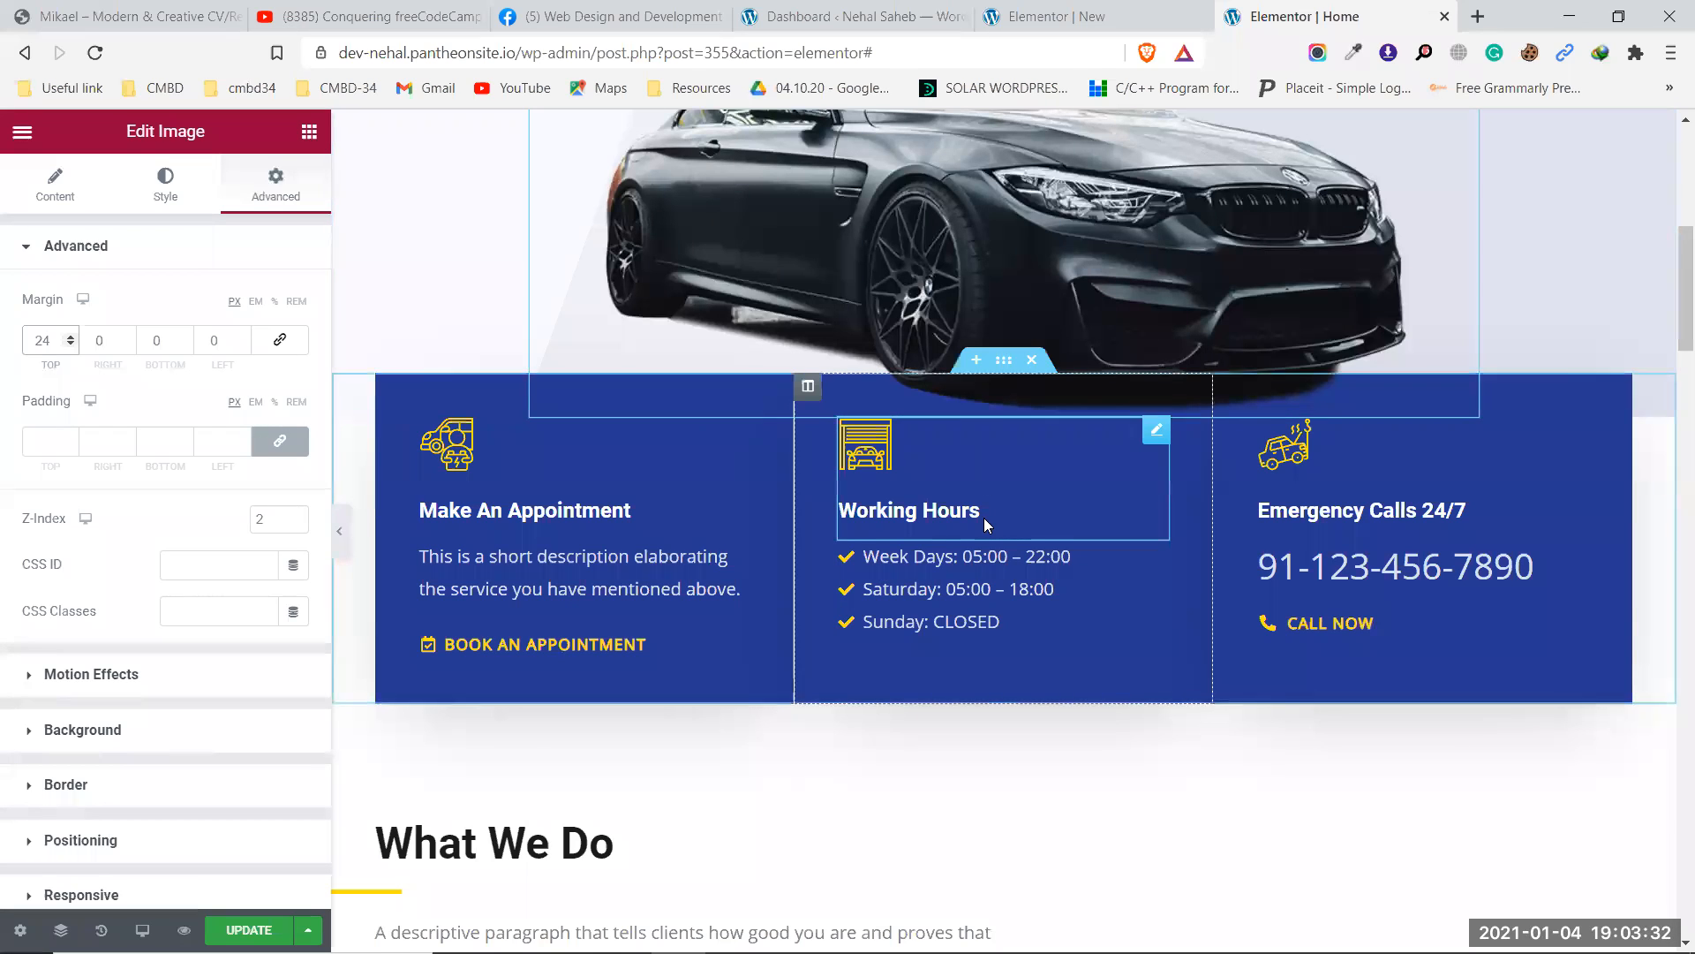
Open the settings of the blue section with the appointment, working hours and emergency call boxes.
{"action": "scroll", "coordinate": [984, 517], "scroll_direction": "up", "scroll_amount": 1}
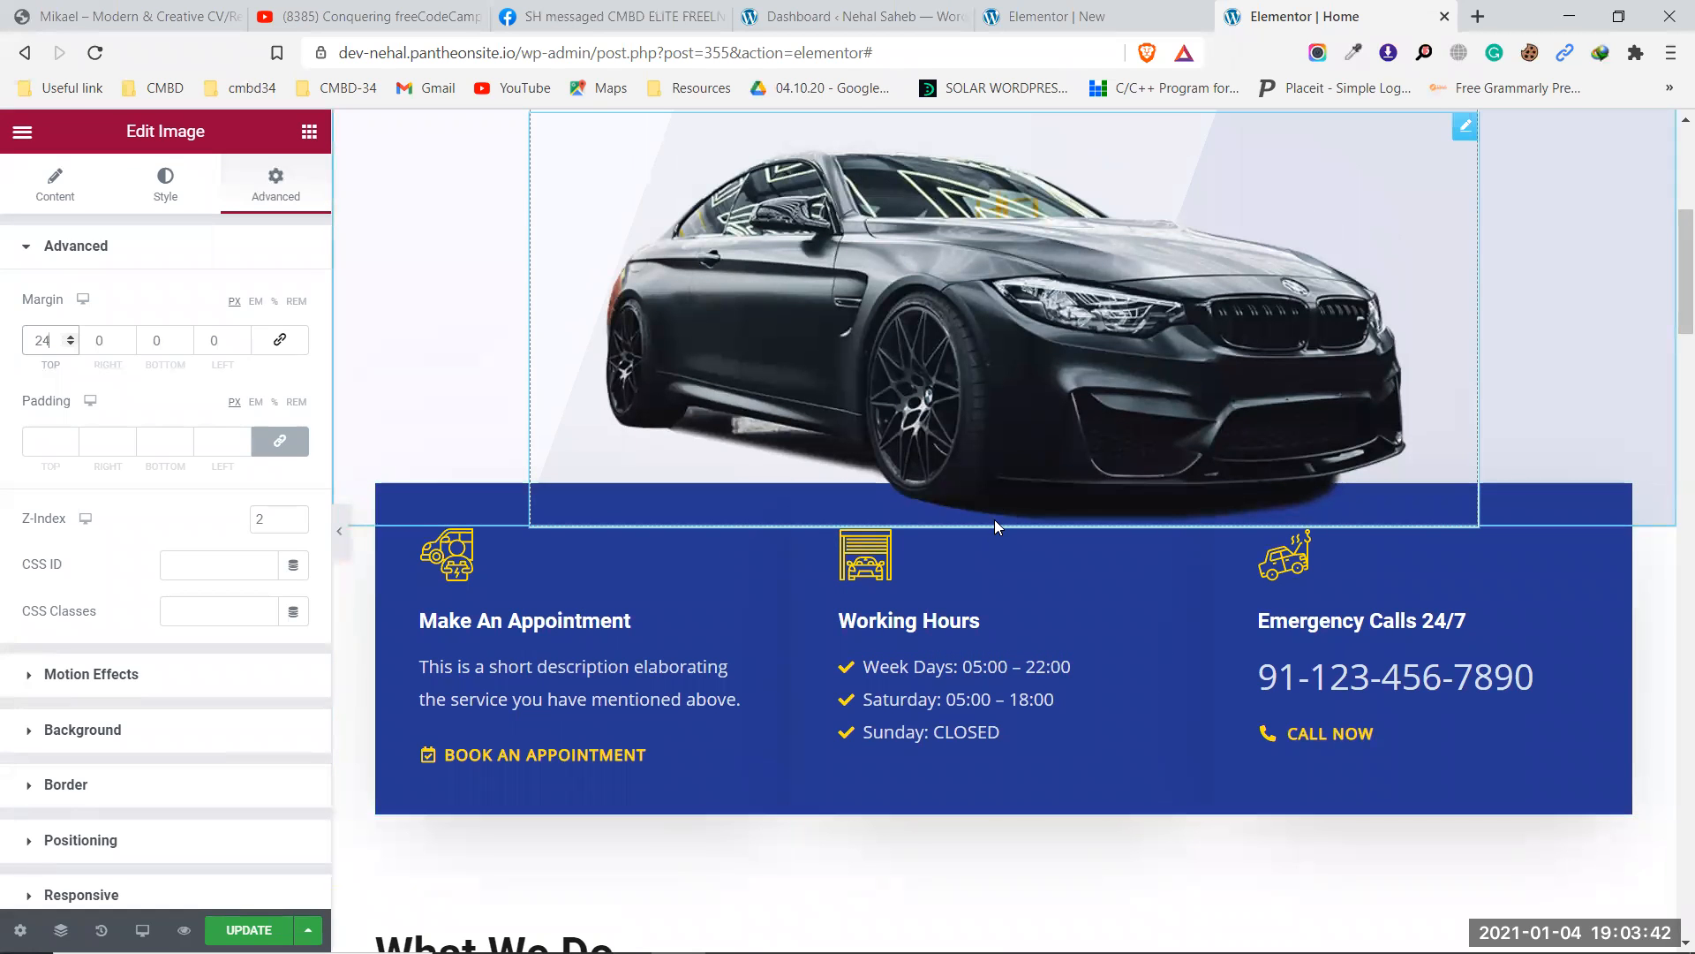
{"action": "scroll", "coordinate": [996, 527], "scroll_direction": "up", "scroll_amount": 1}
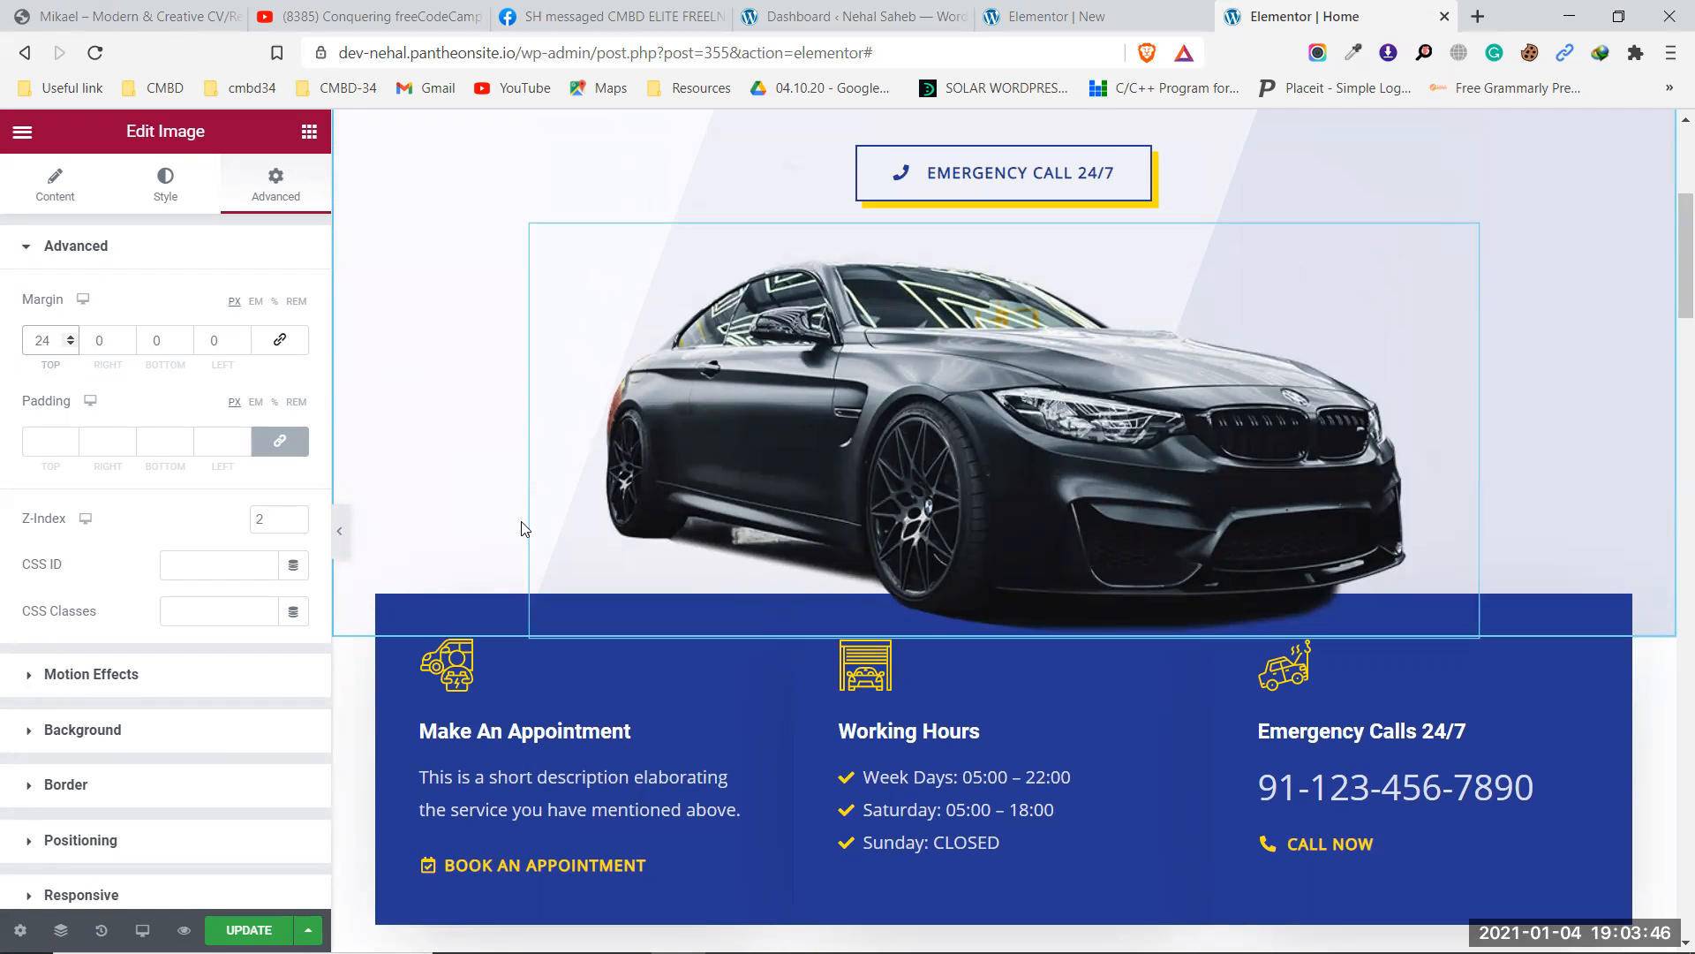
{"action": "scroll", "coordinate": [696, 581], "scroll_direction": "down", "scroll_amount": 4}
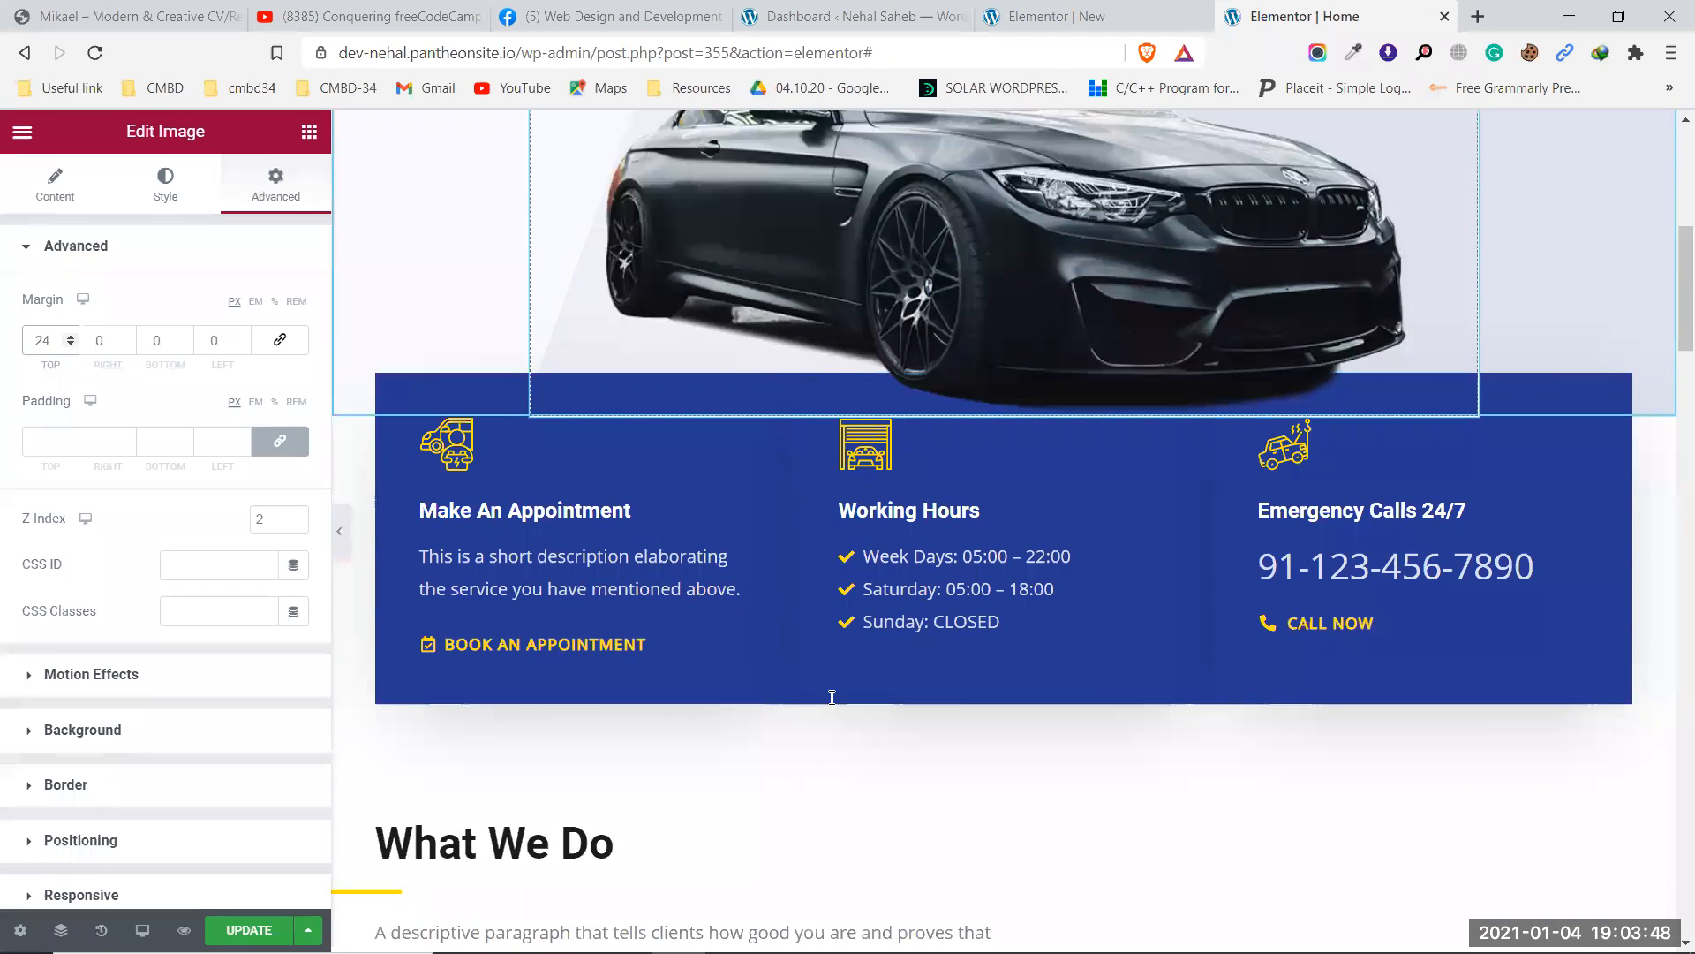
{"action": "scroll", "coordinate": [1015, 752], "scroll_direction": "up", "scroll_amount": 3}
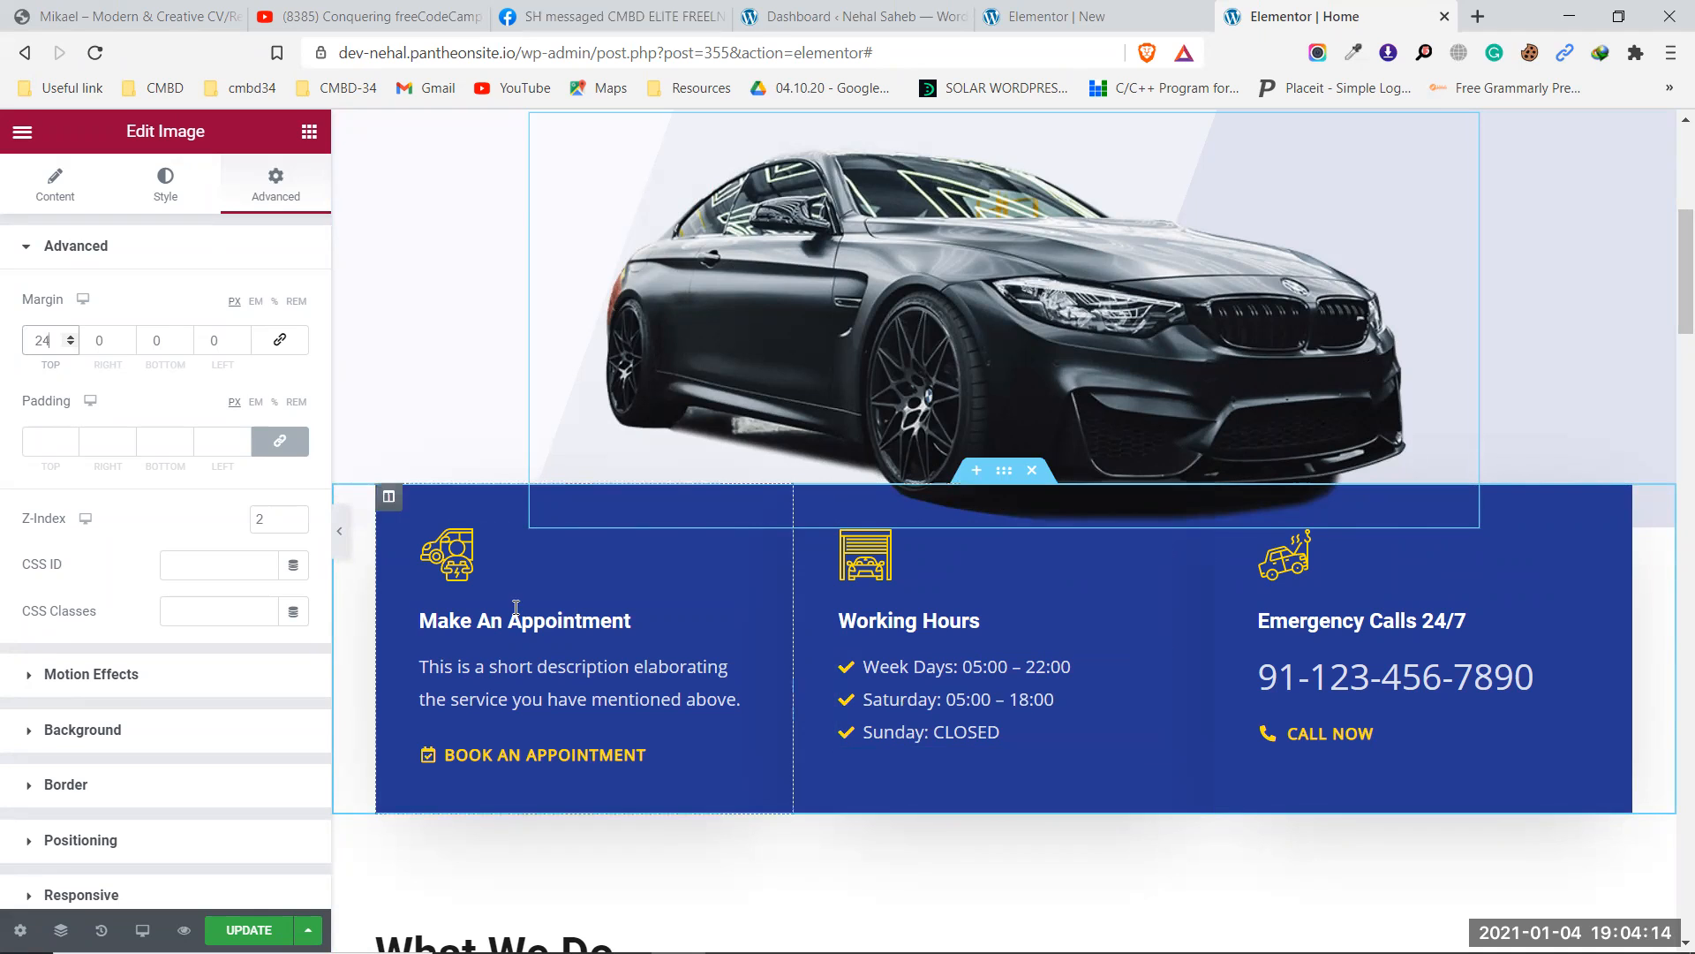
{"action": "right_click", "coordinate": [352, 570]}
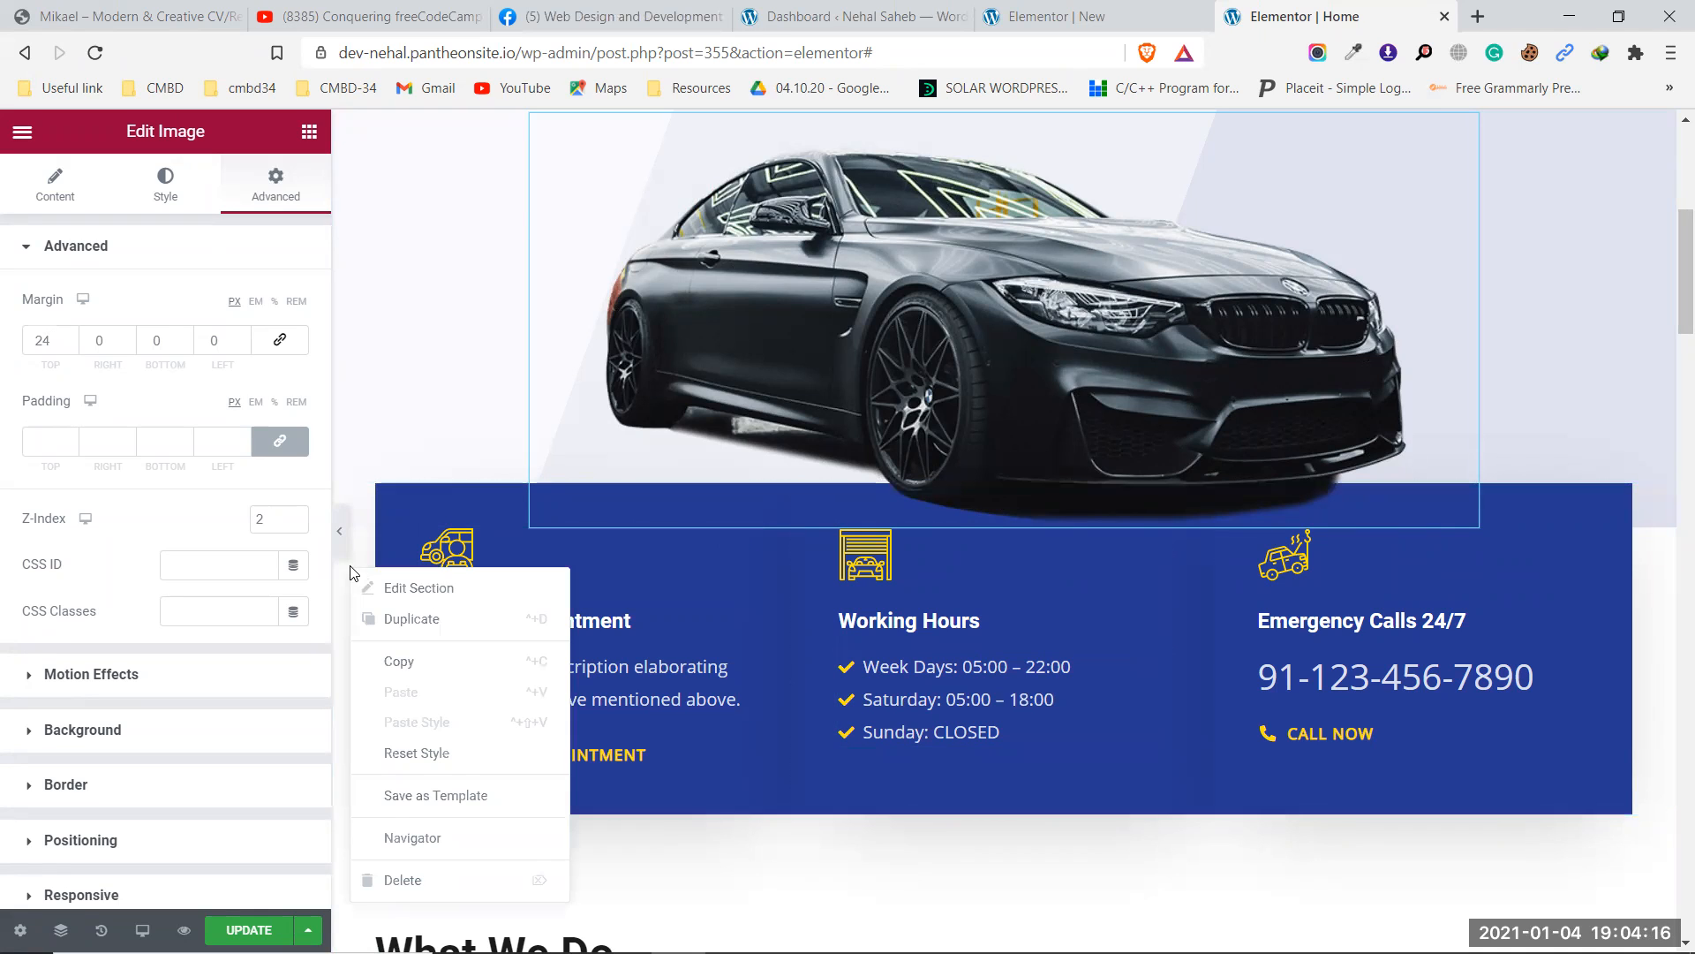
{"action": "left_click", "coordinate": [386, 585]}
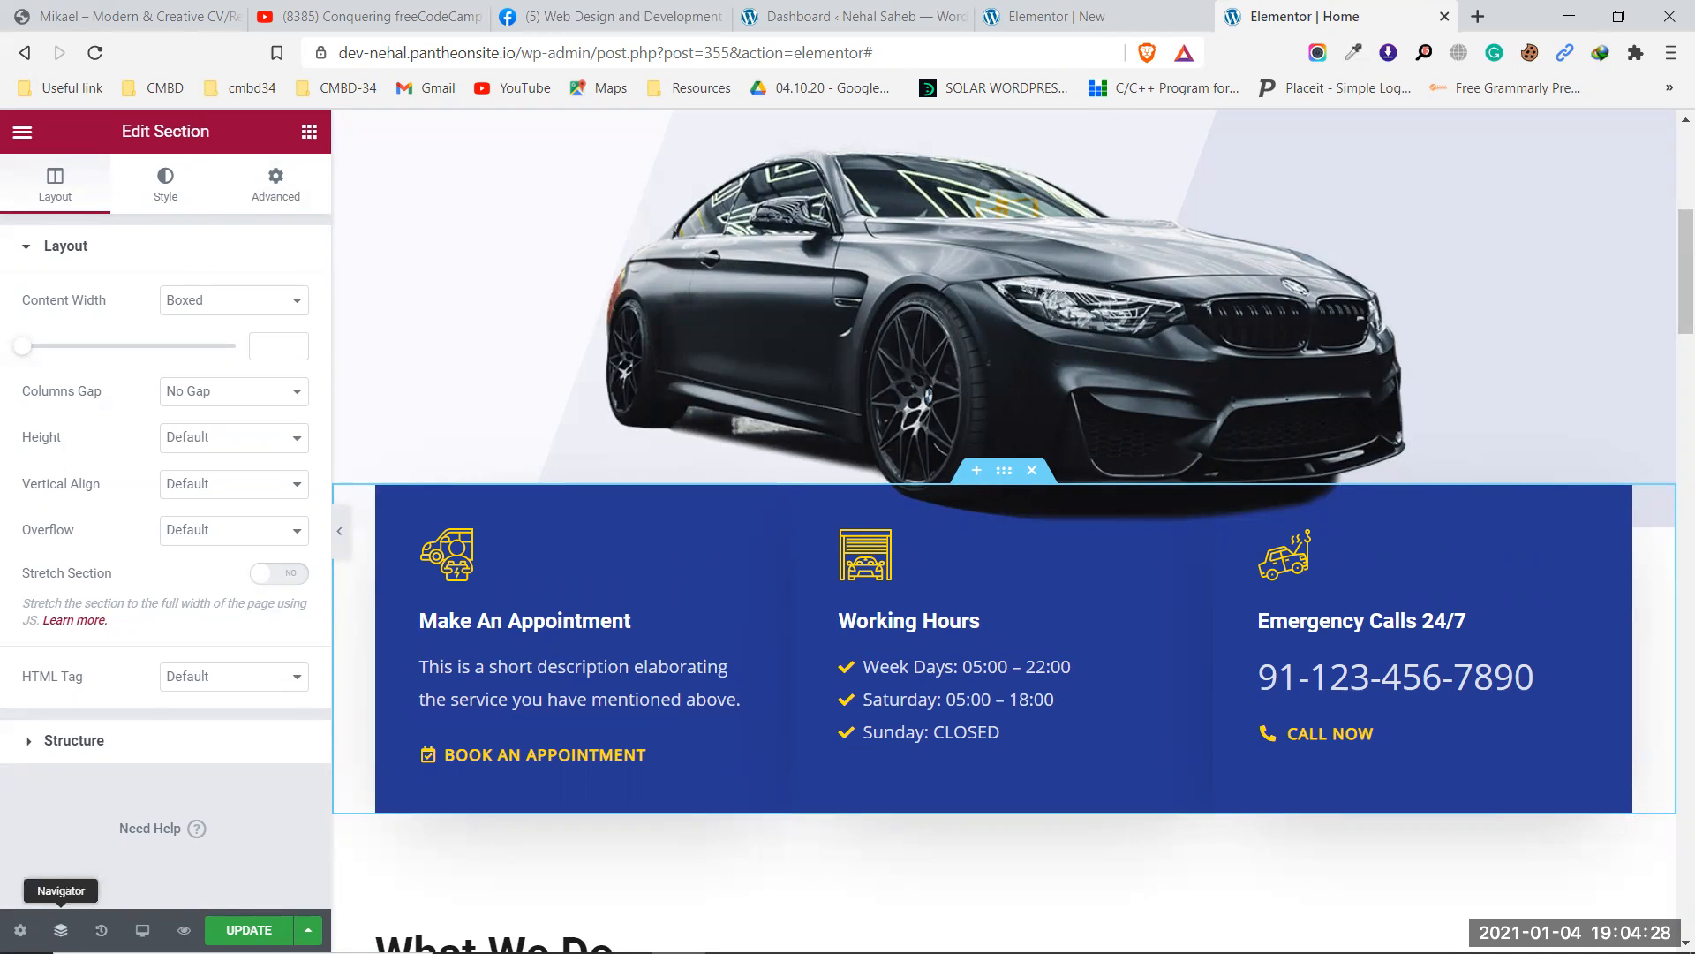
Show the Navigator, collapse its first section's tree, and move the Navigator higher beside the car image.
{"action": "left_click", "coordinate": [61, 930]}
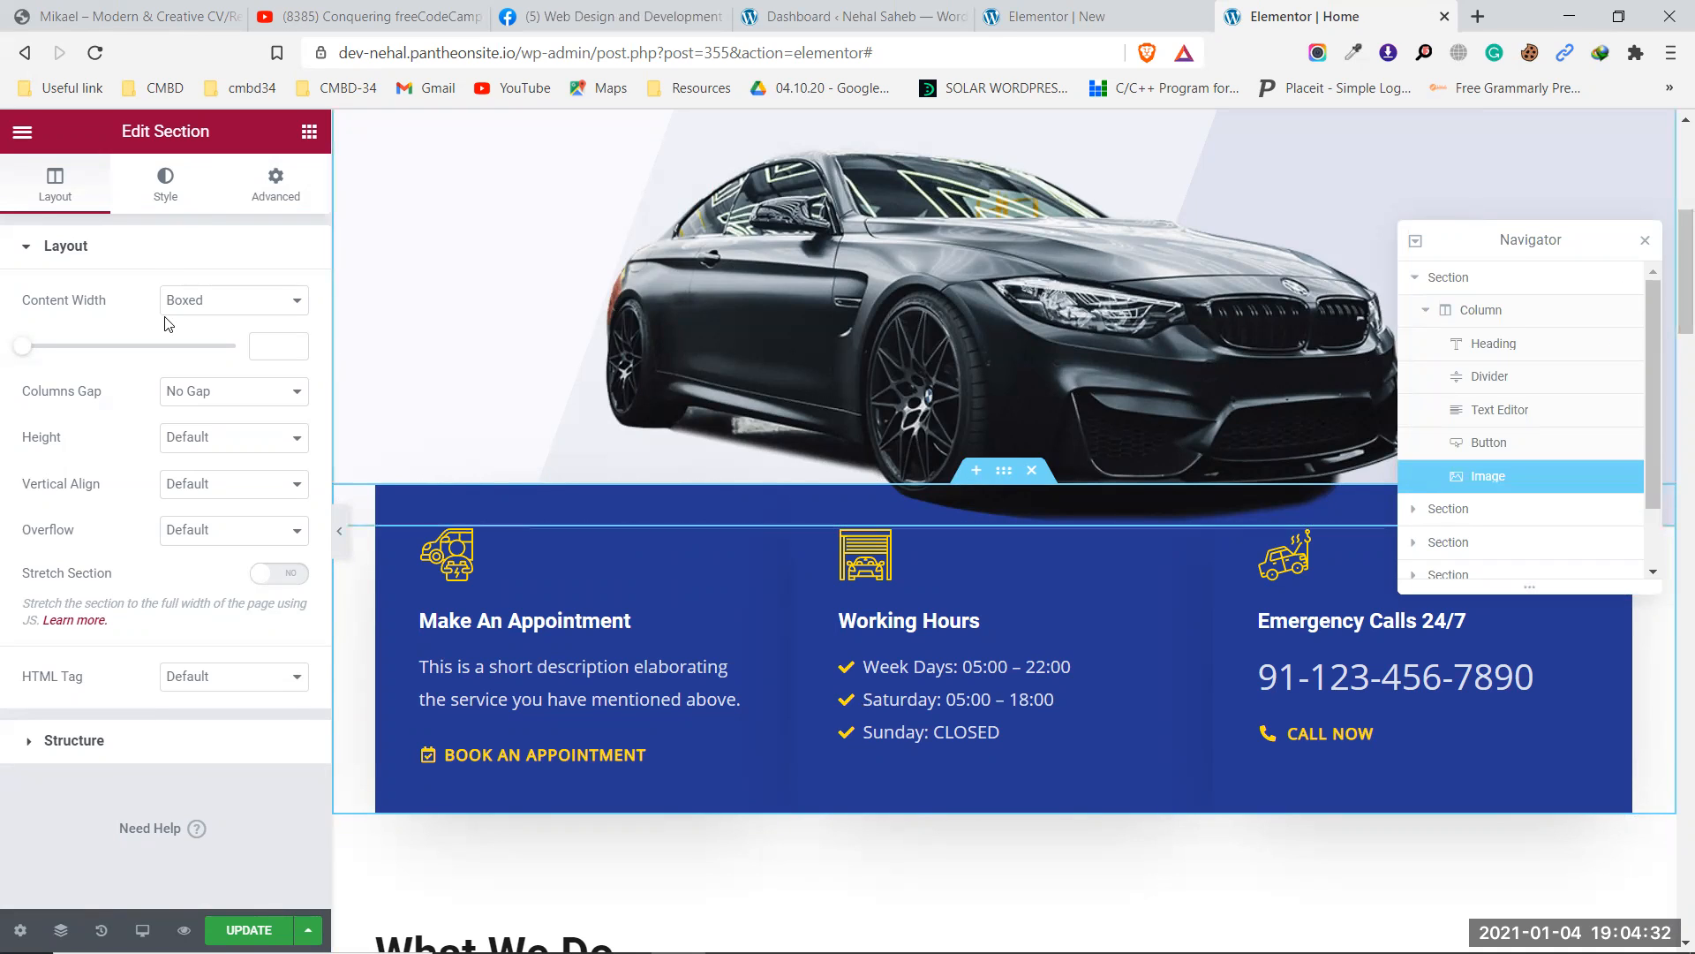
{"action": "left_click", "coordinate": [1437, 317]}
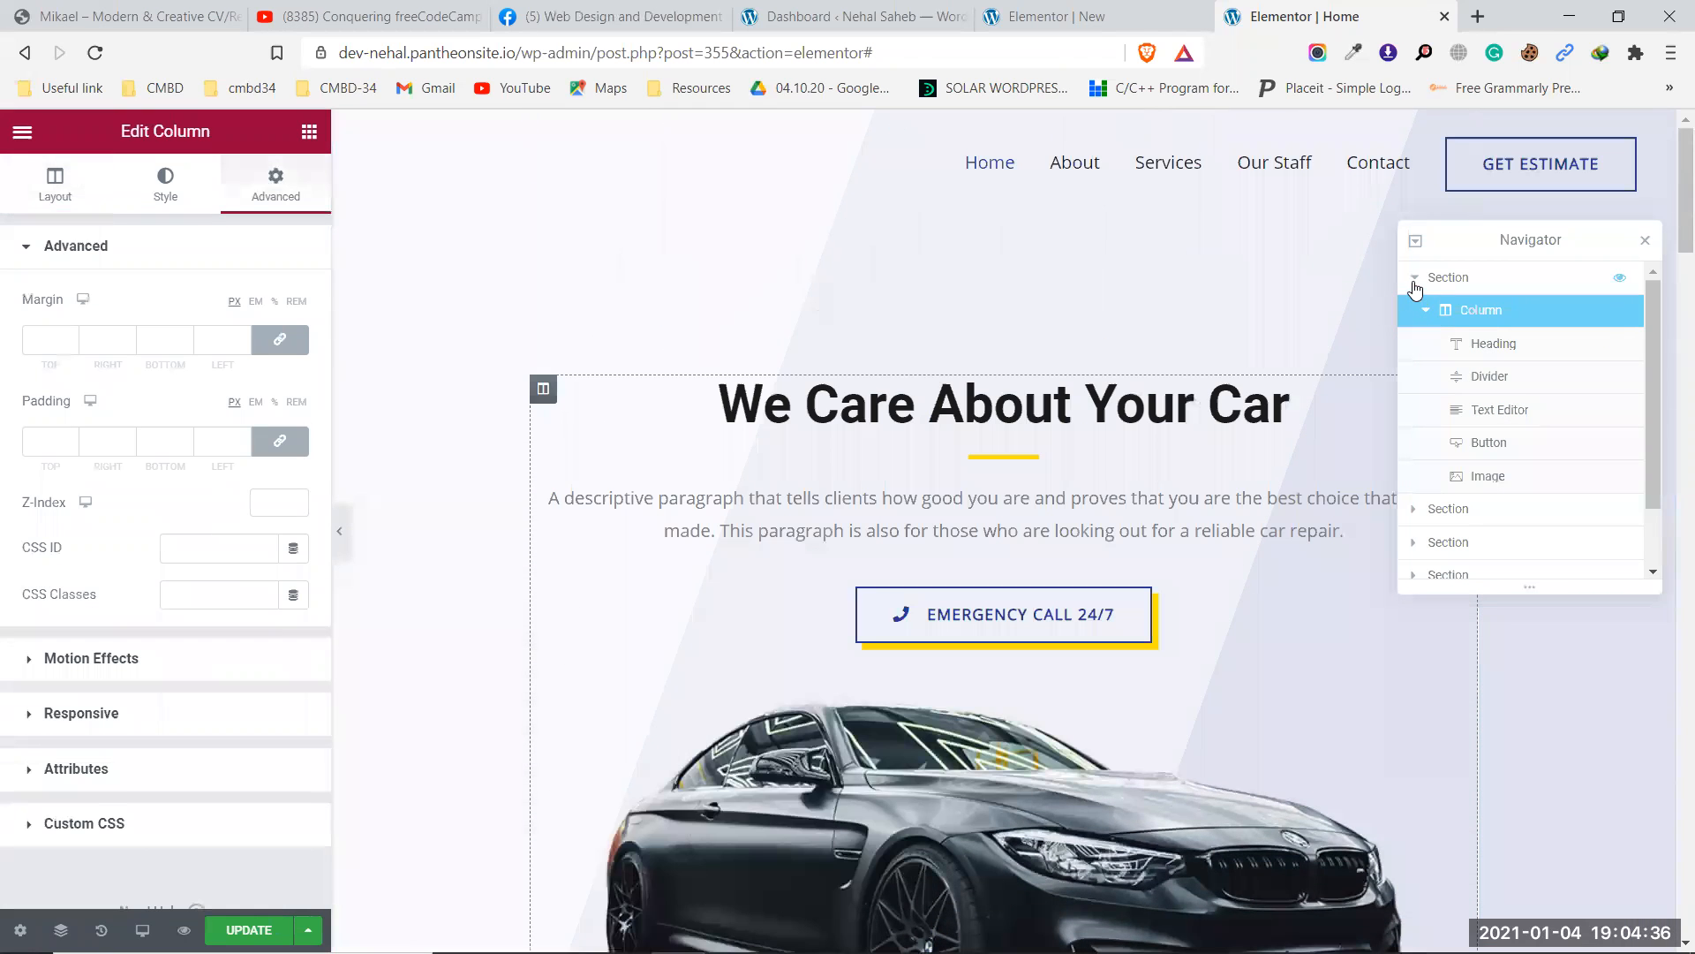
{"action": "left_click", "coordinate": [1414, 279]}
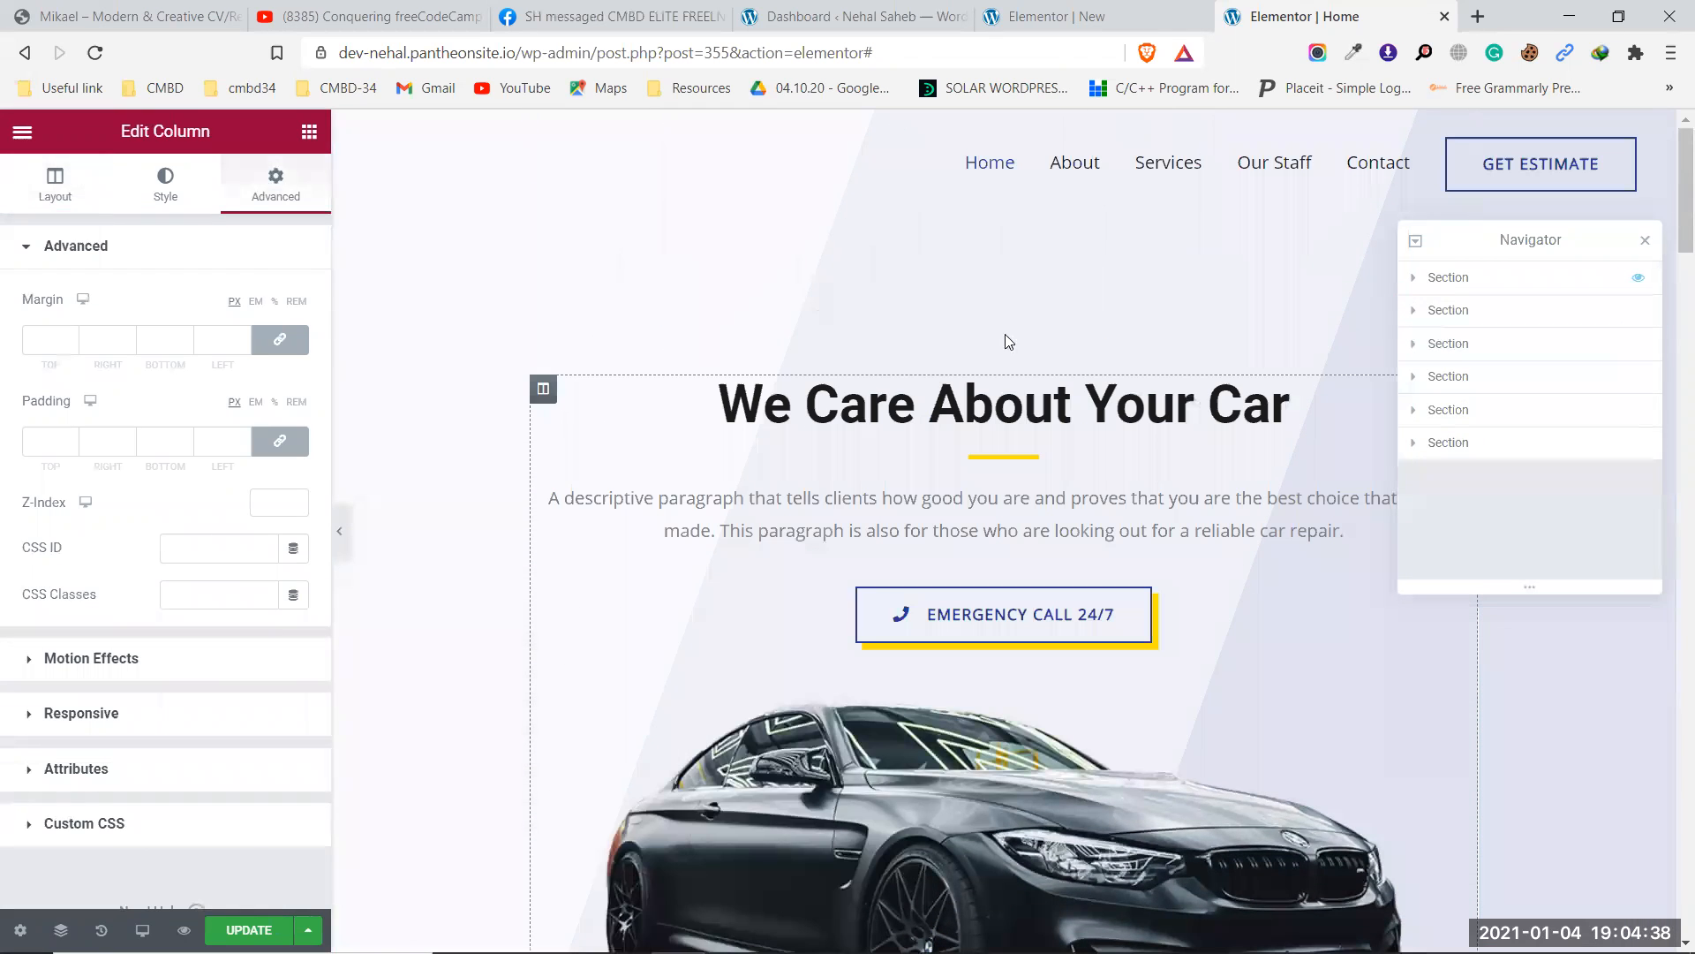
{"action": "scroll", "coordinate": [761, 505], "scroll_direction": "down", "scroll_amount": 9}
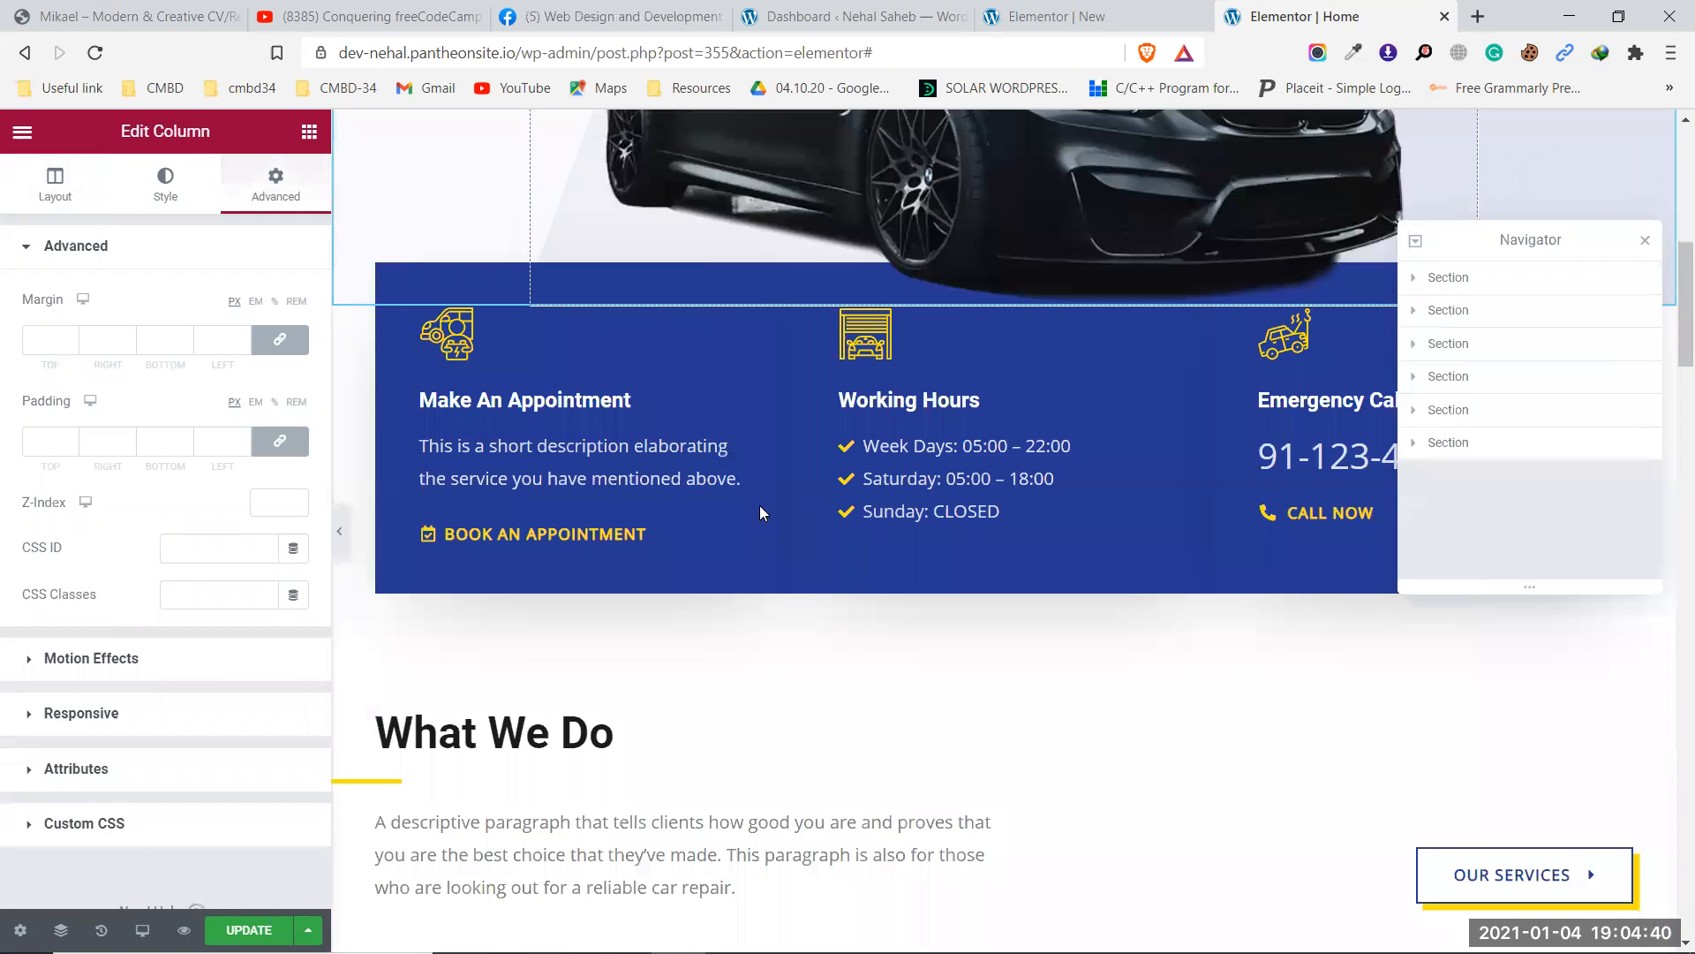
{"action": "scroll", "coordinate": [477, 512], "scroll_direction": "up", "scroll_amount": 2}
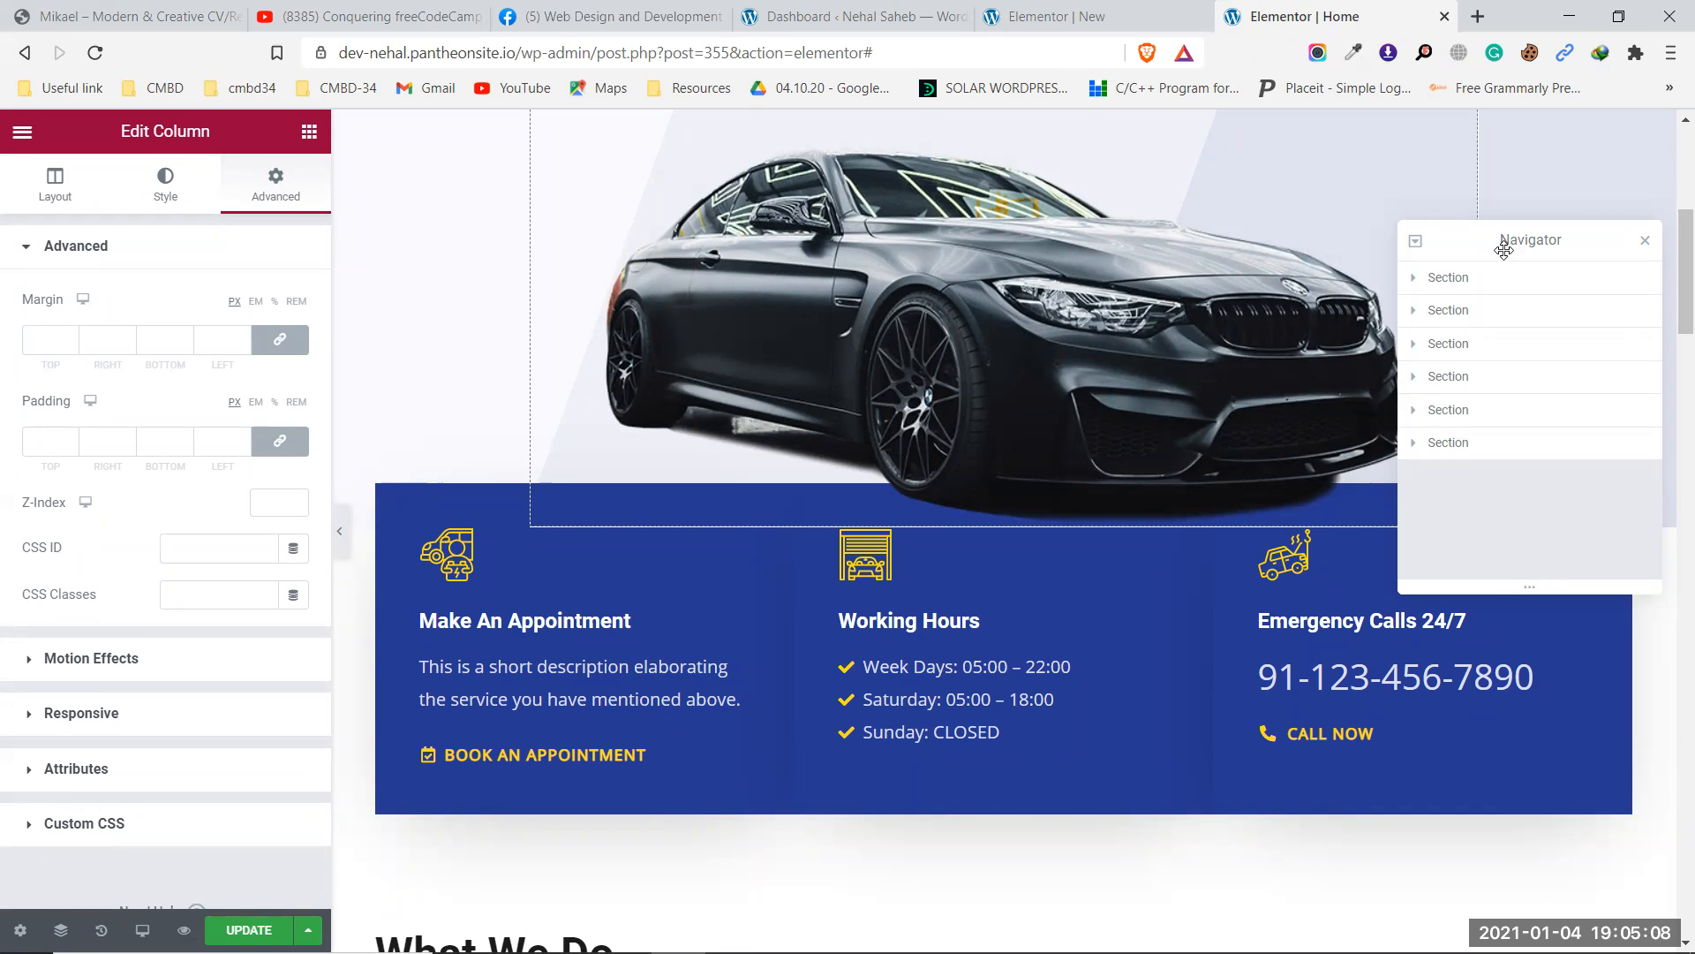
{"action": "left_click_drag", "start_coordinate": [1505, 247], "coordinate": [1512, 171]}
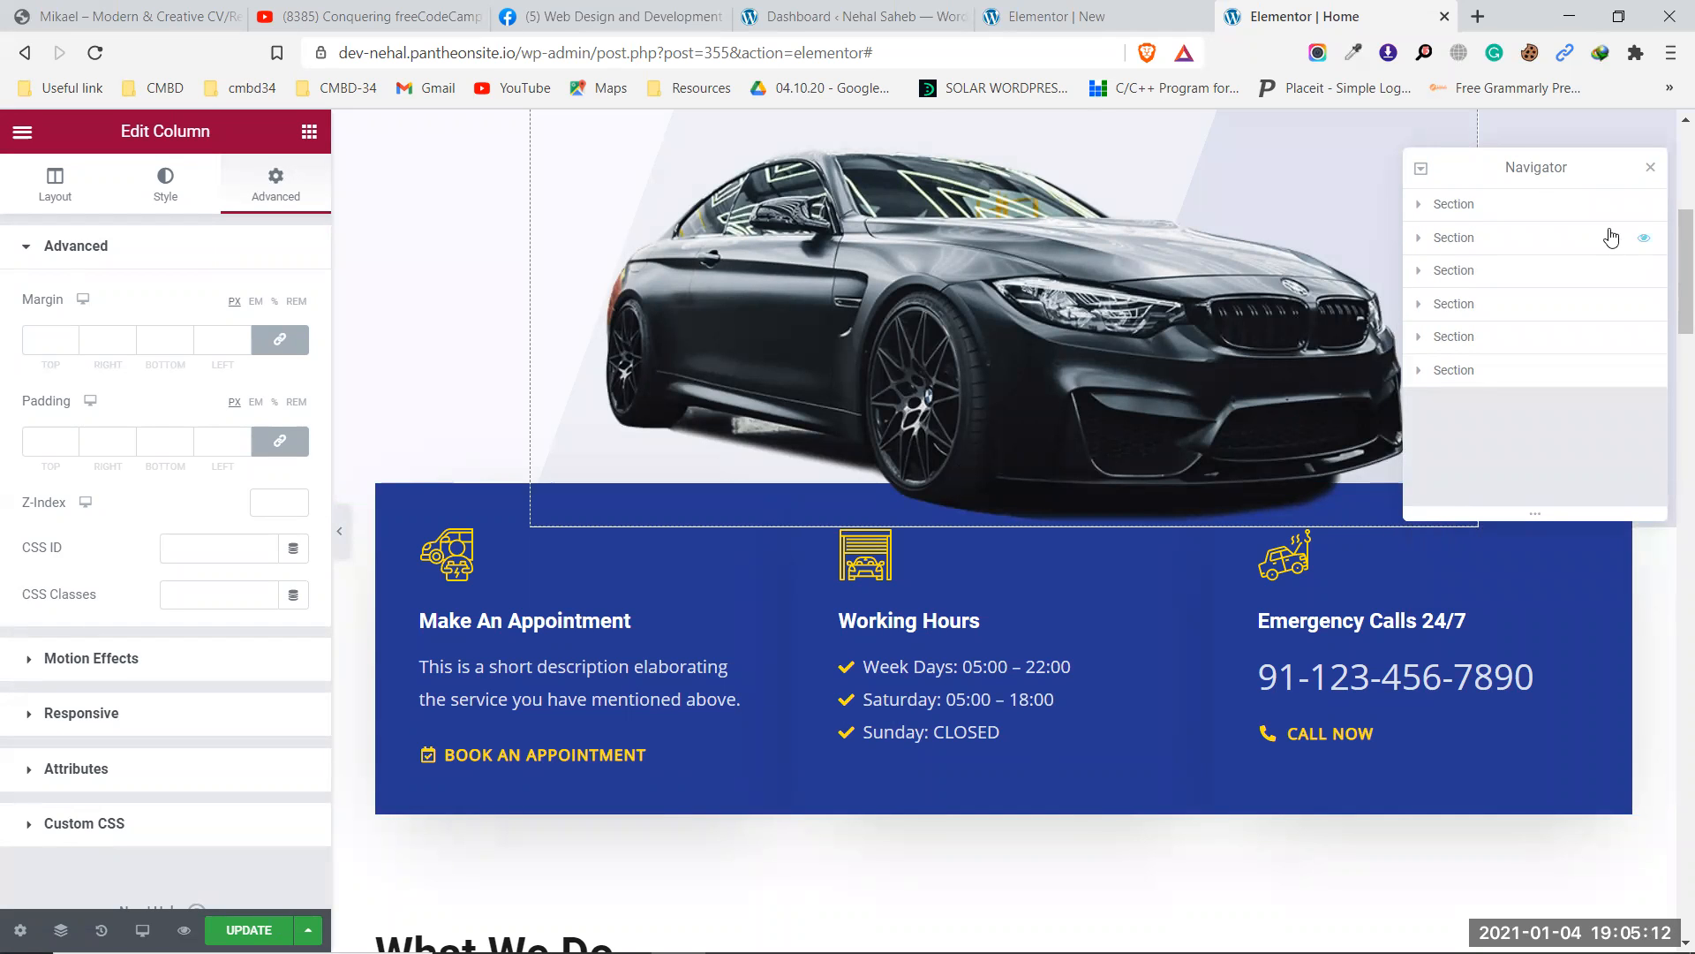
{"action": "scroll", "coordinate": [1102, 348], "scroll_direction": "up", "scroll_amount": 6}
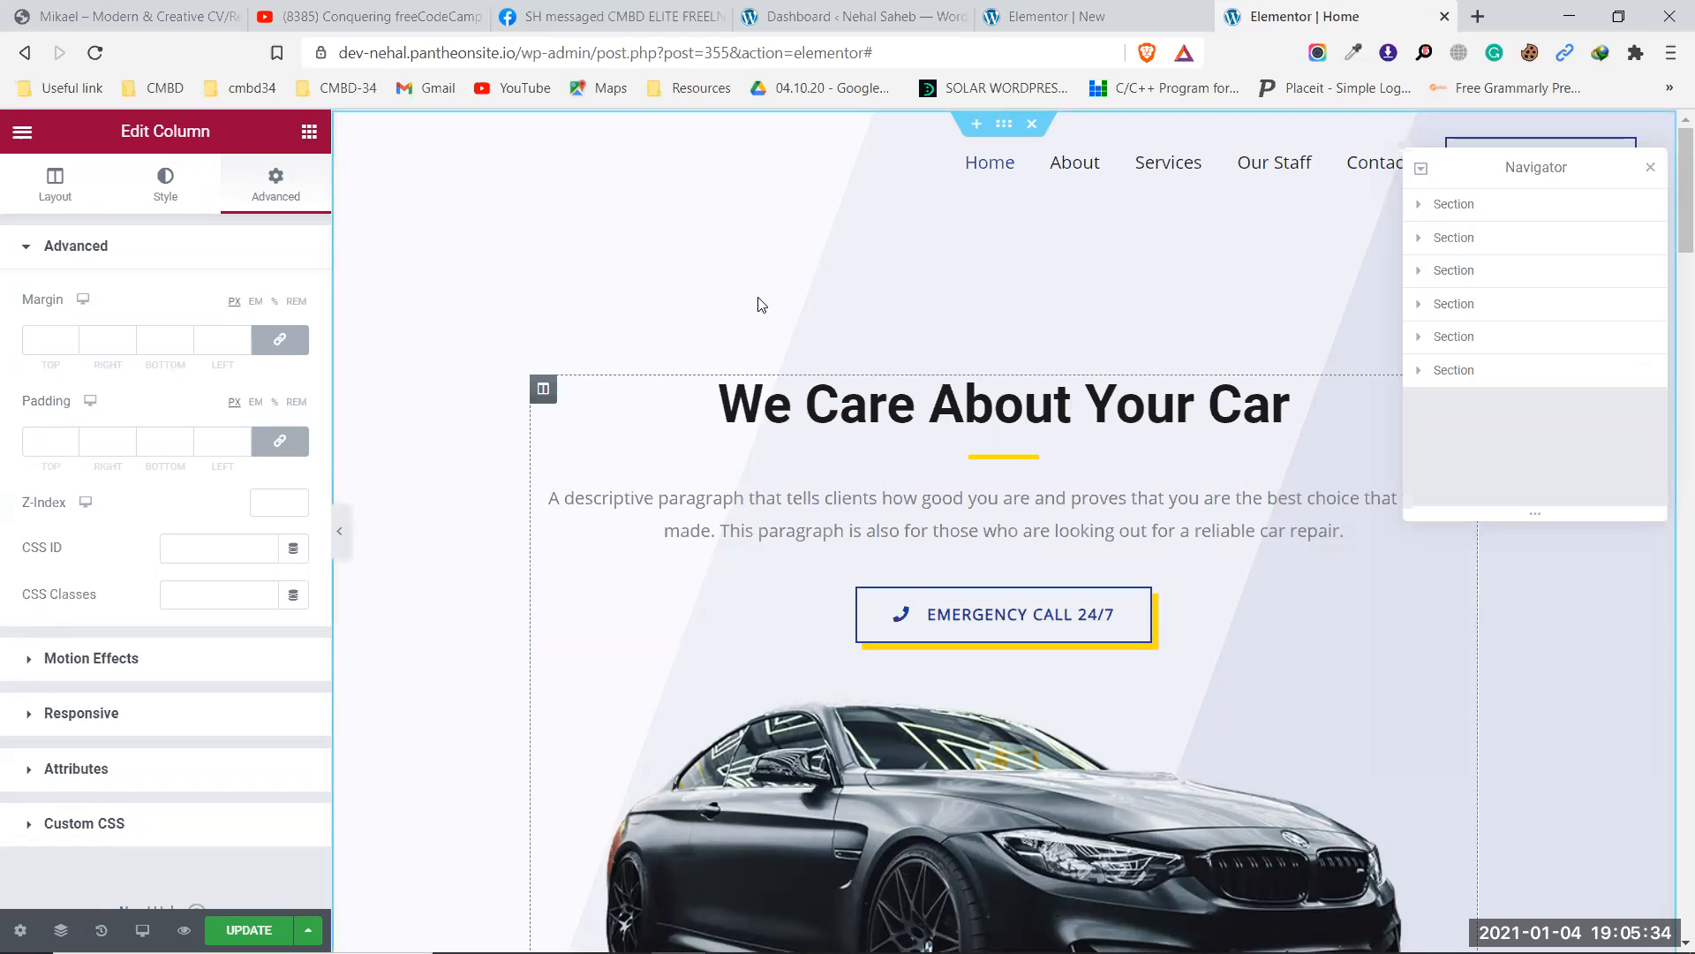
Go through every top-level section in the Navigator to see which part of the Home page each one covers.
{"action": "left_click", "coordinate": [1511, 205]}
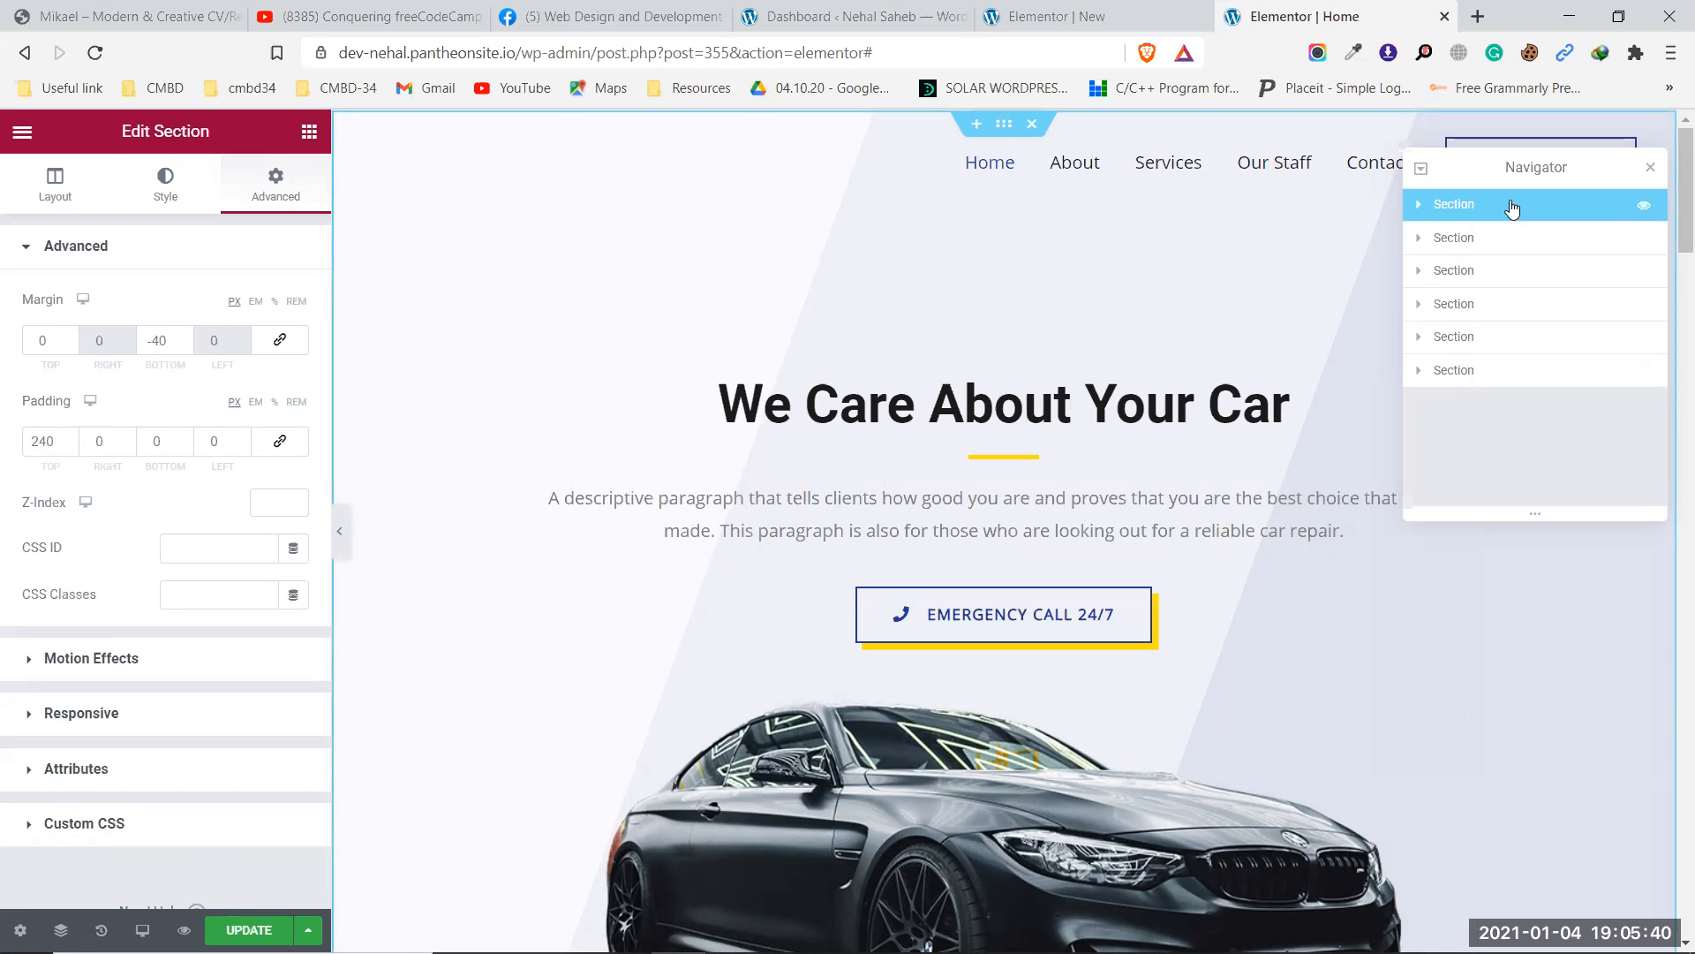
{"action": "left_click", "coordinate": [1488, 239]}
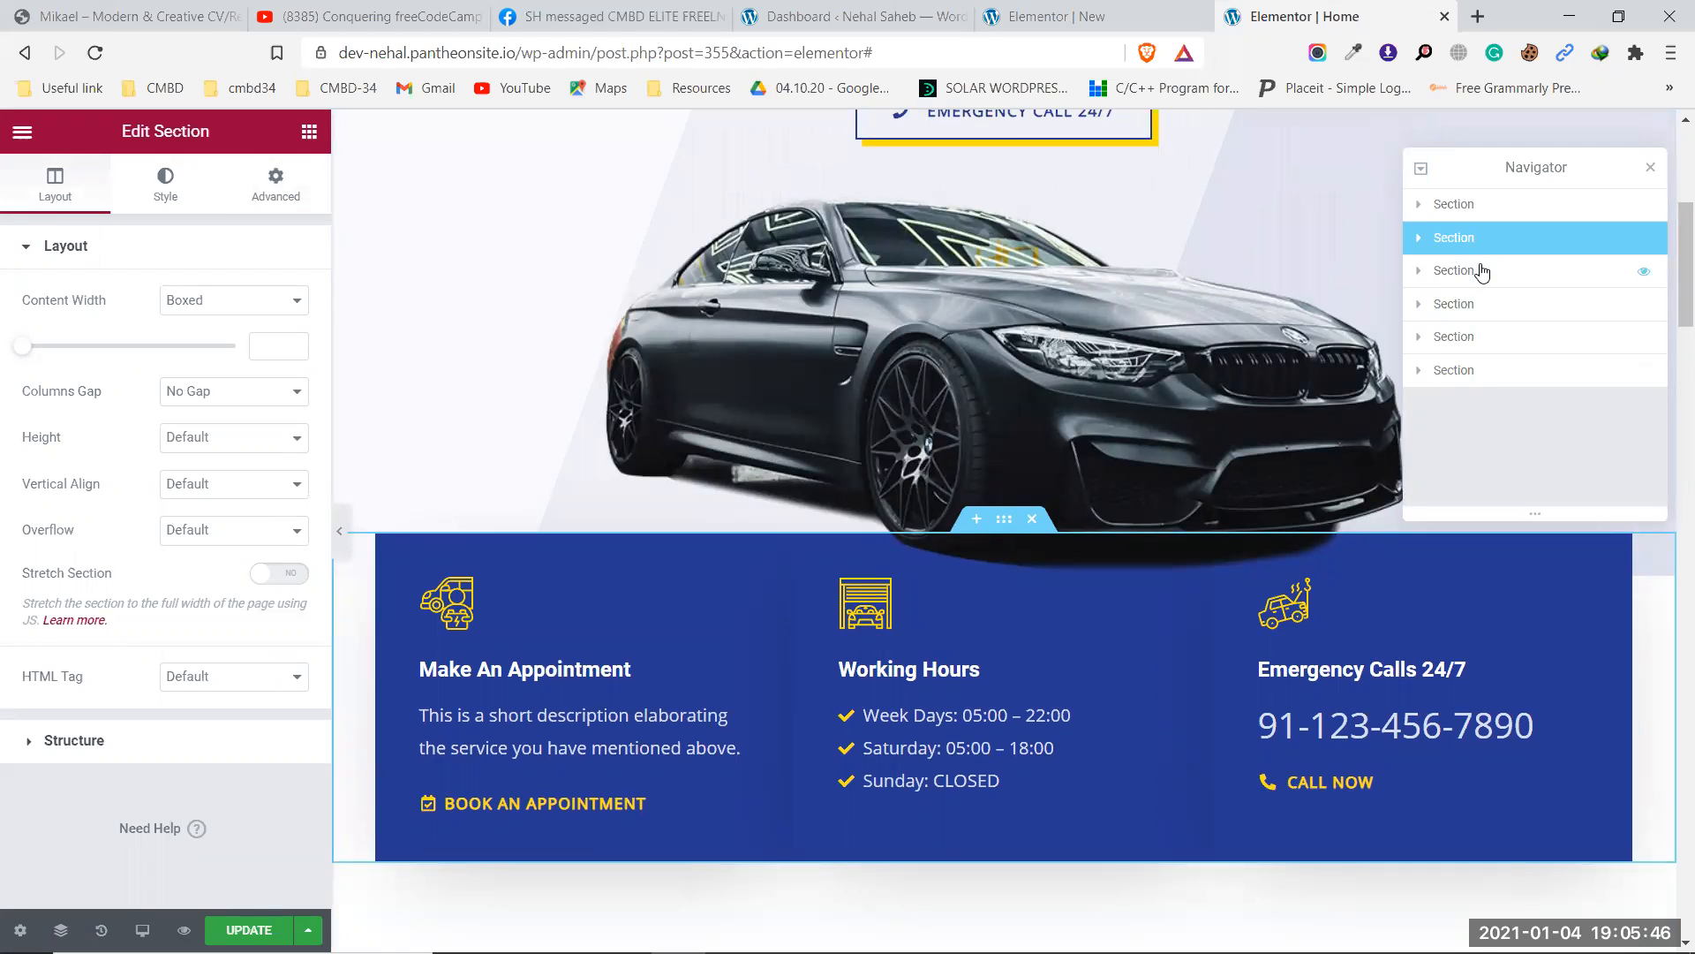
{"action": "left_click", "coordinate": [1483, 271]}
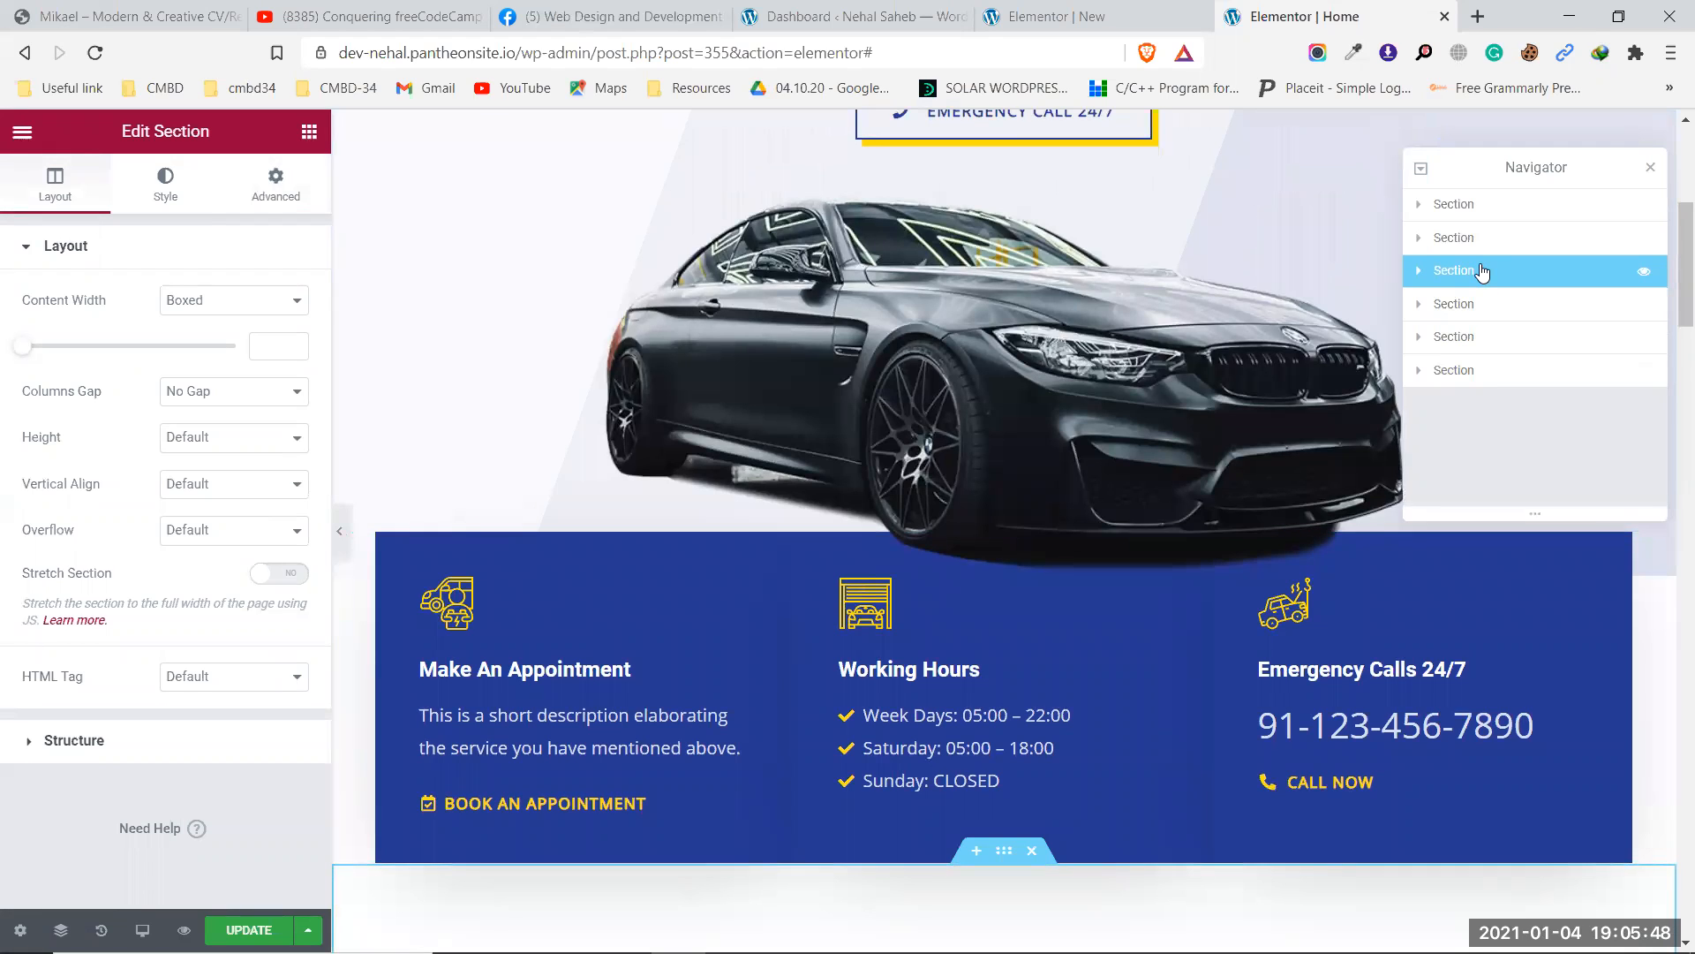
{"action": "left_click", "coordinate": [1482, 304]}
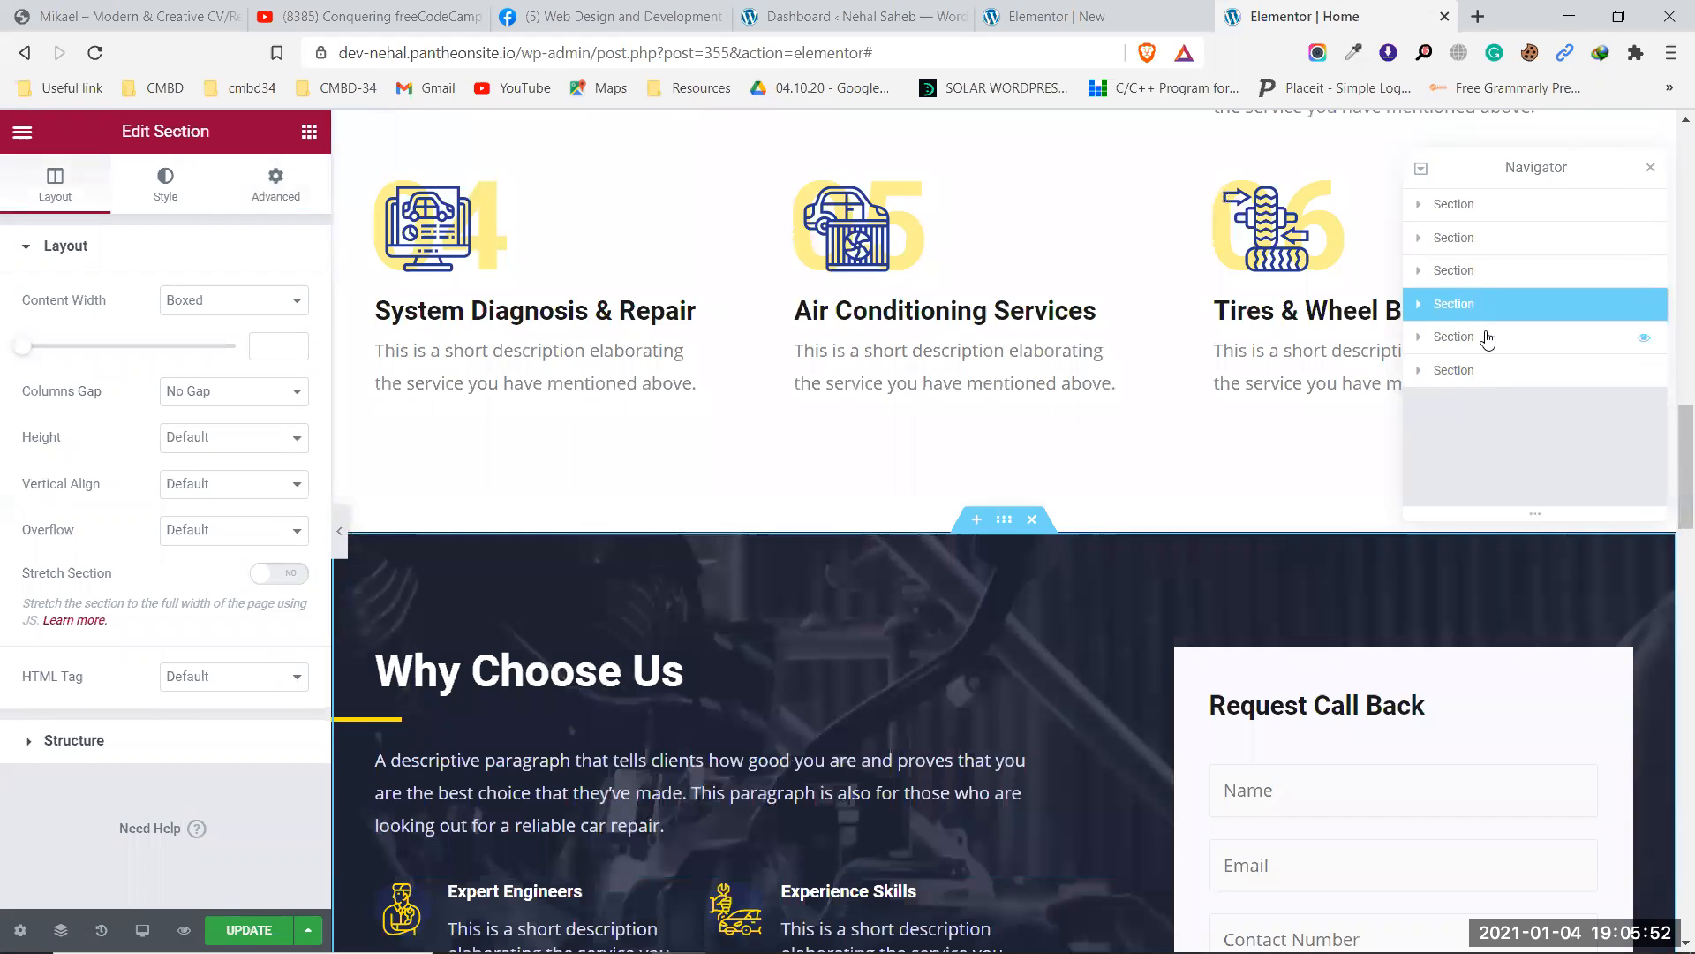
{"action": "left_click", "coordinate": [1488, 338]}
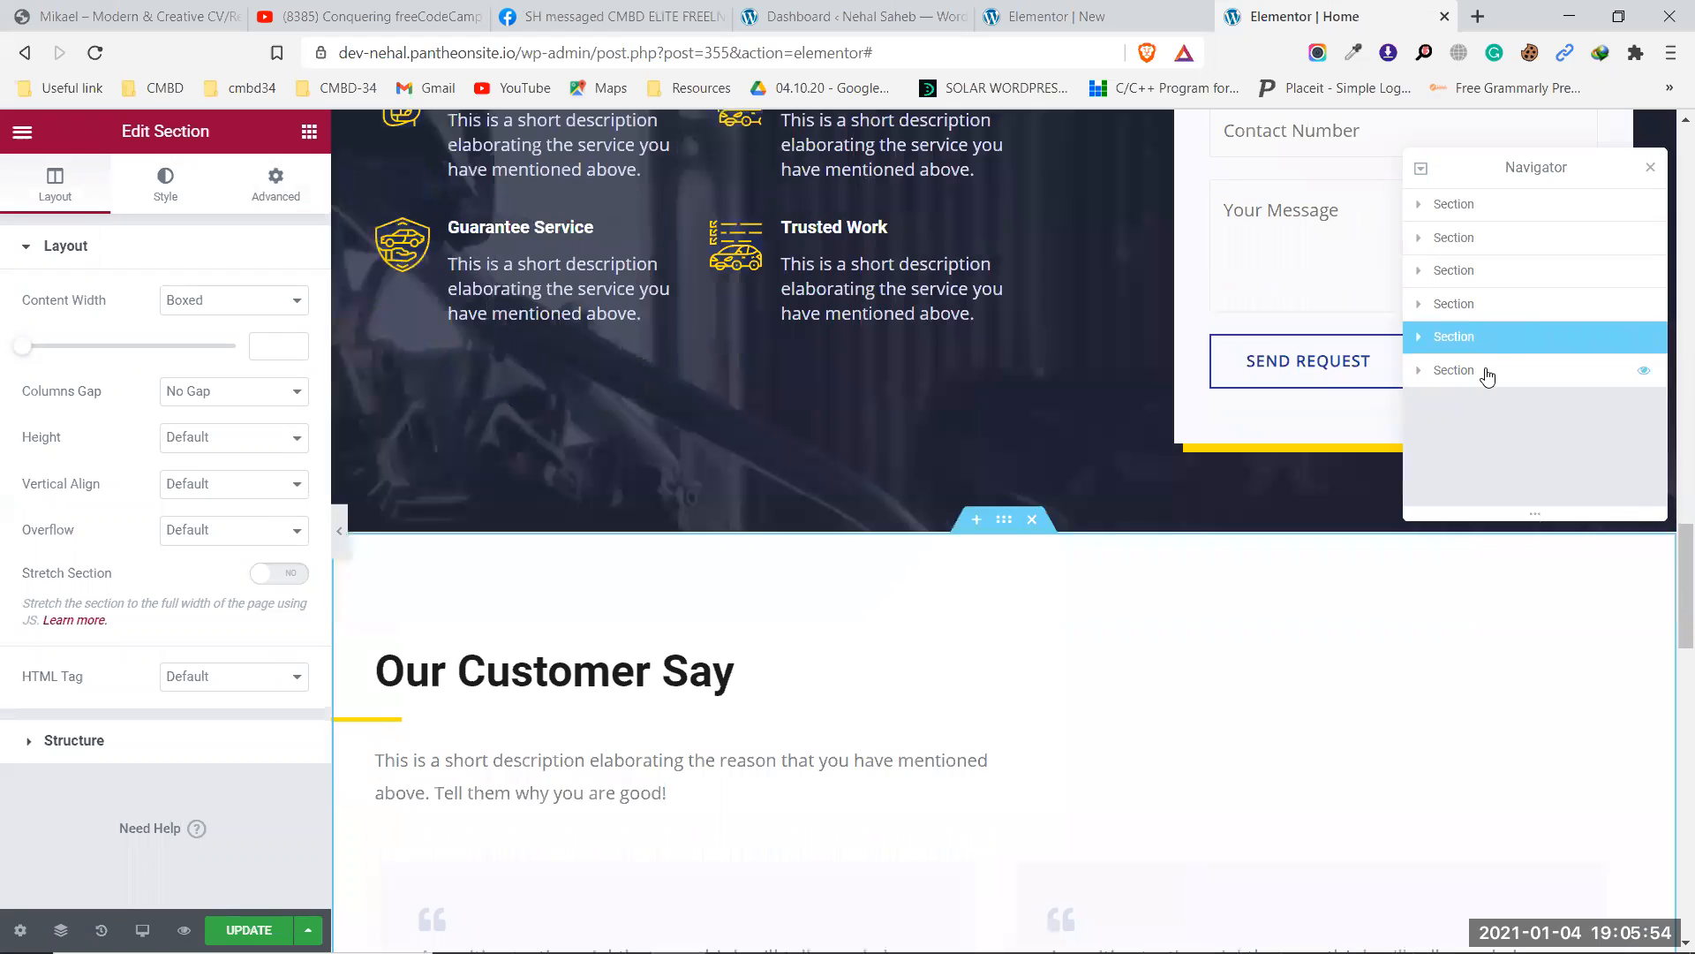
{"action": "left_click", "coordinate": [1488, 373]}
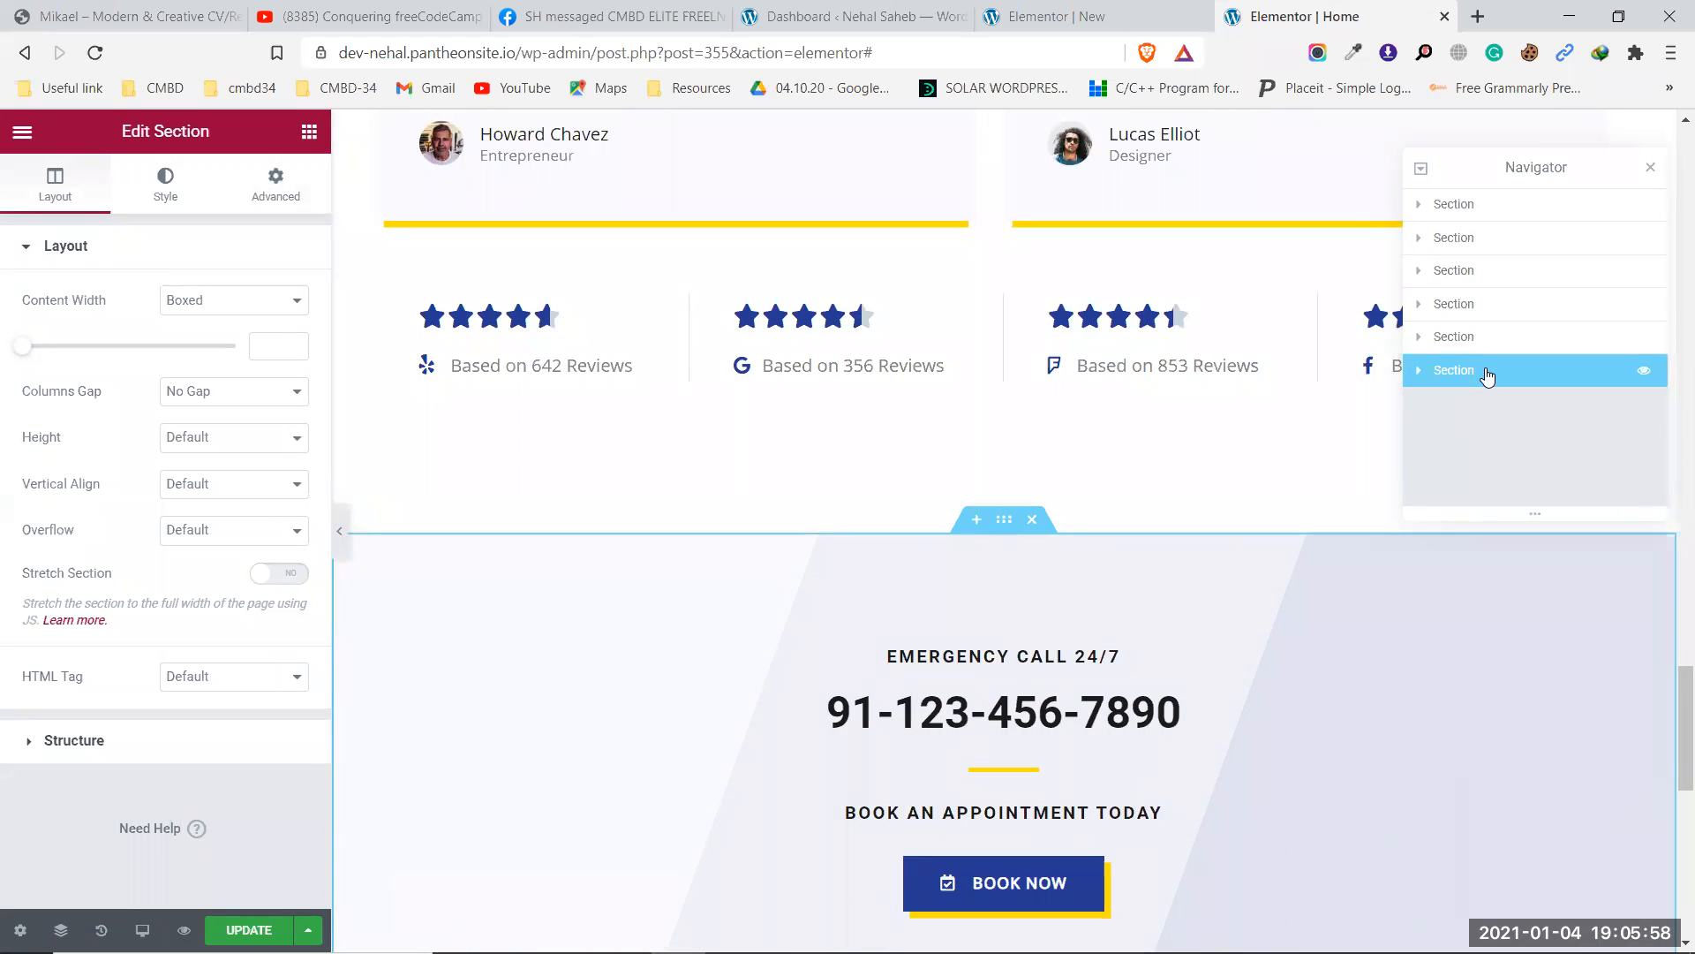
{"action": "scroll", "coordinate": [998, 343], "scroll_direction": "up", "scroll_amount": 15}
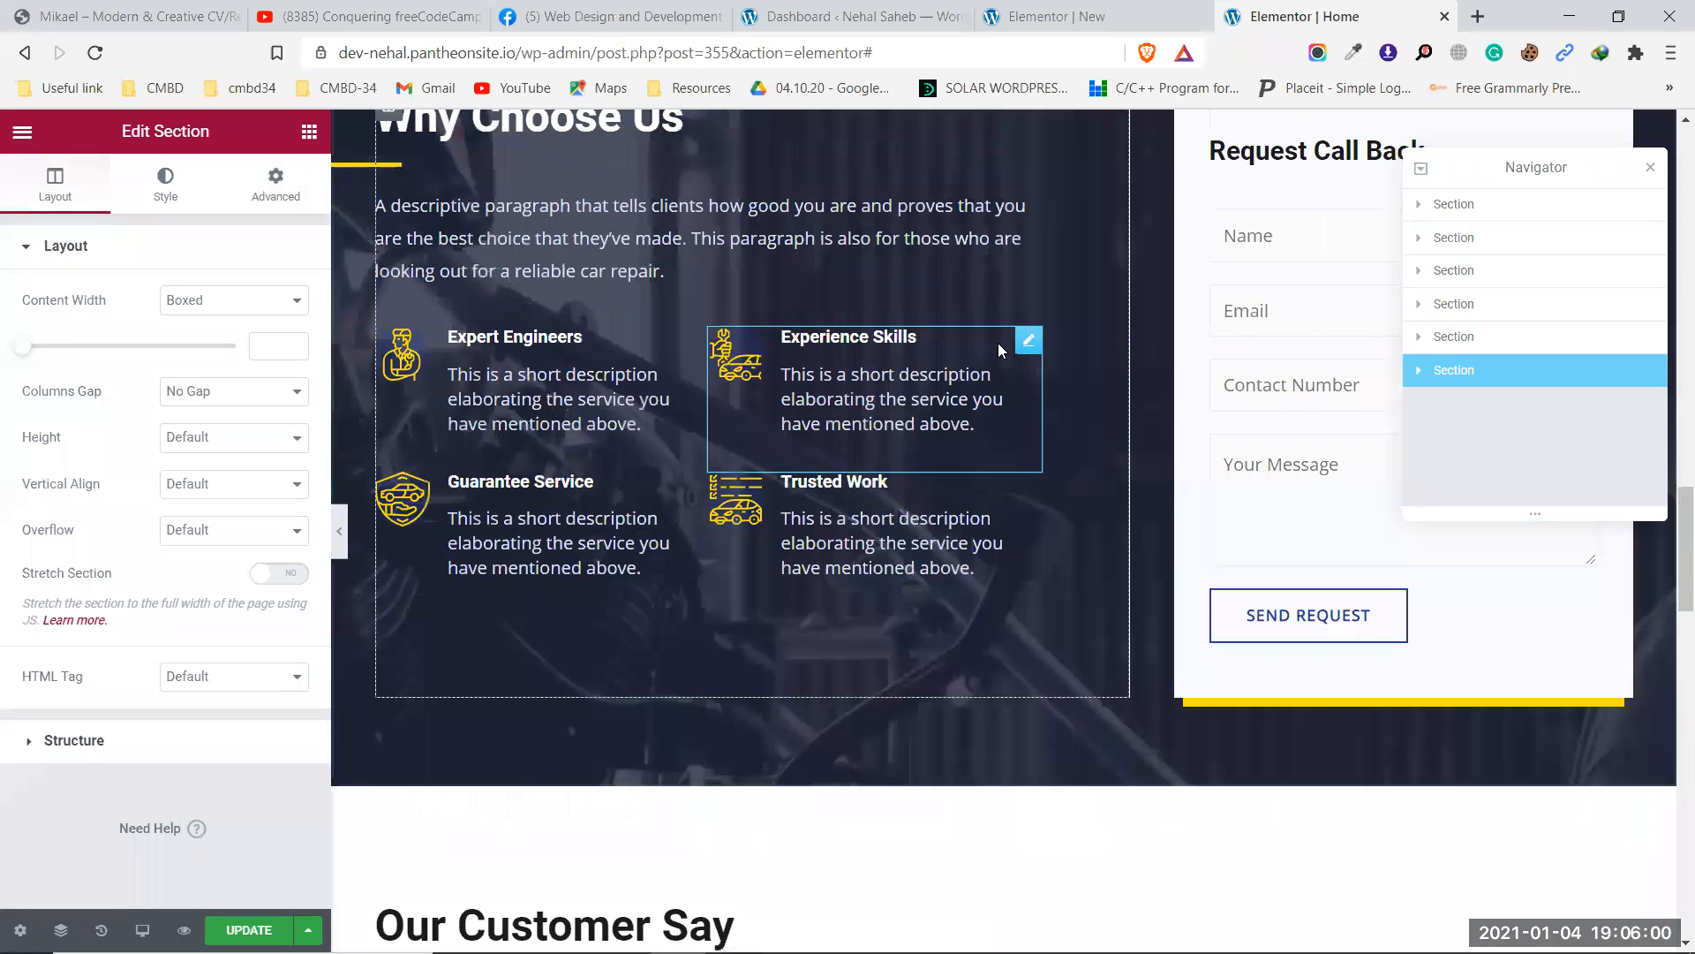
{"action": "scroll", "coordinate": [997, 343], "scroll_direction": "down", "scroll_amount": 4}
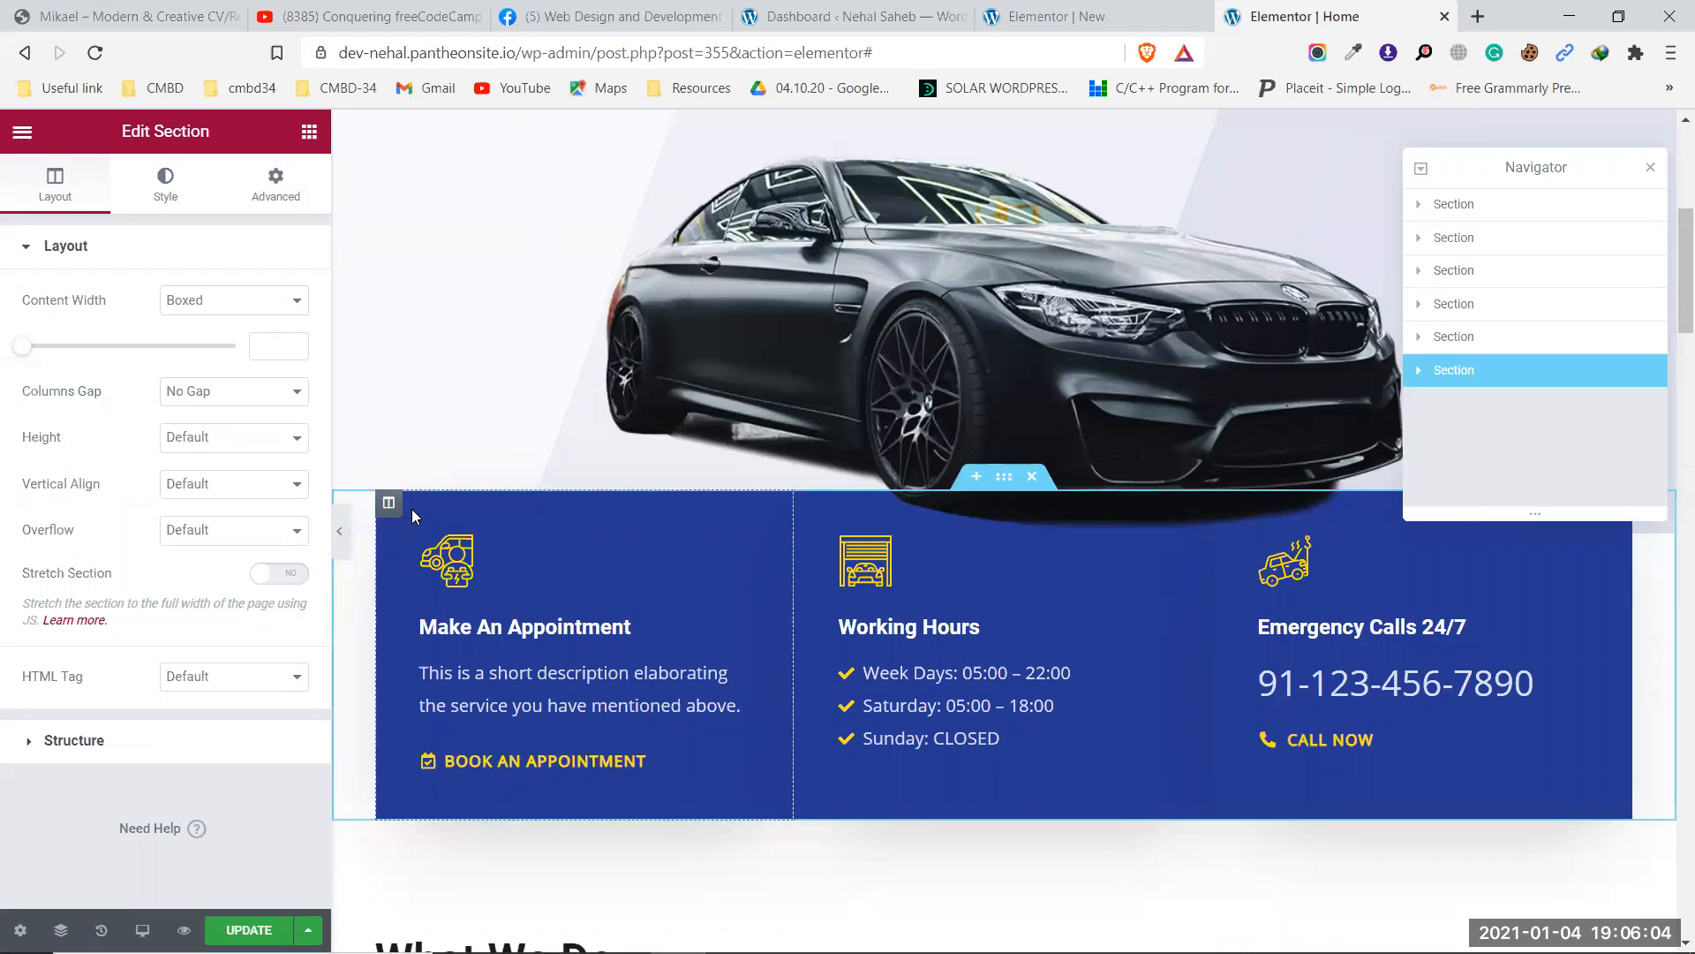
Expand the blue information section in the Navigator and inspect each of its columns.
{"action": "left_click", "coordinate": [1517, 251]}
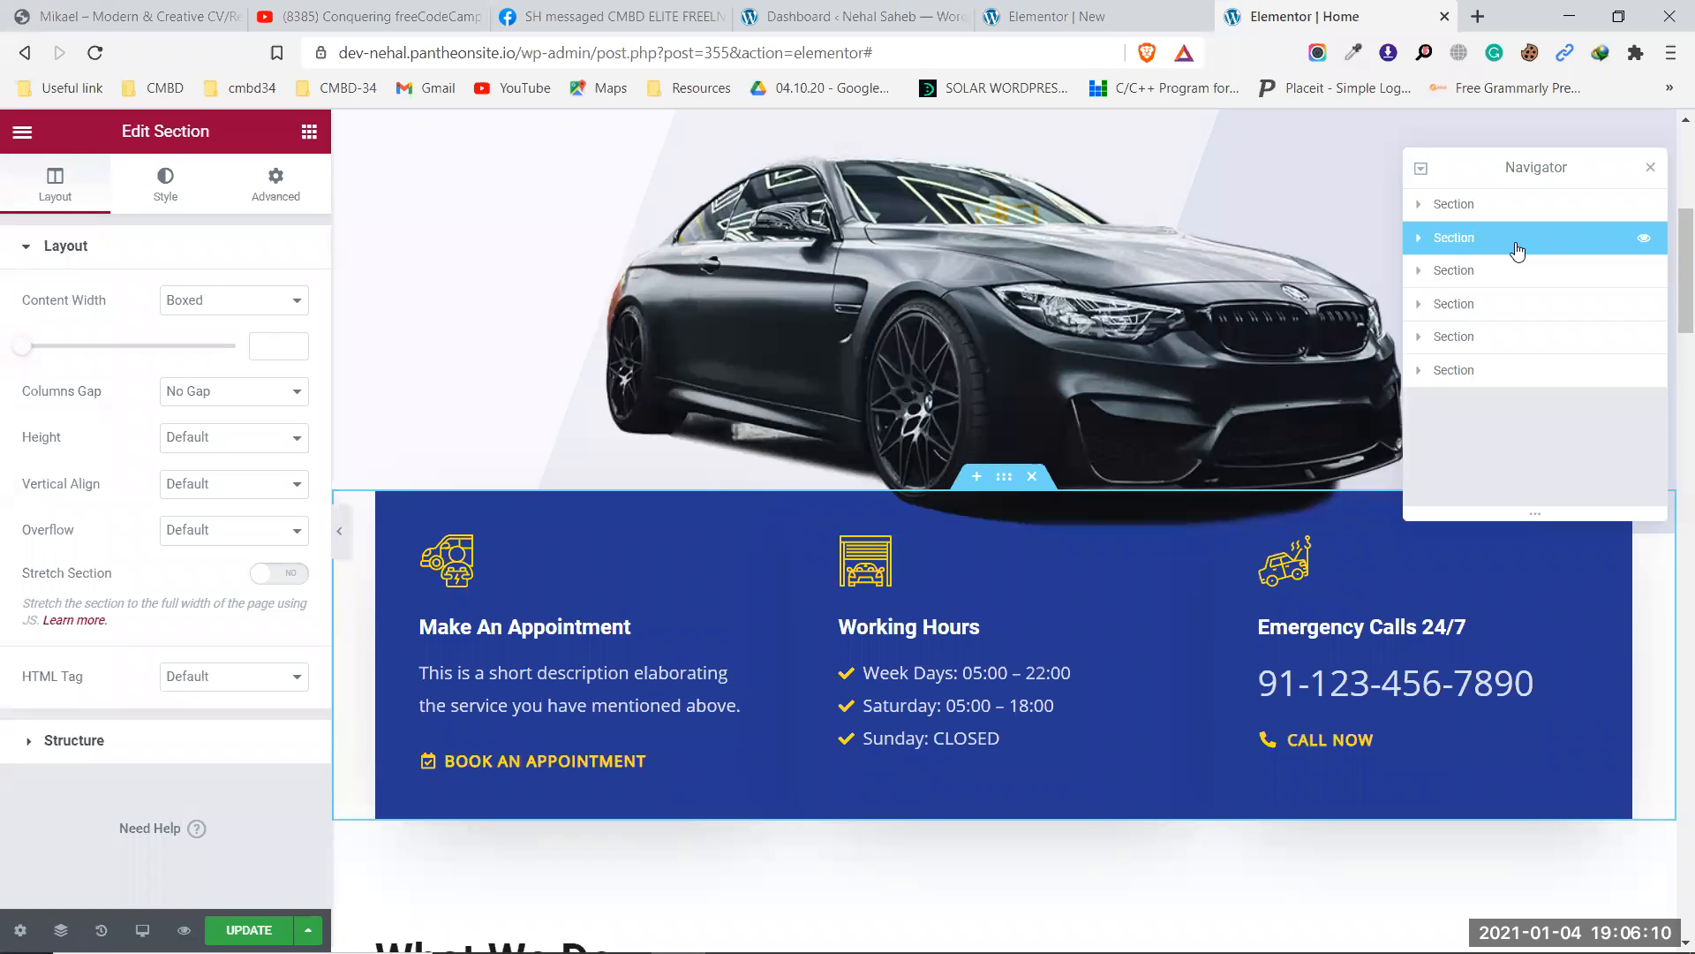
{"action": "left_click", "coordinate": [1418, 241]}
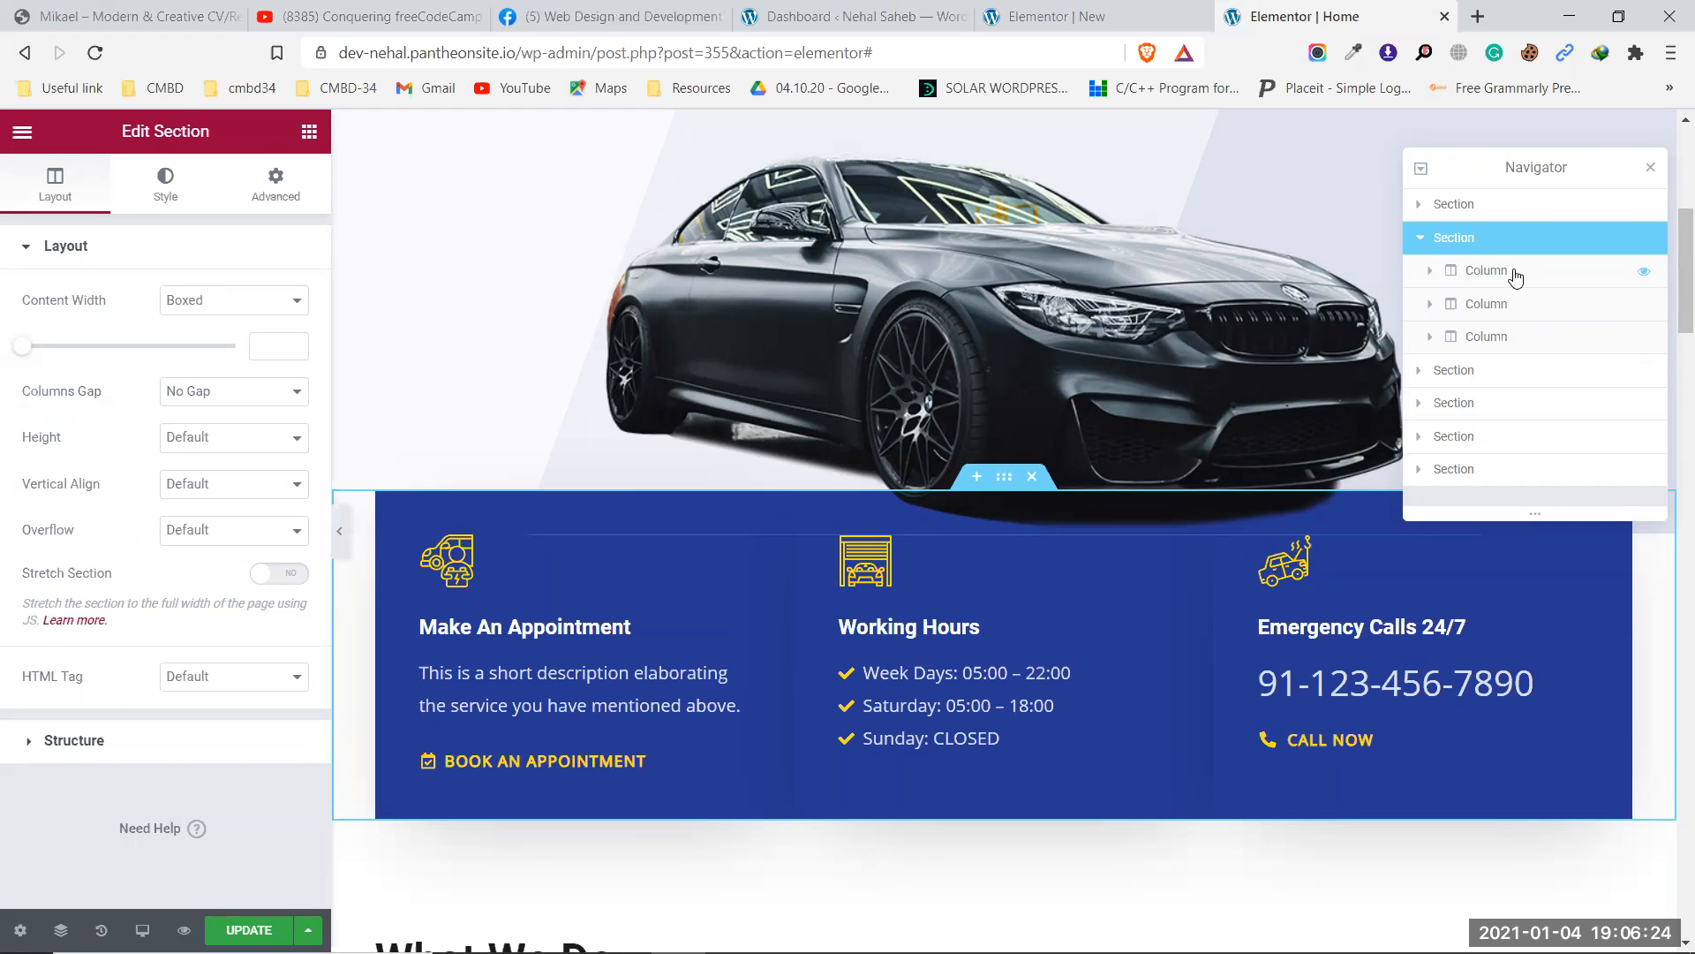
{"action": "left_click", "coordinate": [1517, 275]}
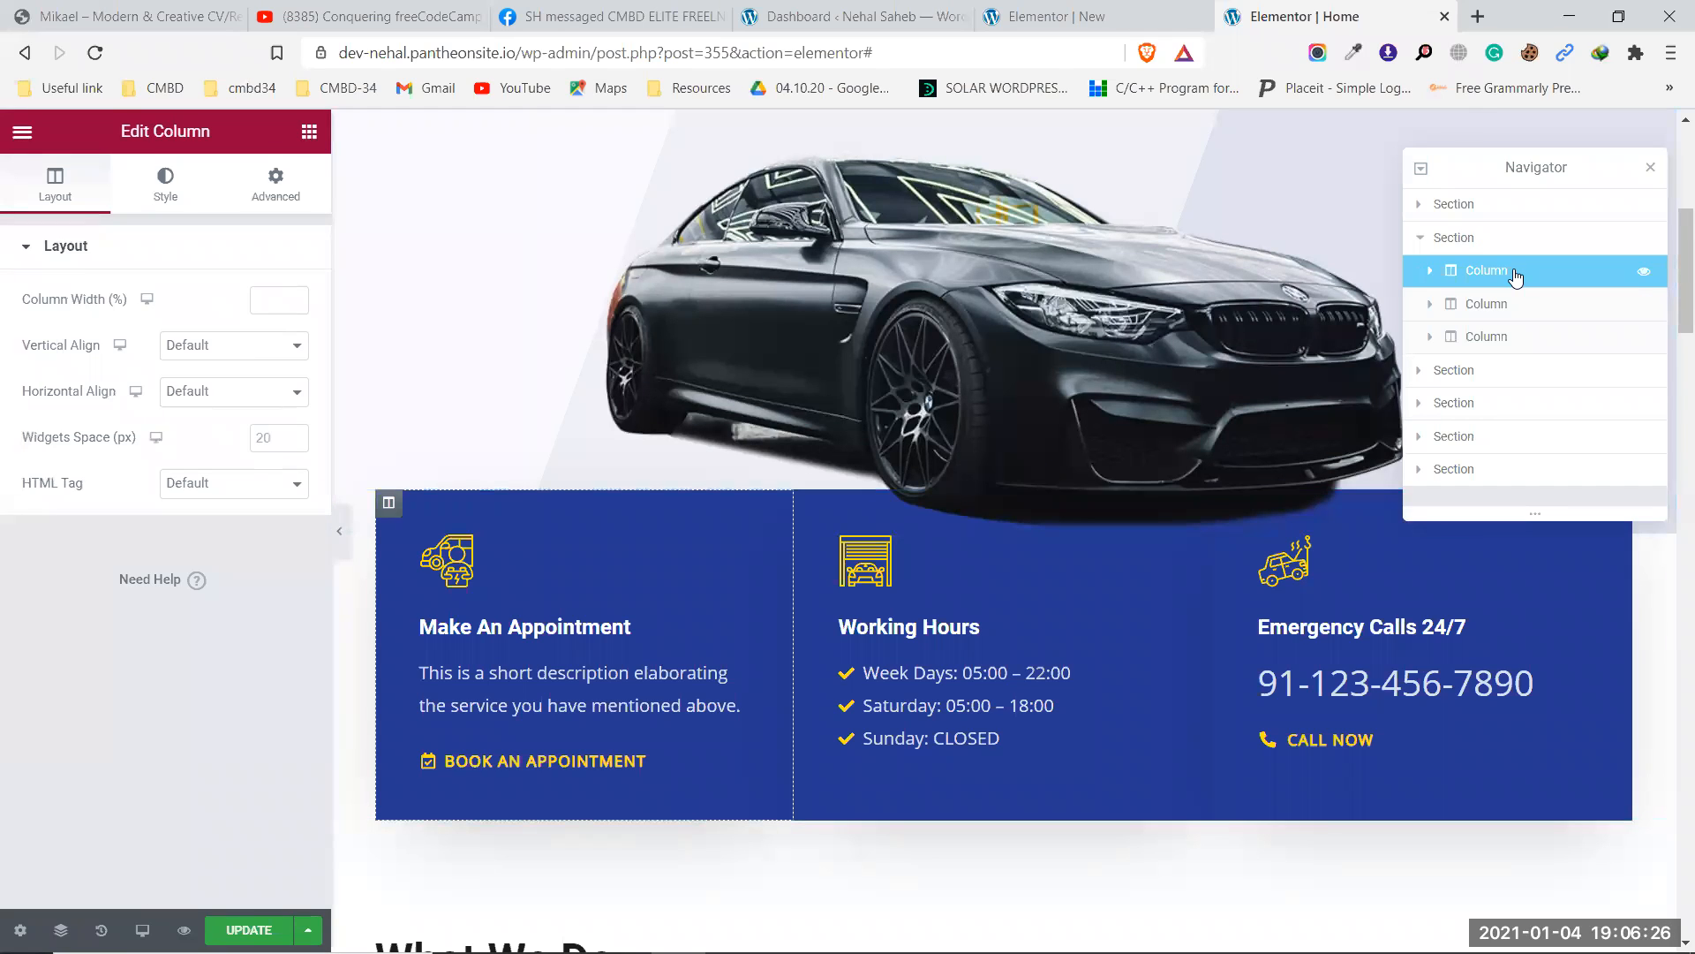
{"action": "left_click", "coordinate": [1523, 306]}
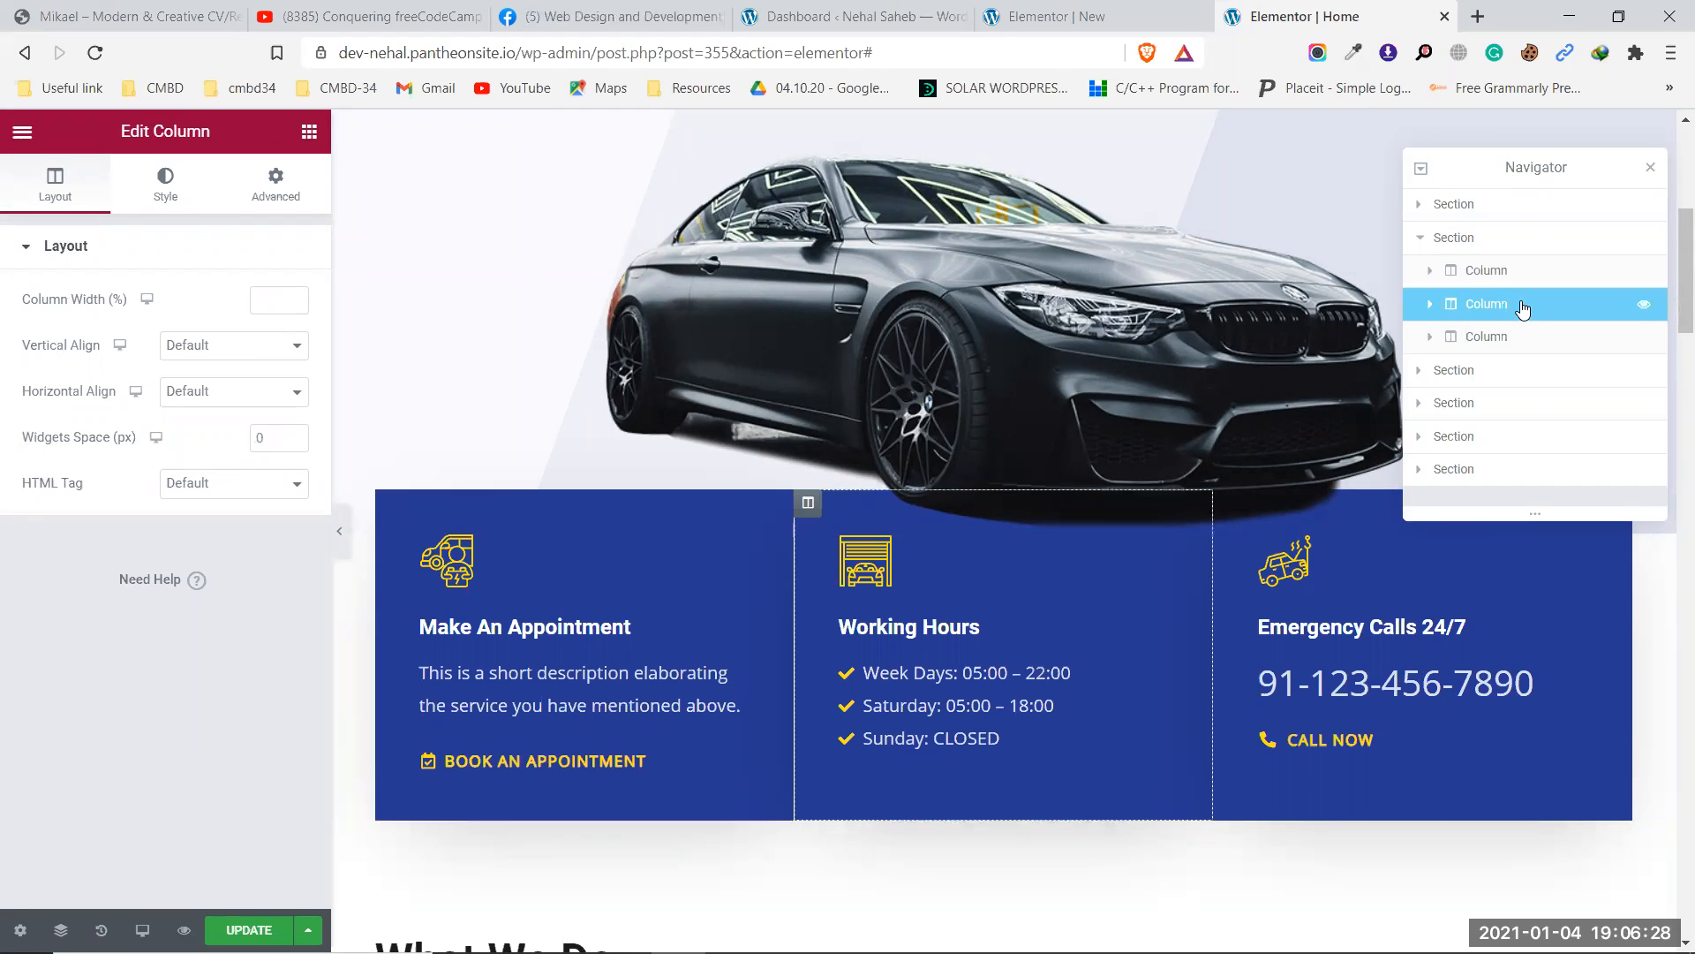
{"action": "left_click", "coordinate": [1519, 342]}
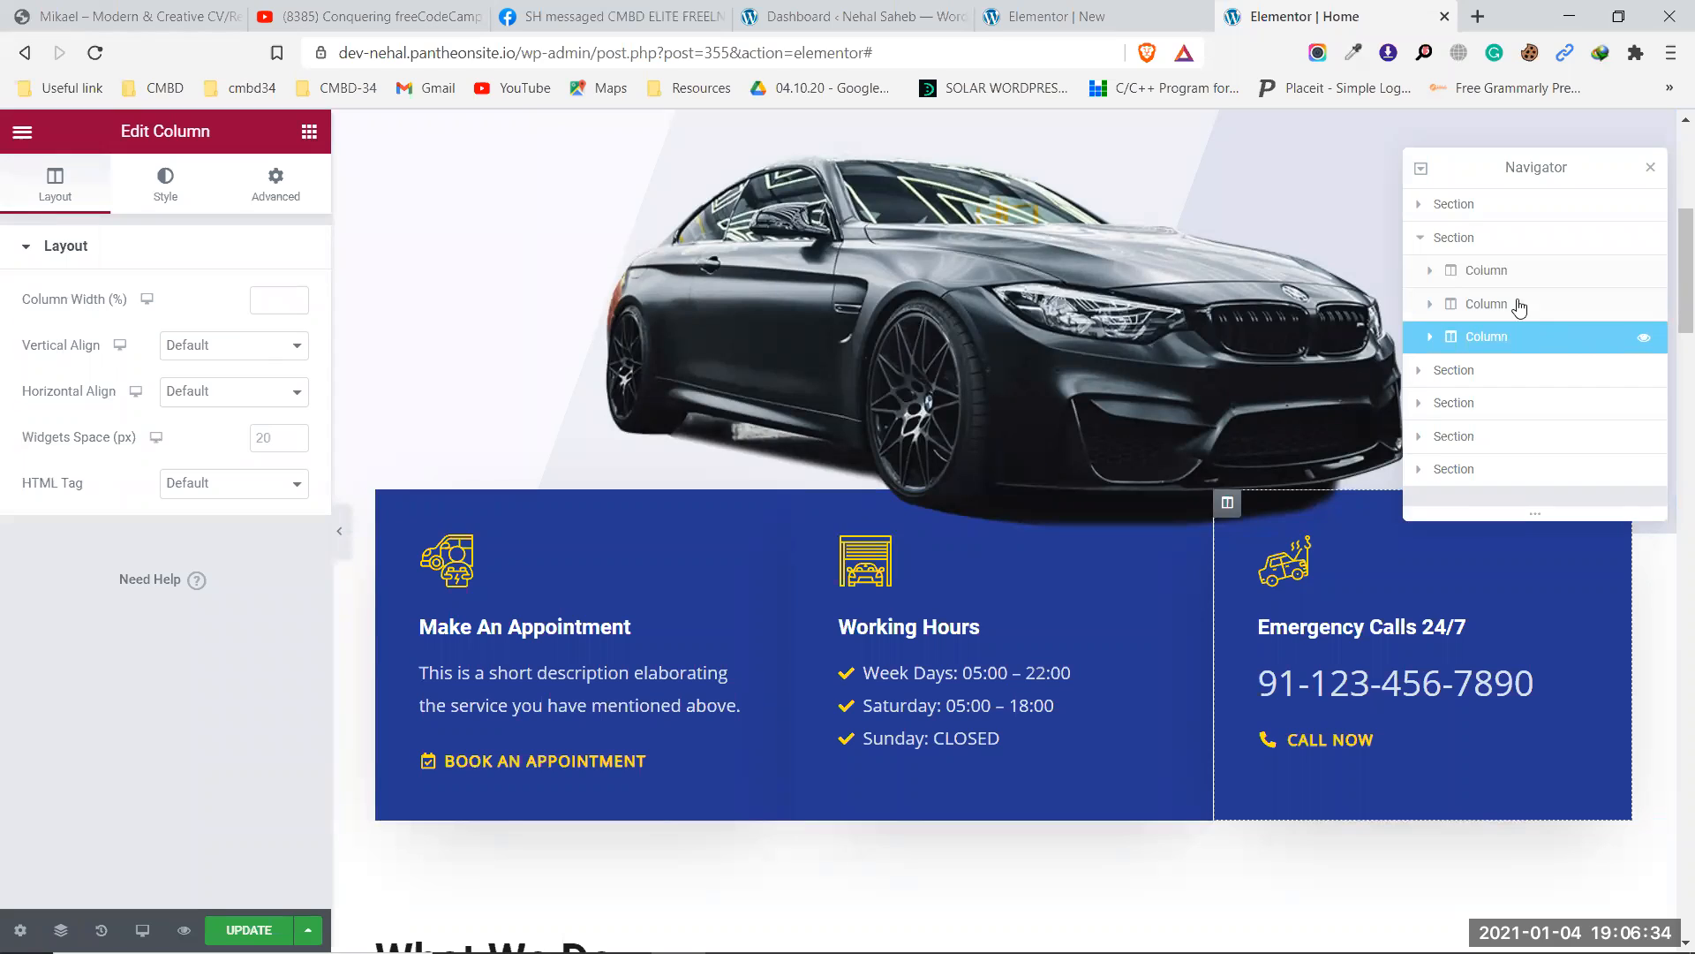
Expand the Make An Appointment column, inspect its Icon Box and Button widgets, and reselect the column and its parent section.
{"action": "left_click", "coordinate": [1435, 279]}
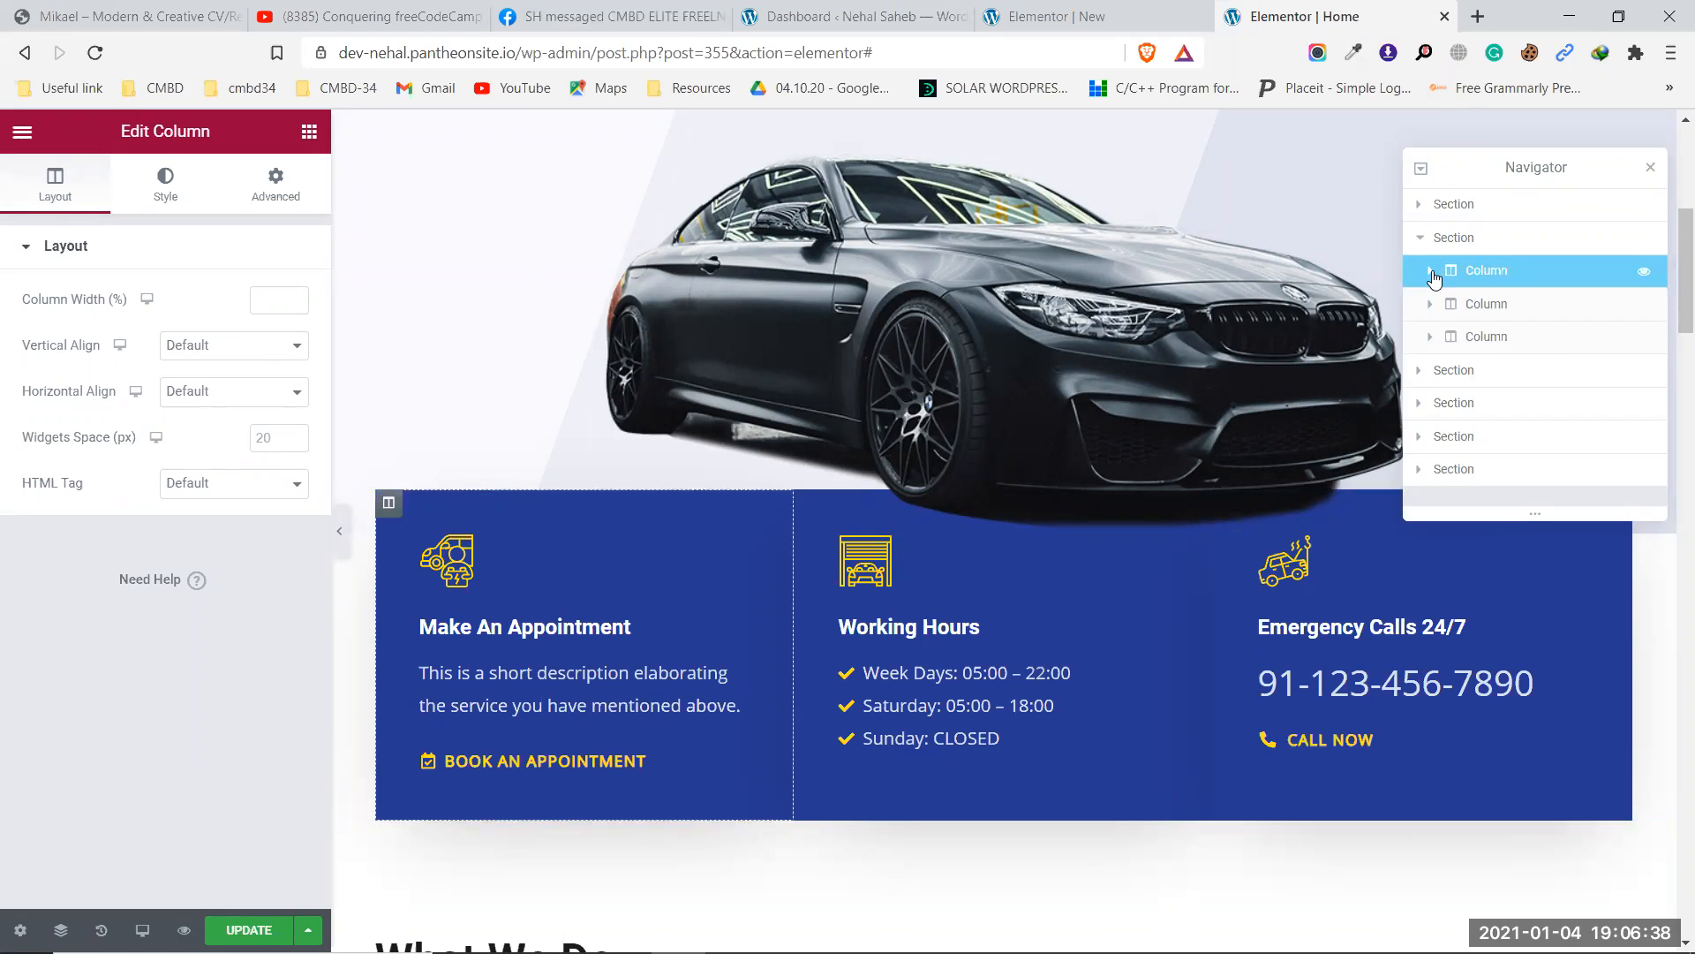
{"action": "left_click", "coordinate": [1431, 273]}
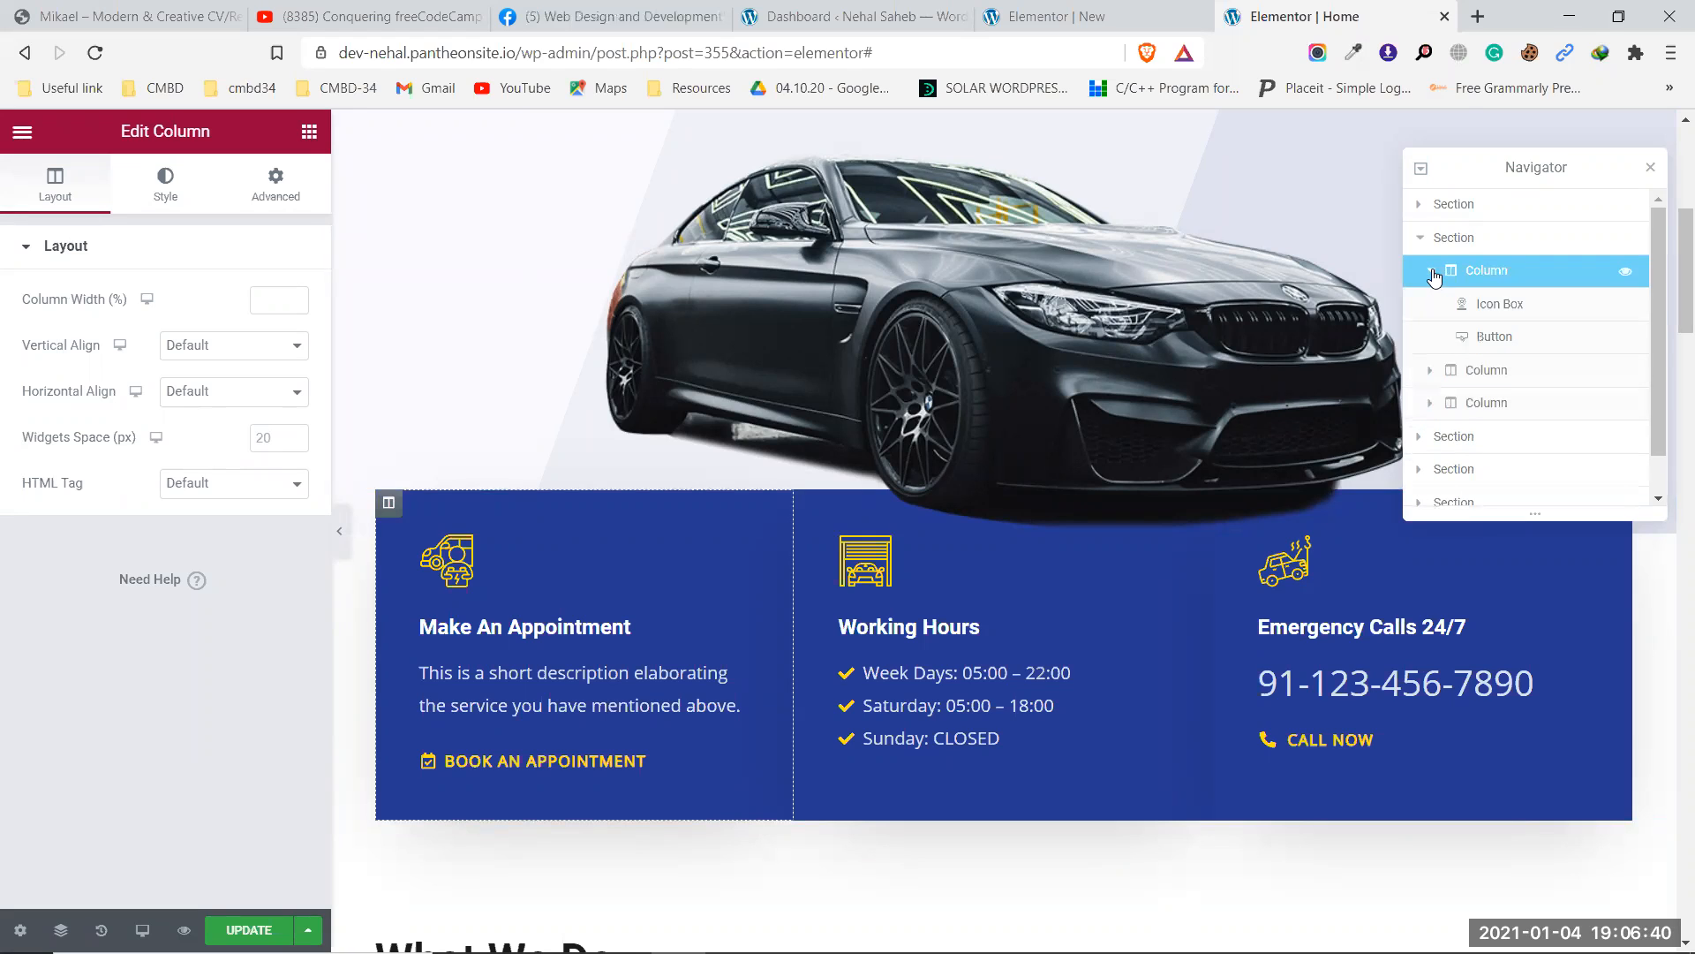
{"action": "left_click", "coordinate": [1490, 306]}
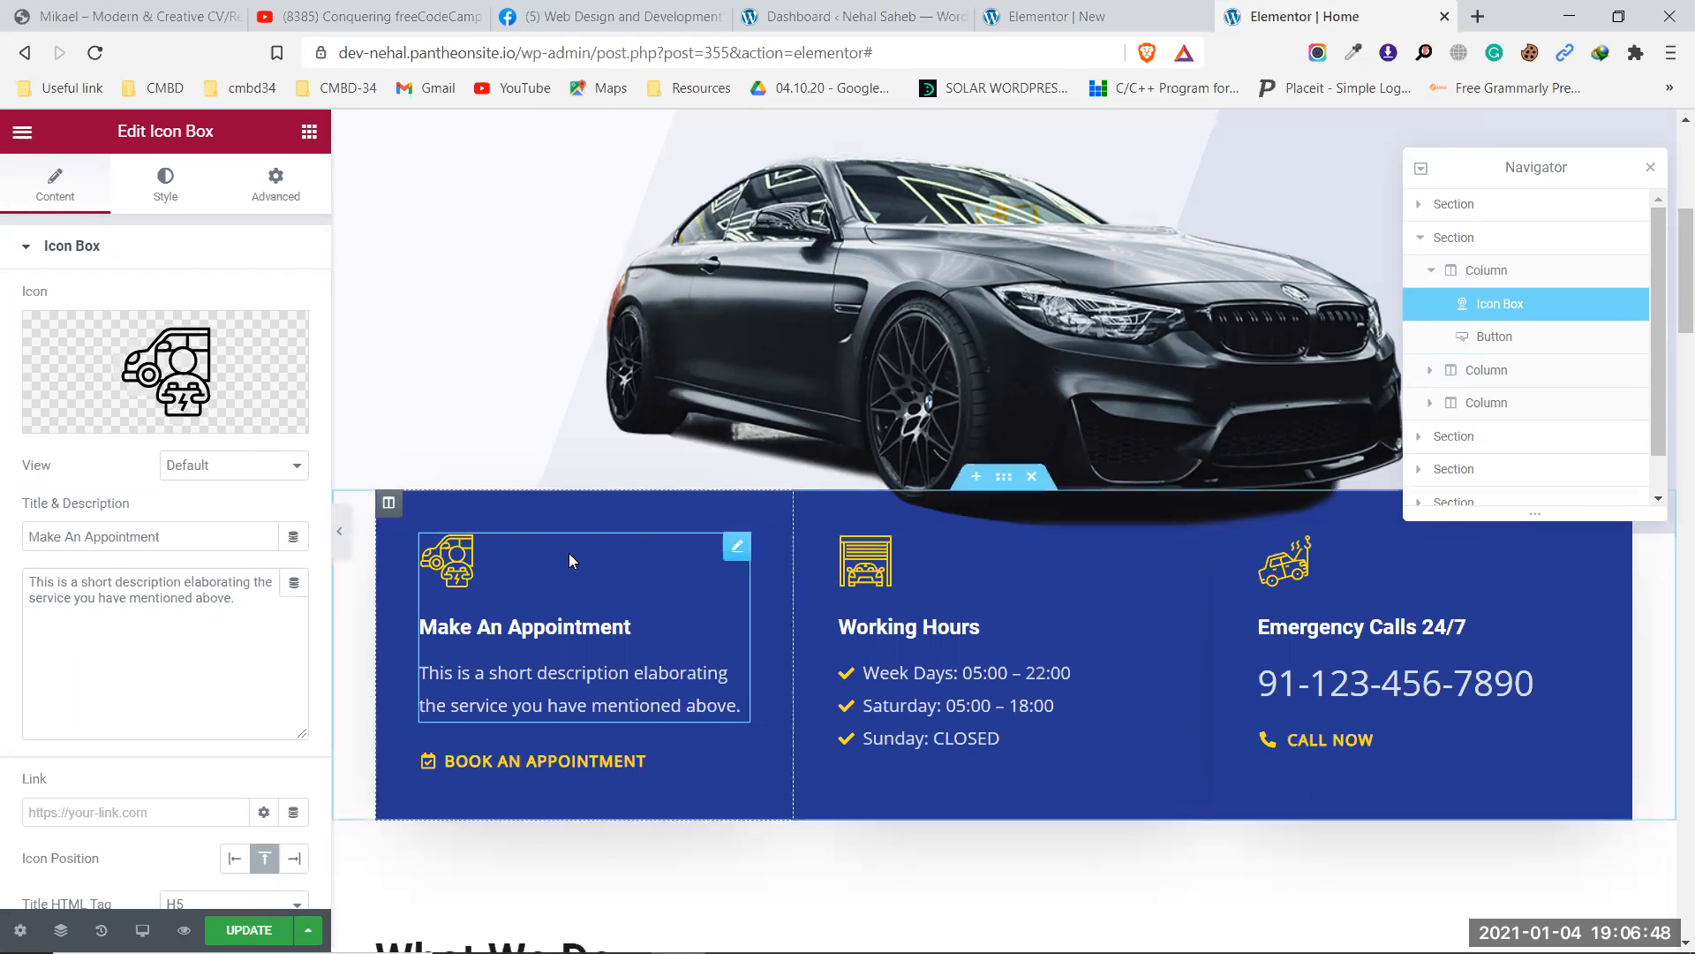
{"action": "left_click", "coordinate": [1528, 340]}
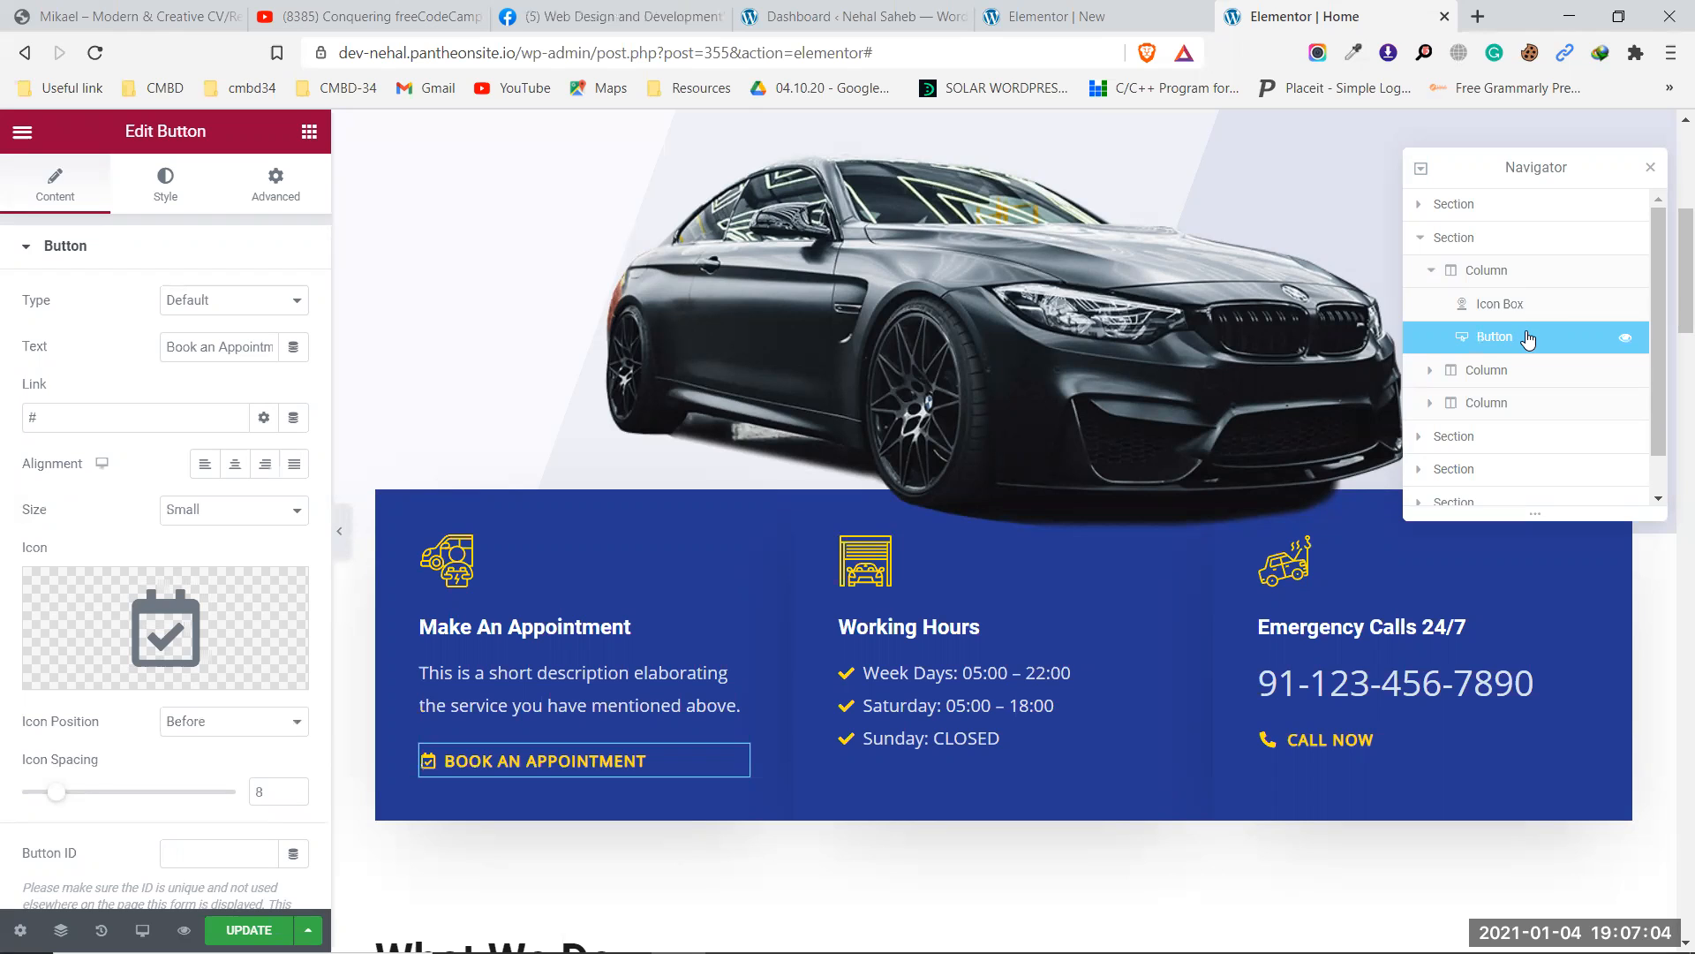
{"action": "left_click", "coordinate": [1510, 243]}
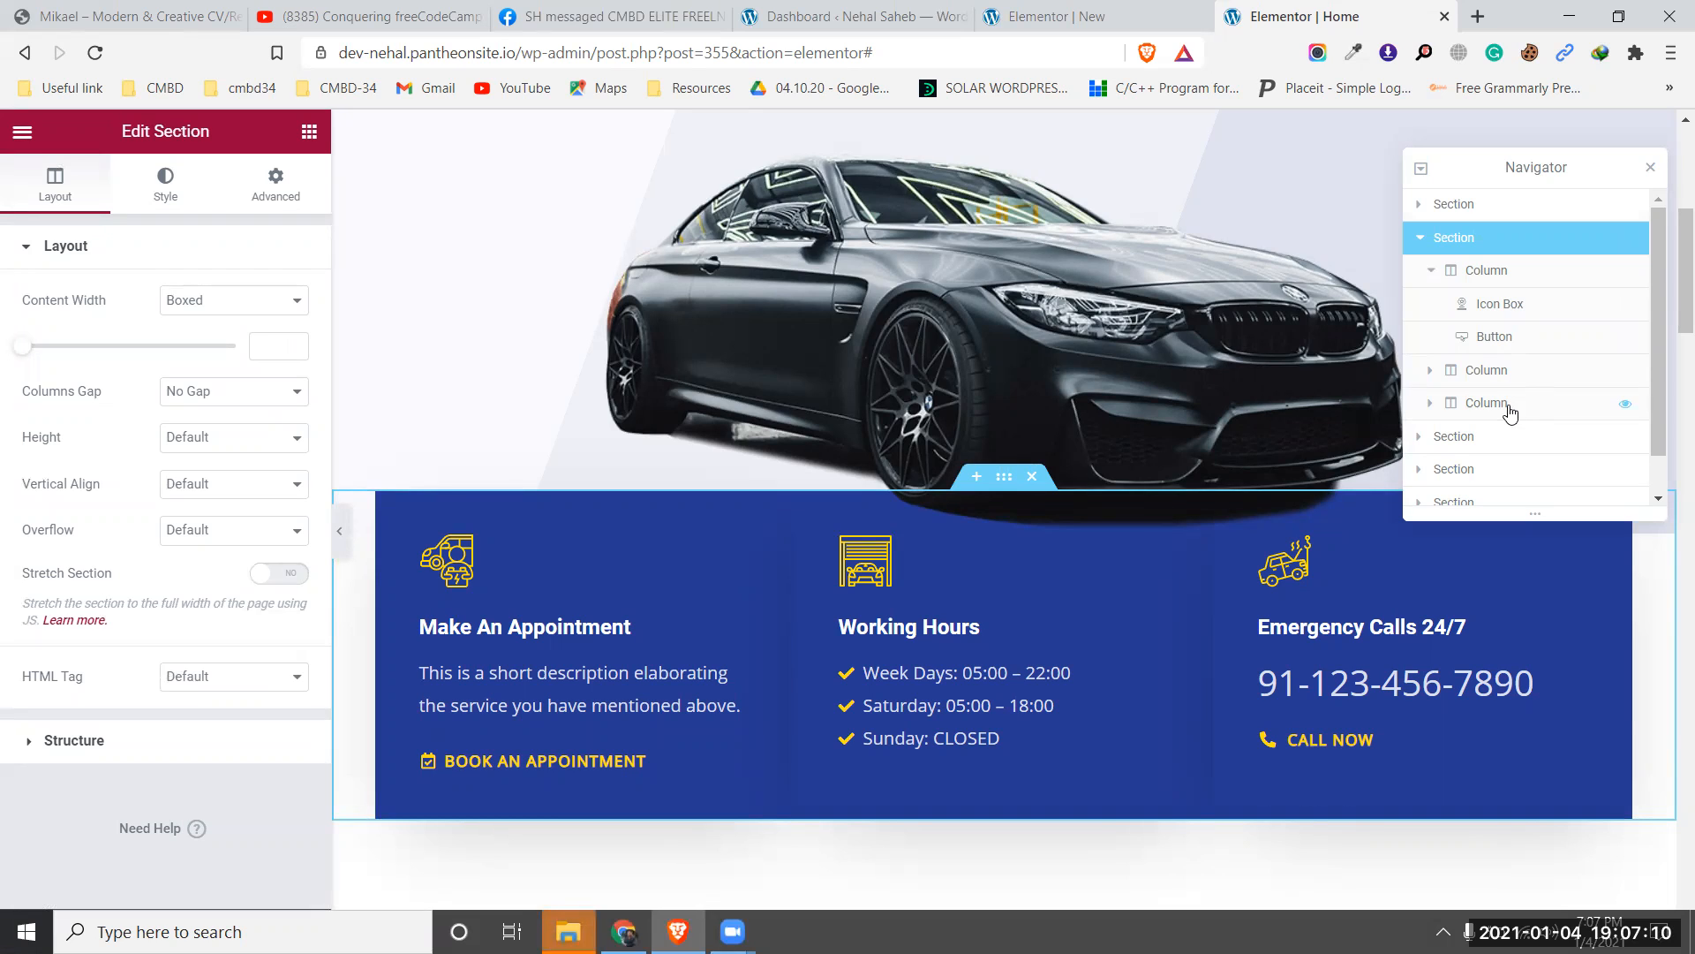
{"action": "left_click", "coordinate": [1504, 273]}
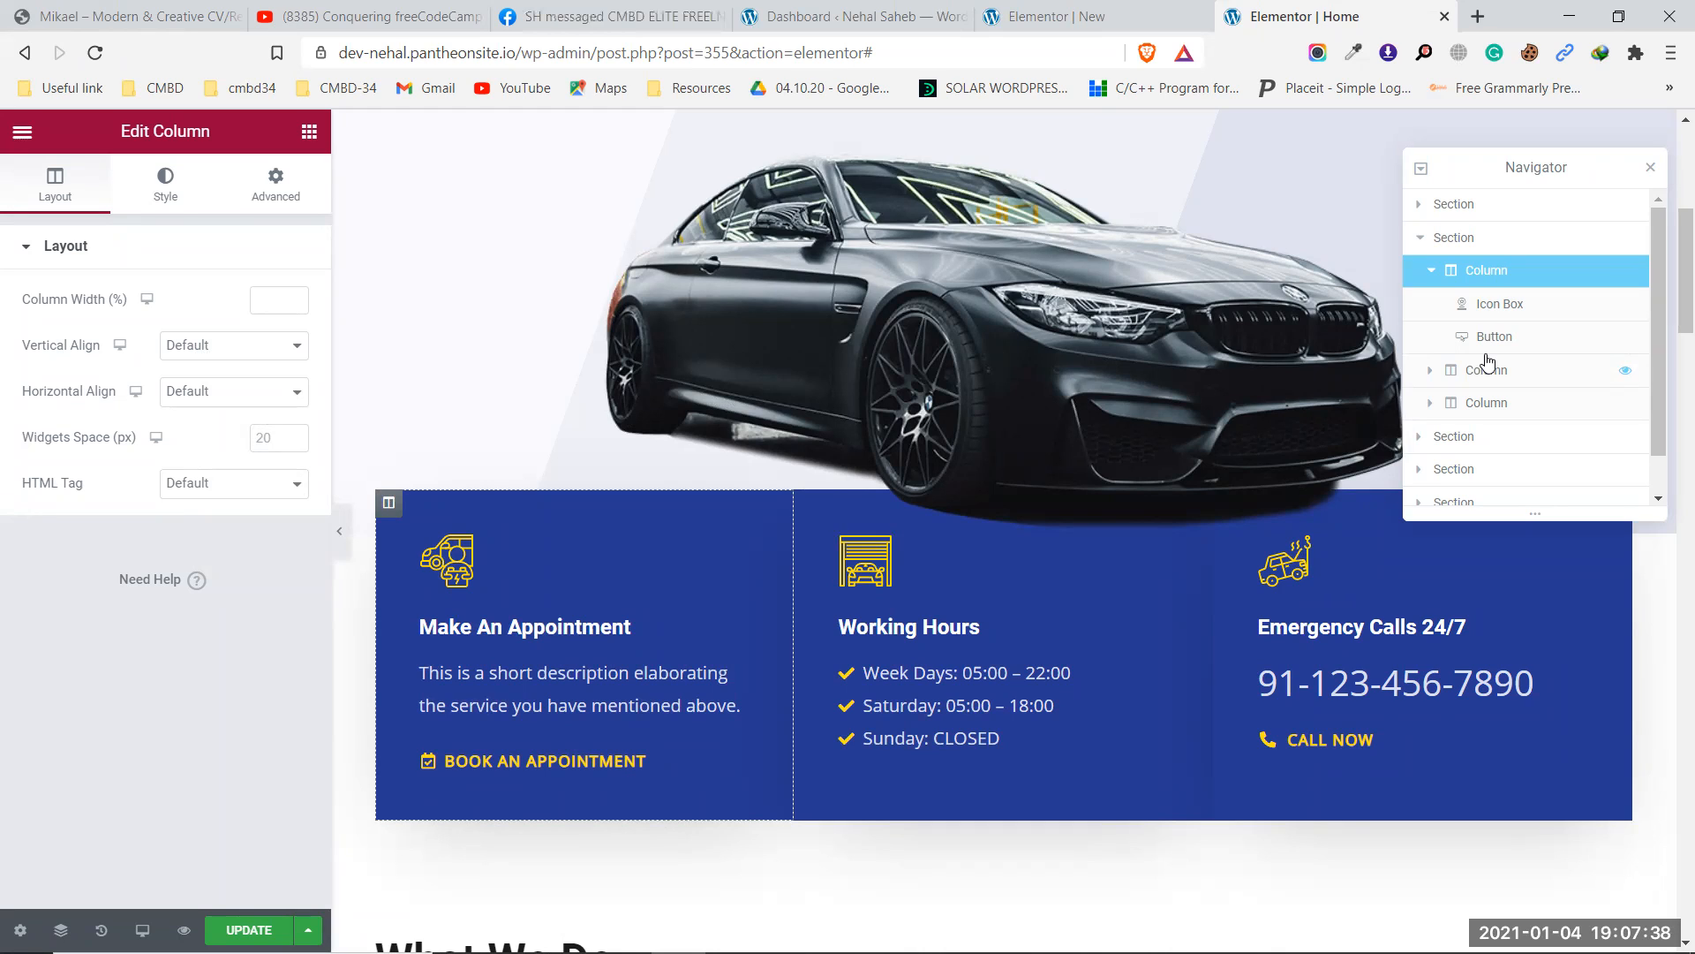
{"action": "left_click", "coordinate": [1512, 251]}
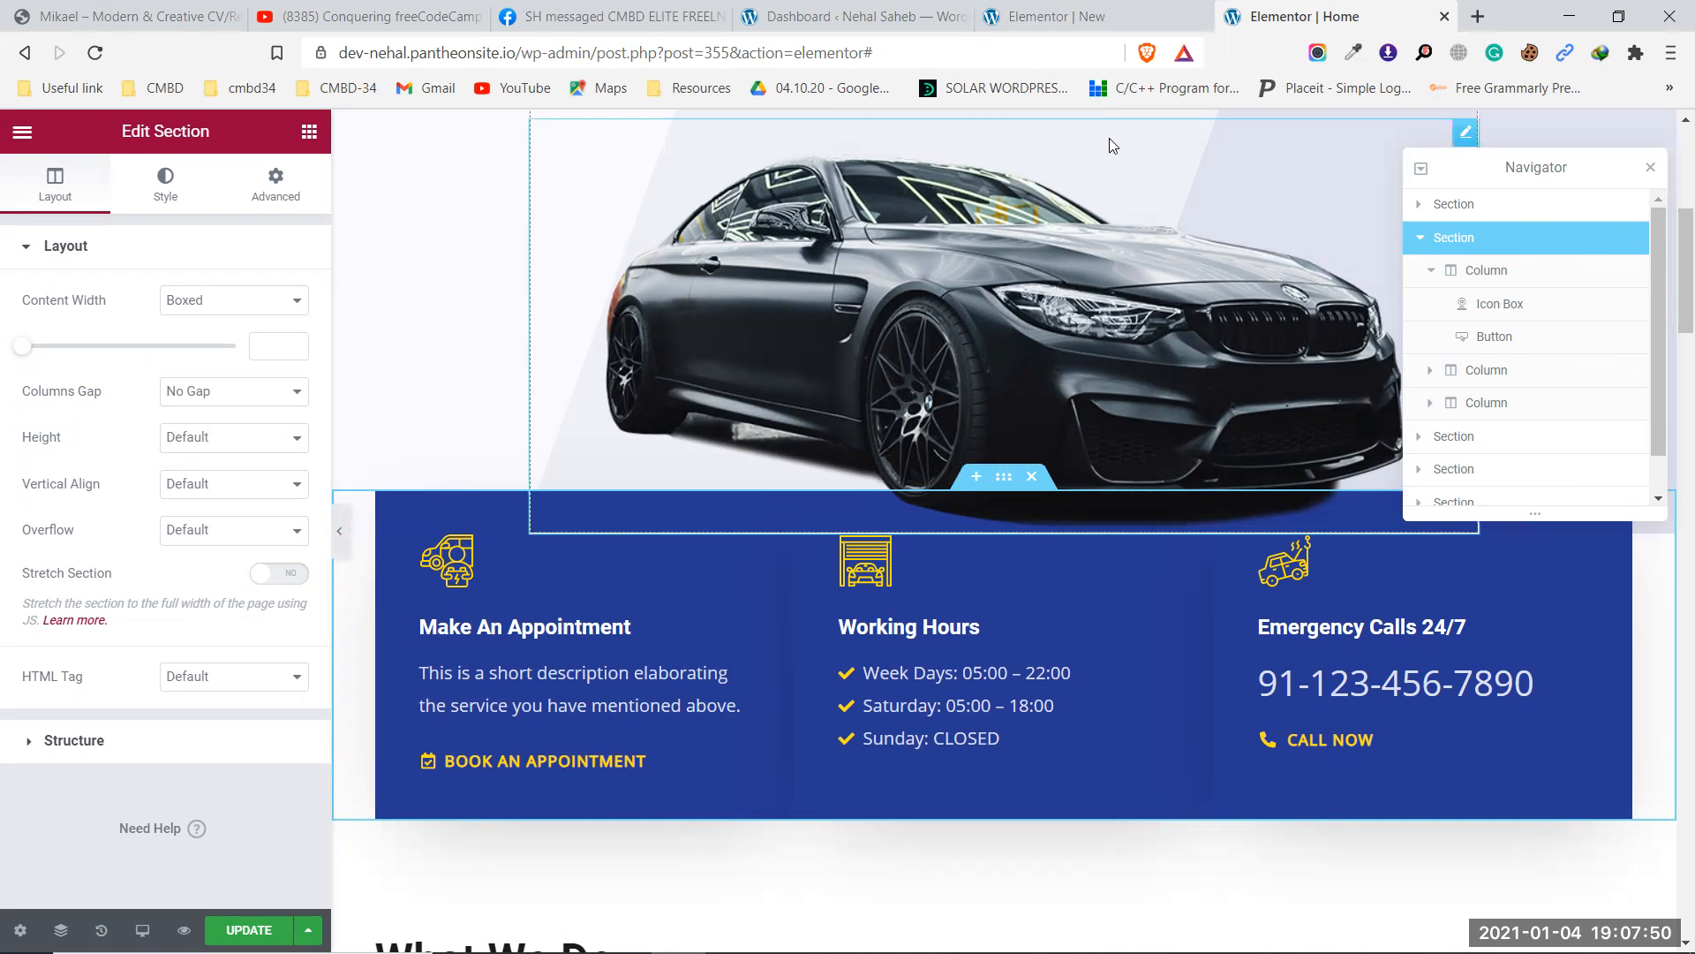
Switch to the New page in Elementor and add a section with three equal columns below the car image section.
{"action": "left_click", "coordinate": [1059, 13]}
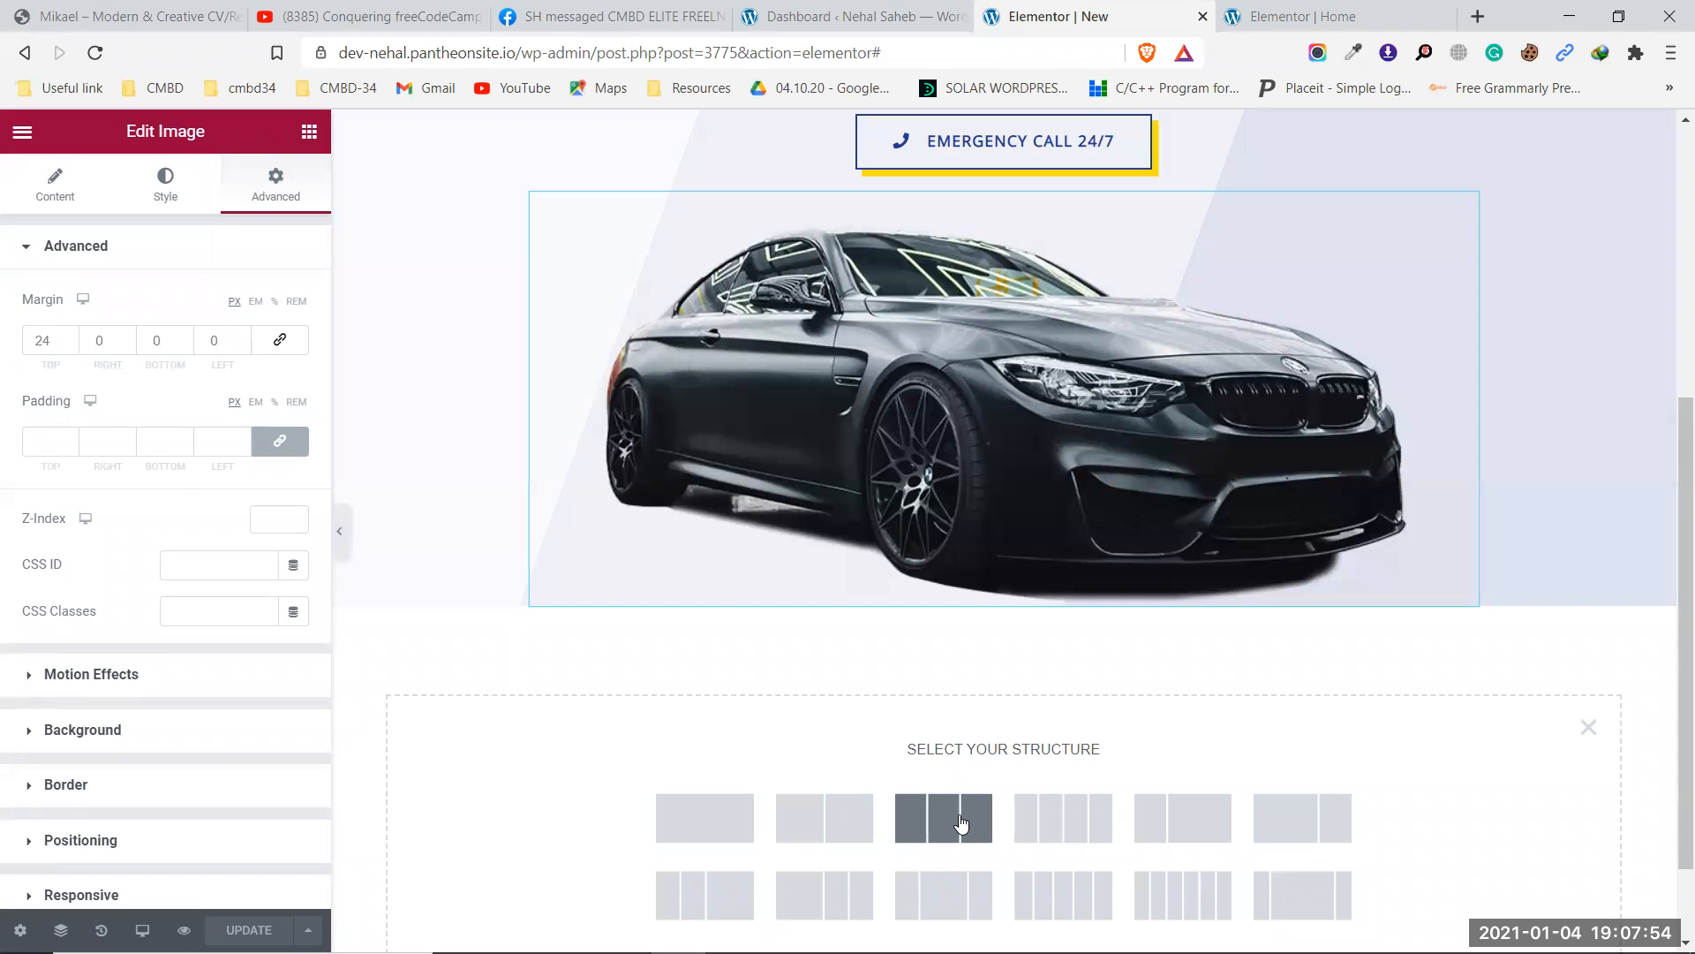
{"action": "left_click", "coordinate": [962, 823]}
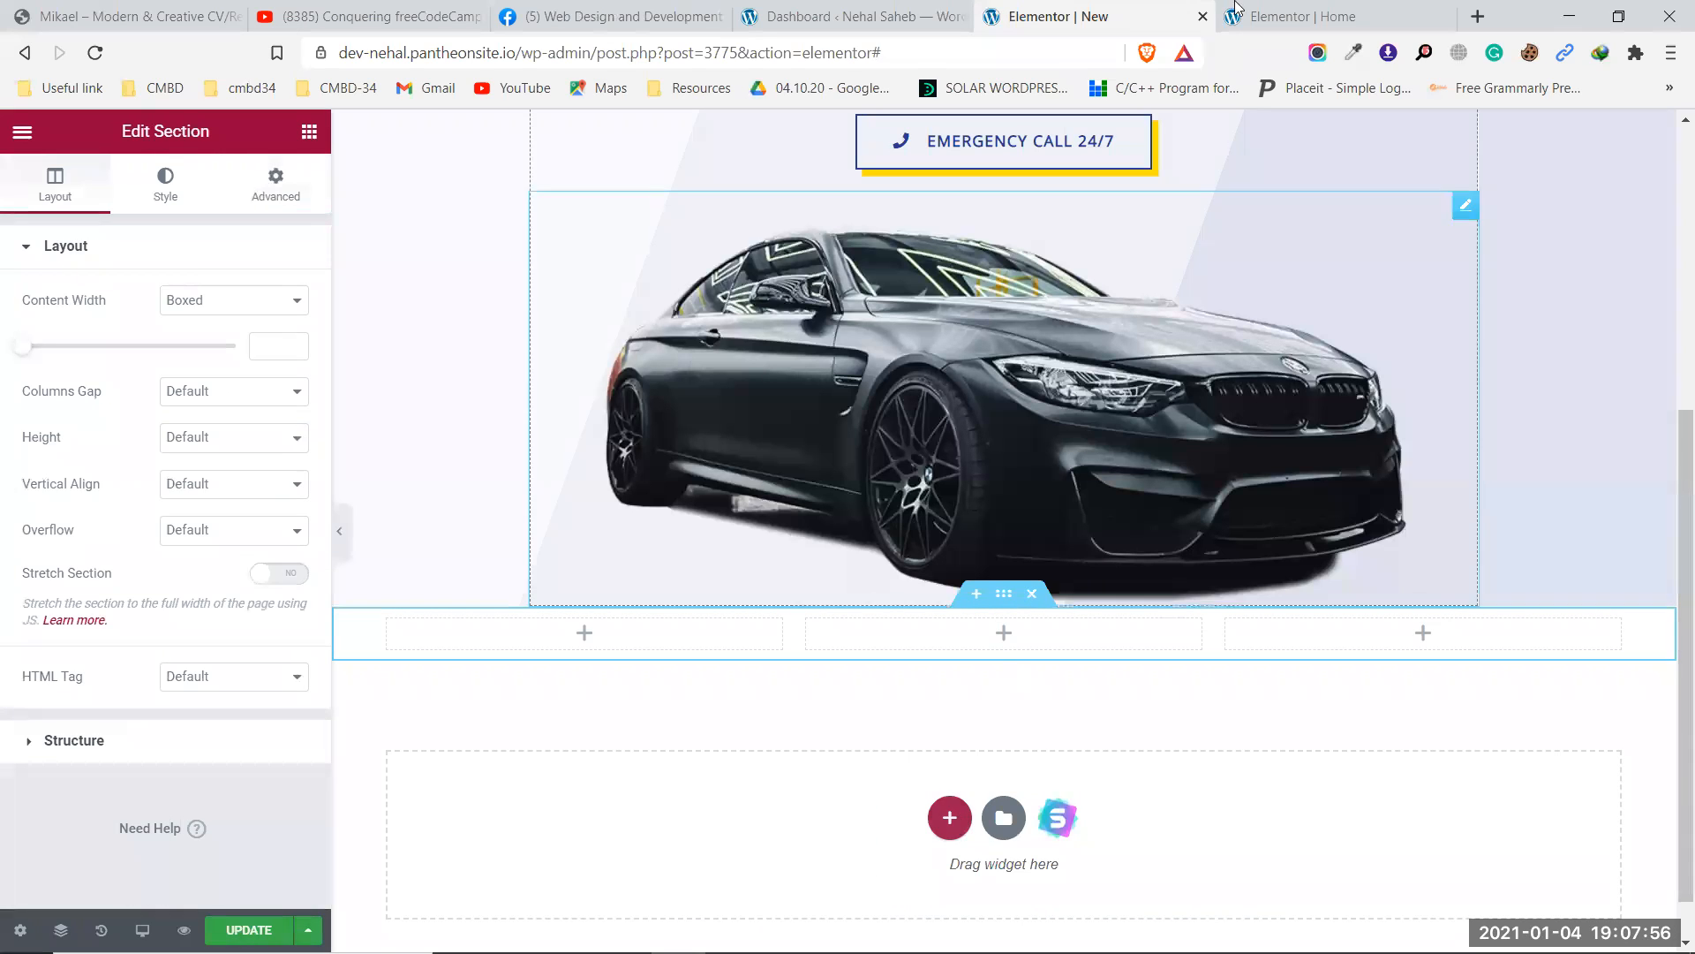
Switch to the Home page in Elementor and examine the blue section's three columns plus the section's style and advanced settings.
{"action": "left_click", "coordinate": [1286, 12]}
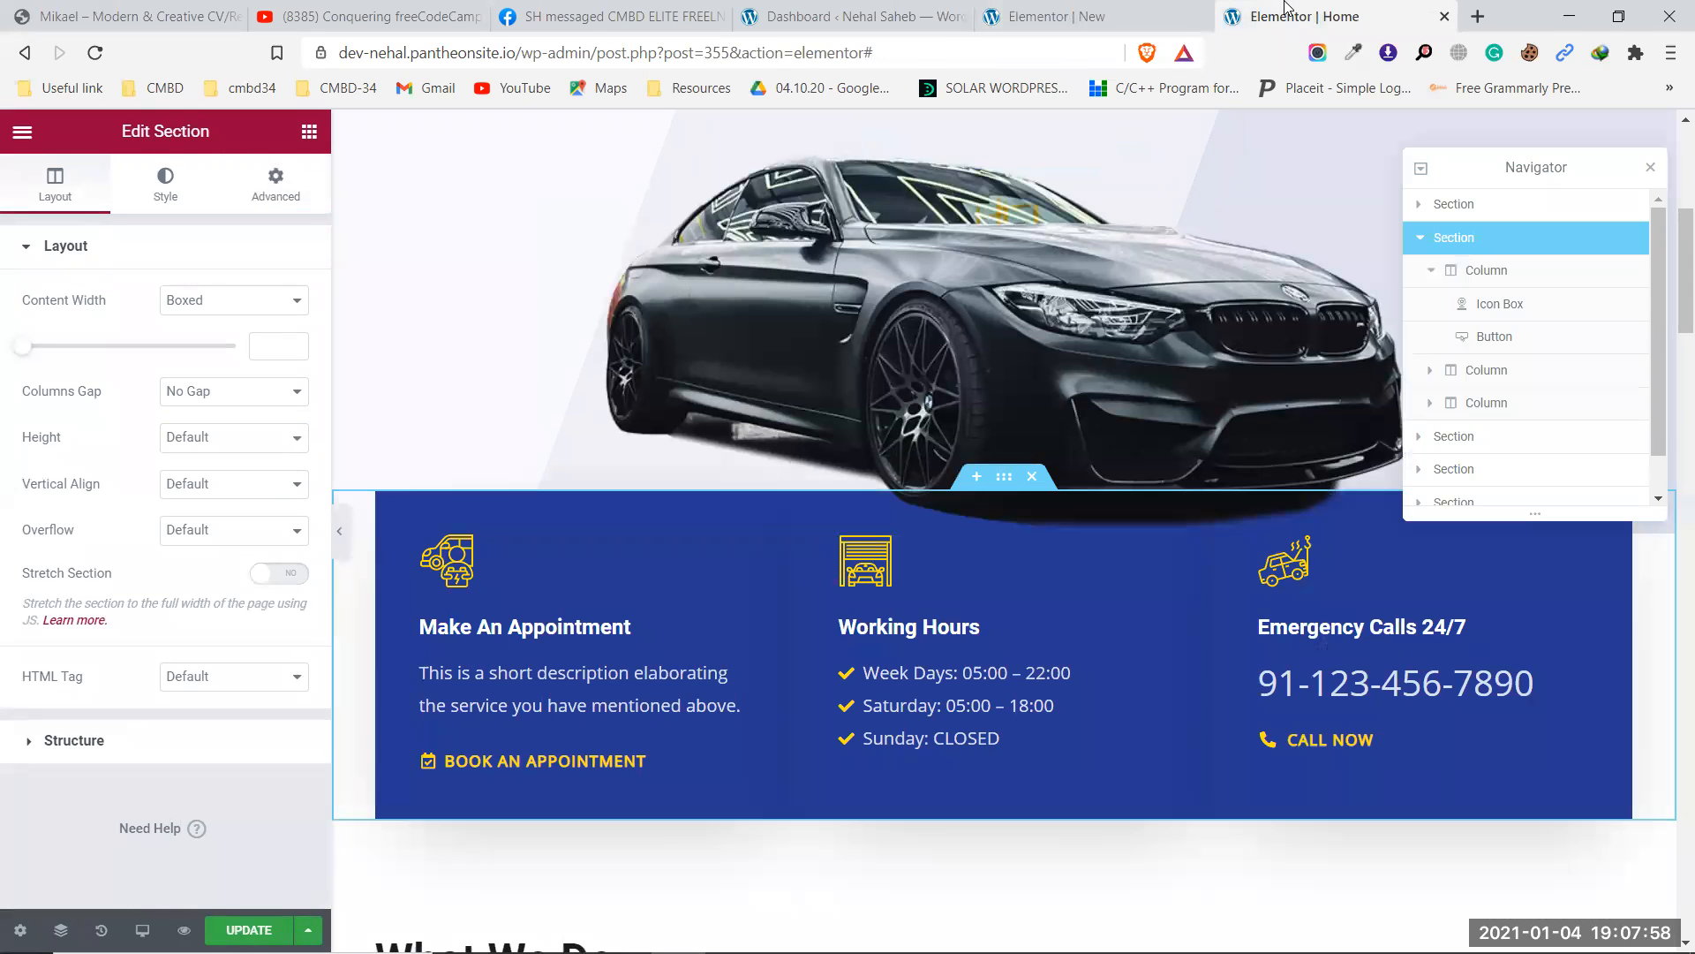
{"action": "left_click", "coordinate": [1485, 270]}
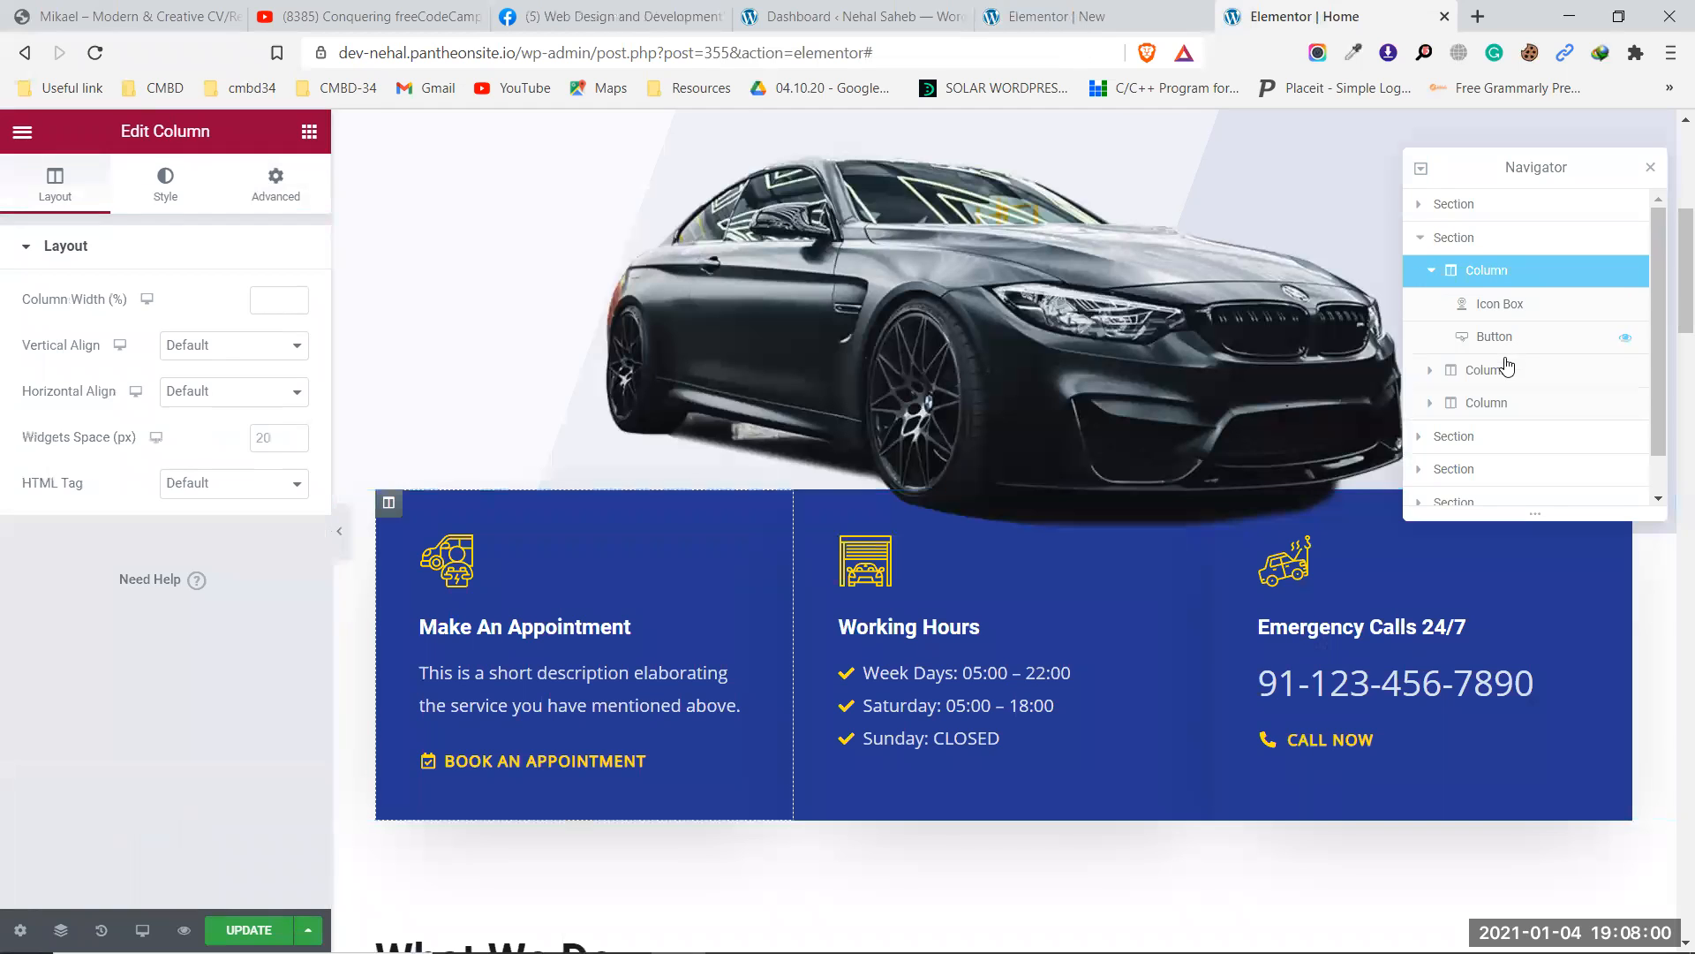
{"action": "left_click", "coordinate": [1507, 369]}
{"action": "left_click", "coordinate": [1513, 404]}
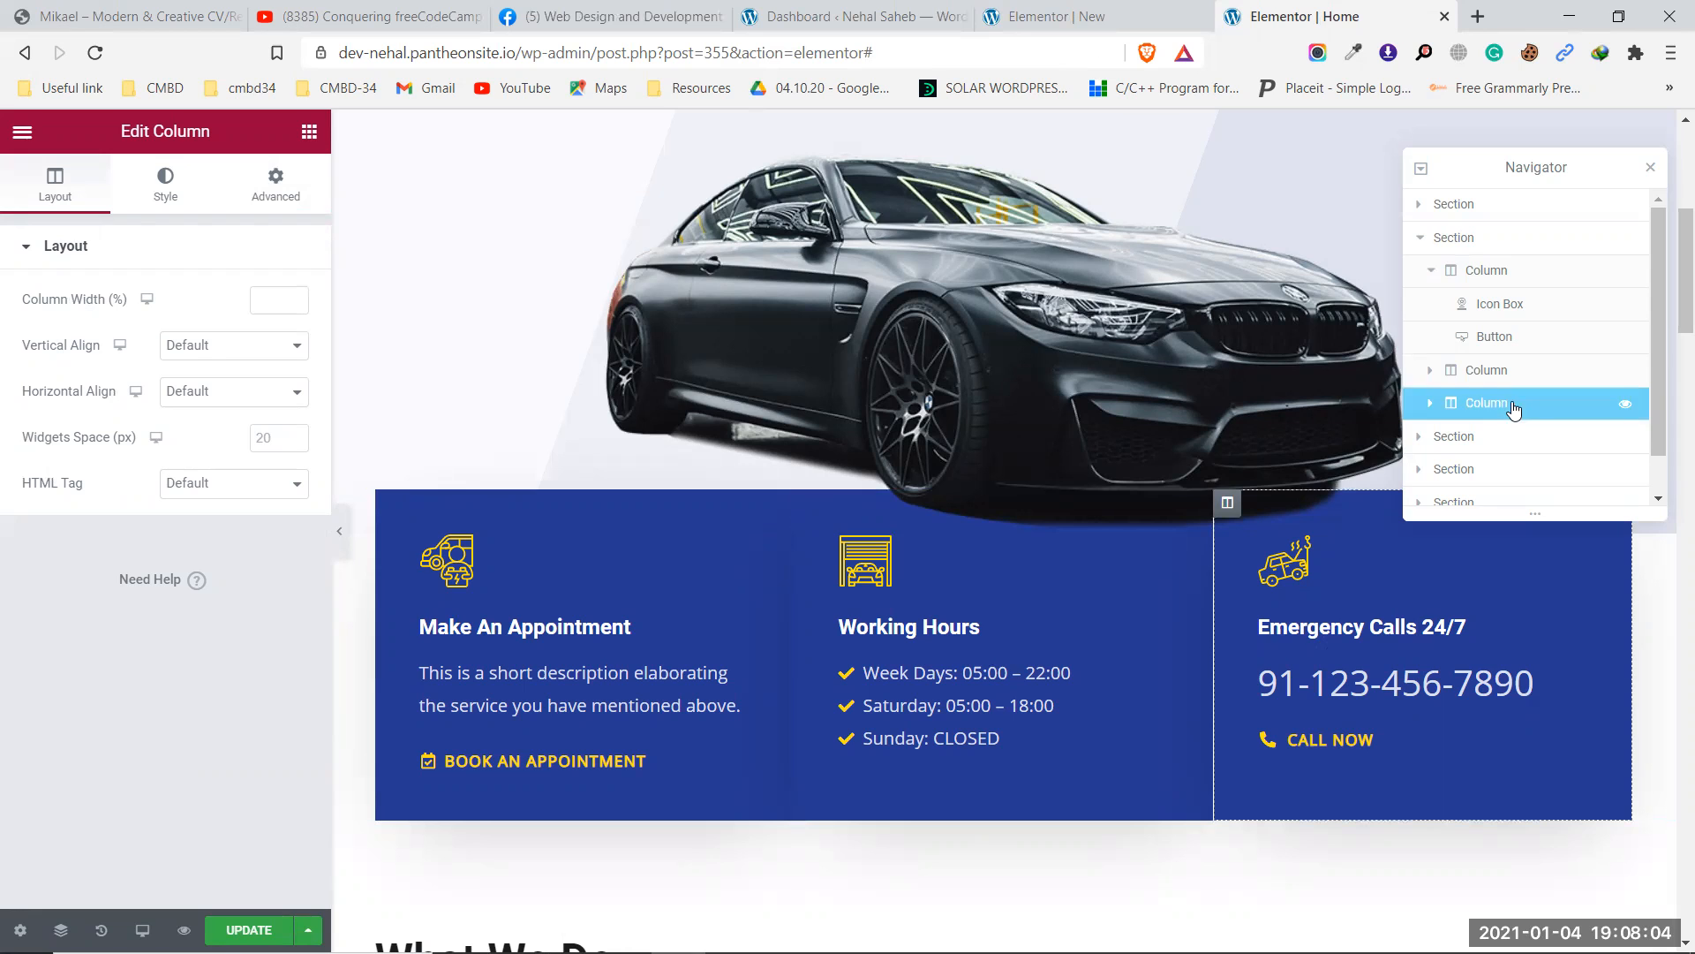
{"action": "left_click", "coordinate": [1487, 236]}
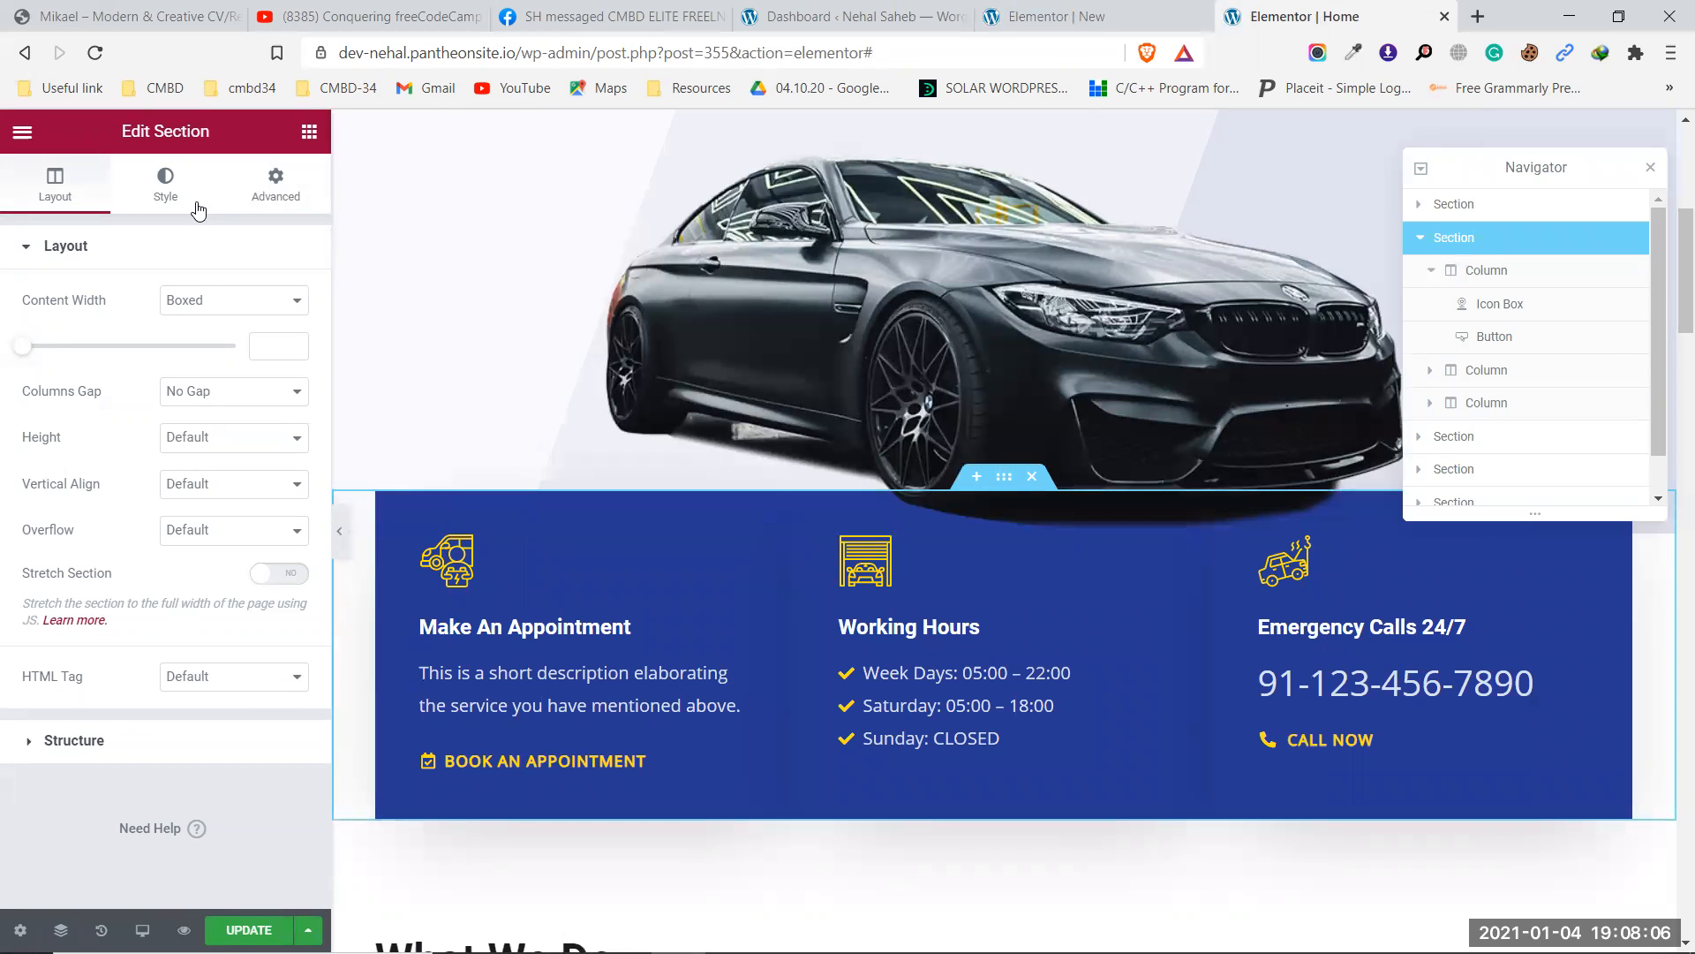
{"action": "left_click", "coordinate": [160, 203]}
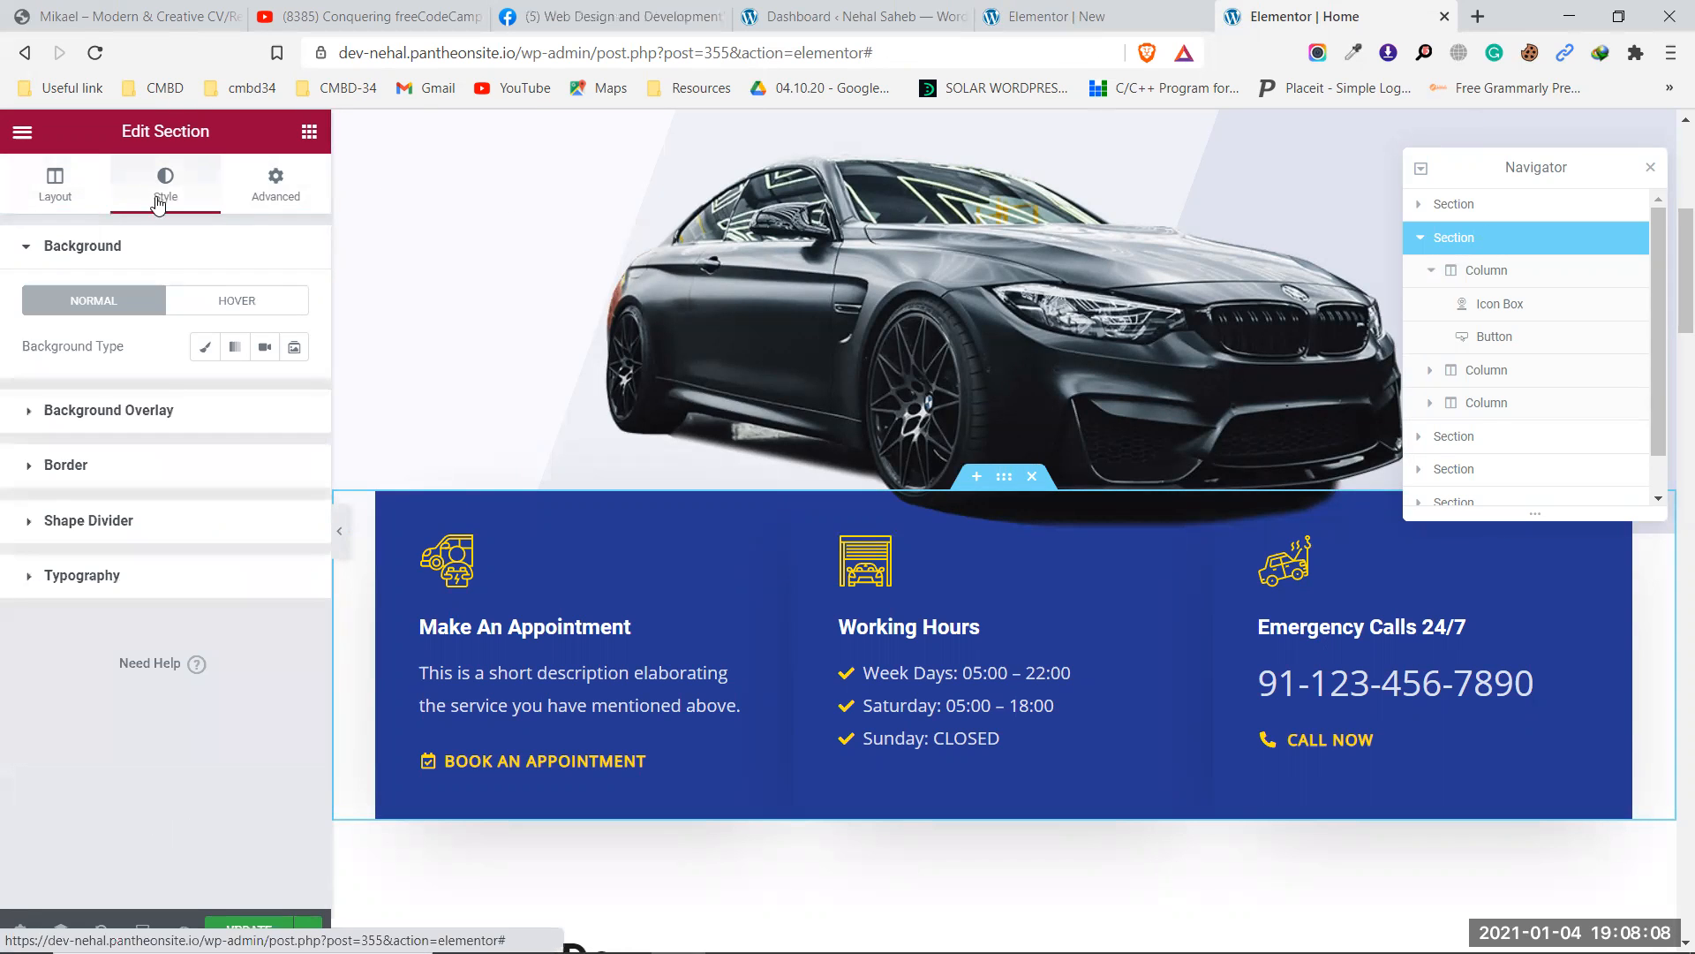
{"action": "left_click", "coordinate": [277, 176]}
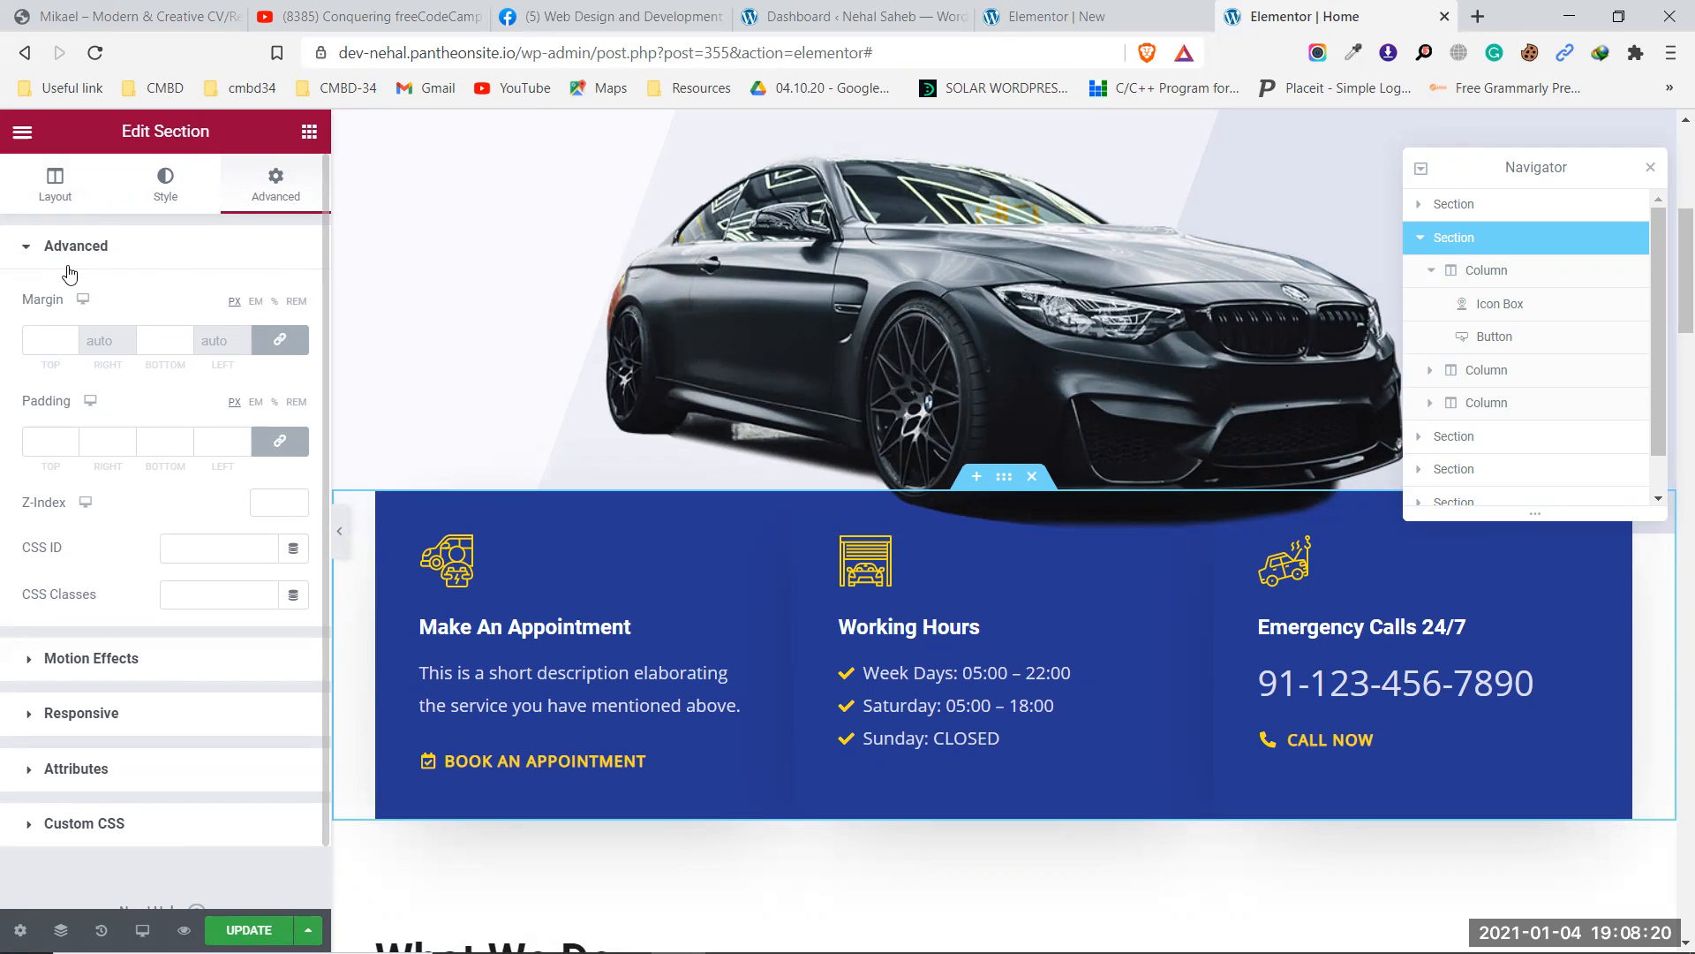
Copy the background color code of the Make An Appointment column on the Home page.
{"action": "left_click", "coordinate": [1512, 272]}
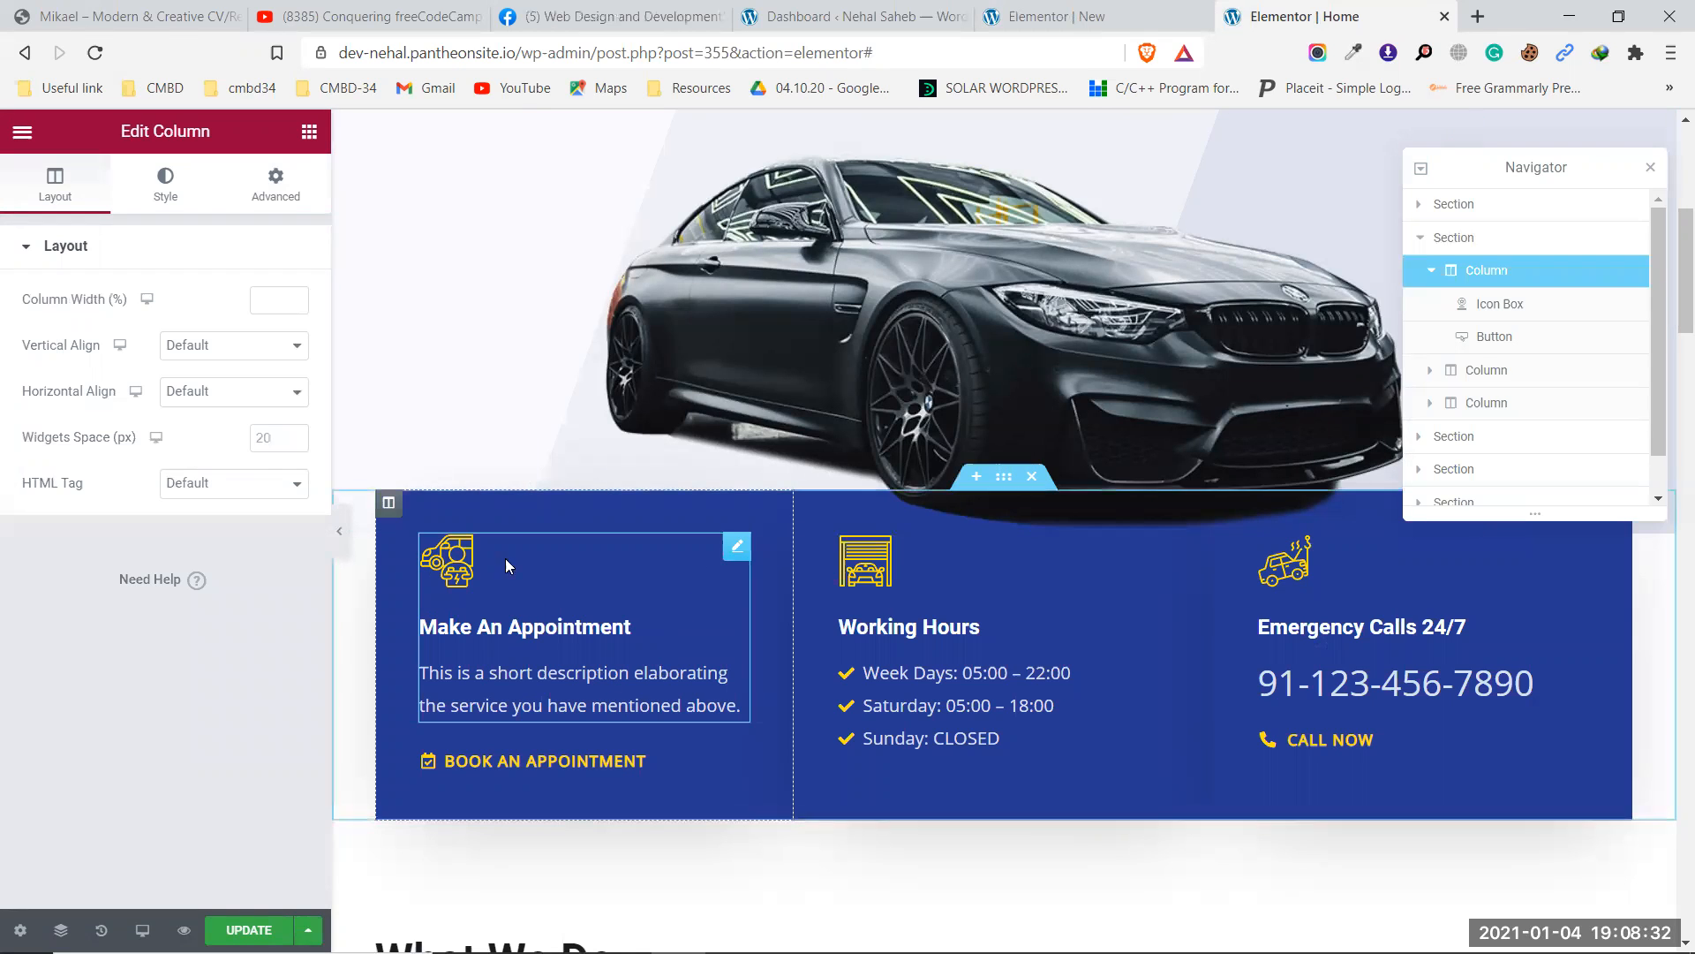
{"action": "left_click", "coordinate": [181, 196]}
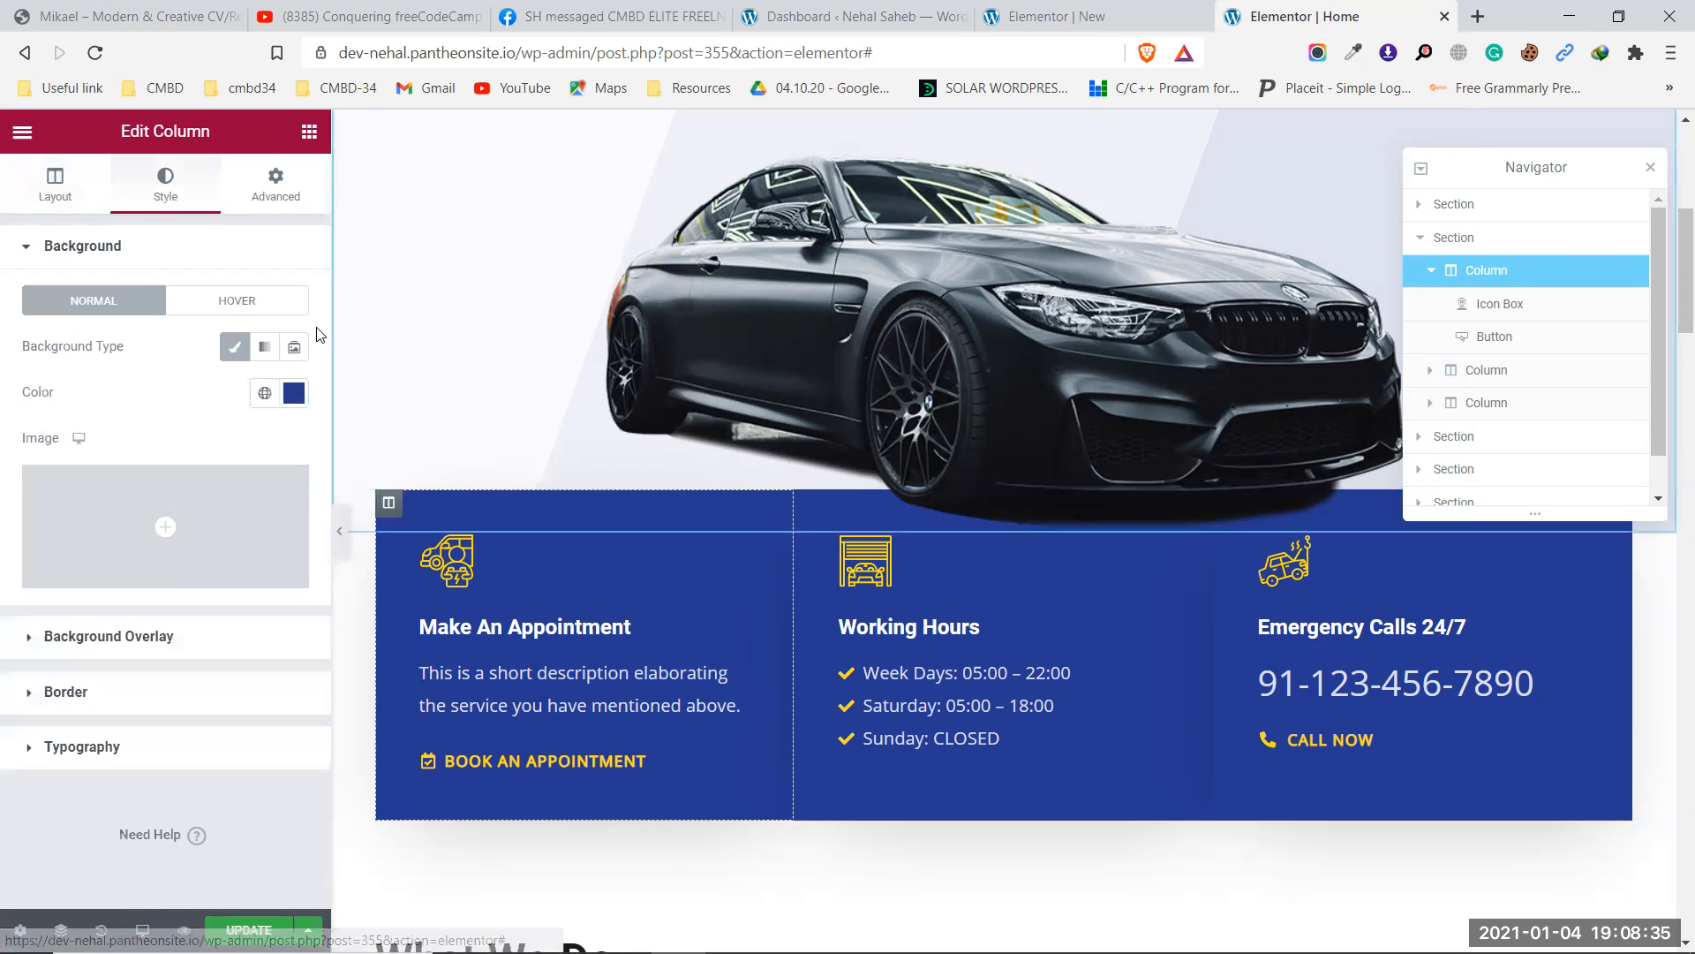
{"action": "left_click", "coordinate": [293, 393]}
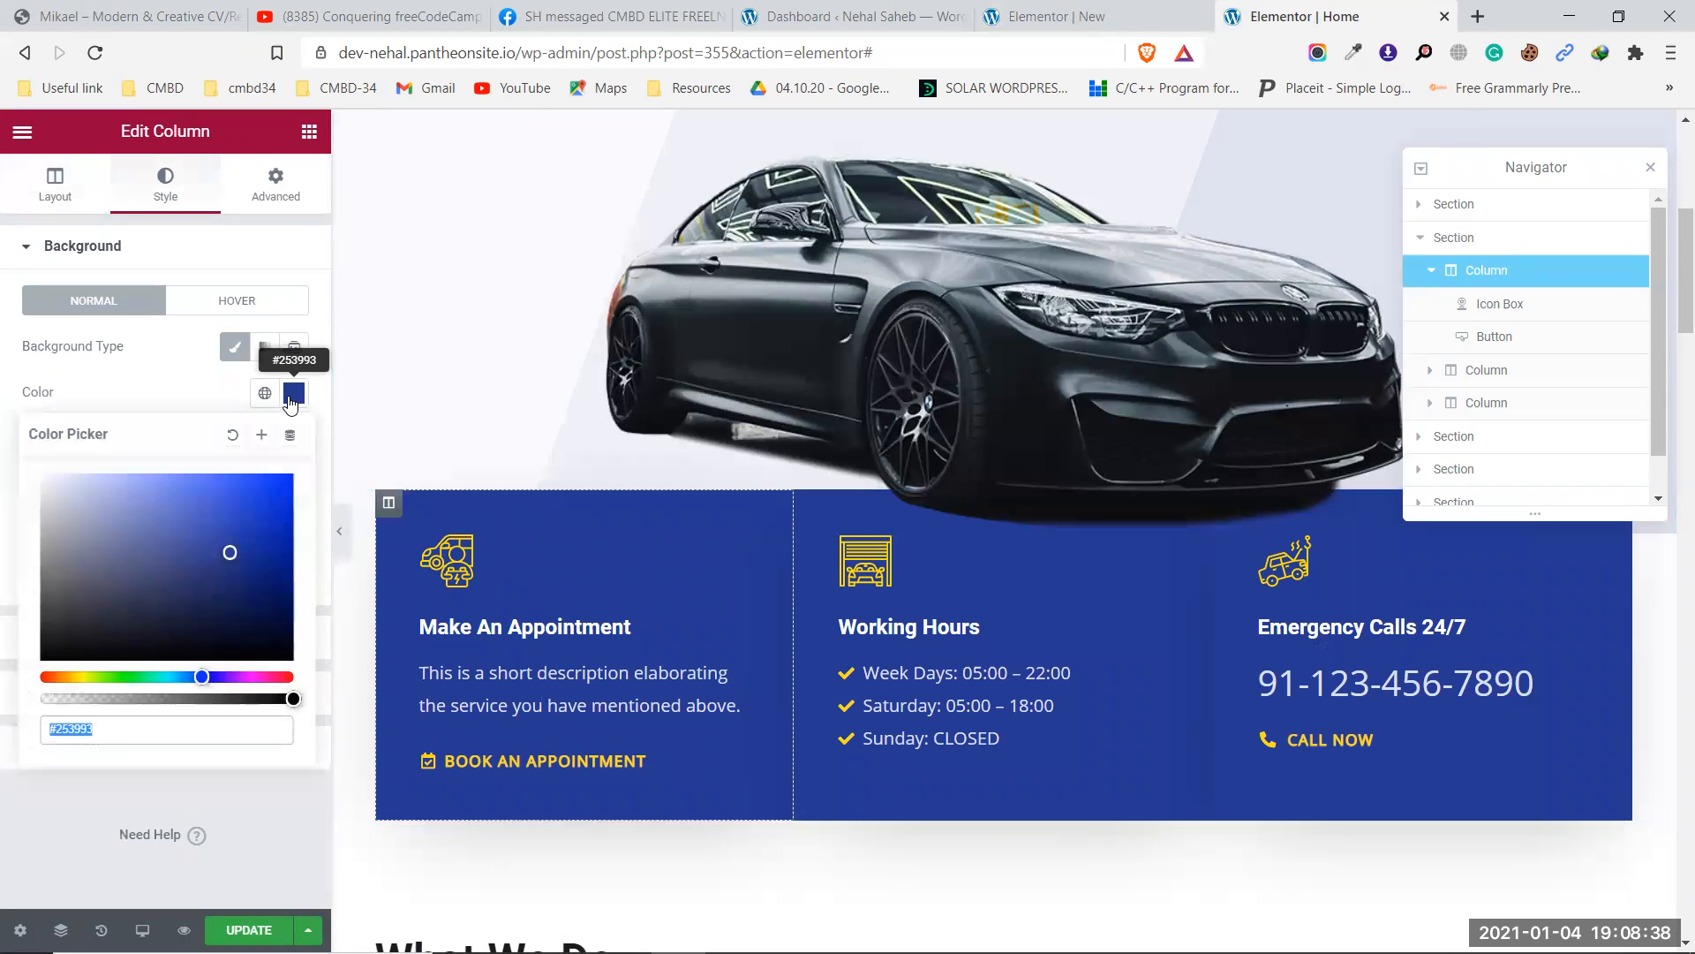
{"action": "left_click", "coordinate": [292, 397]}
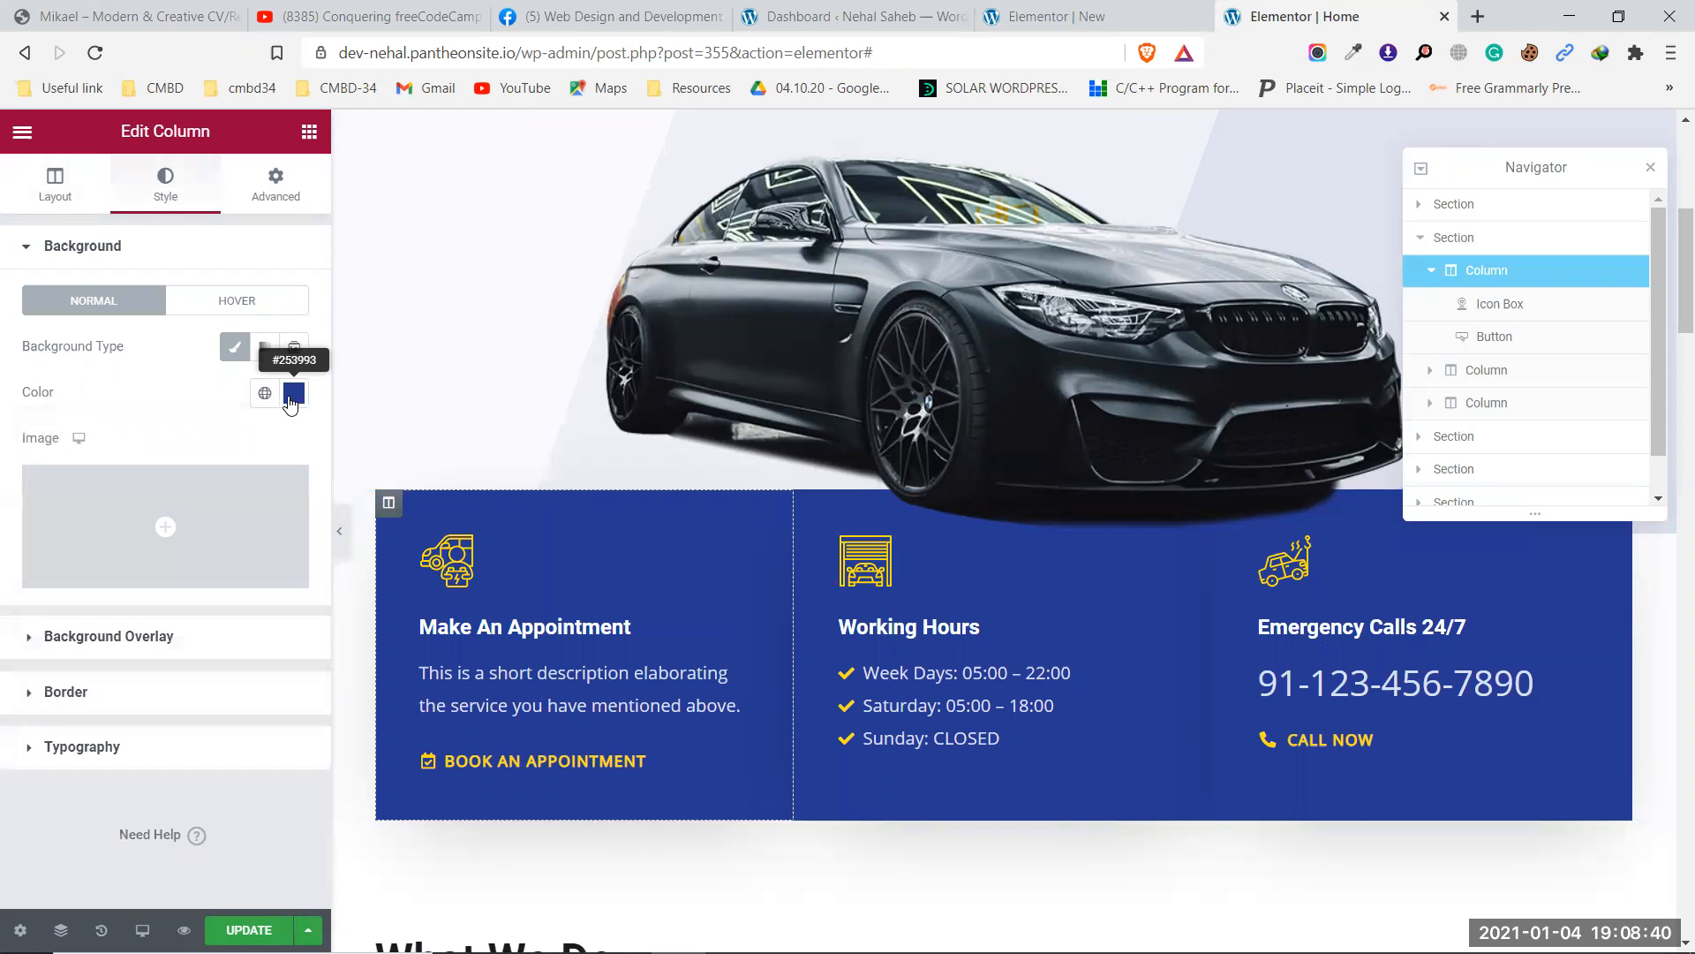
On the New page, give the first column of the three-column section a classic background with color #253993.
{"action": "left_click", "coordinate": [1046, 15]}
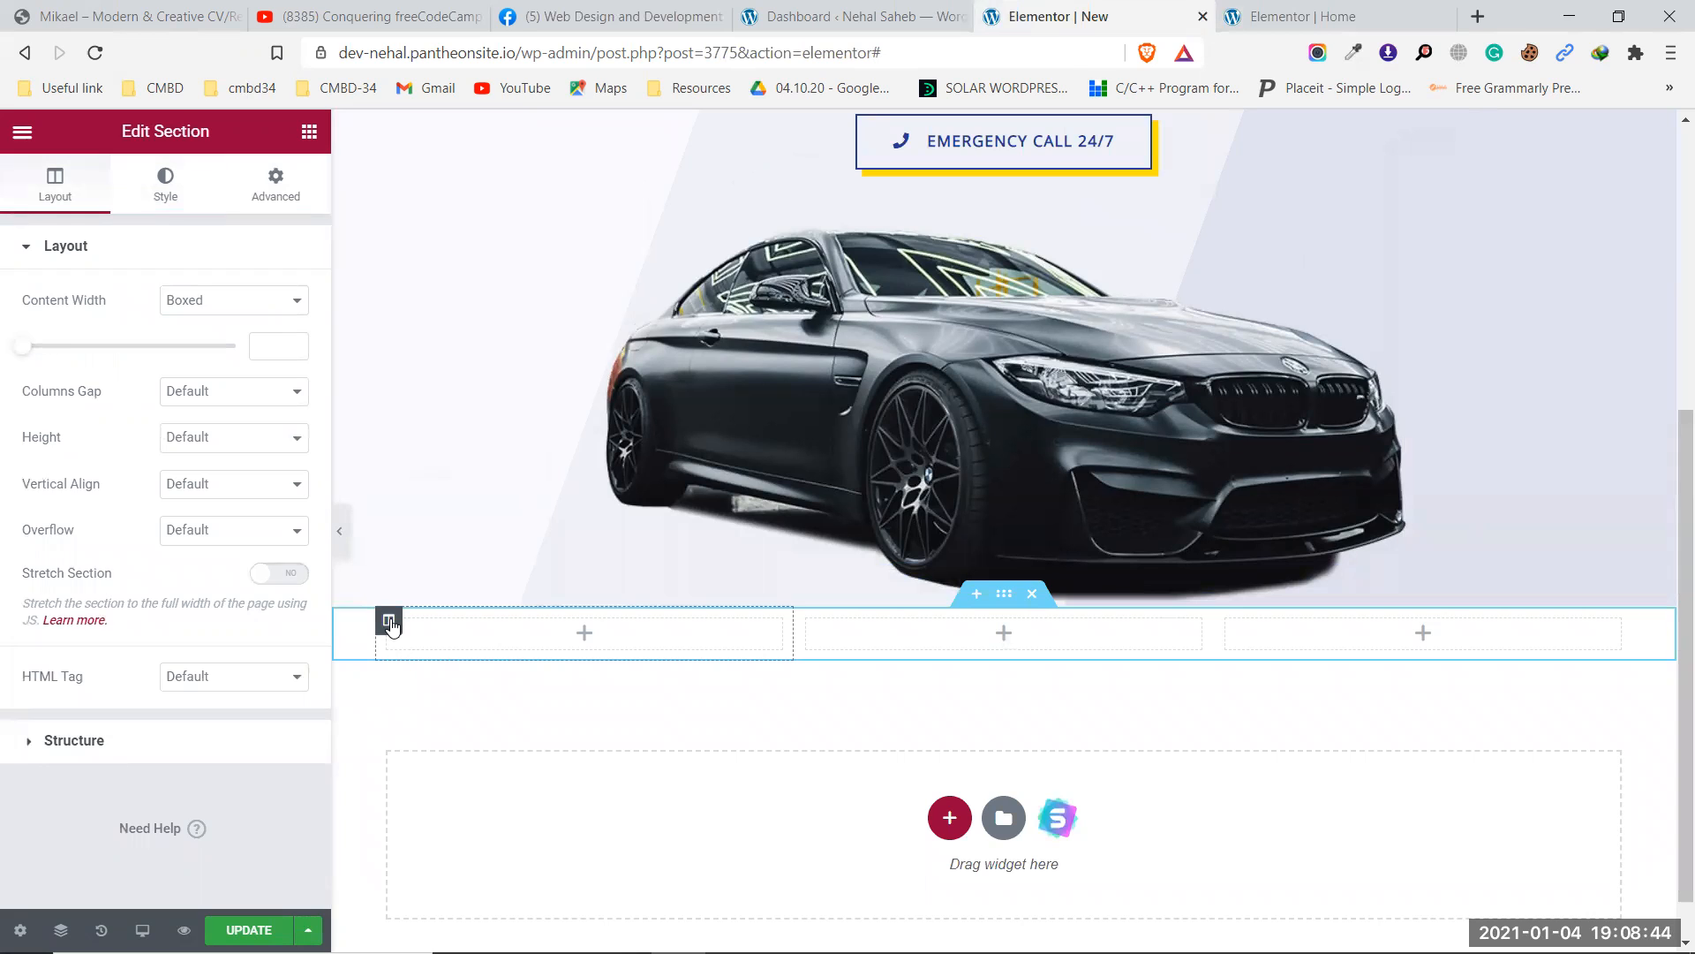
{"action": "left_click", "coordinate": [389, 622]}
{"action": "left_click", "coordinate": [165, 181]}
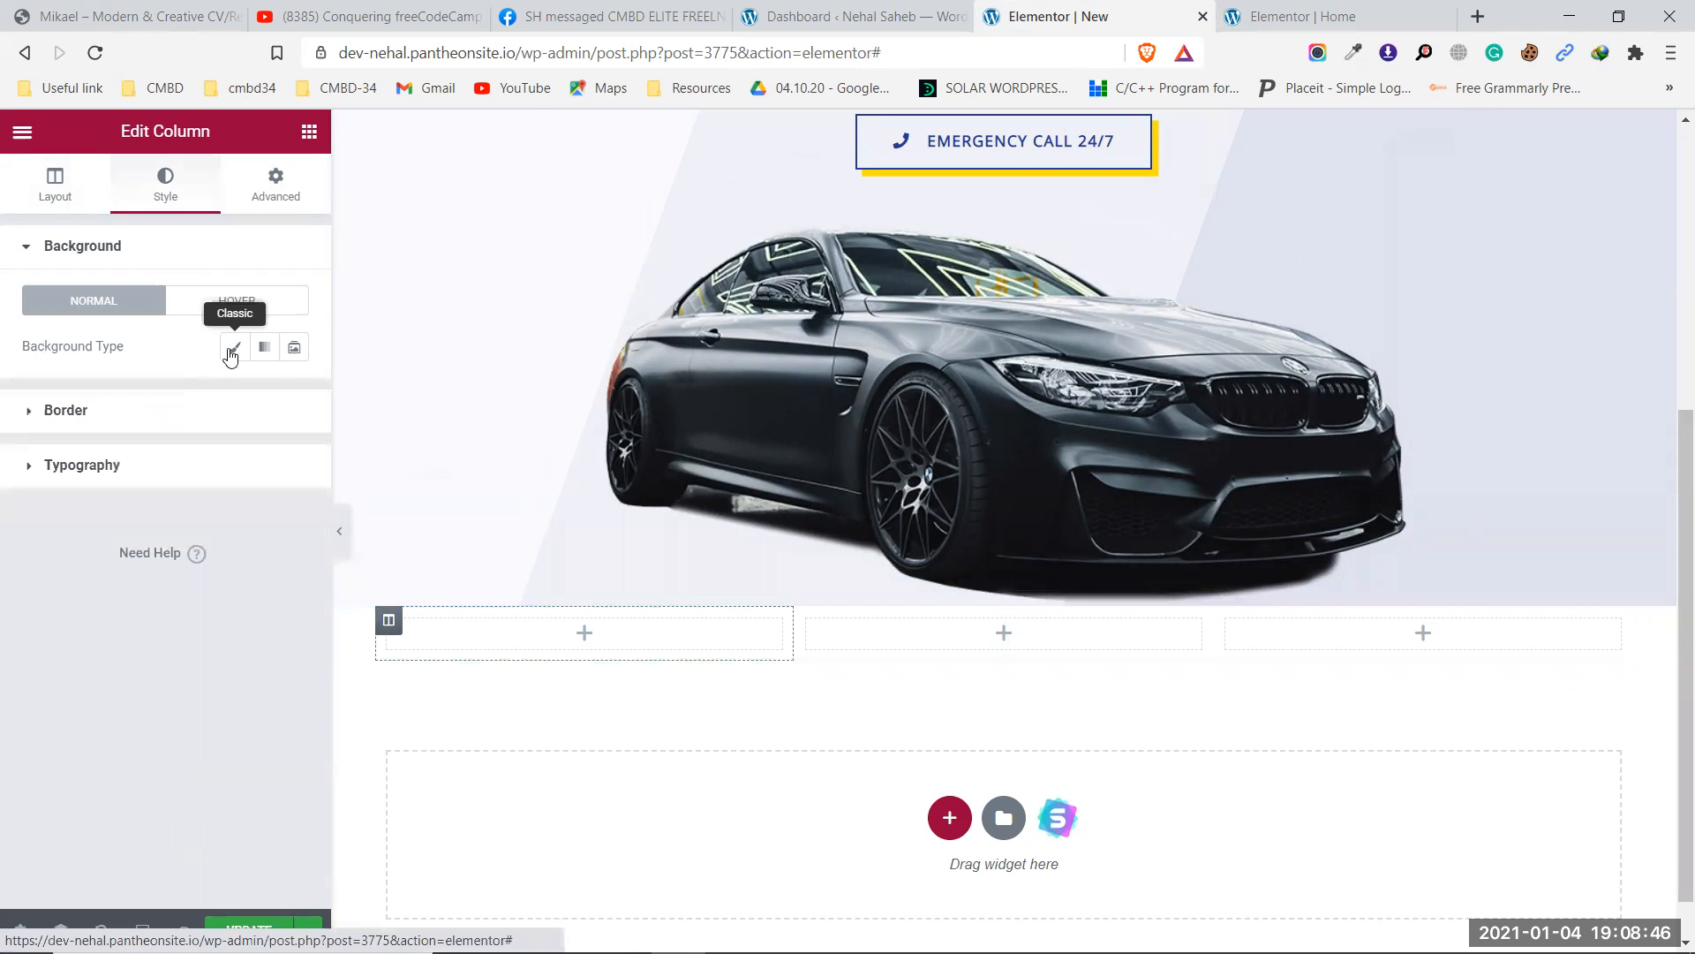
{"action": "left_click", "coordinate": [231, 352]}
{"action": "left_click", "coordinate": [297, 393]}
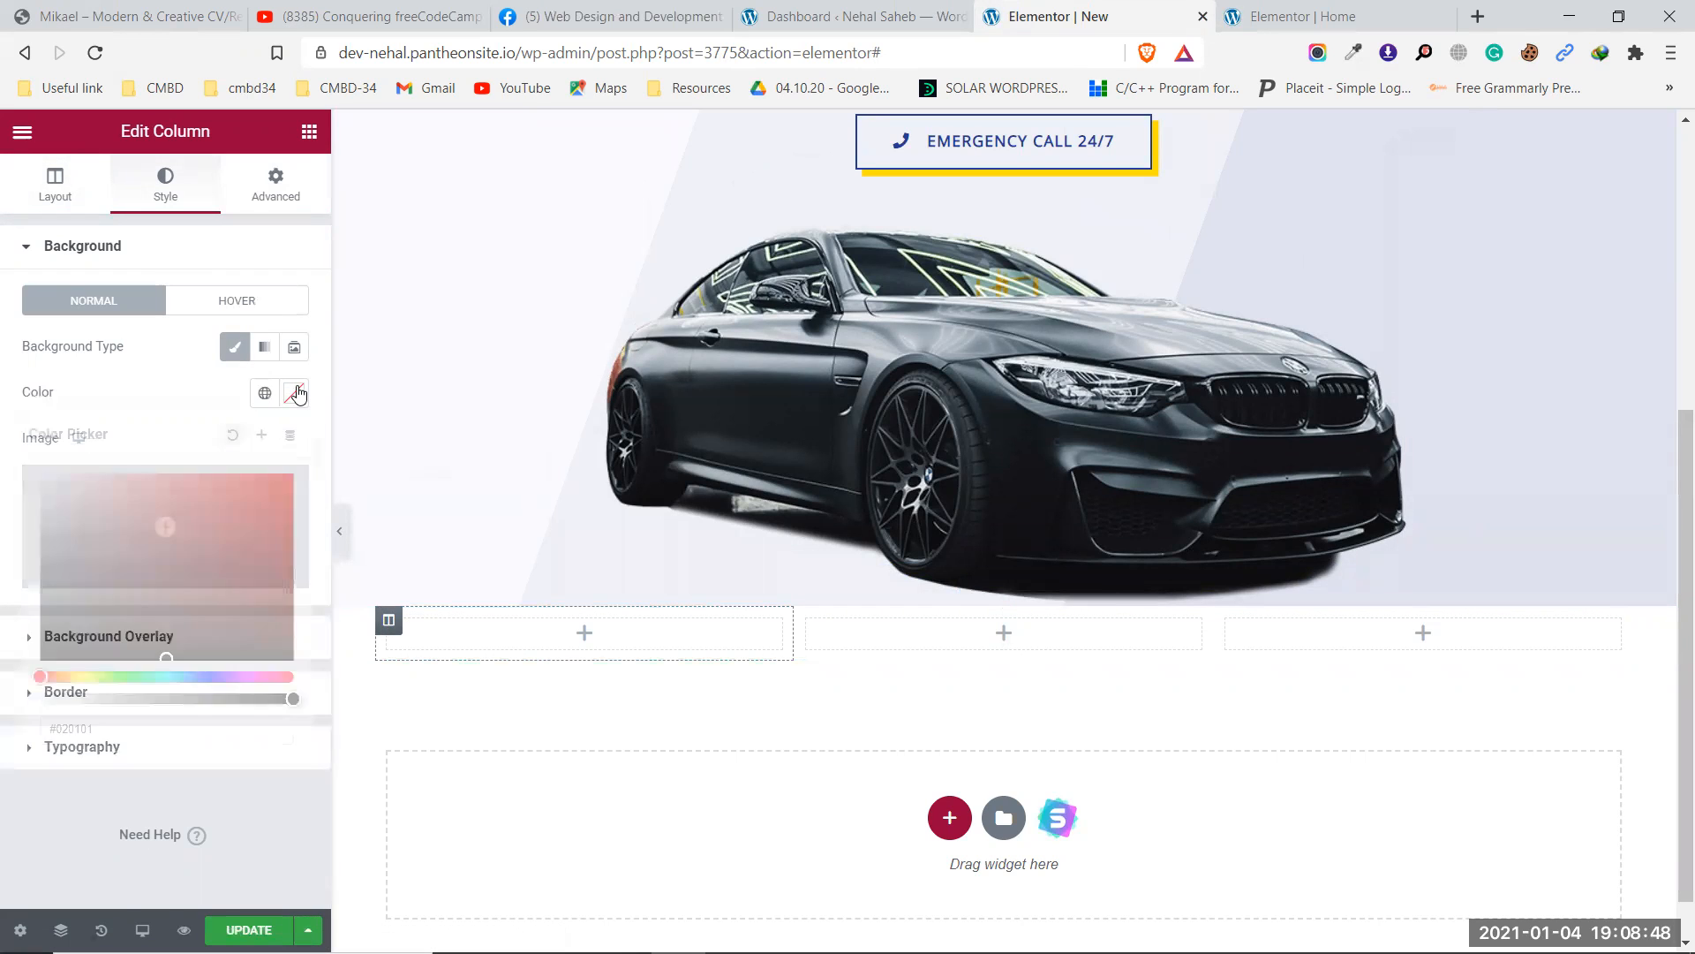
{"action": "left_click", "coordinate": [297, 393]}
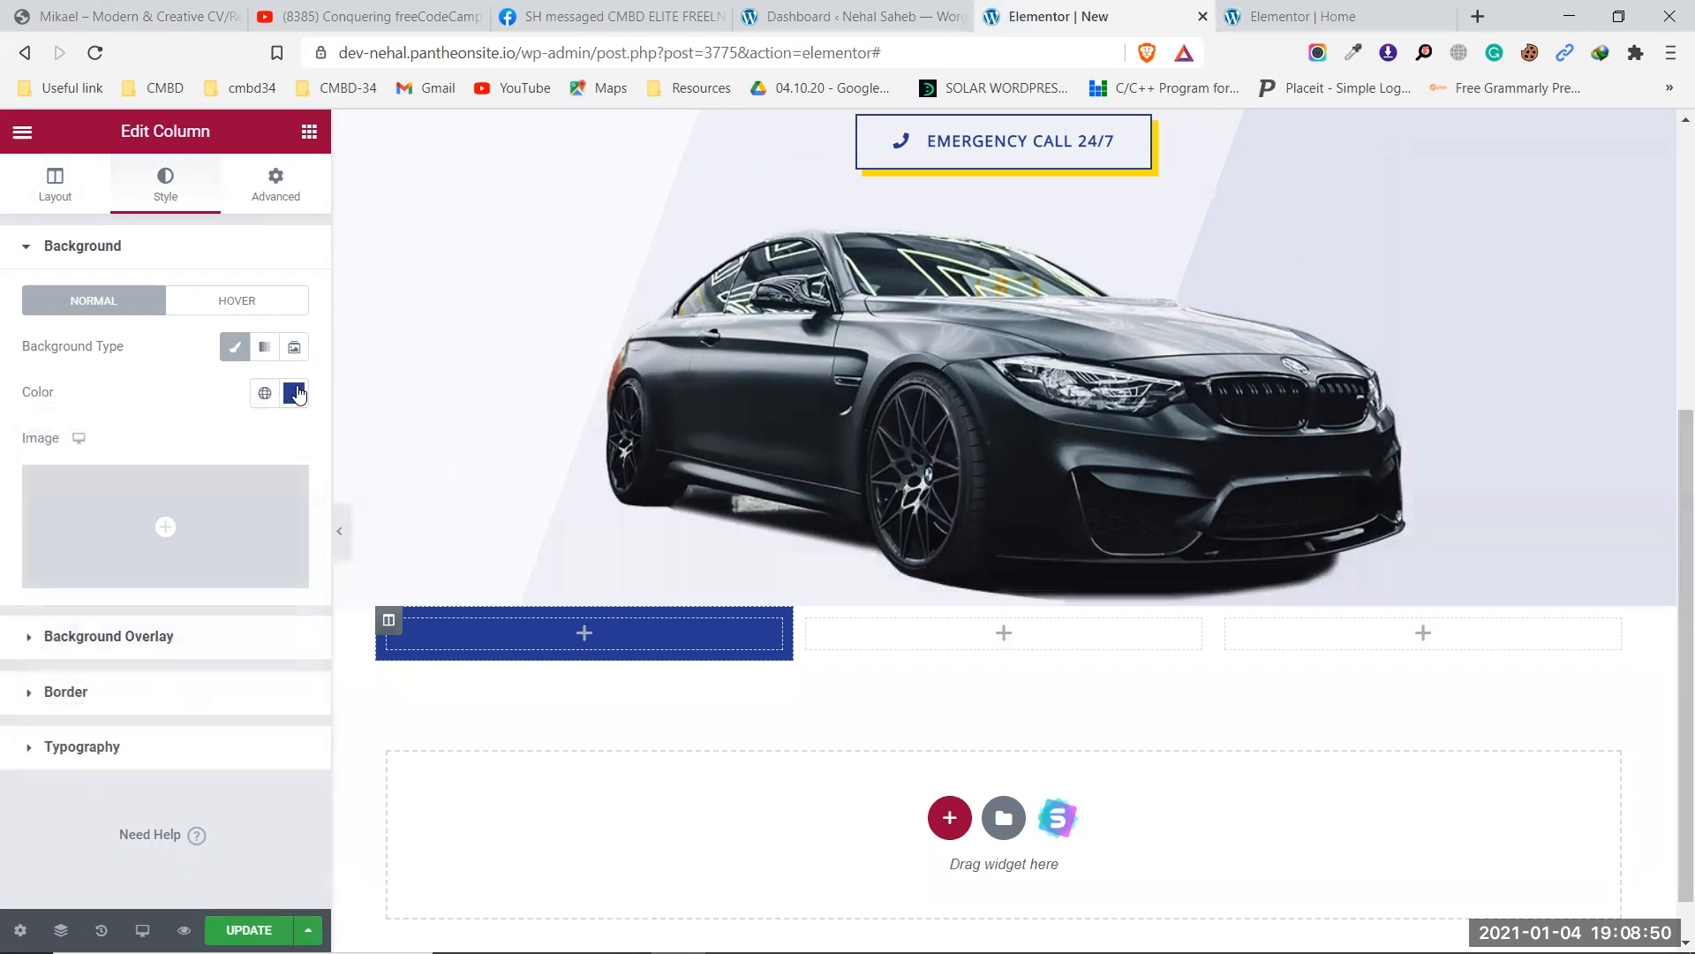
Return to the Home page, look at the Make An Appointment column's Icon Box and Button, and check the column's padding.
{"action": "left_click", "coordinate": [1333, 4]}
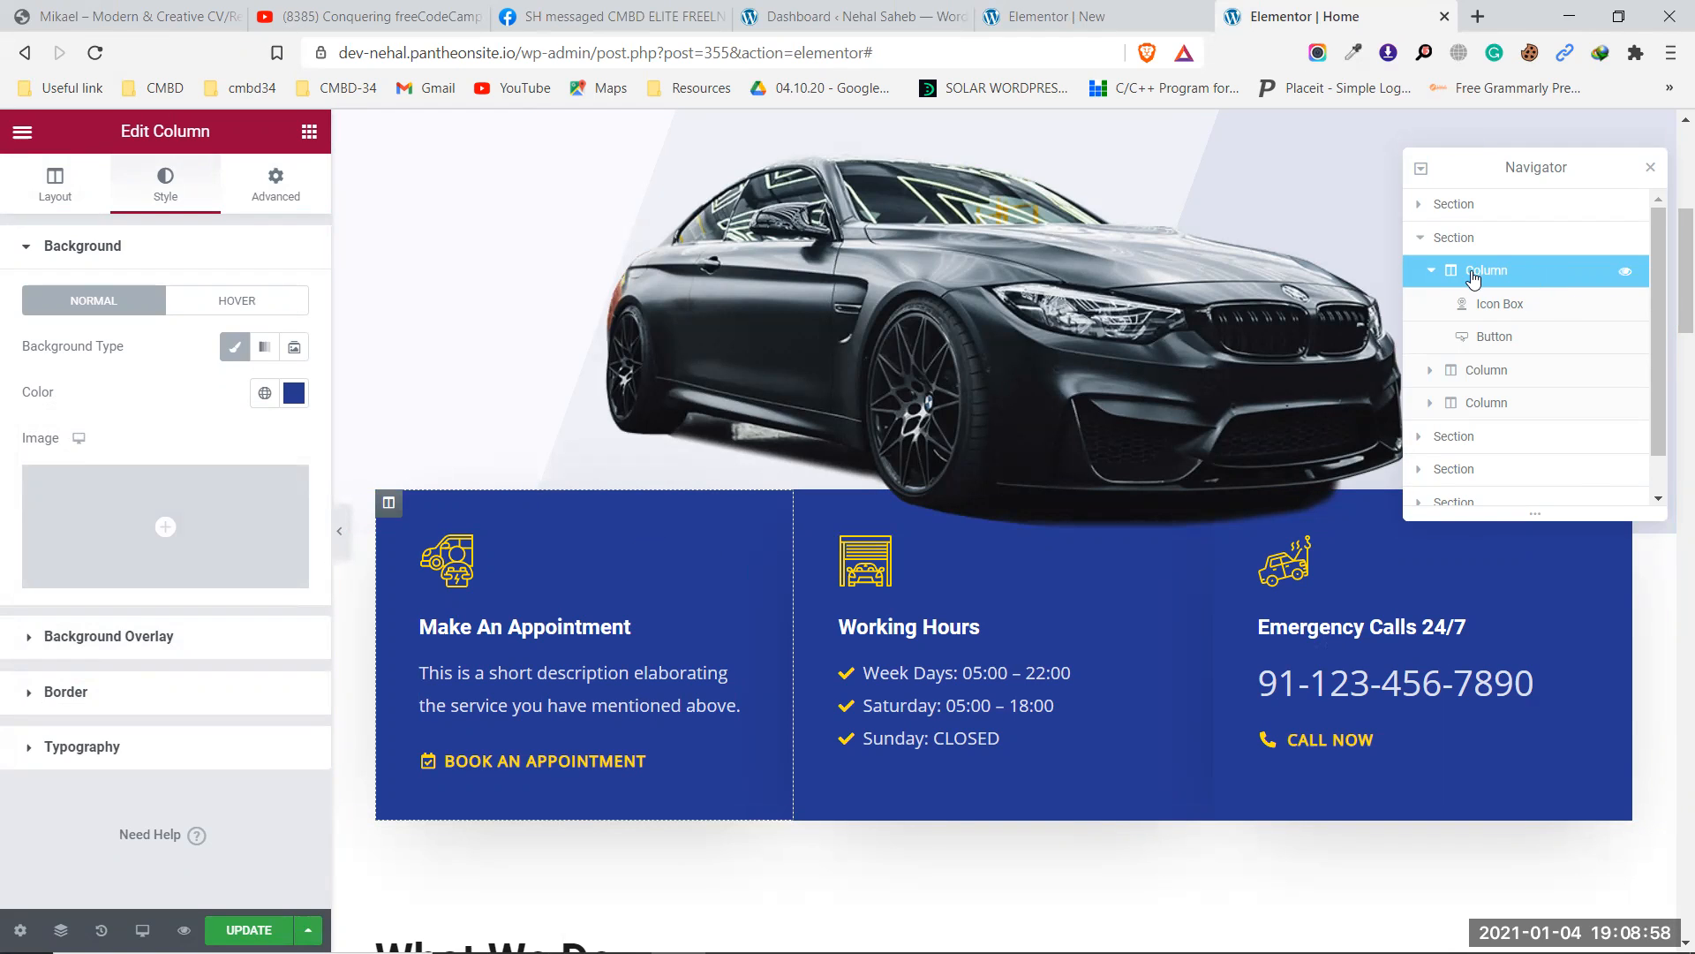
{"action": "left_click", "coordinate": [1494, 311]}
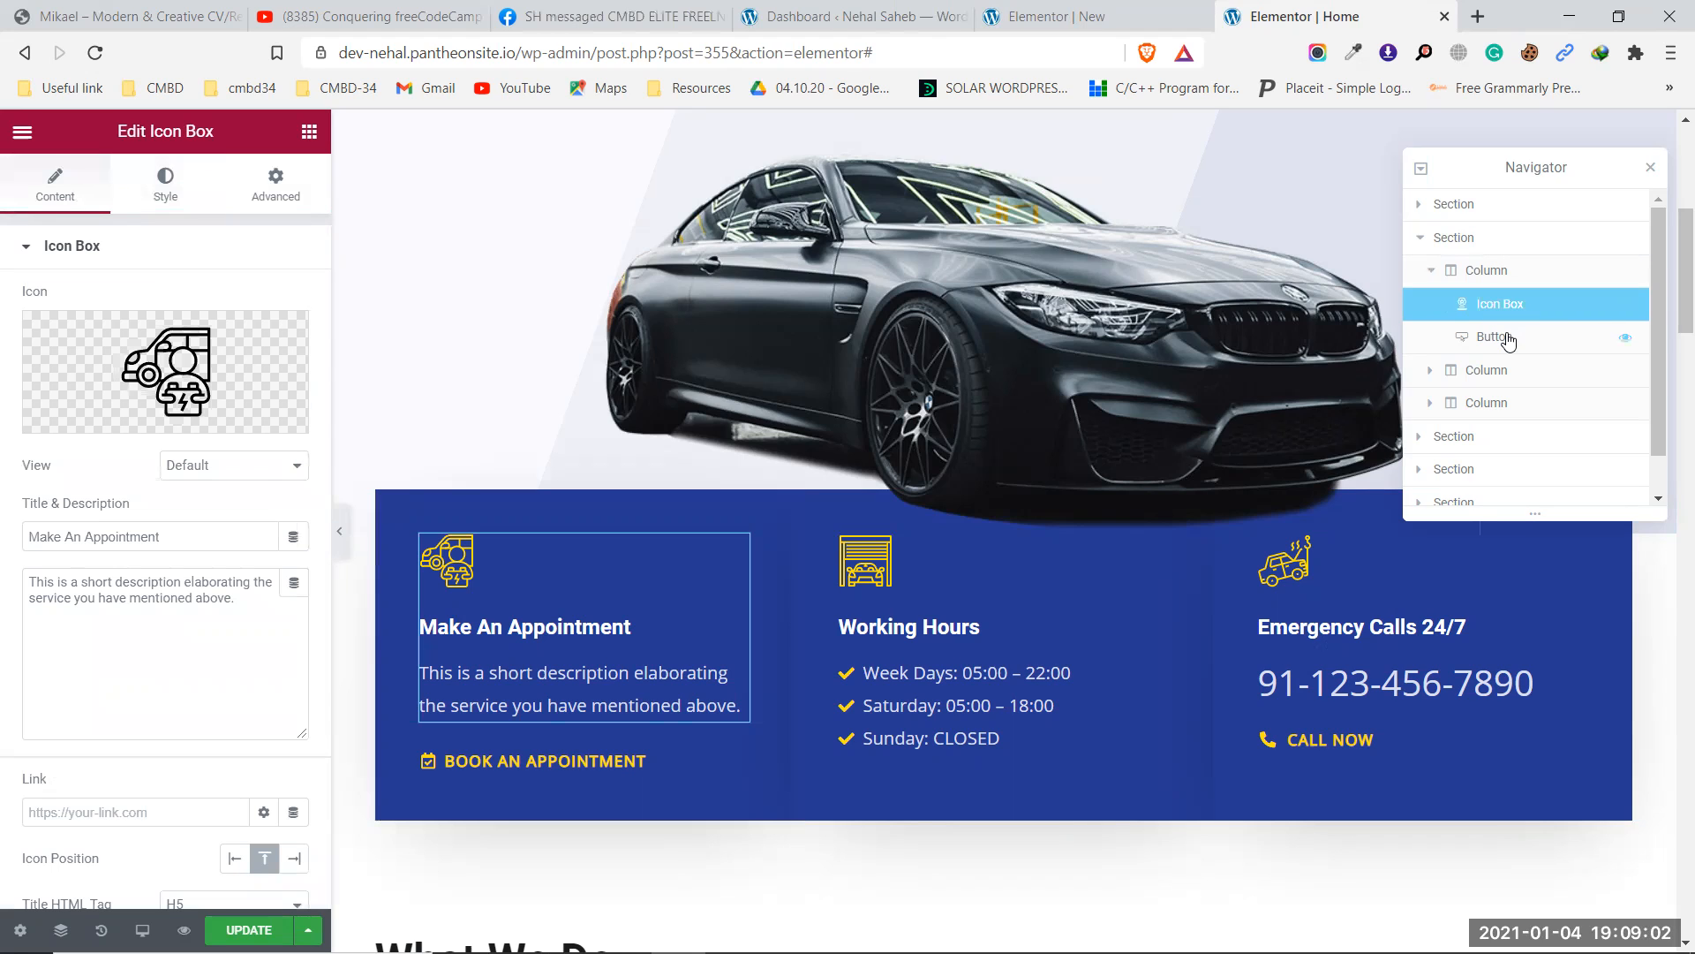
{"action": "left_click", "coordinate": [1507, 339]}
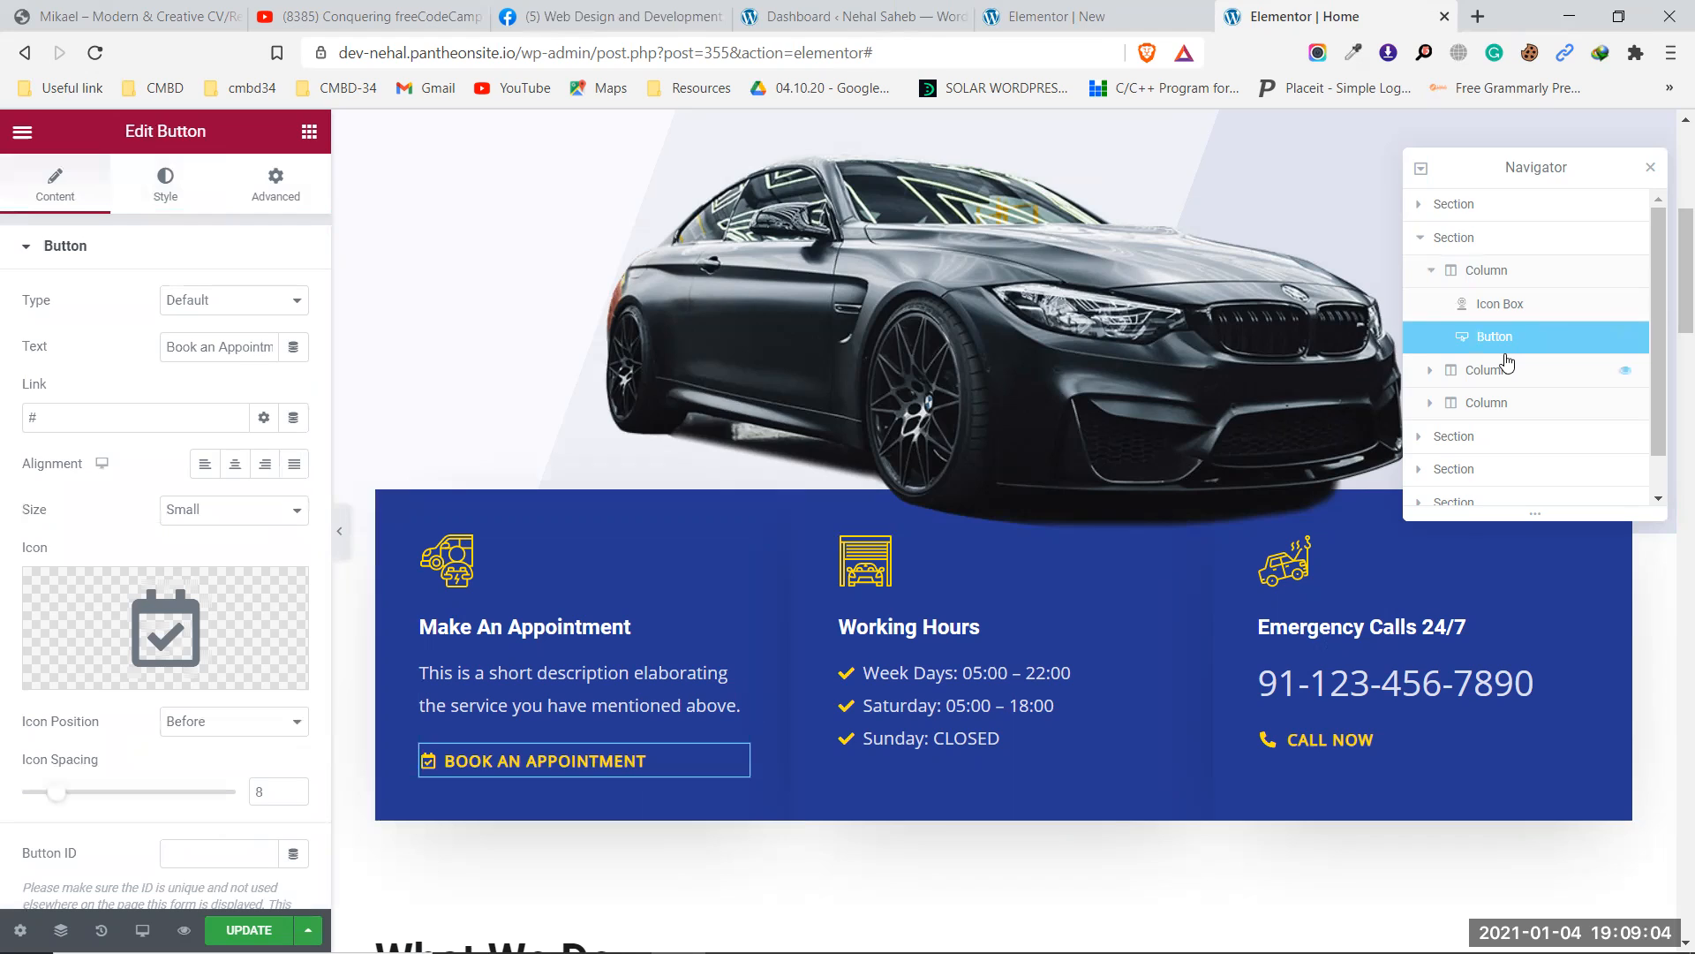
{"action": "left_click", "coordinate": [1506, 270]}
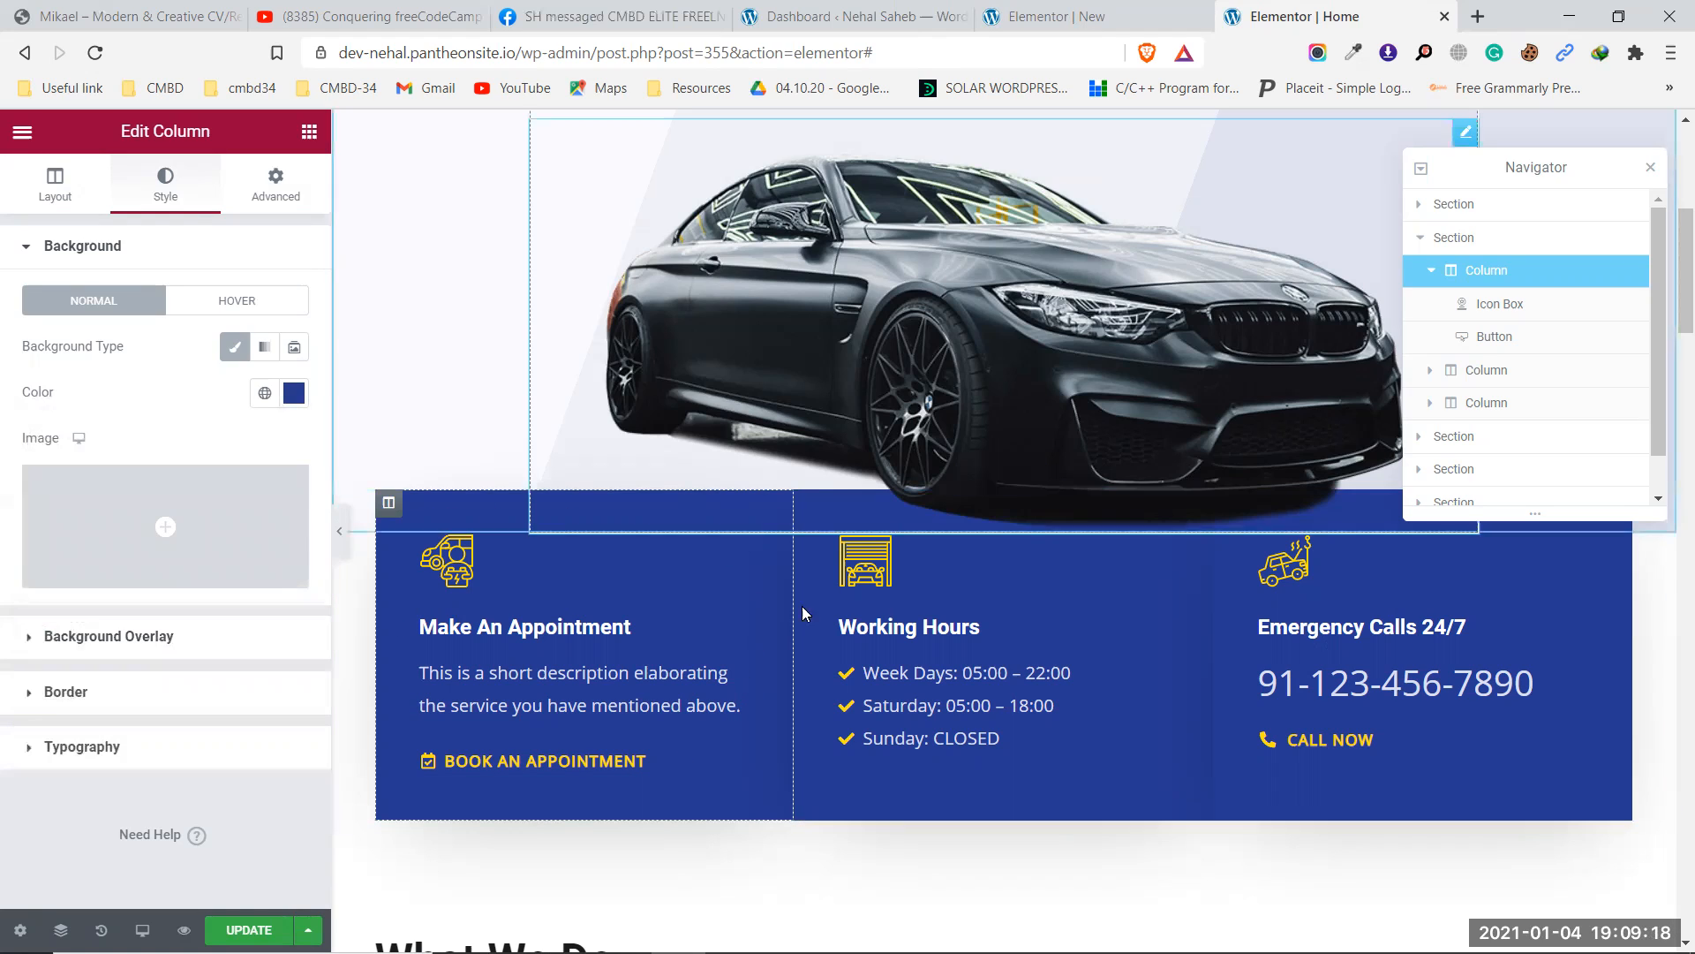
{"action": "left_click", "coordinate": [276, 184]}
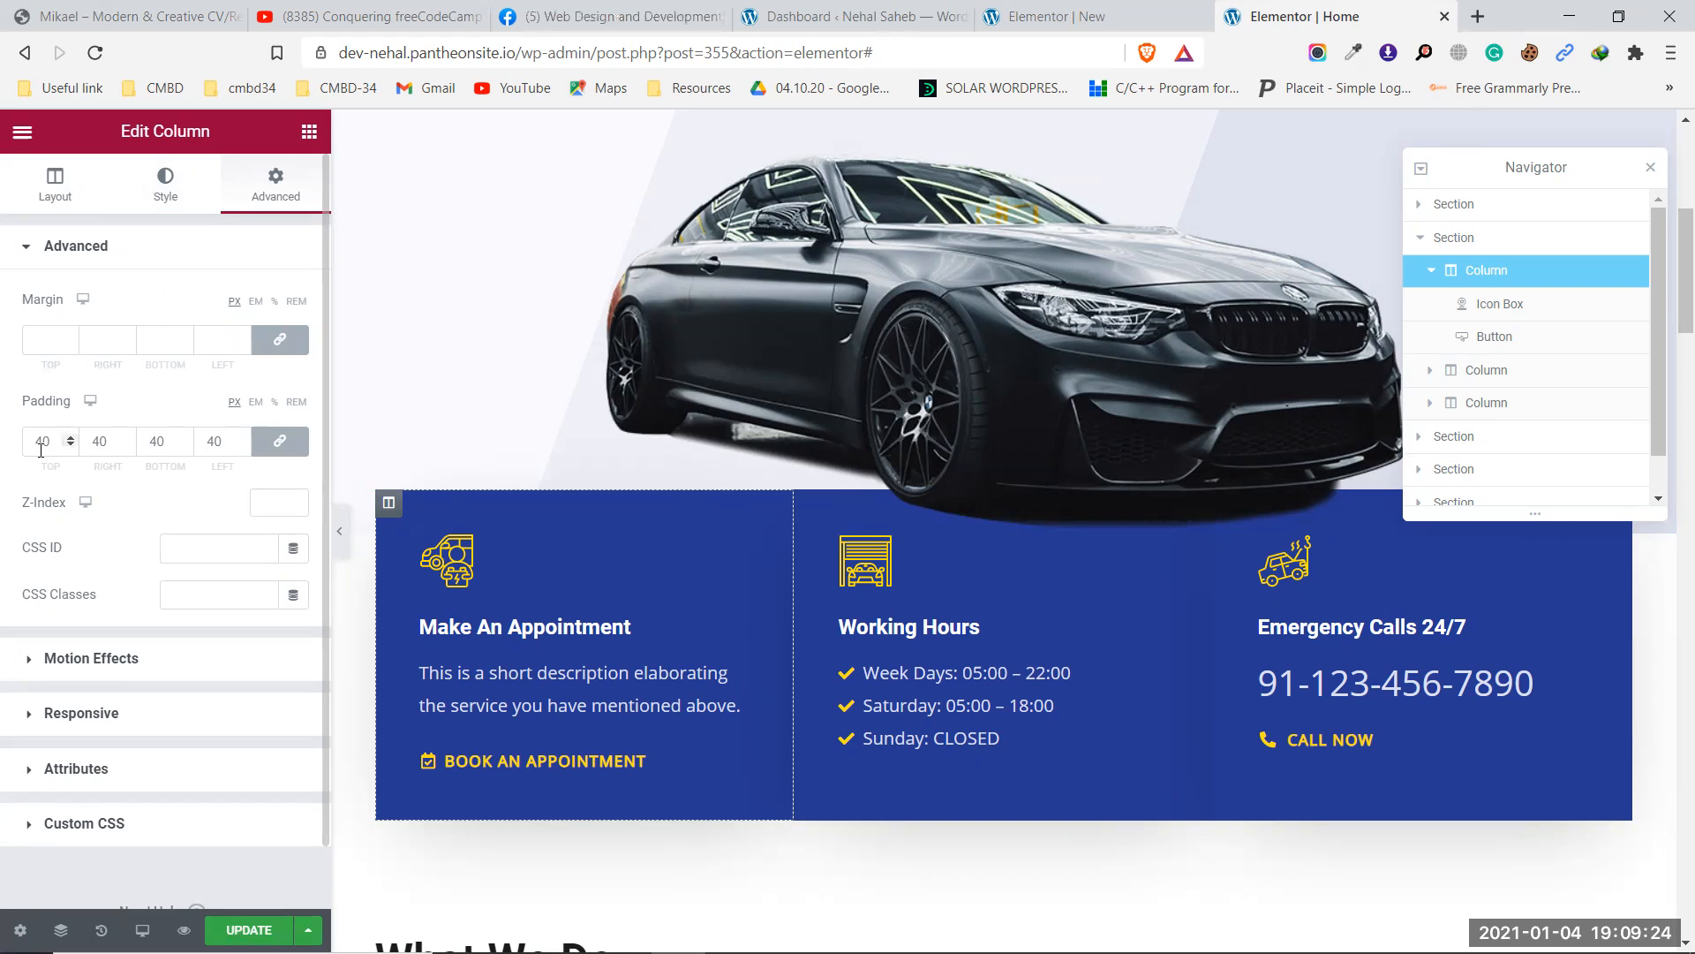
On the New page, set the first column's padding to 40 px on all sides and update the page.
{"action": "left_click", "coordinate": [1060, 16]}
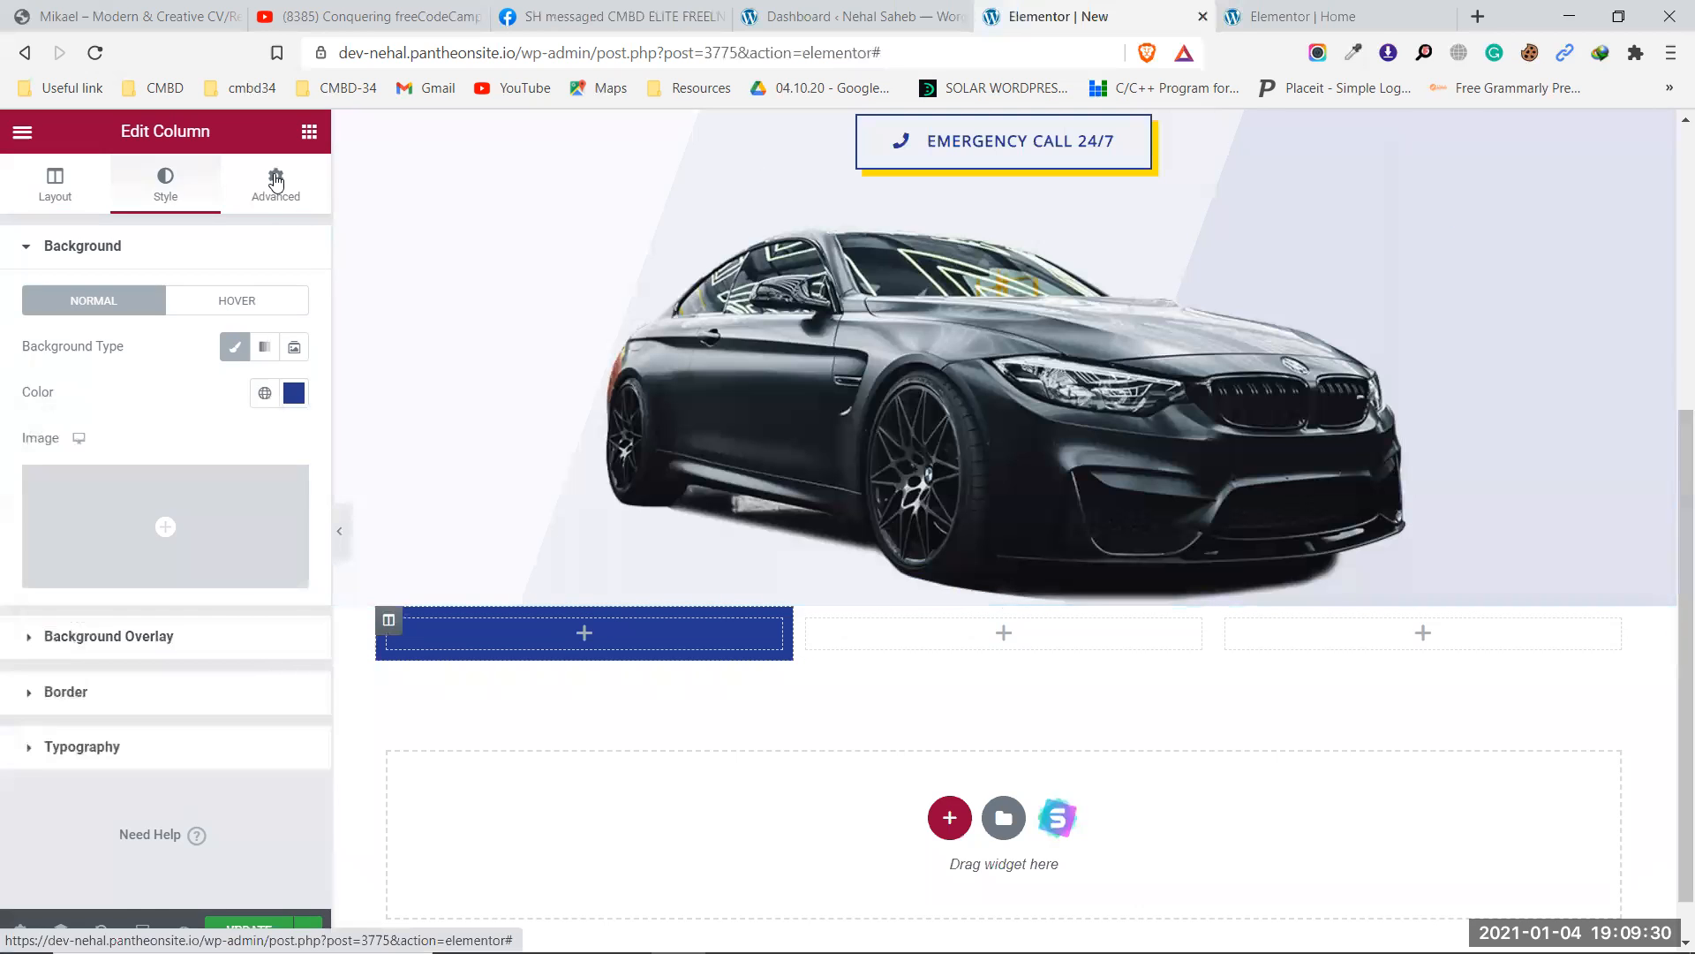
{"action": "left_click", "coordinate": [264, 202]}
{"action": "left_click", "coordinate": [46, 446]}
{"action": "type", "text": "40"}
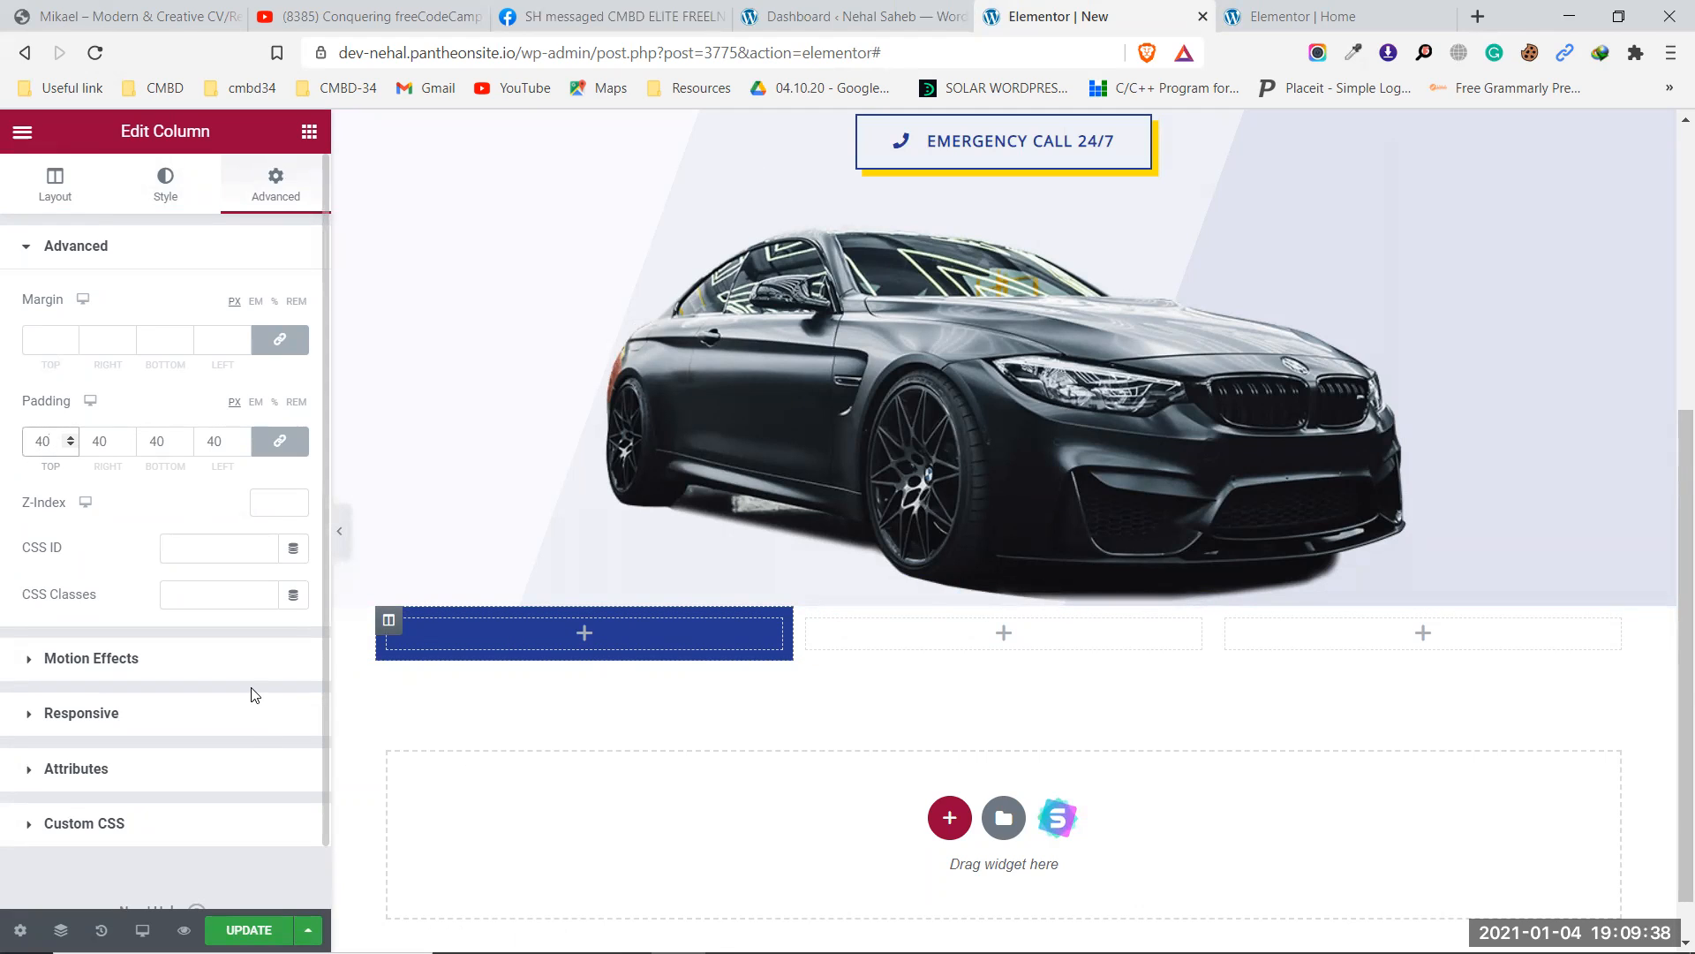
{"action": "left_click", "coordinate": [249, 930]}
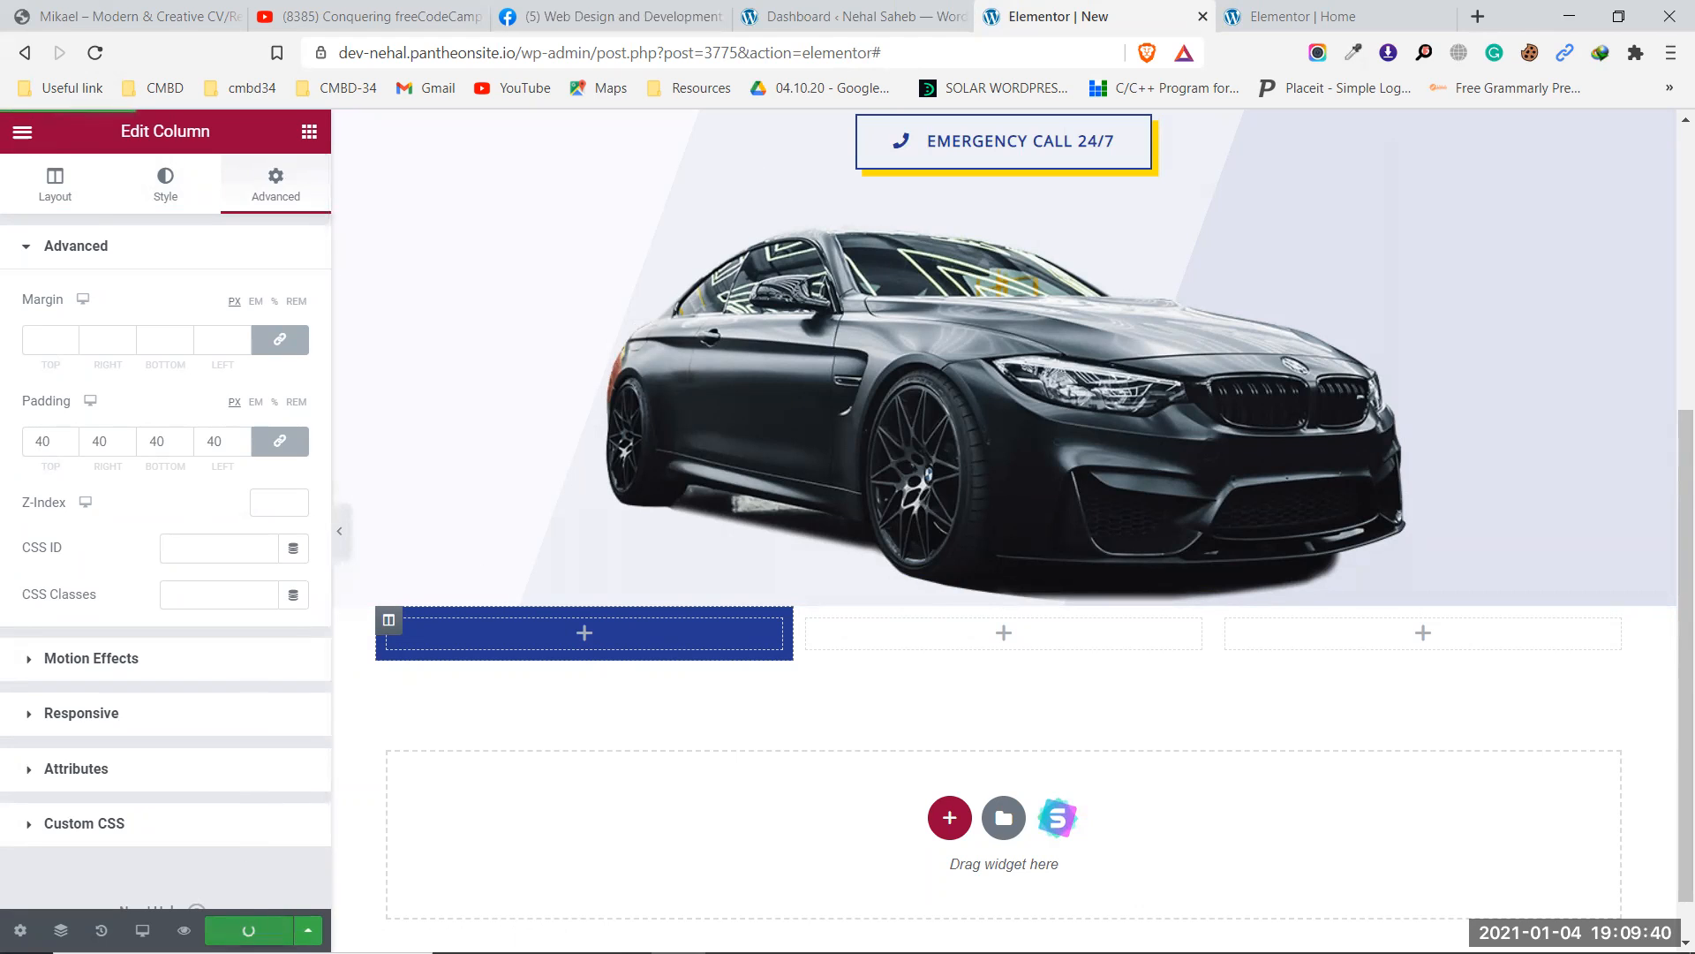
Check on the Home page which widgets make up the Make An Appointment column, reselecting its Icon Box.
{"action": "left_click", "coordinate": [1302, 16]}
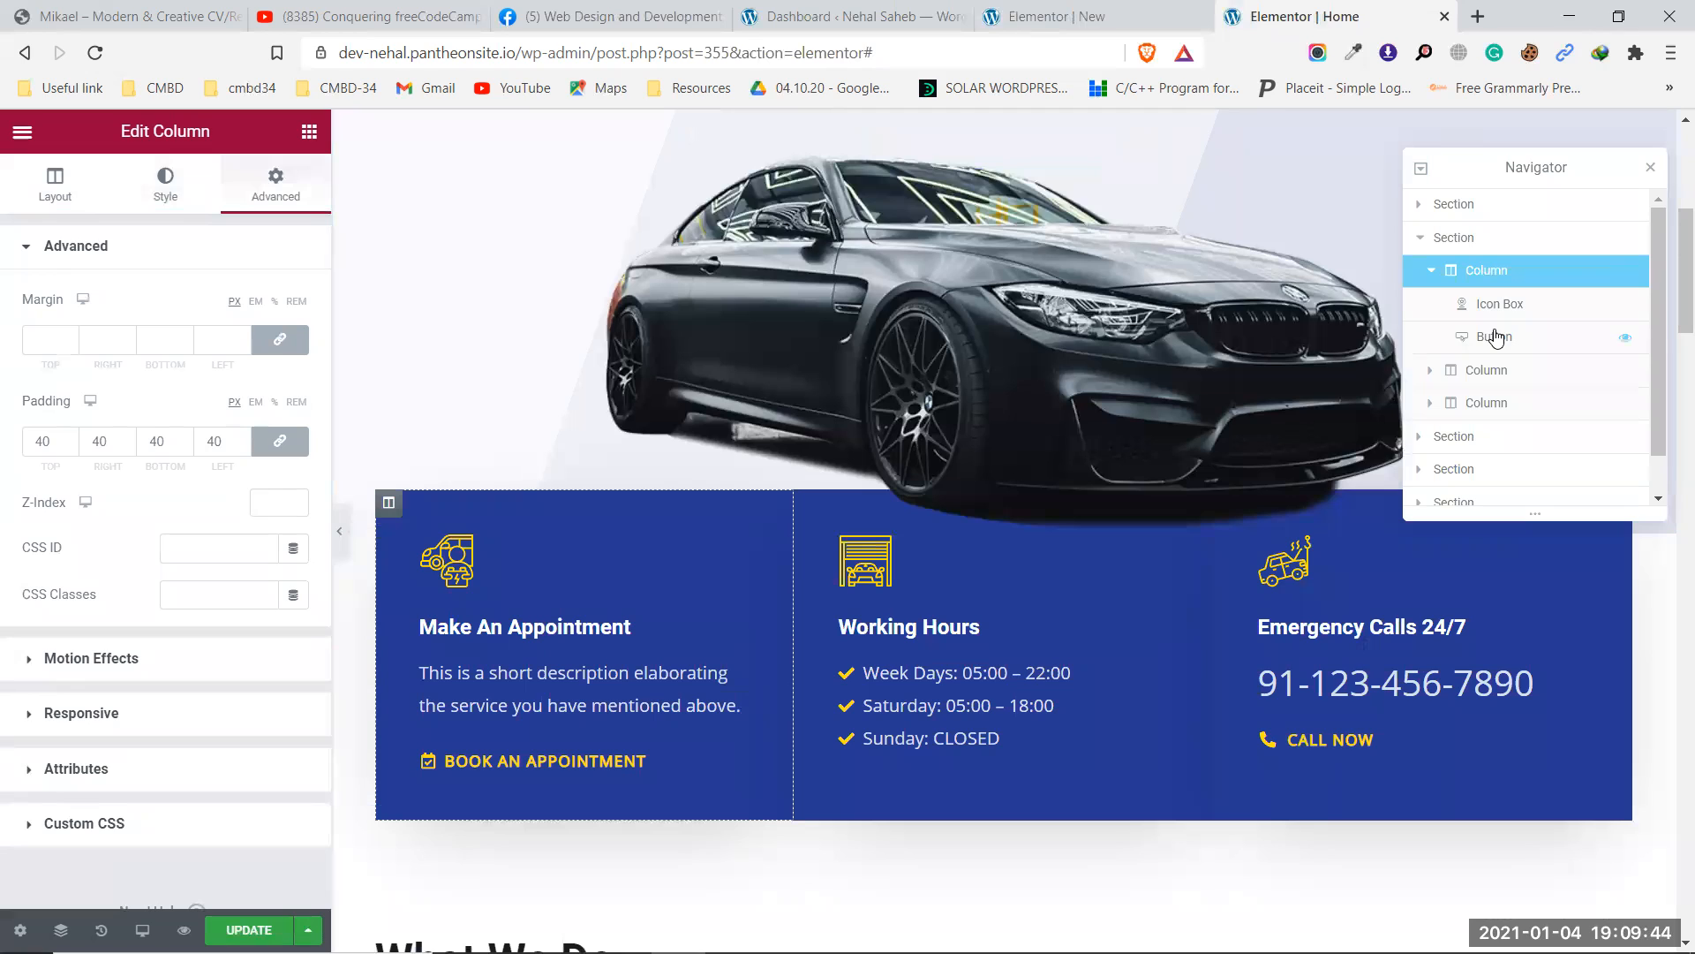
{"action": "left_click", "coordinate": [1017, 11]}
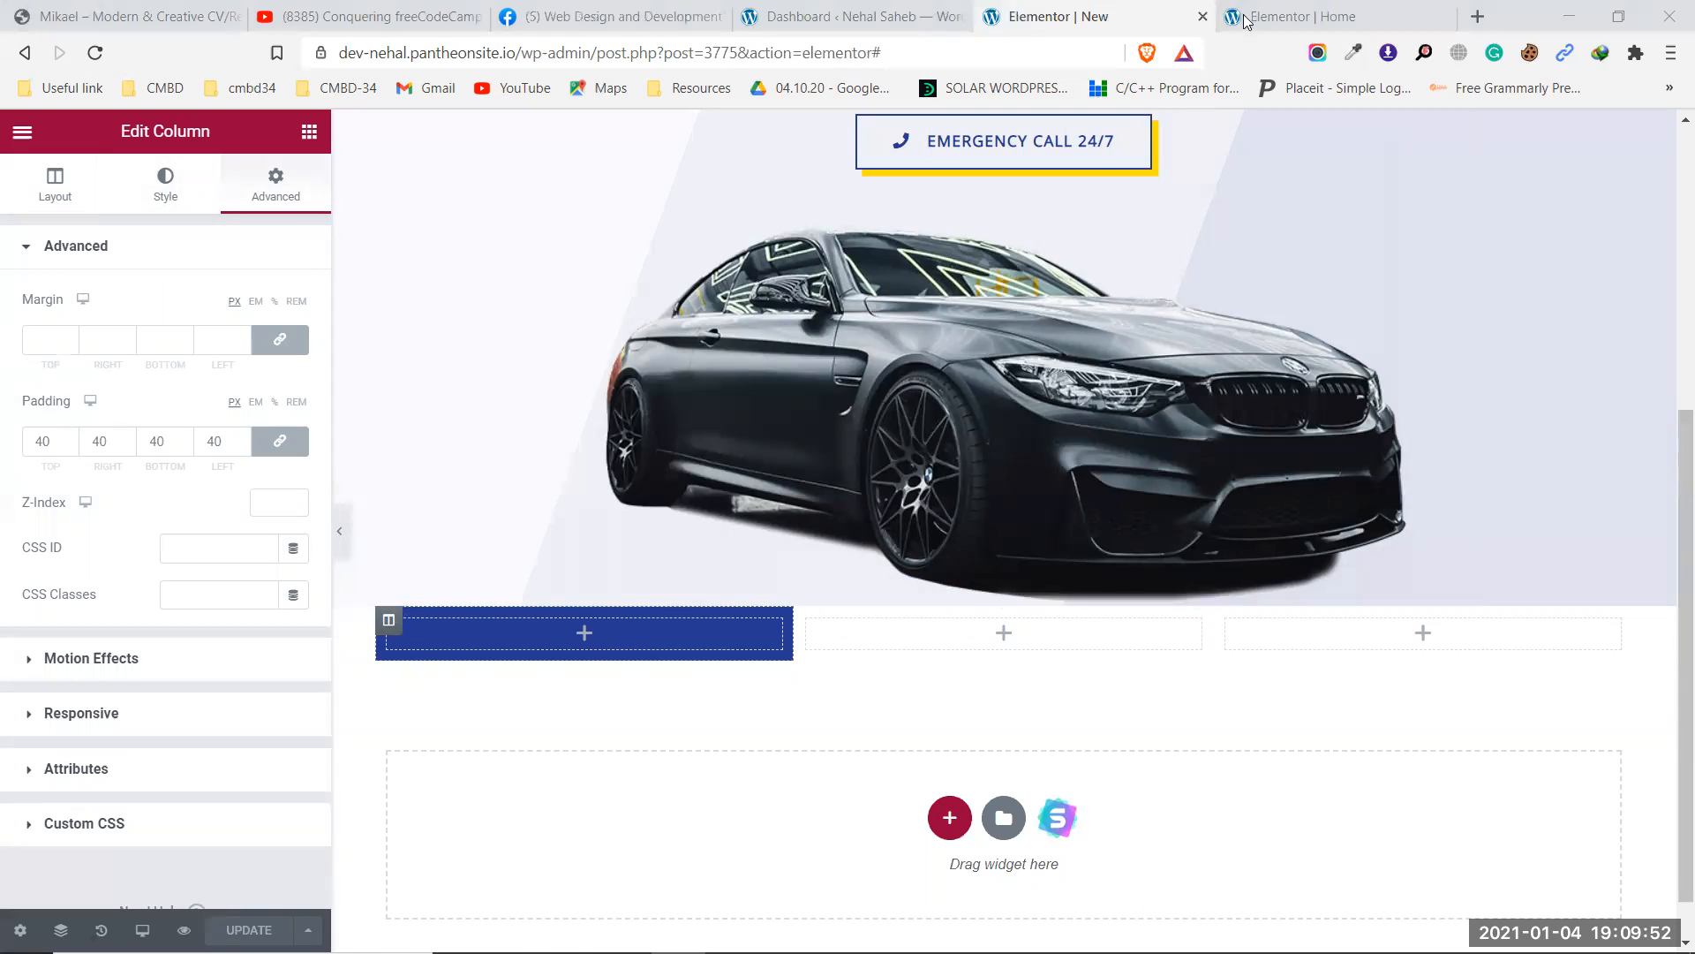
{"action": "left_click", "coordinate": [1303, 16]}
{"action": "left_click", "coordinate": [1514, 303]}
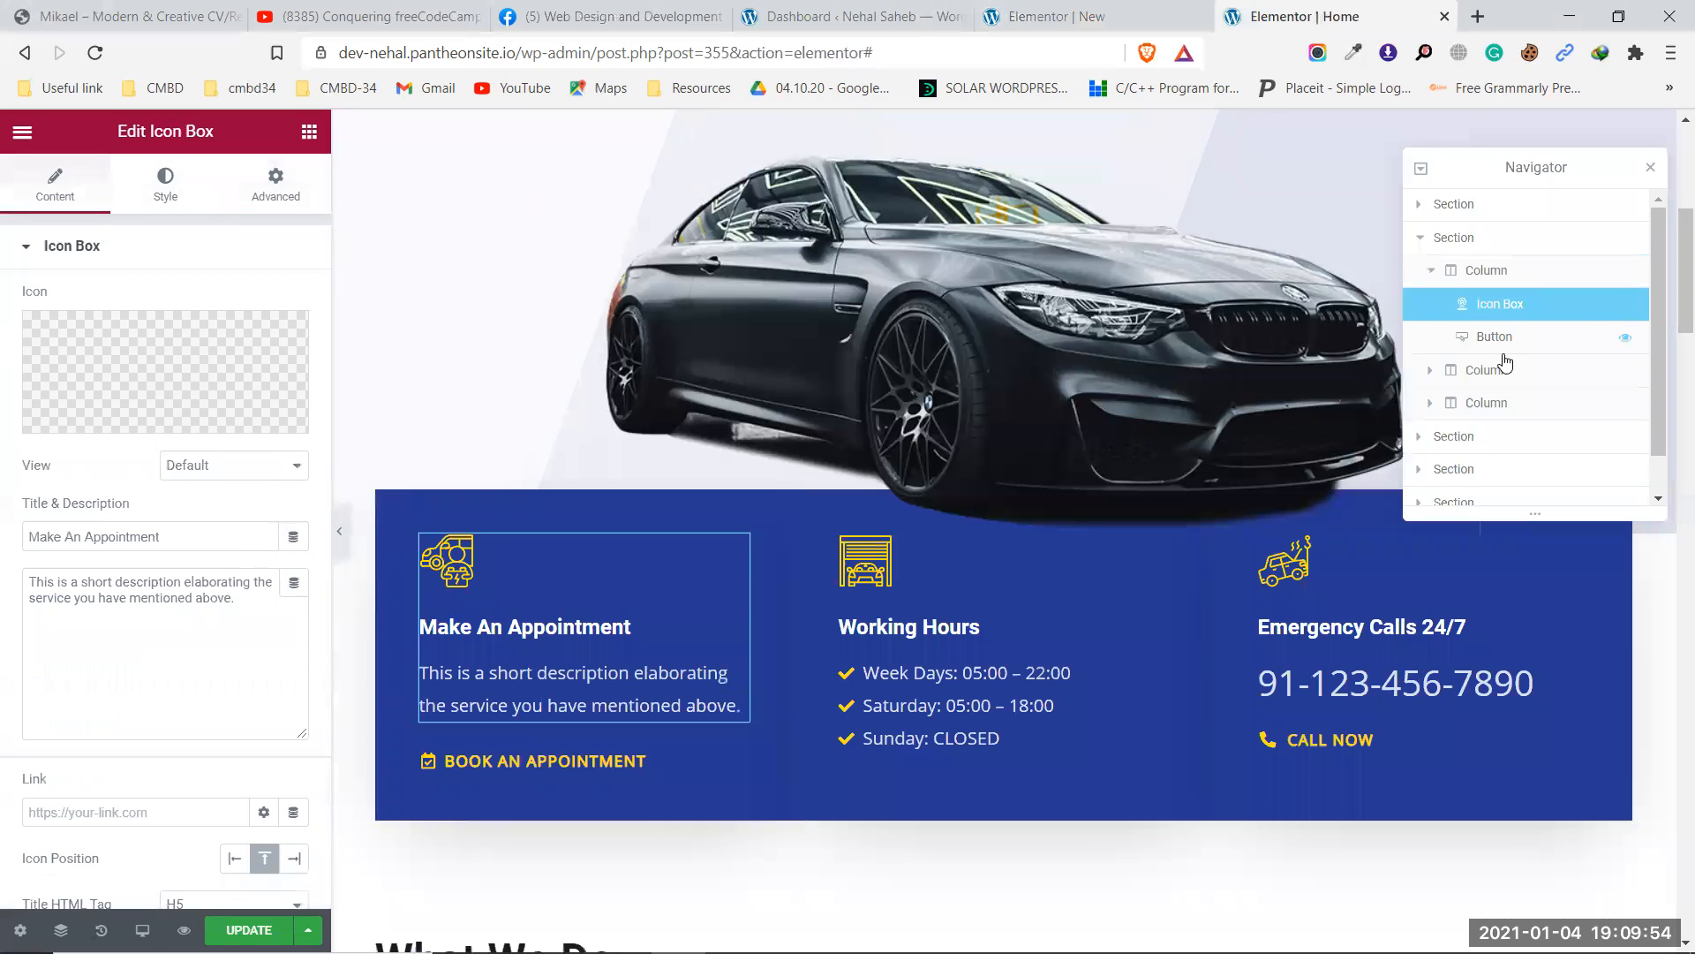
{"action": "left_click", "coordinate": [1514, 343]}
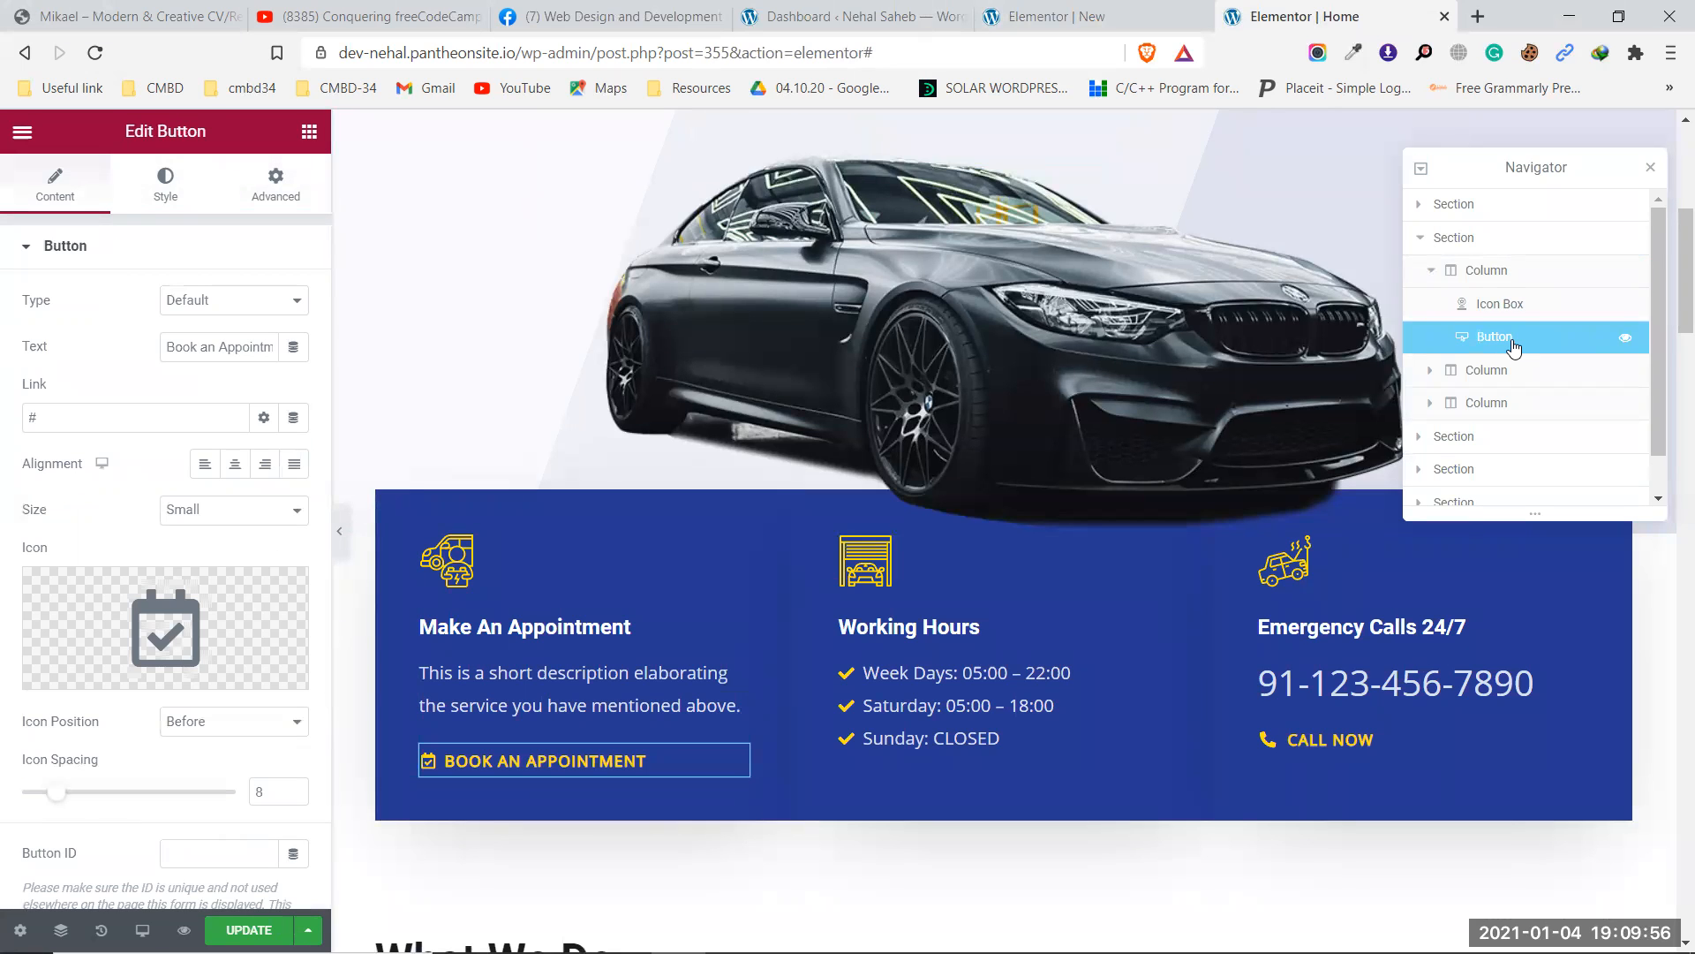
{"action": "left_click", "coordinate": [1510, 309]}
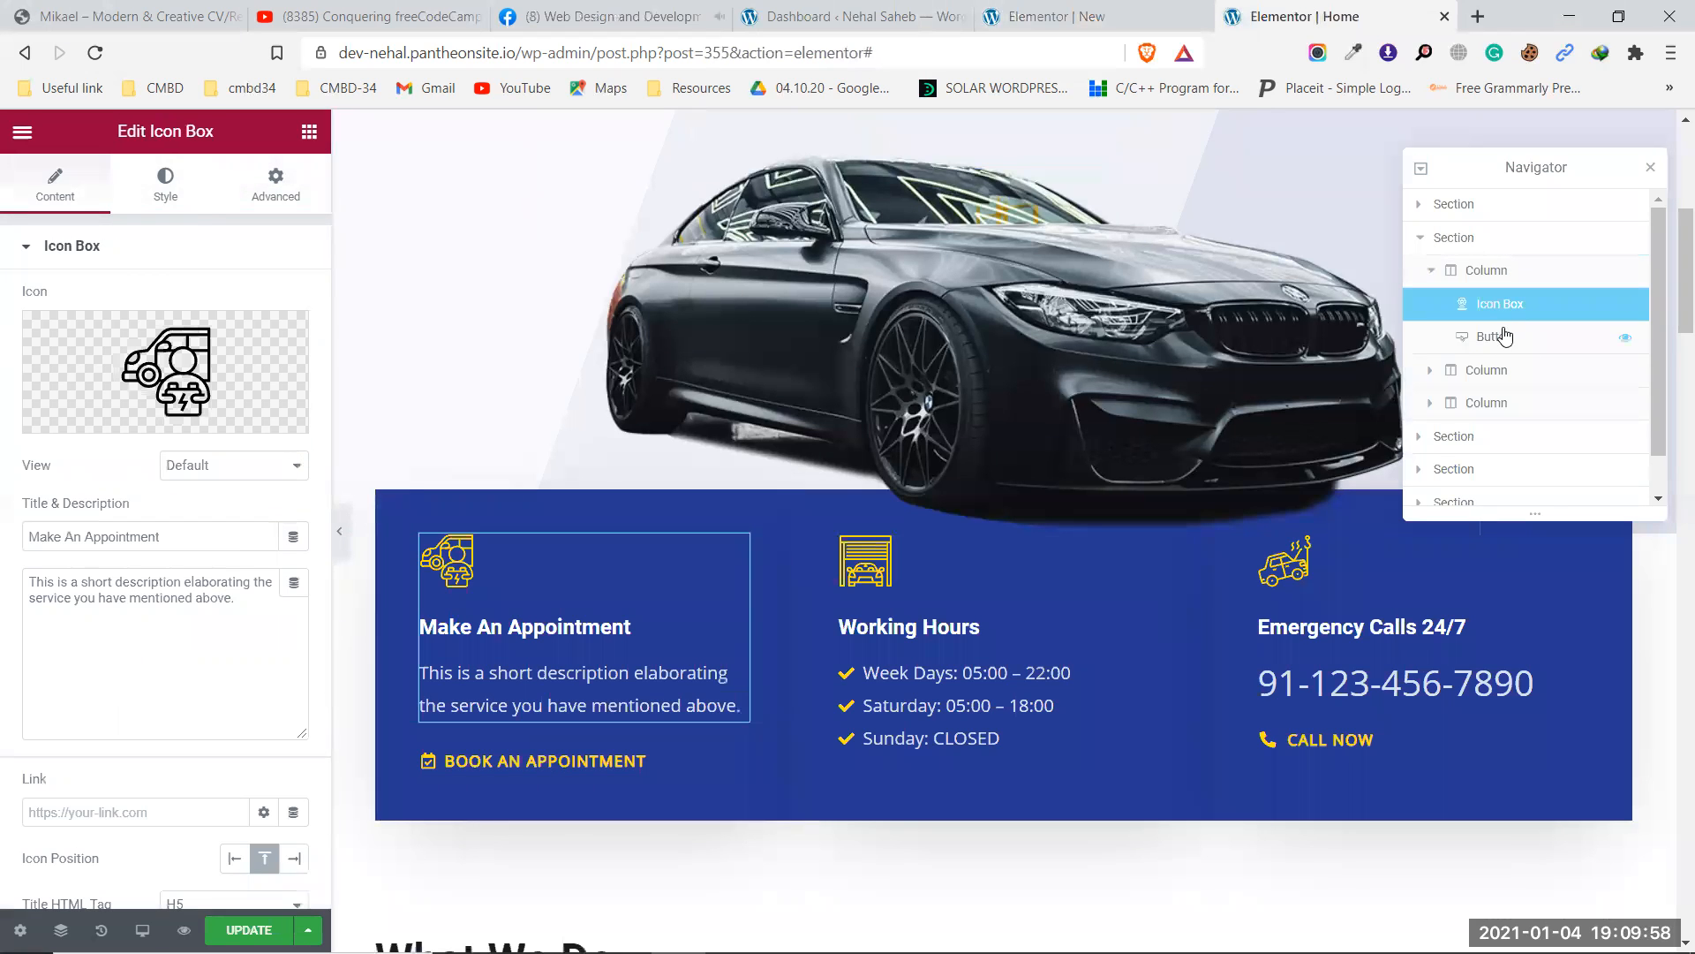
On the New page, search the widgets for "ico" and add an Icon Box to the blue first column.
{"action": "left_click", "coordinate": [1078, 16]}
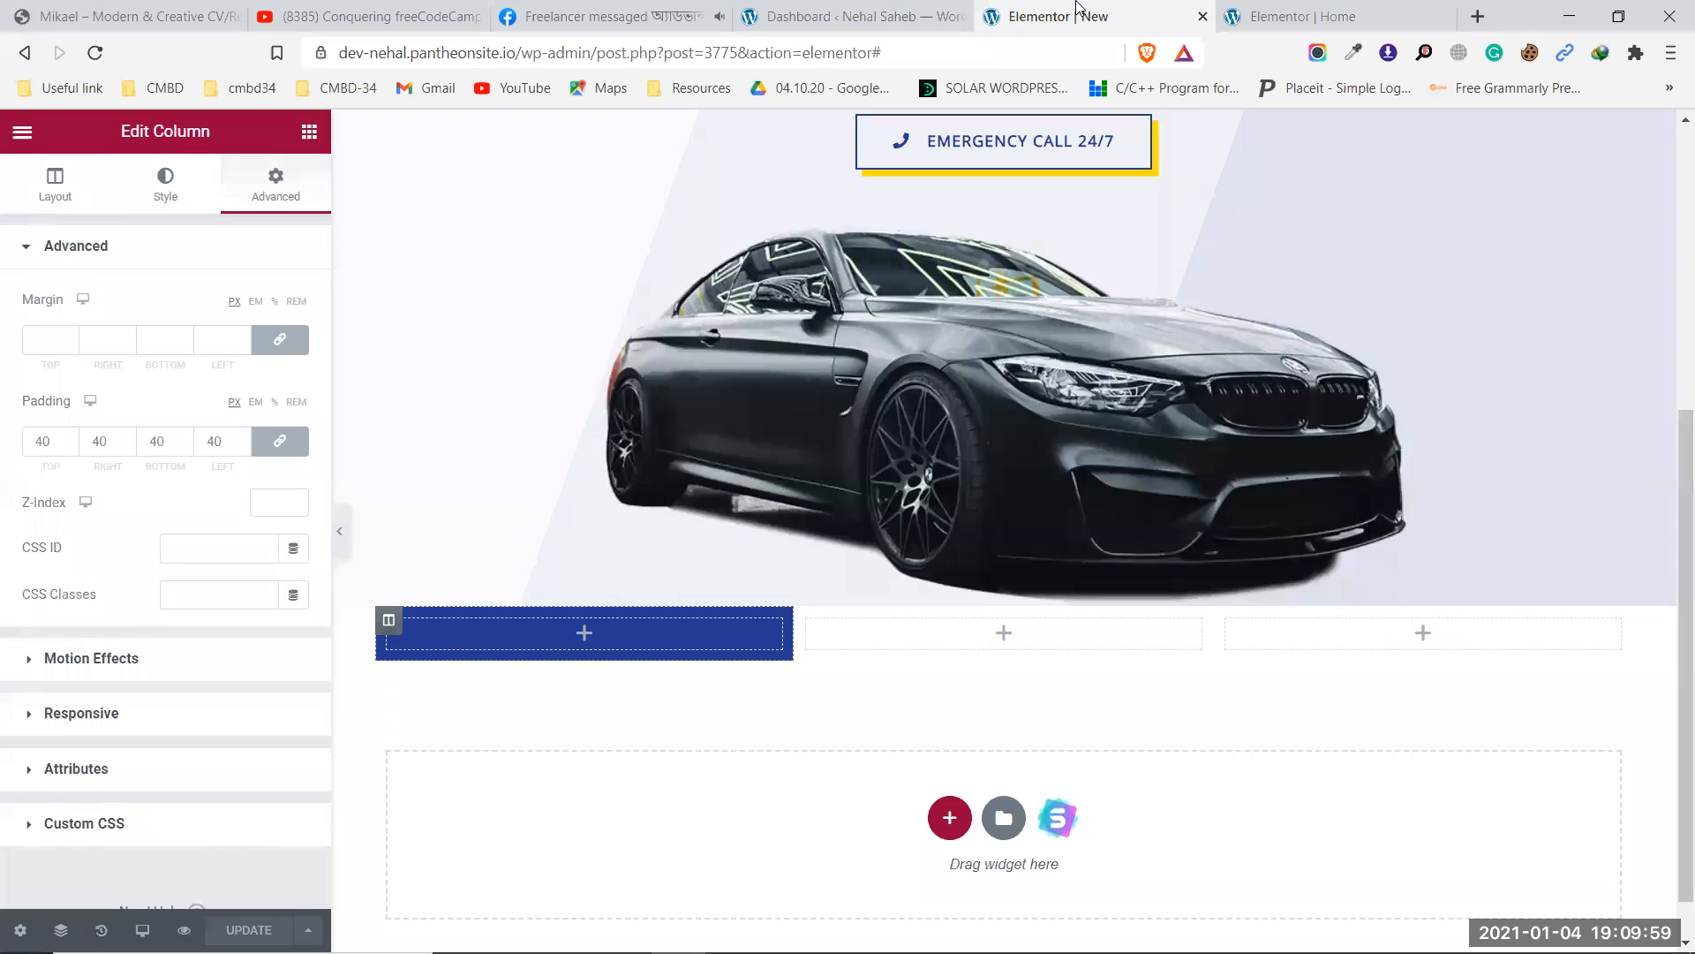
{"action": "left_click", "coordinate": [308, 134]}
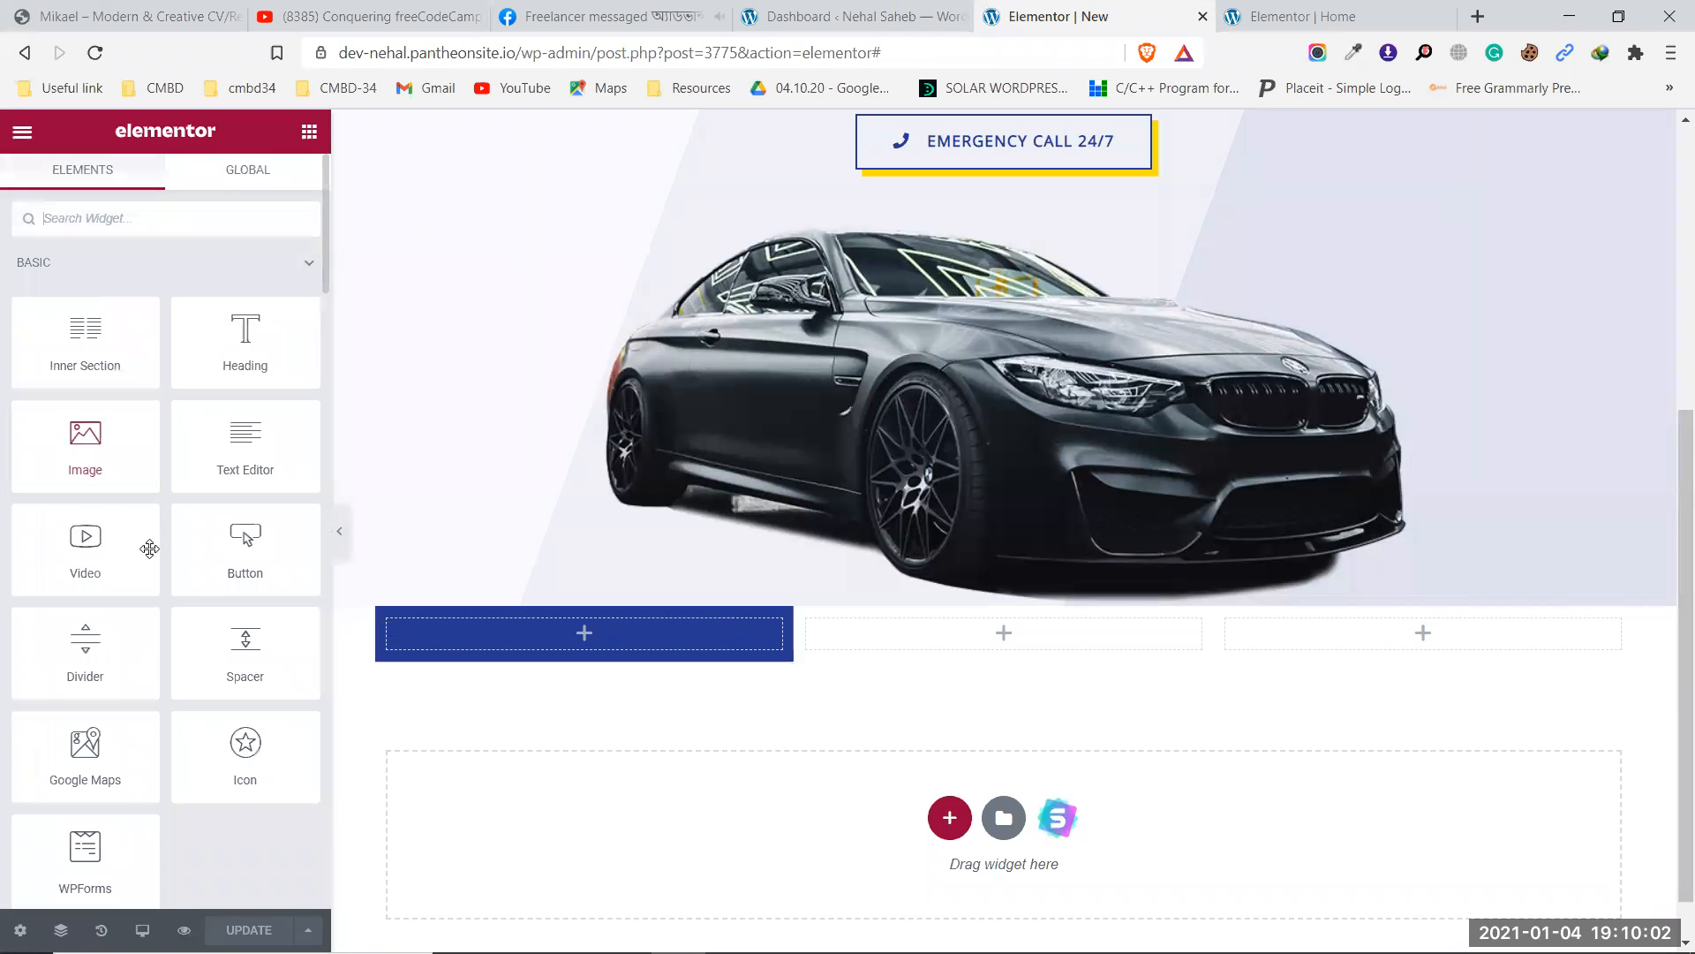
{"action": "scroll", "coordinate": [165, 582], "scroll_direction": "down", "scroll_amount": 8}
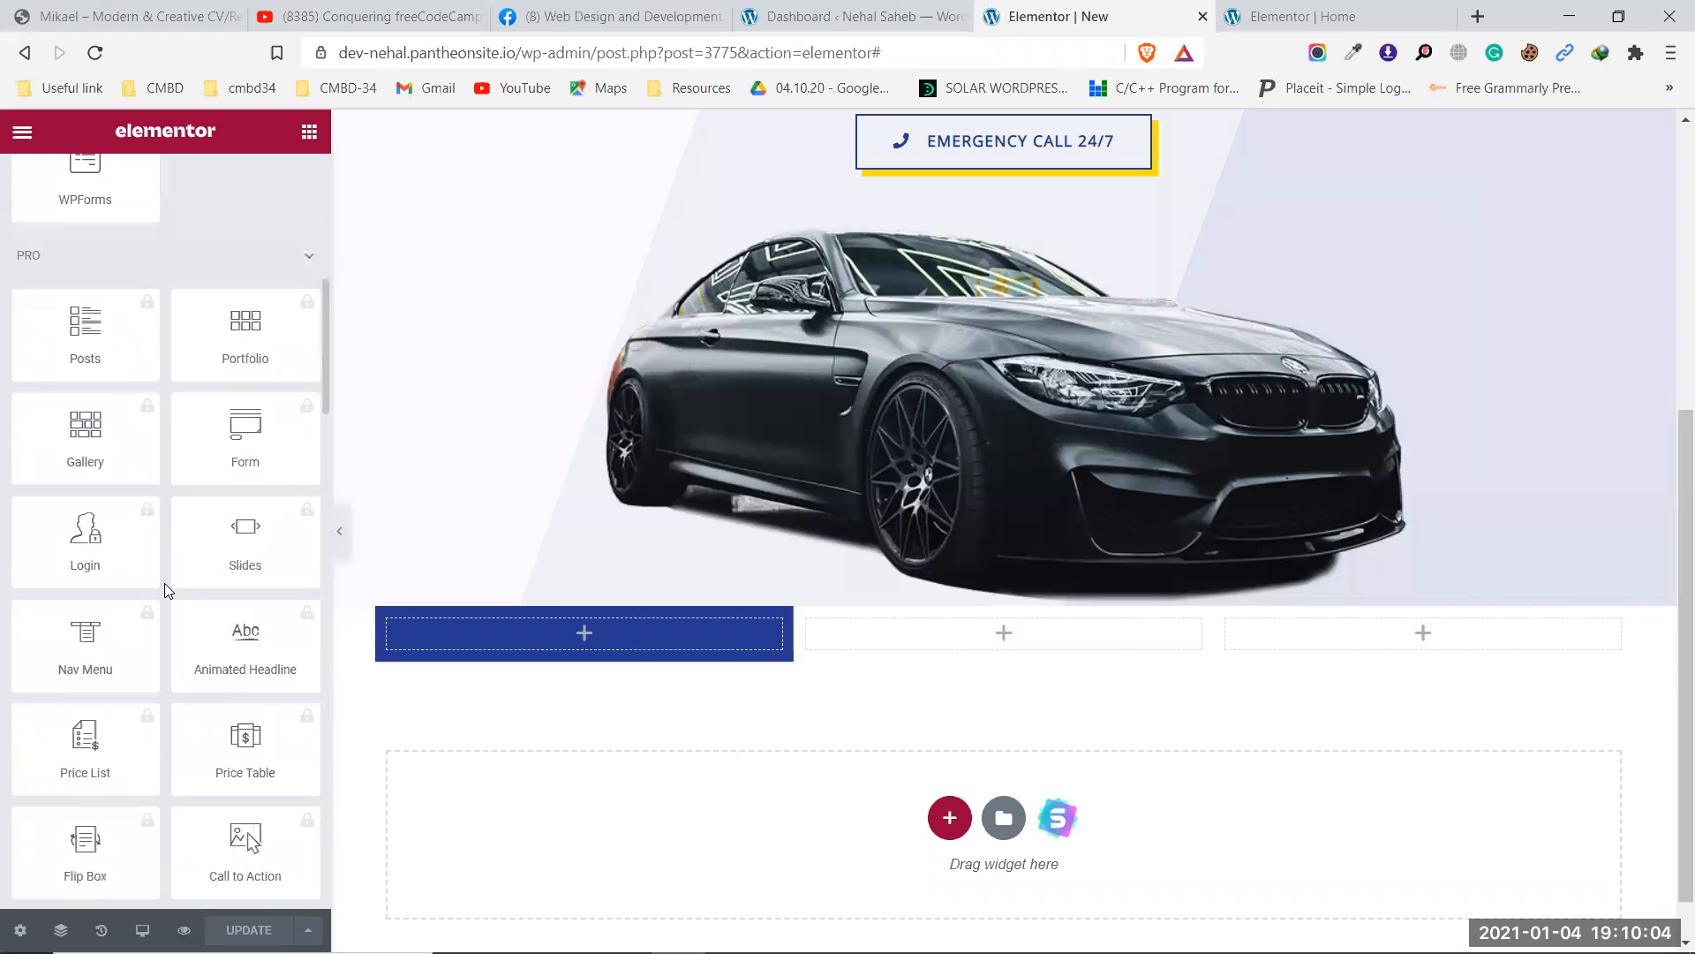
{"action": "scroll", "coordinate": [164, 583], "scroll_direction": "up", "scroll_amount": 8}
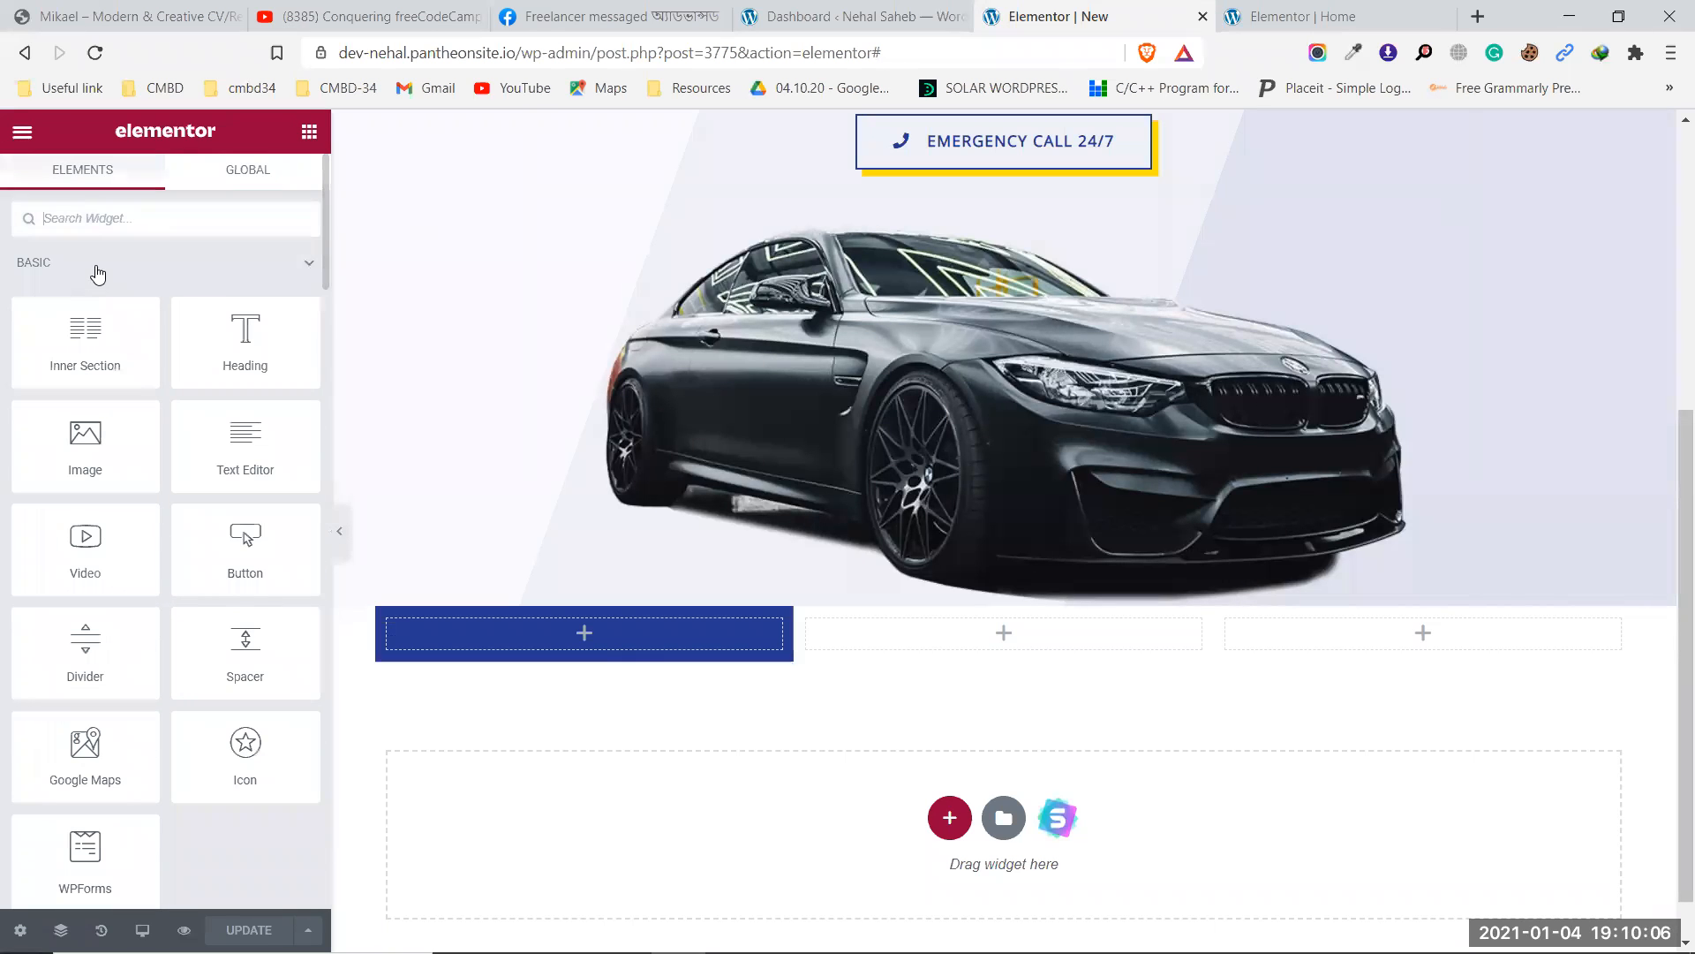
{"action": "type", "text": "ico"}
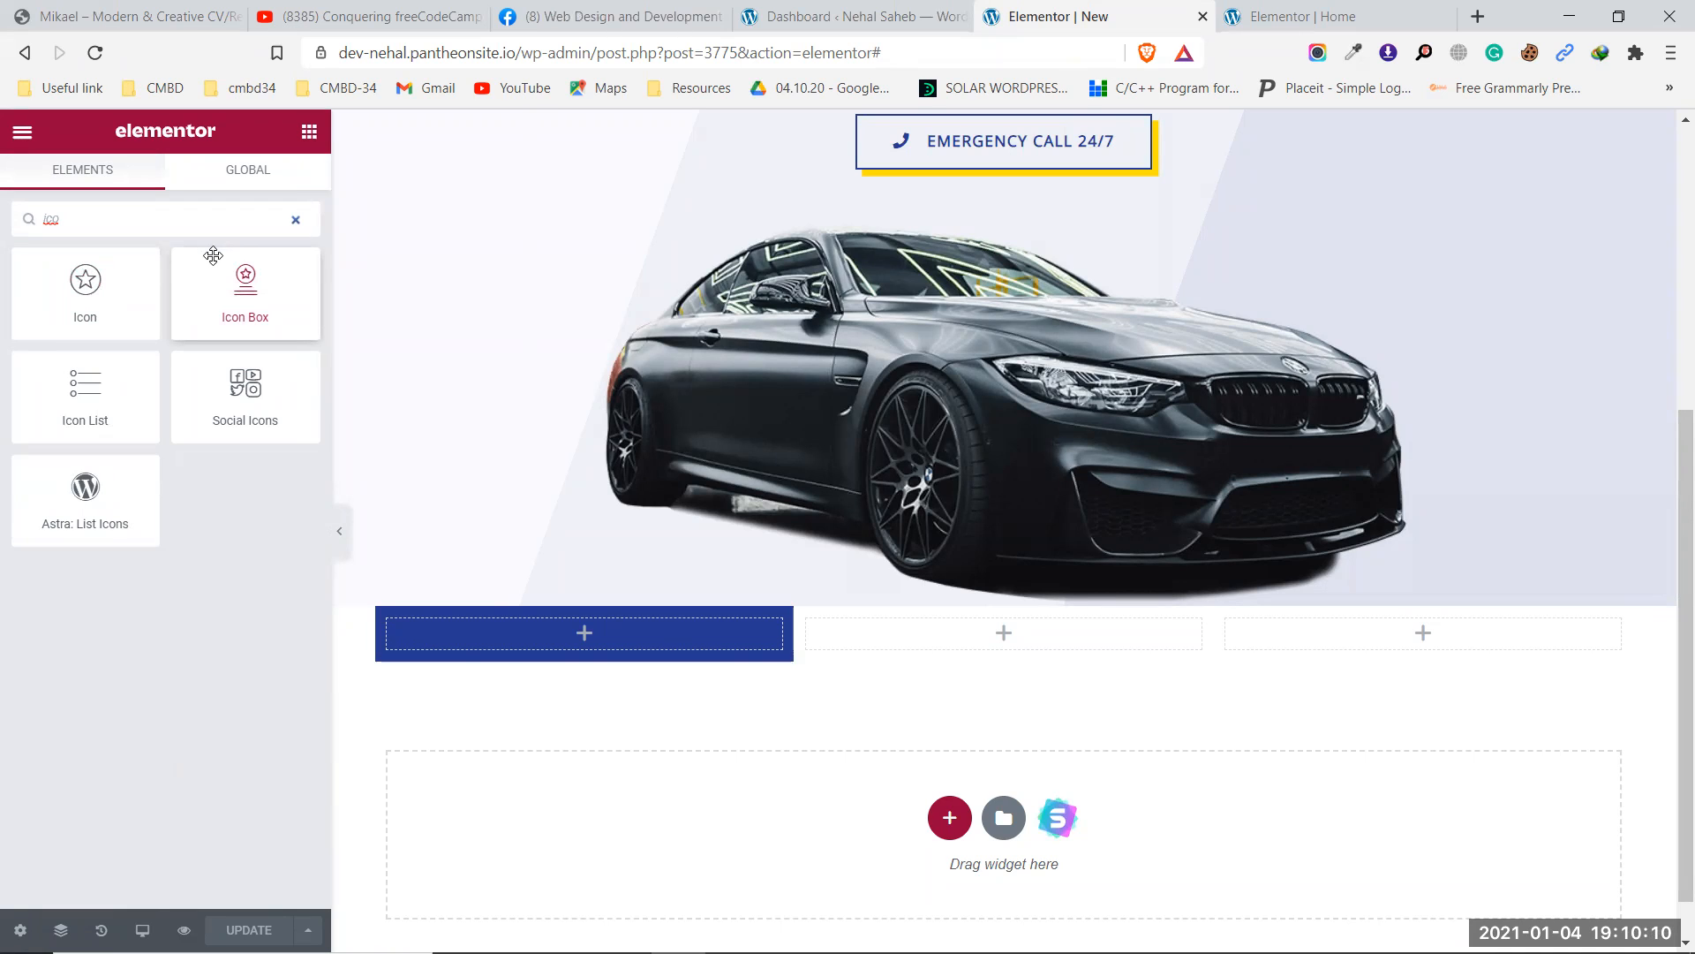
{"action": "left_click_drag", "start_coordinate": [246, 298], "coordinate": [525, 634]}
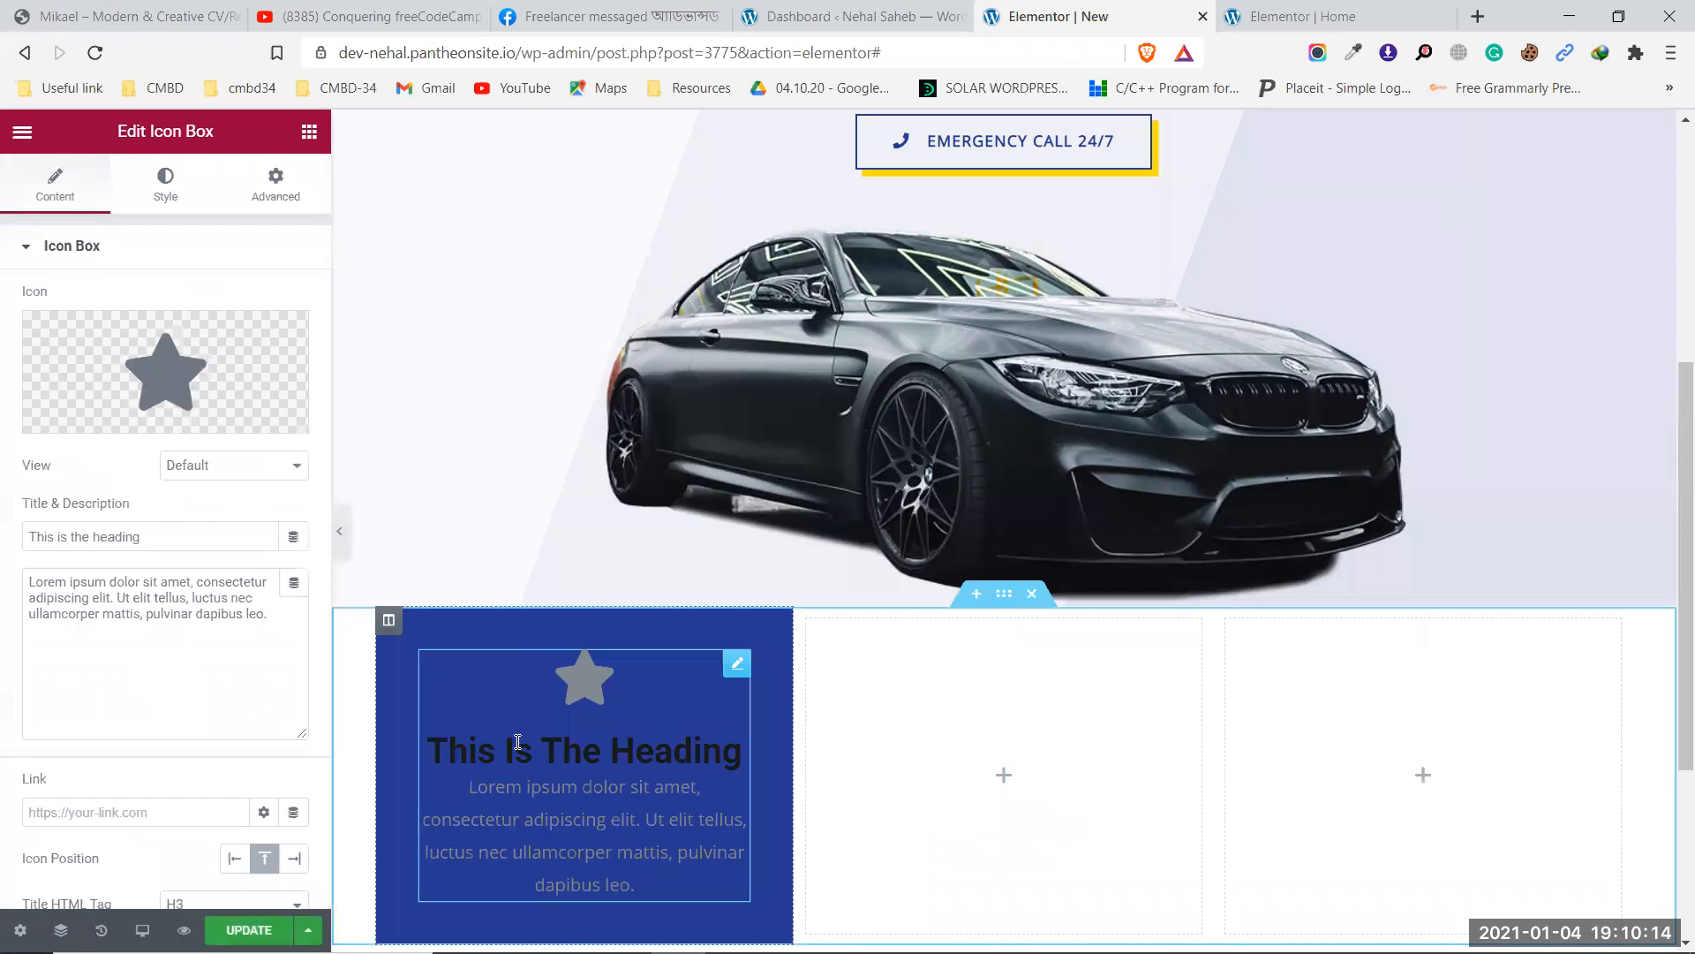
{"action": "scroll", "coordinate": [583, 696], "scroll_direction": "down", "scroll_amount": 2}
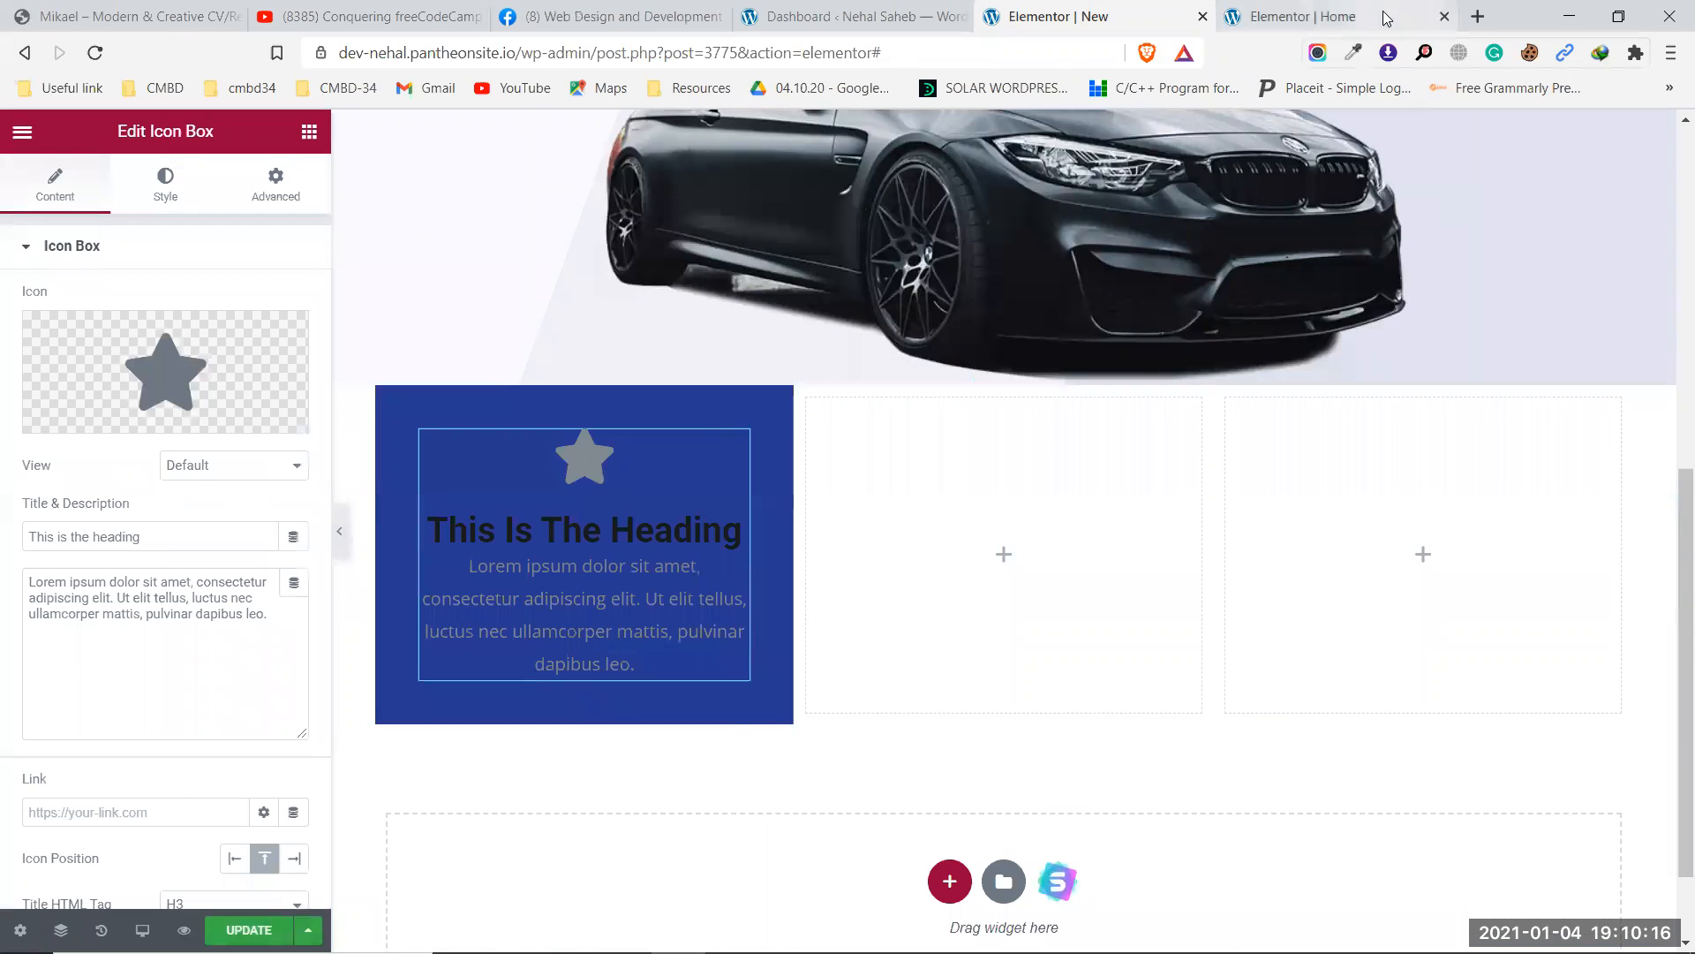
Copy the title "Make An Appointment" from the Home page's Icon Box and set it as the Icon Box title on the New page.
{"action": "left_click", "coordinate": [1386, 17]}
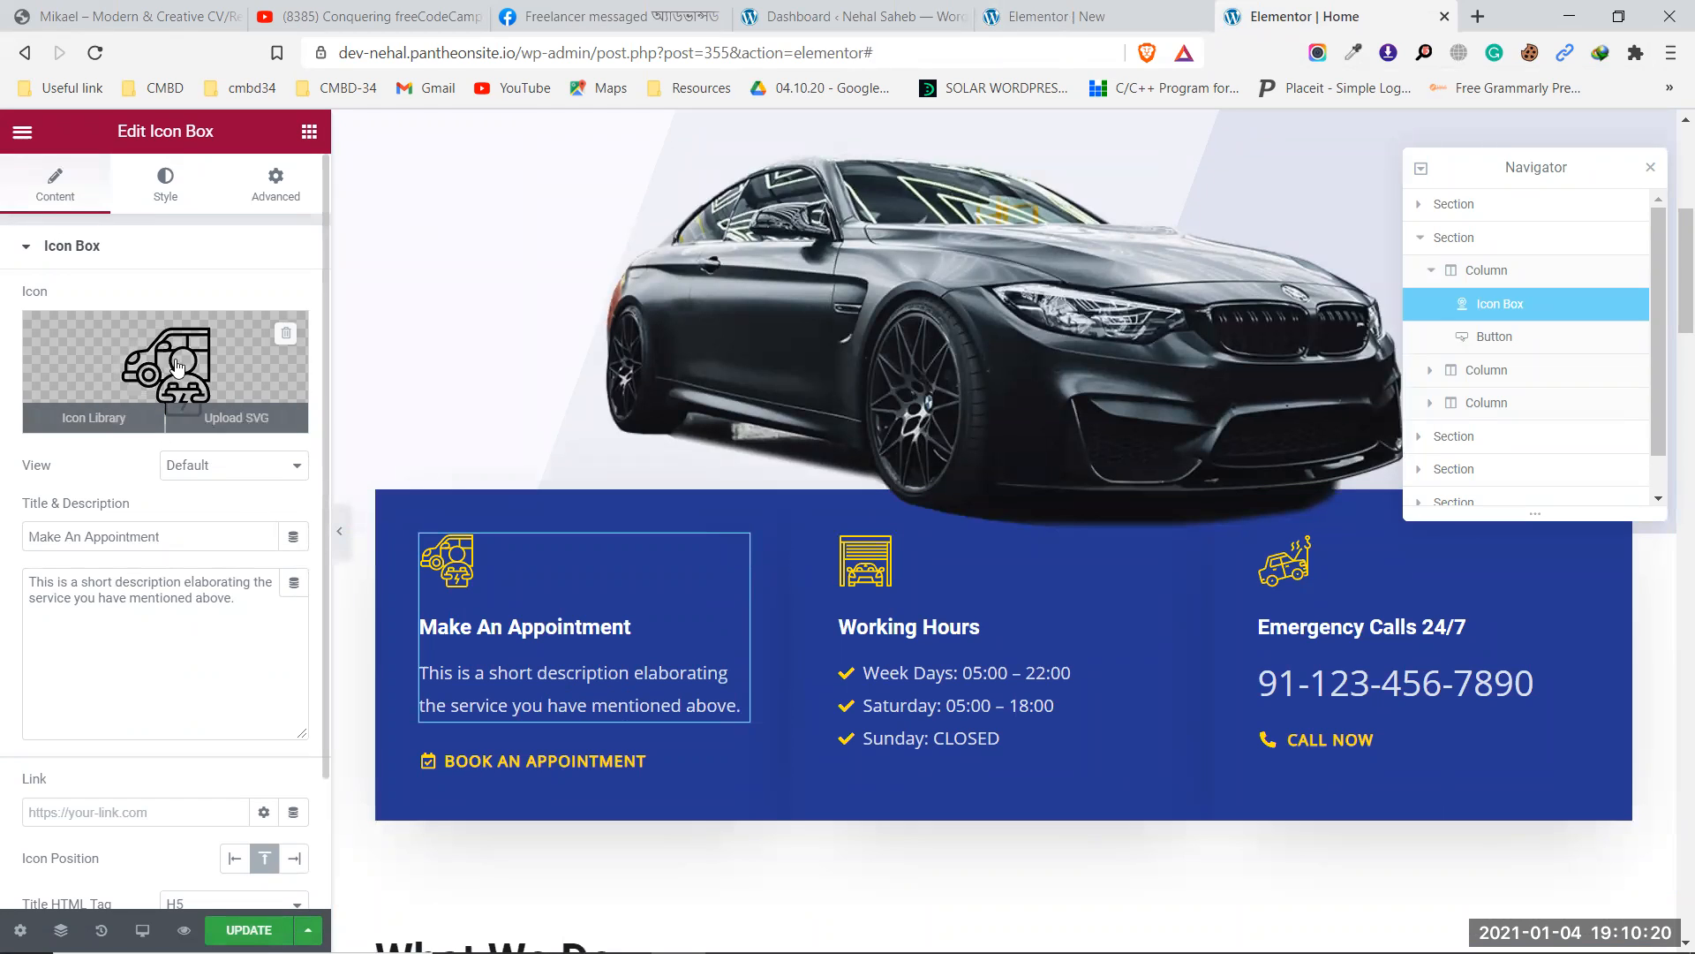
{"action": "left_click", "coordinate": [175, 545]}
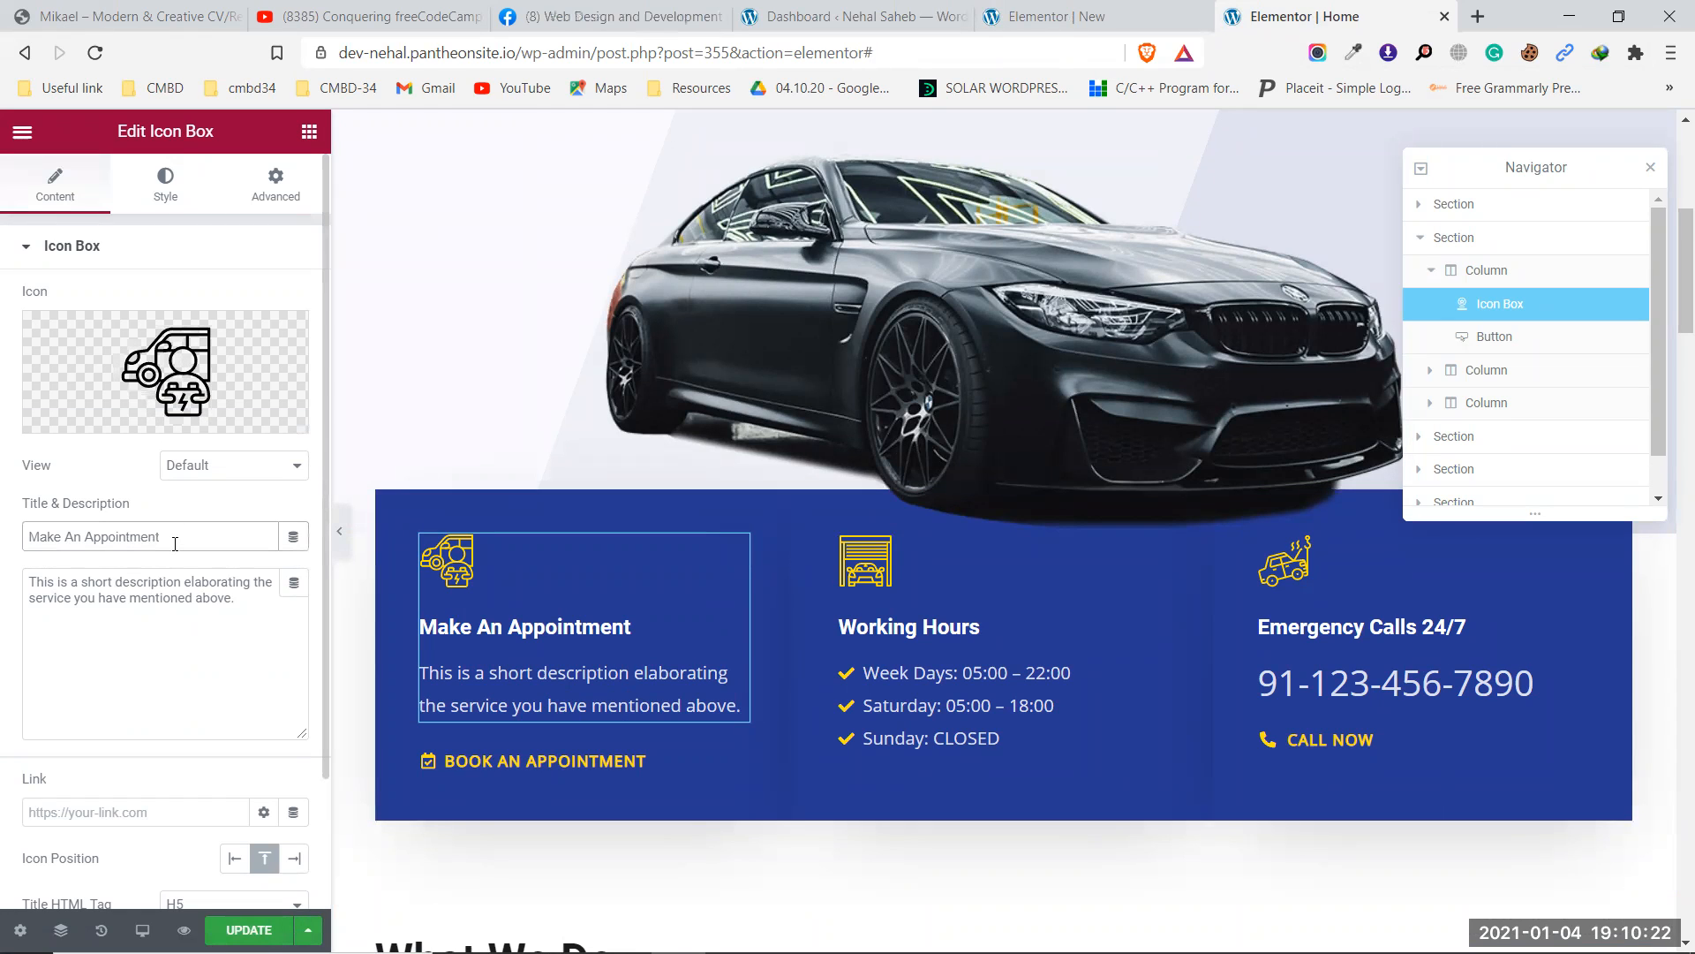
{"action": "key", "text": "ctrl+a"}
{"action": "key", "text": "ctrl+c"}
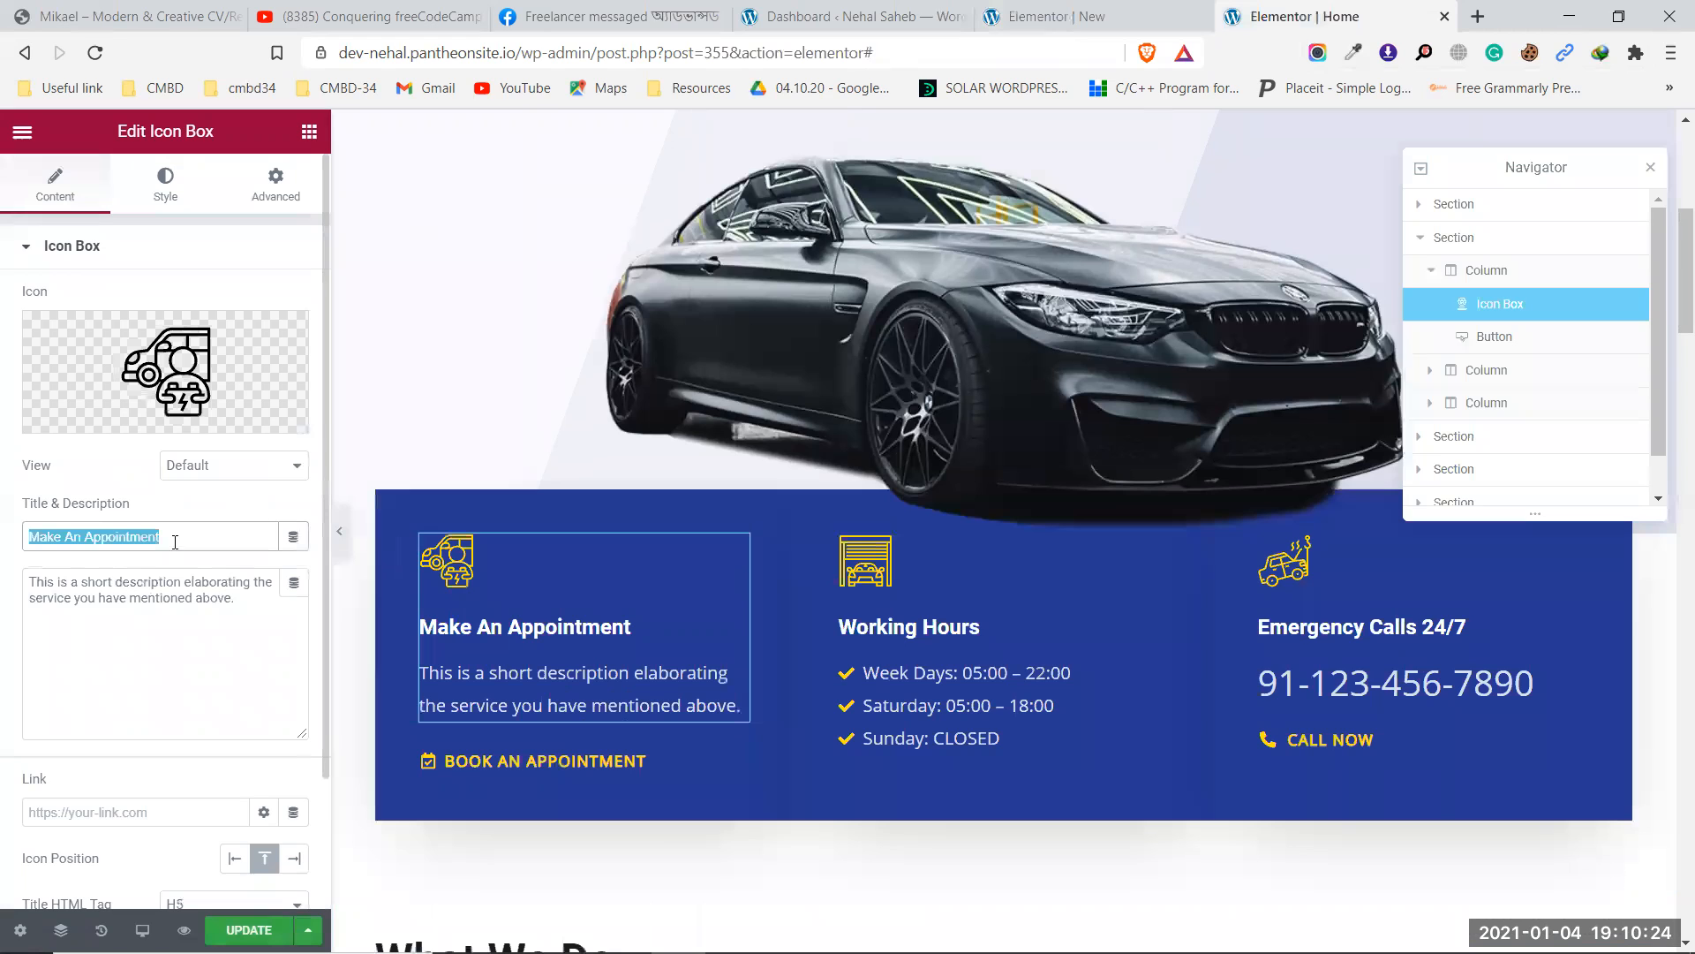
{"action": "left_click", "coordinate": [1109, 25]}
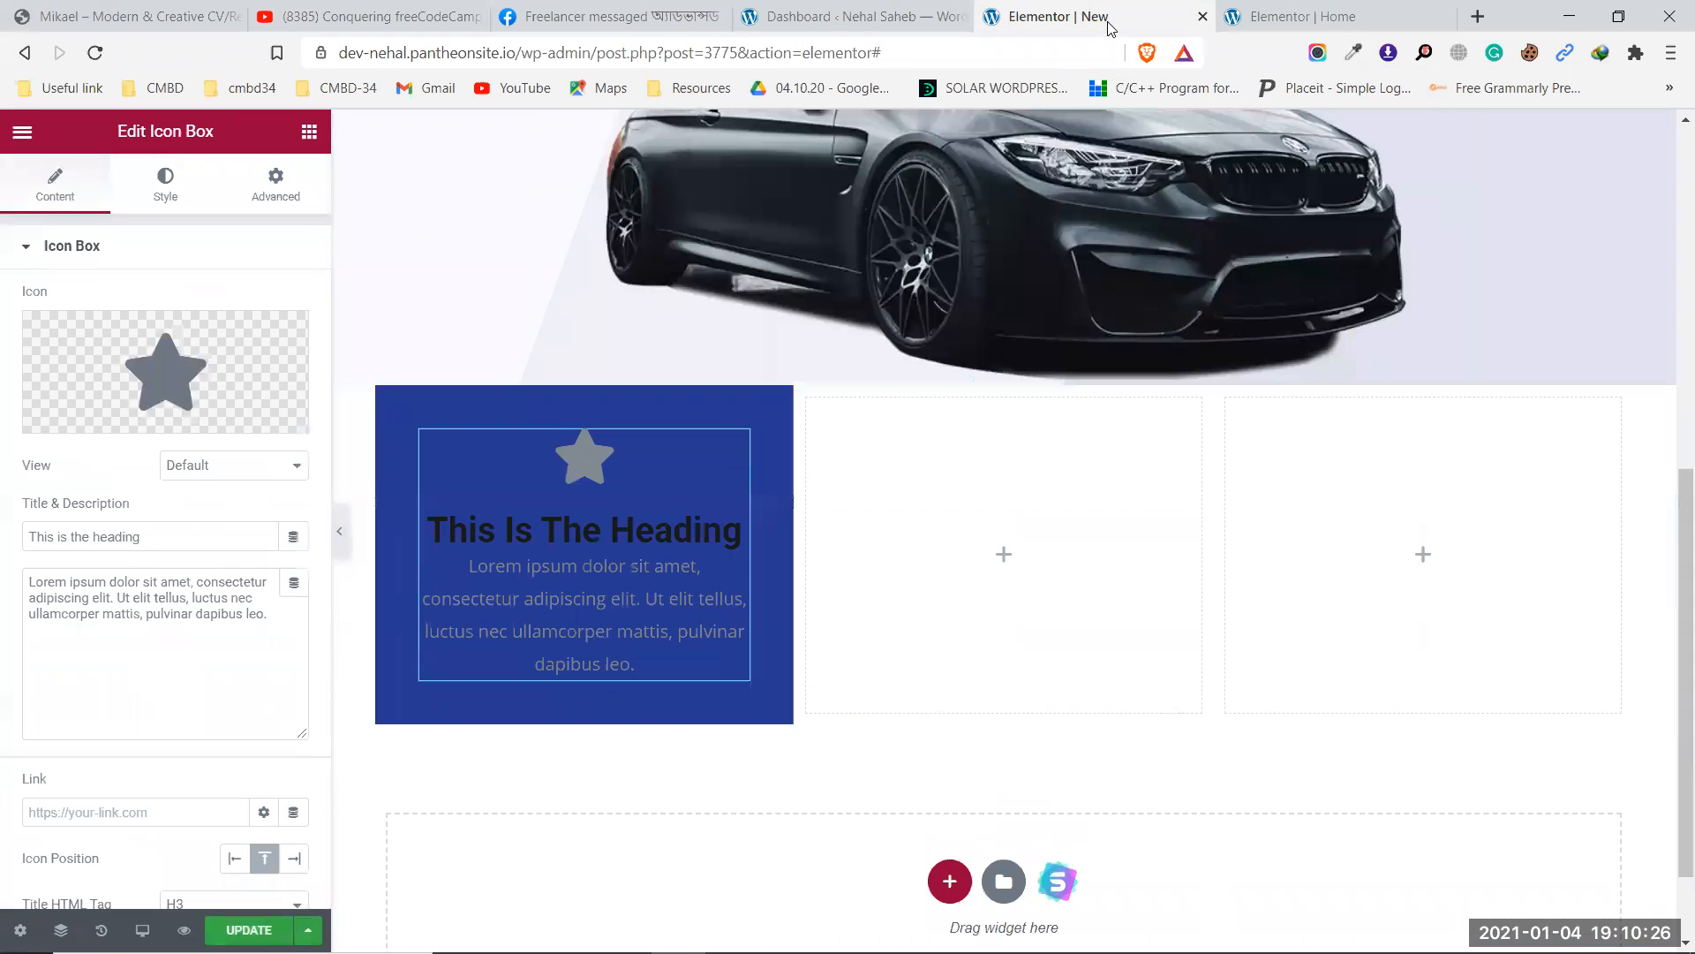
{"action": "scroll", "coordinate": [185, 559], "scroll_direction": "down", "scroll_amount": 2}
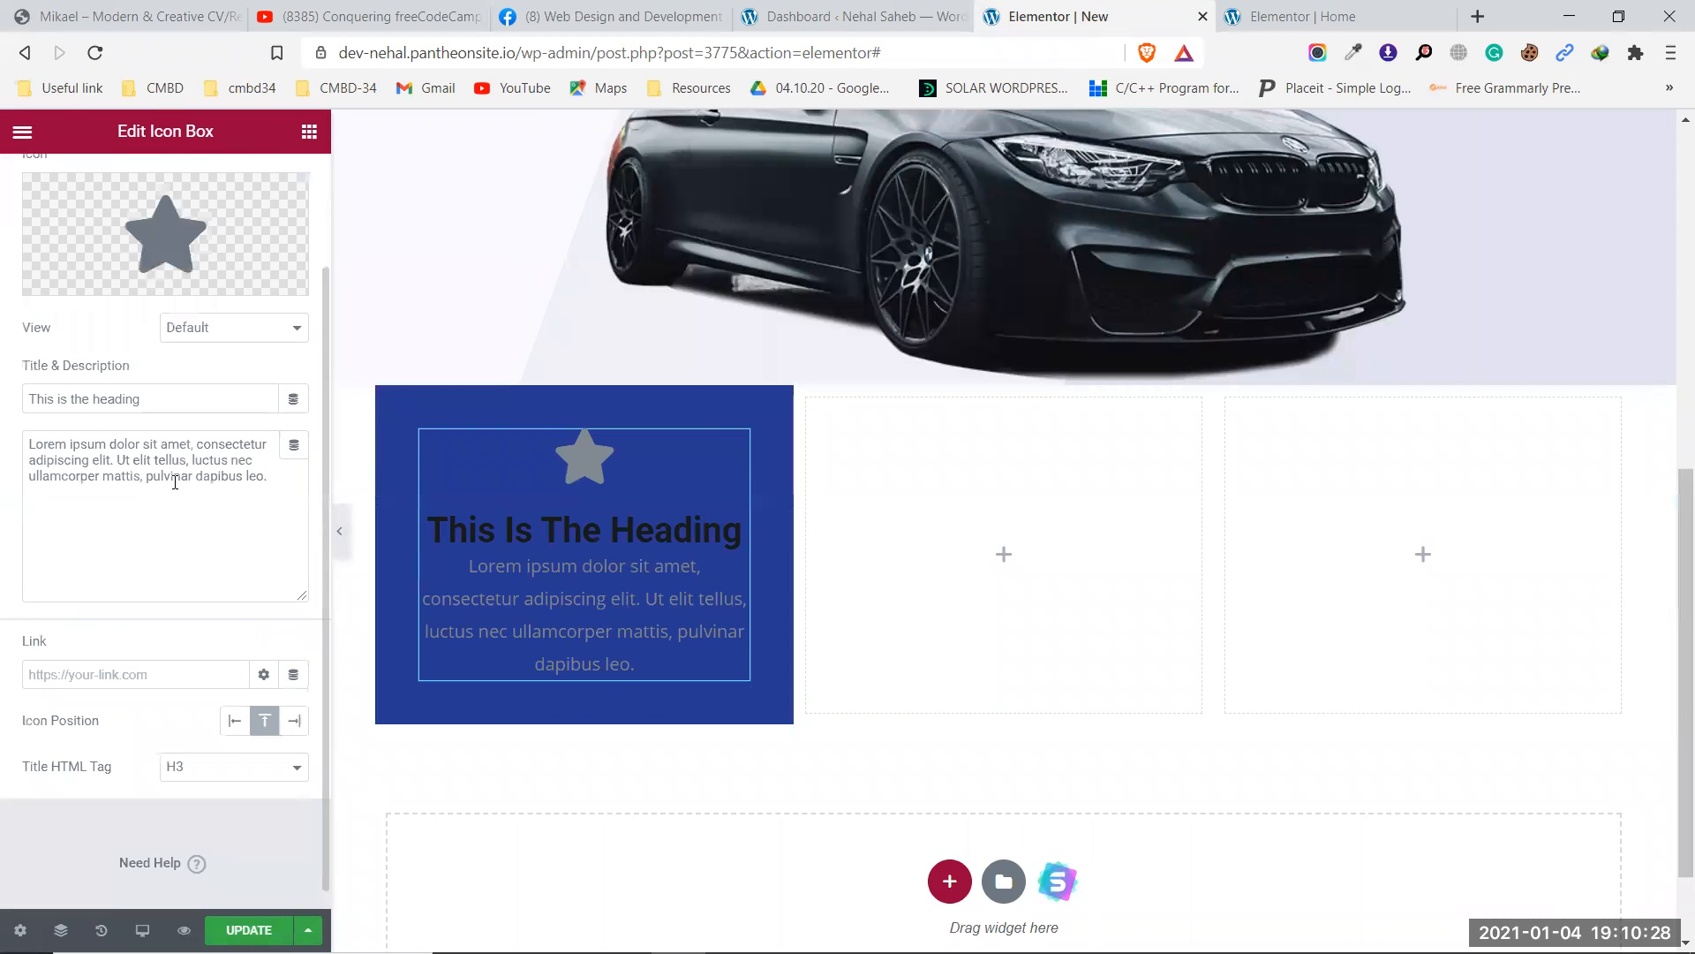
{"action": "left_click", "coordinate": [178, 395]}
{"action": "key", "text": "ctrl+a"}
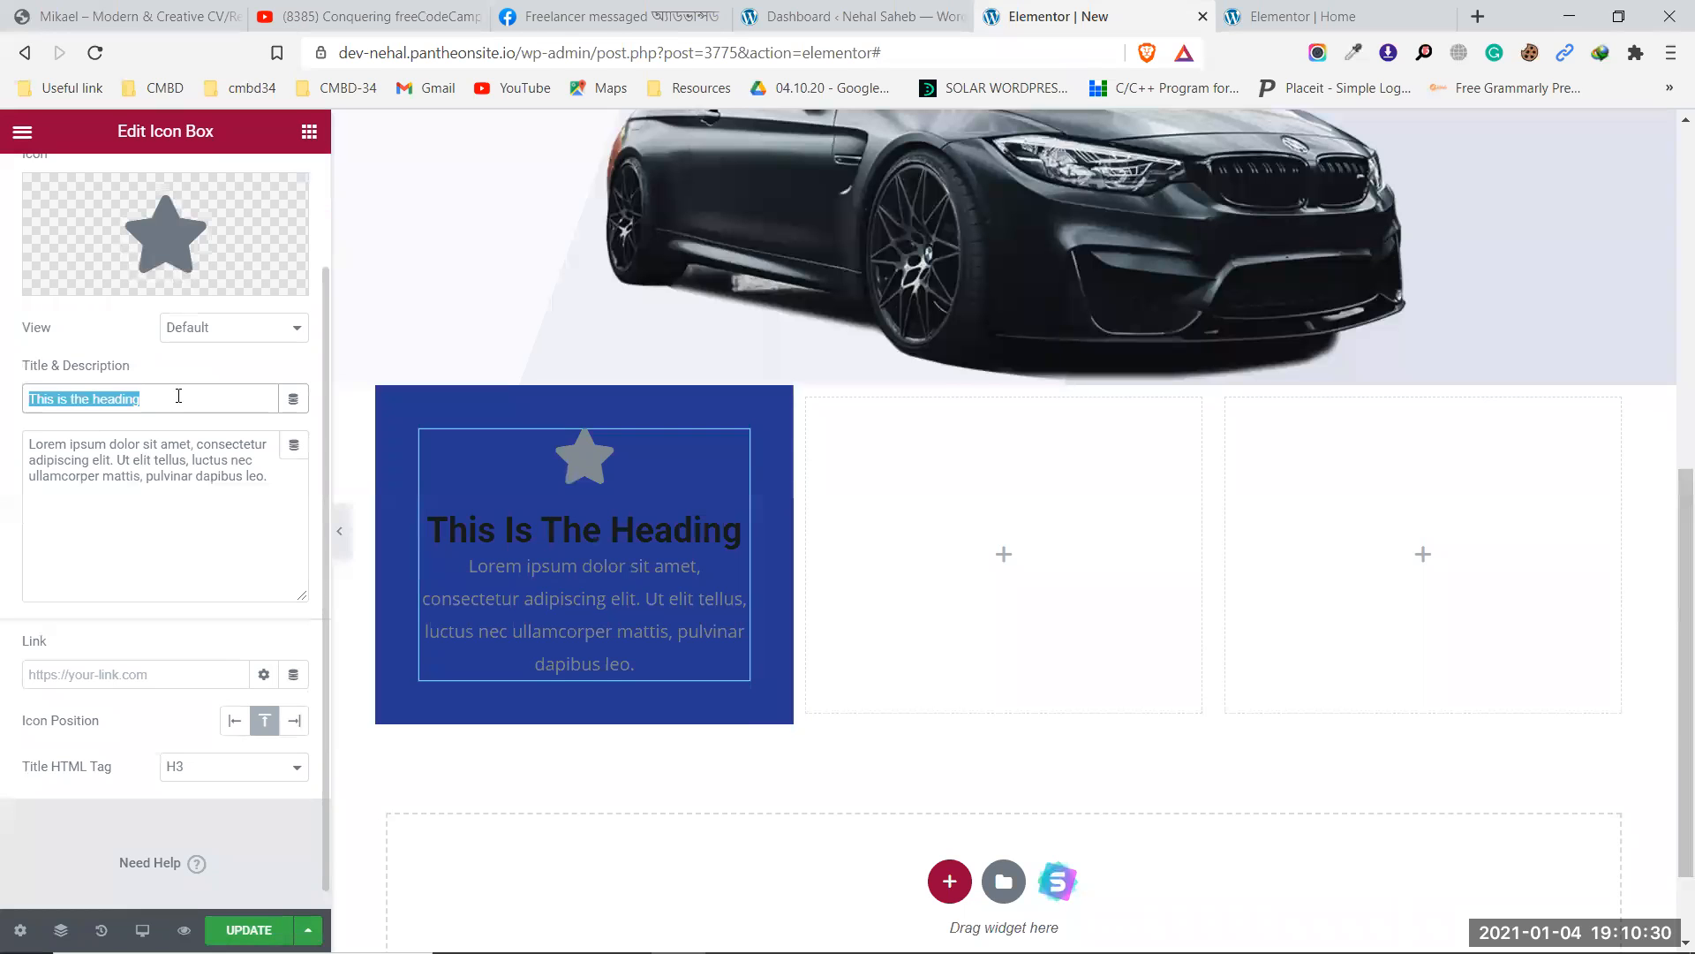
{"action": "key", "text": "ctrl+v"}
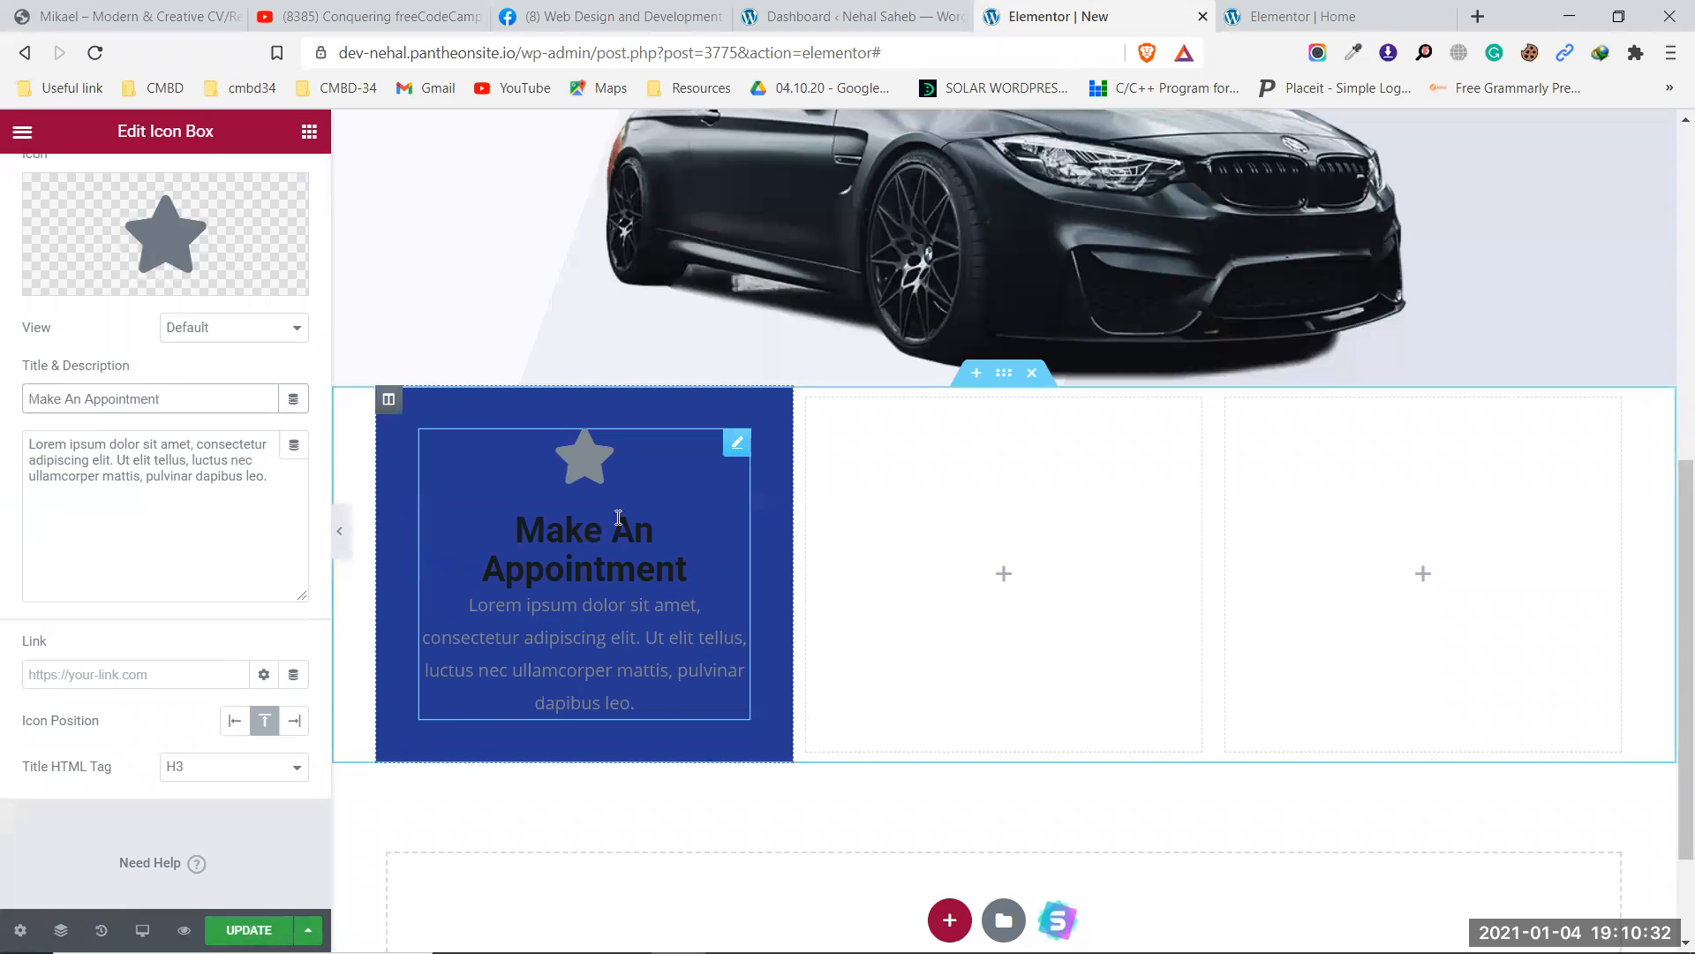
Check the Home page Icon Box's title HTML tag and set the New page Icon Box's title tag to H5.
{"action": "left_click", "coordinate": [1282, 7]}
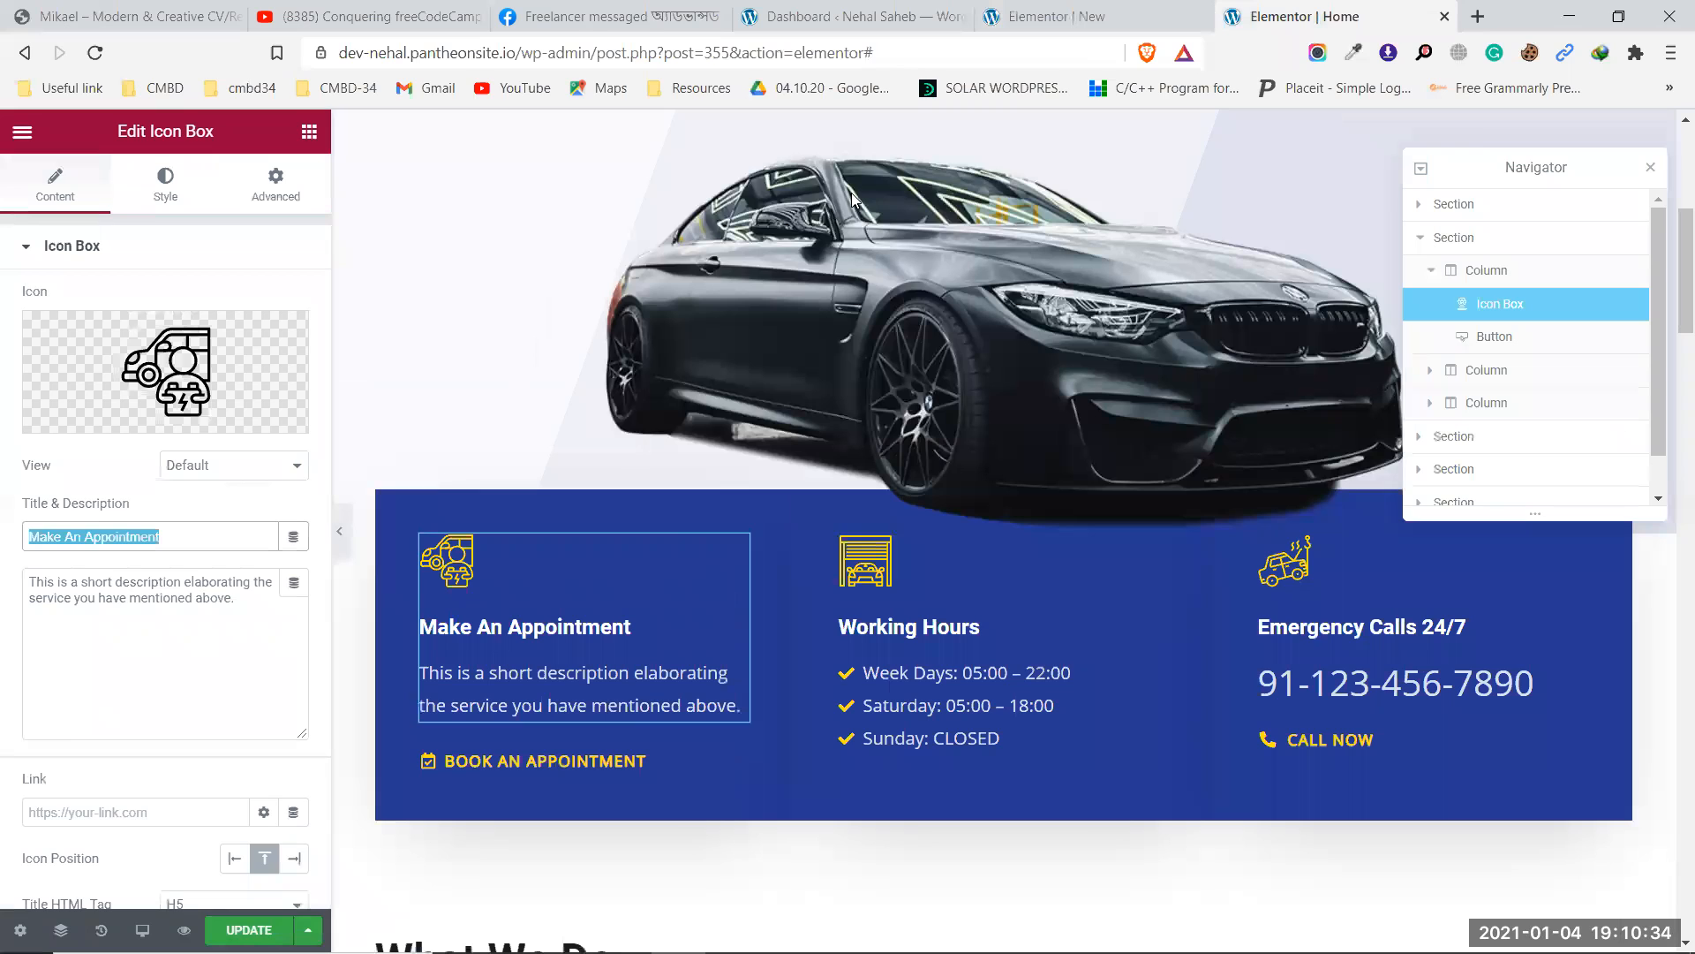
{"action": "scroll", "coordinate": [70, 746], "scroll_direction": "down", "scroll_amount": 2}
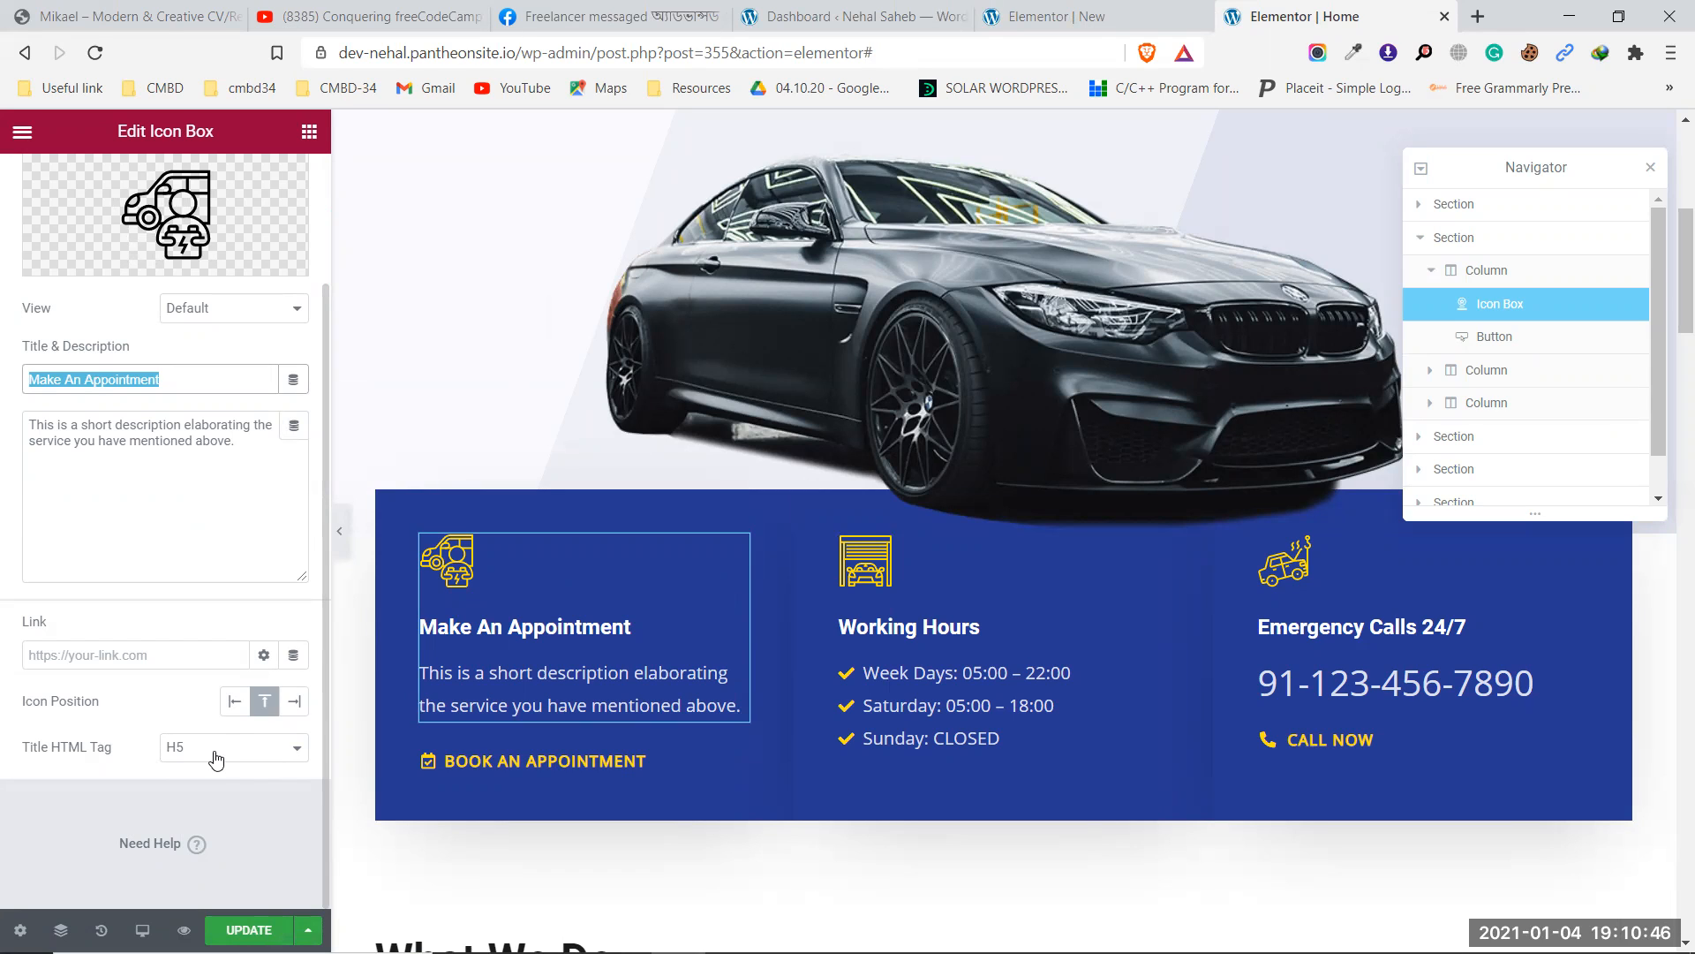
{"action": "key", "text": "ctrl+Page_Up"}
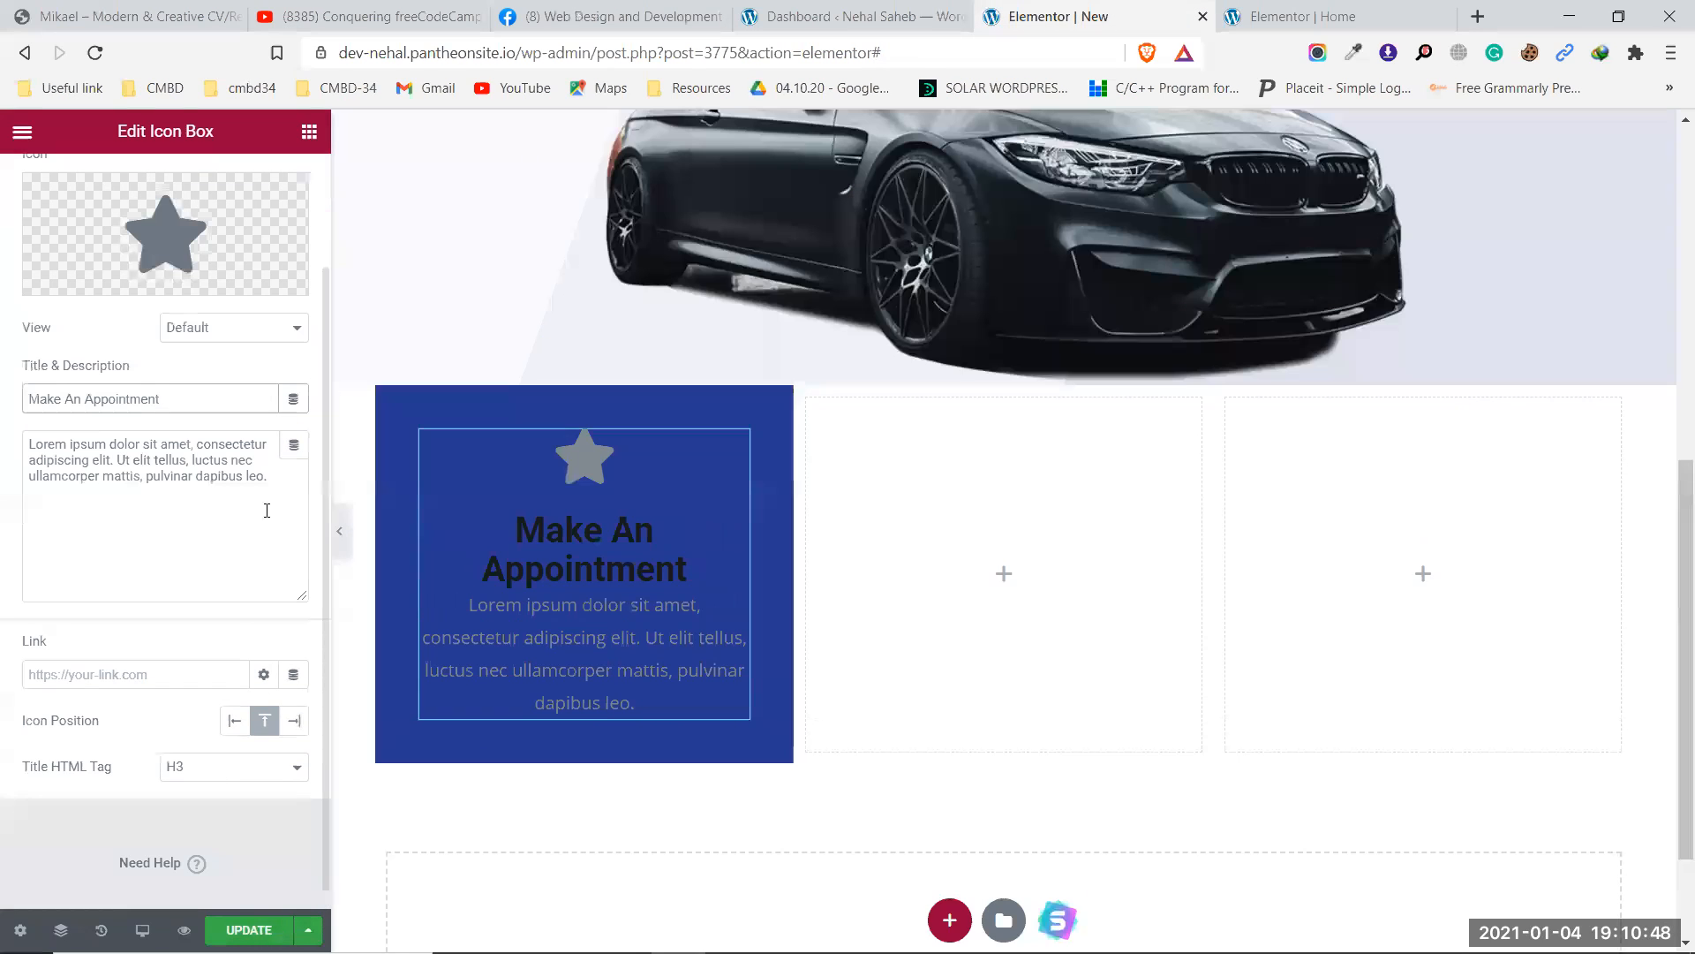
{"action": "left_click", "coordinate": [201, 766]}
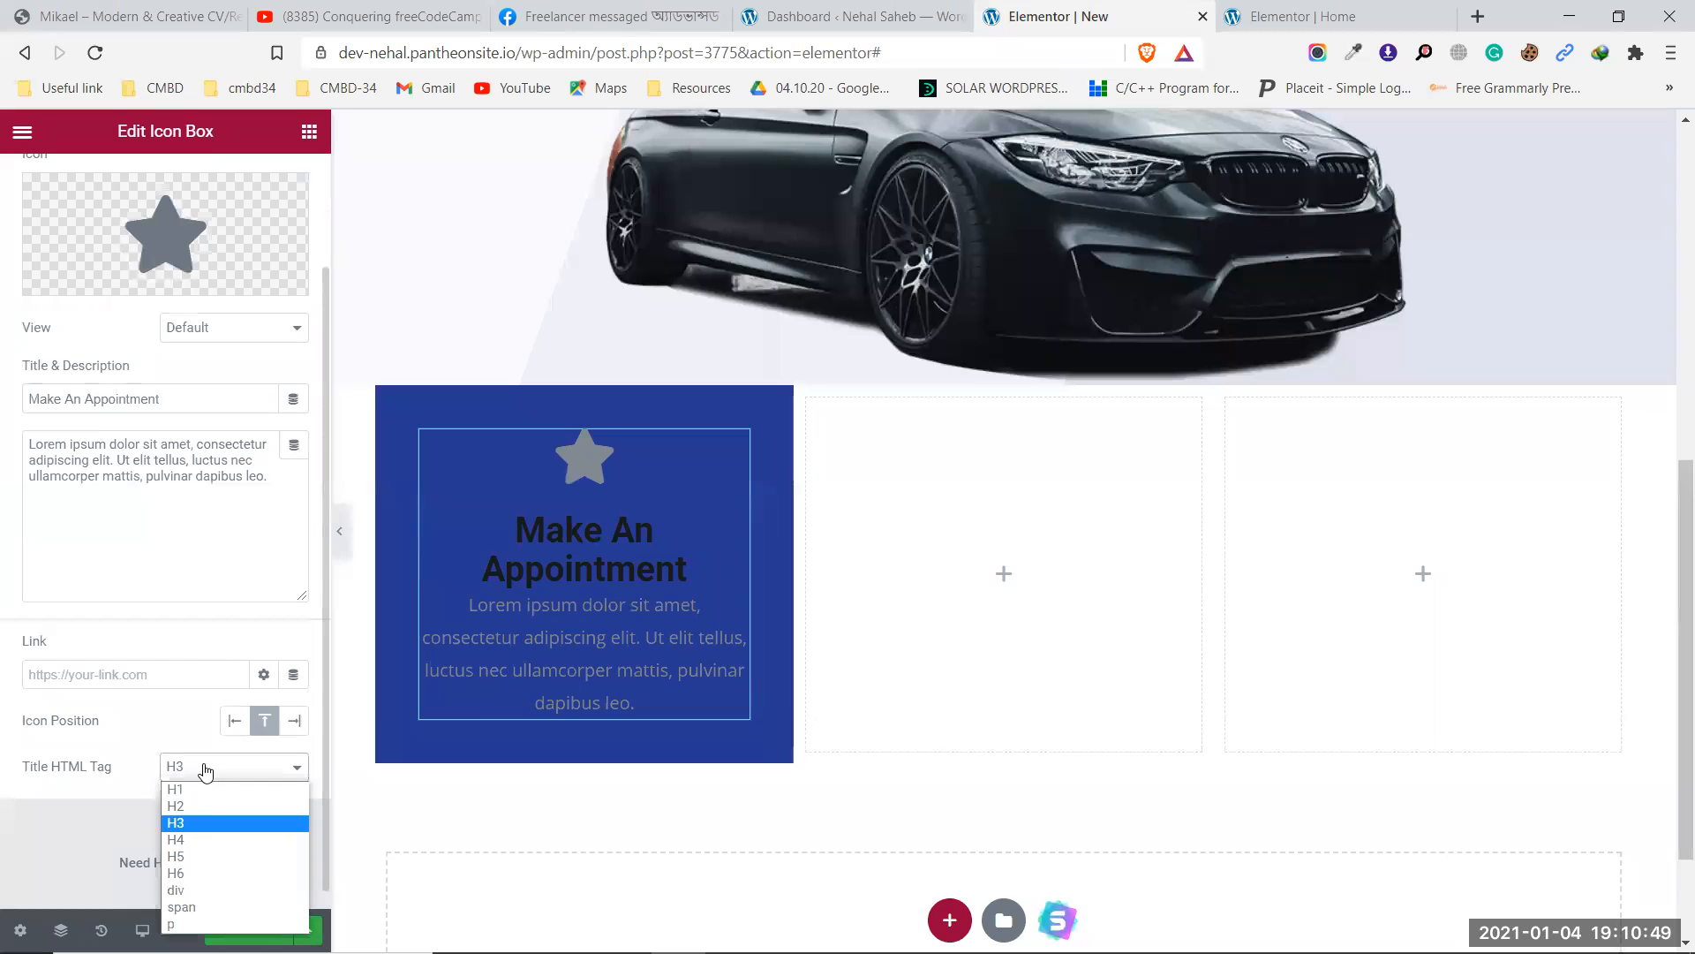
{"action": "left_click", "coordinate": [204, 858]}
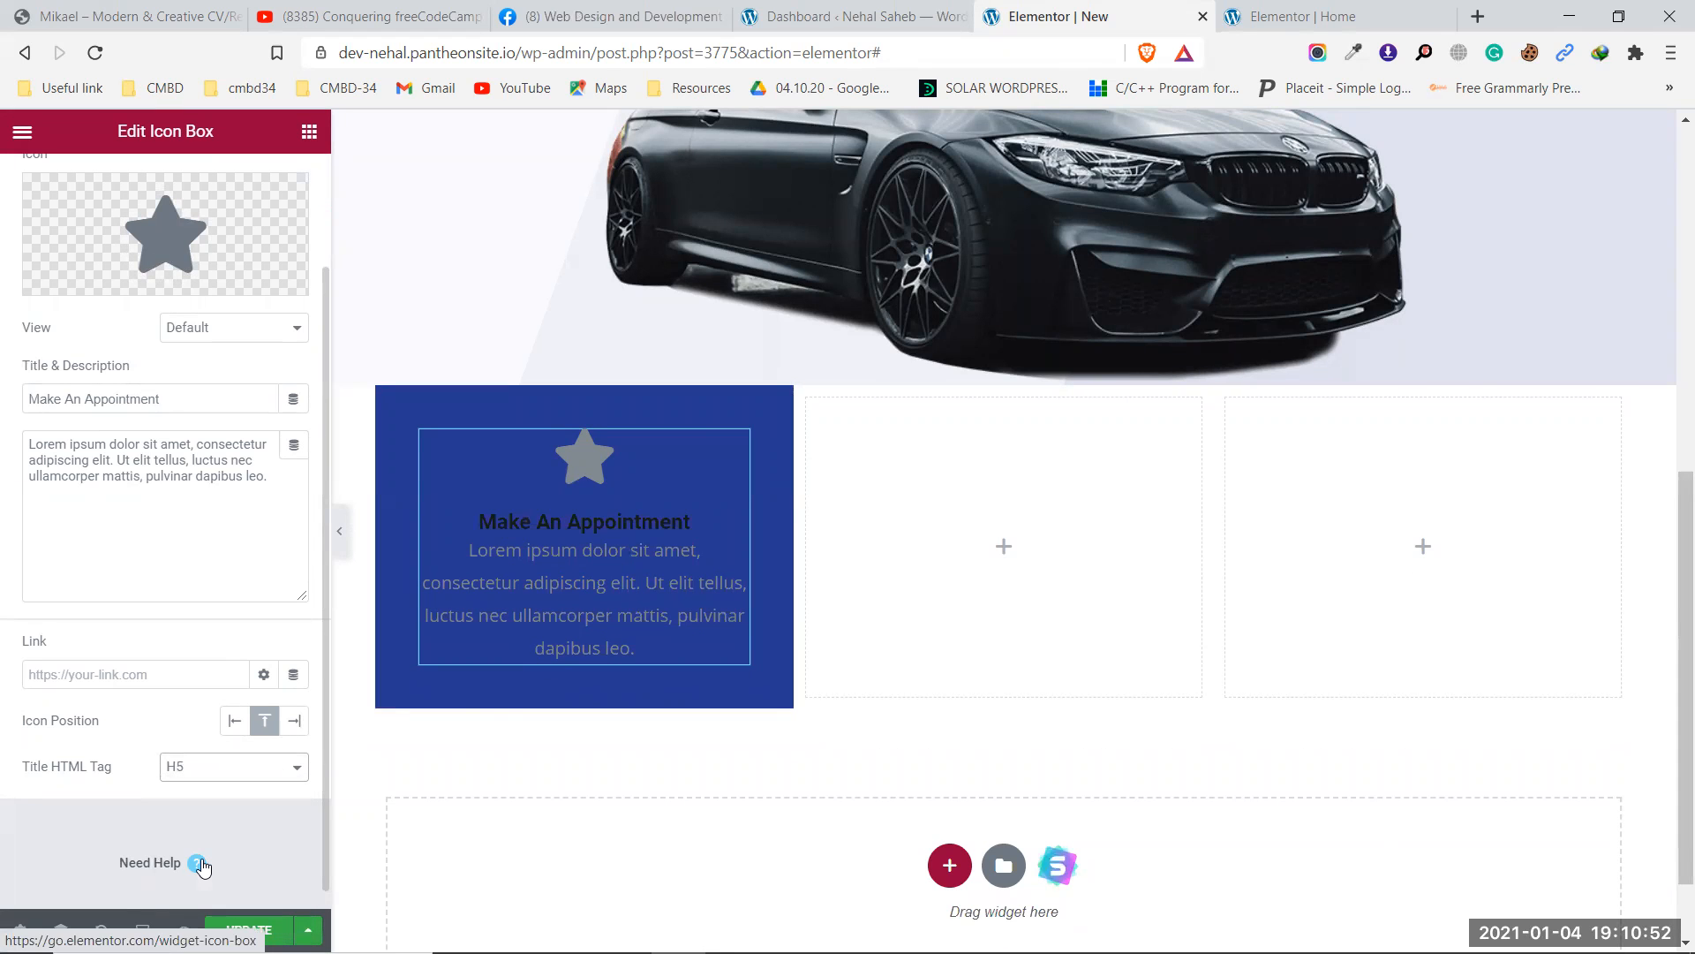
On the Home page, try the left icon position on the Make An Appointment Icon Box and restore the Top position.
{"action": "key", "text": "ctrl+Page_Down"}
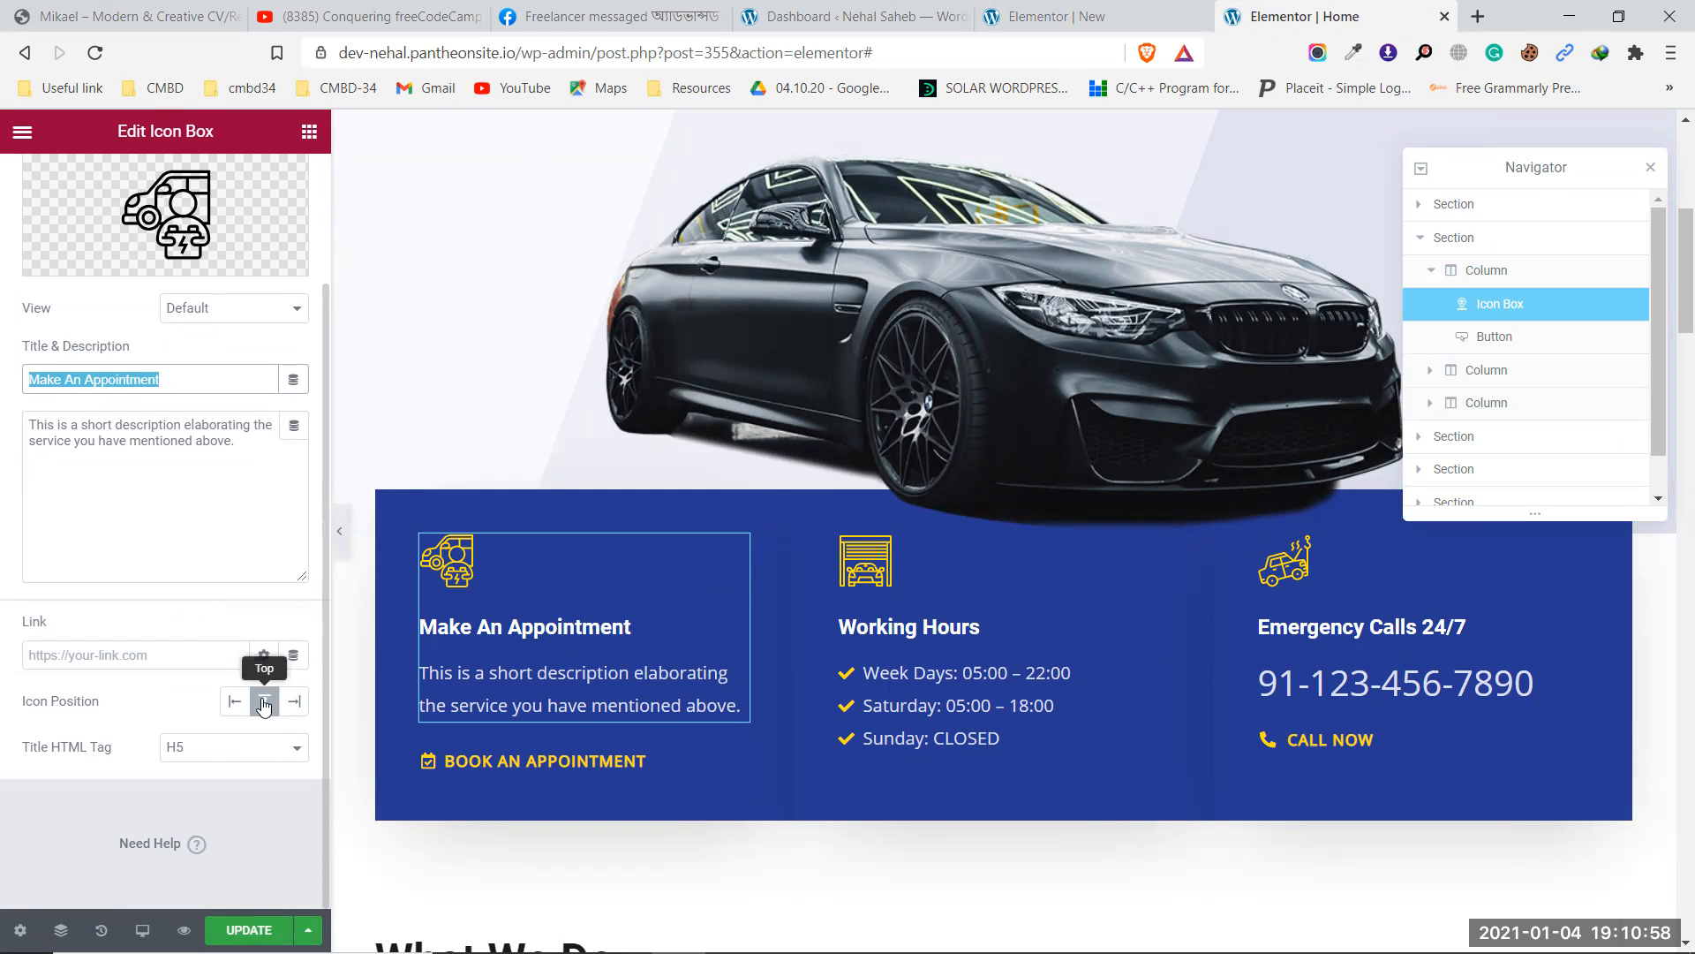
{"action": "left_click", "coordinate": [235, 706]}
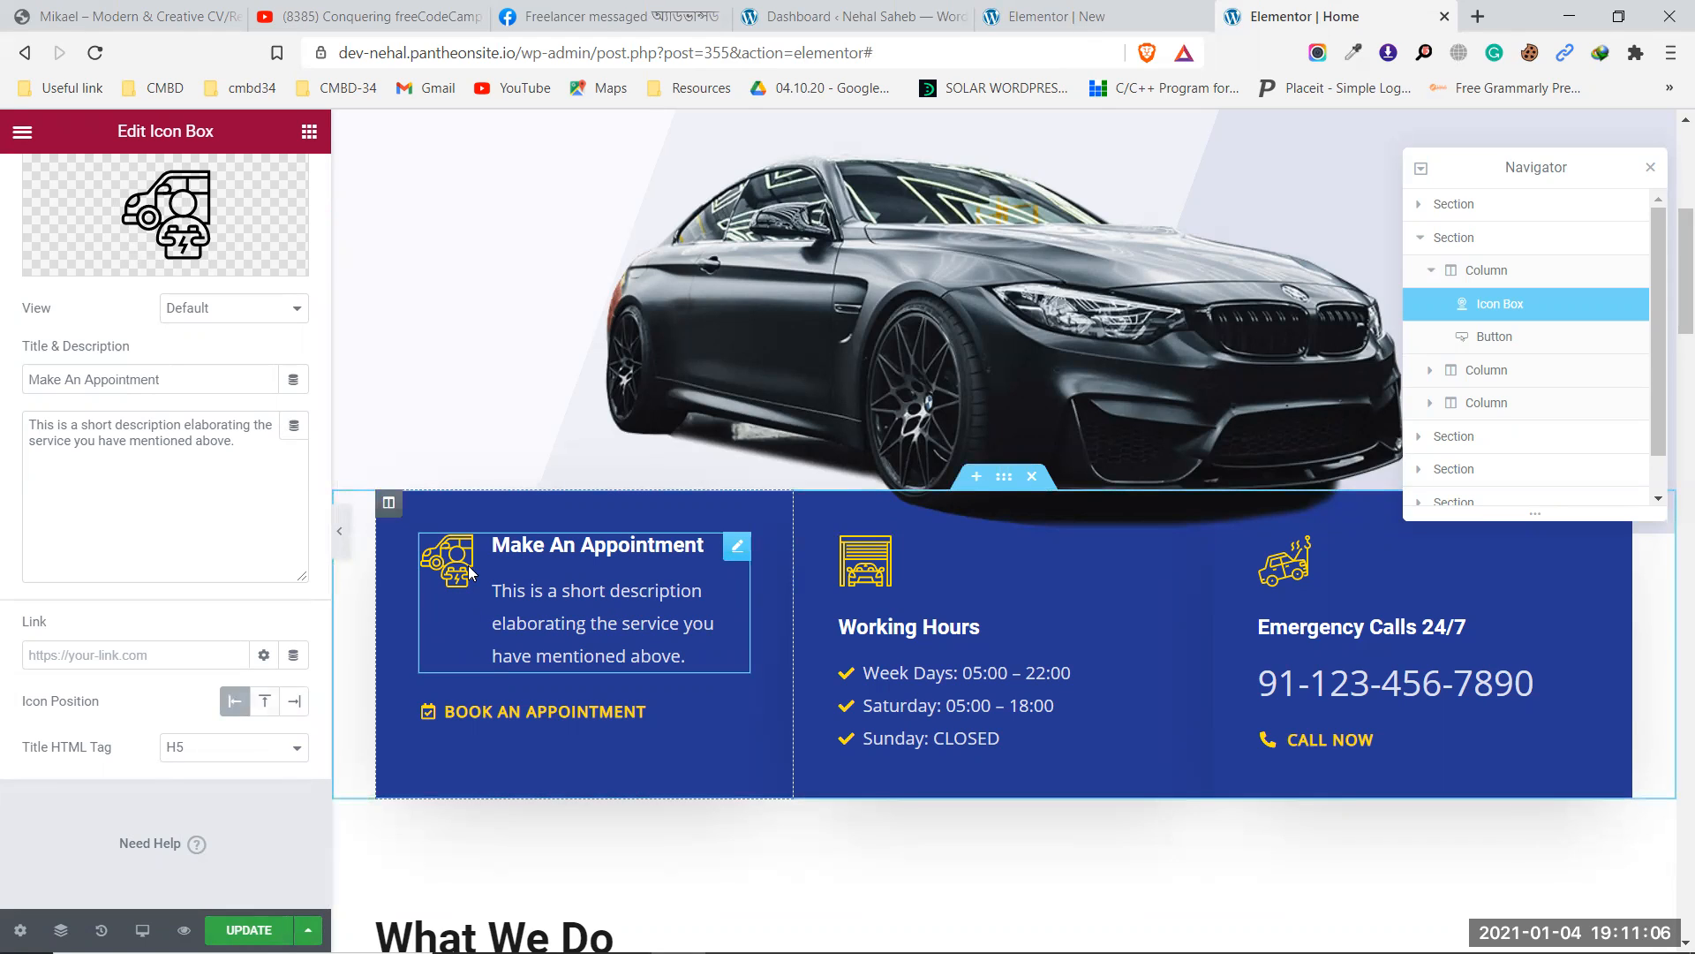
{"action": "left_click", "coordinate": [97, 654]}
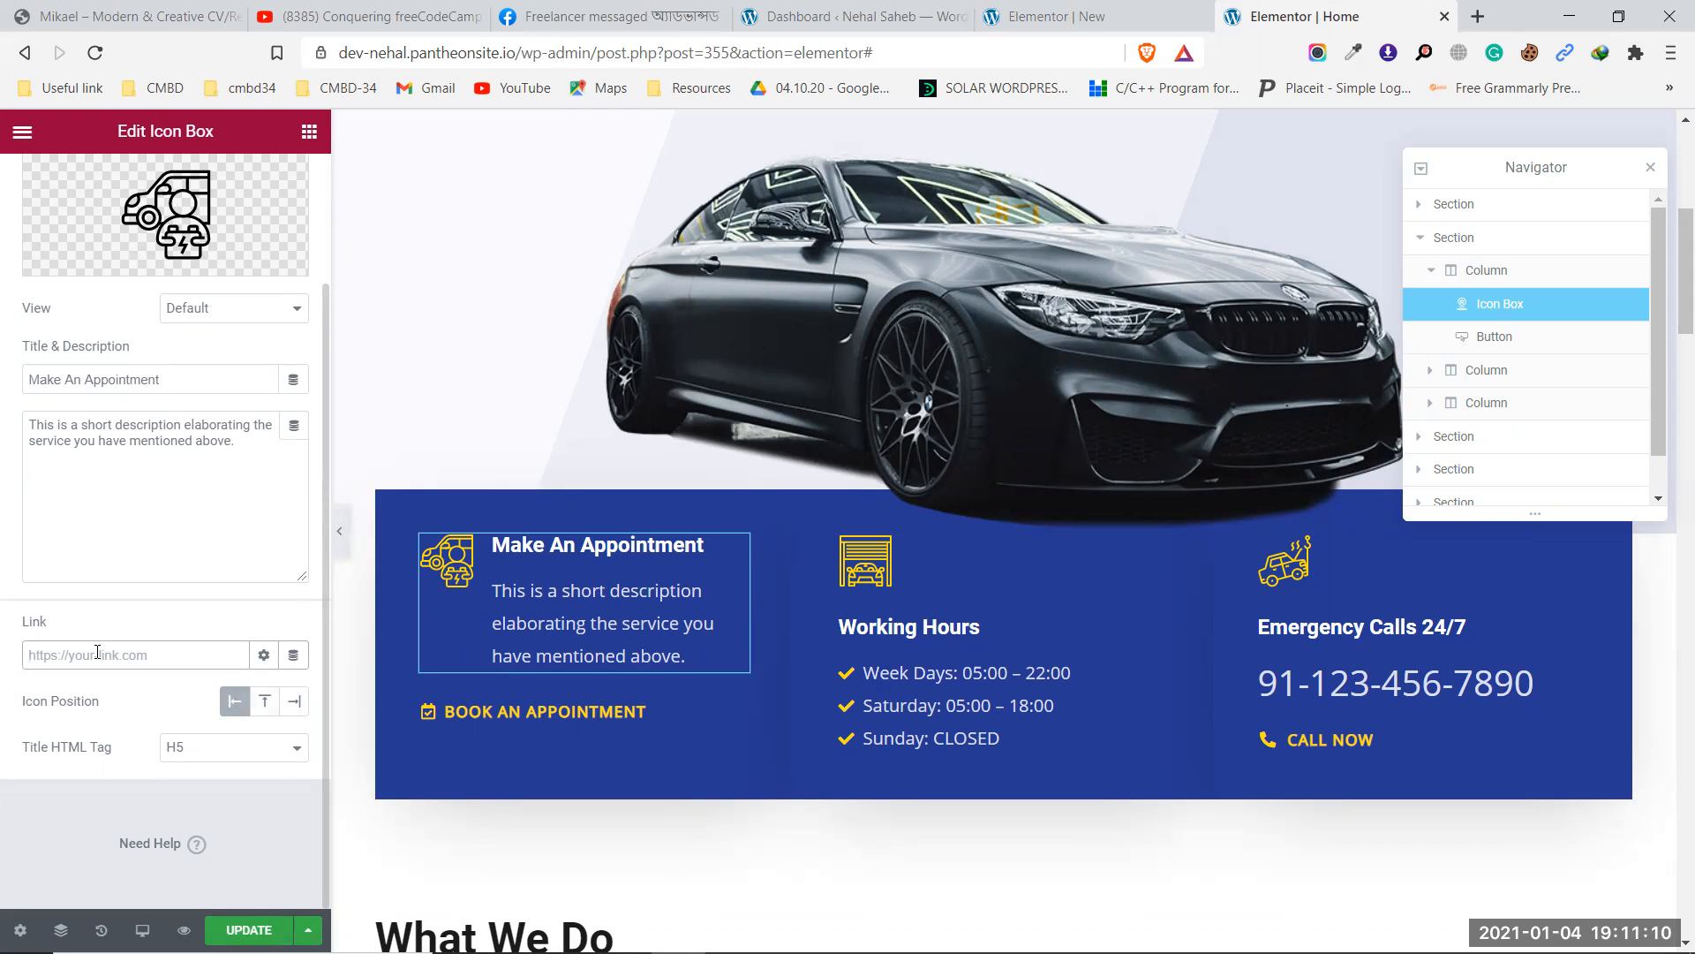
{"action": "left_click", "coordinate": [264, 706]}
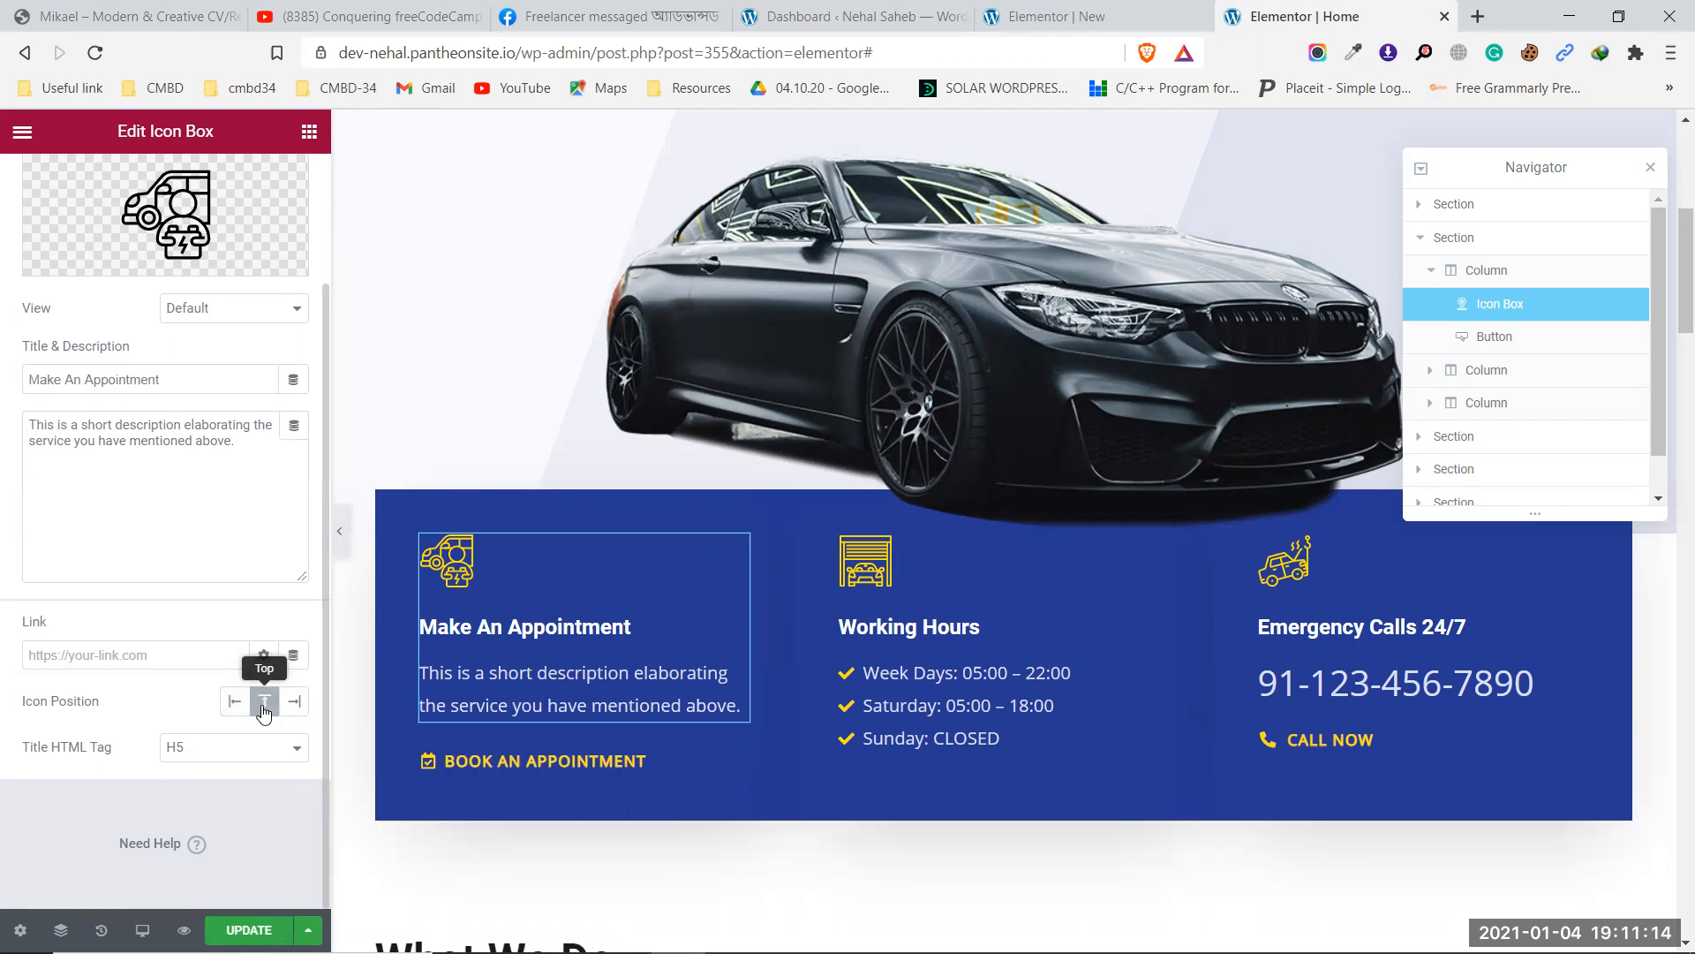
Copy the short description text from the Home page's Icon Box and replace the New page Icon Box's placeholder description with it.
{"action": "left_click", "coordinate": [204, 477]}
{"action": "key", "text": "ctrl+a"}
{"action": "key", "text": "ctrl+c"}
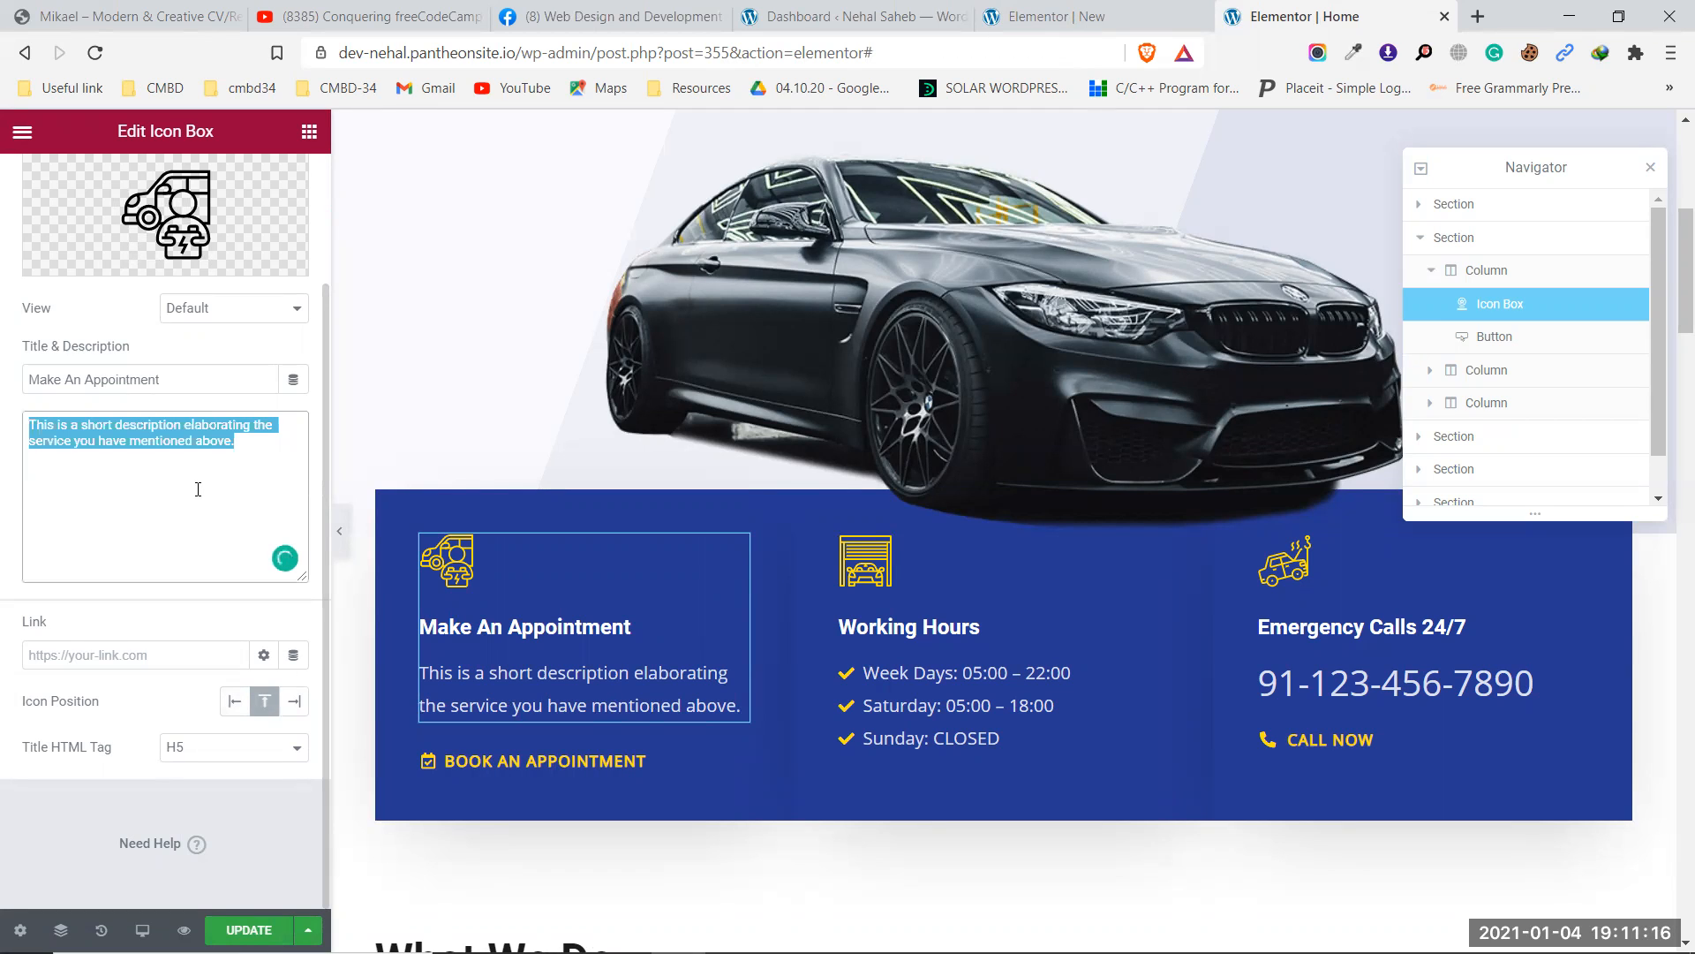
{"action": "left_click", "coordinate": [1051, 16]}
{"action": "left_click", "coordinate": [97, 468]}
{"action": "key", "text": "ctrl+a"}
{"action": "key", "text": "ctrl+v"}
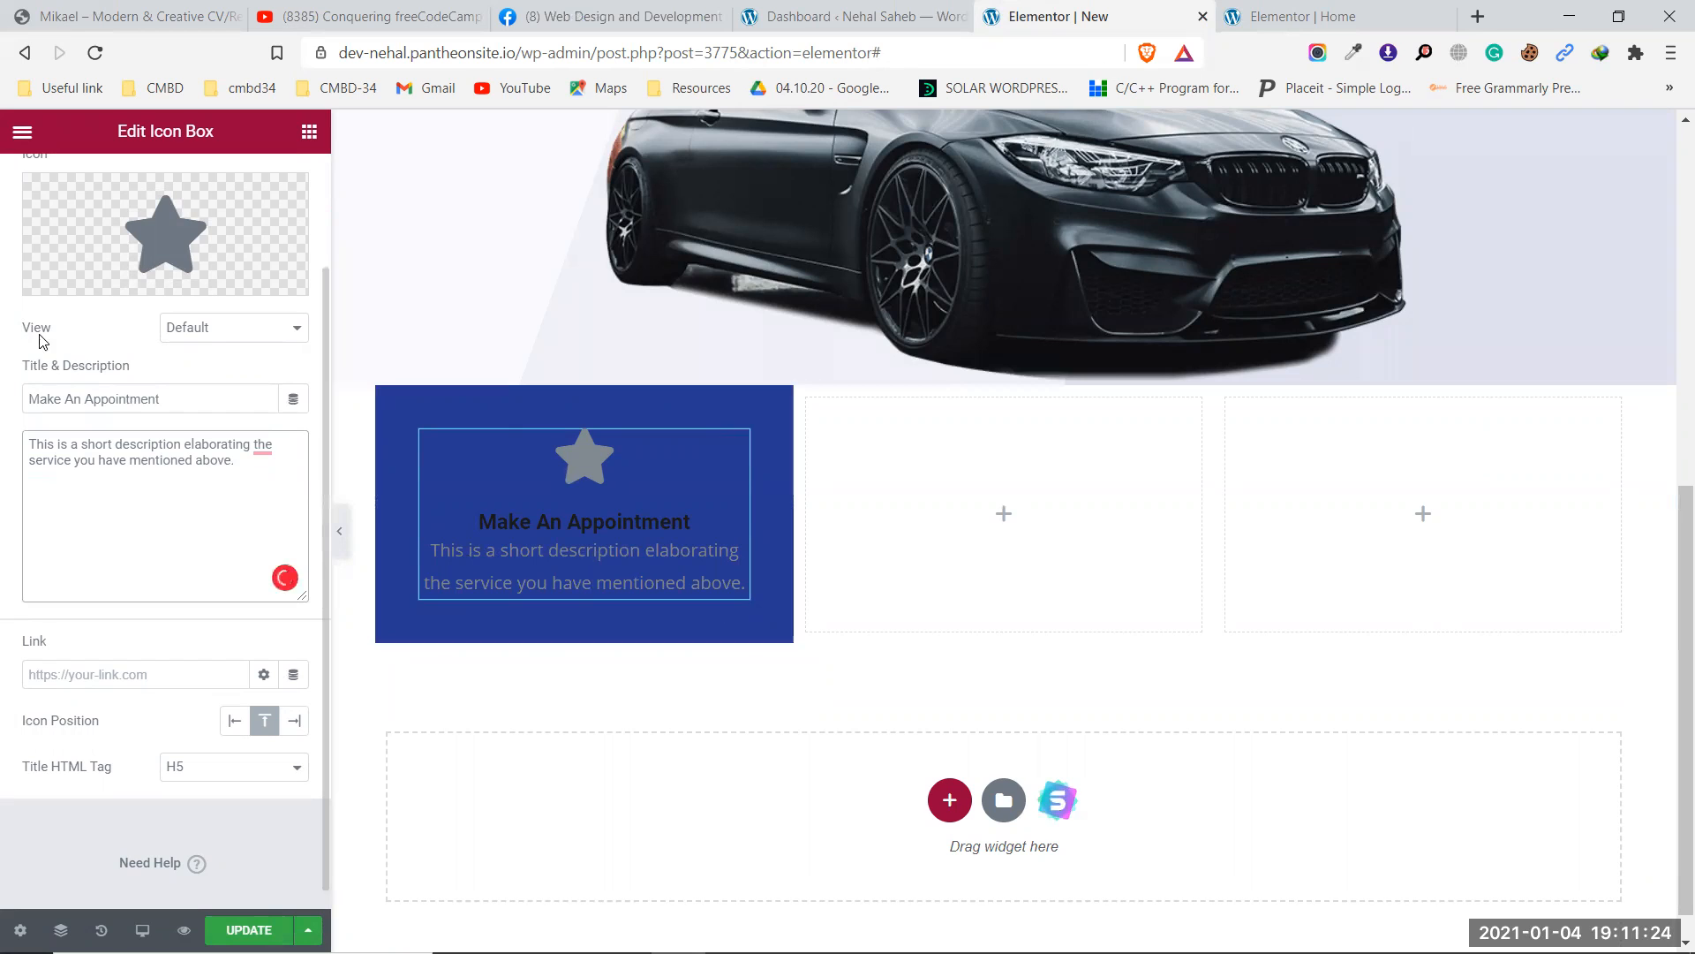
Try the Stacked view with a Square shape and the Framed view on the Icon Box, and restore the Default view.
{"action": "left_click", "coordinate": [234, 329]}
{"action": "left_click", "coordinate": [224, 358]}
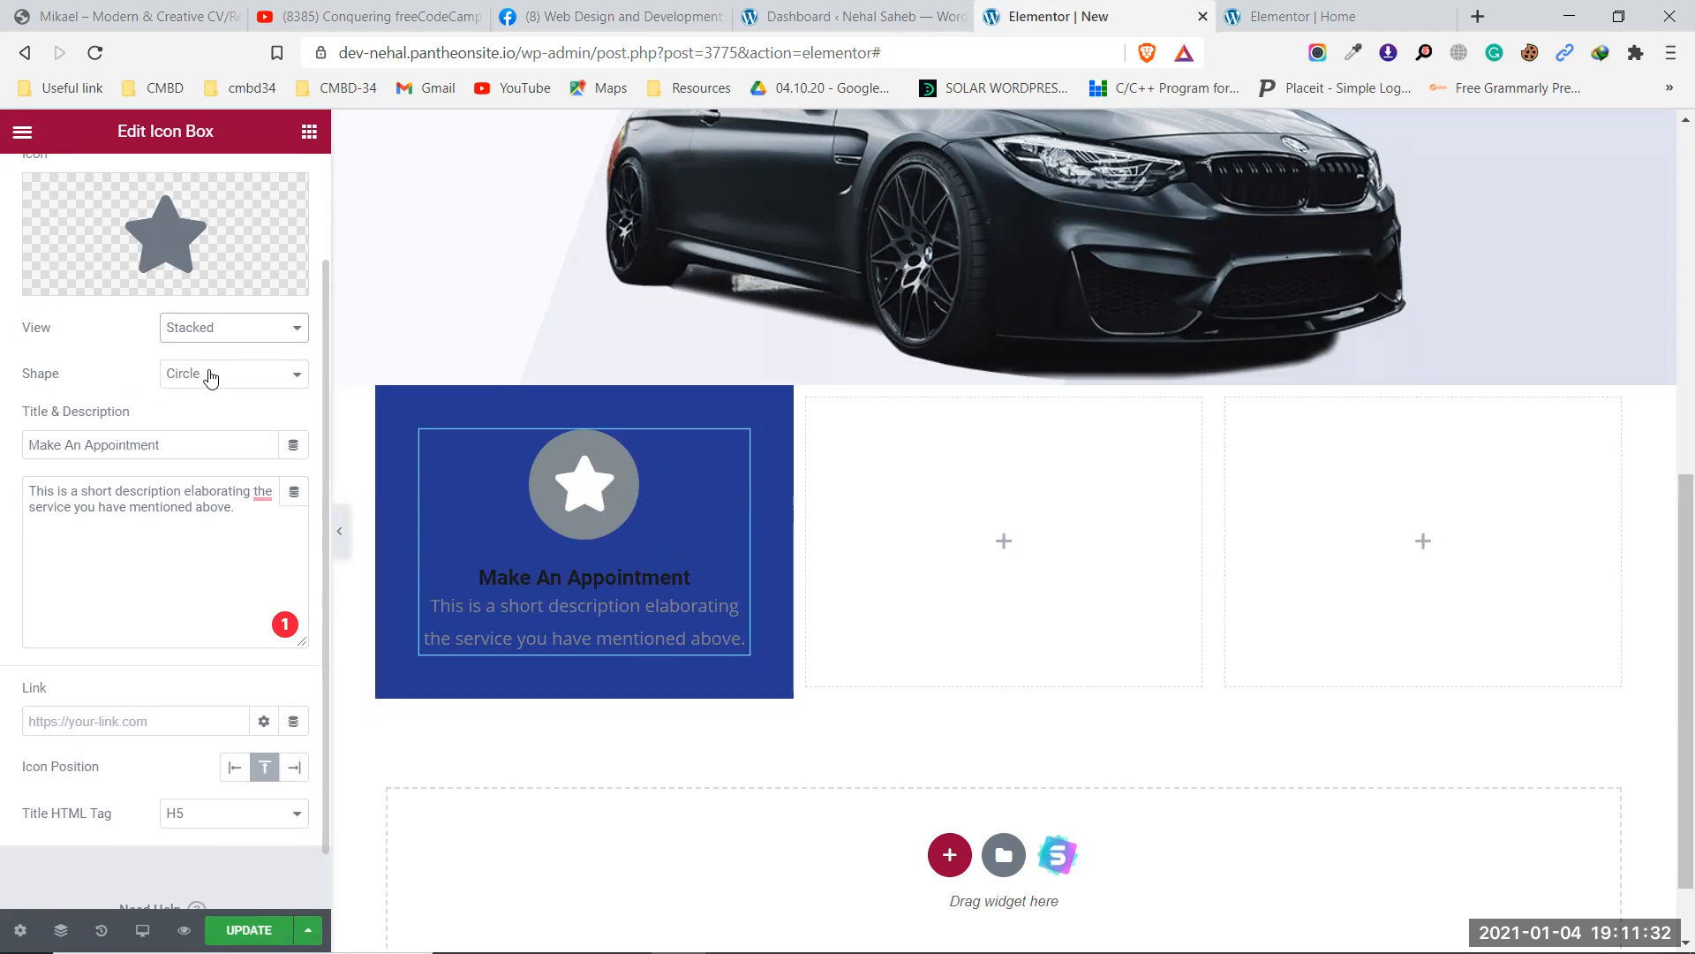
{"action": "left_click", "coordinate": [212, 378]}
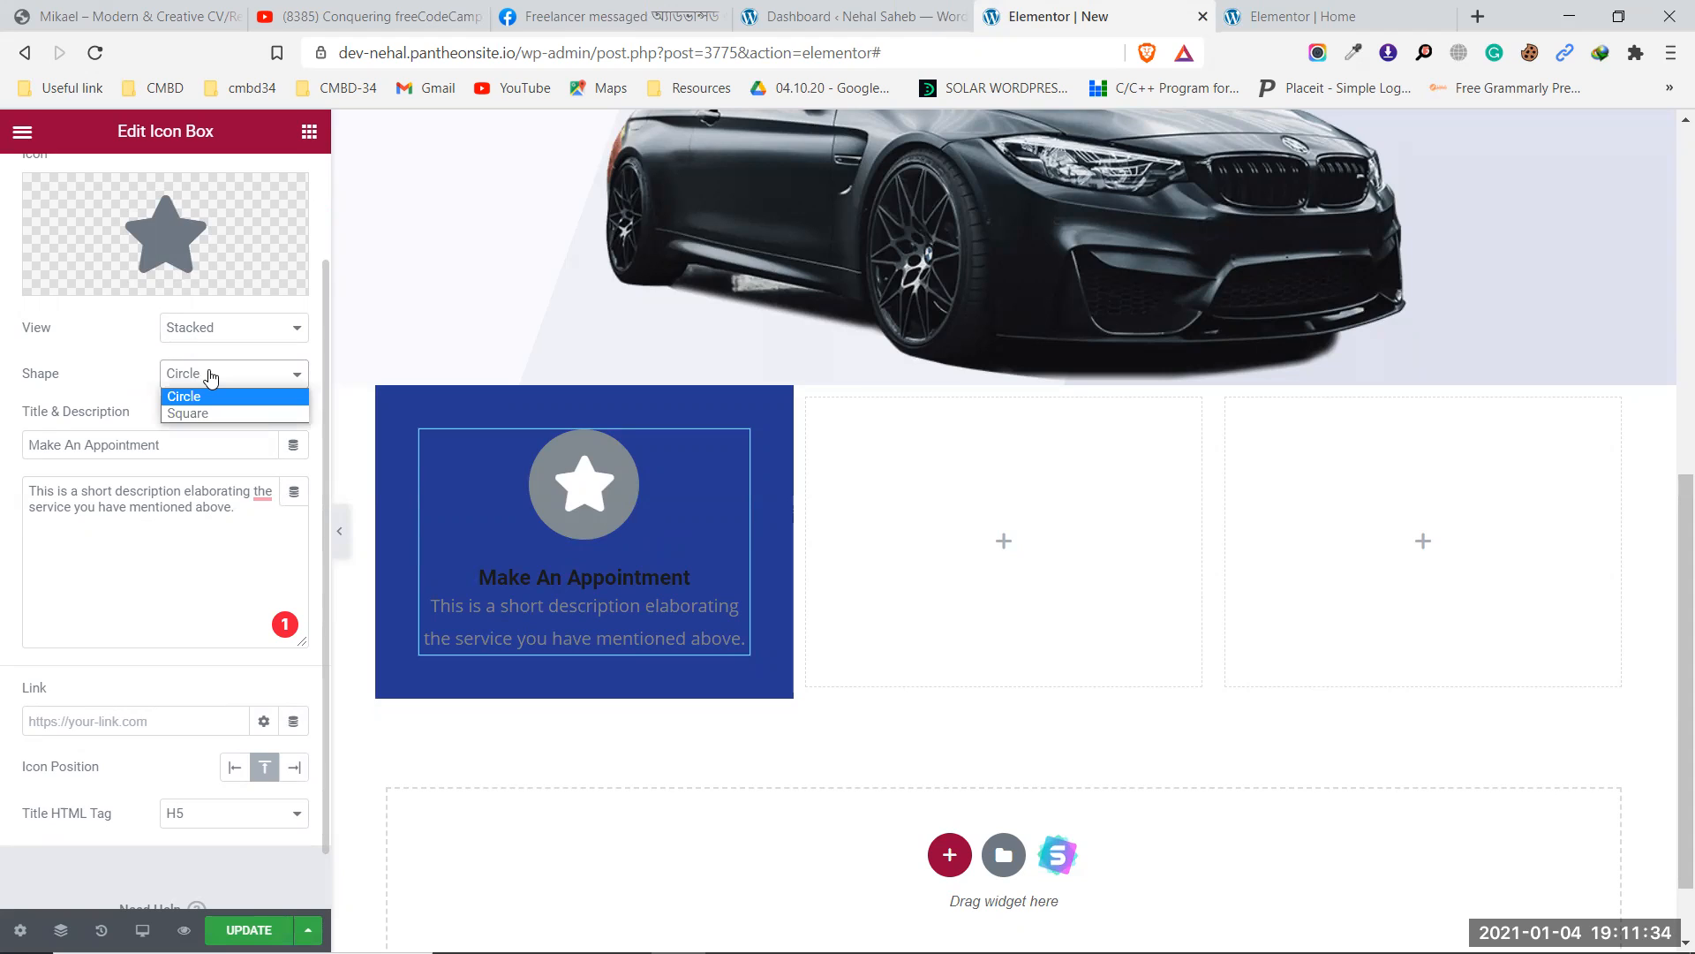
{"action": "left_click", "coordinate": [211, 414]}
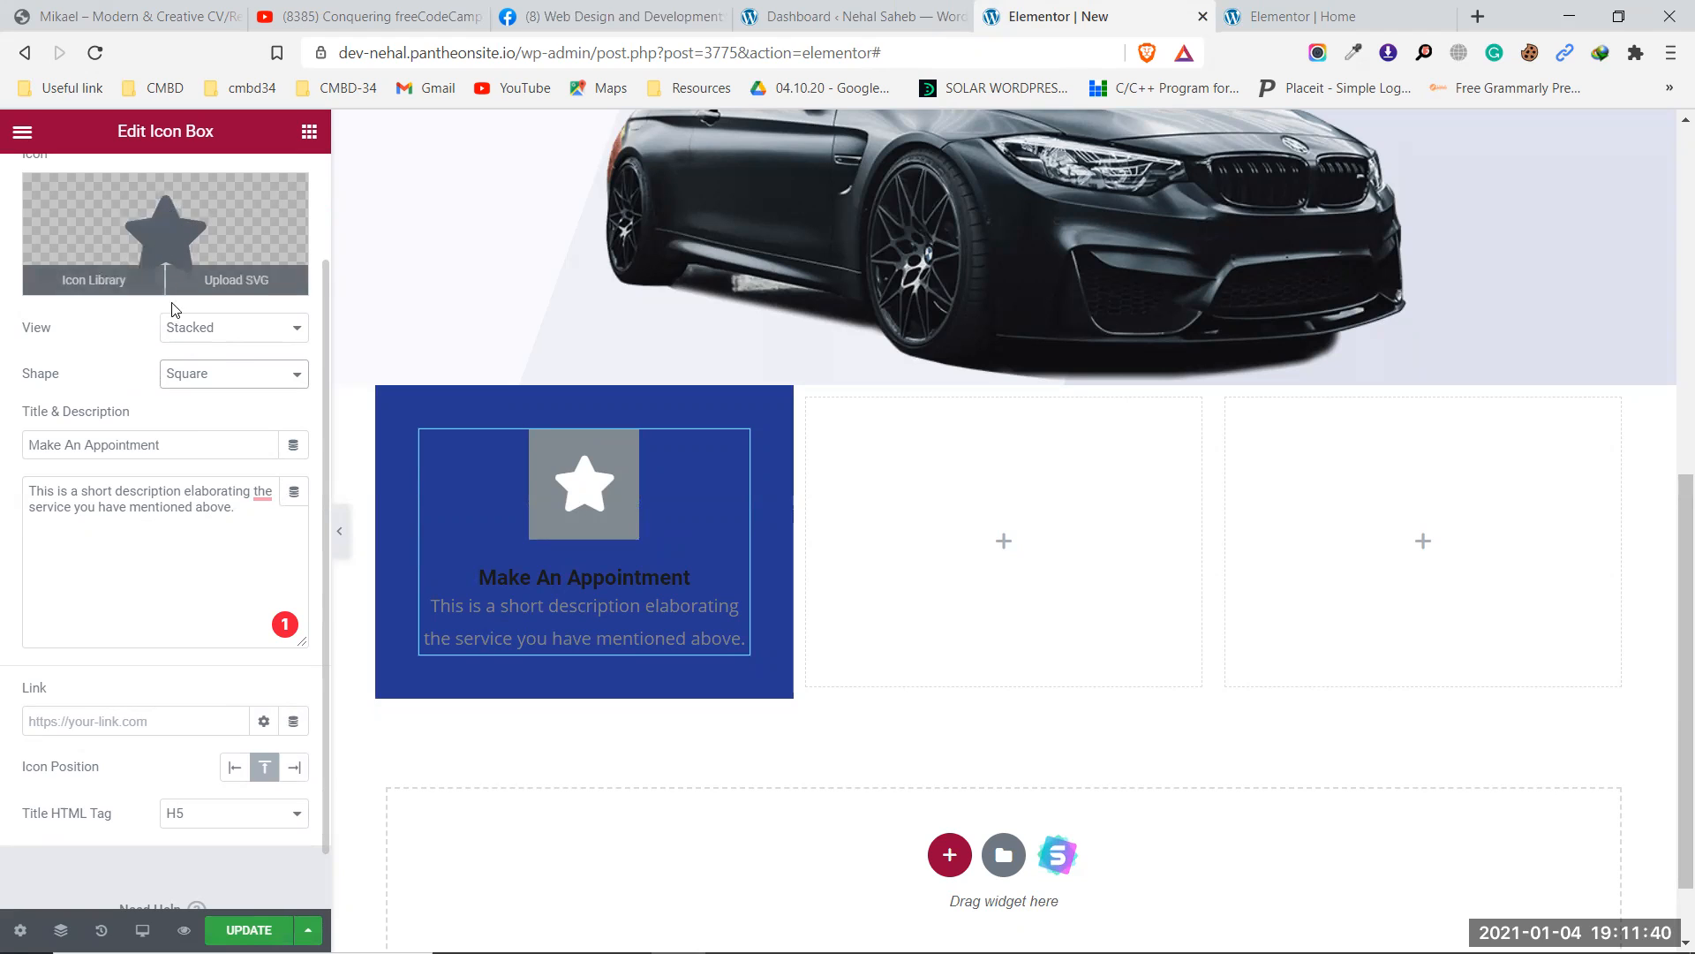
{"action": "left_click", "coordinate": [221, 329]}
{"action": "left_click", "coordinate": [204, 384]}
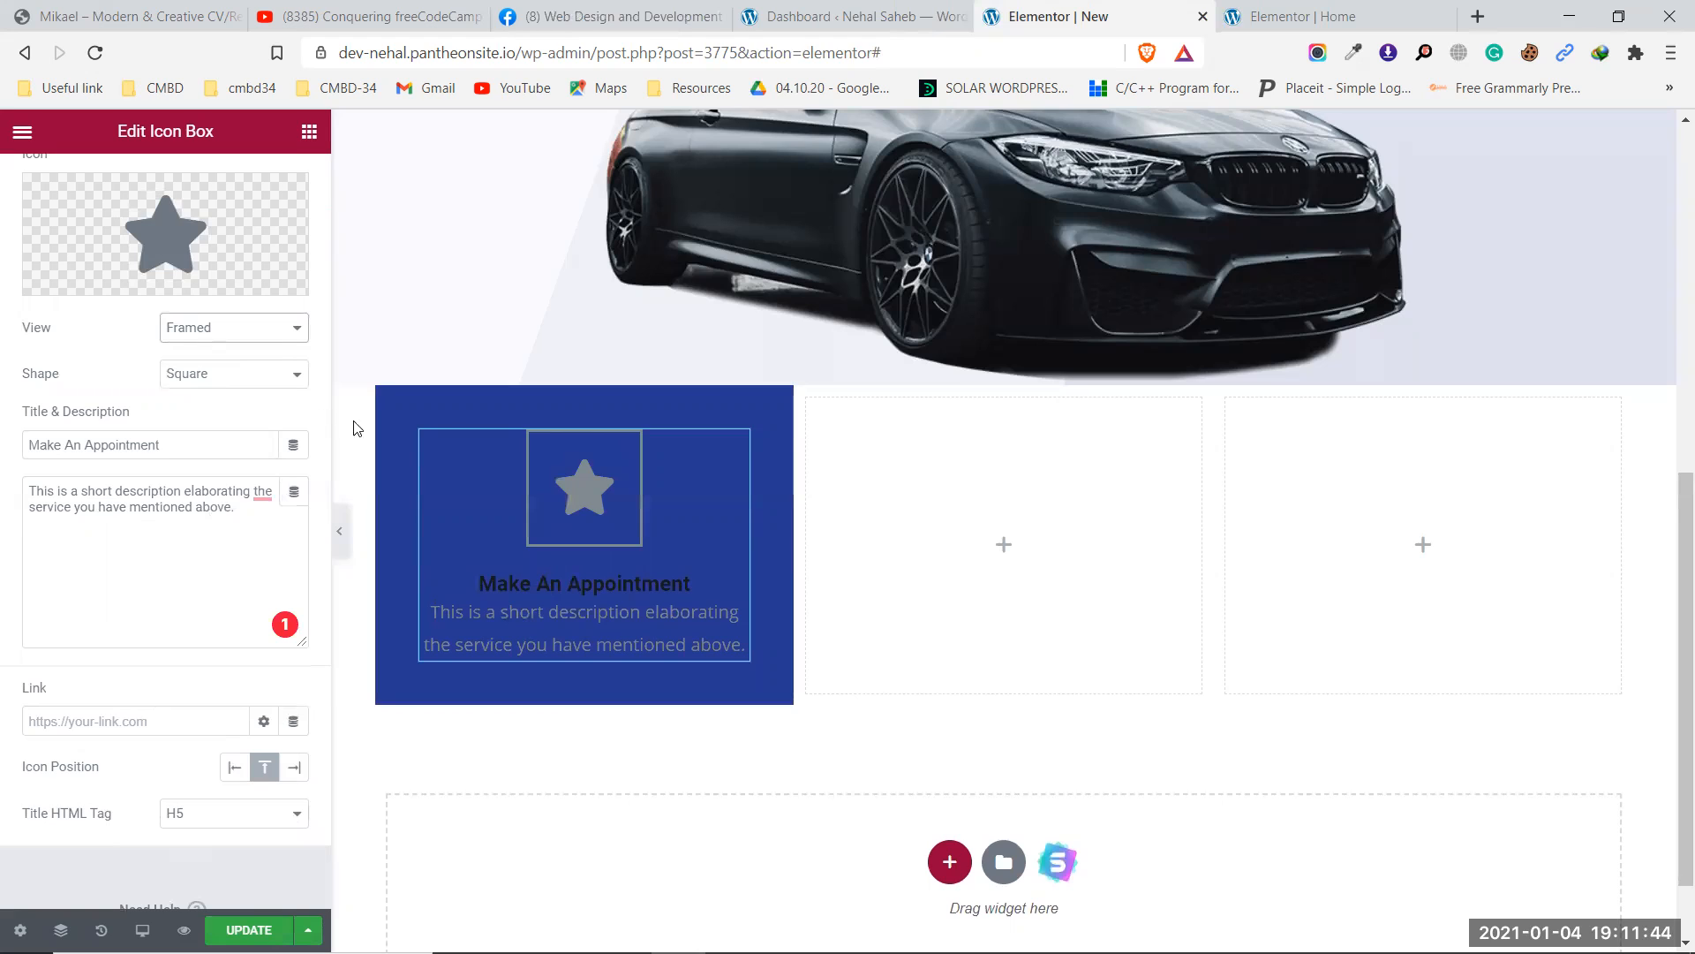
{"action": "left_click", "coordinate": [227, 330]}
{"action": "left_click", "coordinate": [221, 351]}
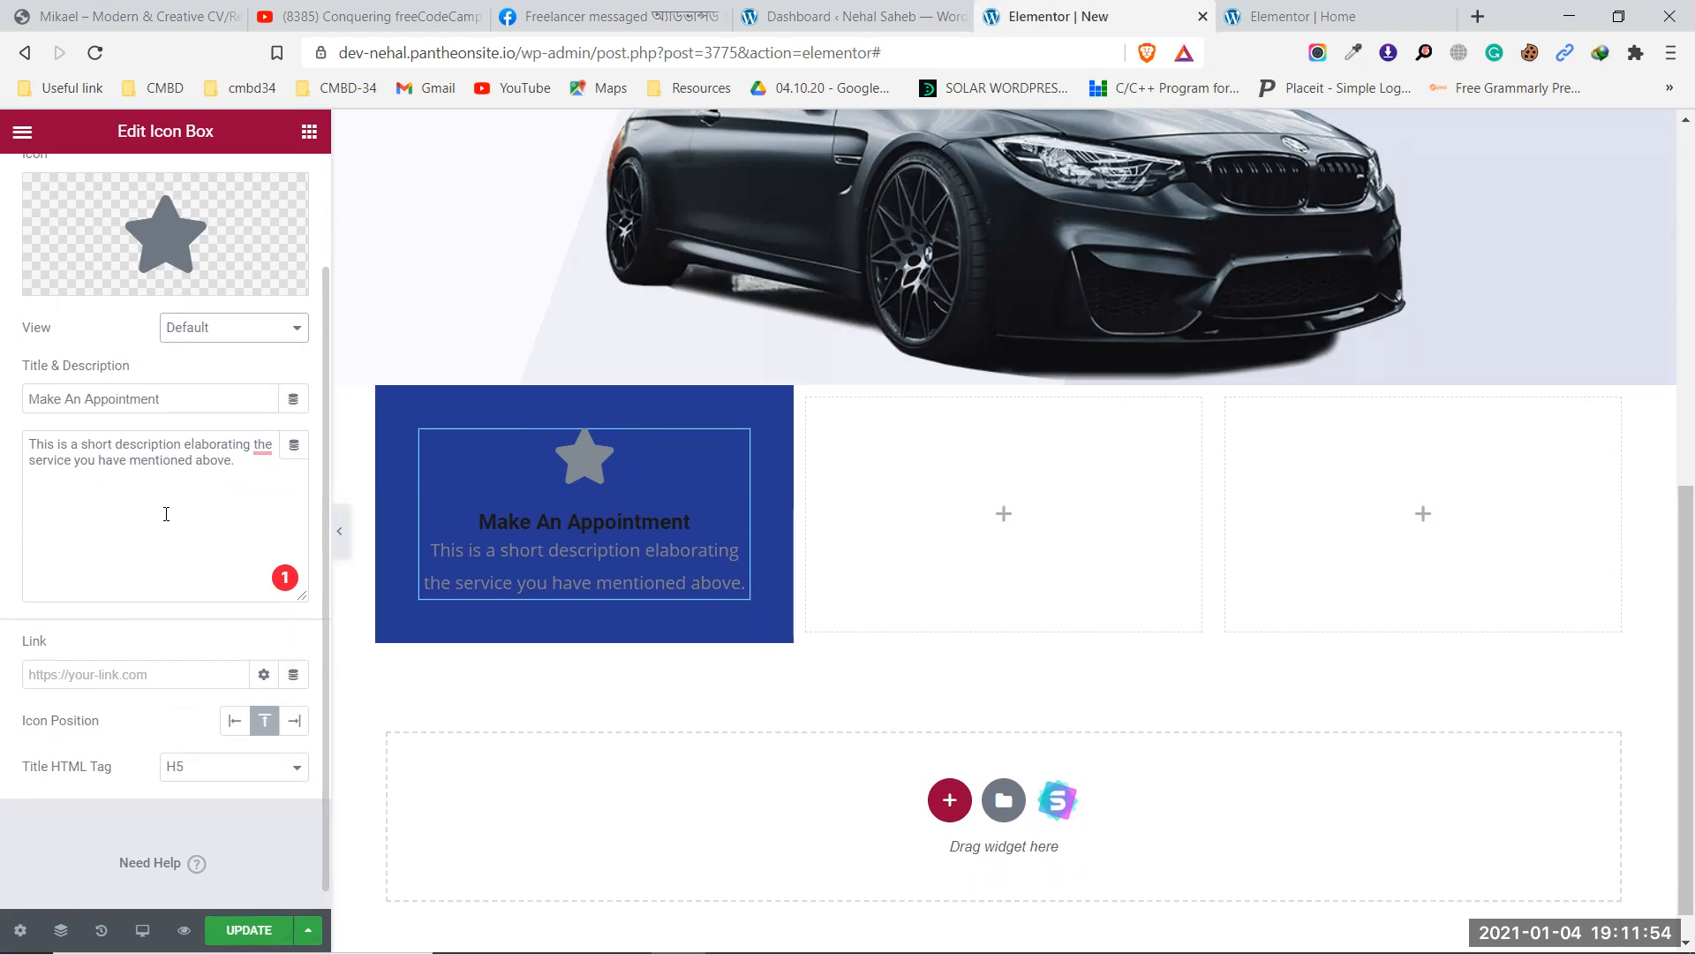
On the Home page, open the Make An Appointment Icon Box's icon styling and copy its primary color #FFDE00.
{"action": "scroll", "coordinate": [174, 517], "scroll_direction": "up", "scroll_amount": 2}
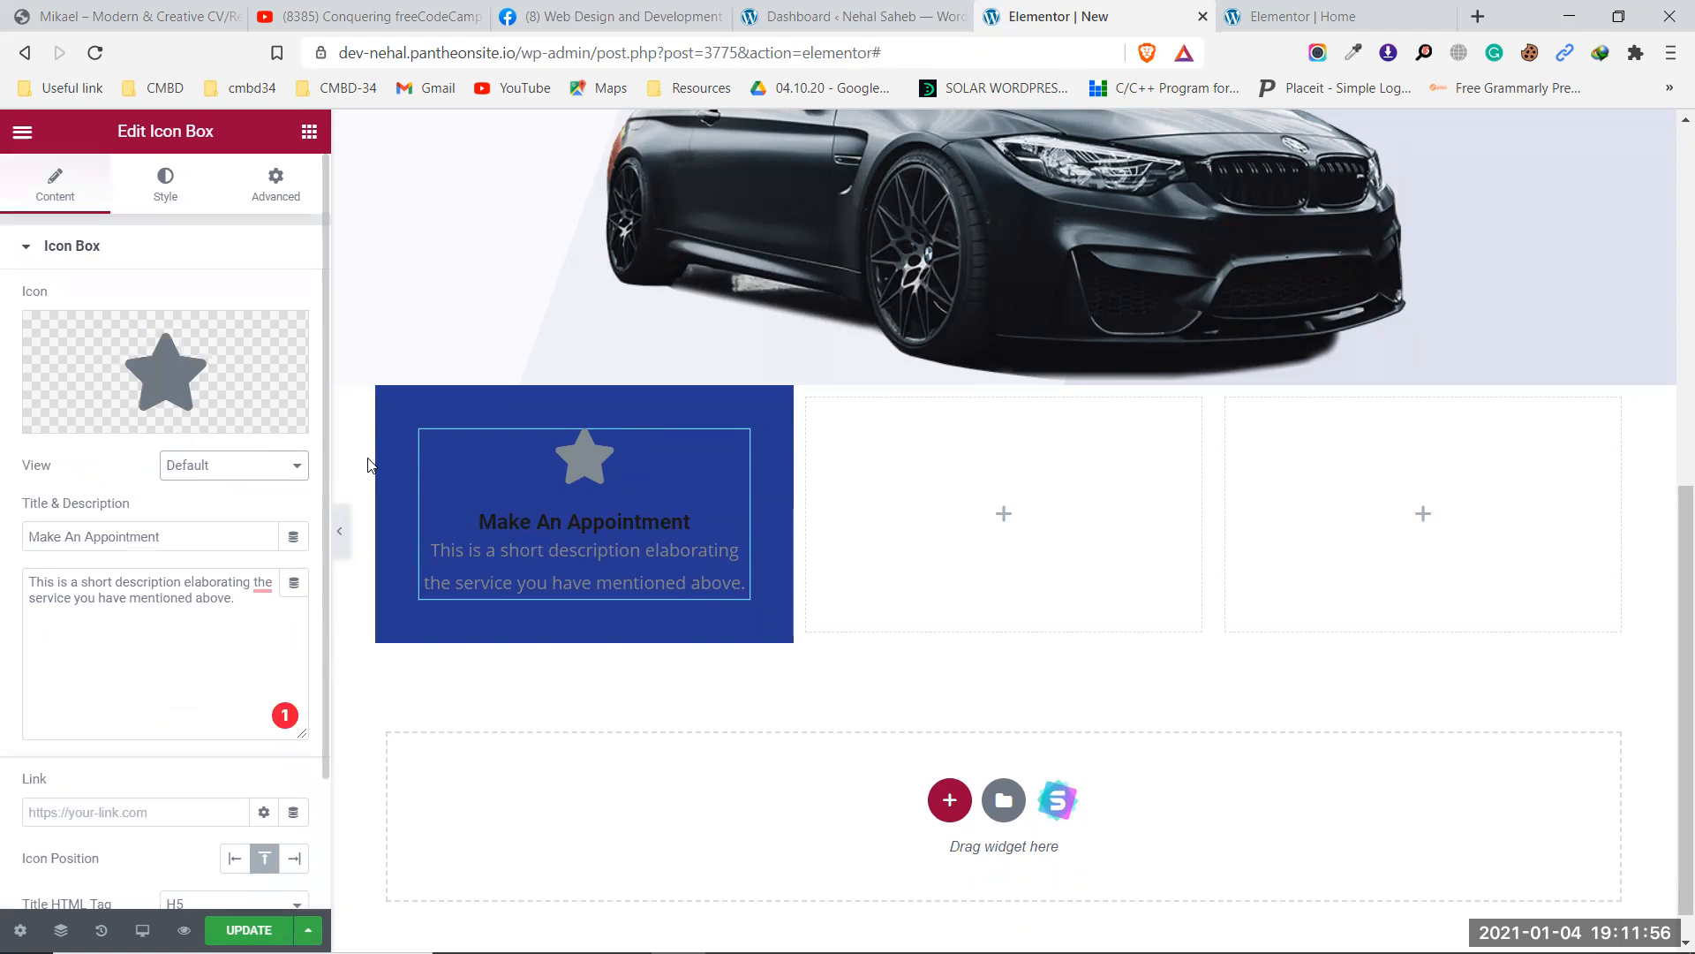
{"action": "key", "text": "ctrl+Tab"}
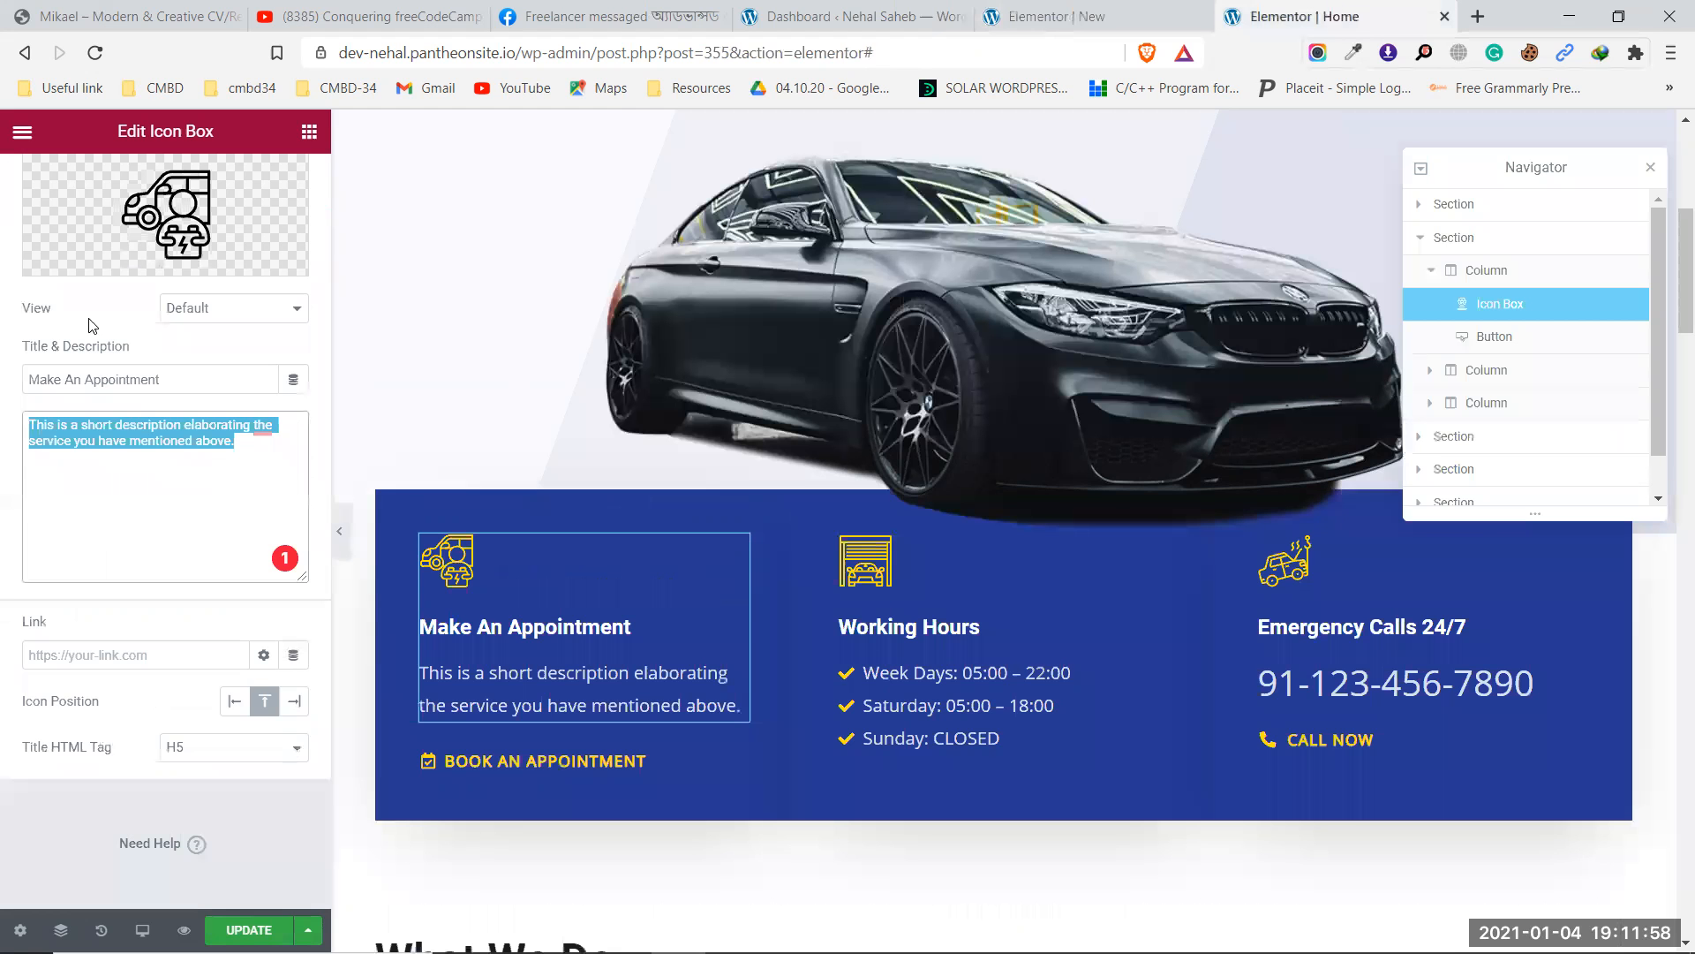
{"action": "scroll", "coordinate": [91, 325], "scroll_direction": "up", "scroll_amount": 2}
{"action": "left_click", "coordinate": [144, 194]}
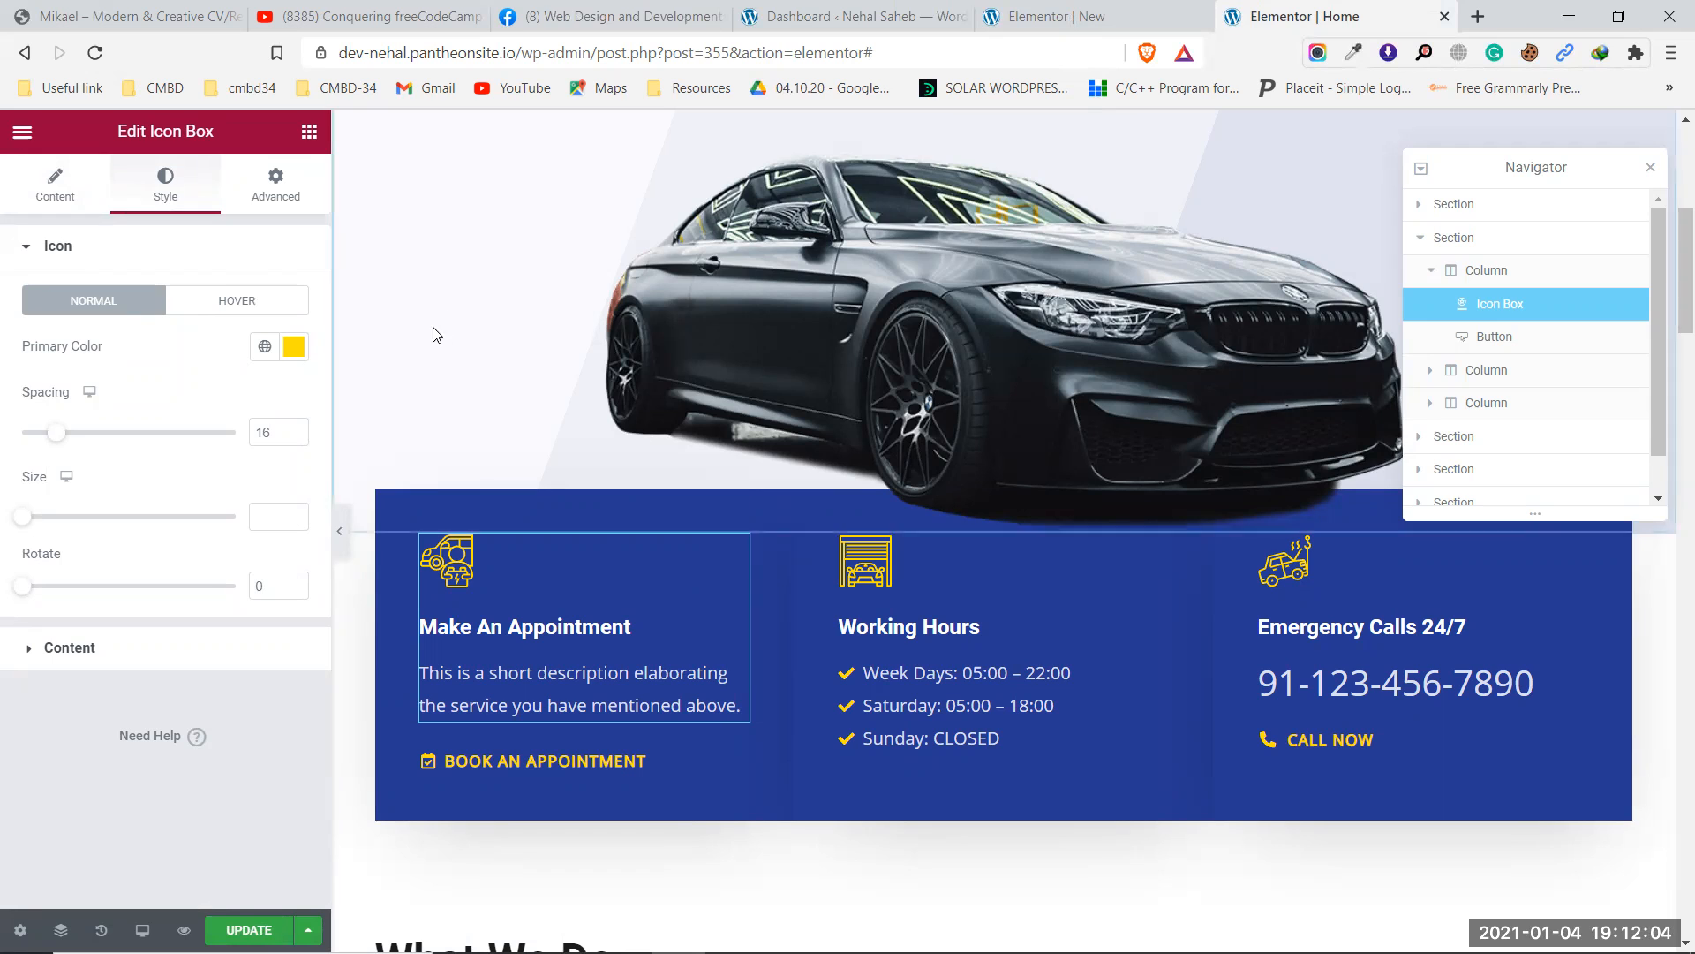
{"action": "left_click", "coordinate": [294, 347]}
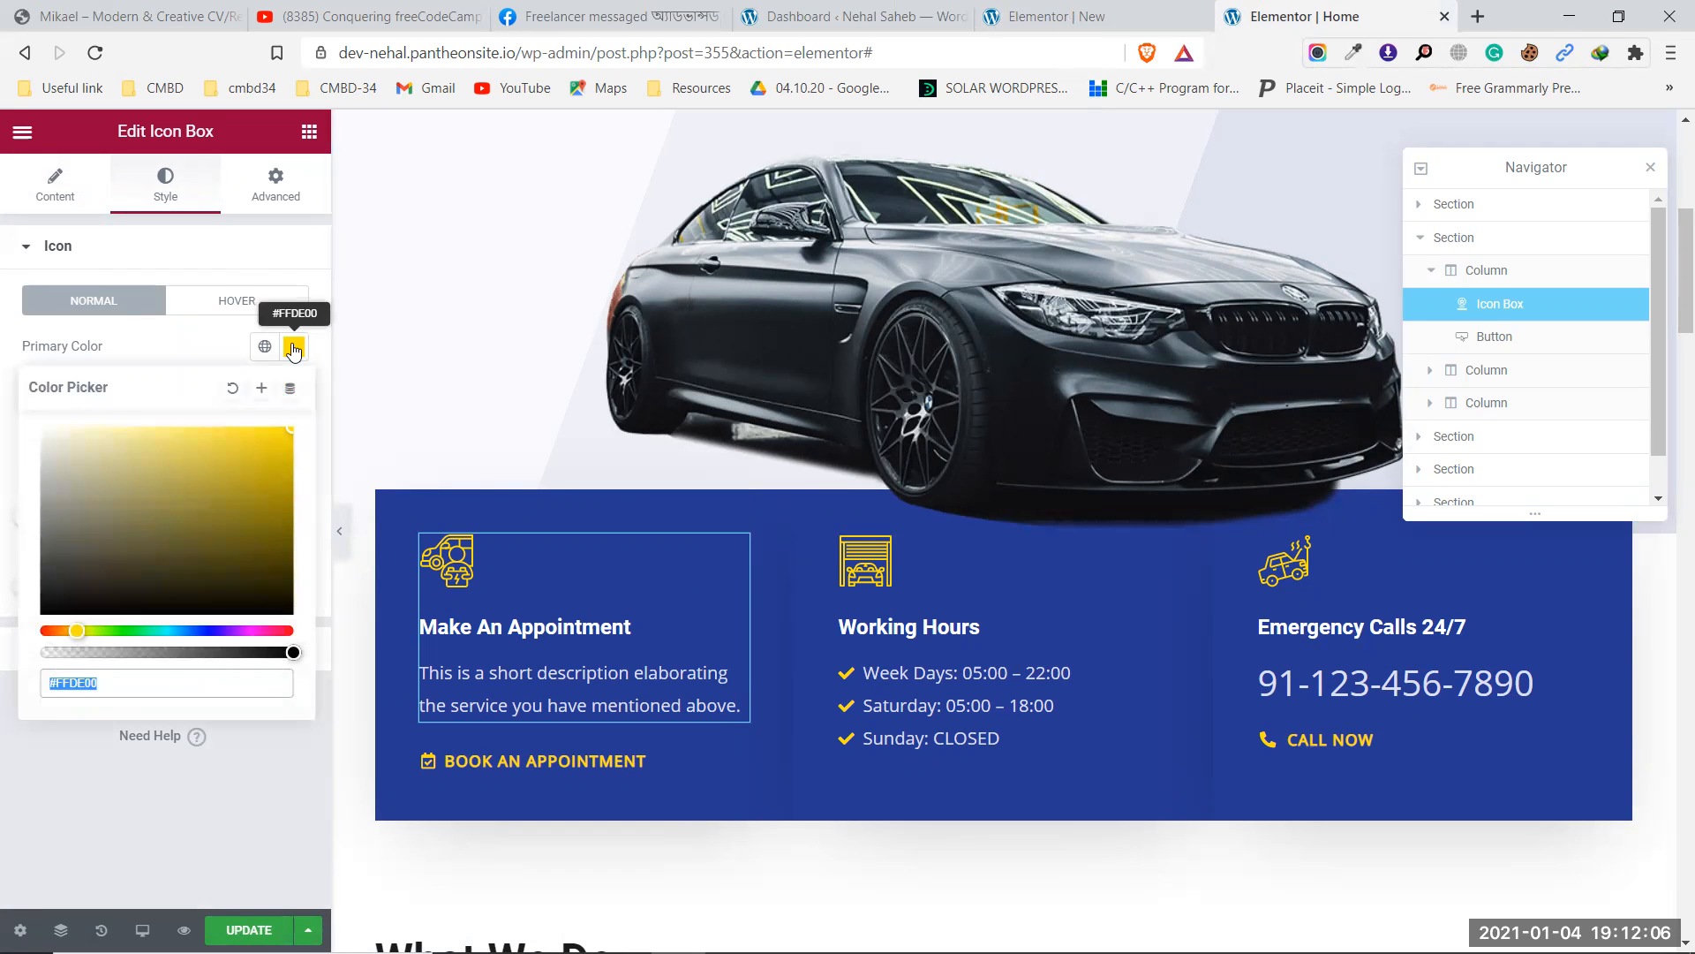
{"action": "left_click", "coordinate": [294, 347]}
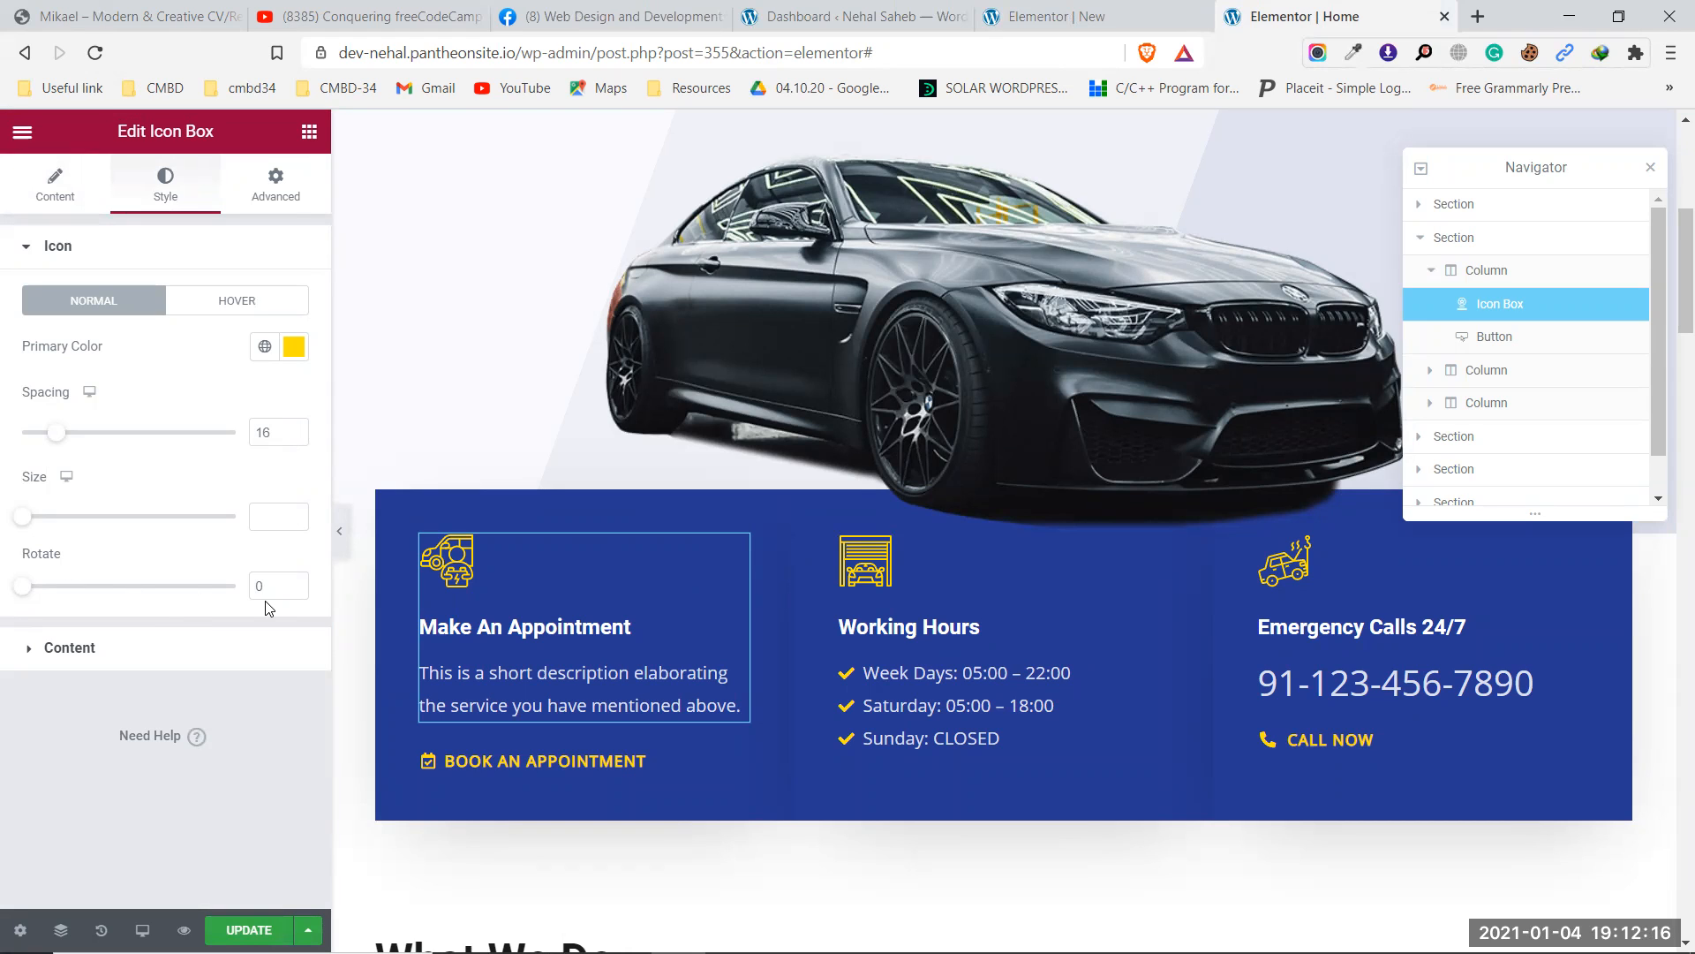
On the New page, set the Icon Box's primary color to #FFDE00 and icon spacing to 16, and update the page.
{"action": "left_click", "coordinate": [1059, 16]}
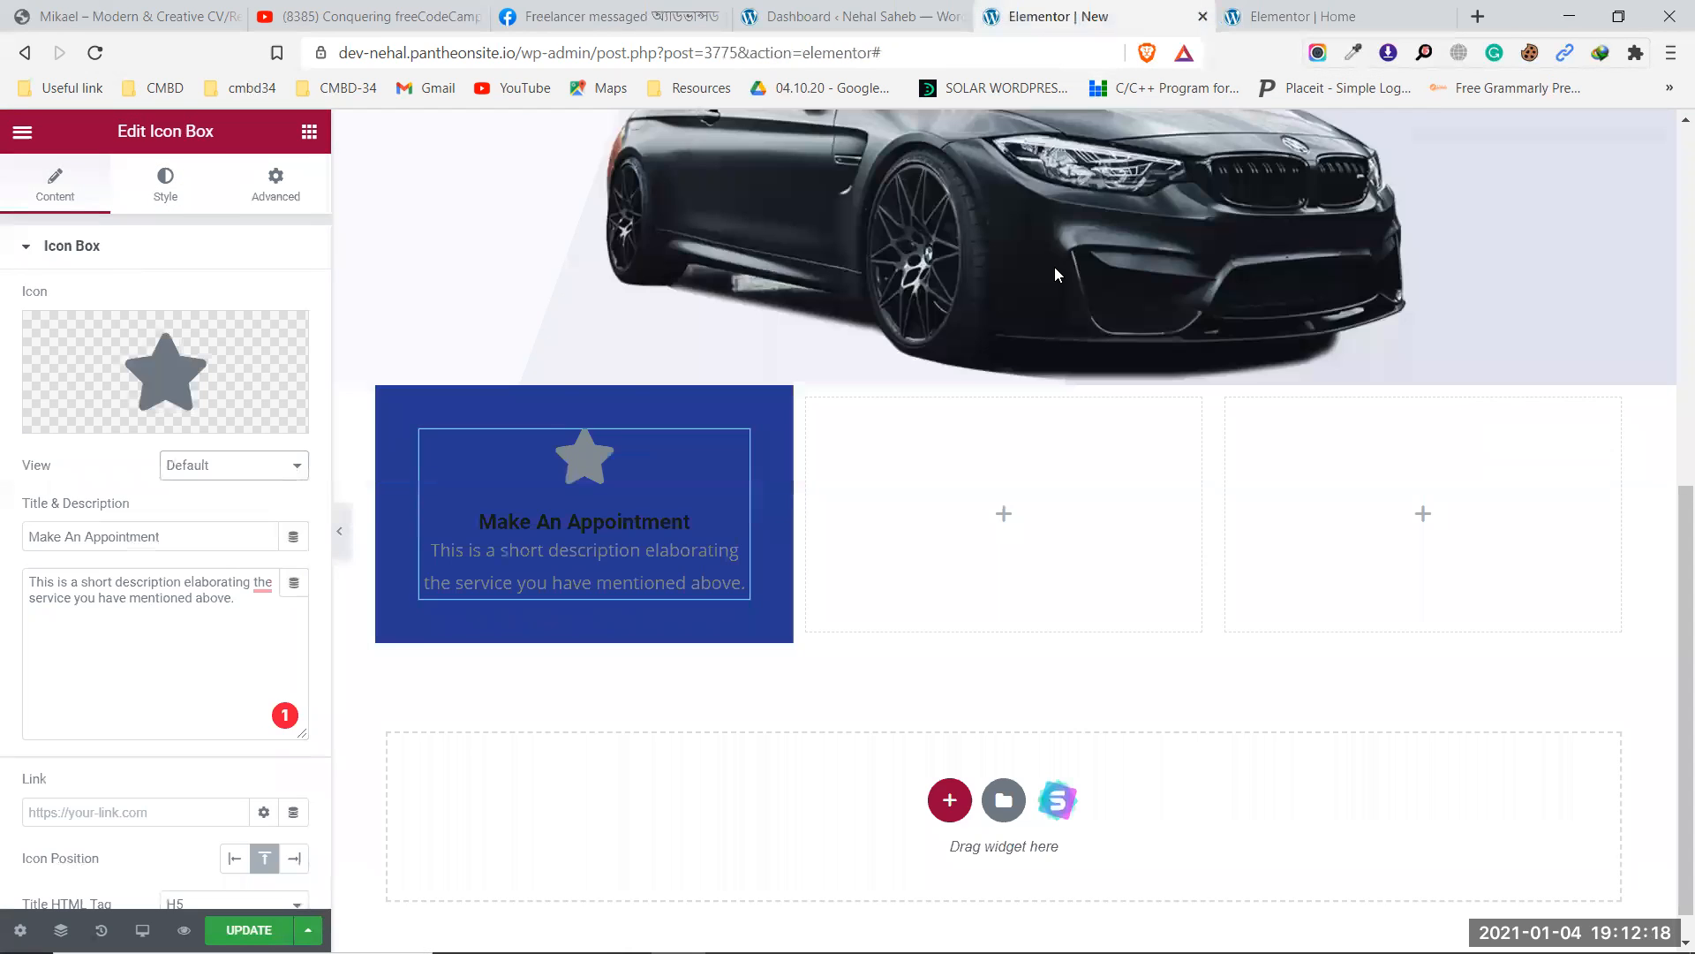
{"action": "left_click", "coordinate": [166, 192]}
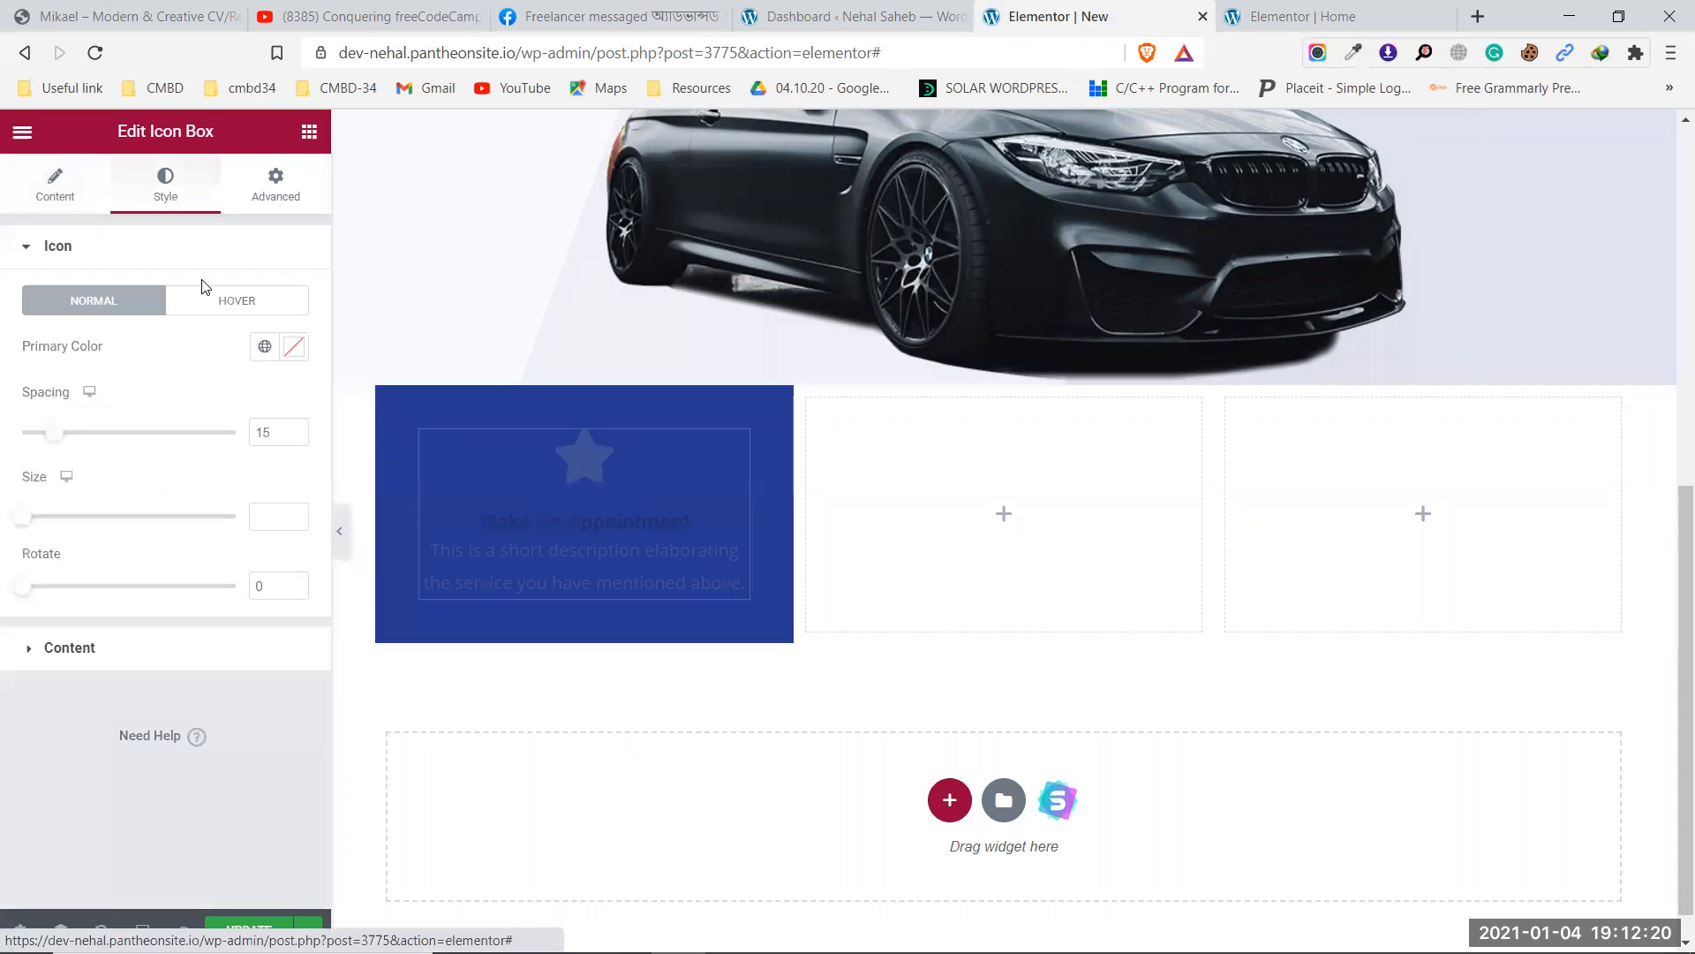
{"action": "left_click", "coordinate": [289, 354]}
{"action": "key", "text": "ctrl+v"}
{"action": "left_click", "coordinate": [288, 354]}
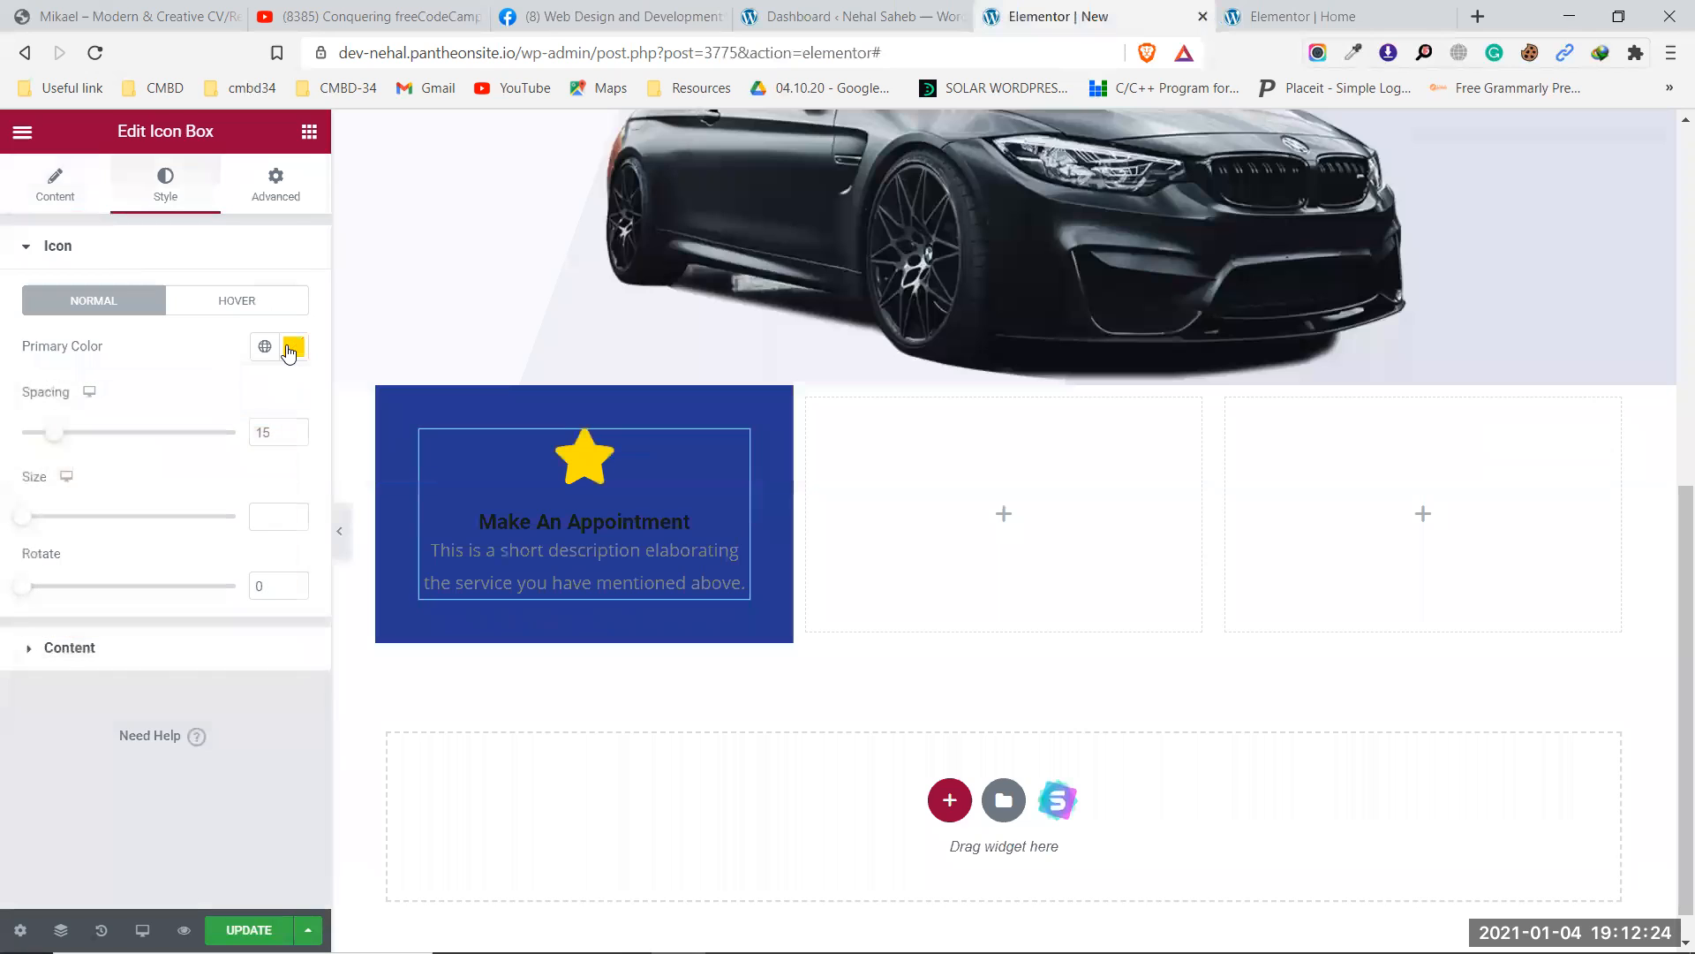
{"action": "left_click", "coordinate": [294, 427]}
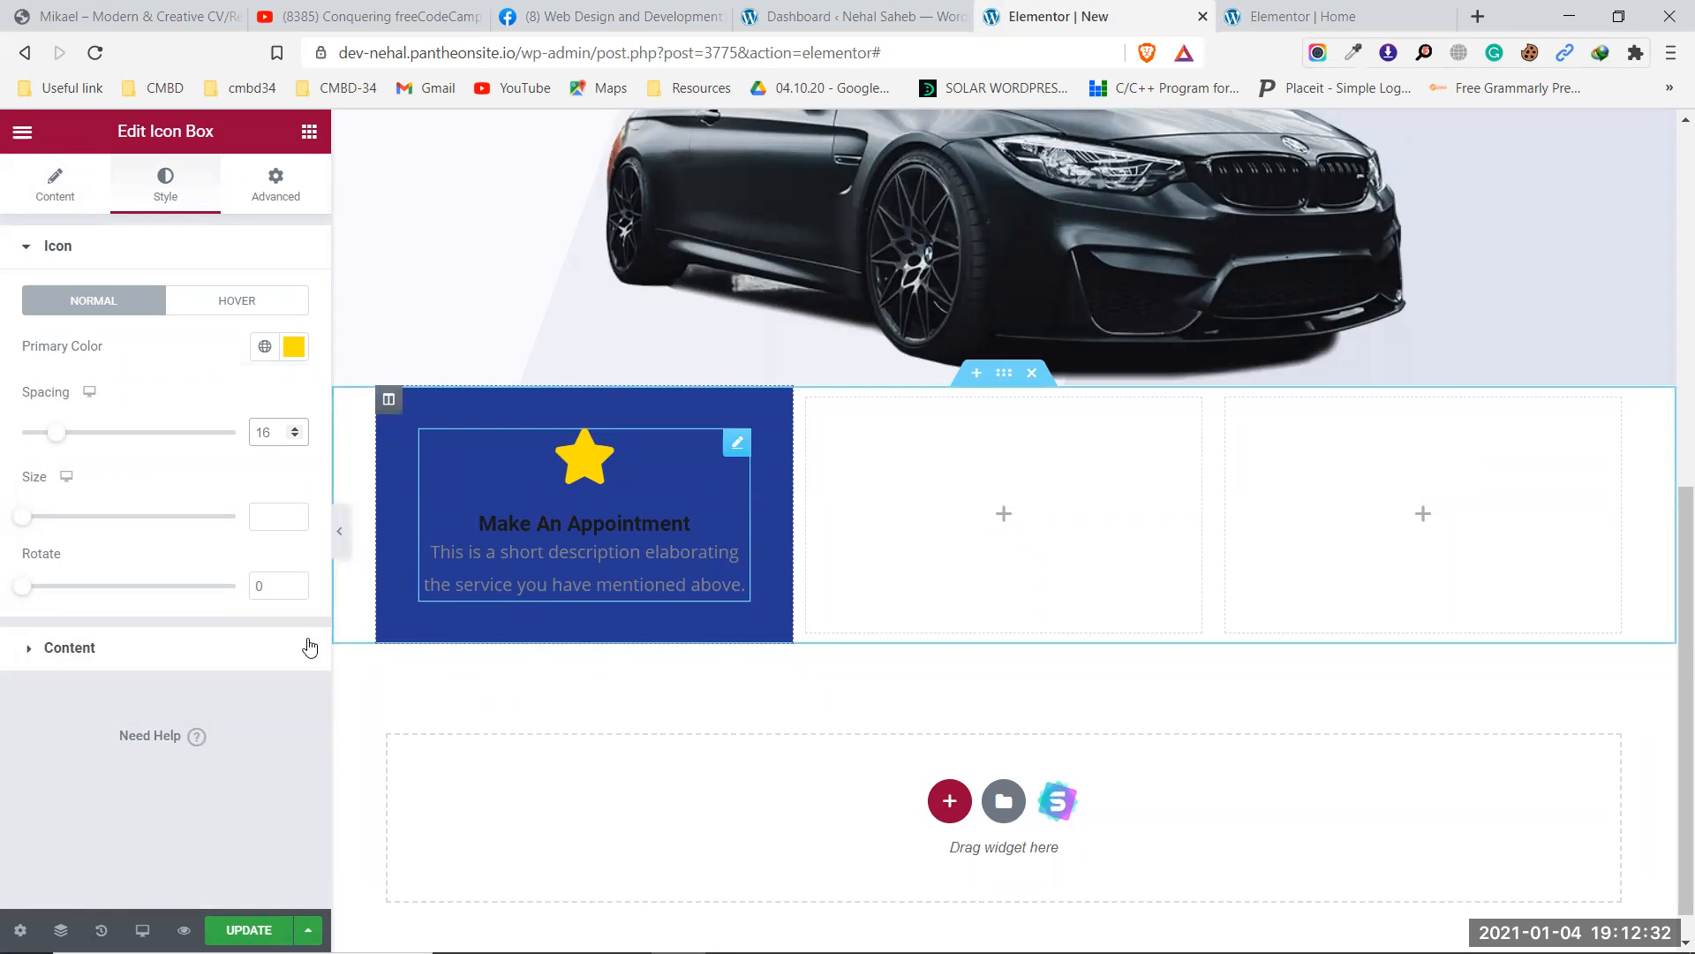
{"action": "left_click", "coordinate": [252, 923]}
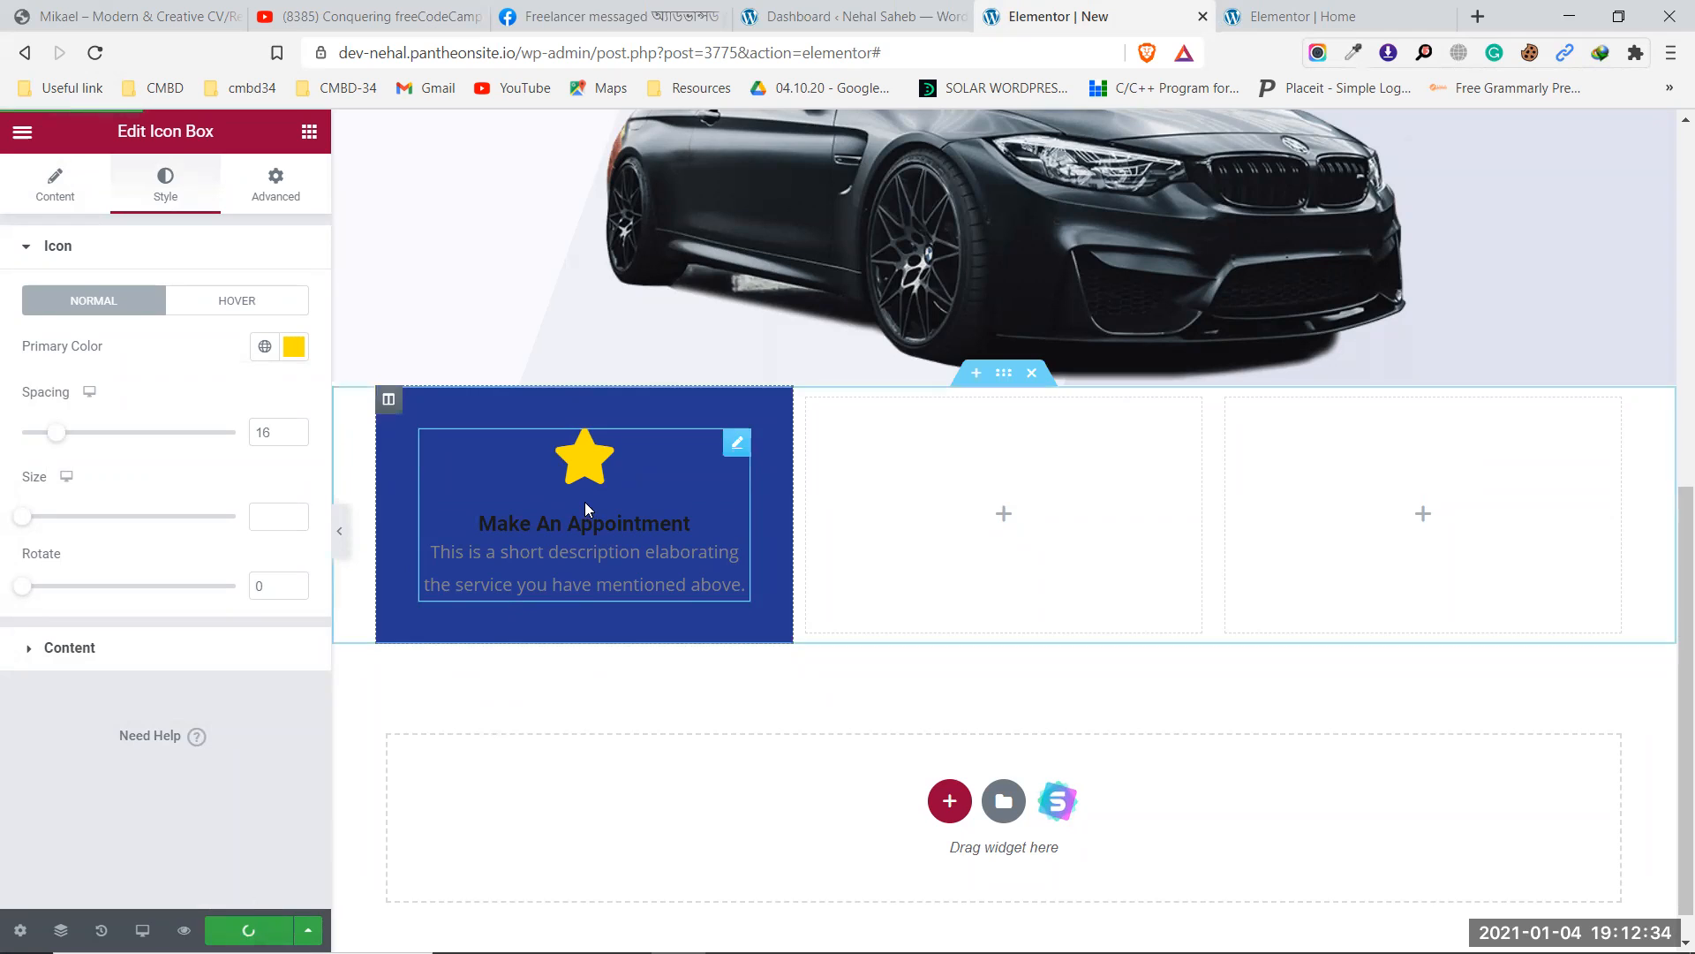
Browse the icon library for an icon to replace the star in the New page's Make An Appointment Icon Box.
{"action": "left_click", "coordinate": [55, 183]}
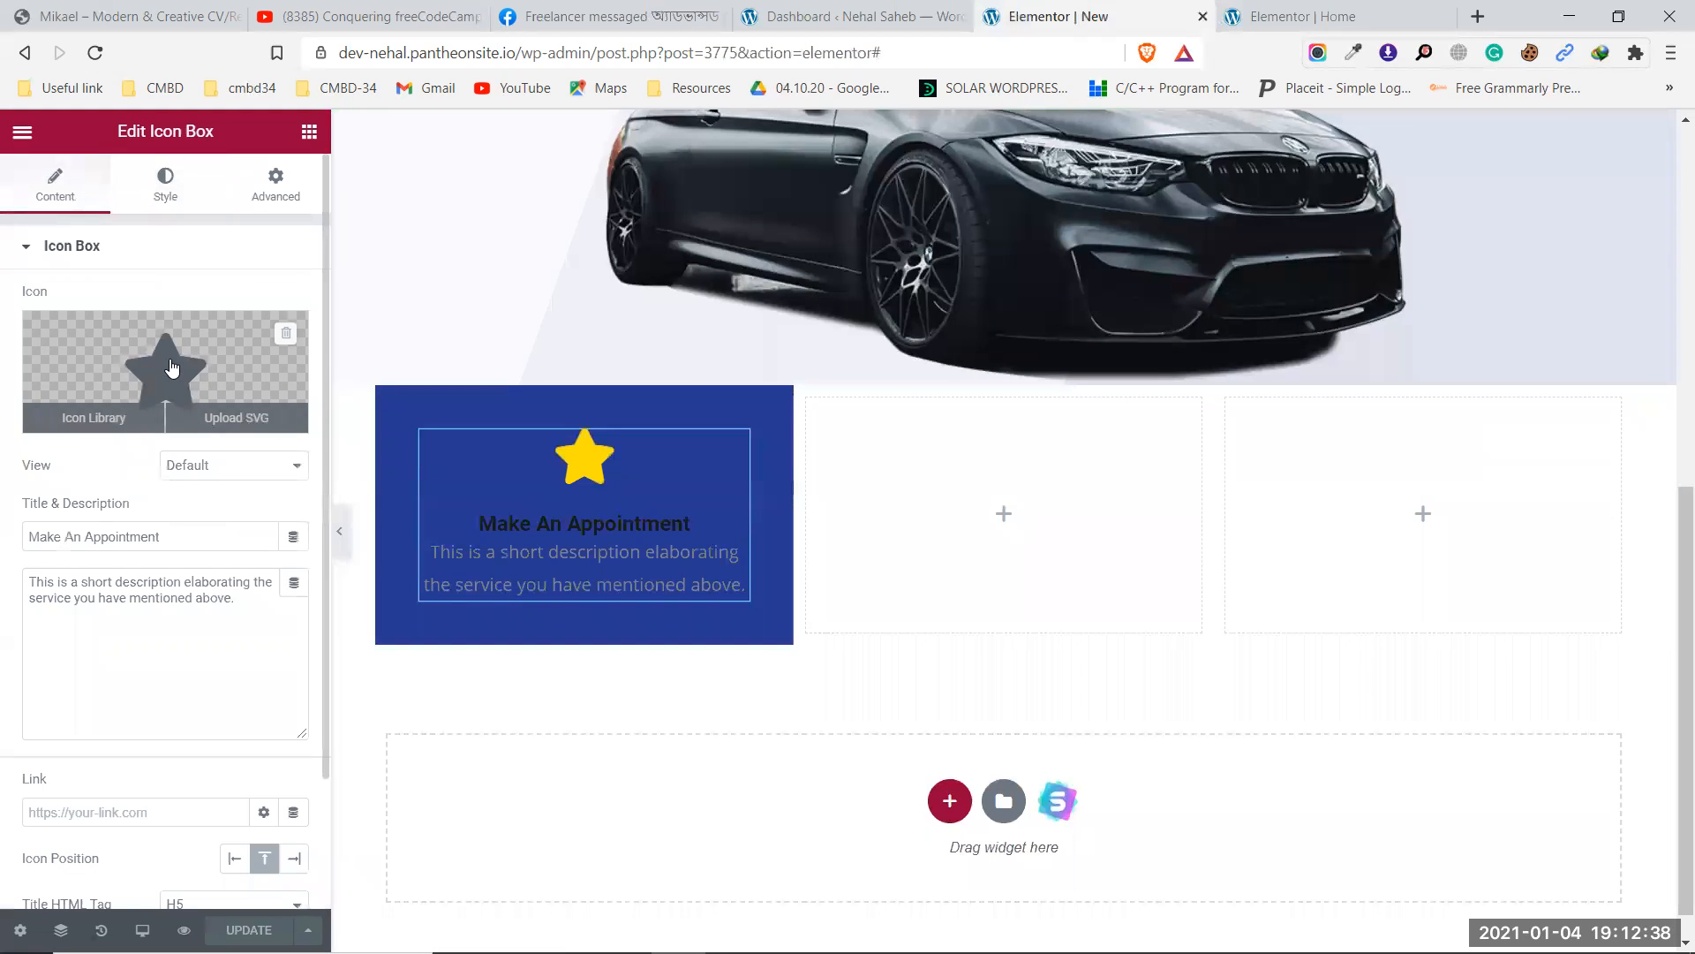
{"action": "left_click", "coordinate": [172, 366]}
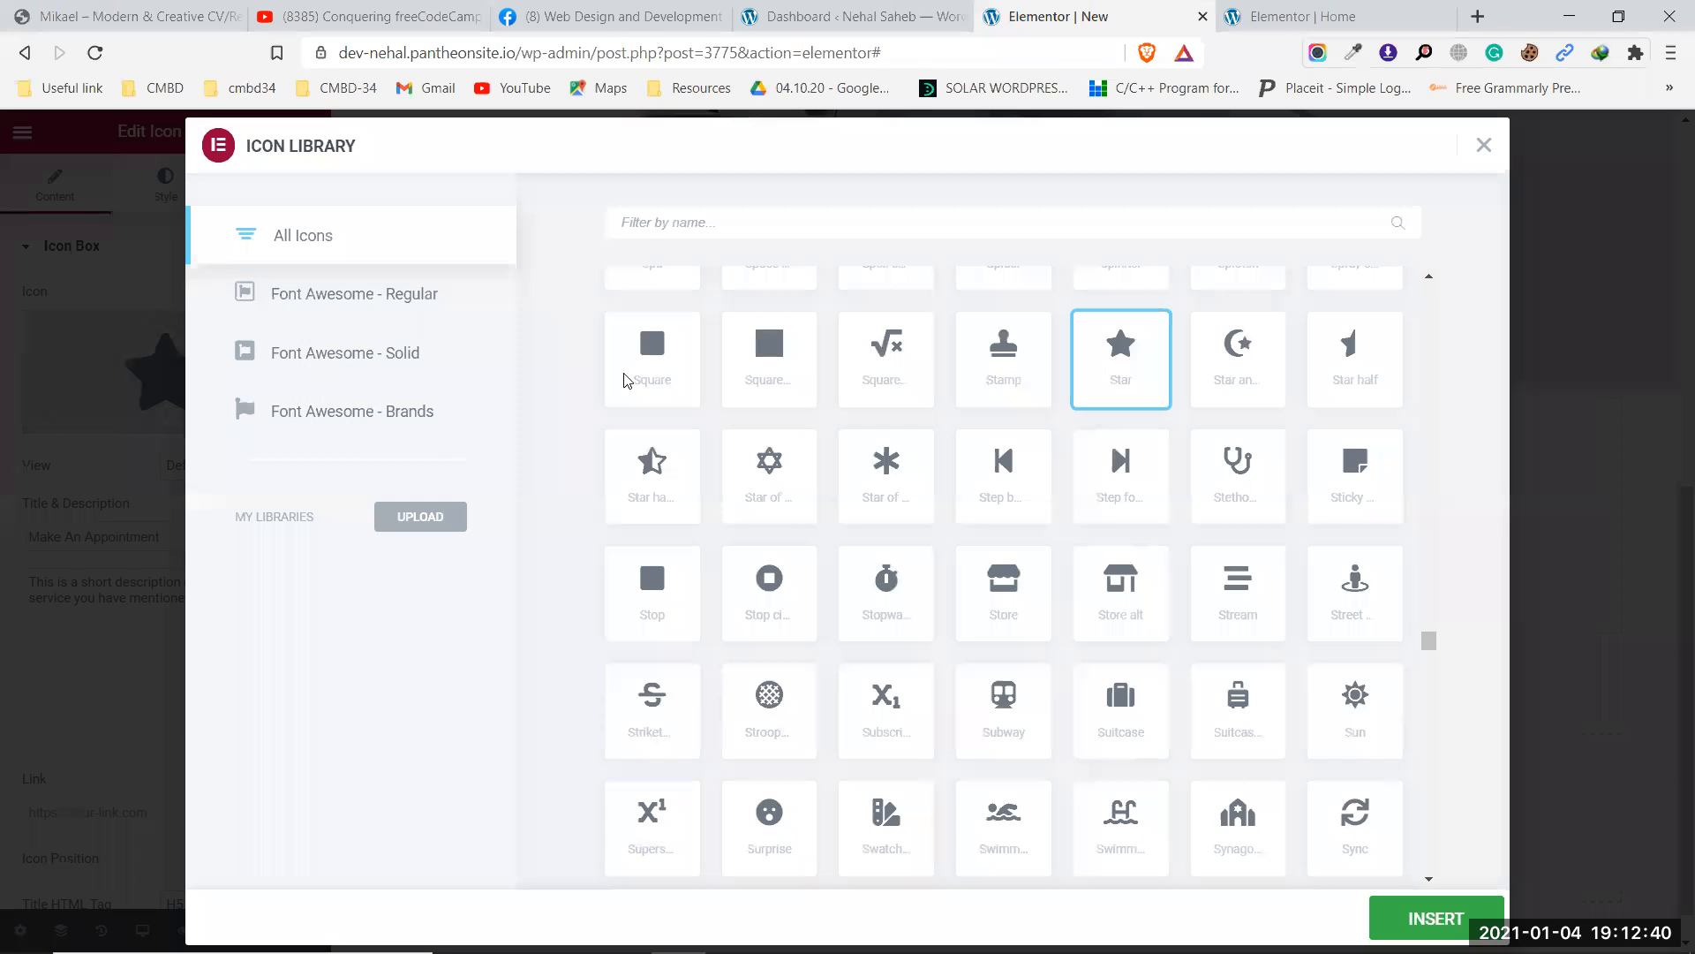
{"action": "scroll", "coordinate": [899, 486], "scroll_direction": "up", "scroll_amount": 20}
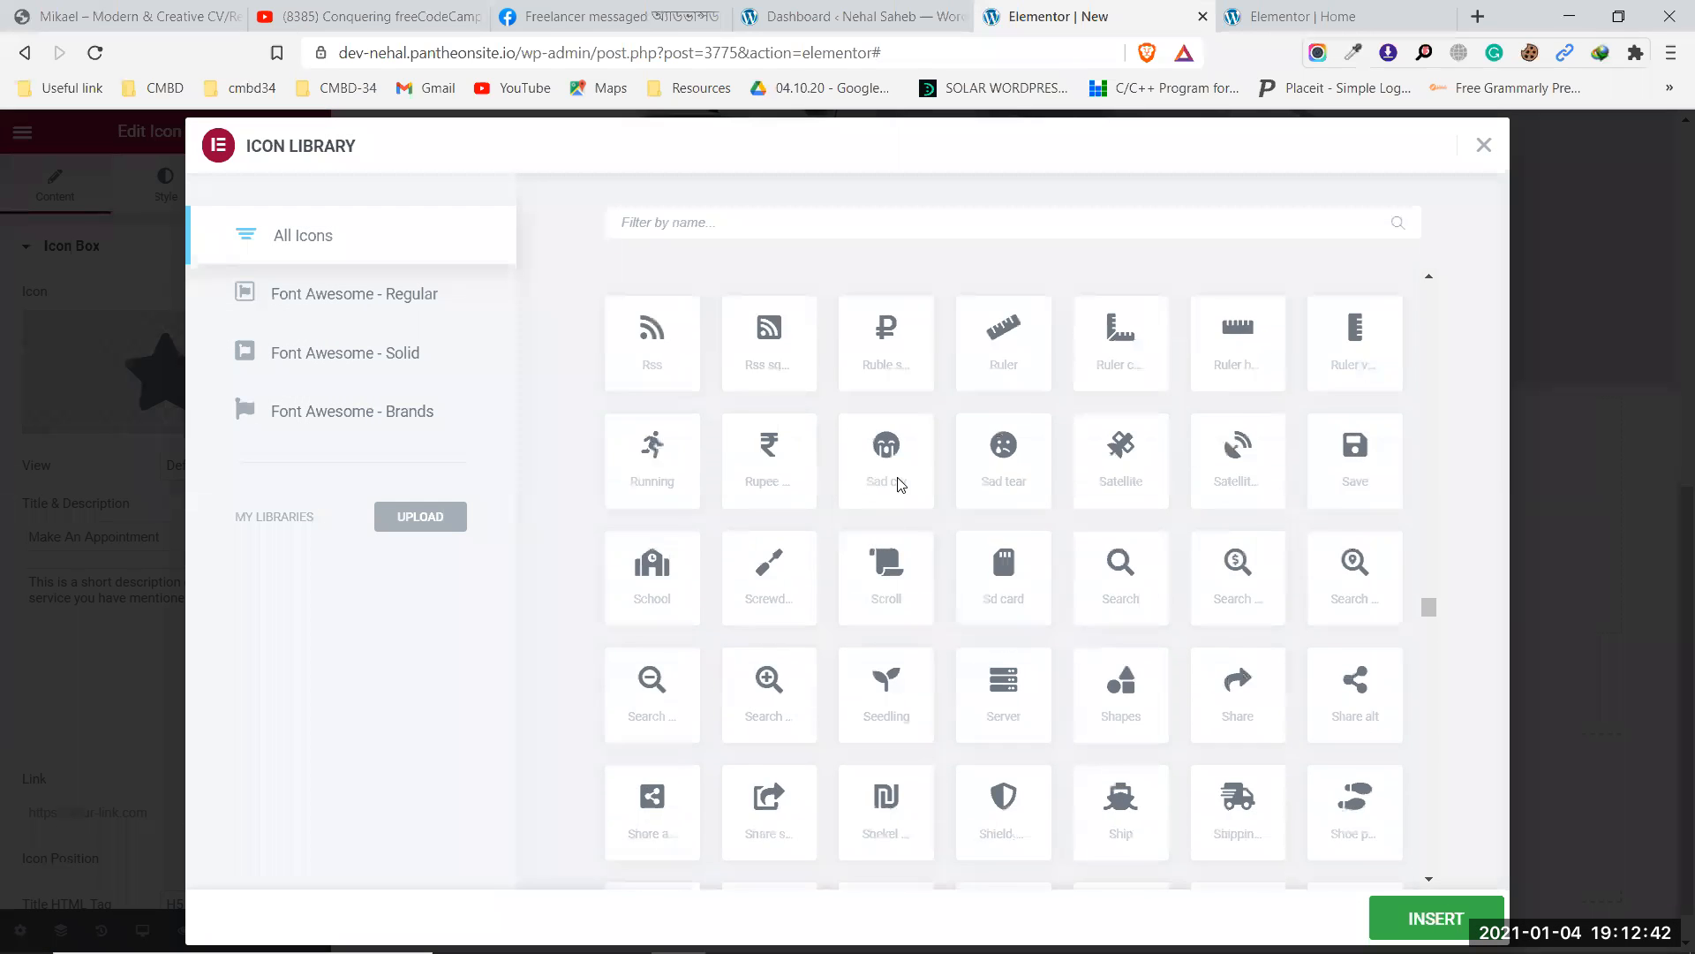
{"action": "scroll", "coordinate": [900, 486], "scroll_direction": "up", "scroll_amount": 20}
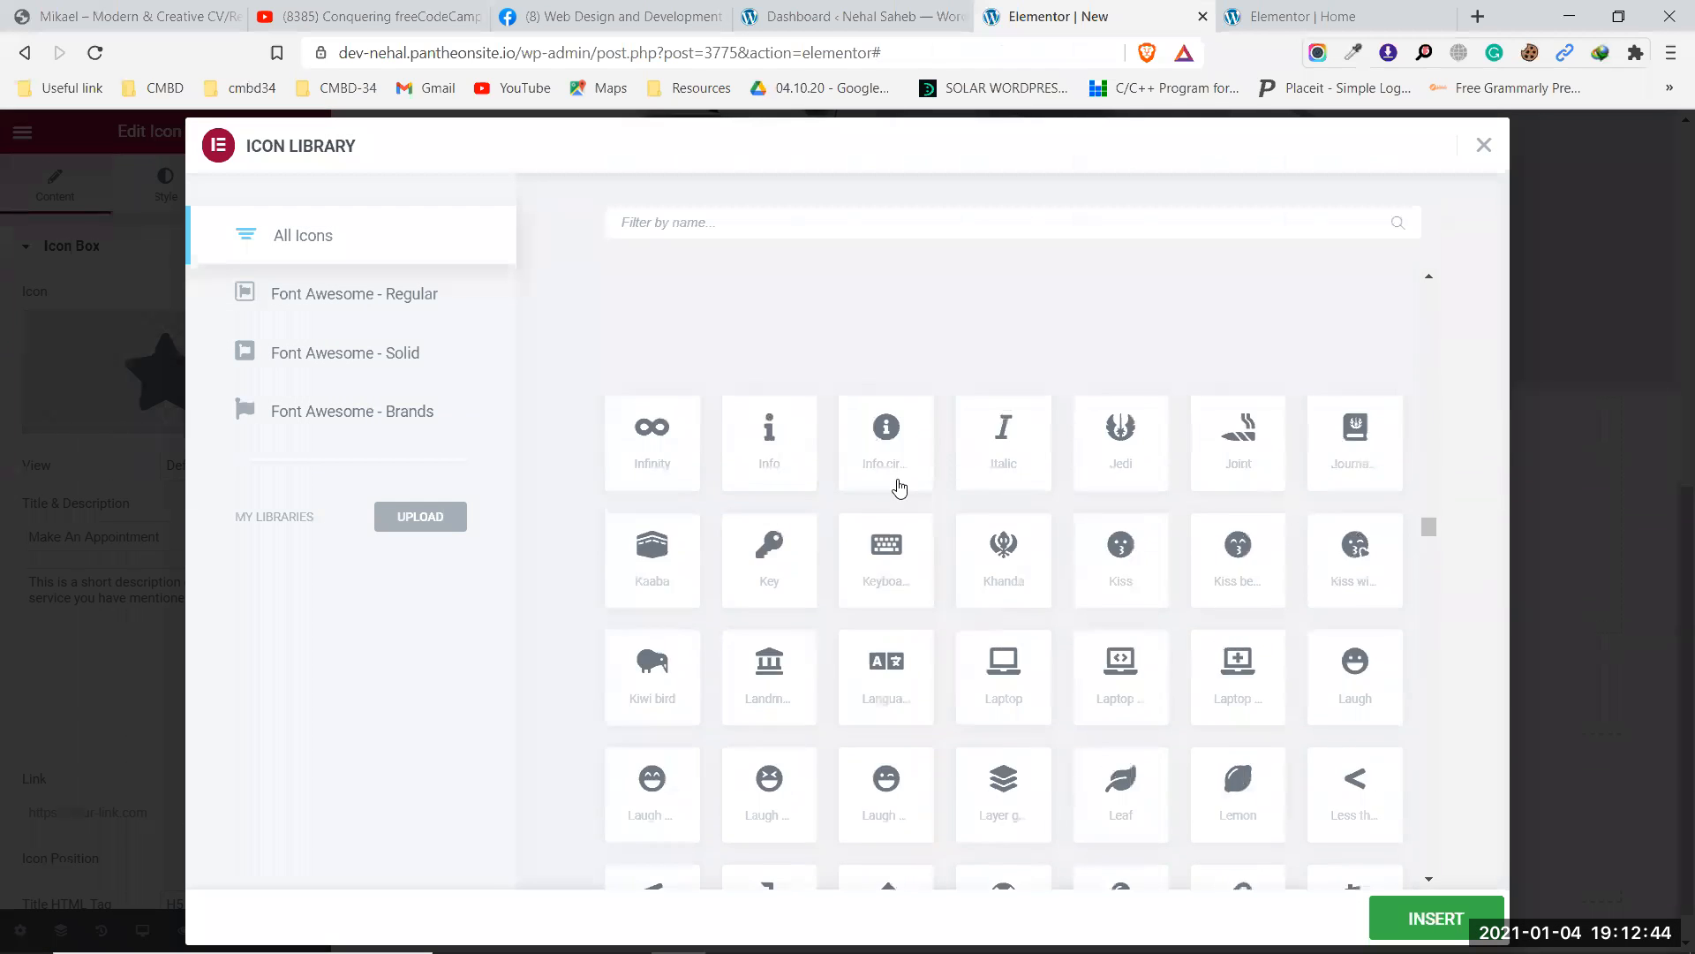
{"action": "scroll", "coordinate": [898, 487], "scroll_direction": "down", "scroll_amount": 7}
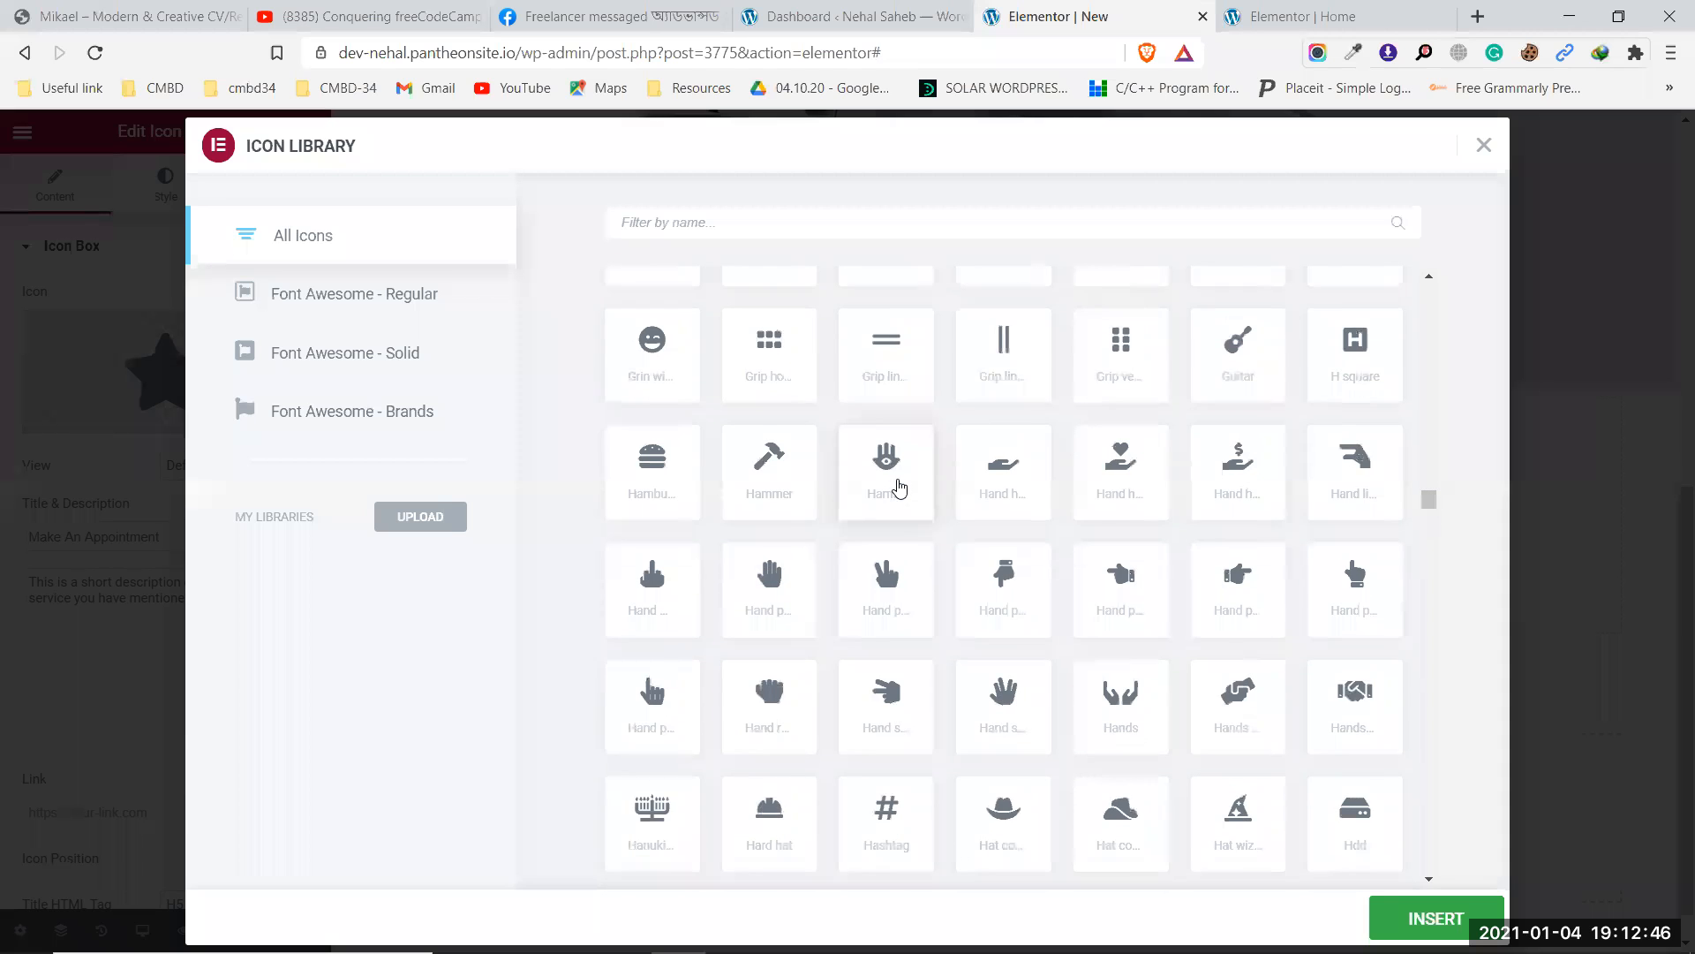
{"action": "scroll", "coordinate": [897, 502], "scroll_direction": "down", "scroll_amount": 10}
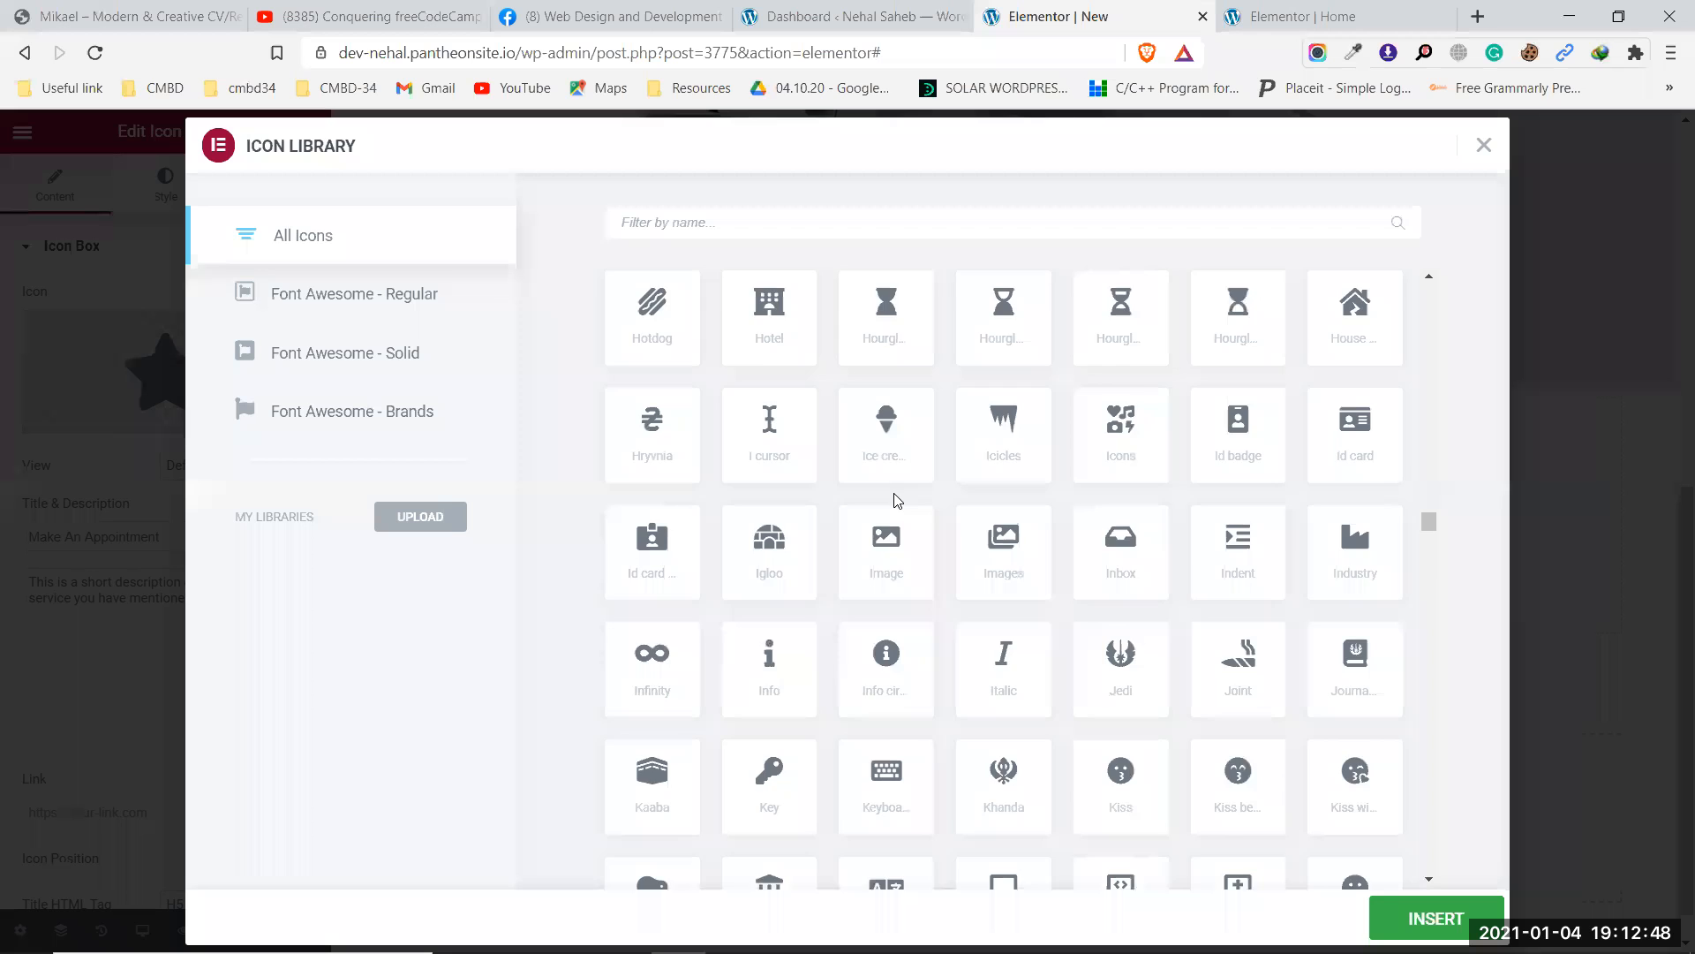
{"action": "scroll", "coordinate": [896, 501], "scroll_direction": "down", "scroll_amount": 1}
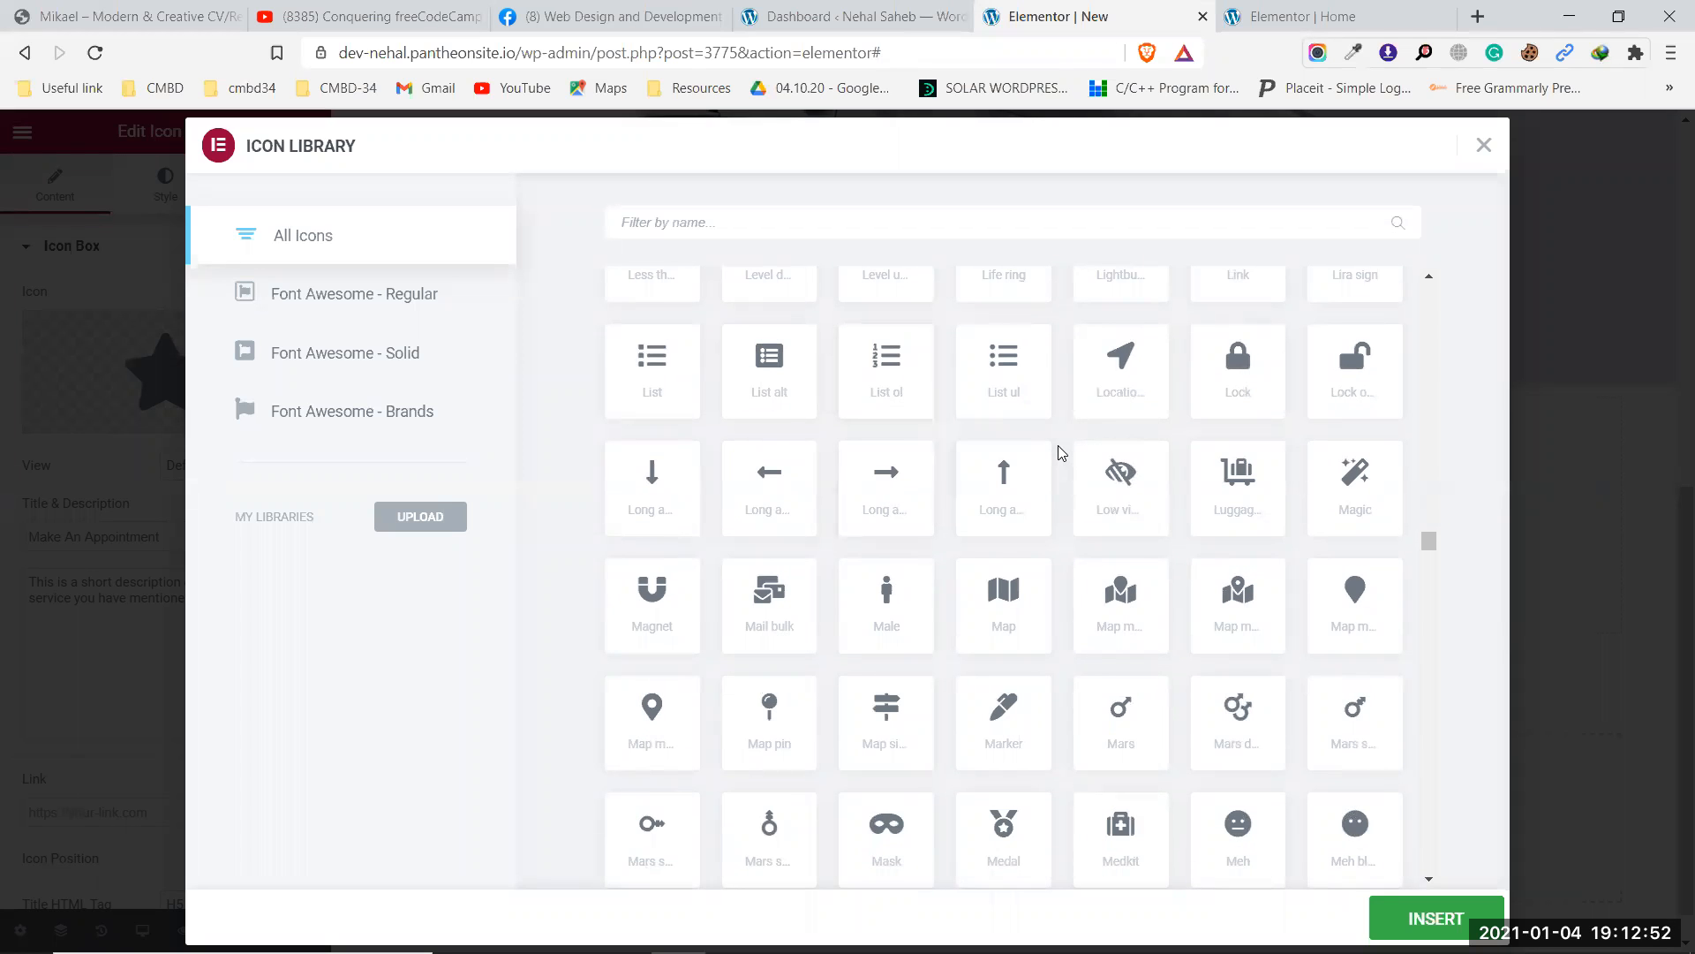
{"action": "scroll", "coordinate": [1061, 453], "scroll_direction": "down", "scroll_amount": 8}
{"action": "scroll", "coordinate": [1062, 453], "scroll_direction": "down", "scroll_amount": 9}
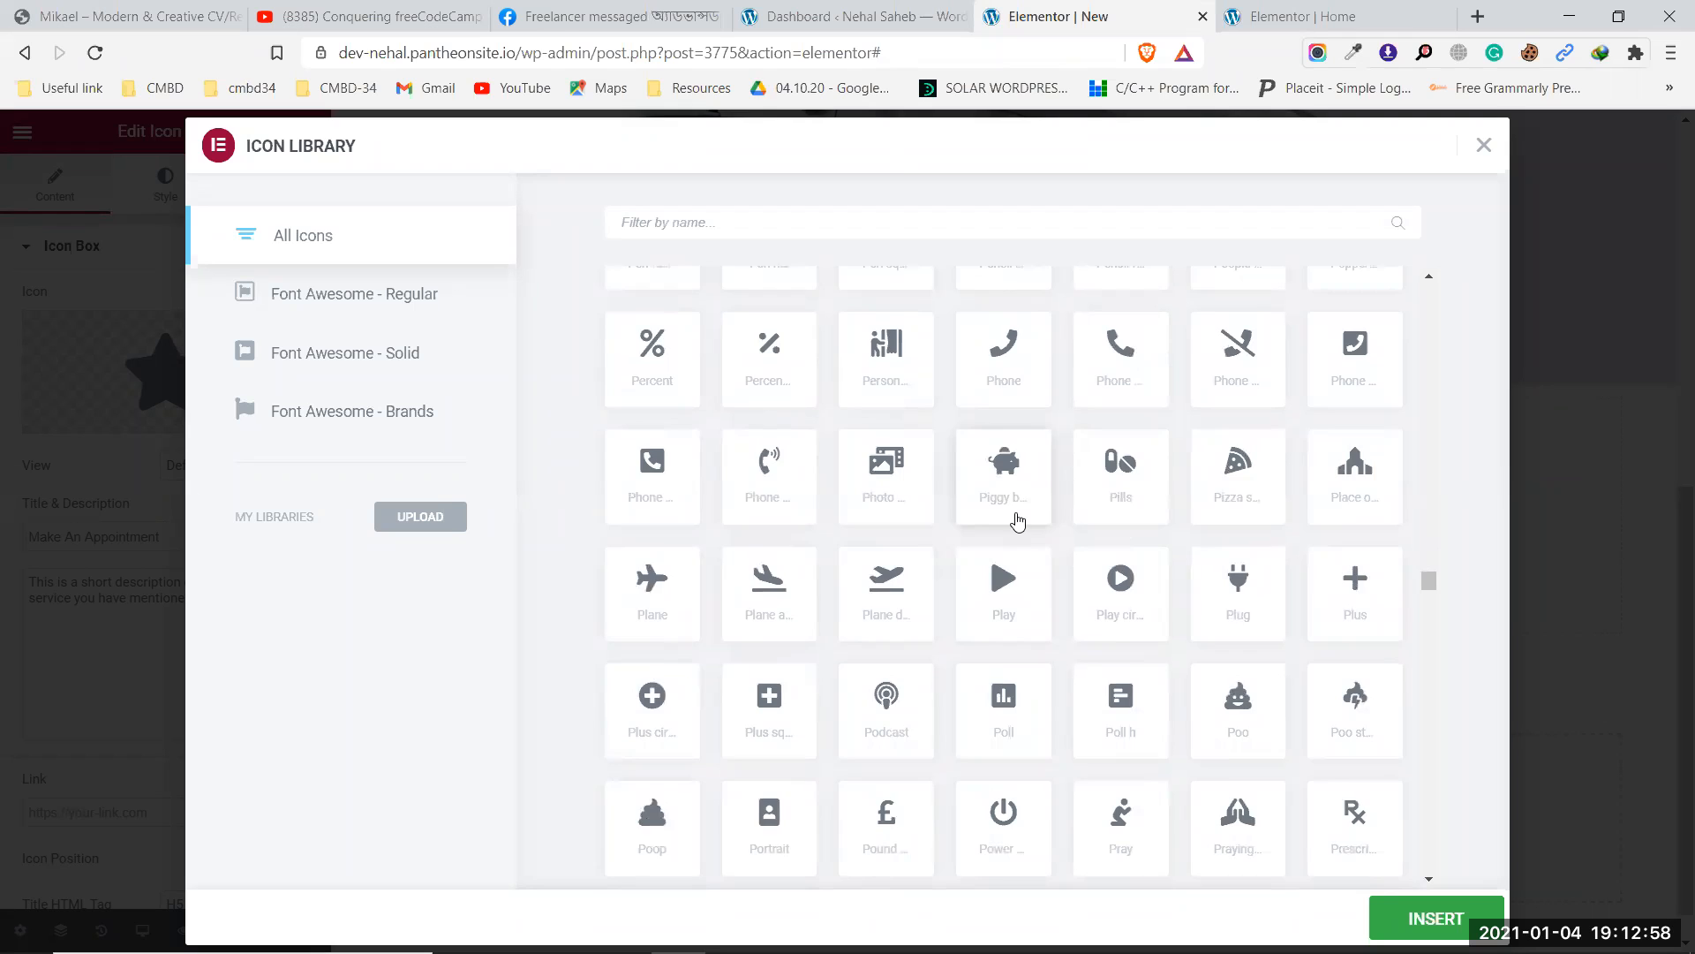
{"action": "scroll", "coordinate": [1018, 521], "scroll_direction": "up", "scroll_amount": 8}
Check the icon used in the Home page's Make An Appointment box and close the New page's icon library without inserting anything.
{"action": "left_click", "coordinate": [1294, 17]}
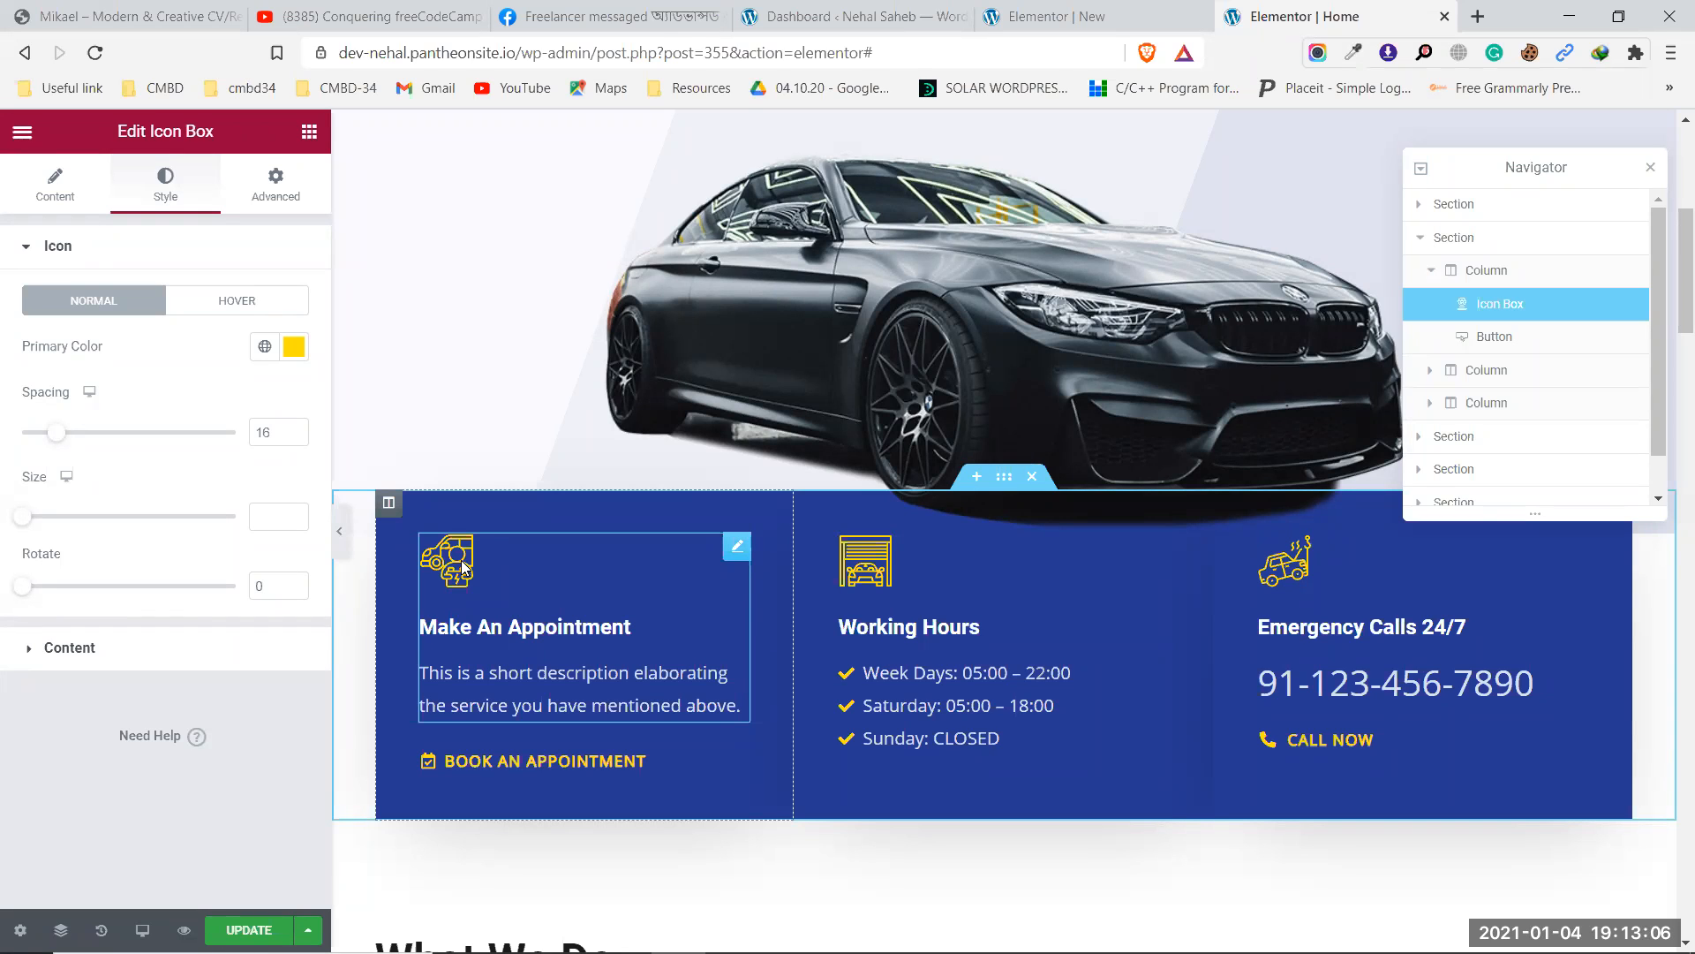
{"action": "left_click", "coordinate": [1076, 7]}
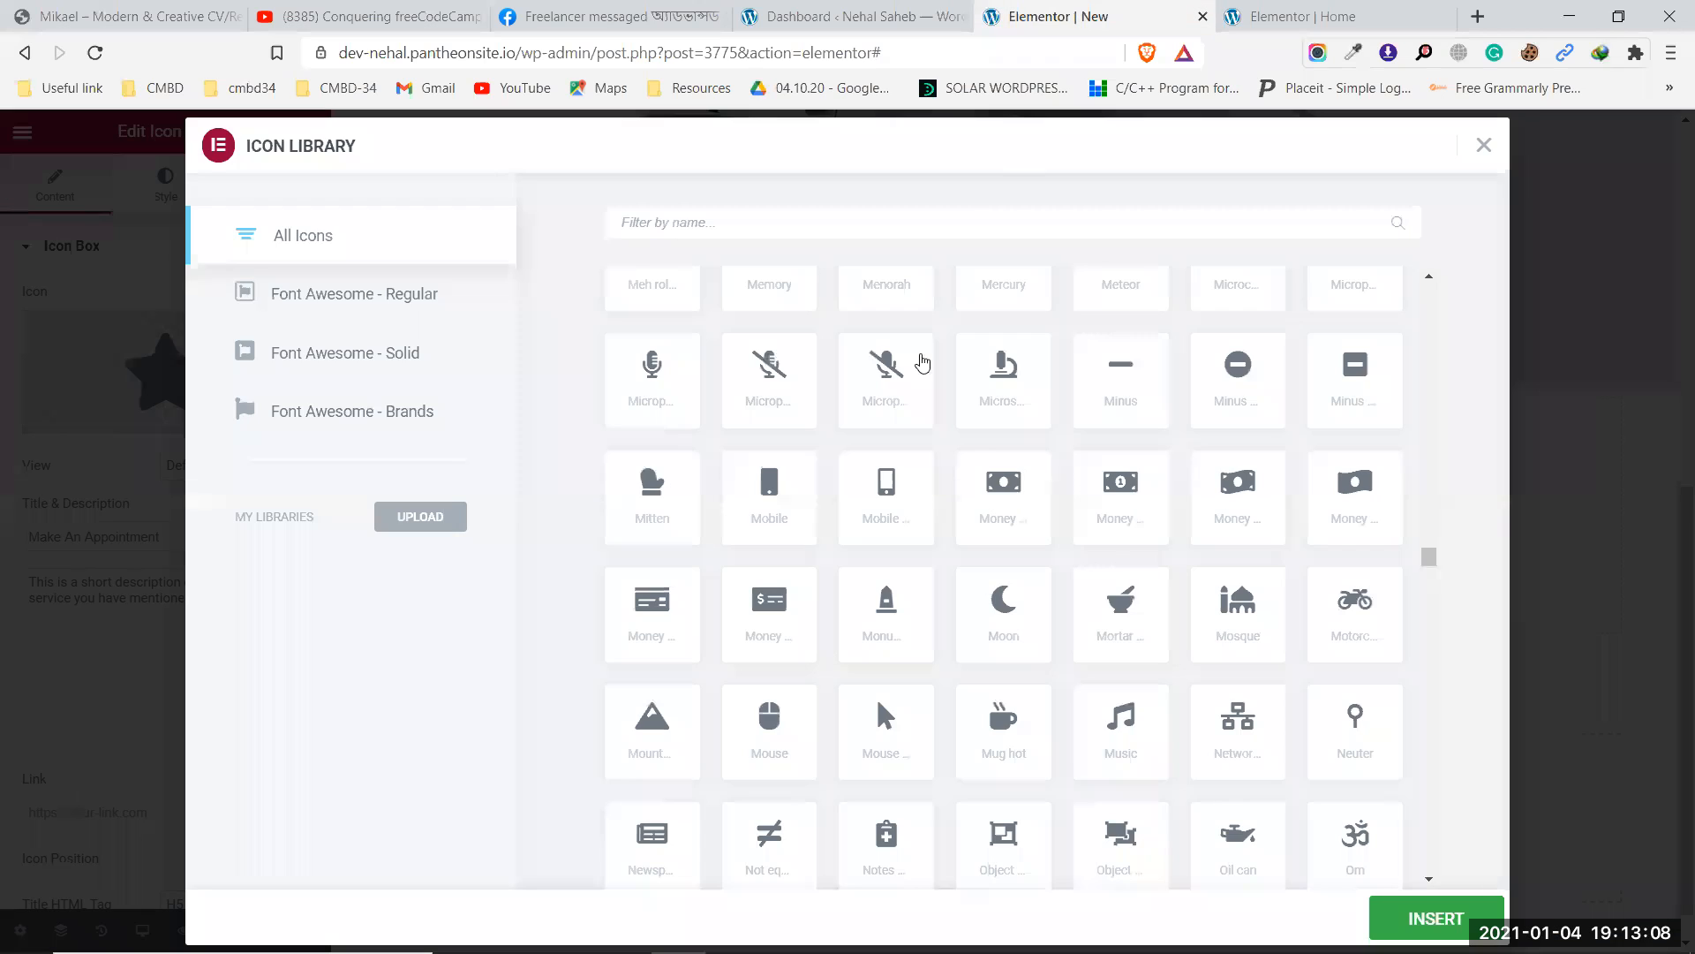
{"action": "left_click", "coordinate": [1484, 146]}
Enable unfiltered file uploads and insert 002-battery.svg from the media library as the New page Icon Box's icon.
{"action": "mouse_move", "coordinate": [212, 413]}
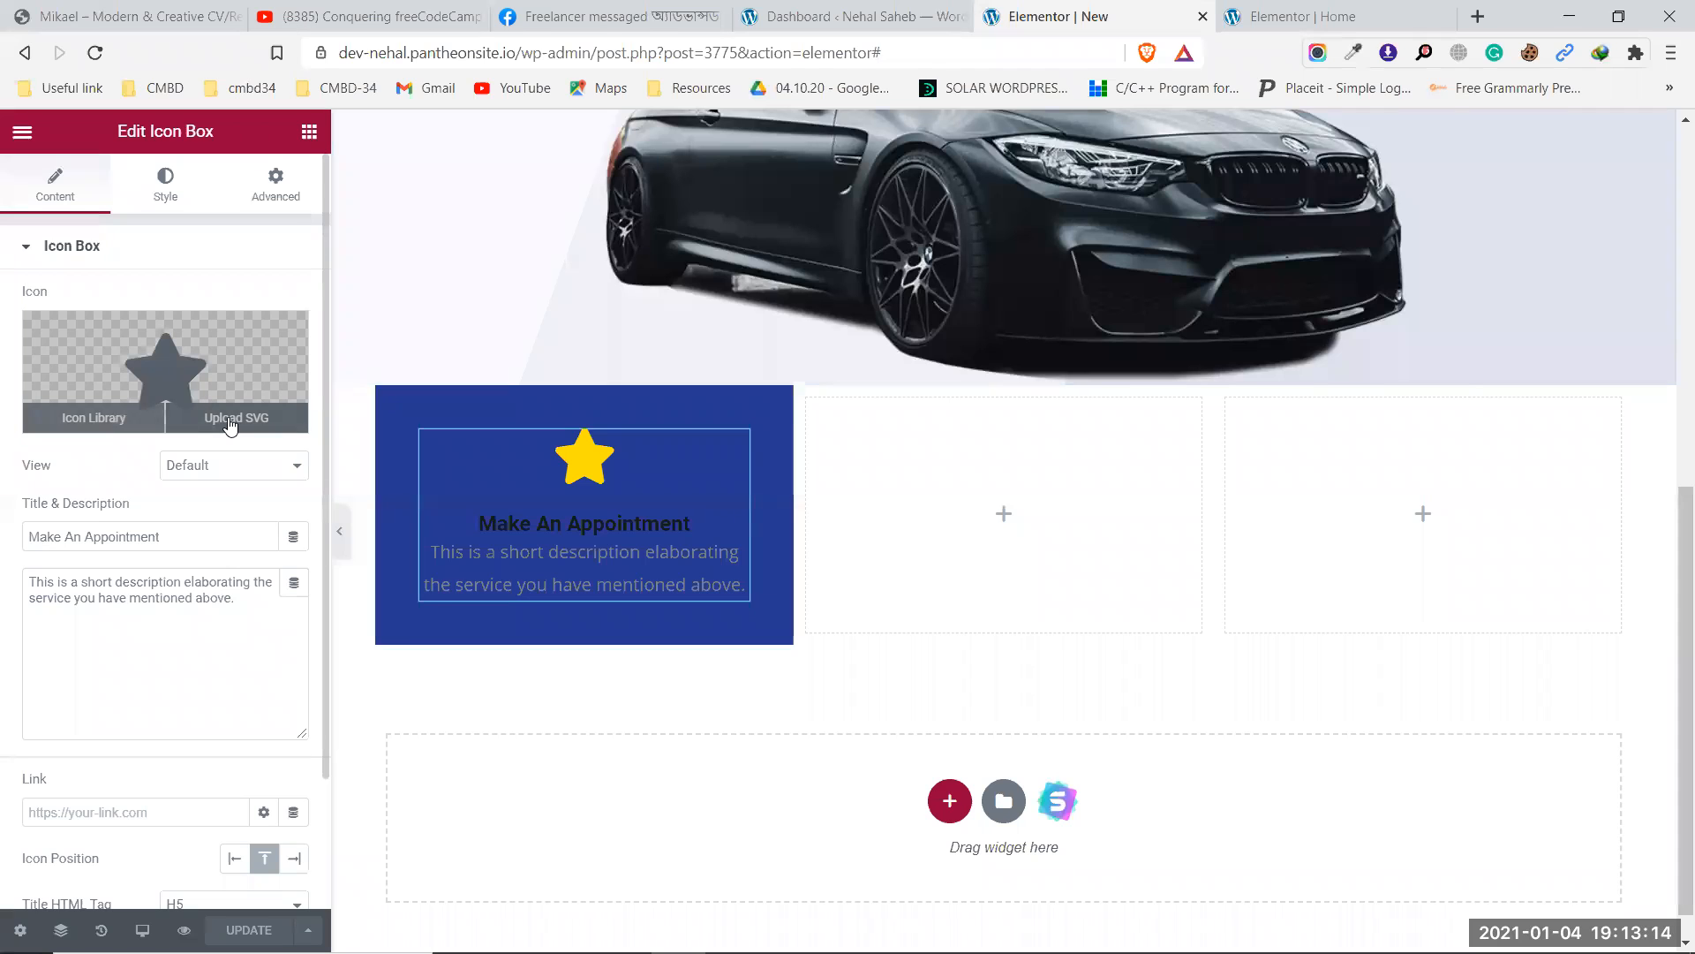
{"action": "left_click", "coordinate": [229, 420]}
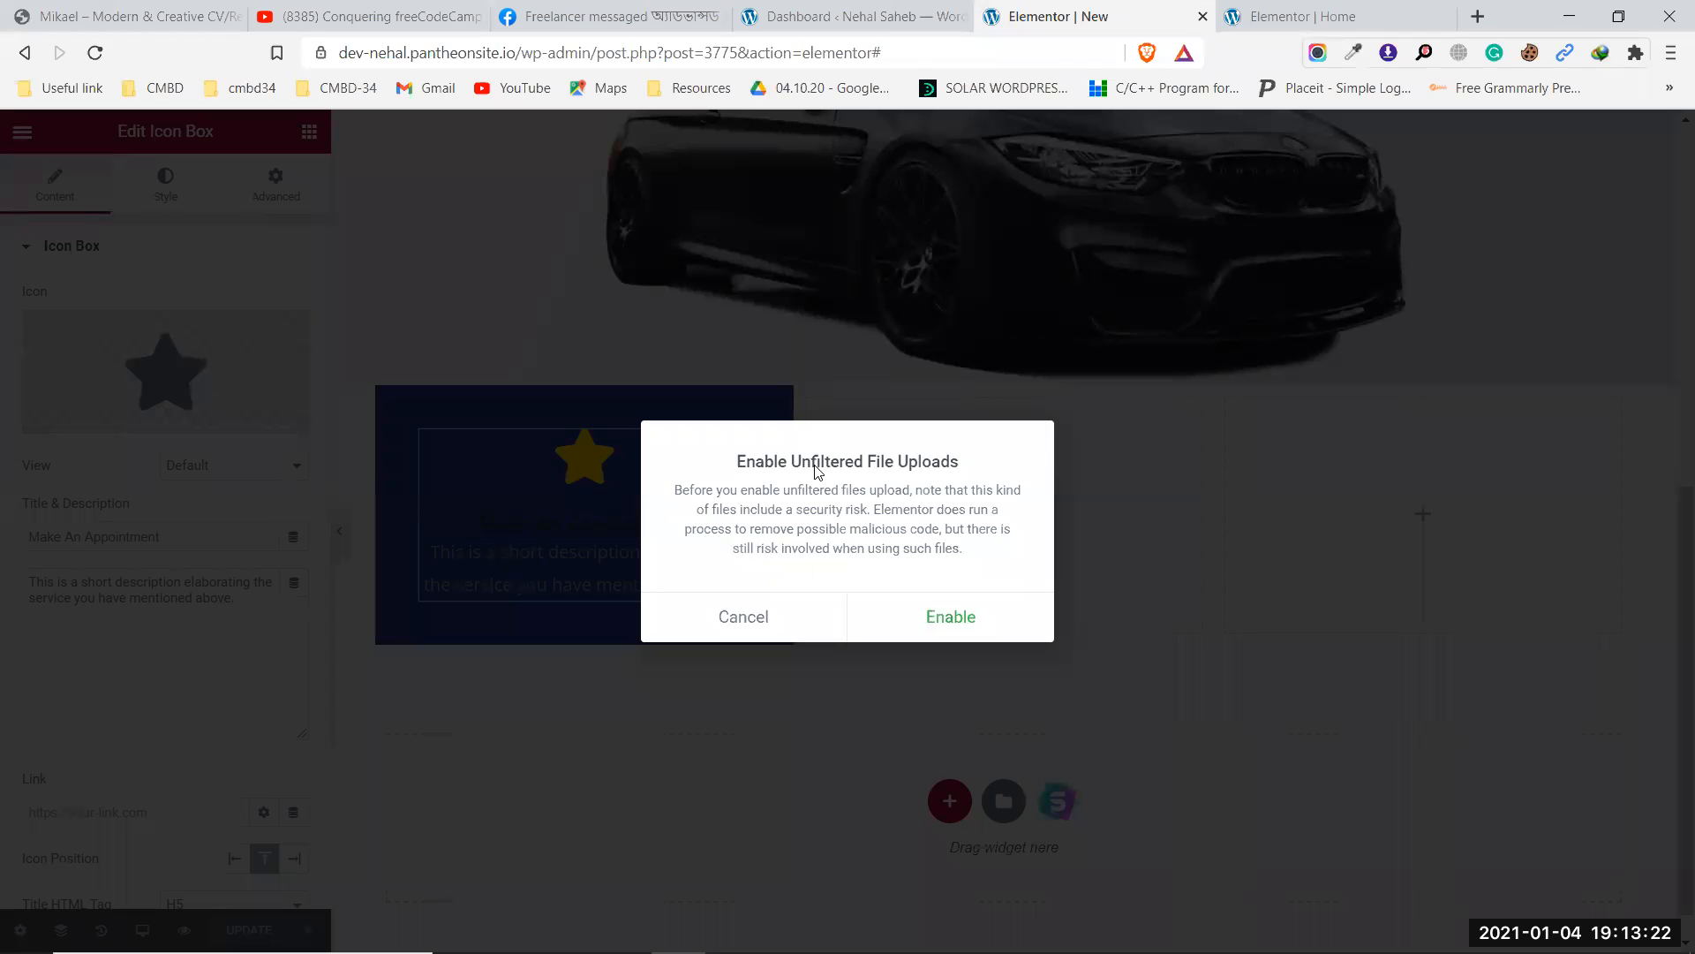
{"action": "left_click", "coordinate": [951, 615]}
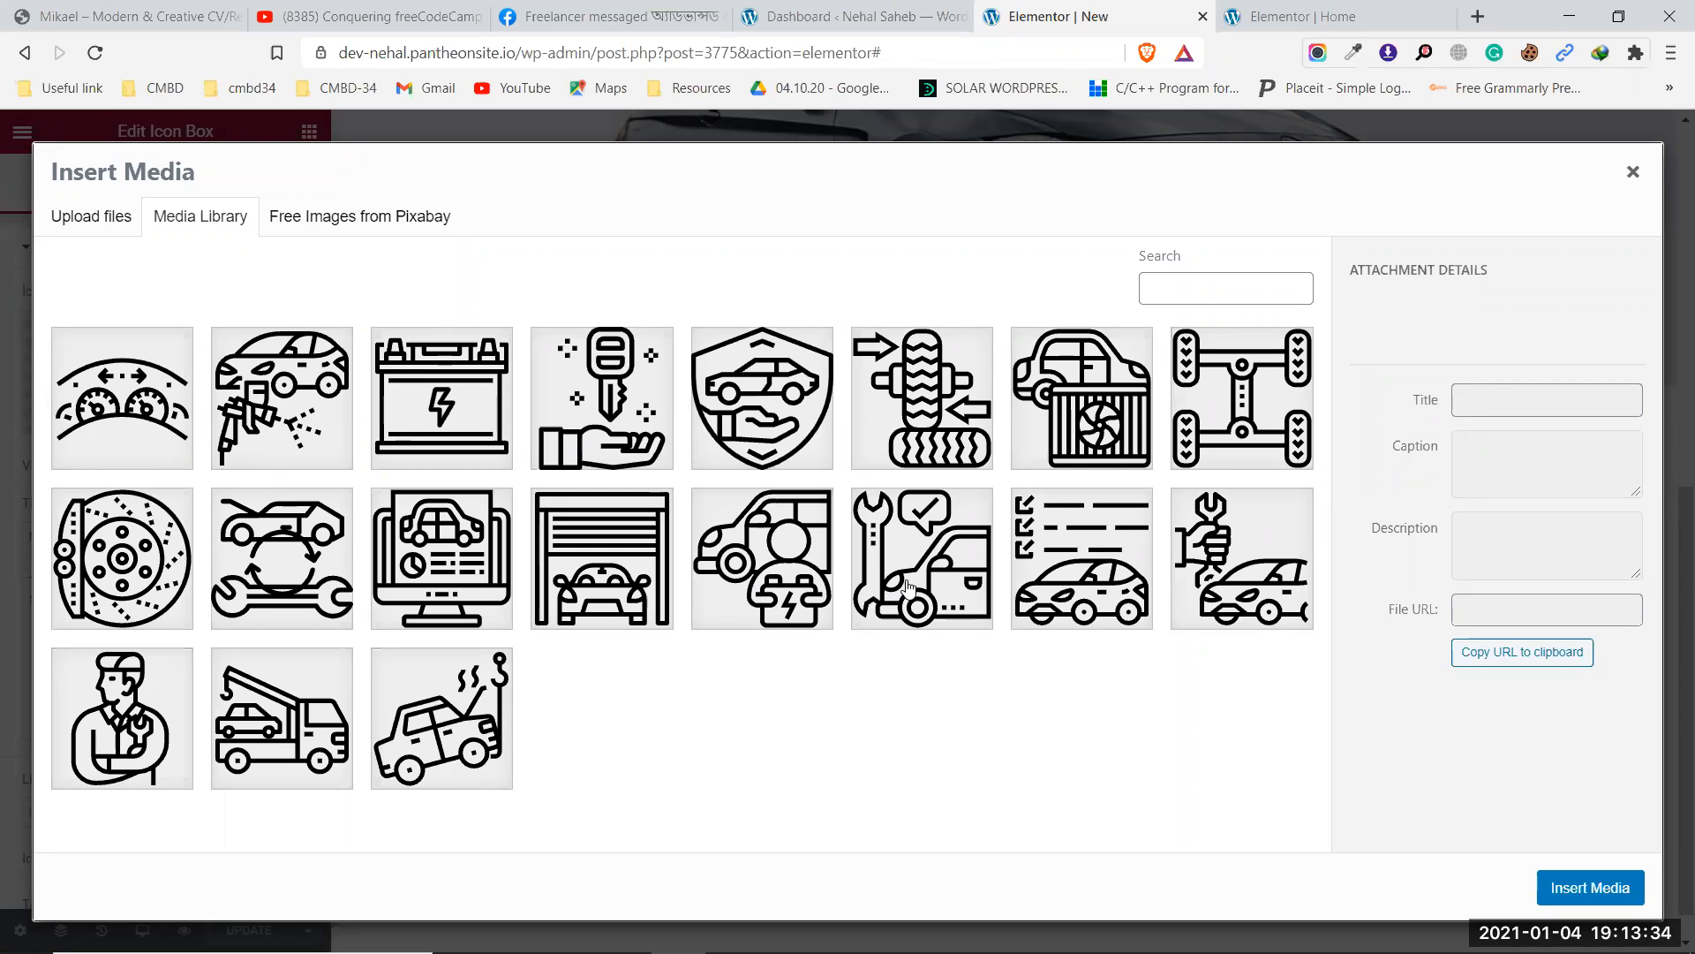
{"action": "left_click", "coordinate": [786, 594]}
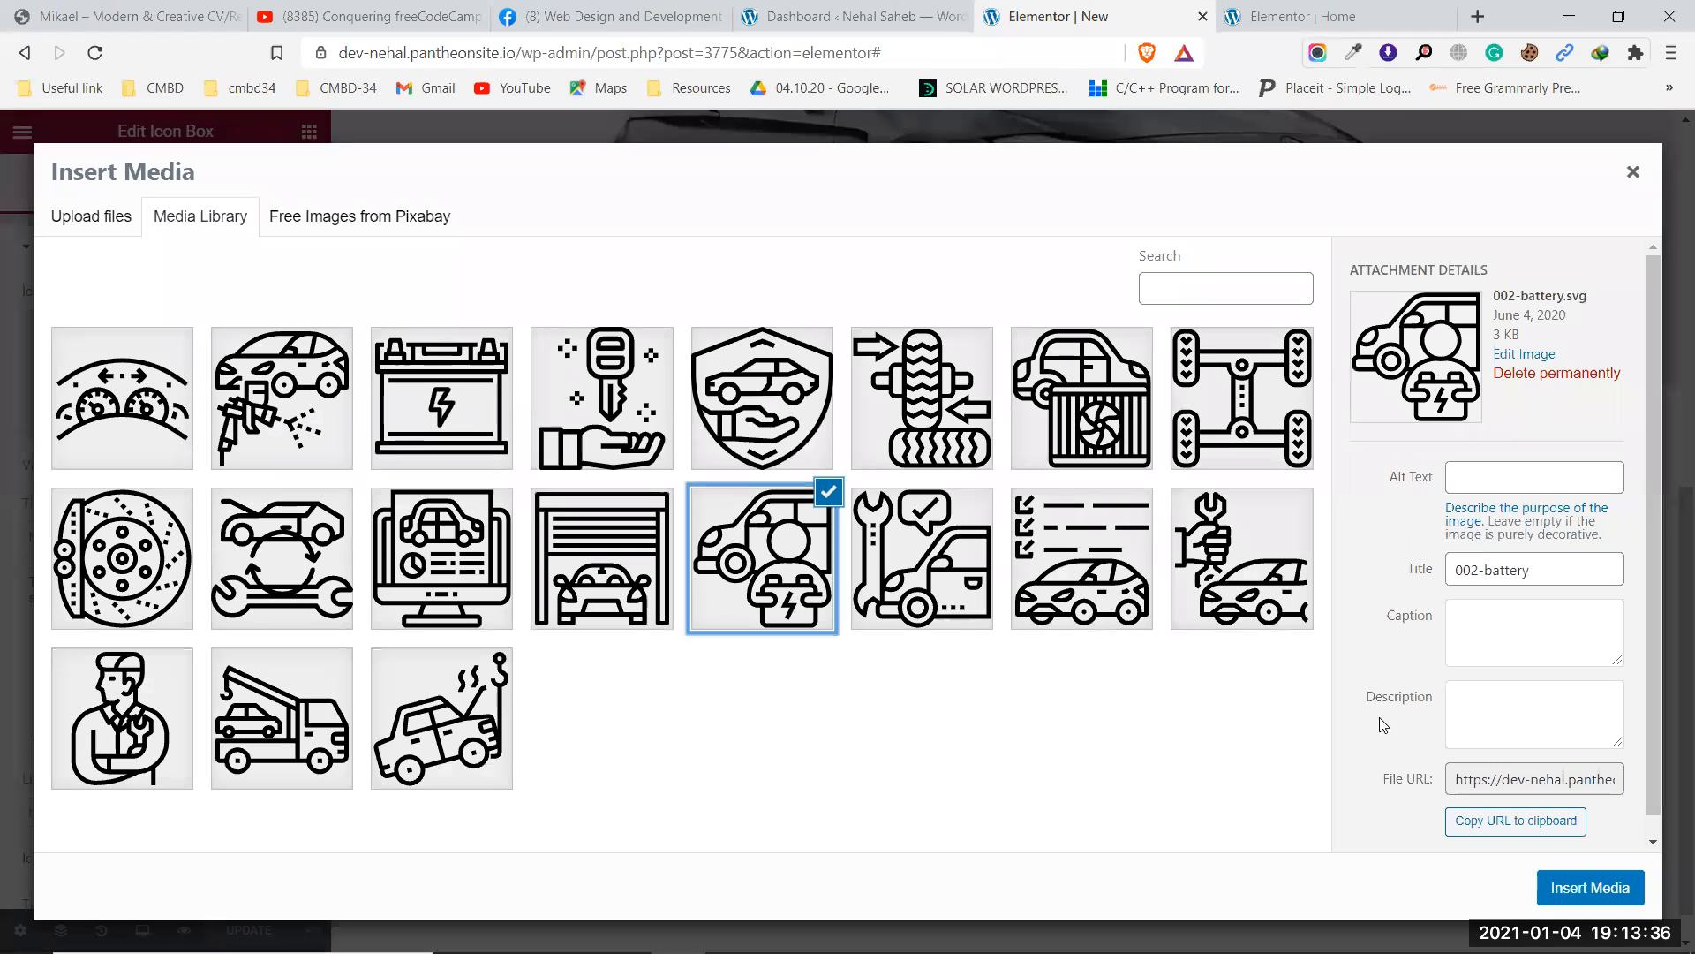
{"action": "left_click", "coordinate": [1619, 897]}
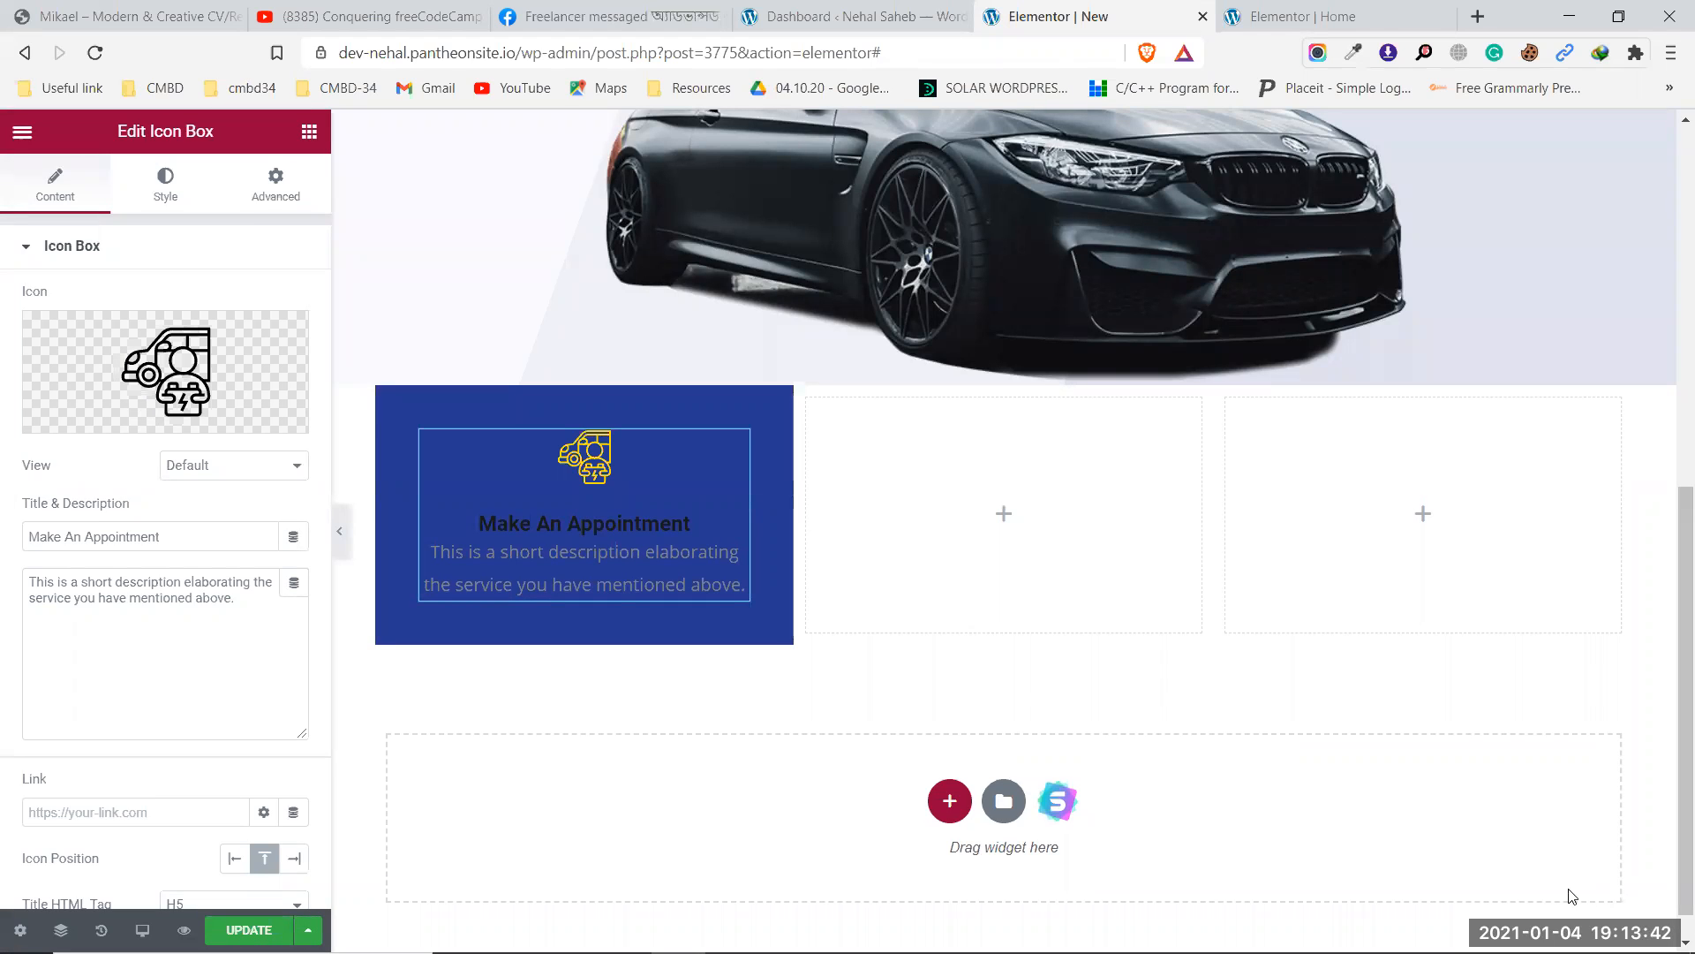
Open the Home page Icon Box's content styling, try center alignment, and restore left alignment.
{"action": "mouse_move", "coordinate": [151, 433]}
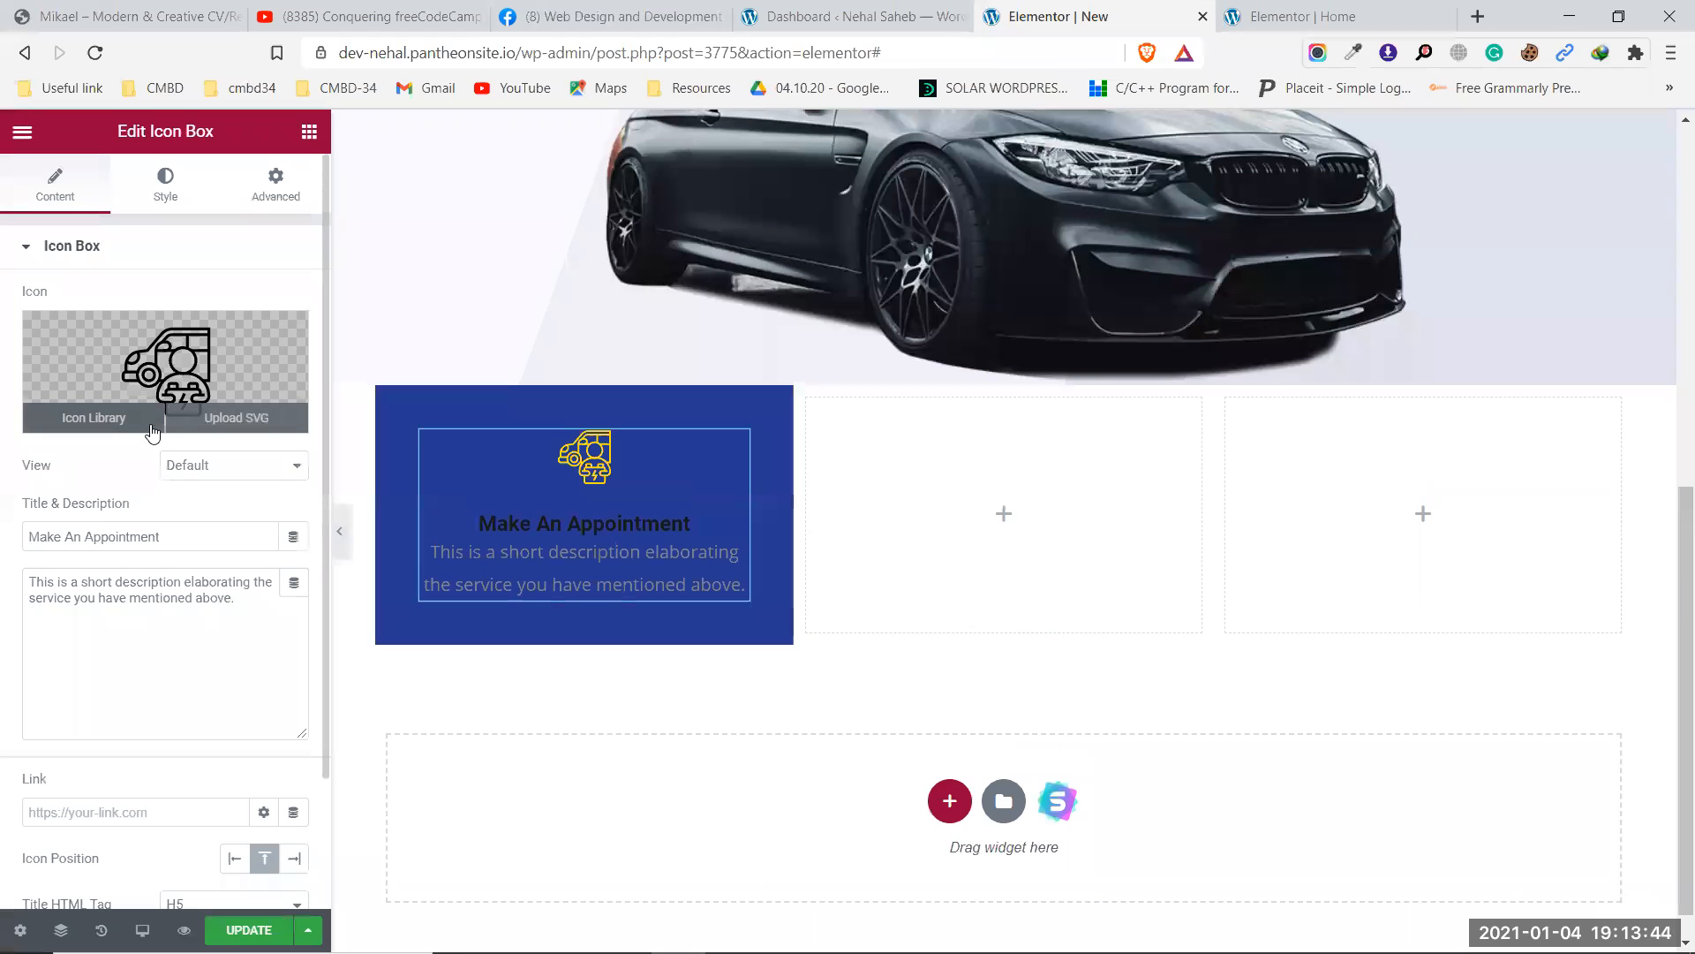
{"action": "left_click", "coordinate": [163, 196]}
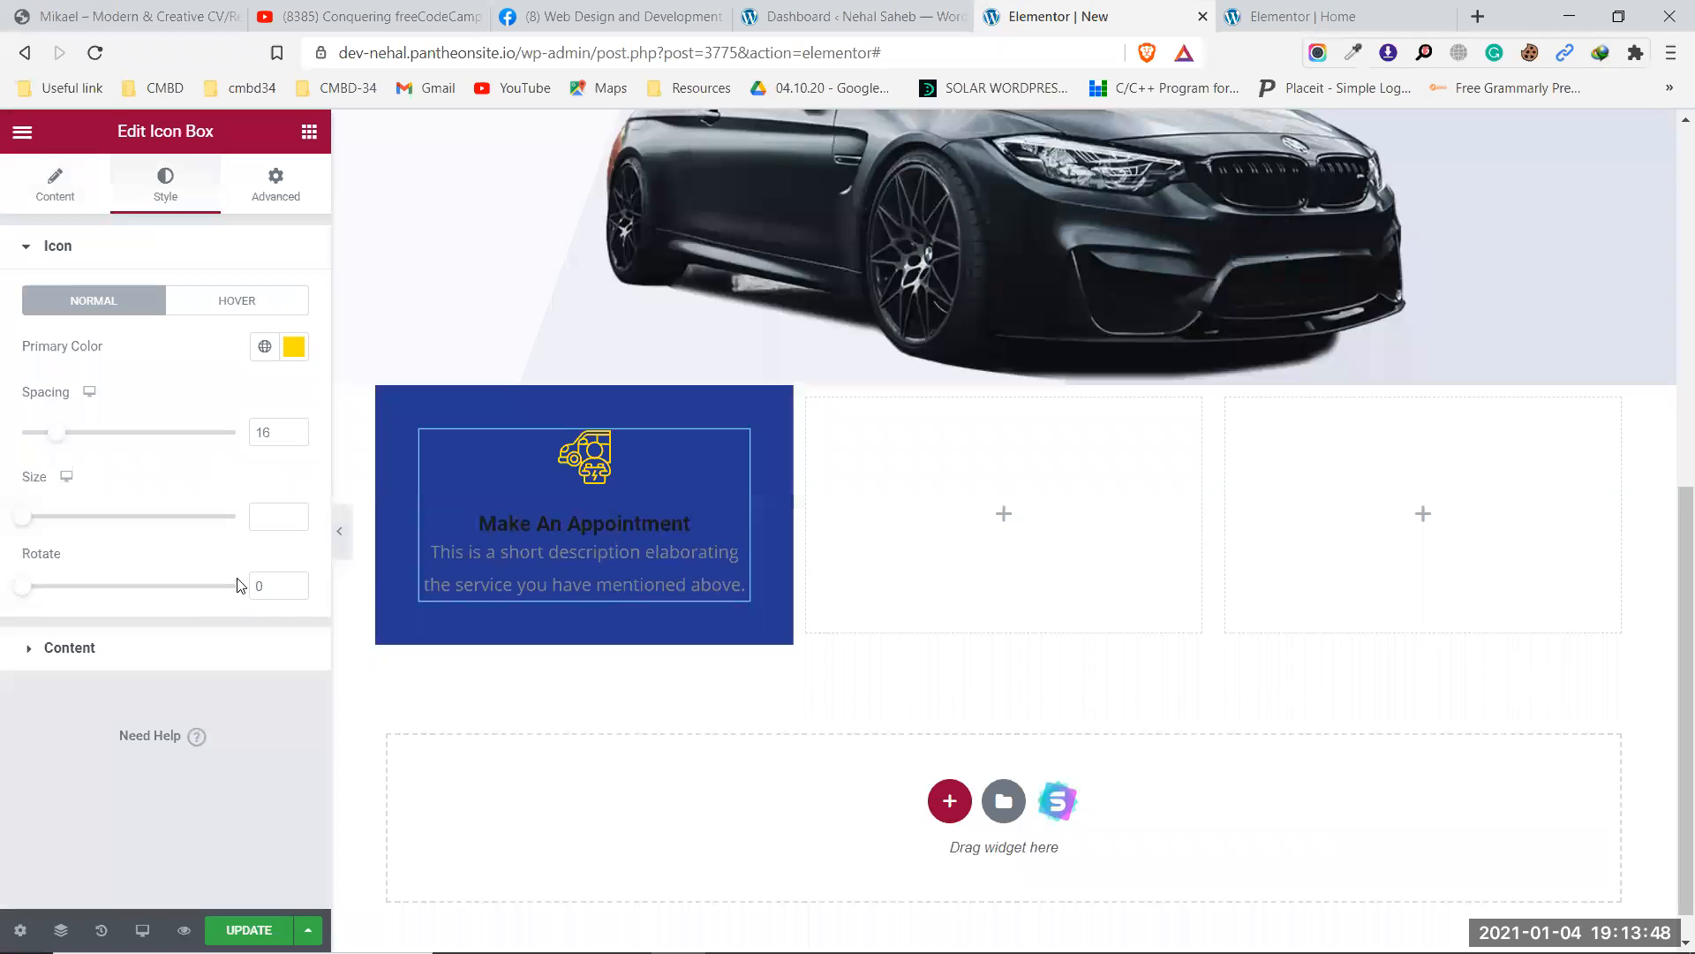
{"action": "left_click", "coordinate": [1298, 16]}
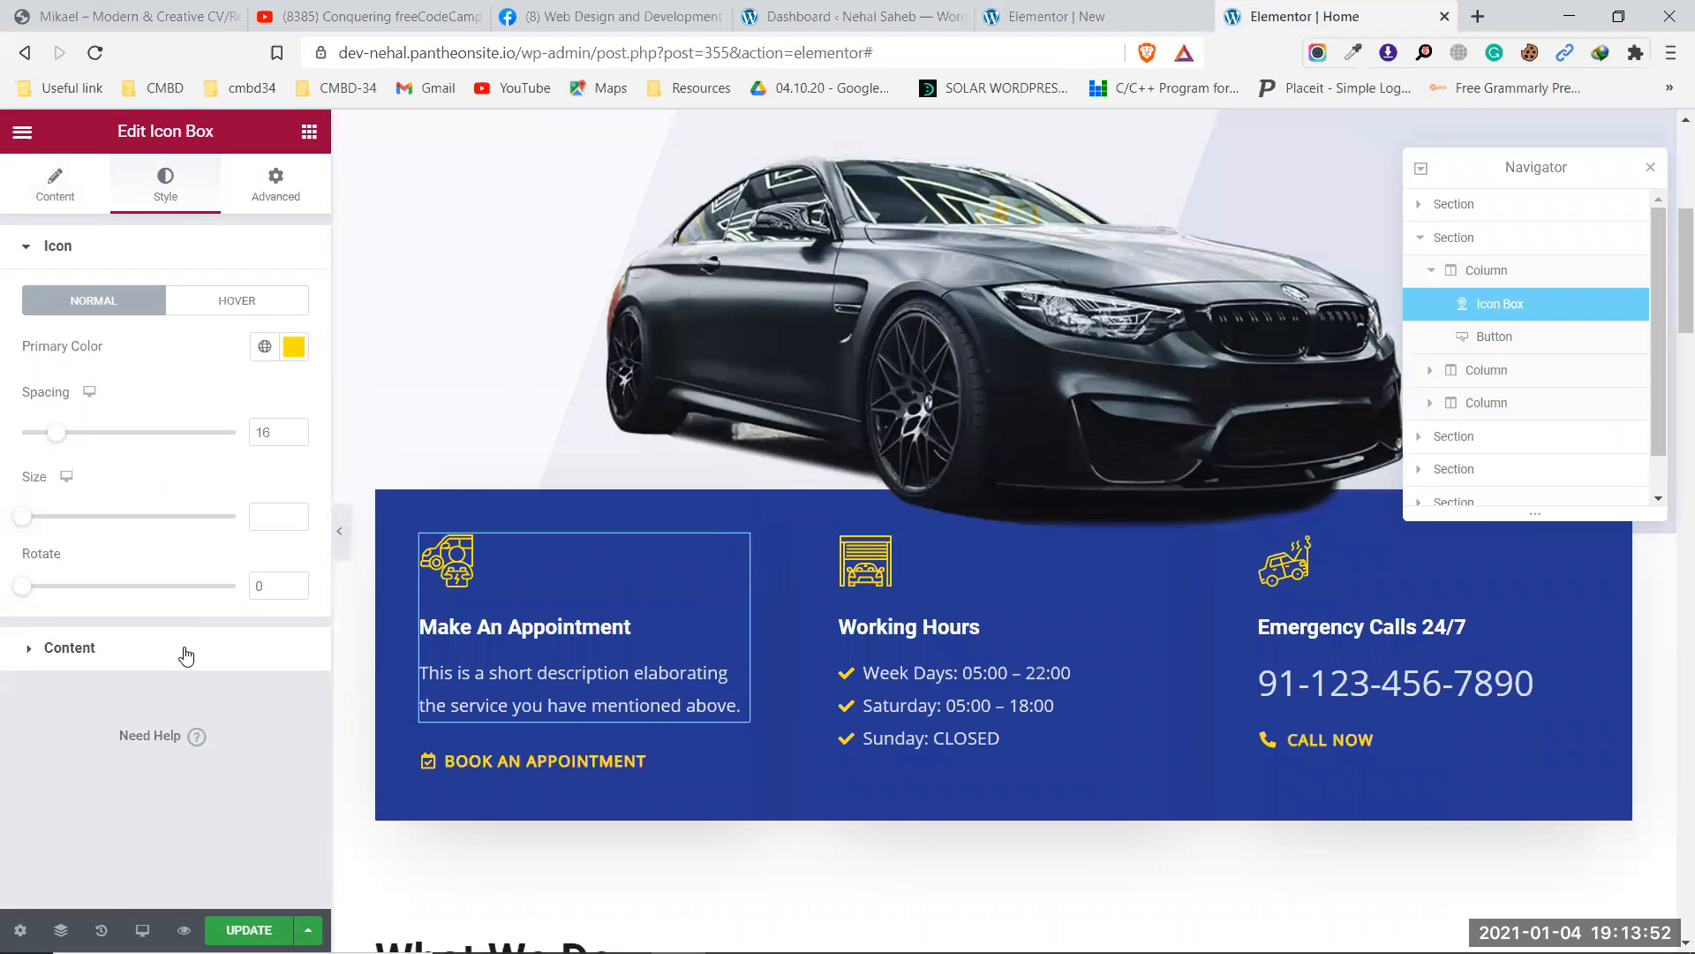
{"action": "left_click", "coordinate": [69, 648]}
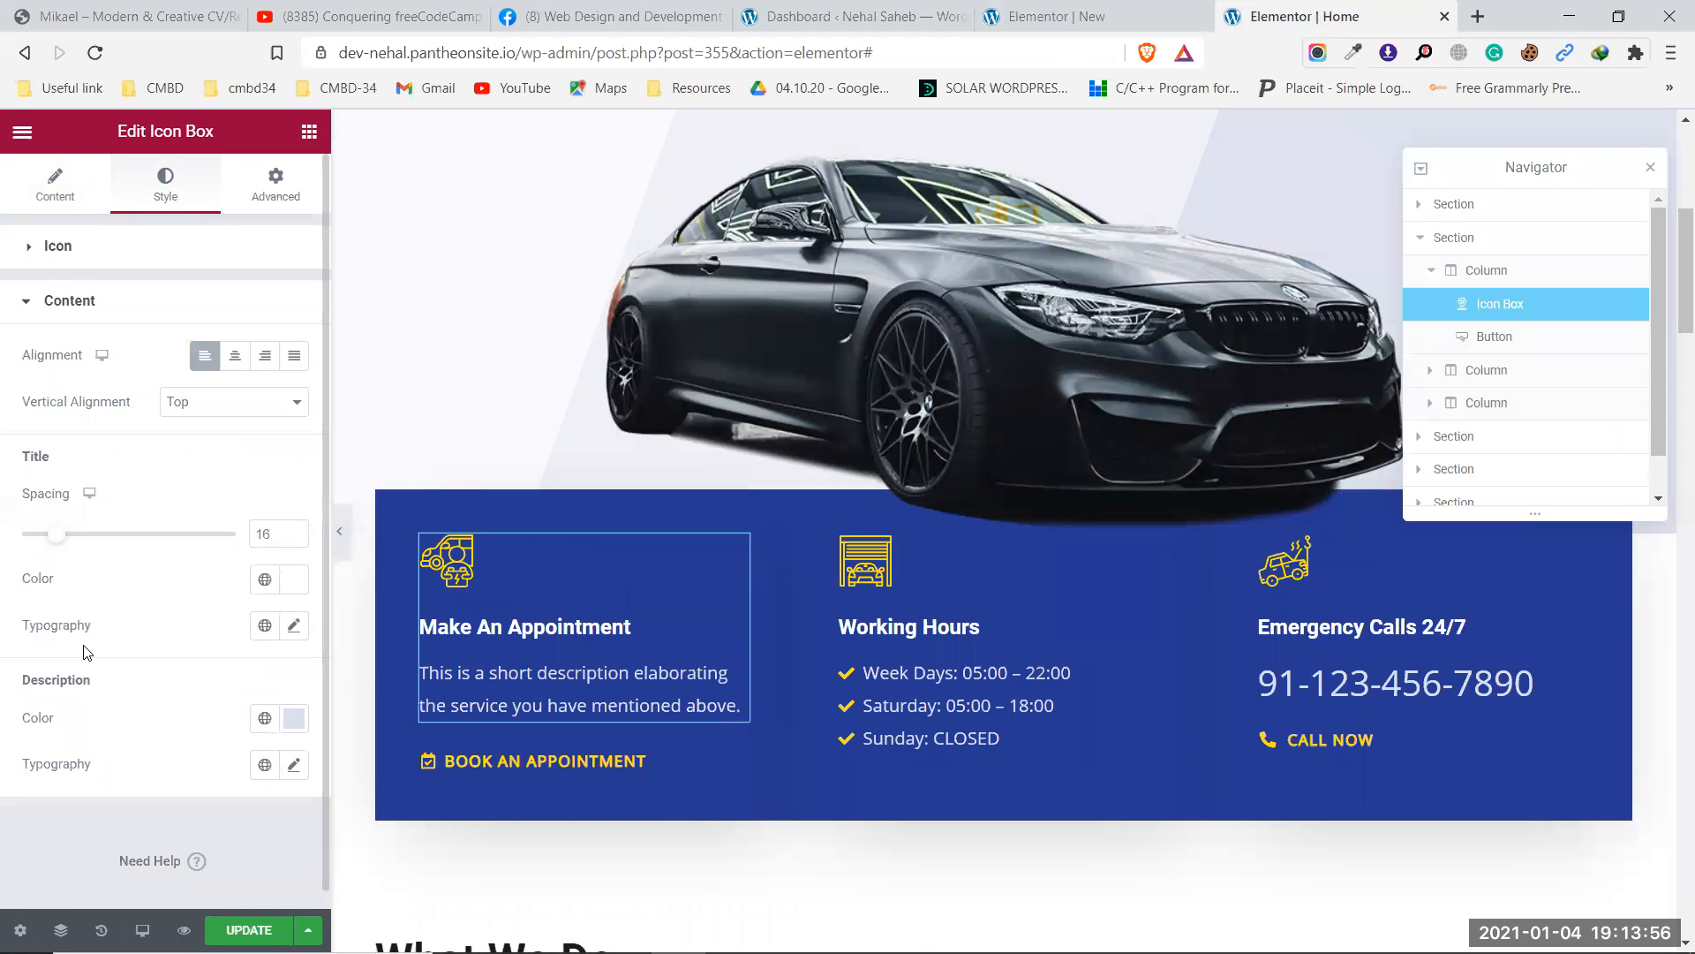
{"action": "left_click", "coordinate": [236, 355]}
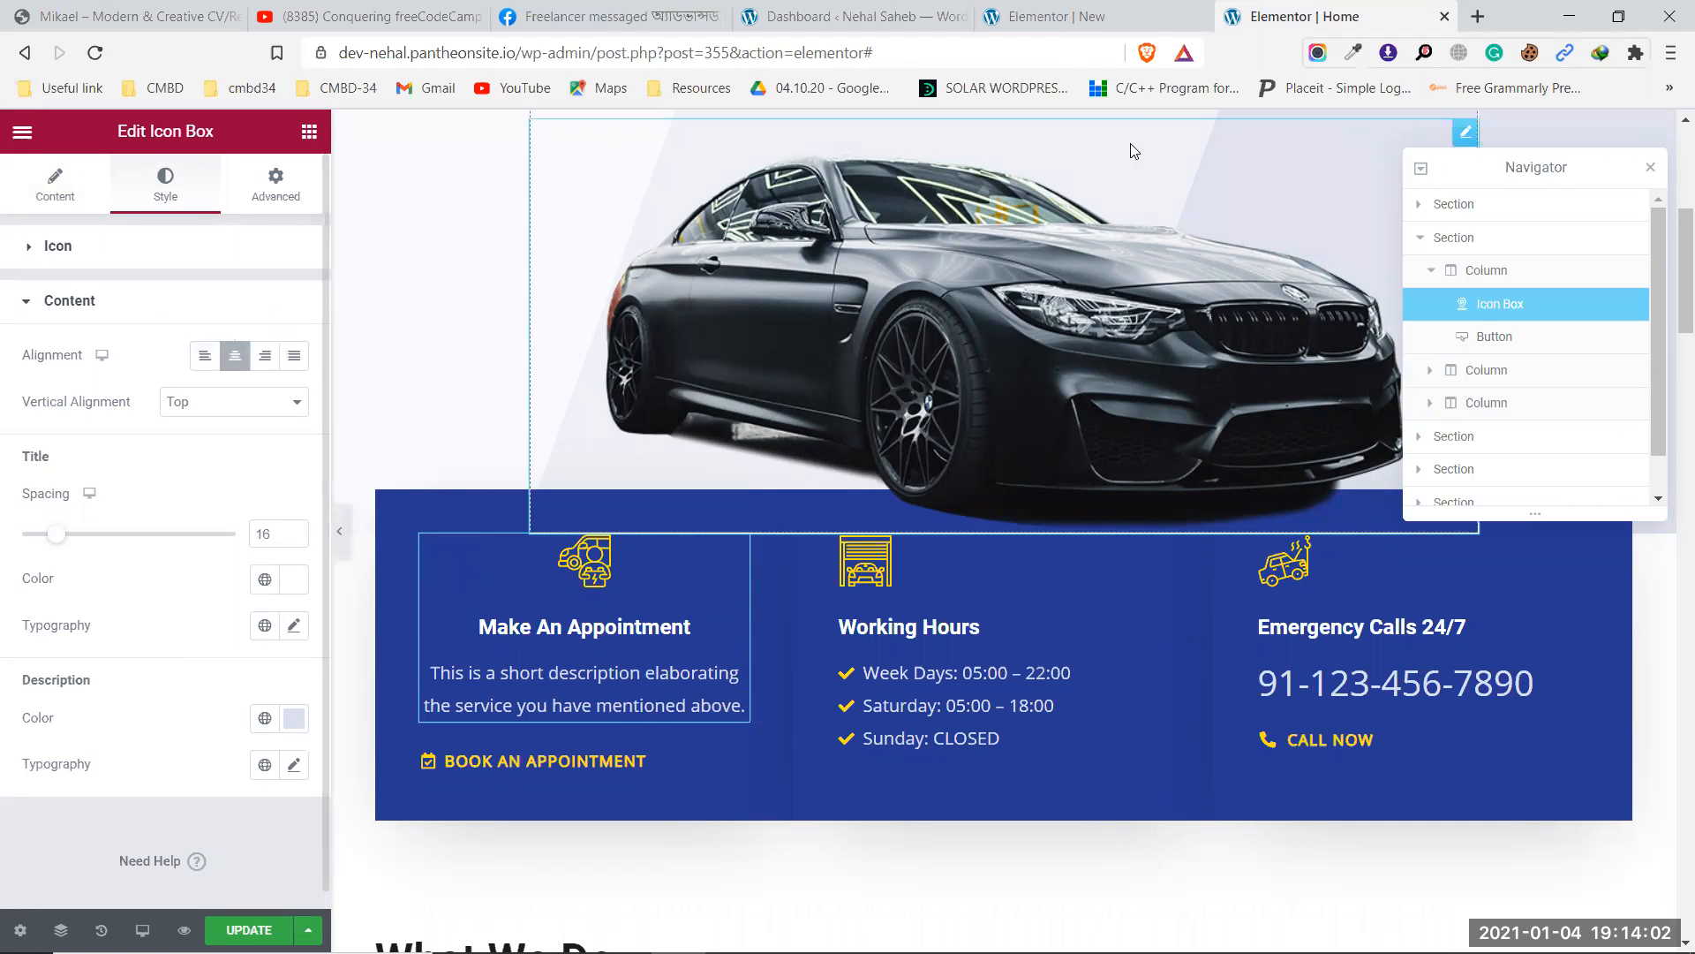
{"action": "left_click", "coordinate": [1060, 16]}
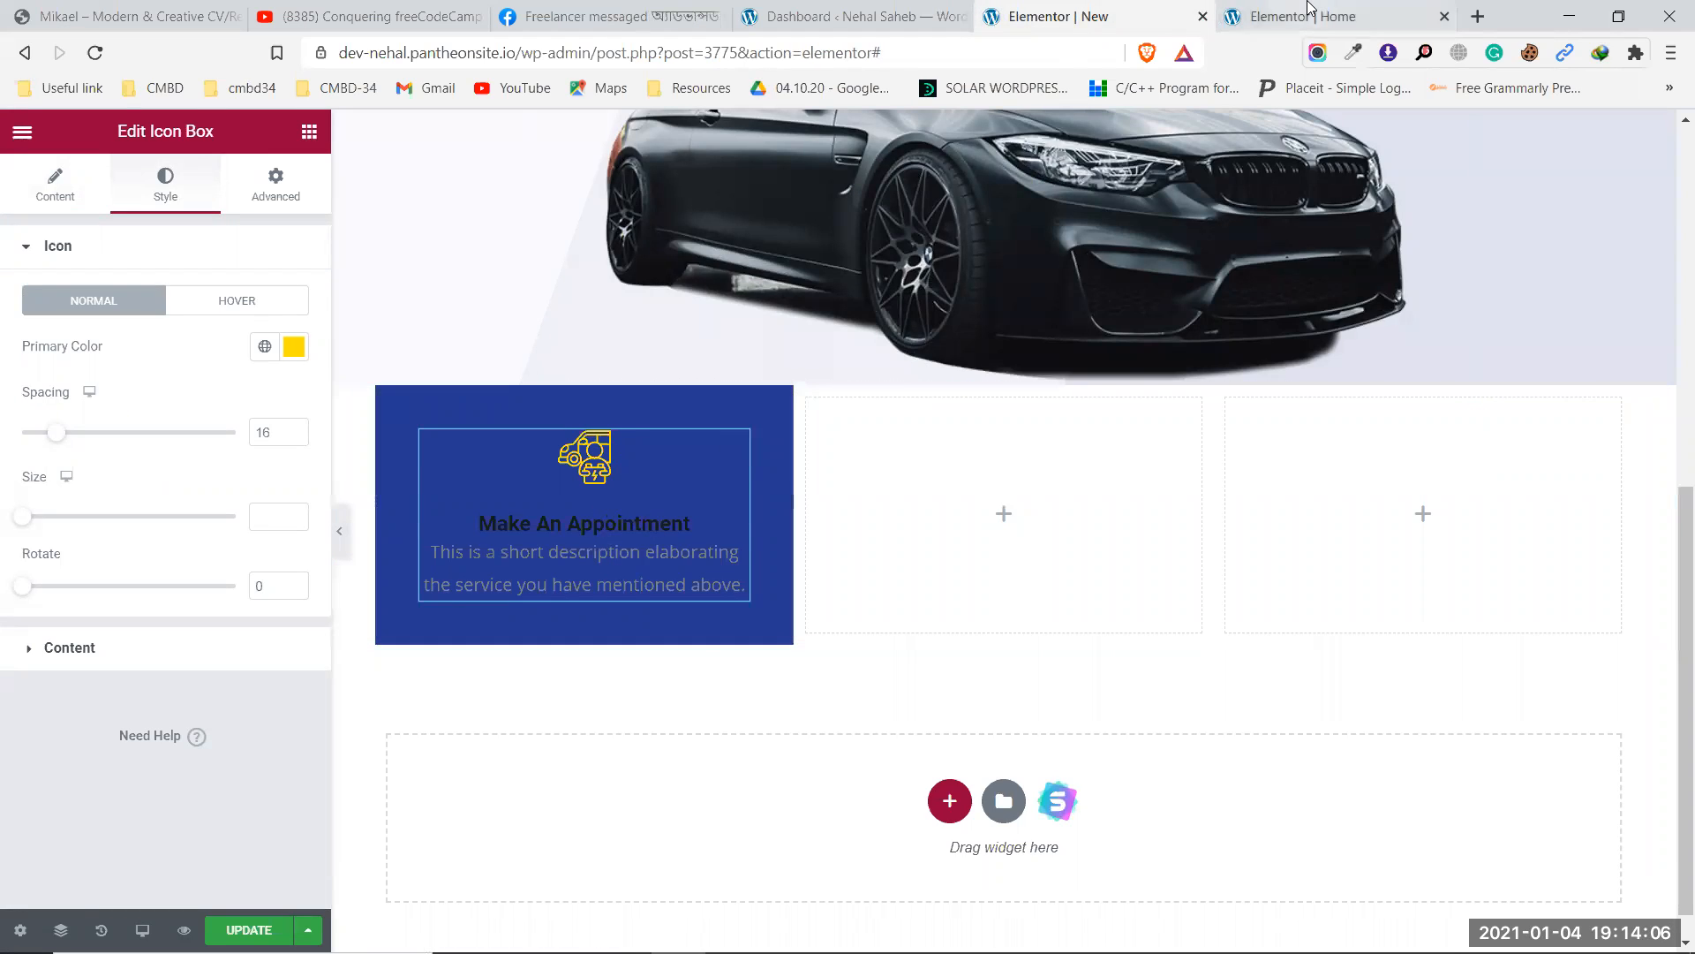
{"action": "left_click", "coordinate": [1307, 16]}
{"action": "left_click", "coordinate": [196, 355]}
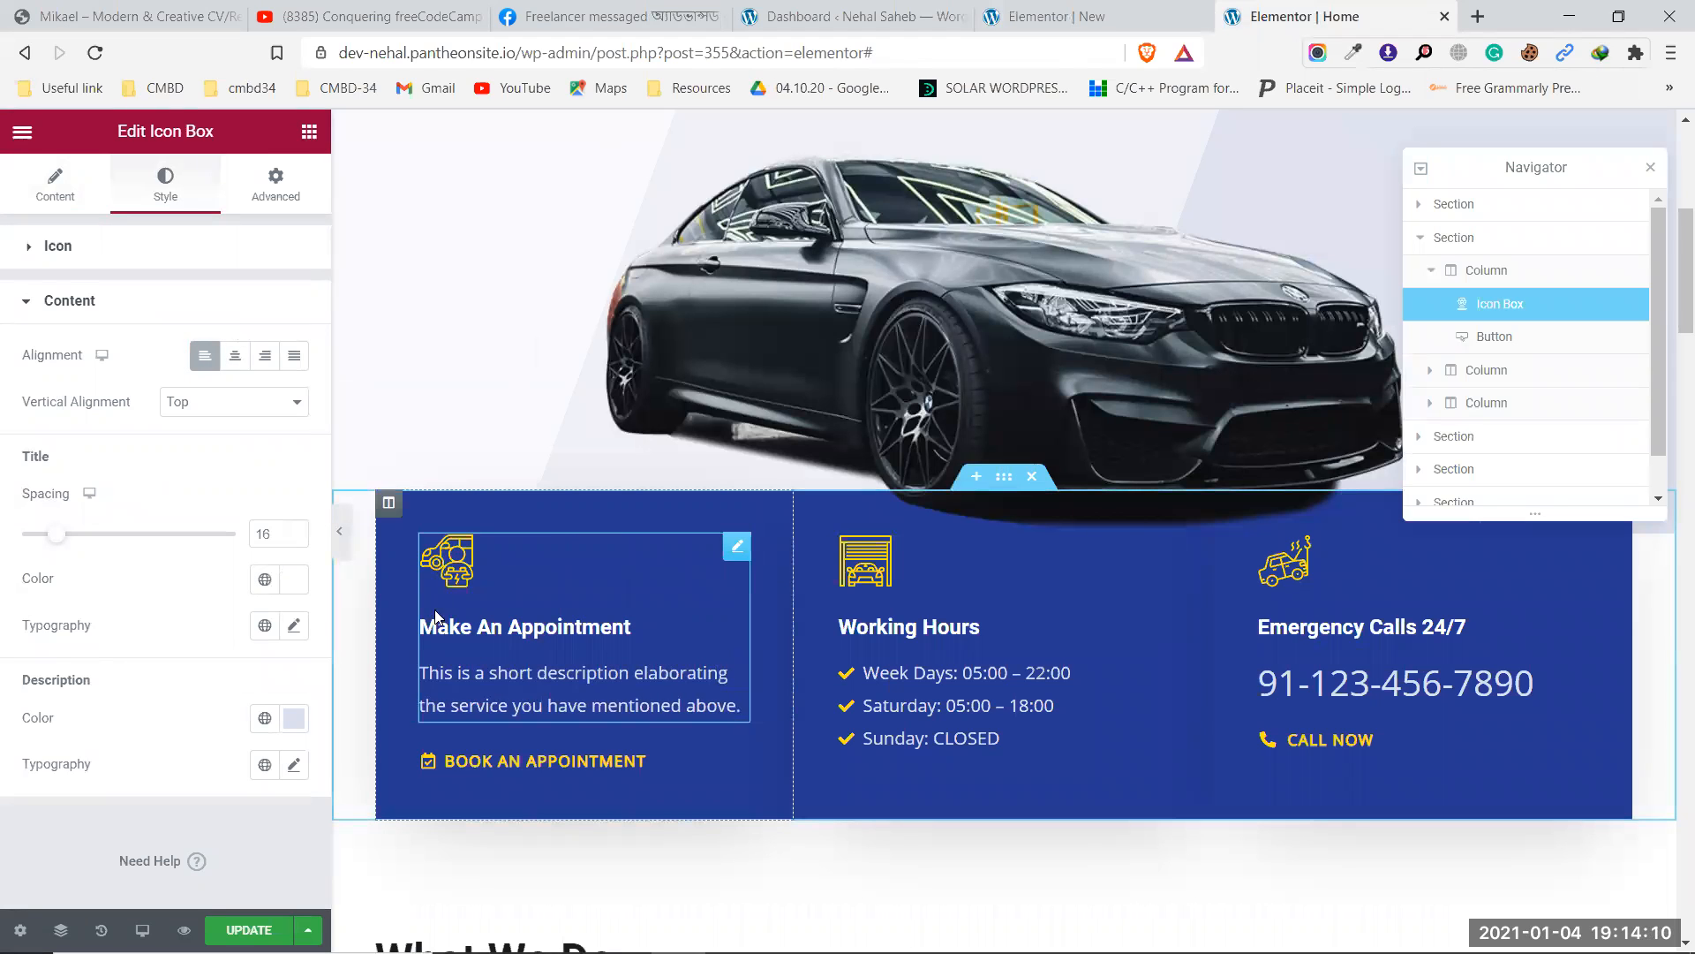
Try other vertical alignments, including Middle, on the Home page's Icon Box content and restore Top.
{"action": "left_click", "coordinate": [236, 401]}
{"action": "left_click", "coordinate": [214, 435]}
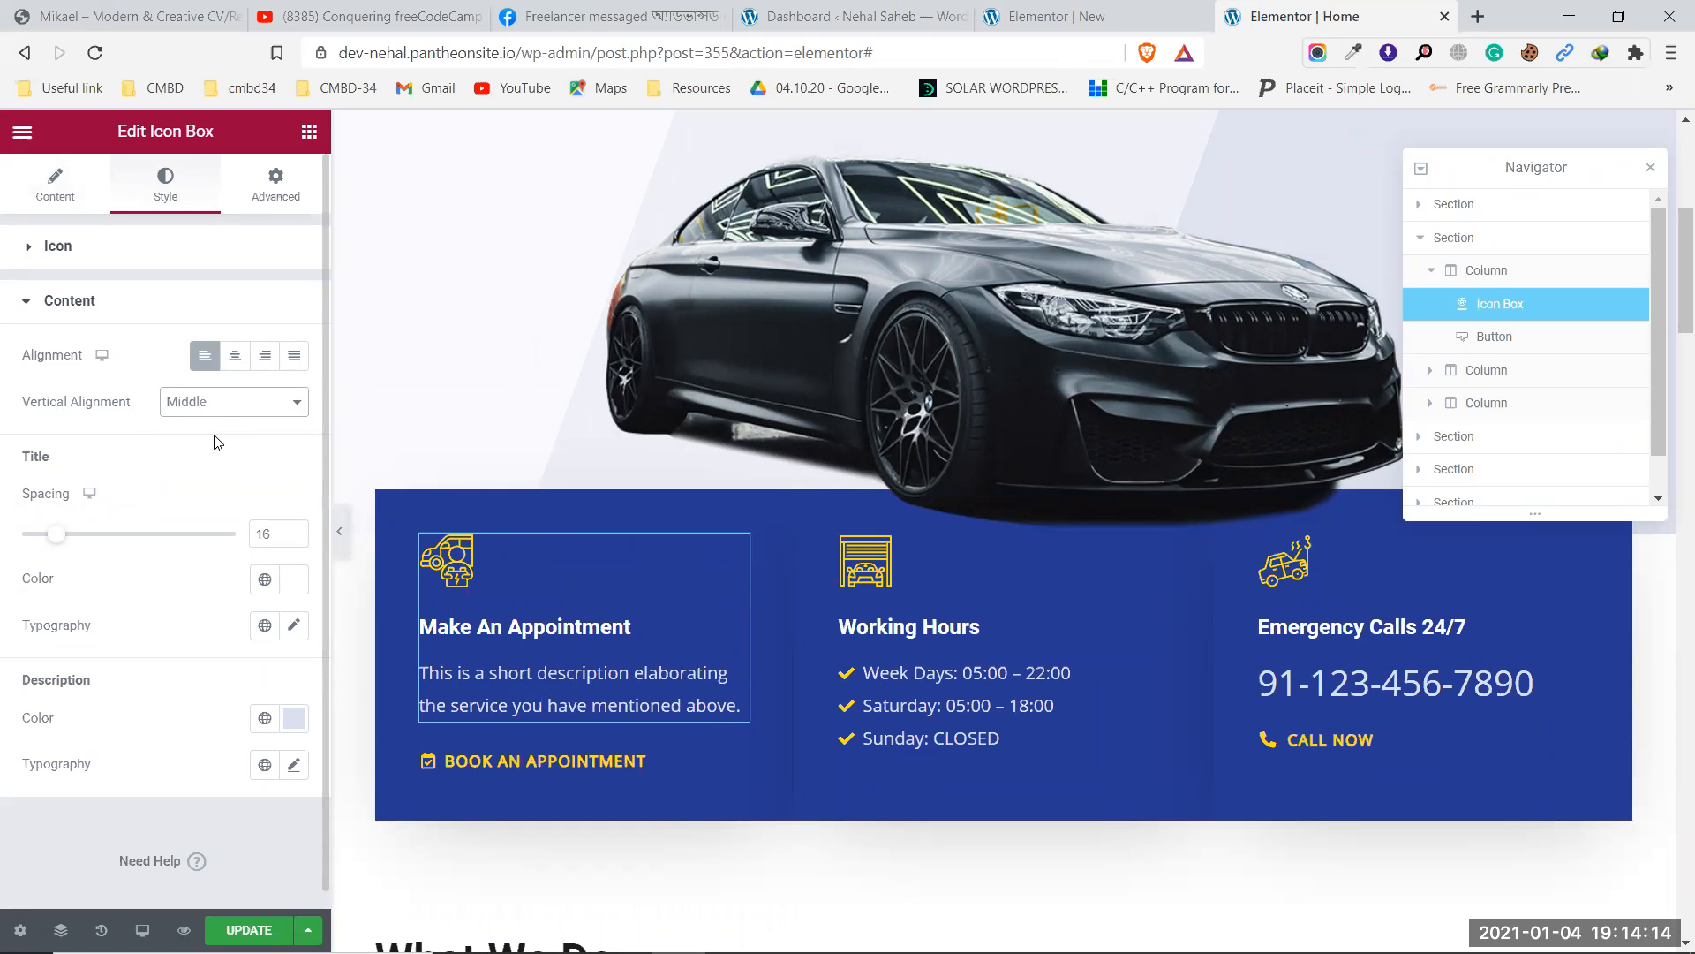
{"action": "left_click", "coordinate": [220, 404]}
{"action": "left_click", "coordinate": [209, 467]}
{"action": "left_click", "coordinate": [225, 414]}
{"action": "left_click", "coordinate": [223, 423]}
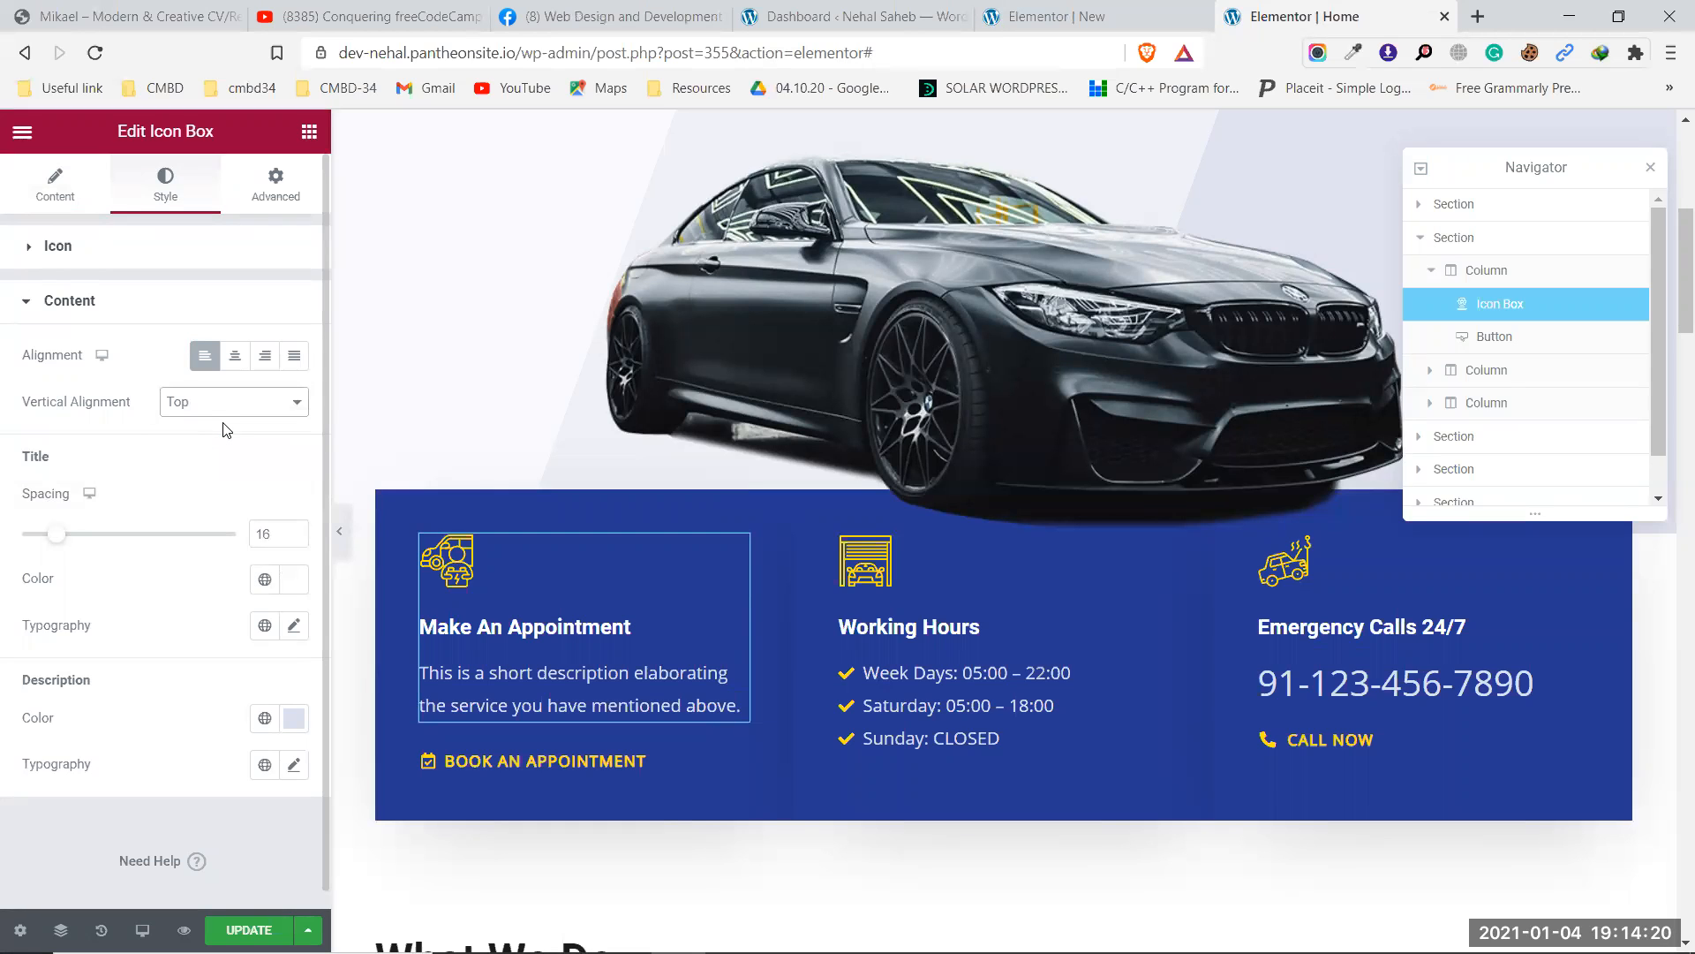
Check the Home page Icon Box's icon position and title HTML tag, and return to its styling options.
{"action": "left_click", "coordinate": [48, 188]}
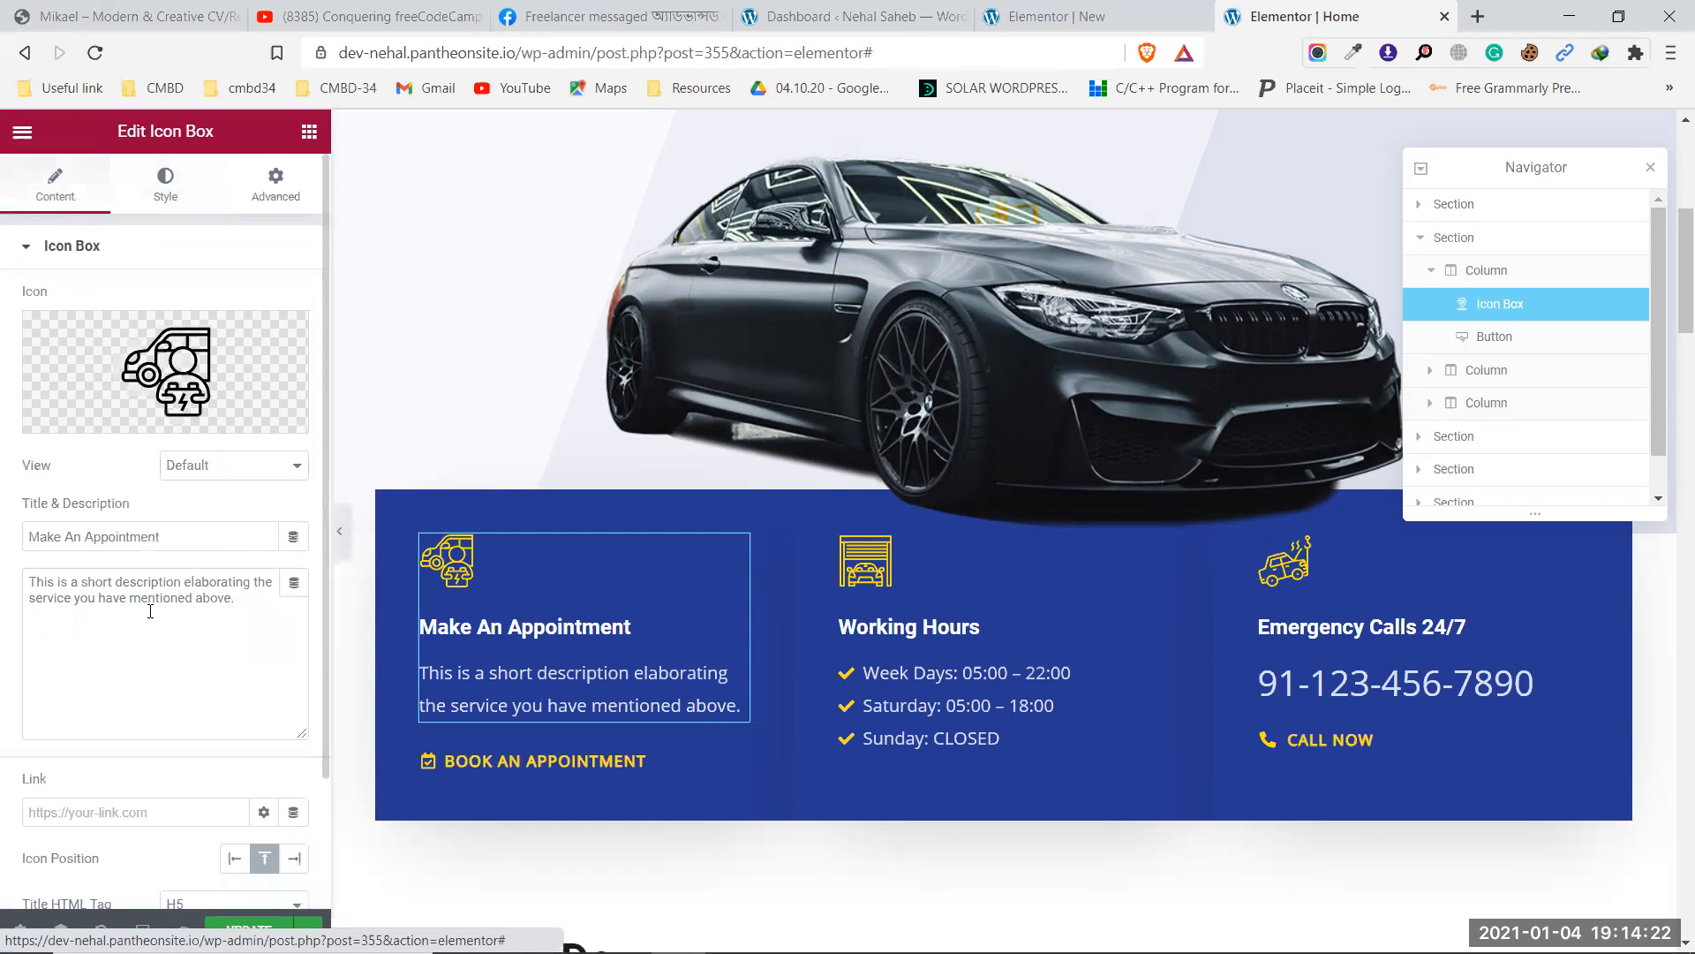
{"action": "scroll", "coordinate": [208, 830], "scroll_direction": "down", "scroll_amount": 2}
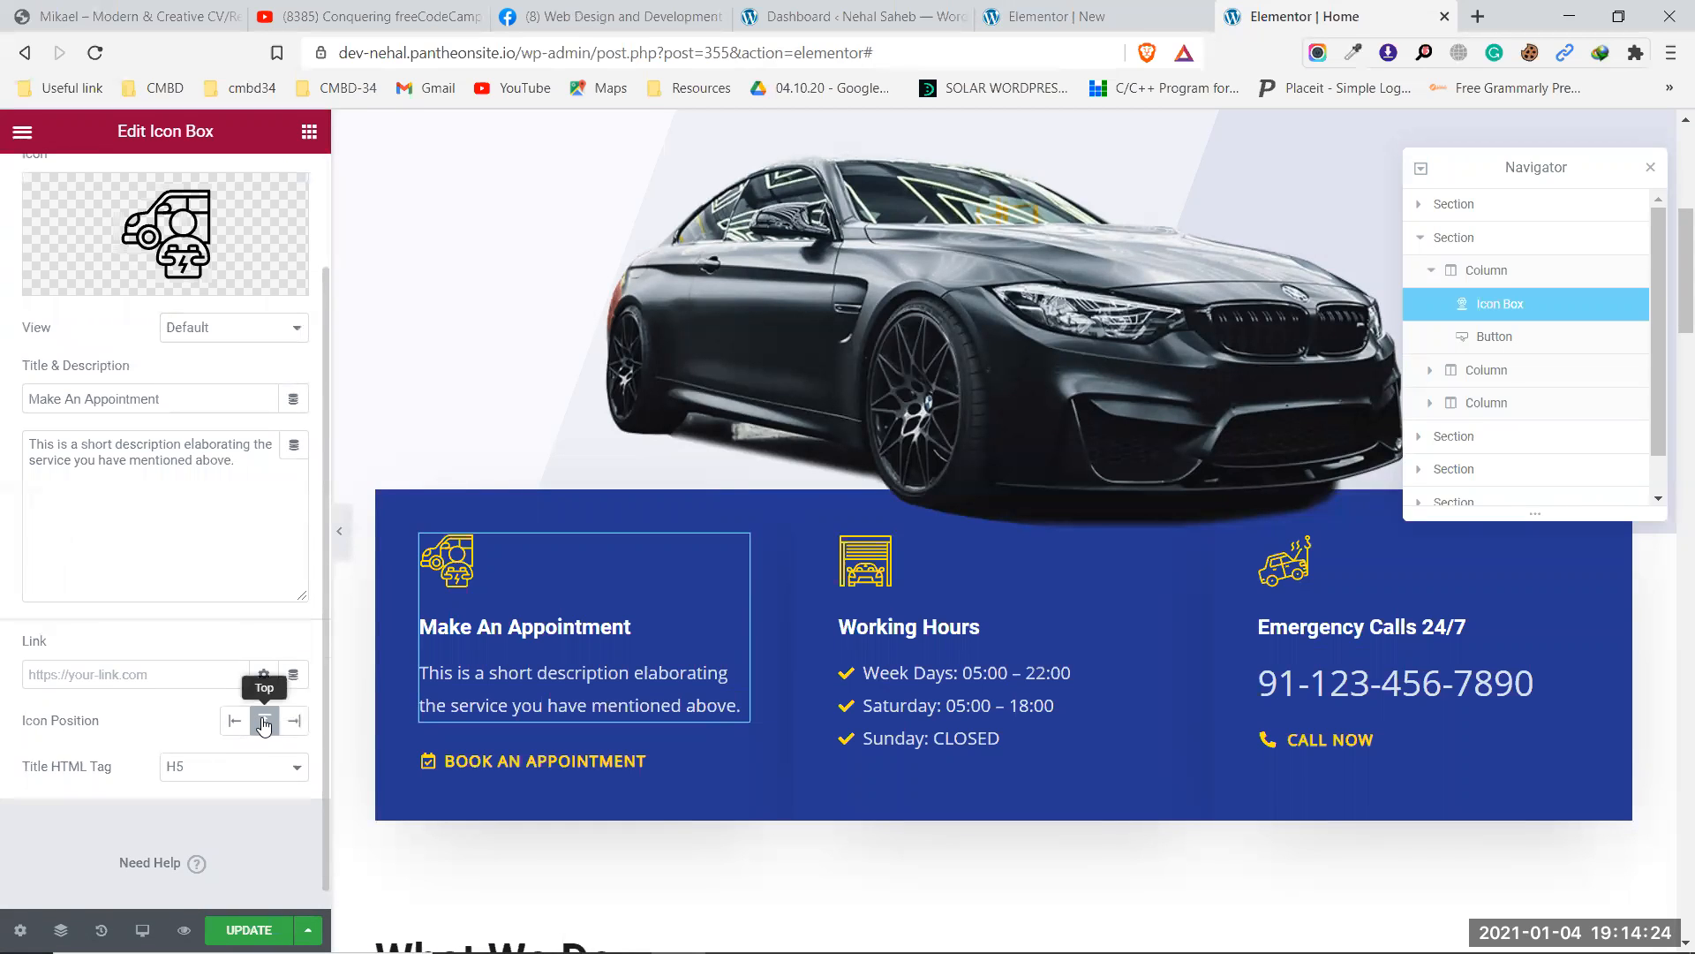
{"action": "scroll", "coordinate": [263, 720], "scroll_direction": "up", "scroll_amount": 2}
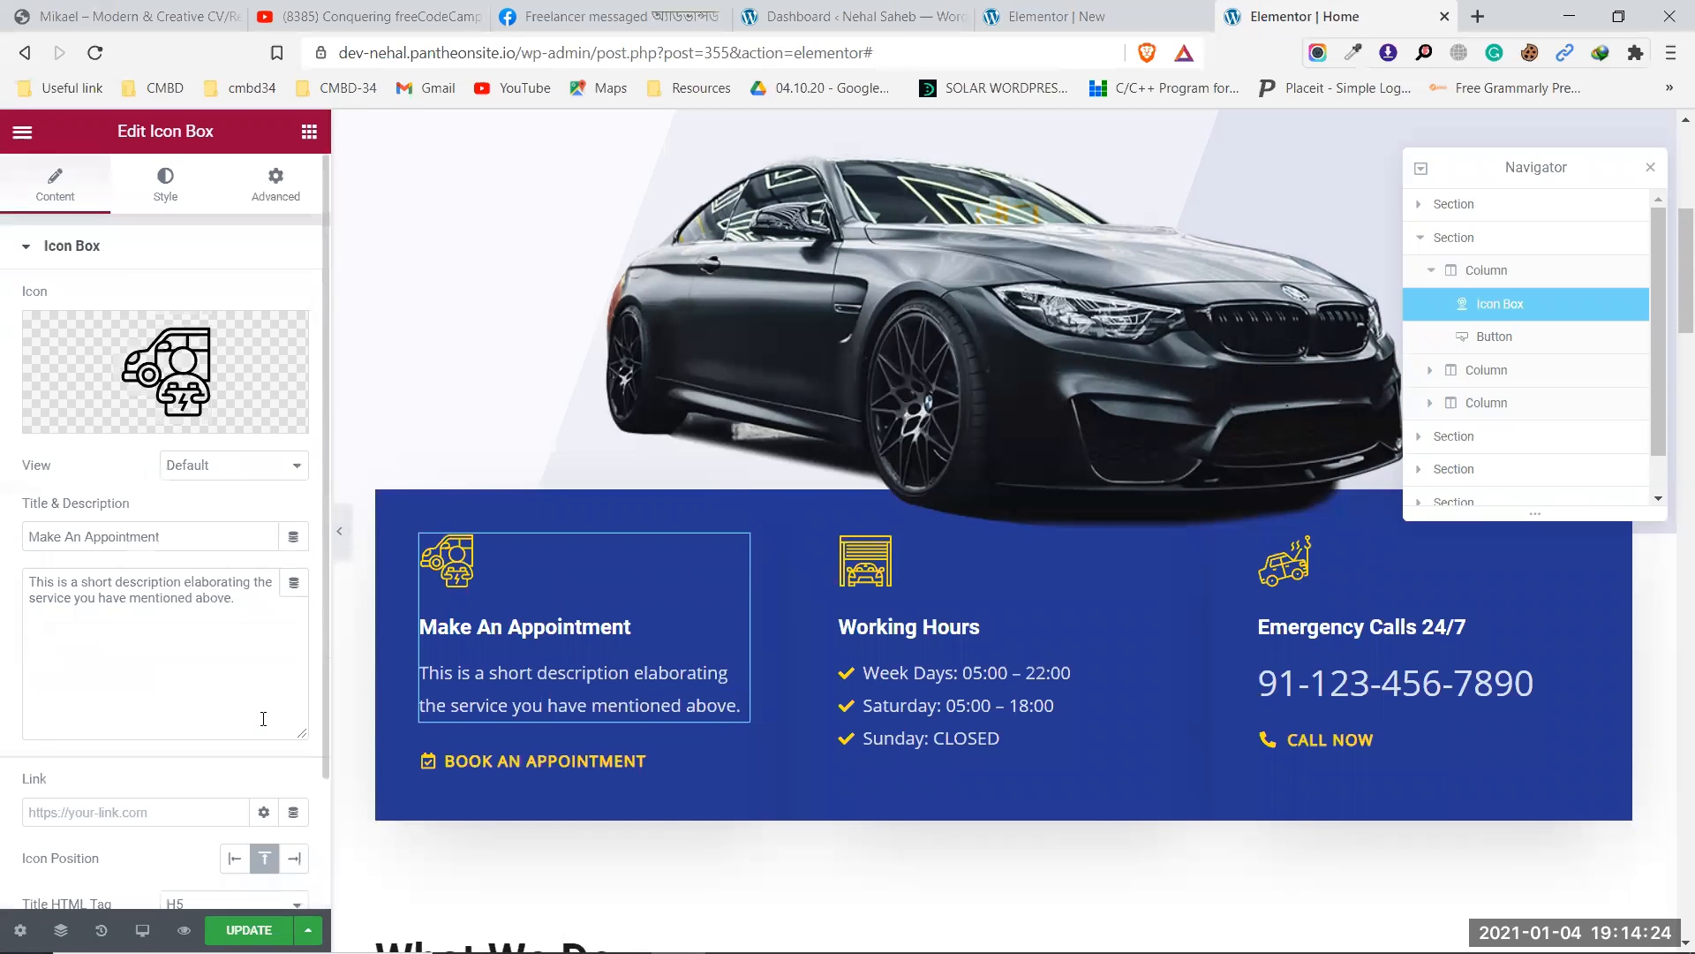
{"action": "left_click", "coordinate": [168, 190]}
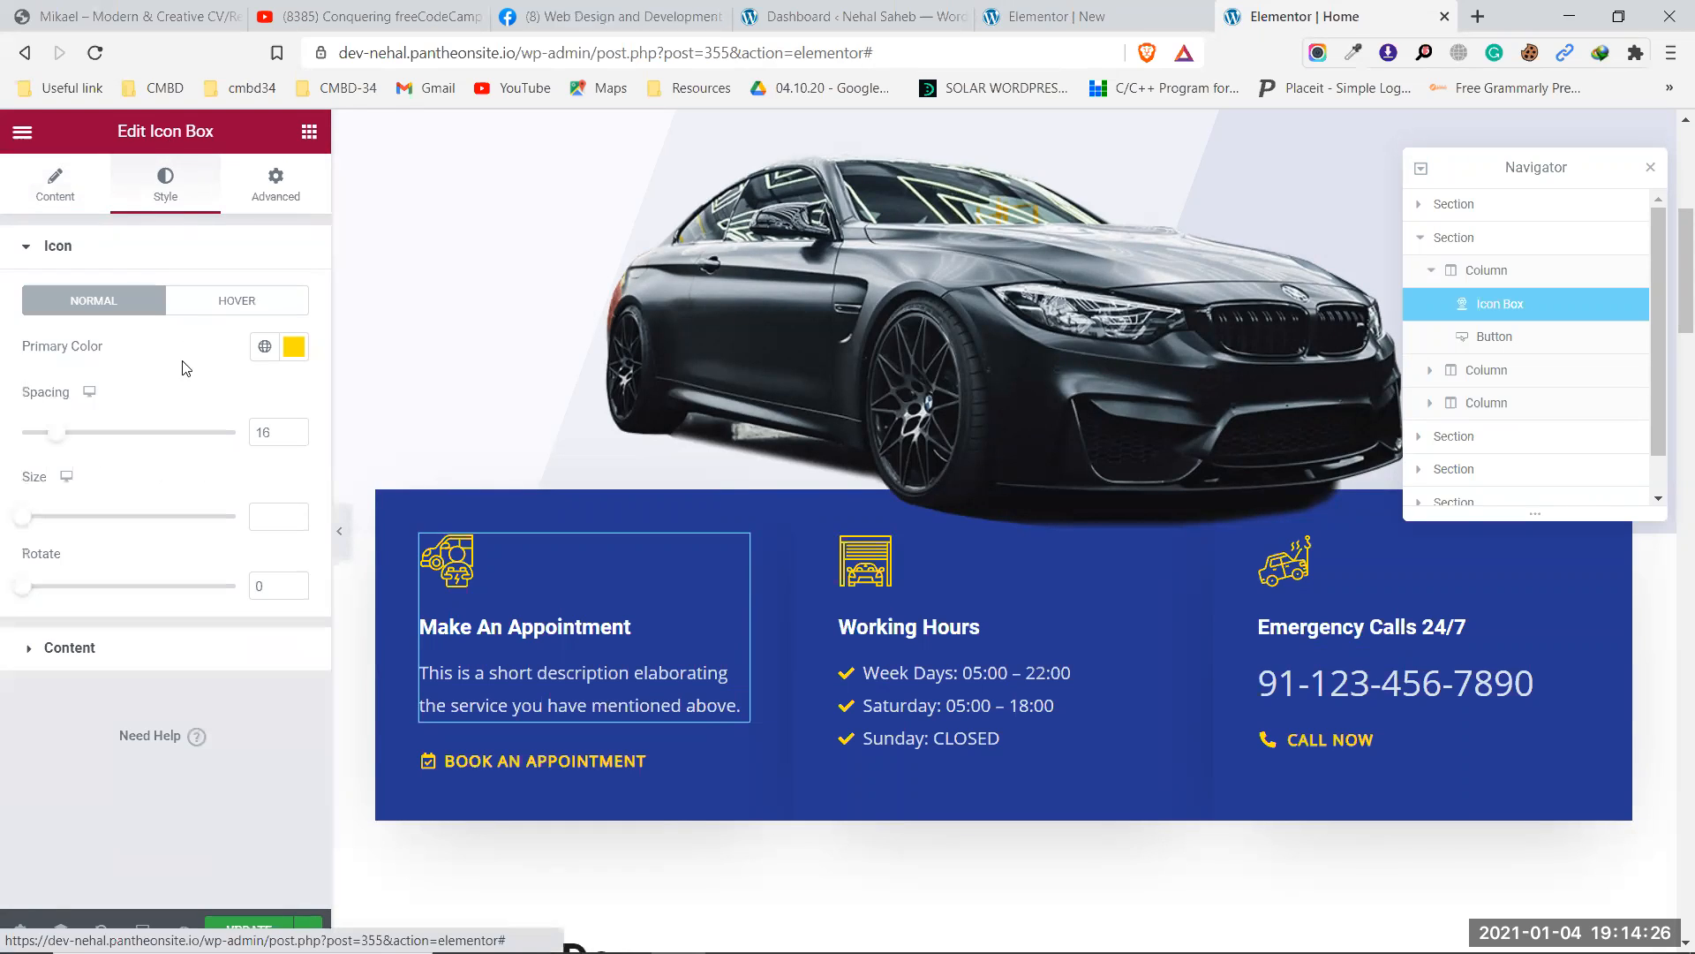
Check the title color in the Home page Icon Box's content styling and copy its description color #DADEEF.
{"action": "left_click", "coordinate": [174, 664]}
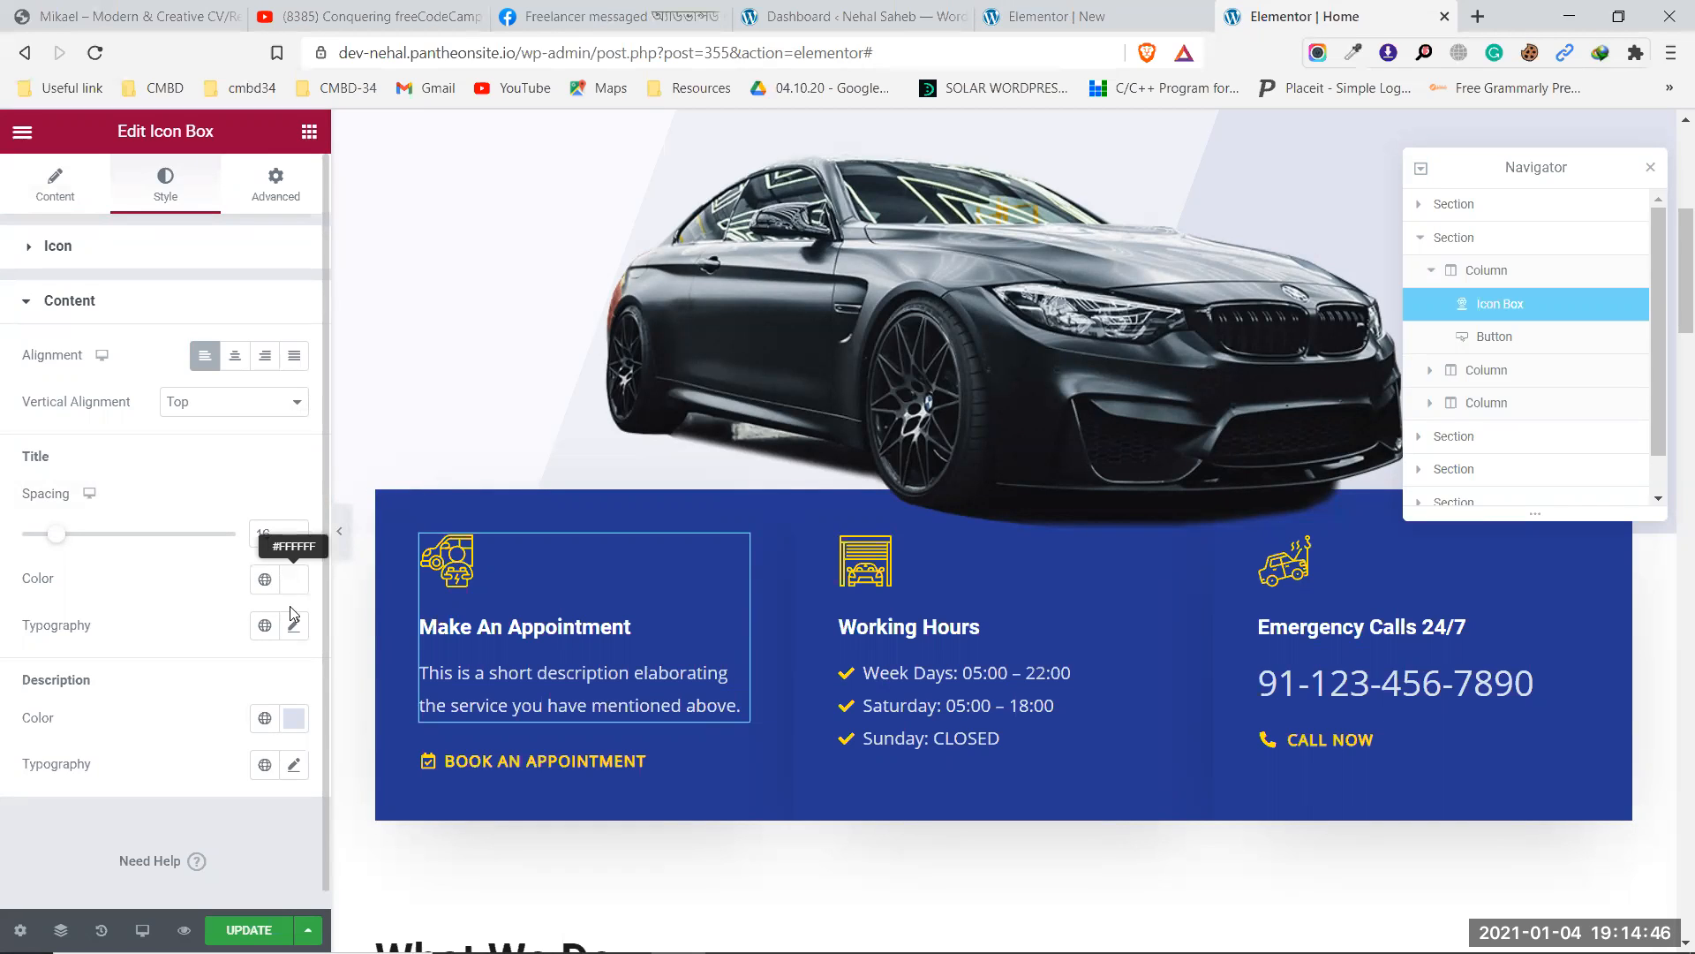
{"action": "left_click", "coordinate": [295, 719]}
{"action": "key", "text": "ctrl+c"}
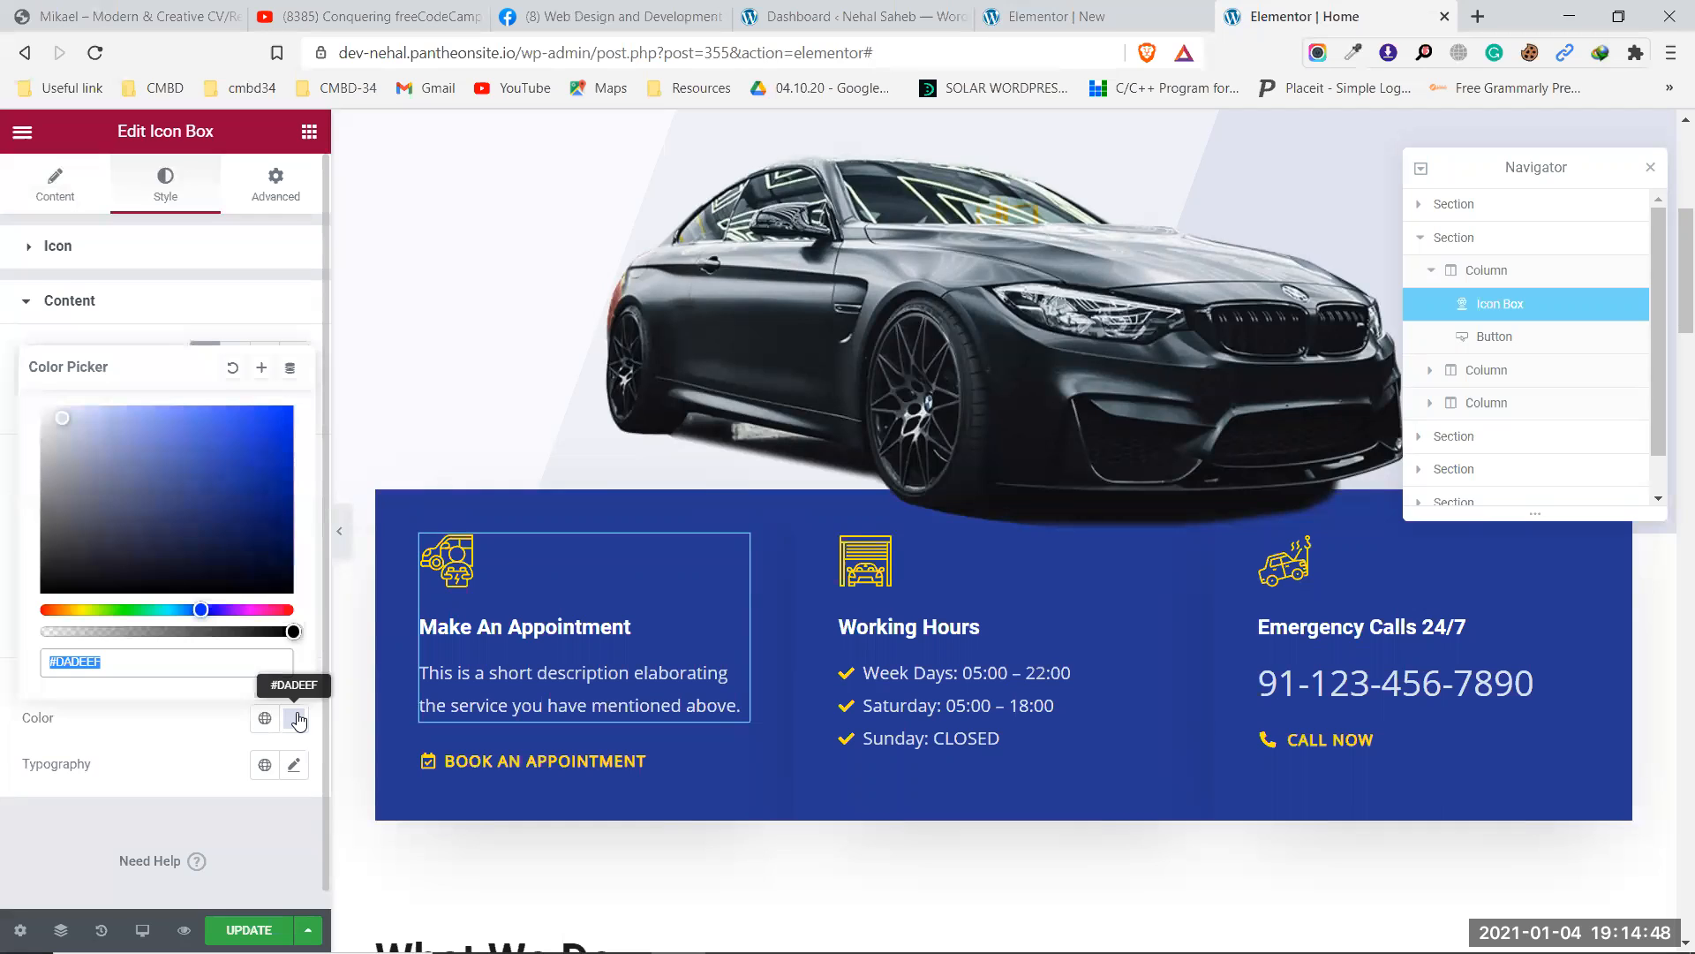
{"action": "left_click", "coordinate": [297, 719]}
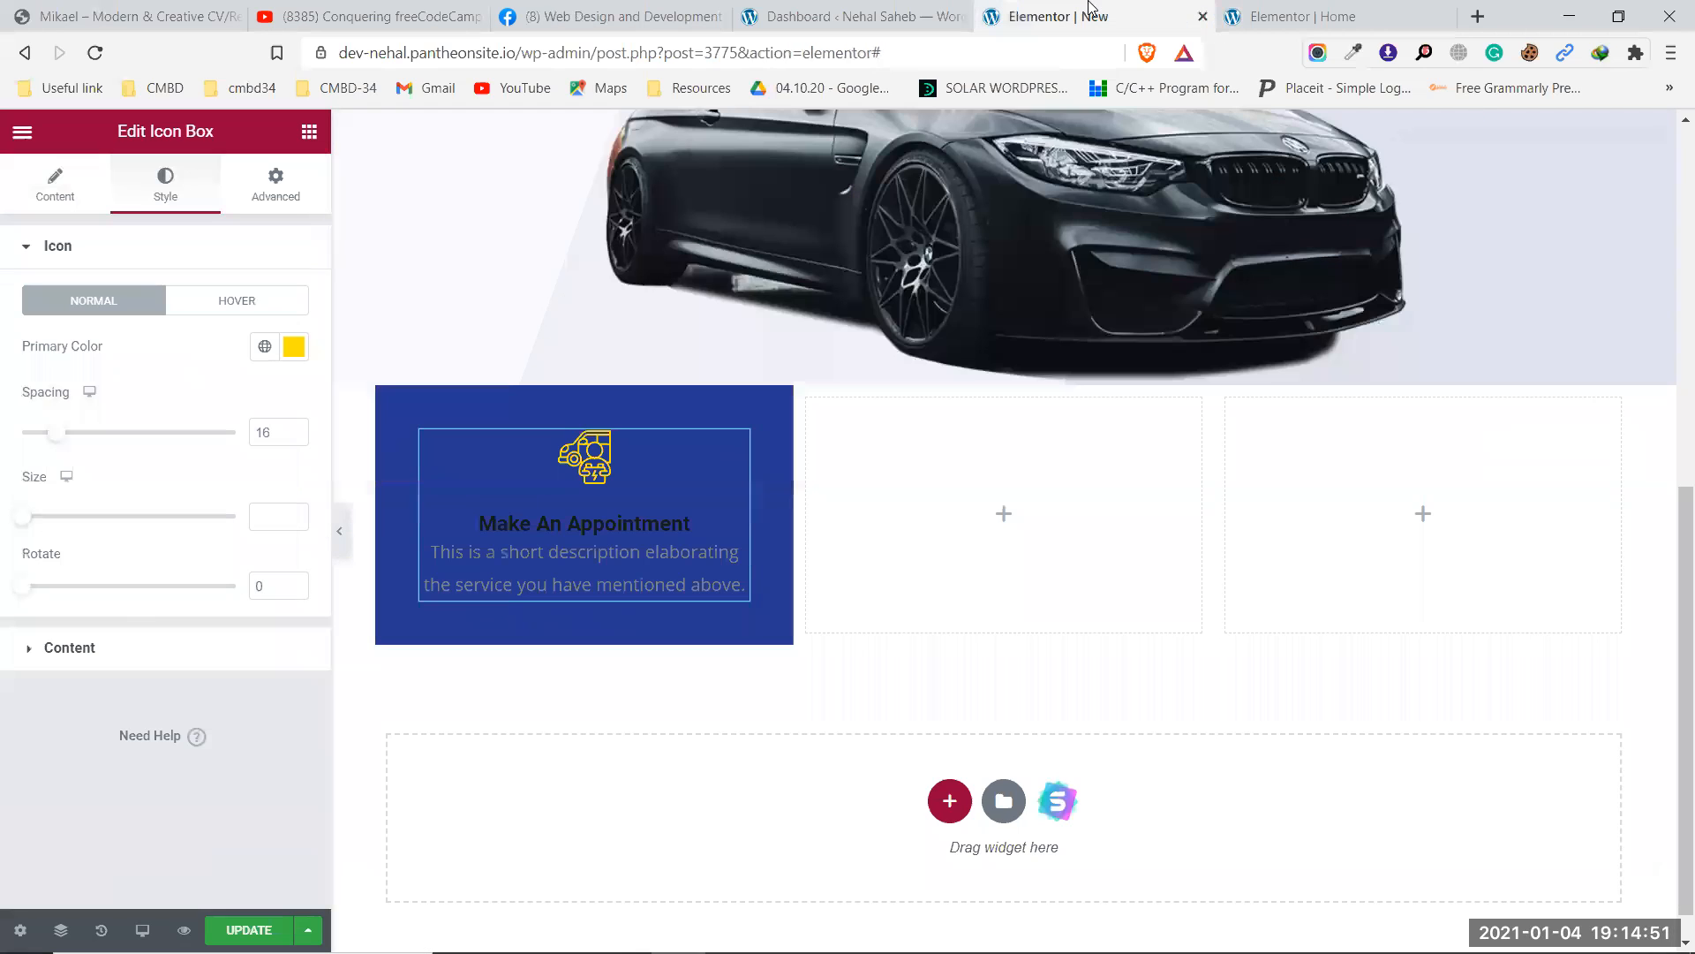
On the New page, align the Icon Box's content left and set its title spacing to 16.
{"action": "left_click", "coordinate": [1092, 16]}
{"action": "left_click", "coordinate": [144, 650]}
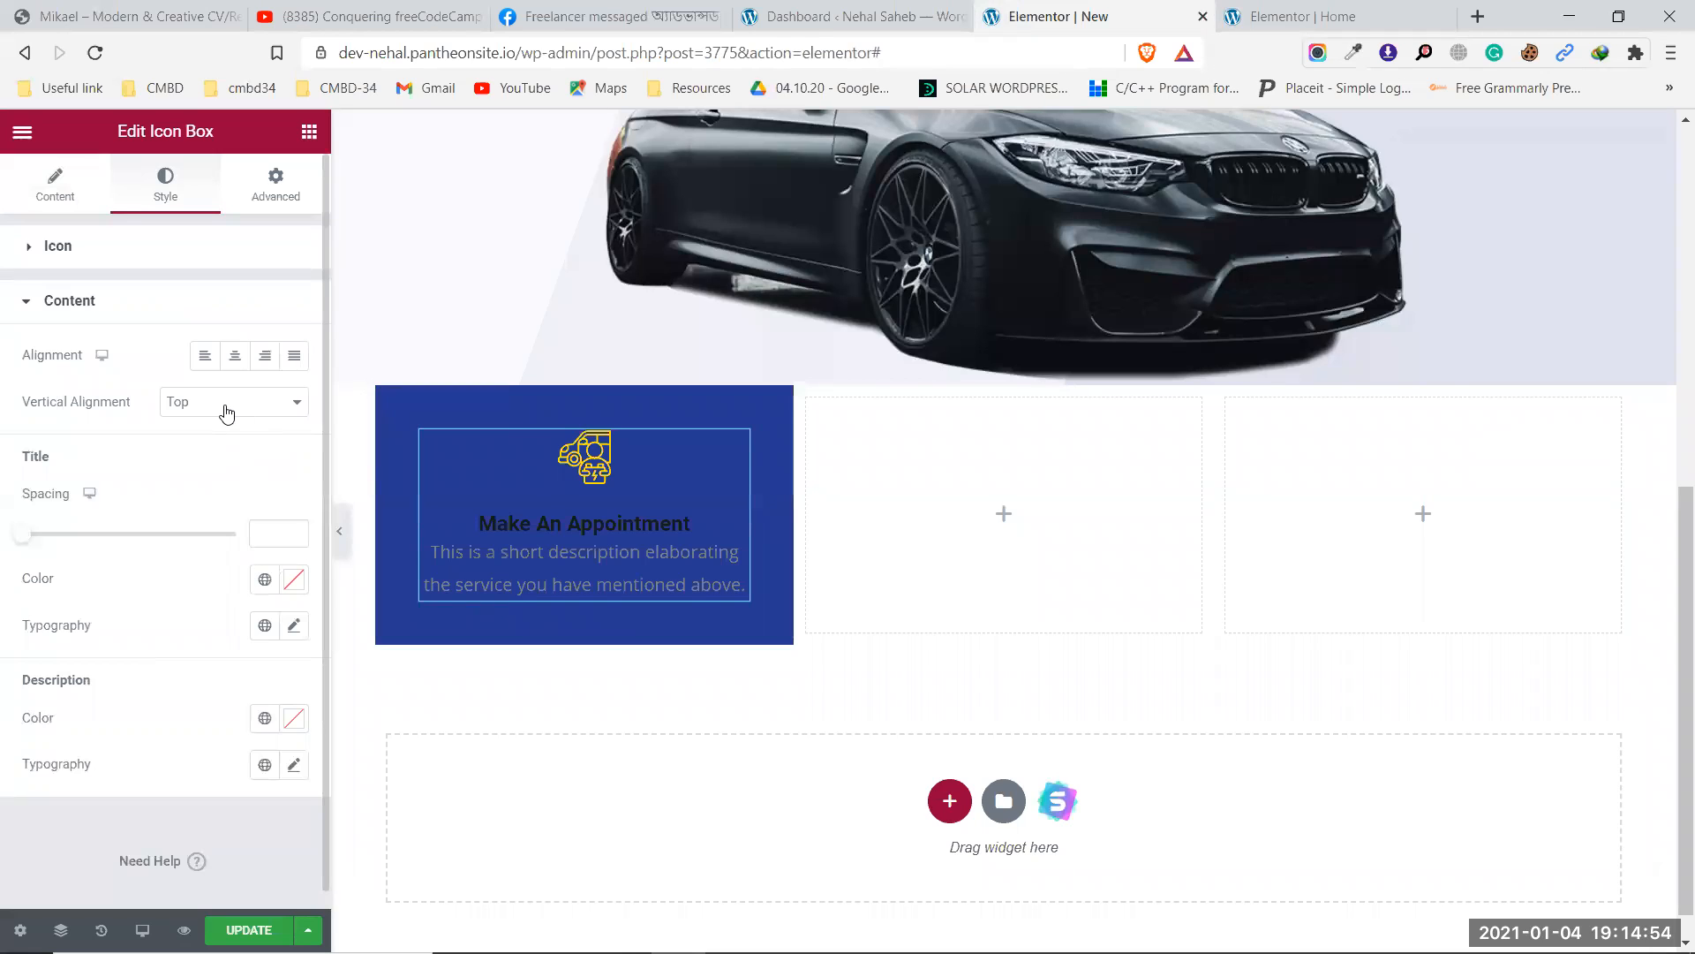
{"action": "left_click", "coordinate": [204, 357]}
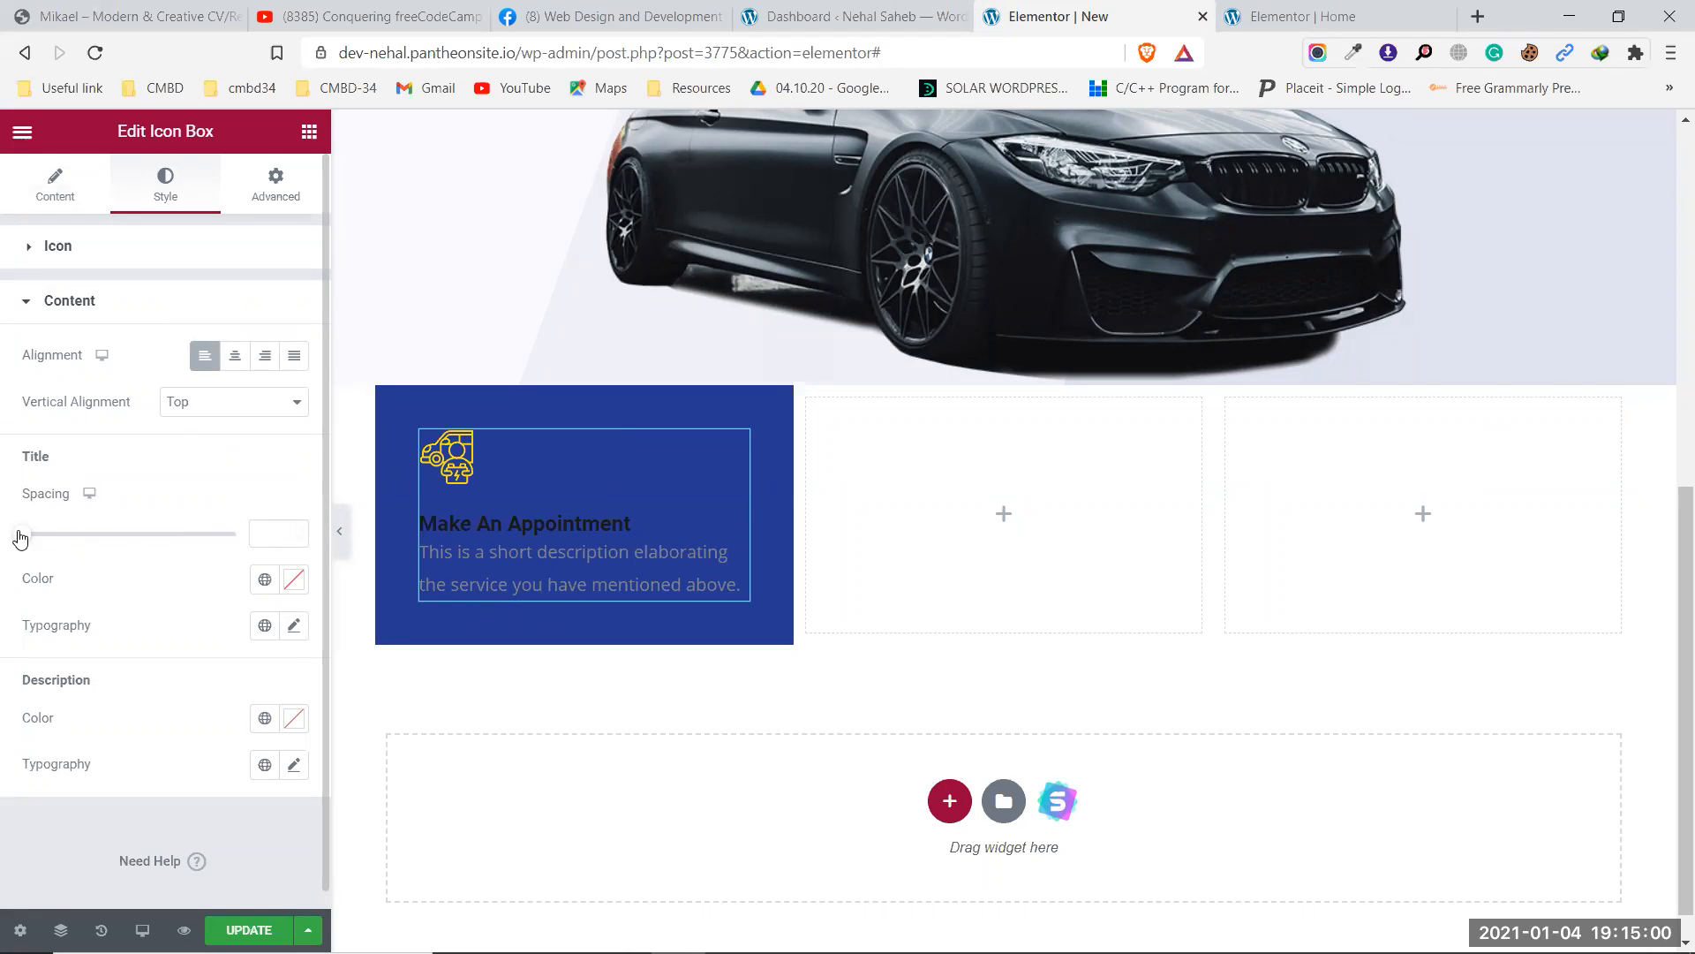
{"action": "left_click_drag", "start_coordinate": [20, 533], "coordinate": [56, 538]}
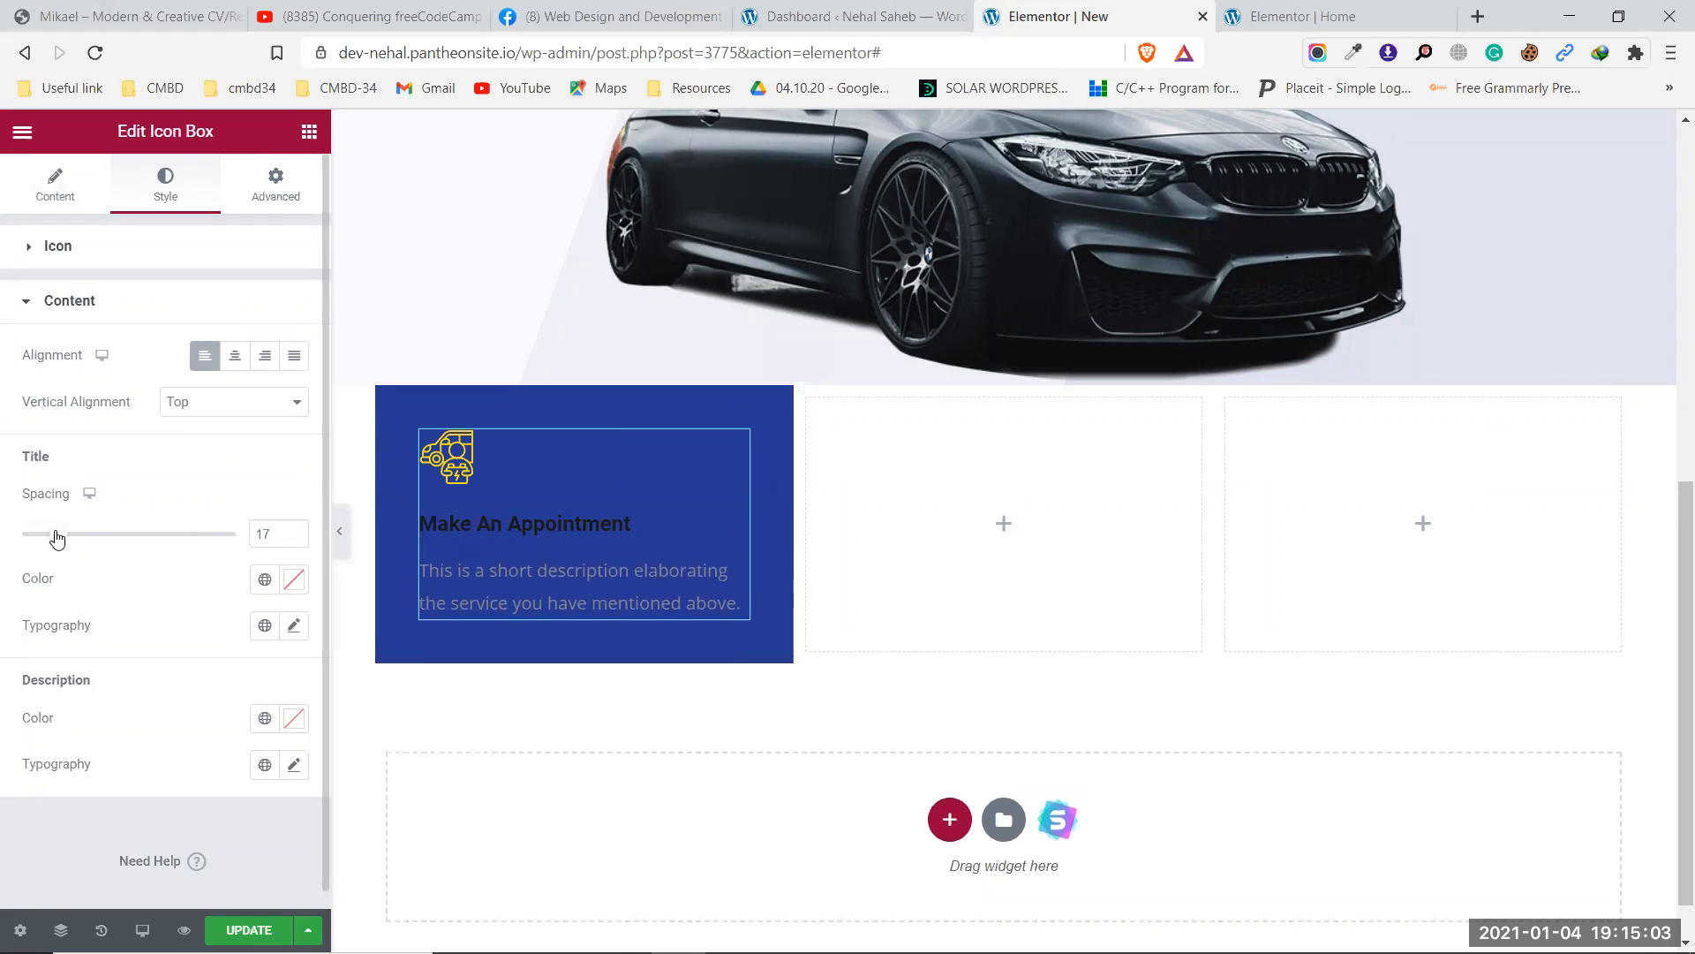
{"action": "left_click", "coordinate": [296, 539]}
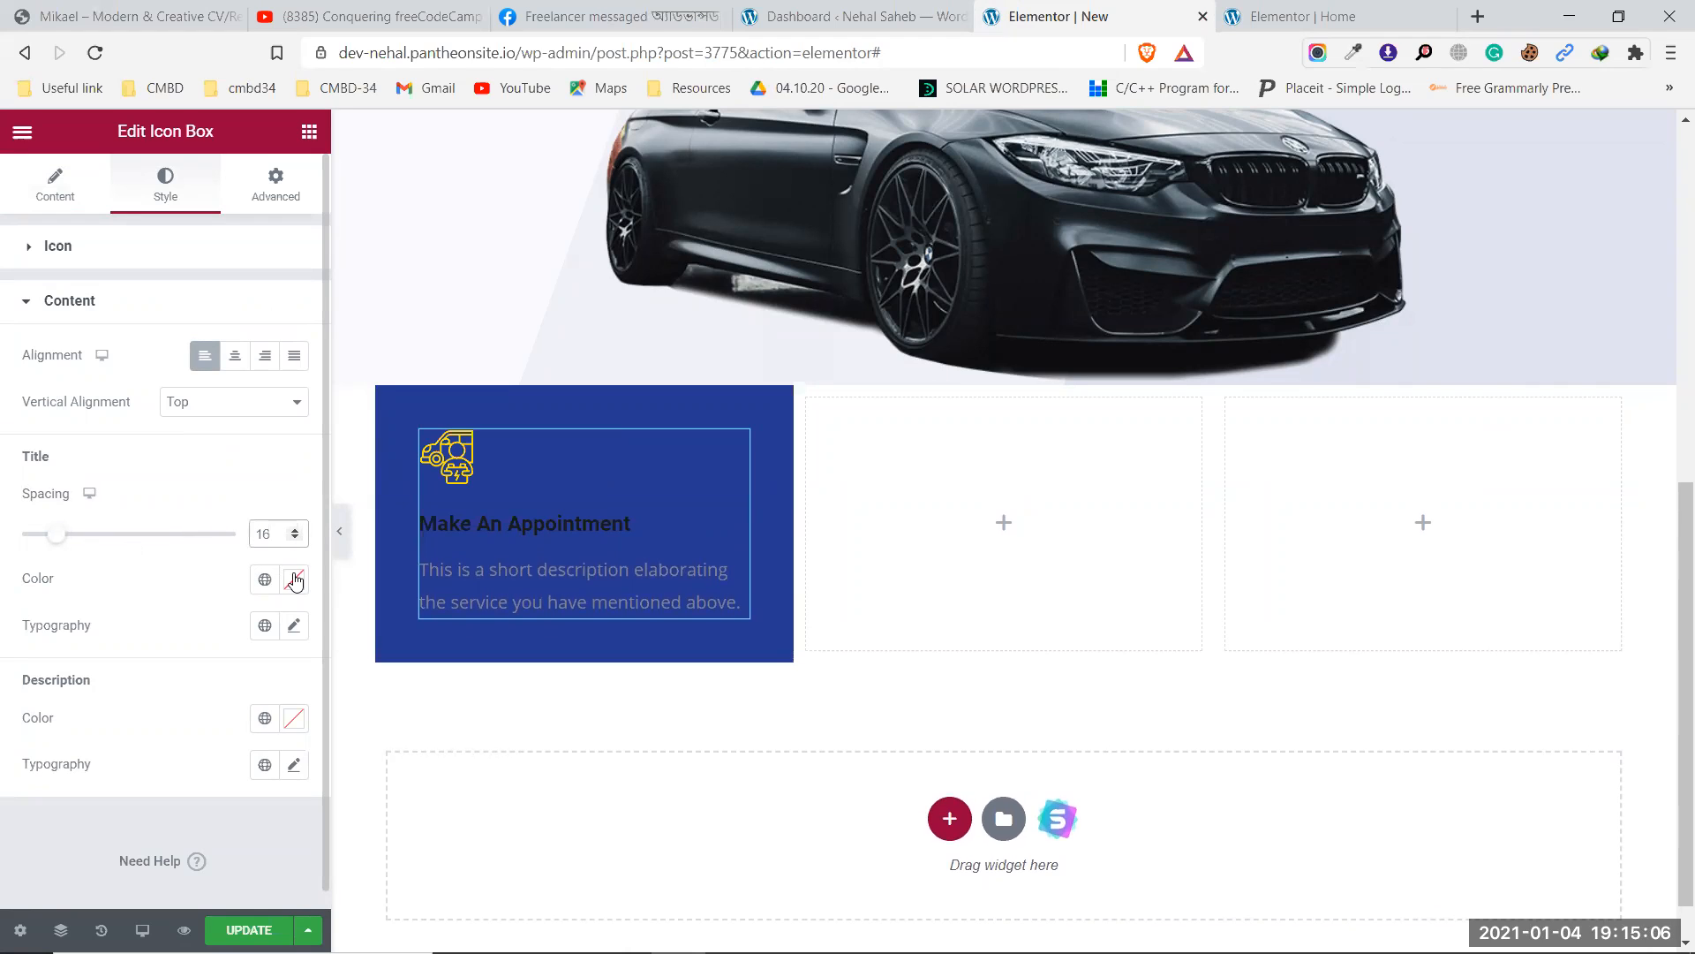
Set the Icon Box's title color to #FFFFFF and its description color to #DADEEF.
{"action": "left_click", "coordinate": [295, 579]}
{"action": "type", "text": "#FFFFFF"}
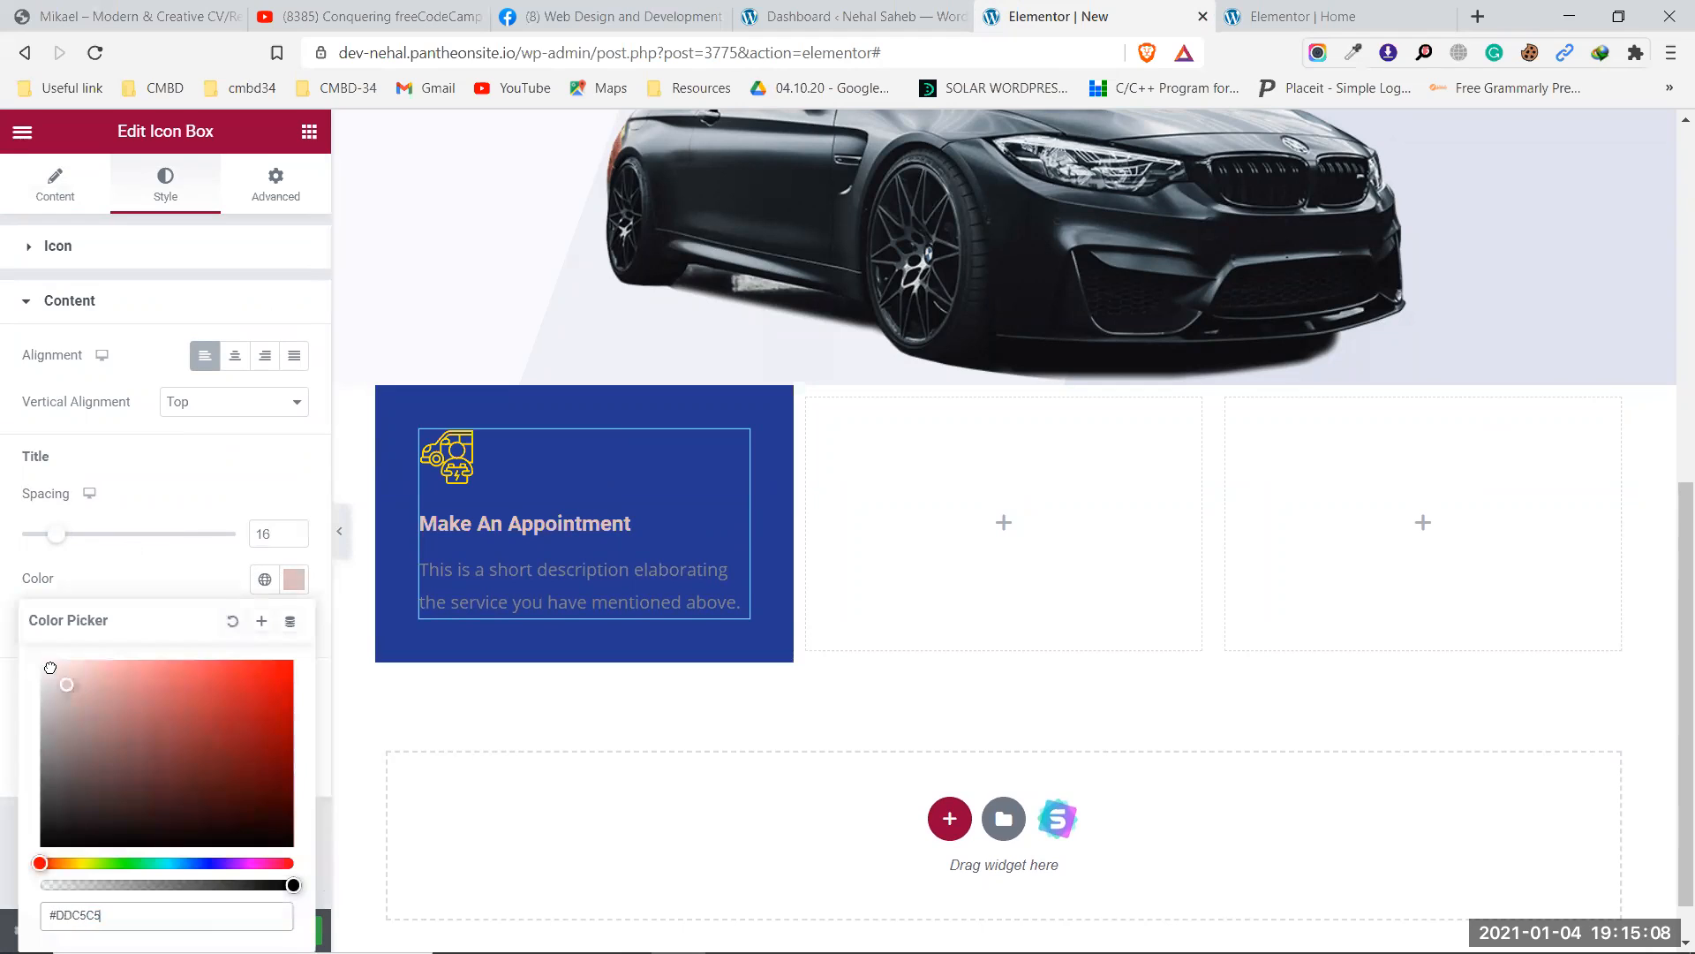
{"action": "left_click", "coordinate": [291, 579]}
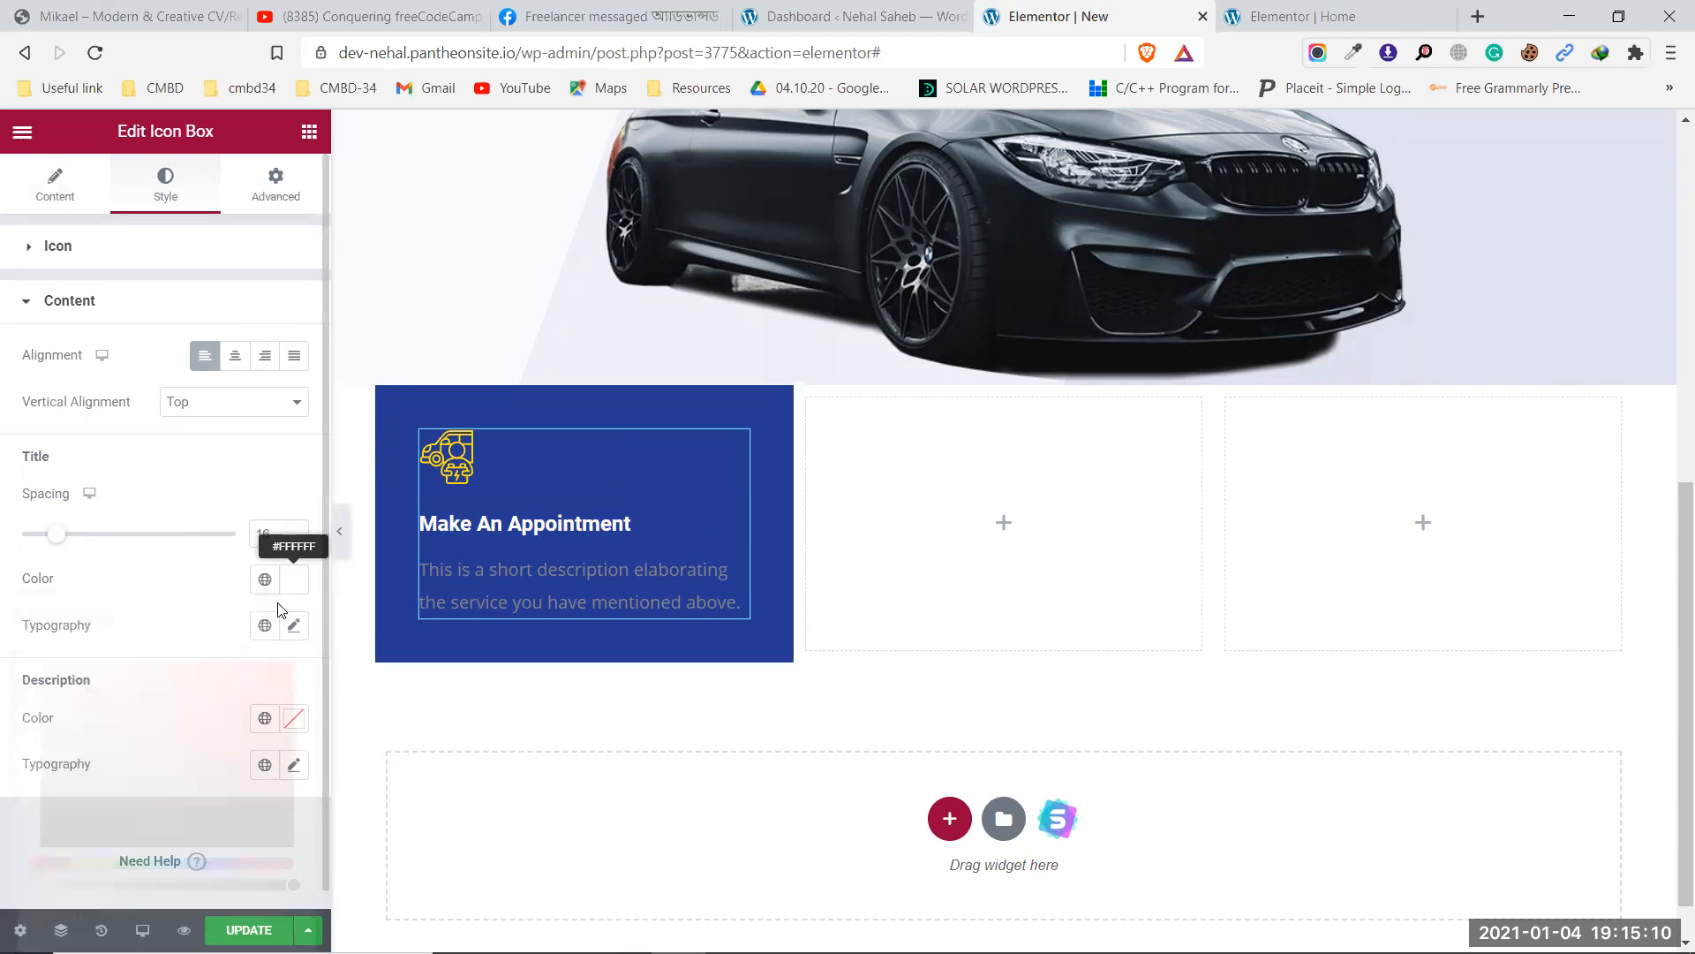
{"action": "left_click", "coordinate": [293, 720]}
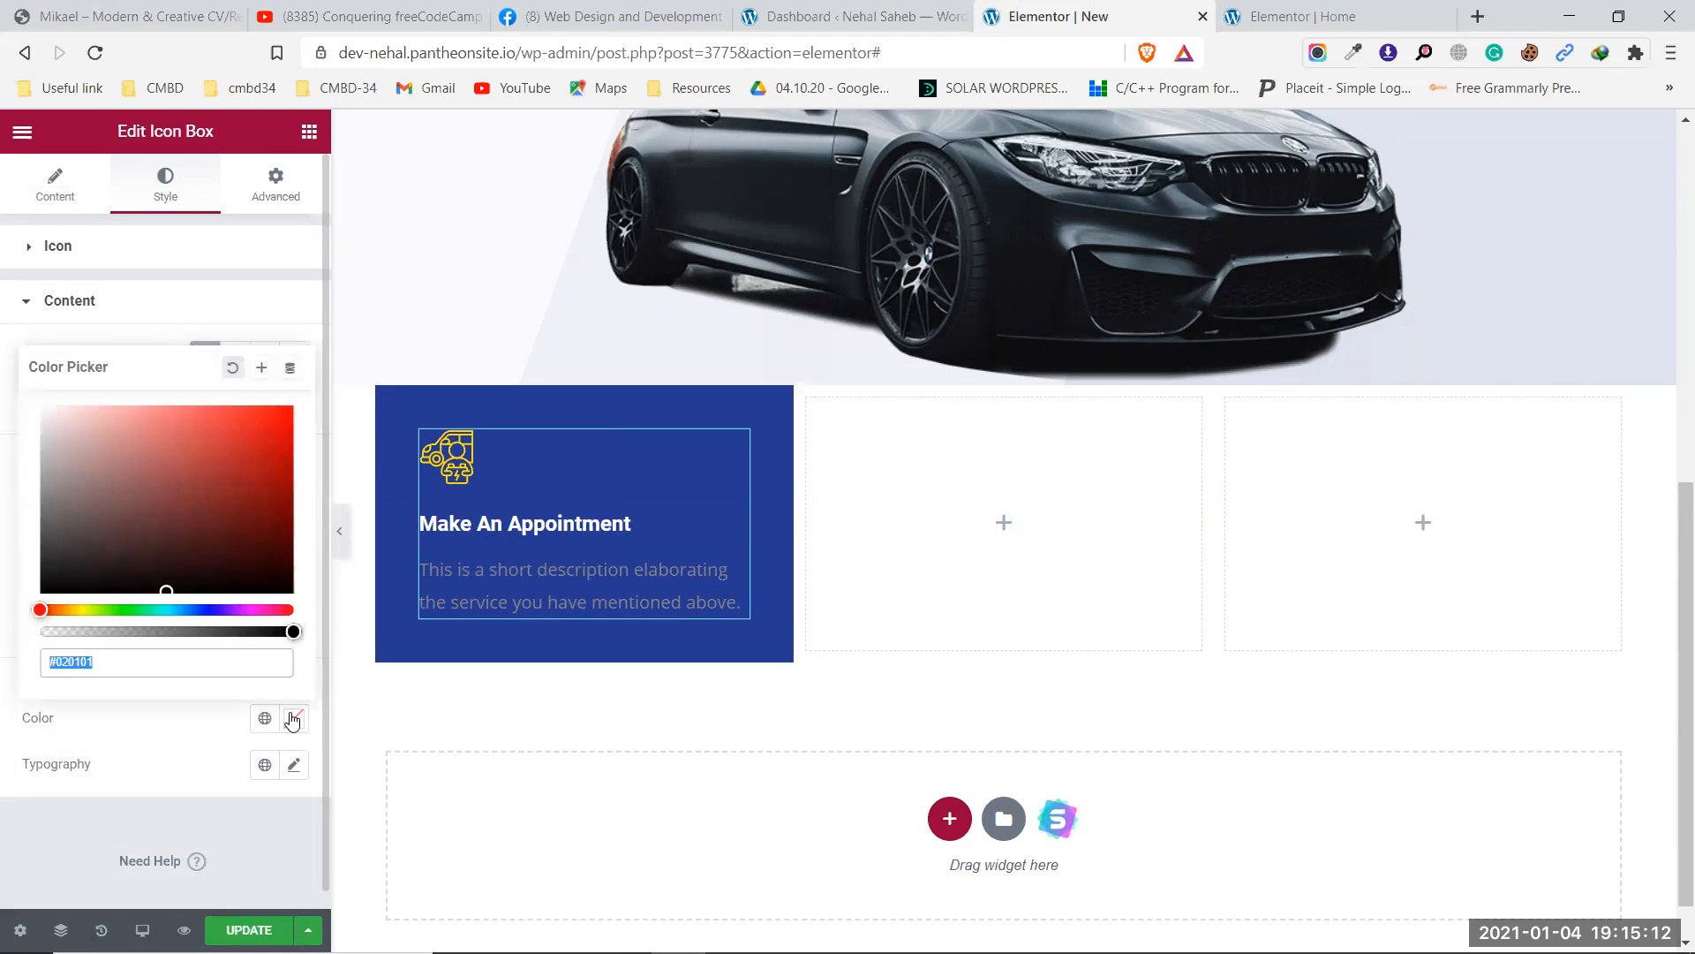
{"action": "key", "text": "ctrl+v"}
{"action": "left_click", "coordinate": [292, 721]}
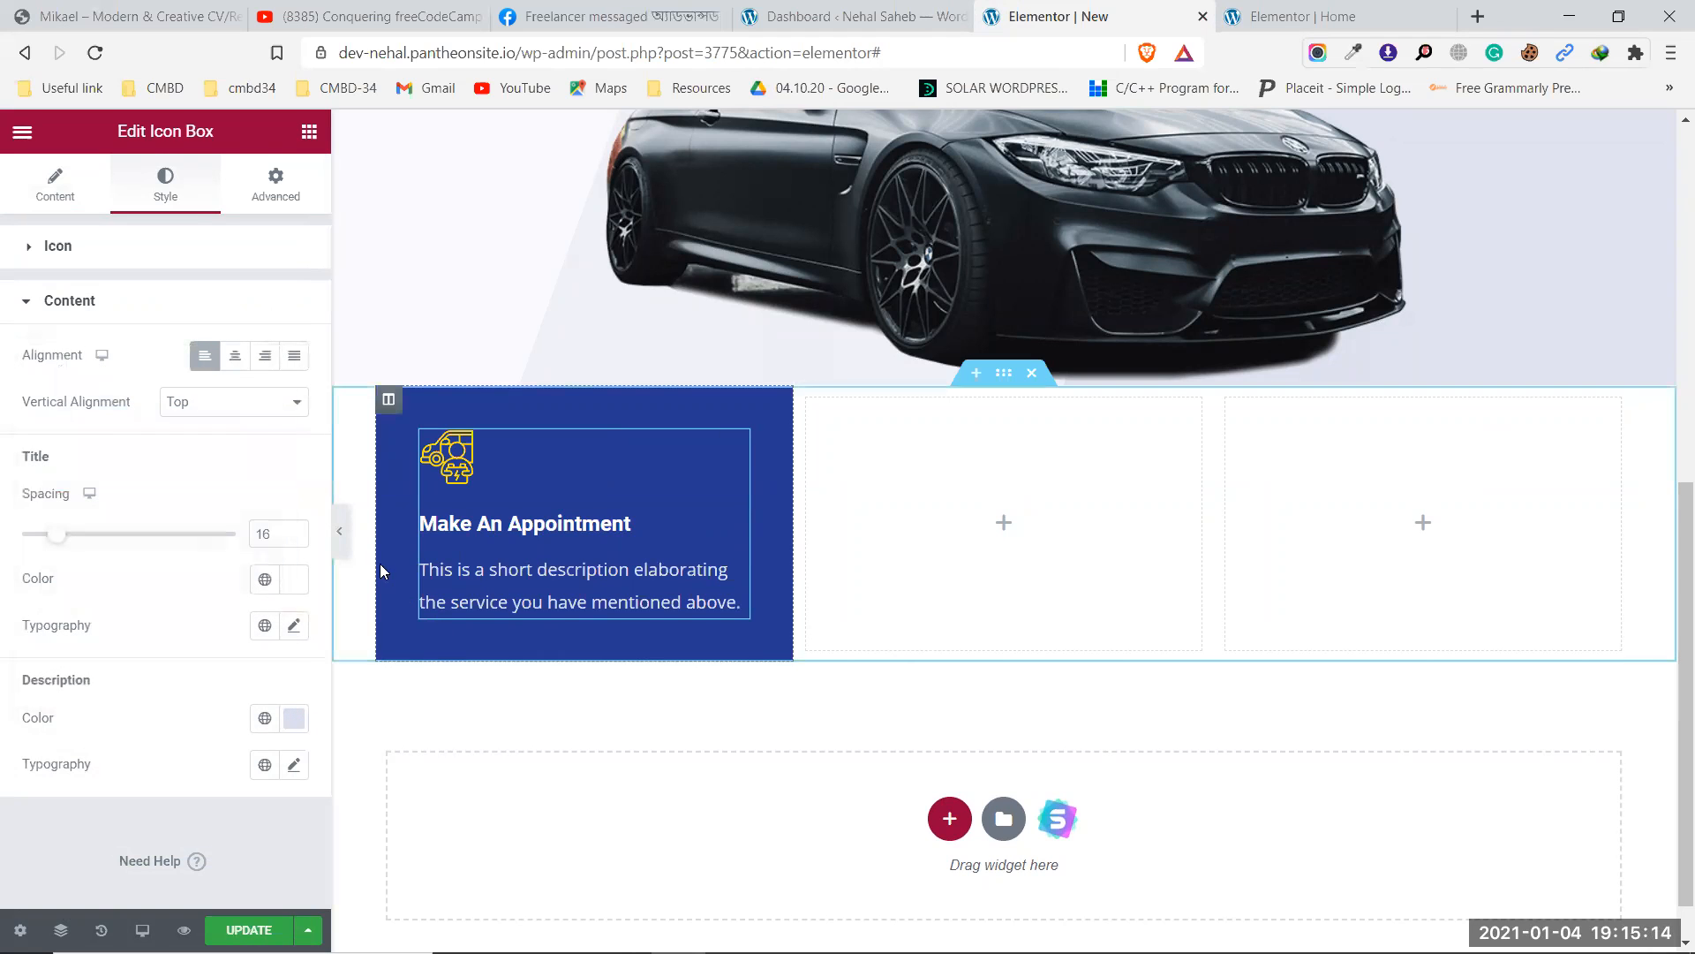
Preview the New page's Icon Box without the editing panel and compare it with the Home page's section.
{"action": "left_click", "coordinate": [340, 531]}
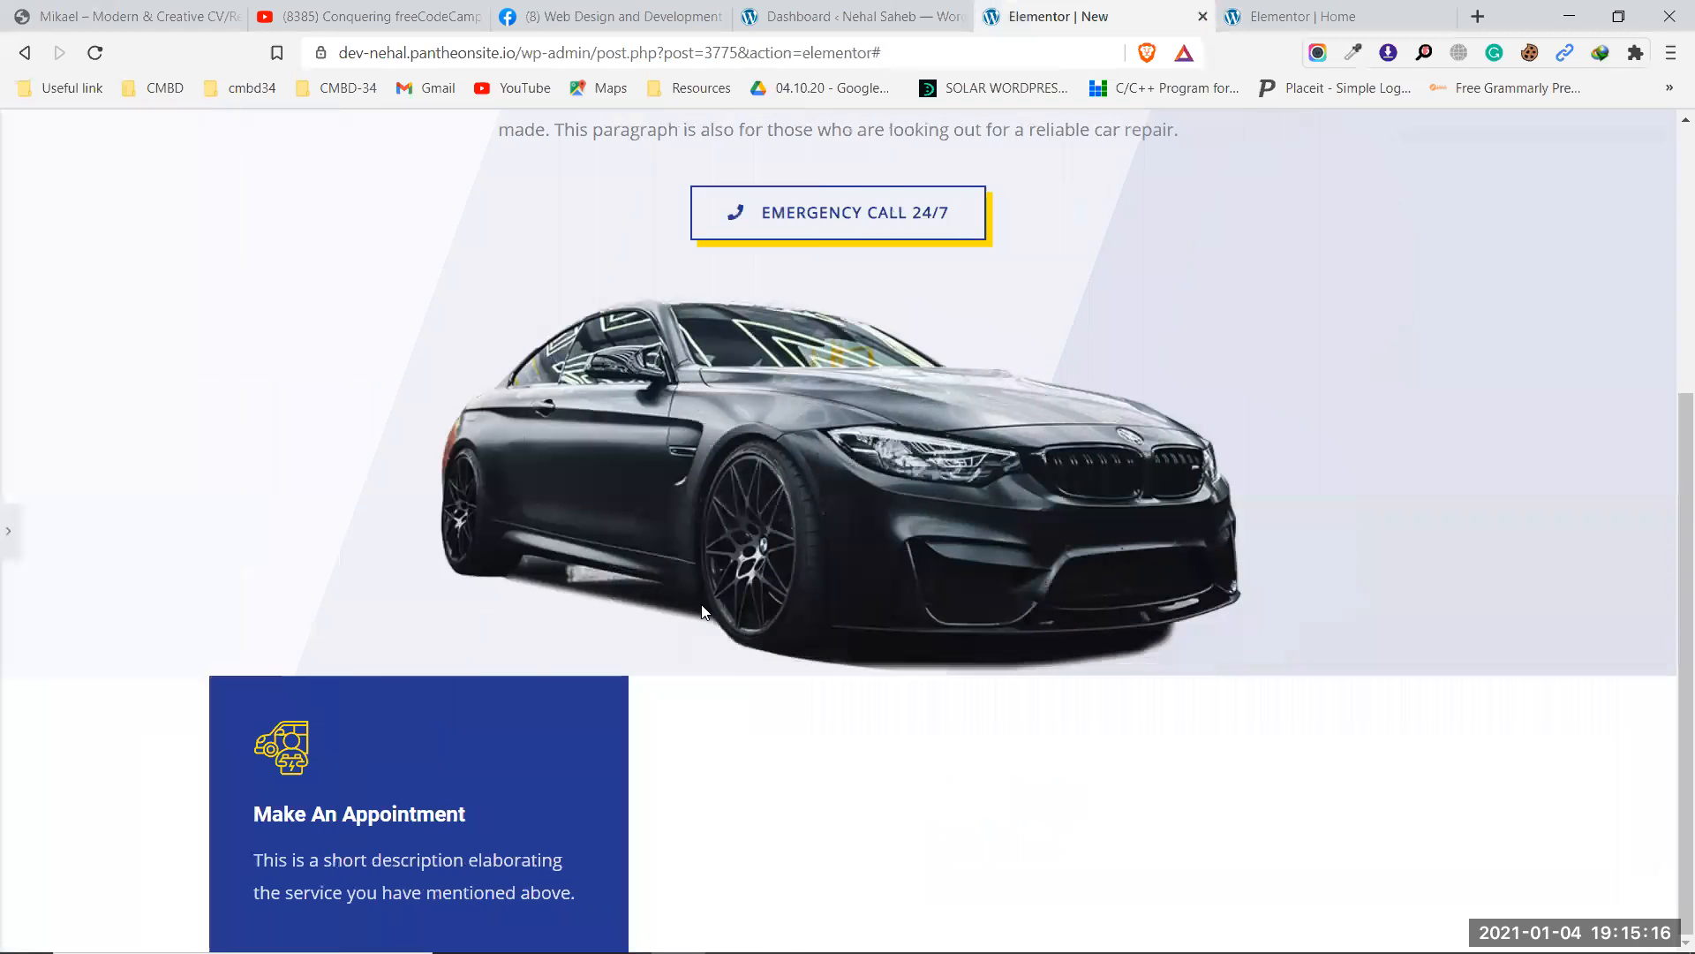
{"action": "left_click", "coordinate": [1321, 7]}
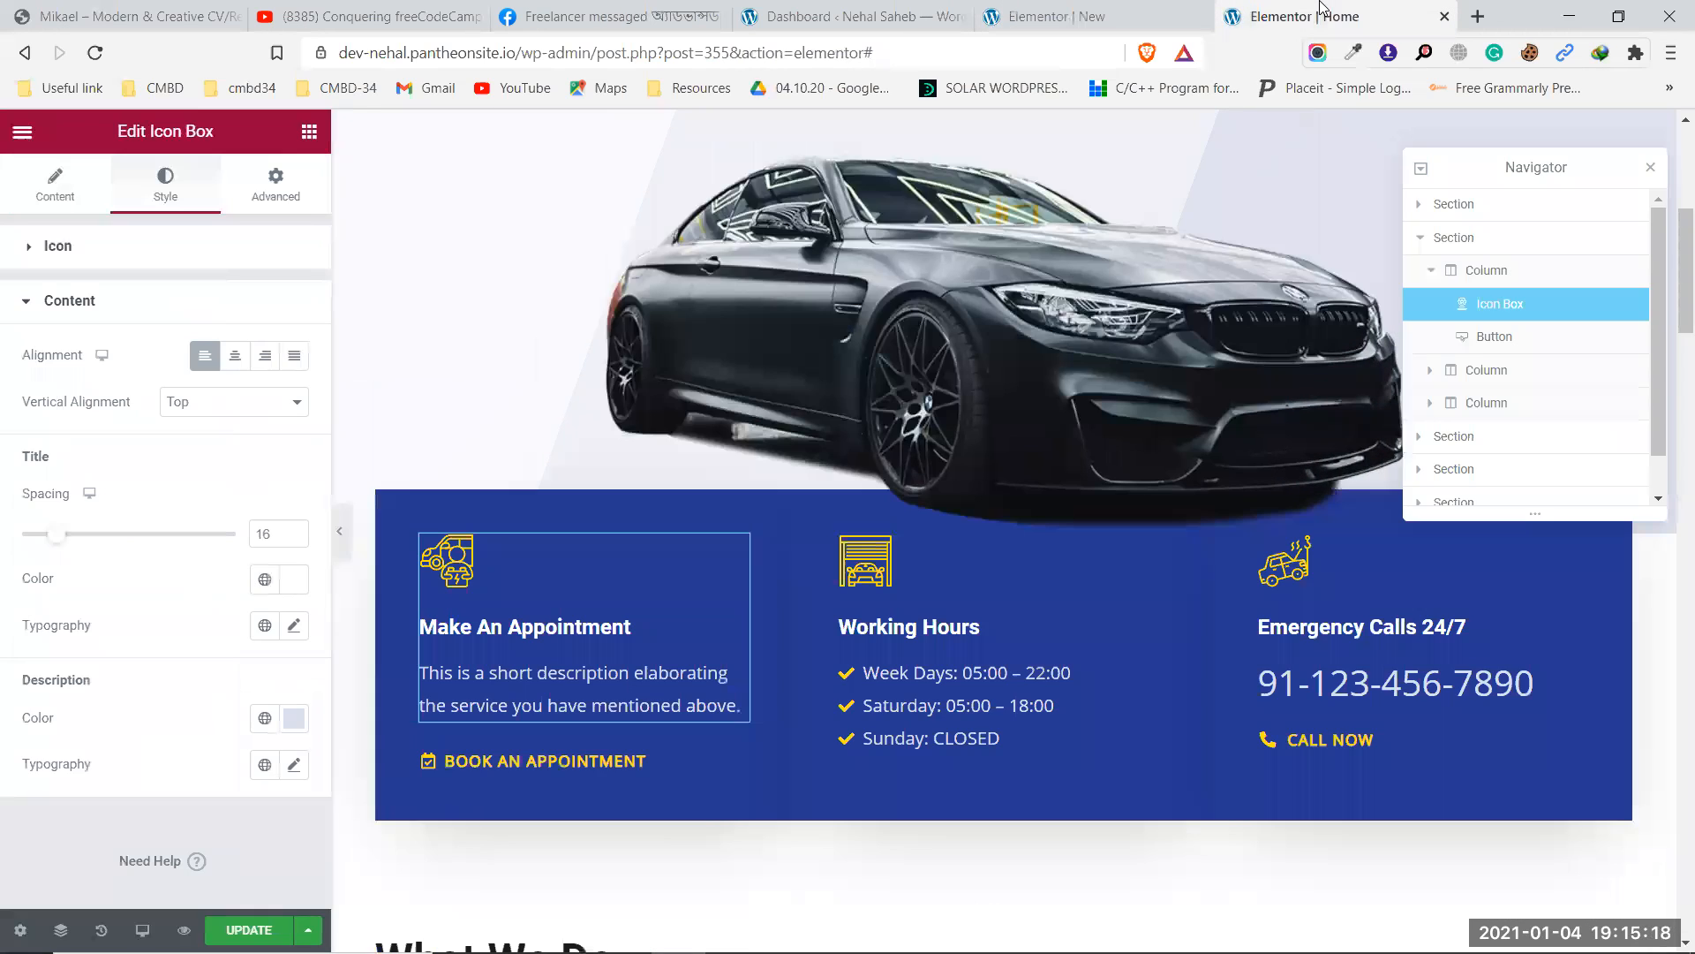
{"action": "left_click", "coordinate": [1133, 16]}
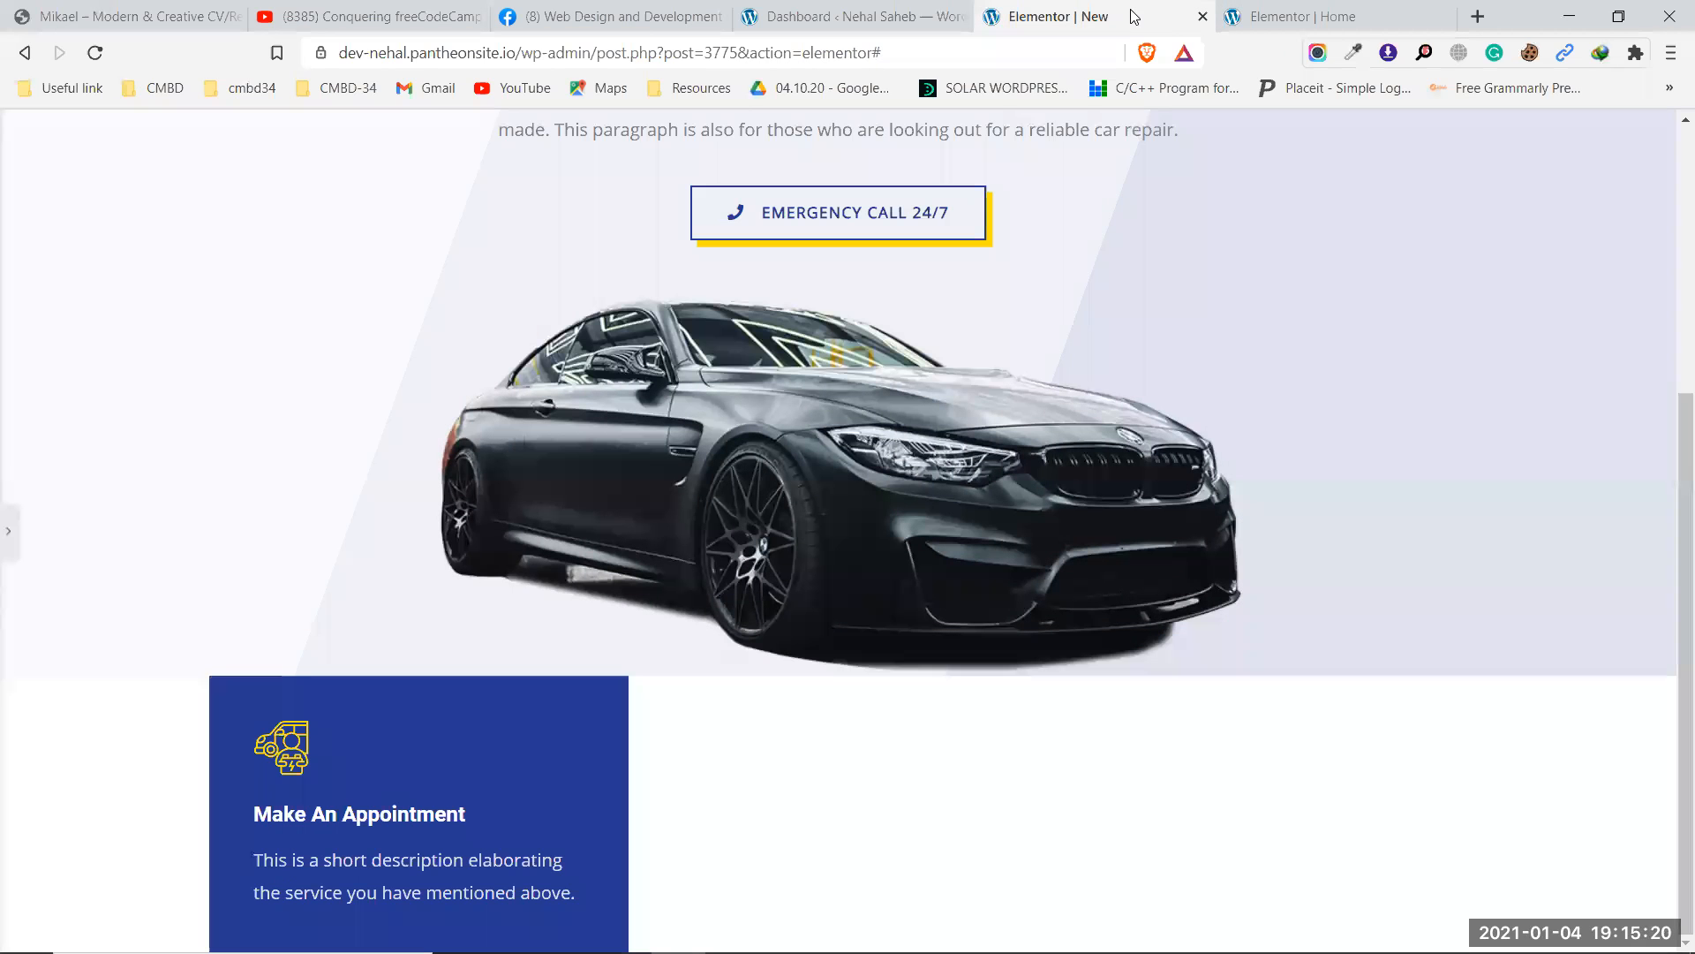
{"action": "left_click", "coordinate": [1329, 12]}
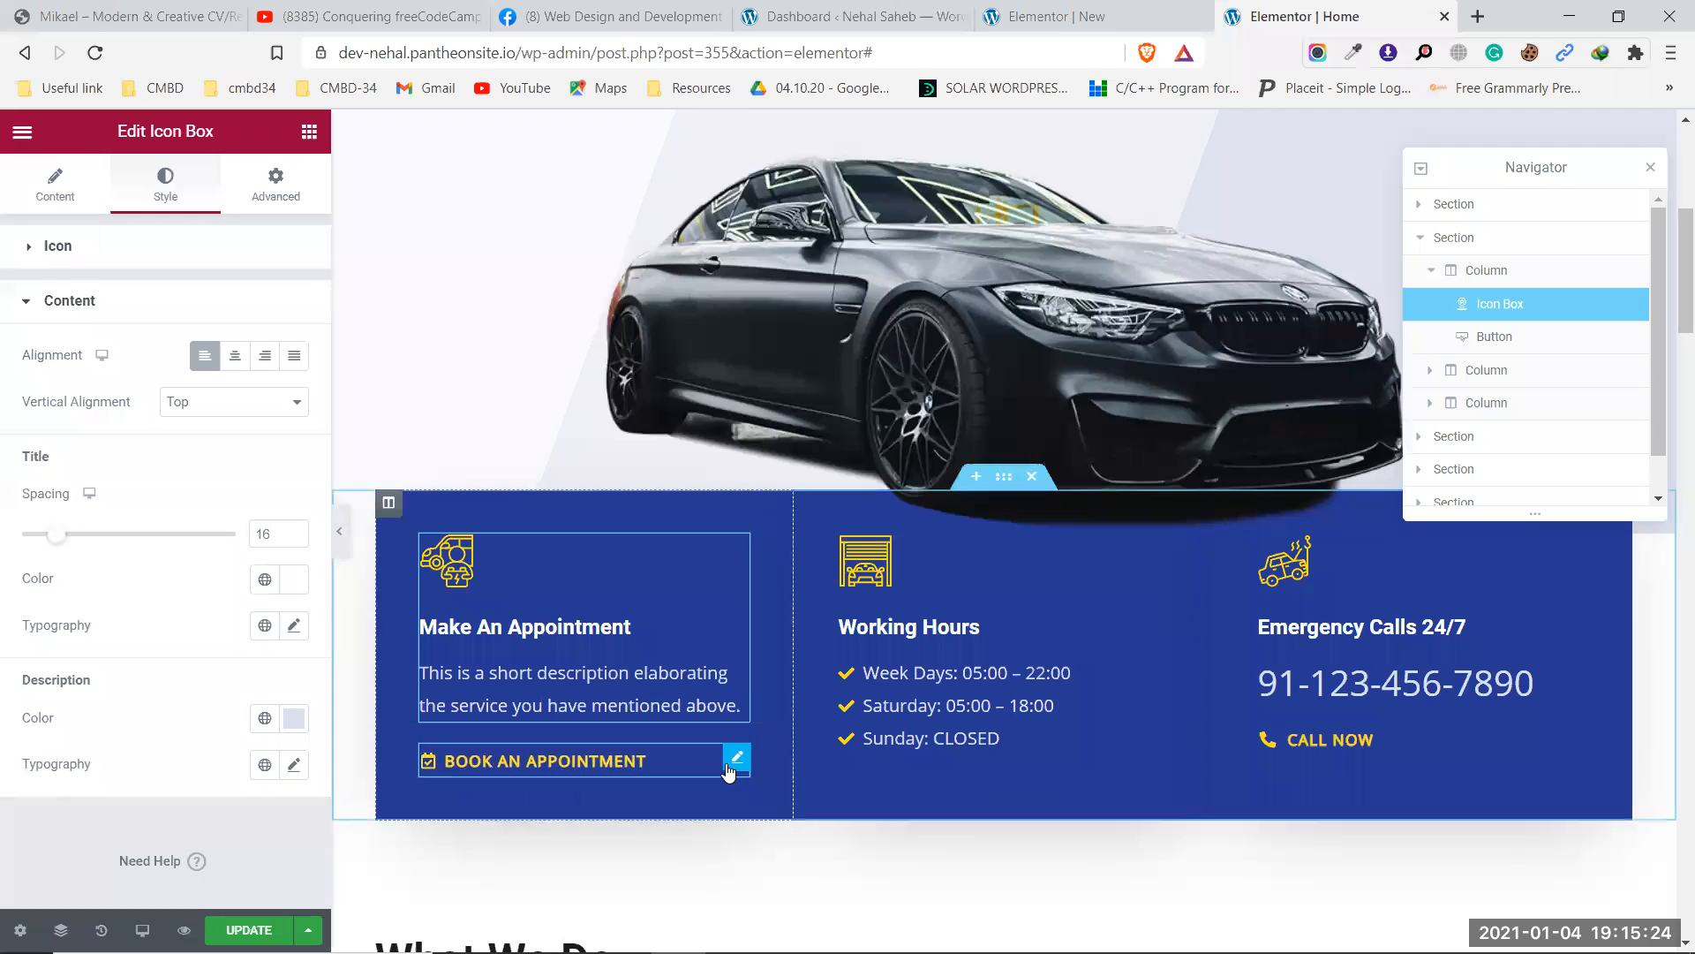
Copy the text "Book an Appointment" from the button below the Home page's first Icon Box.
{"action": "left_click", "coordinate": [735, 759]}
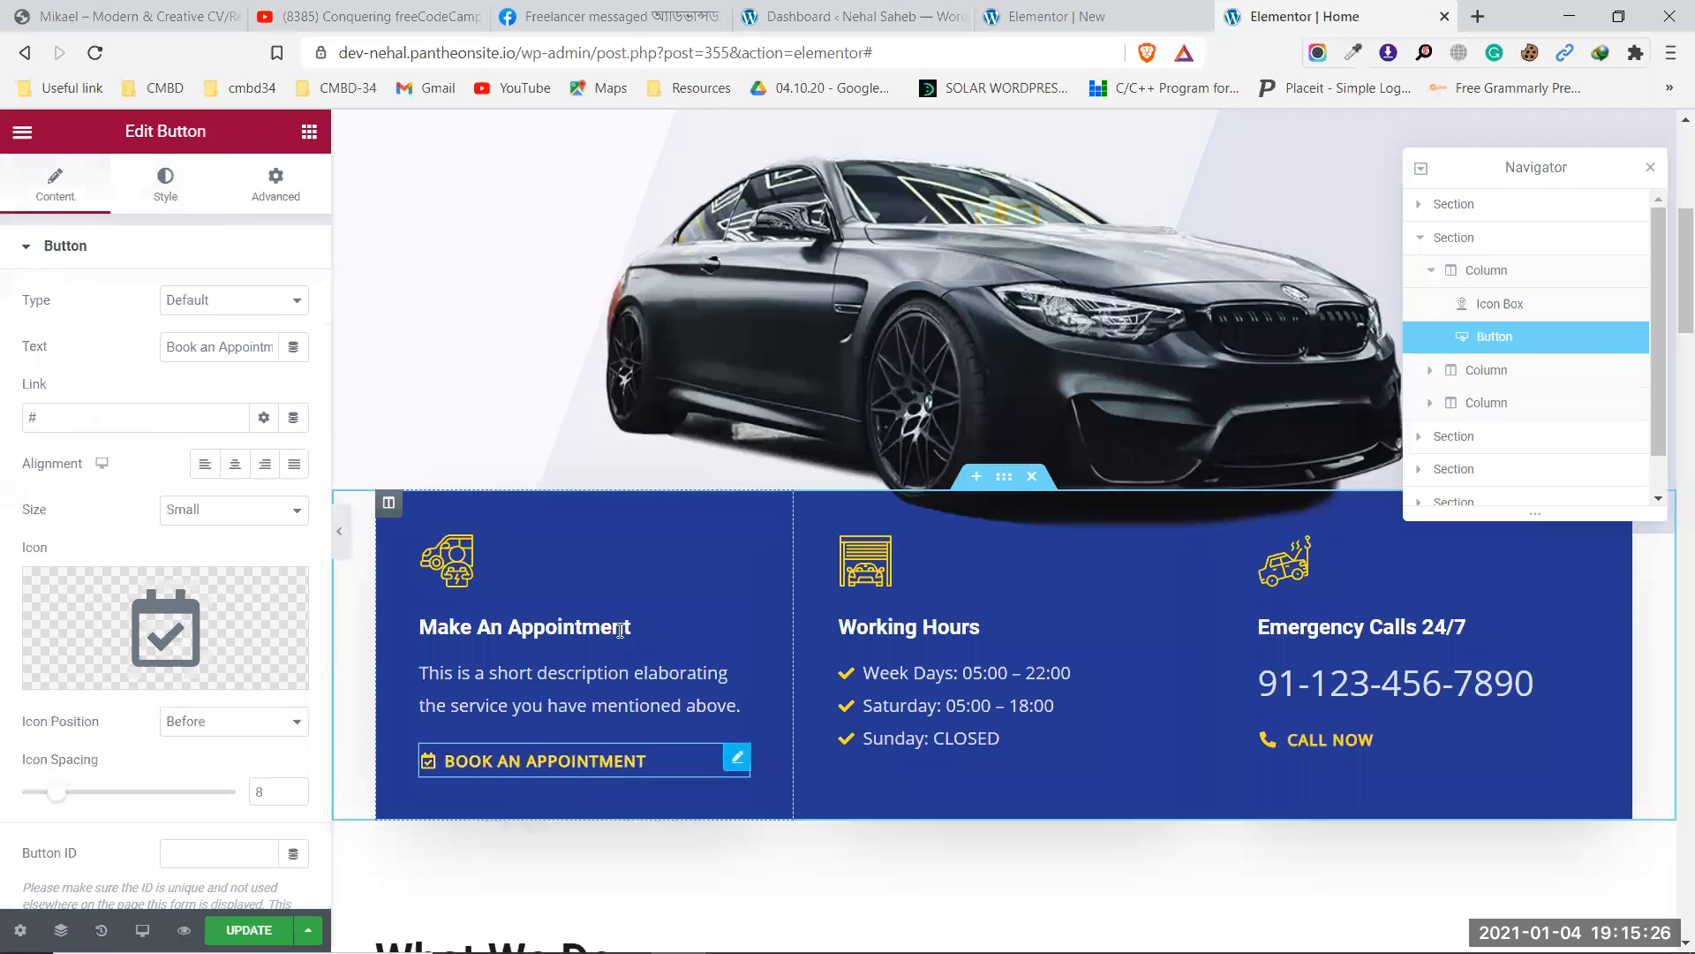
{"action": "left_click", "coordinate": [216, 358]}
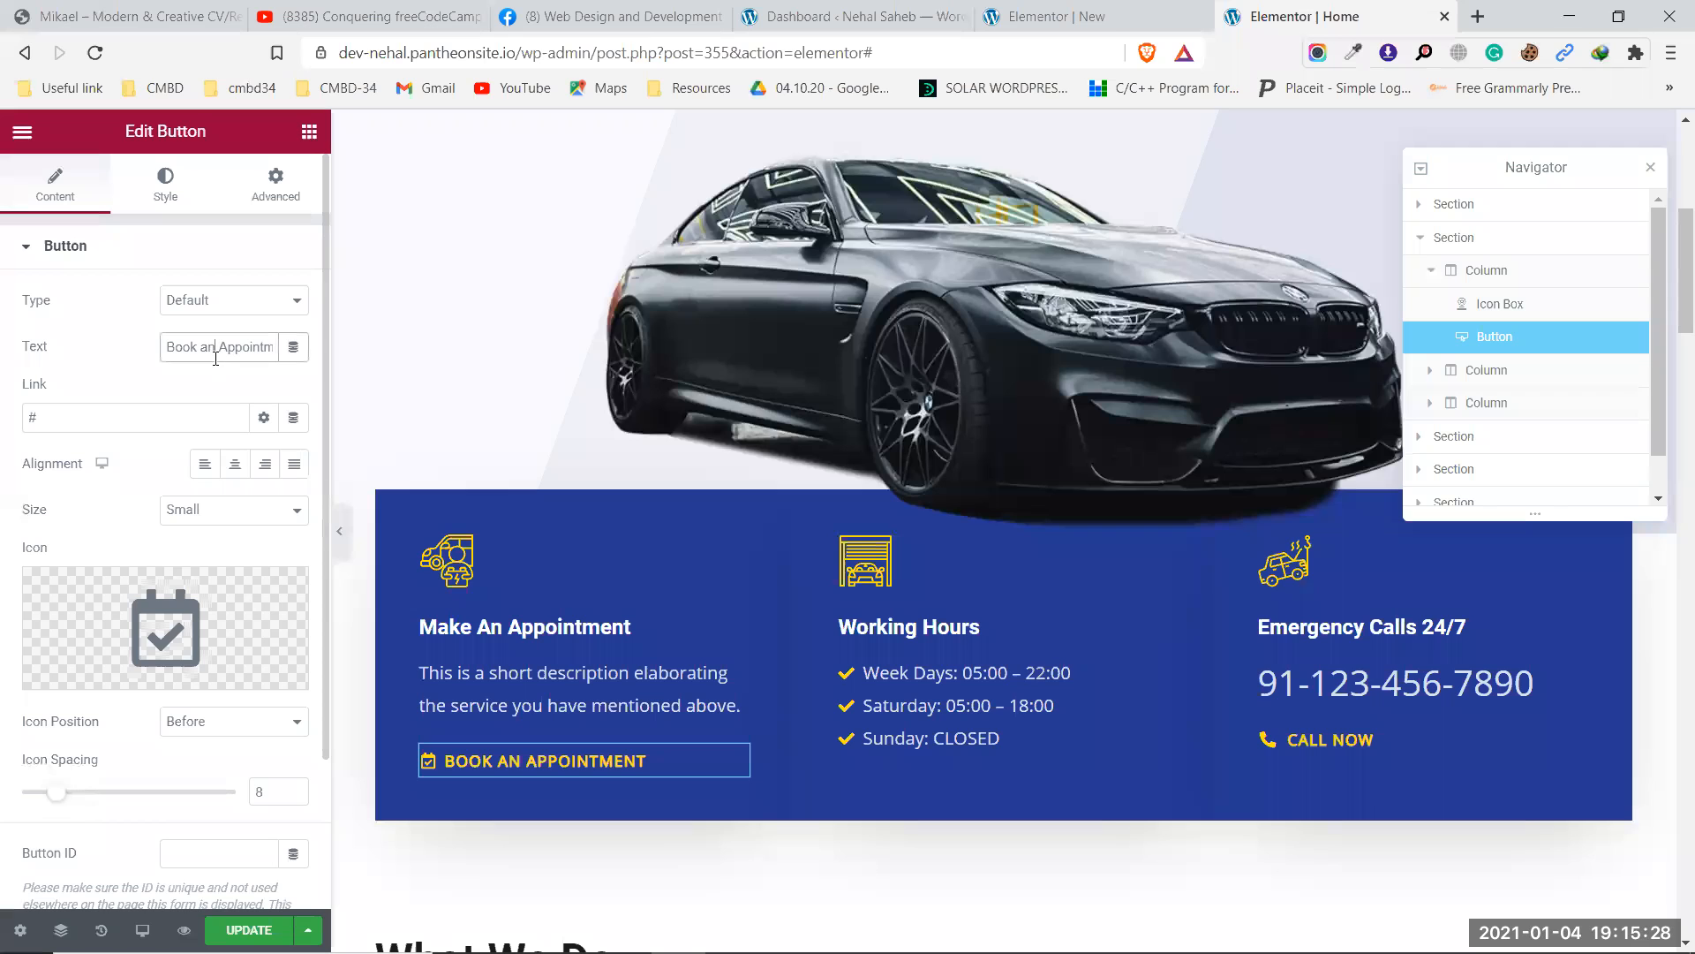
{"action": "key", "text": "ctrl+a"}
{"action": "key", "text": "ctrl+c"}
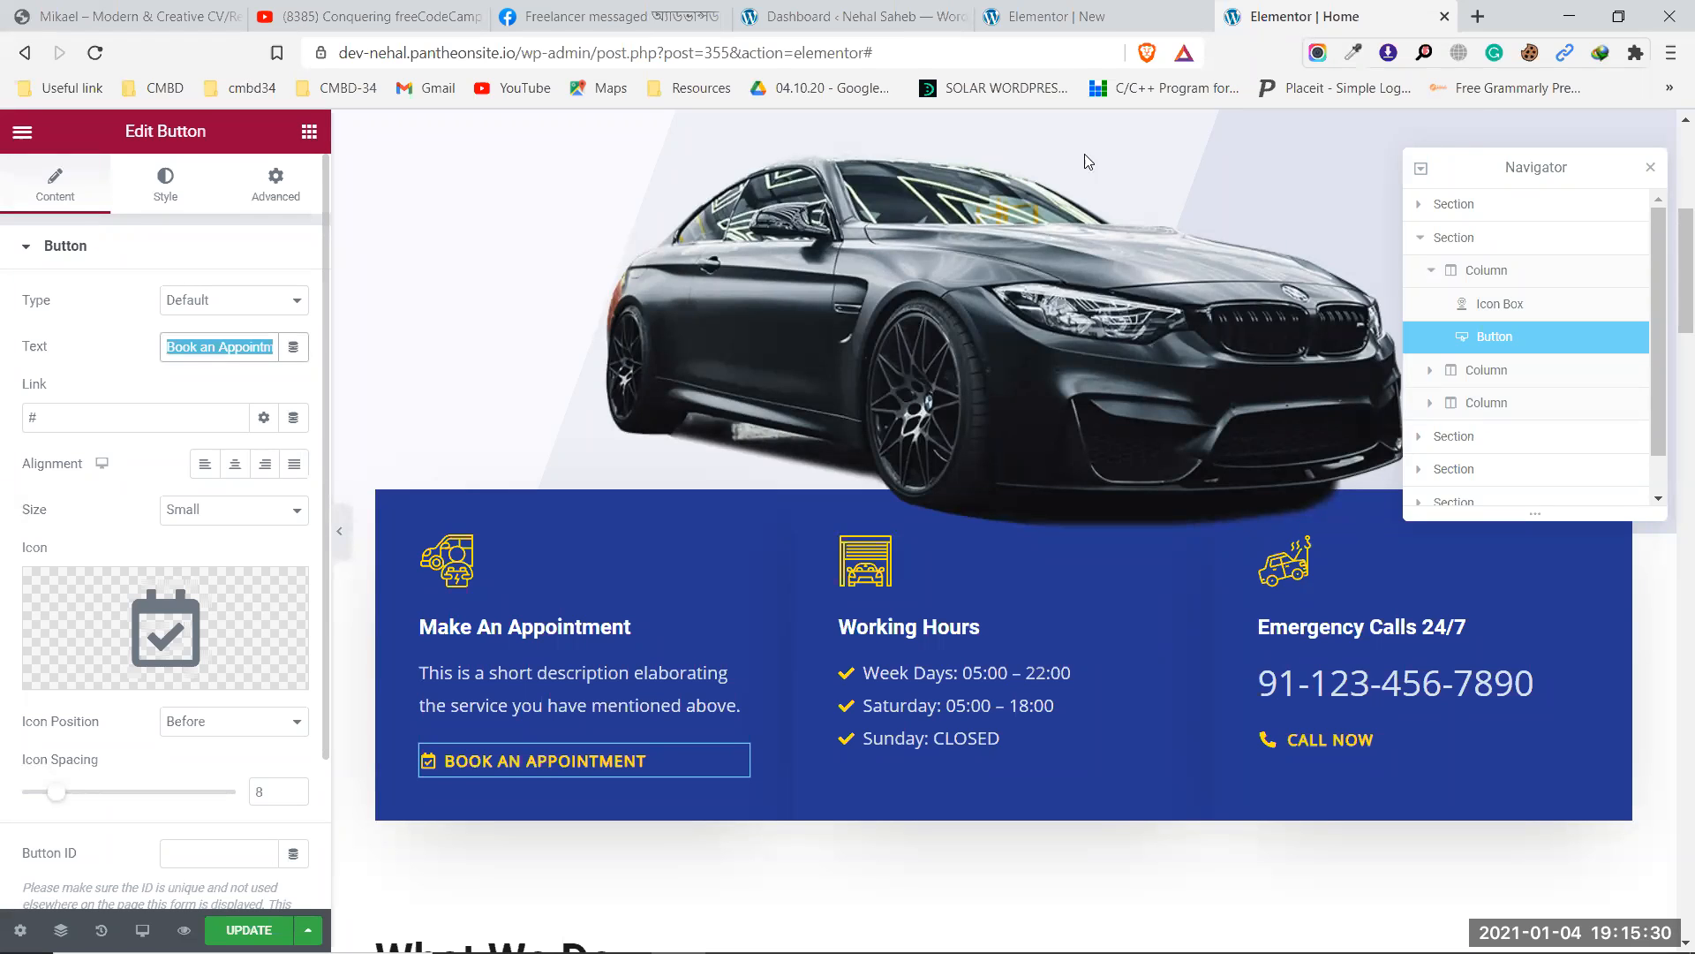
On the New page, add a Button widget below the Icon Box with the text "Book an Appointment".
{"action": "left_click", "coordinate": [1086, 16]}
{"action": "scroll", "coordinate": [24, 536], "scroll_direction": "down", "scroll_amount": 3}
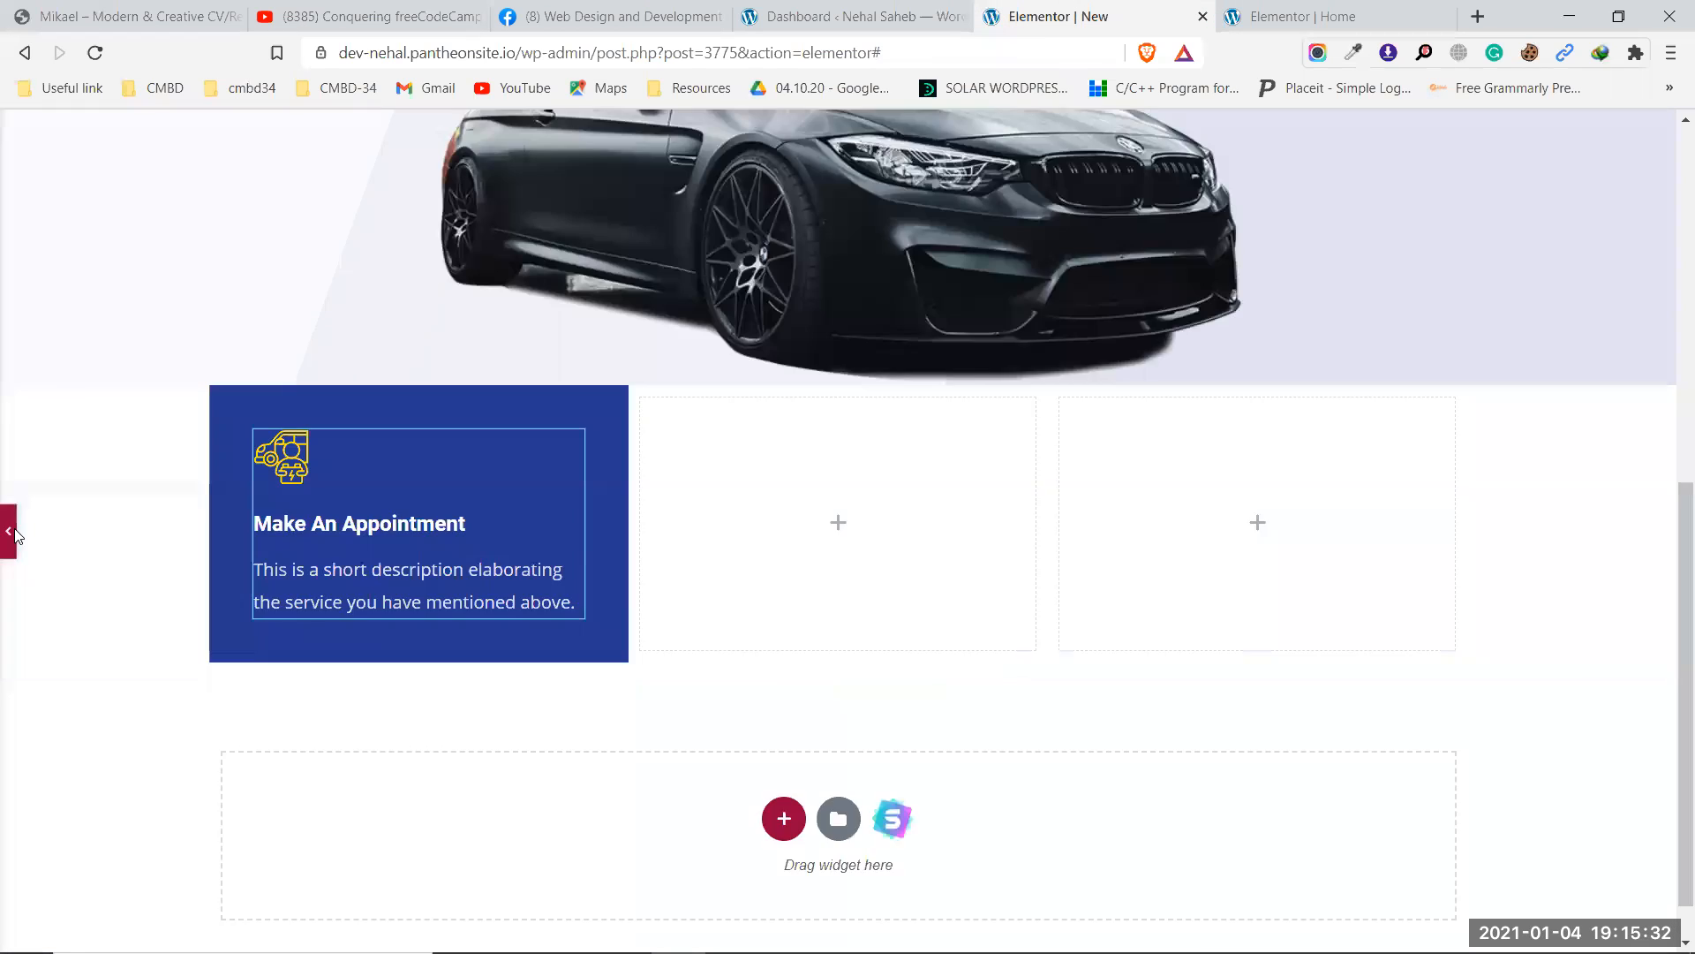
{"action": "left_click", "coordinate": [8, 531]}
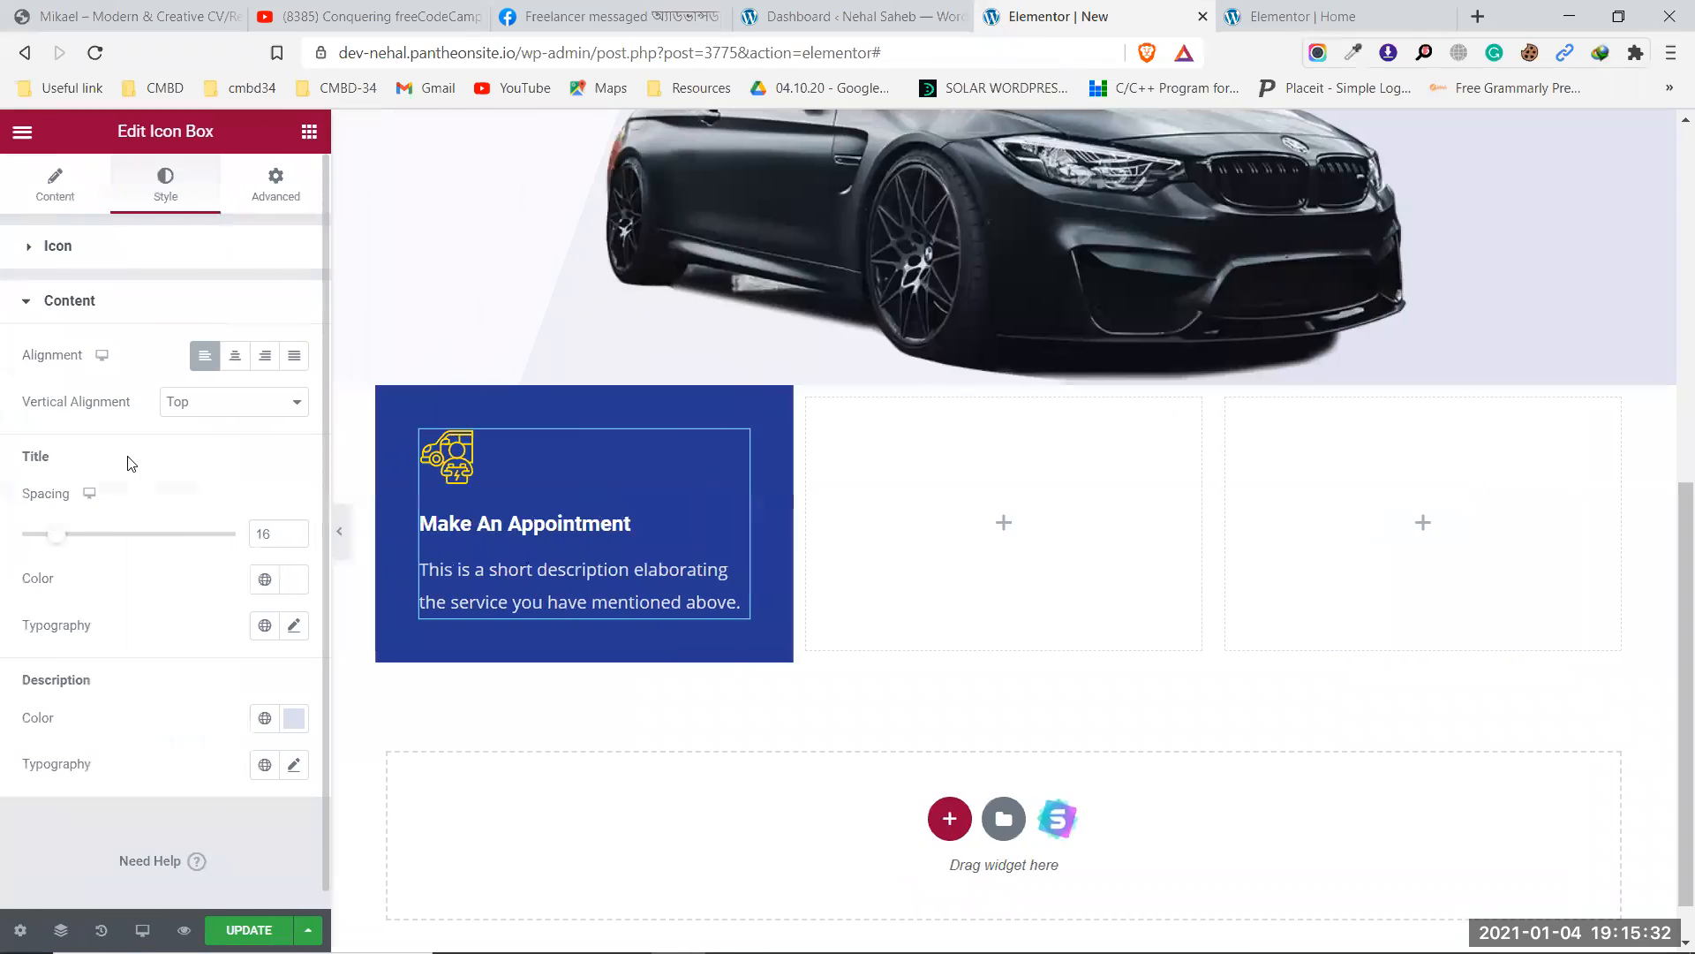
{"action": "left_click", "coordinate": [311, 134]}
{"action": "left_click_drag", "start_coordinate": [221, 562], "coordinate": [470, 603]}
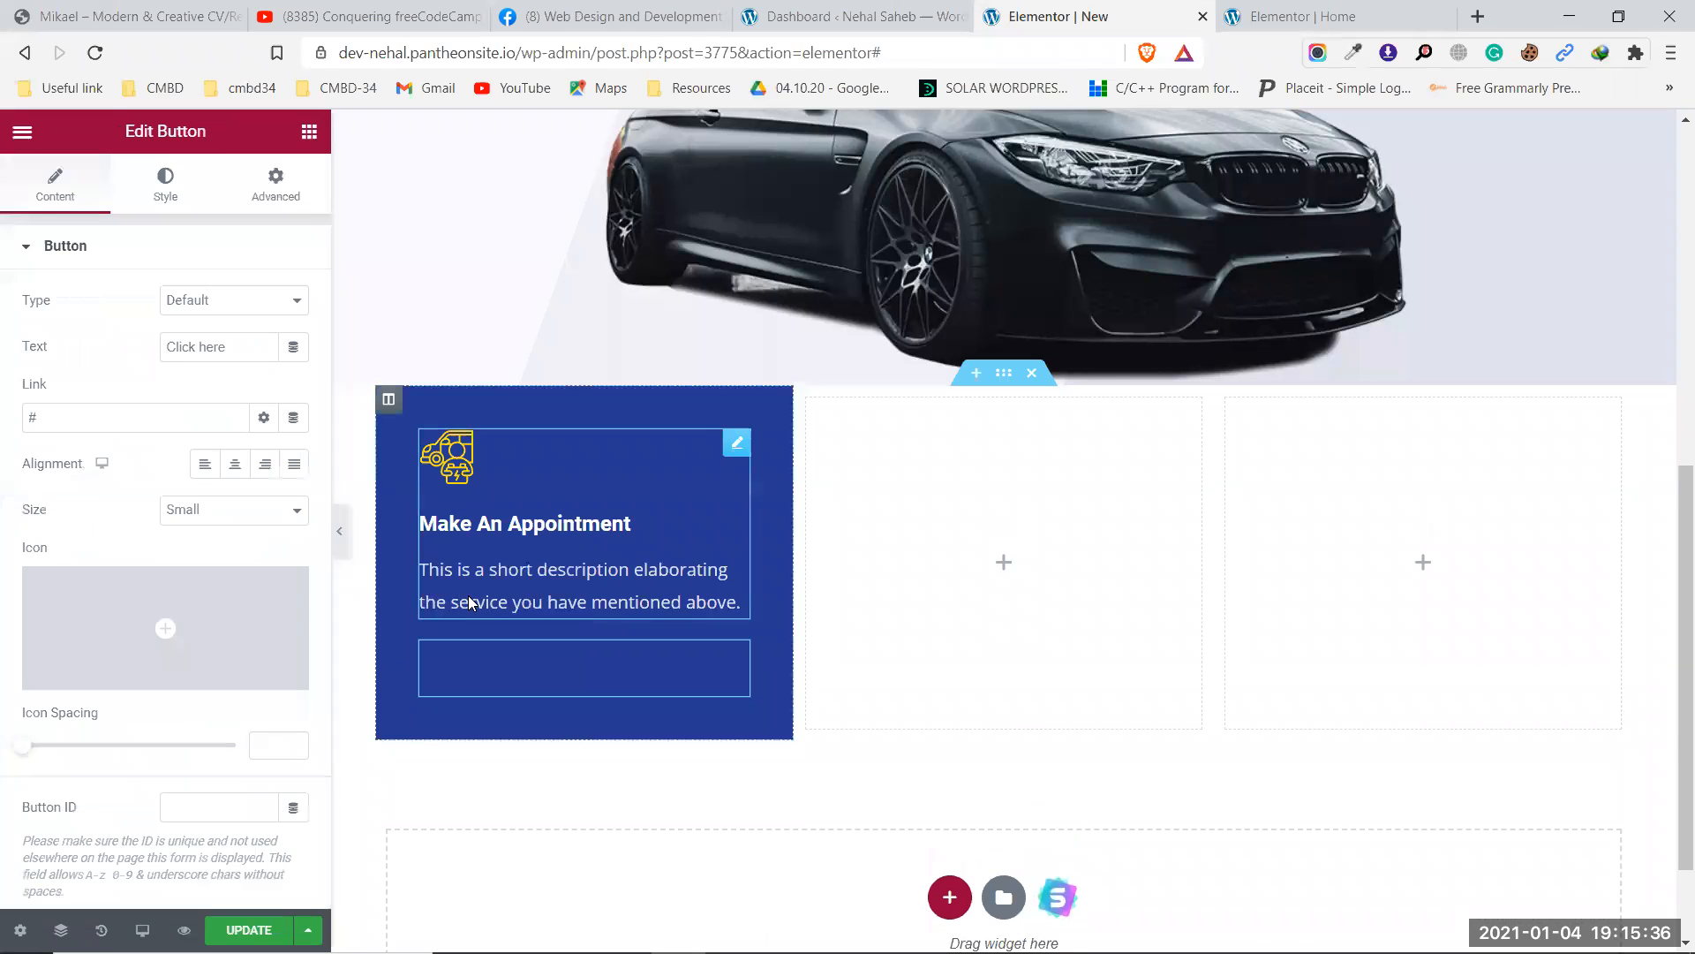
{"action": "triple_click", "coordinate": [221, 347]}
{"action": "key", "text": "ctrl+v"}
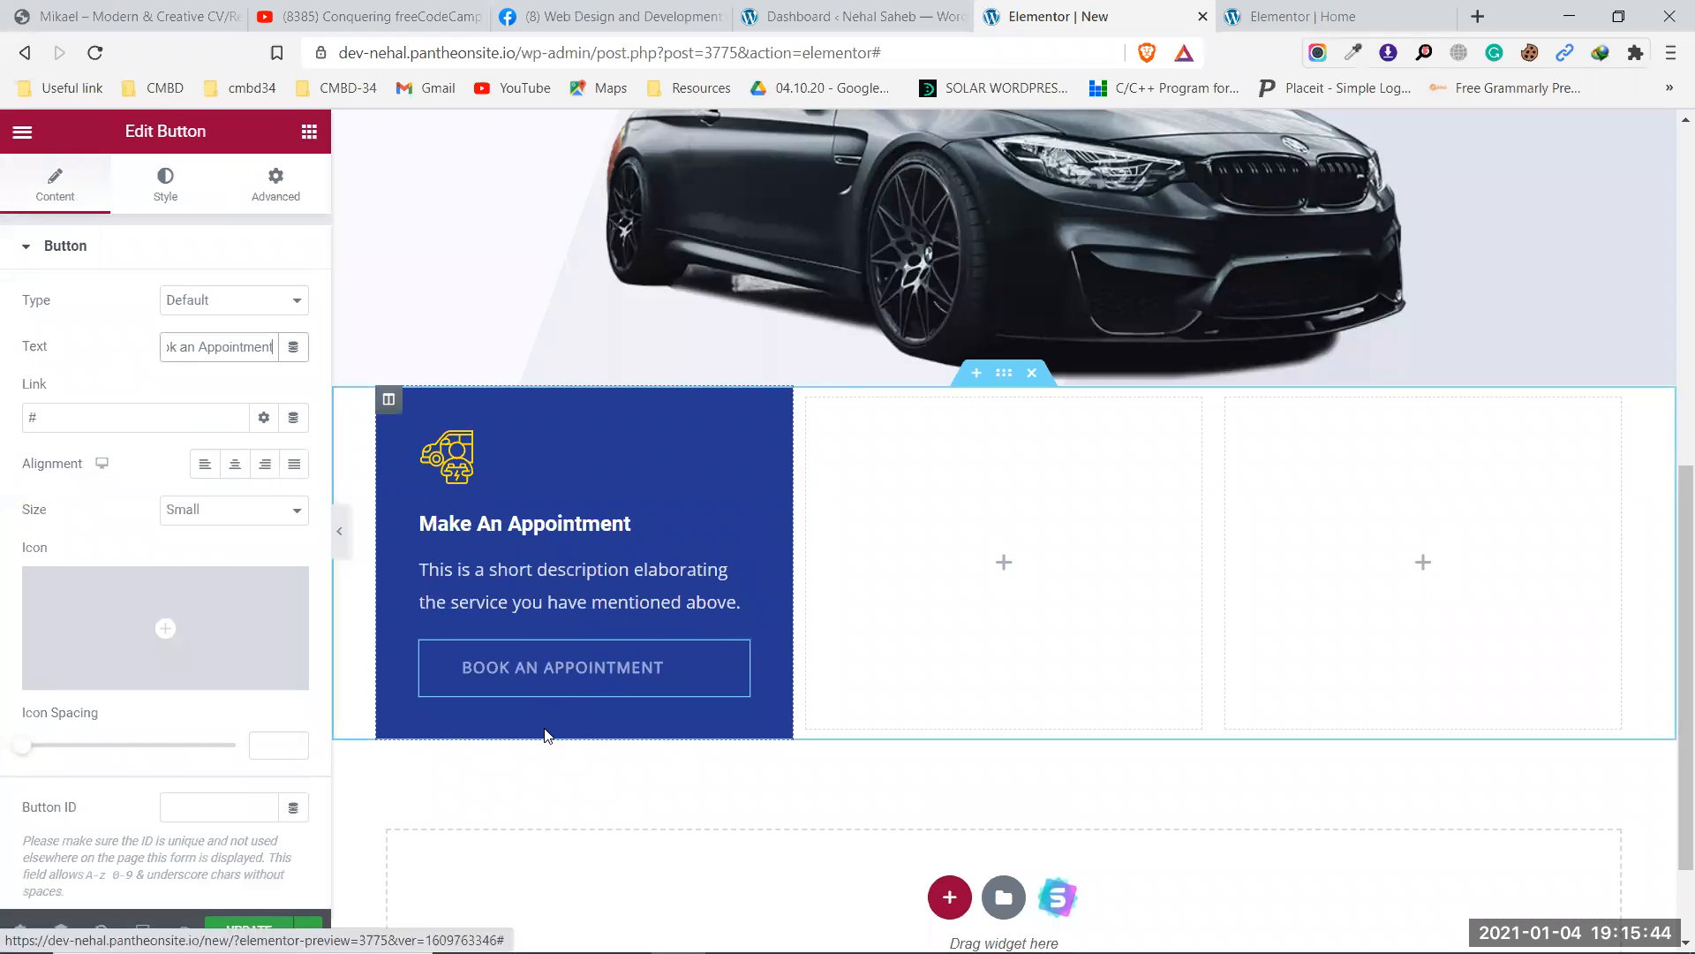
Try the Open in new window option for the button's link and switch it off again.
{"action": "left_click", "coordinate": [53, 417]}
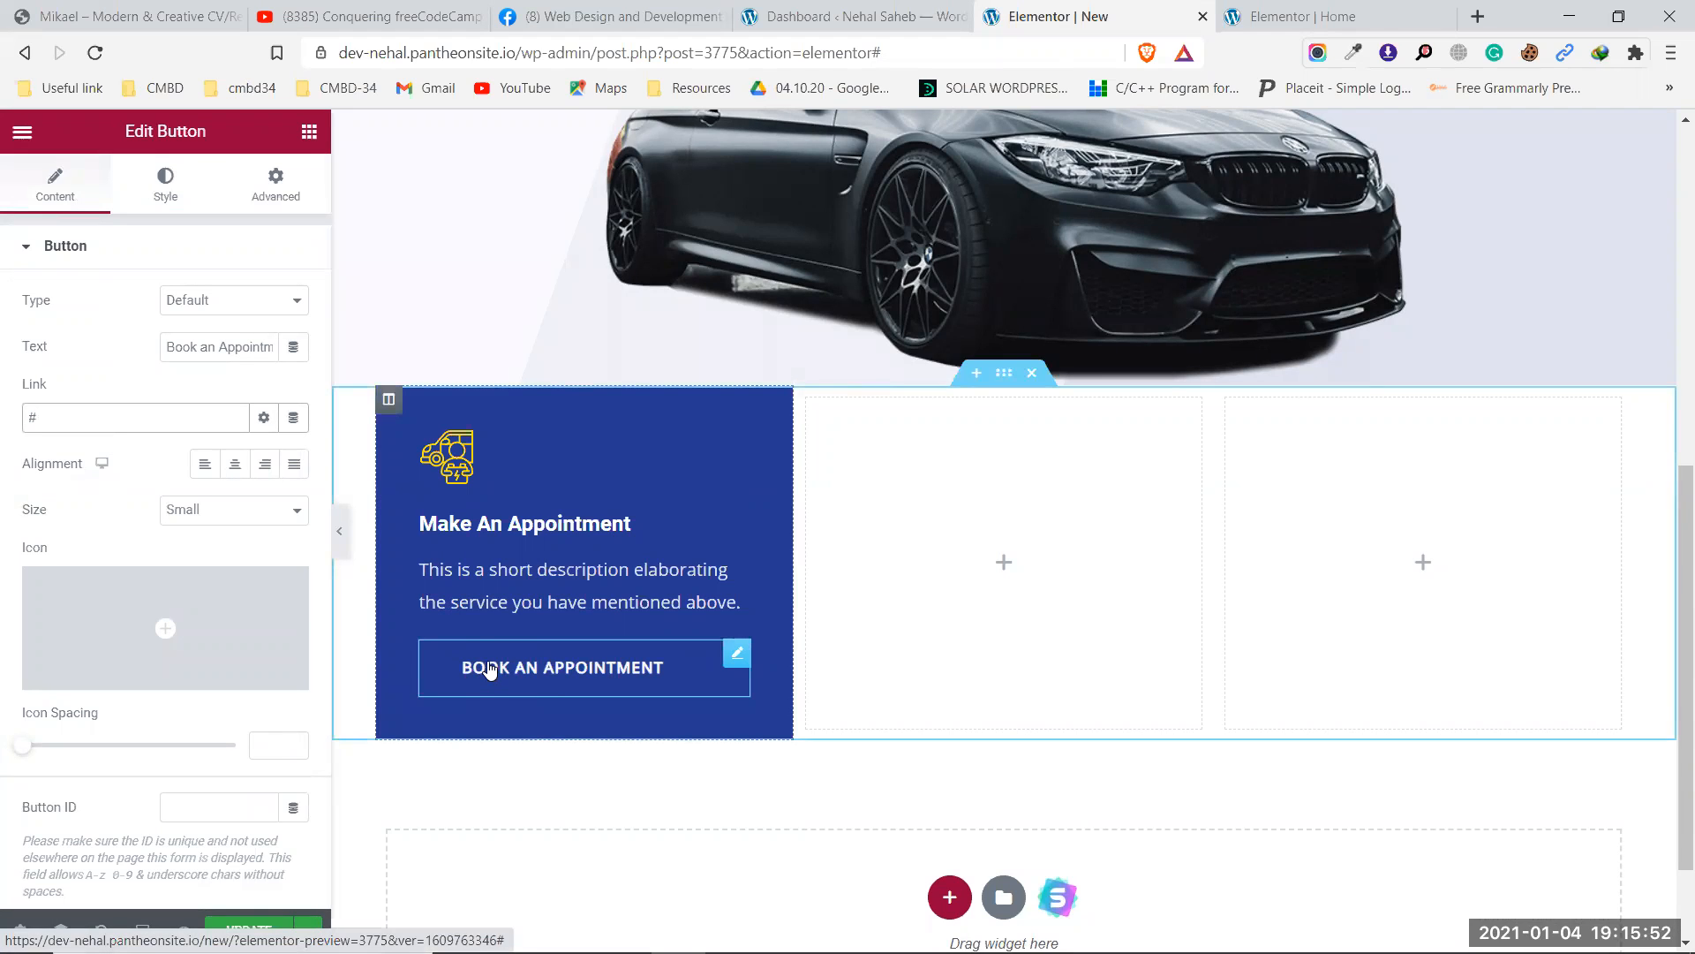
{"action": "left_click", "coordinate": [265, 413]}
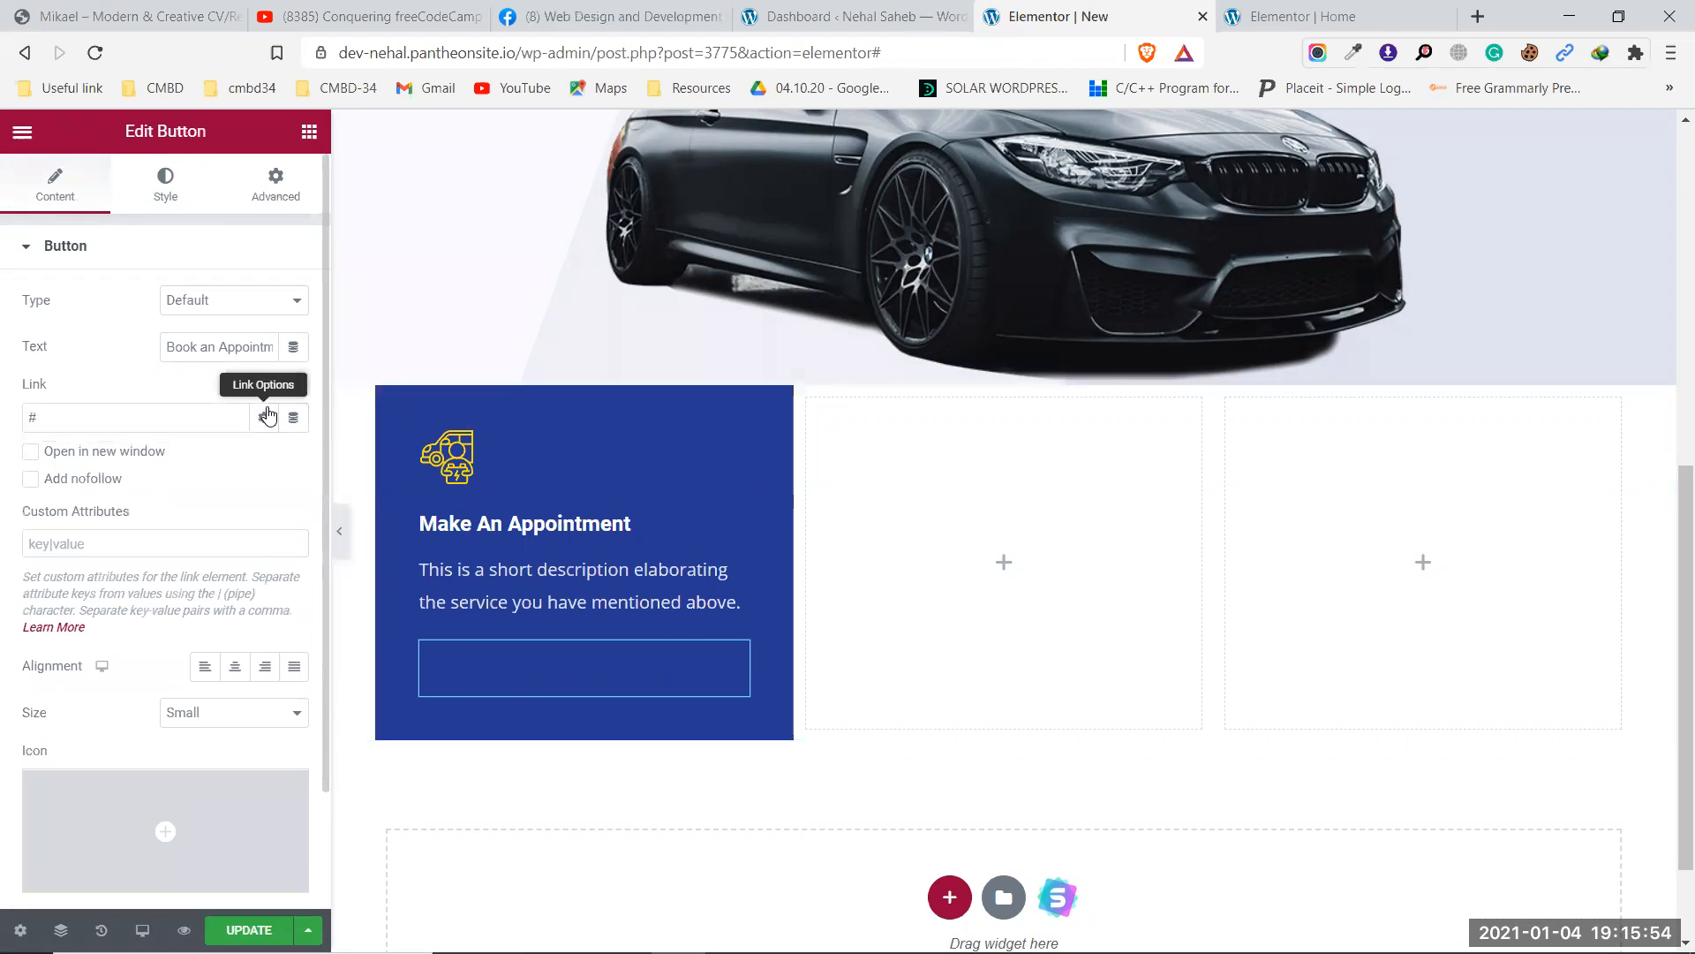
{"action": "left_click", "coordinate": [36, 458]}
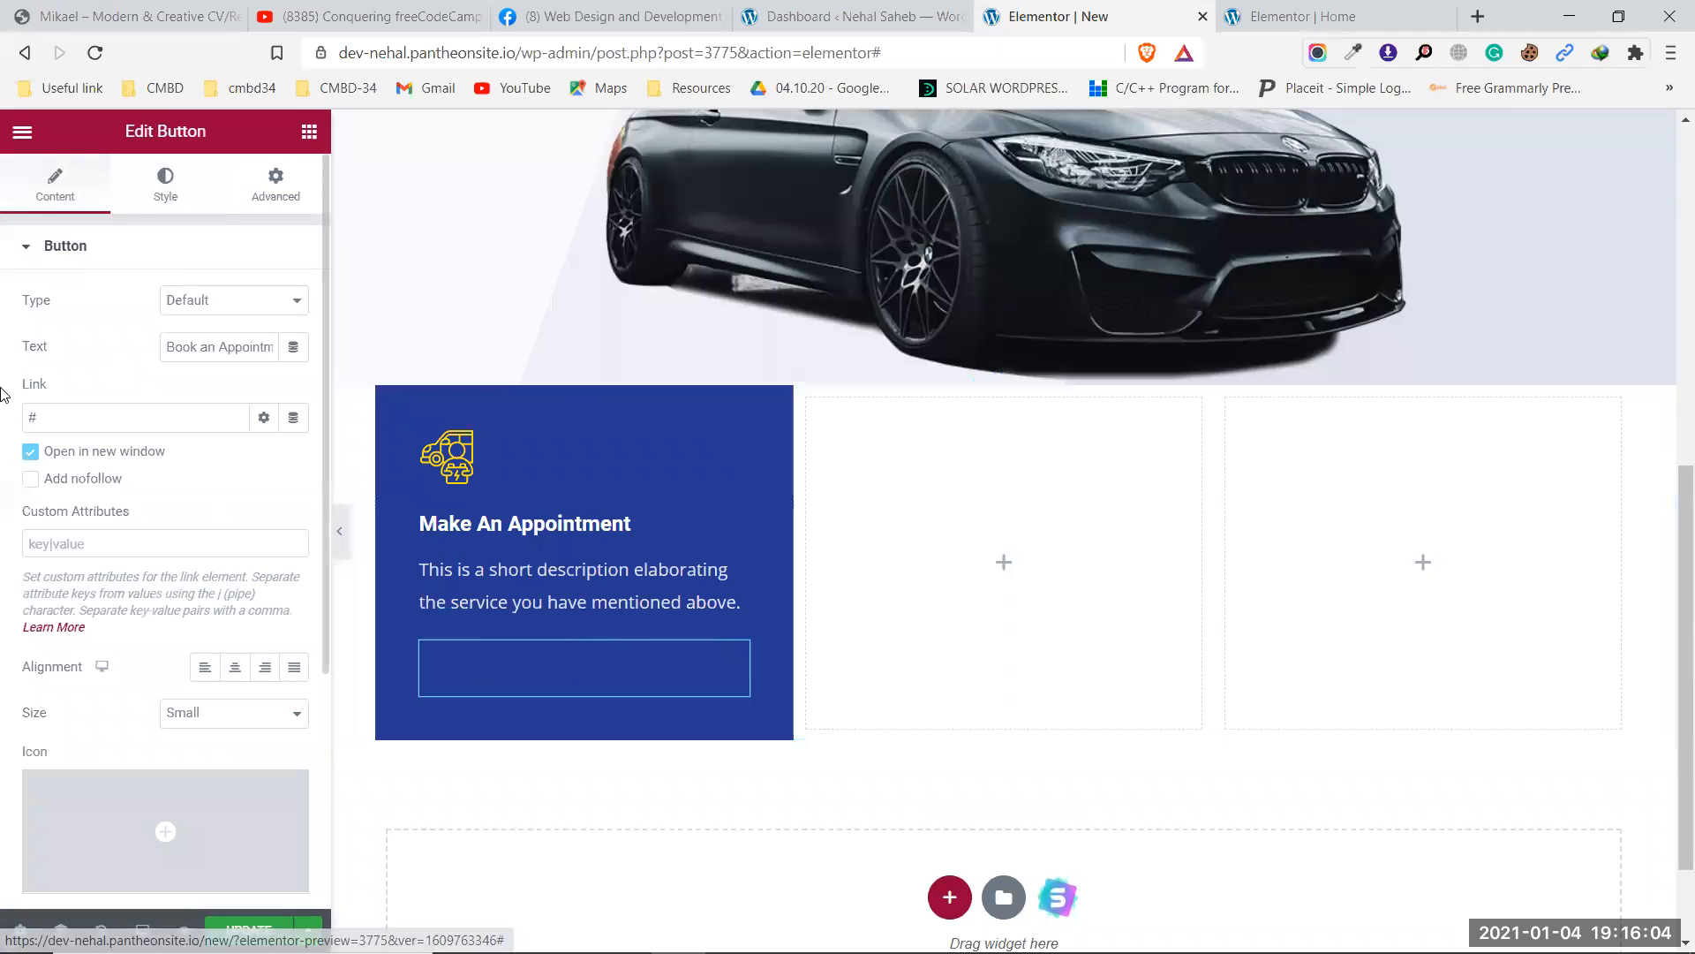
{"action": "left_click", "coordinate": [32, 454]}
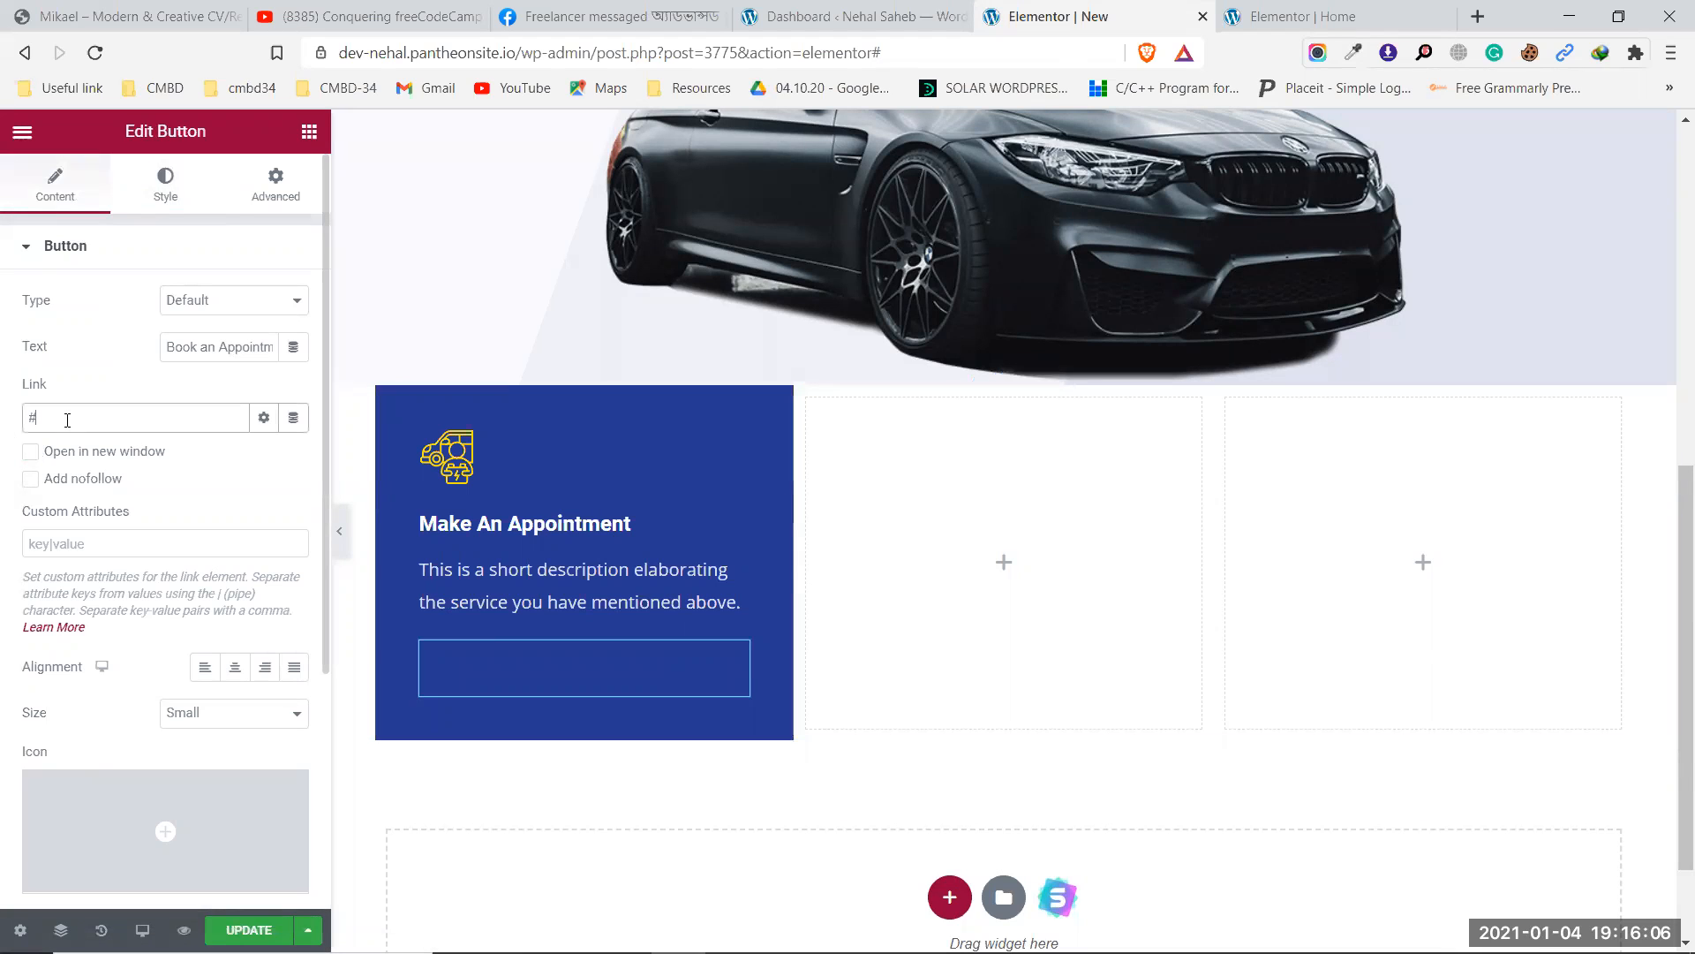
{"action": "left_click", "coordinate": [264, 417]}
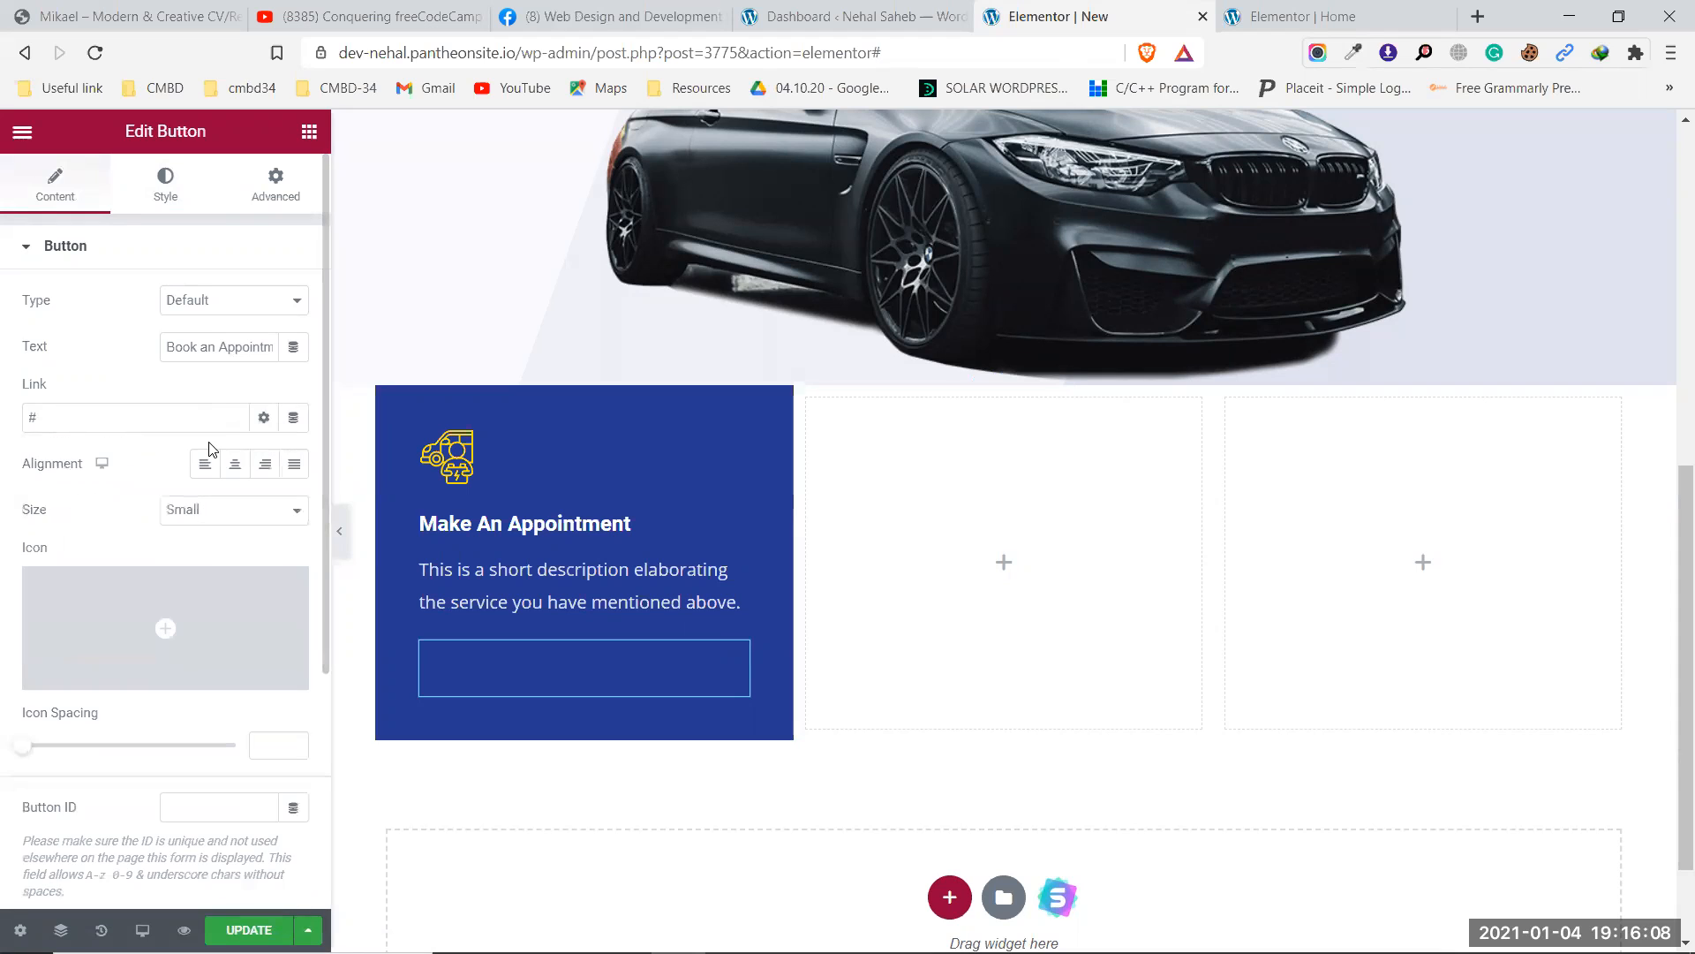
Check the Home page button's size and icon, and insert the same calendar-check icon into the New page's button.
{"action": "left_click", "coordinate": [1298, 16]}
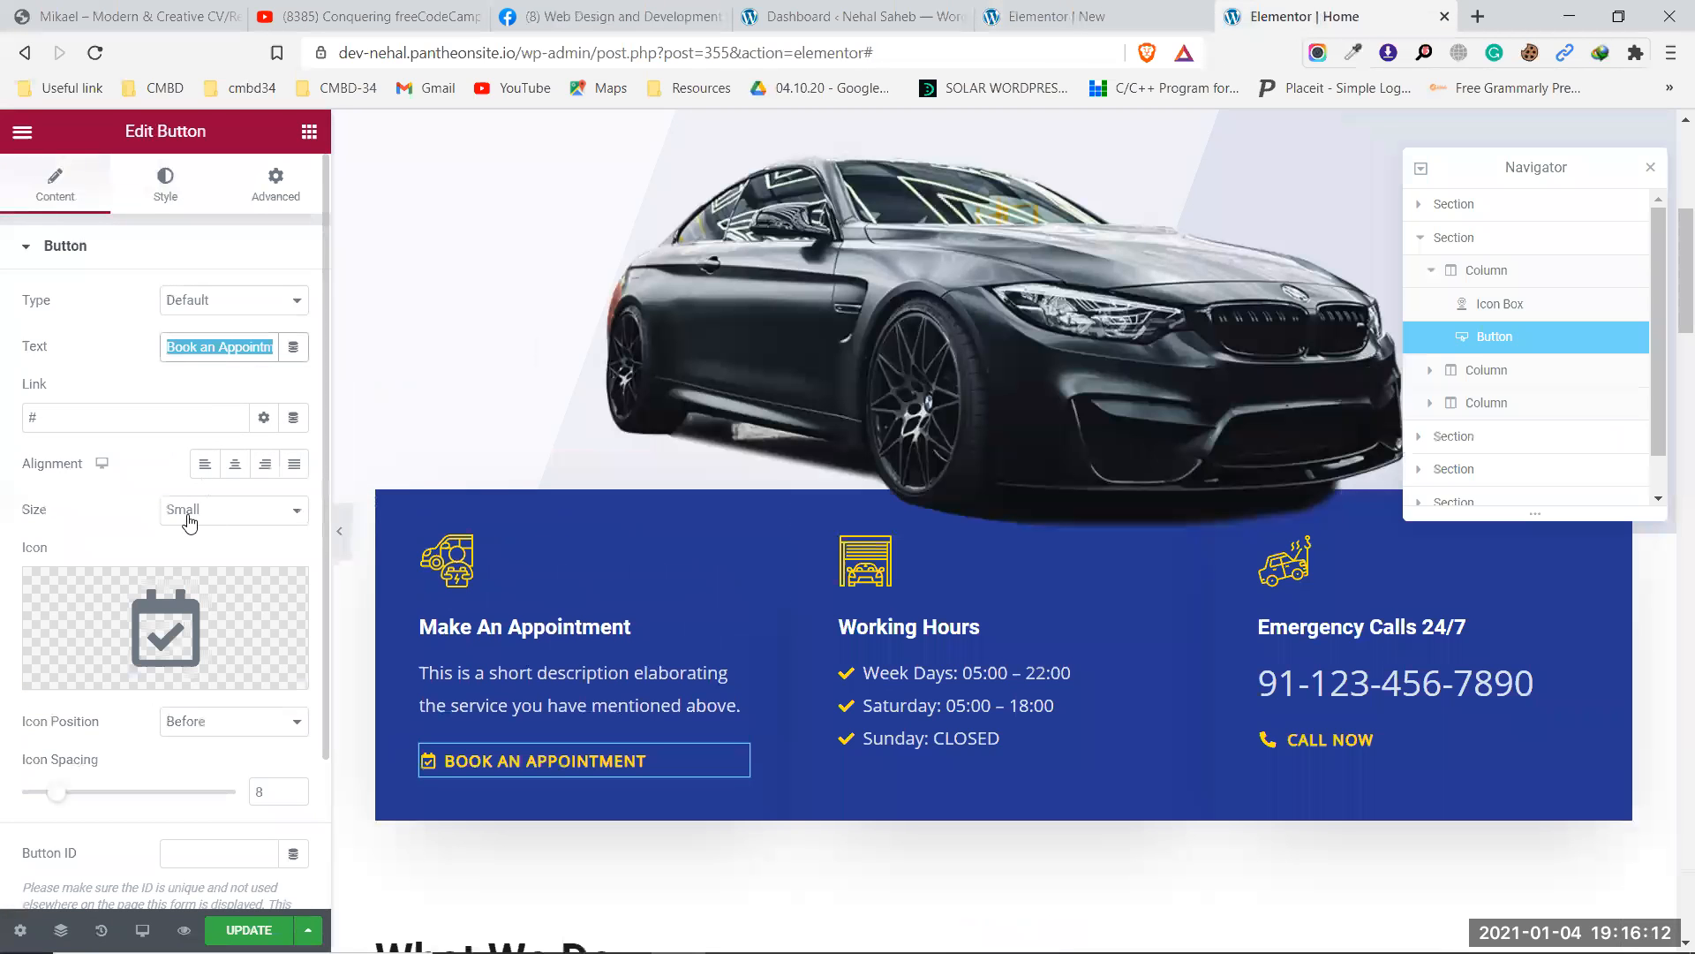
{"action": "left_click", "coordinate": [1059, 16]}
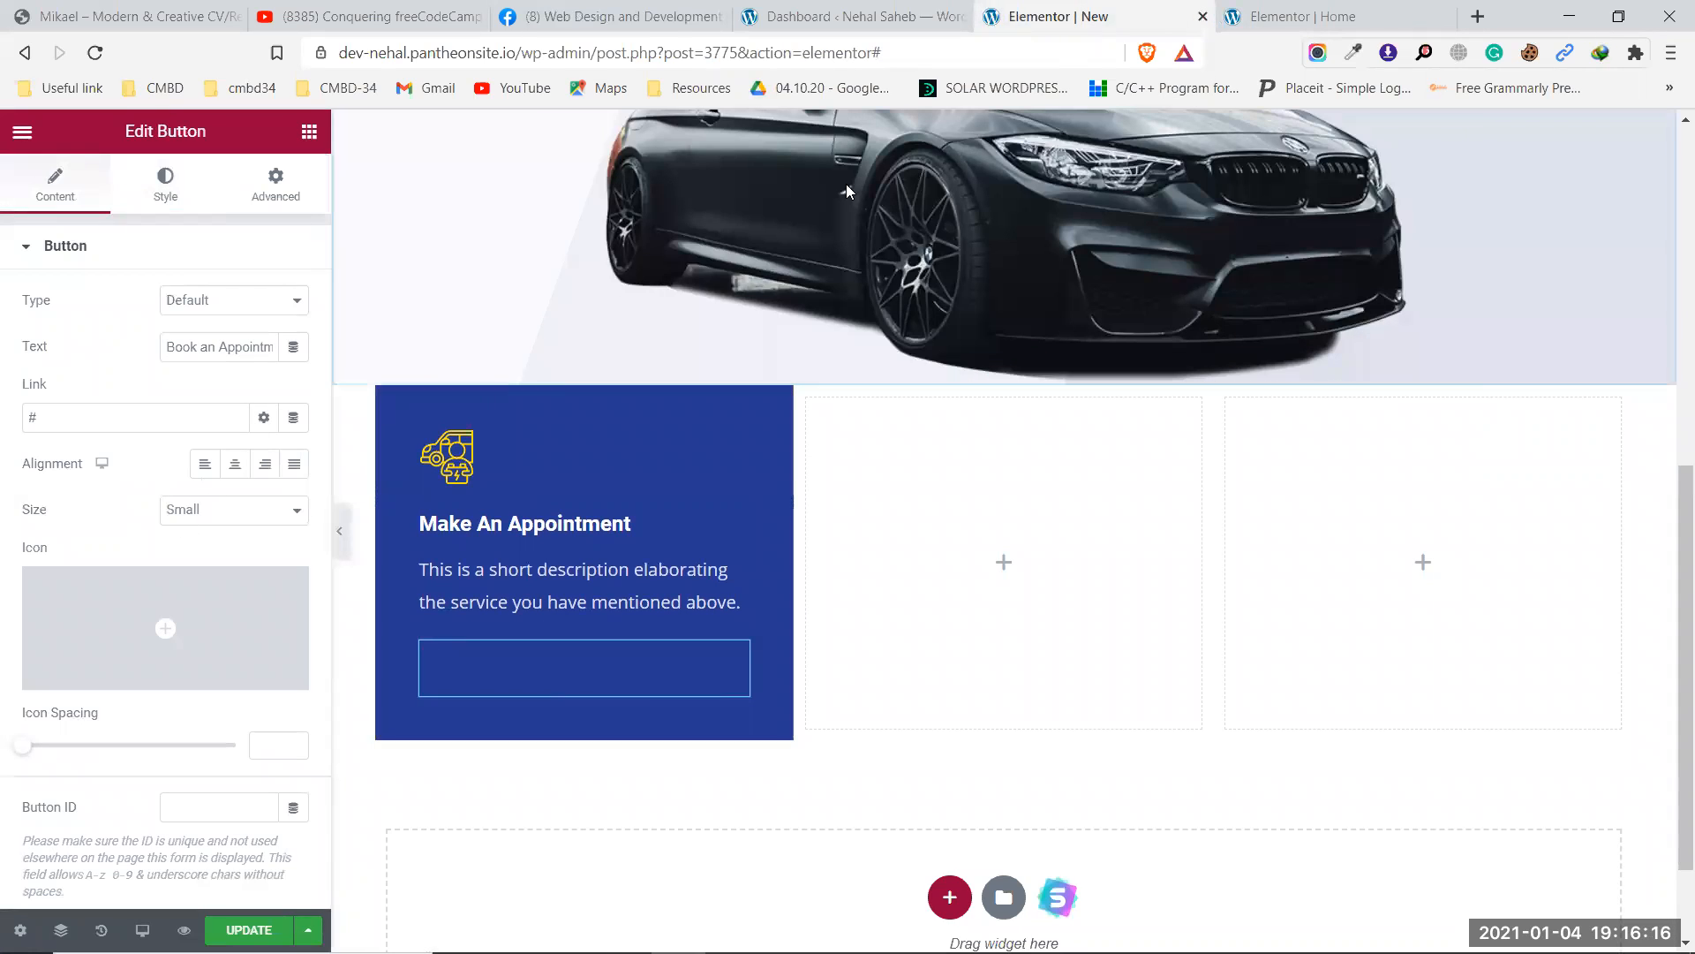
{"action": "key", "text": "ctrl+Tab"}
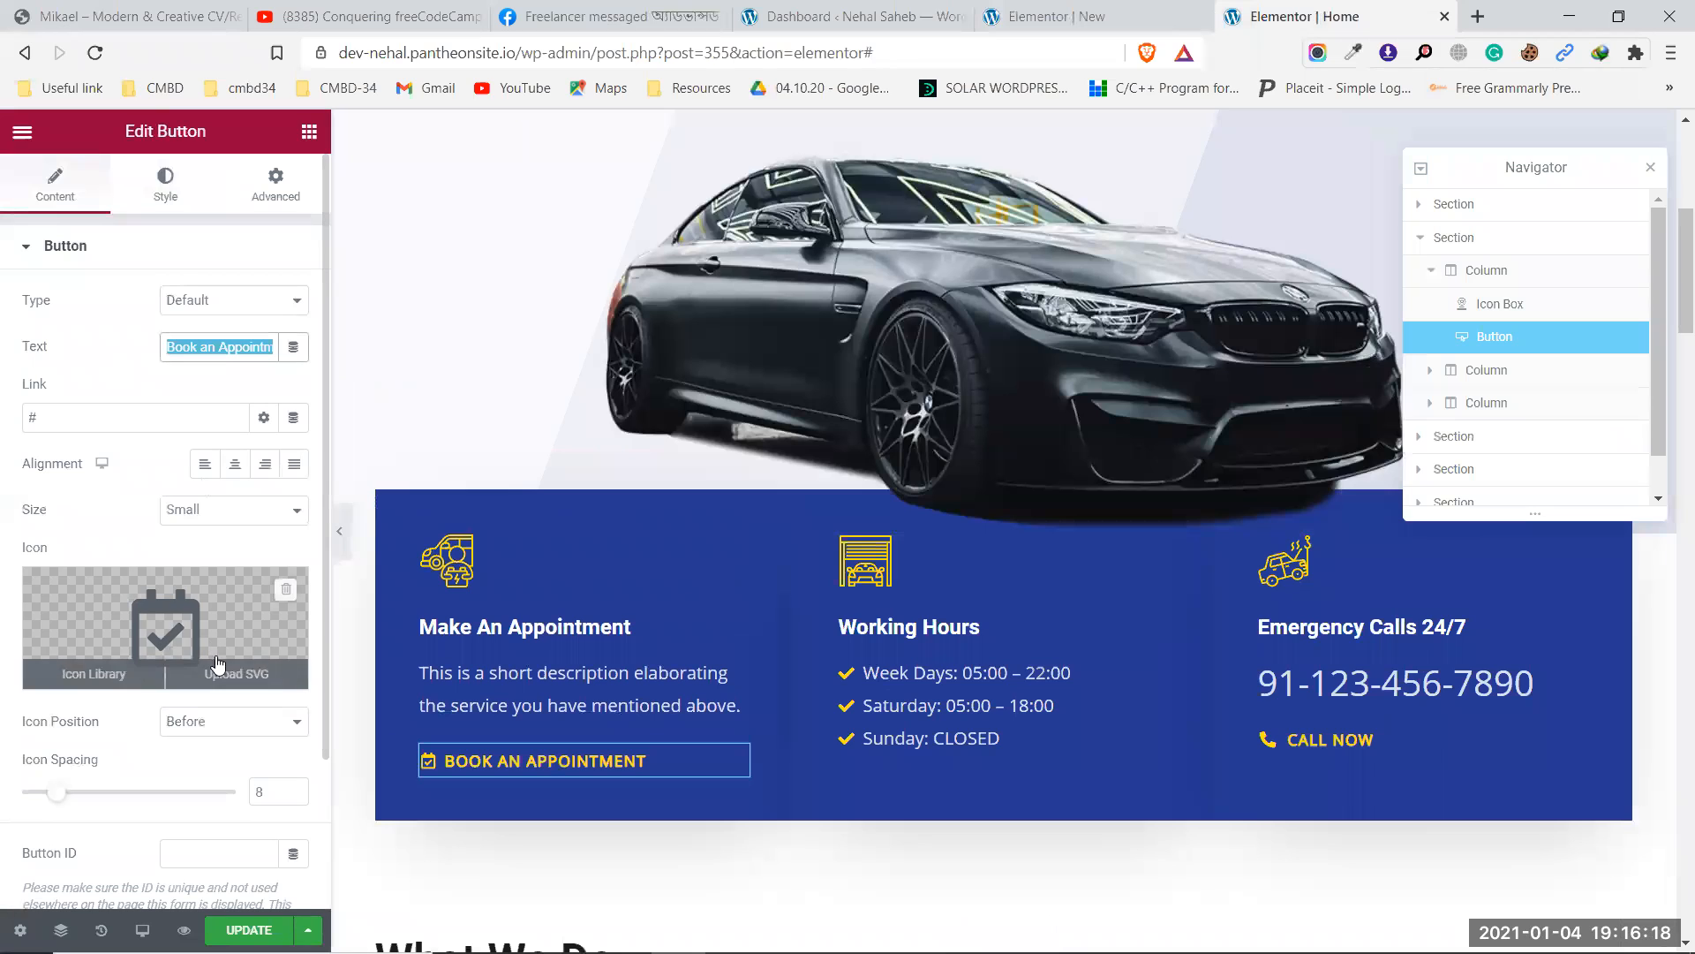
{"action": "left_click", "coordinate": [1086, 16]}
{"action": "mouse_move", "coordinate": [162, 624]}
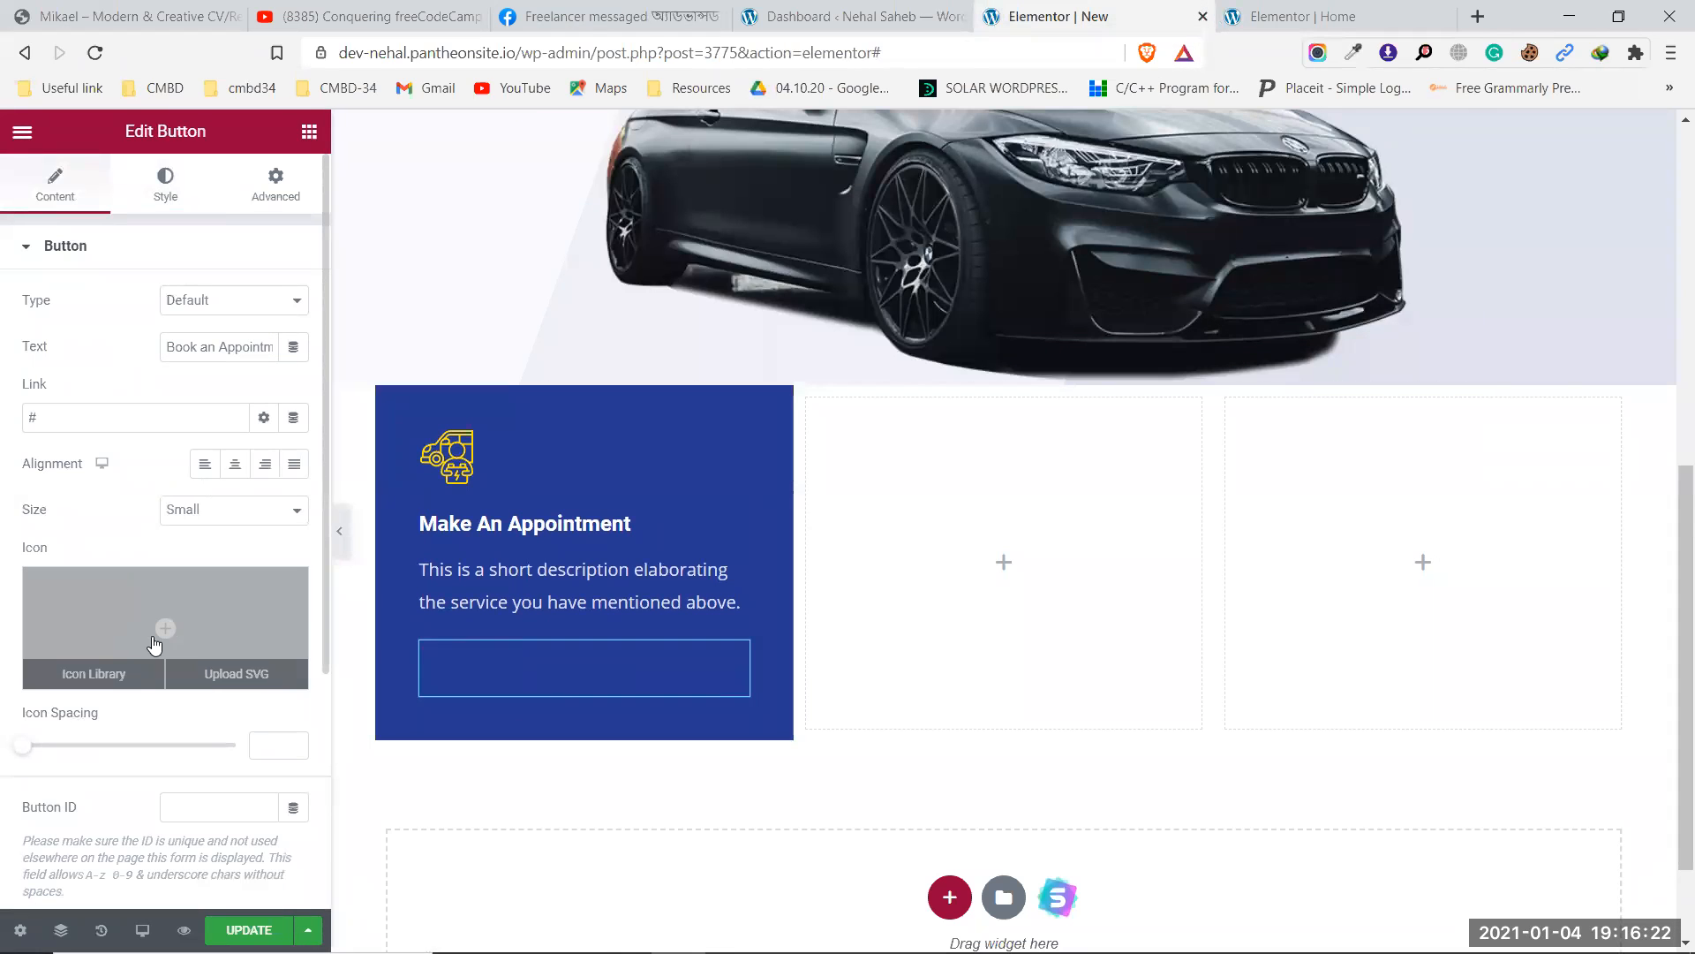
{"action": "left_click", "coordinate": [175, 624]}
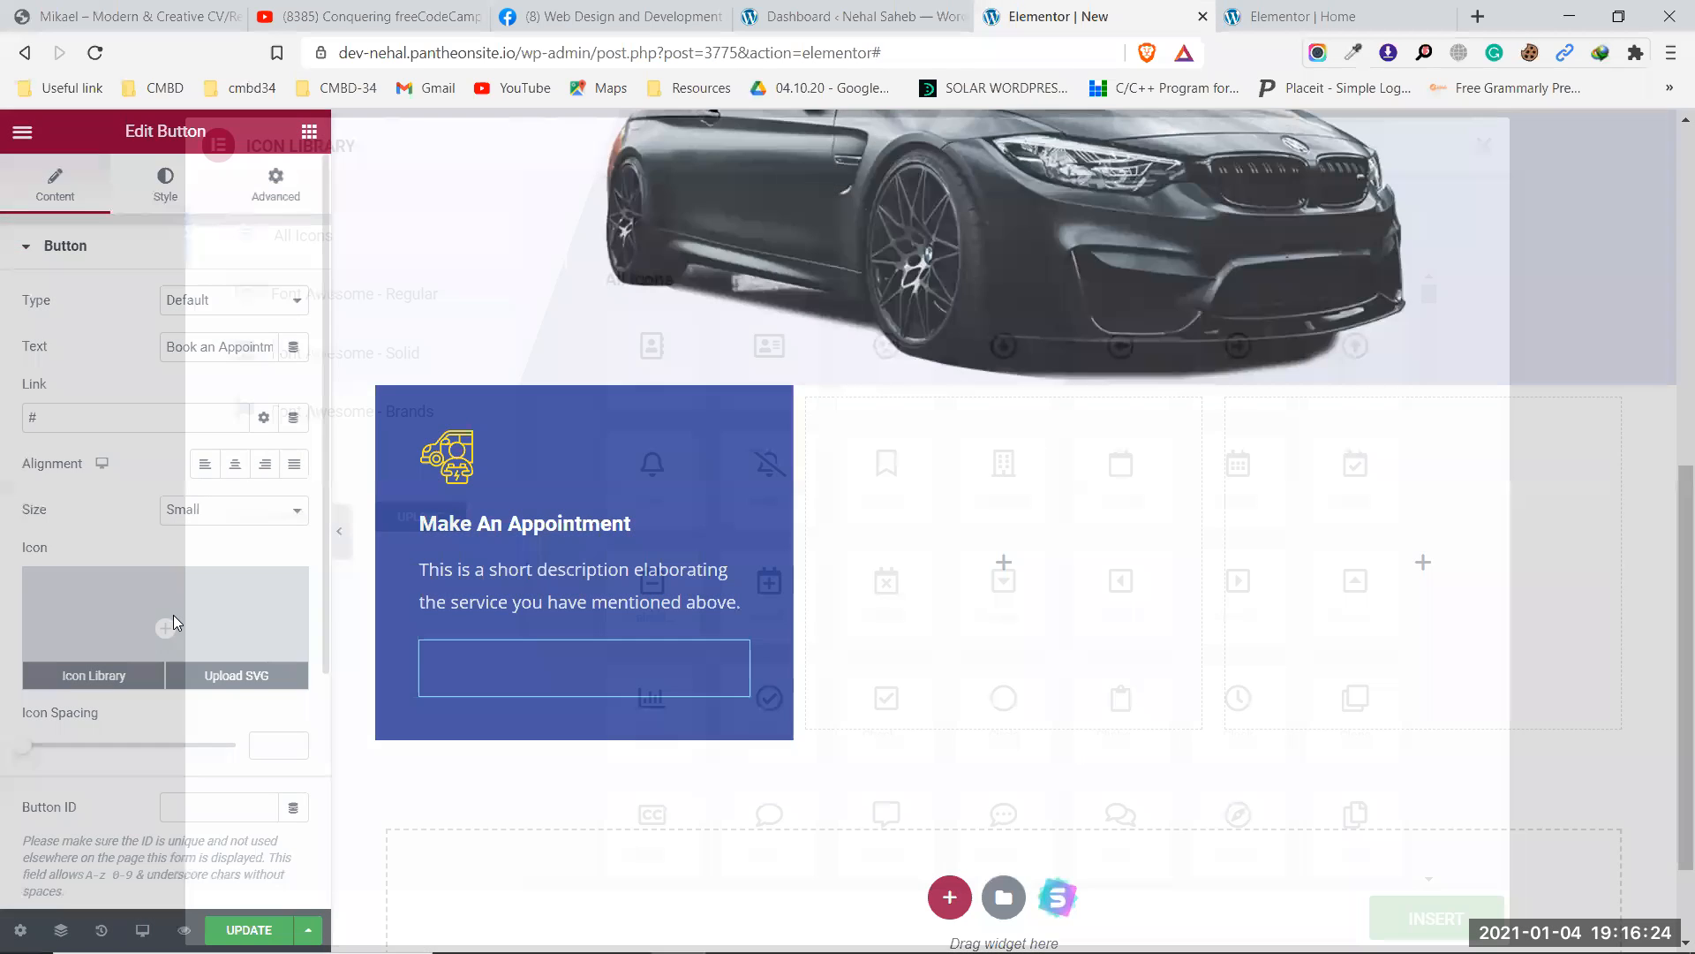
{"action": "left_click", "coordinate": [1333, 481]}
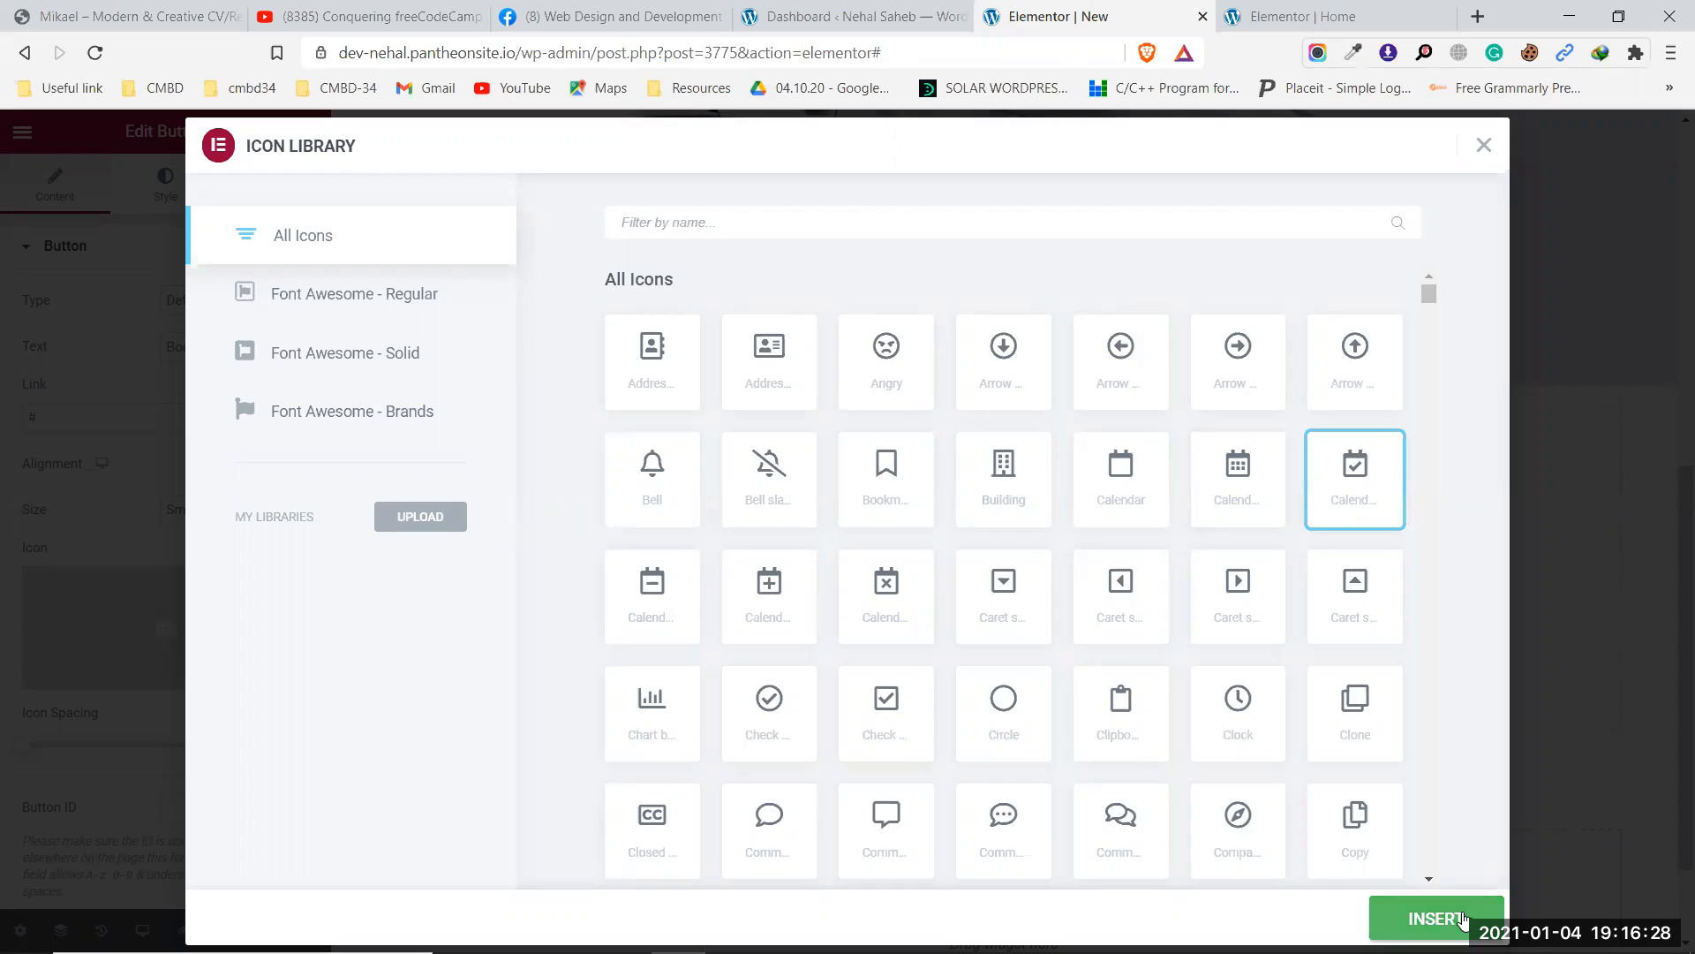
{"action": "left_click", "coordinate": [1459, 918]}
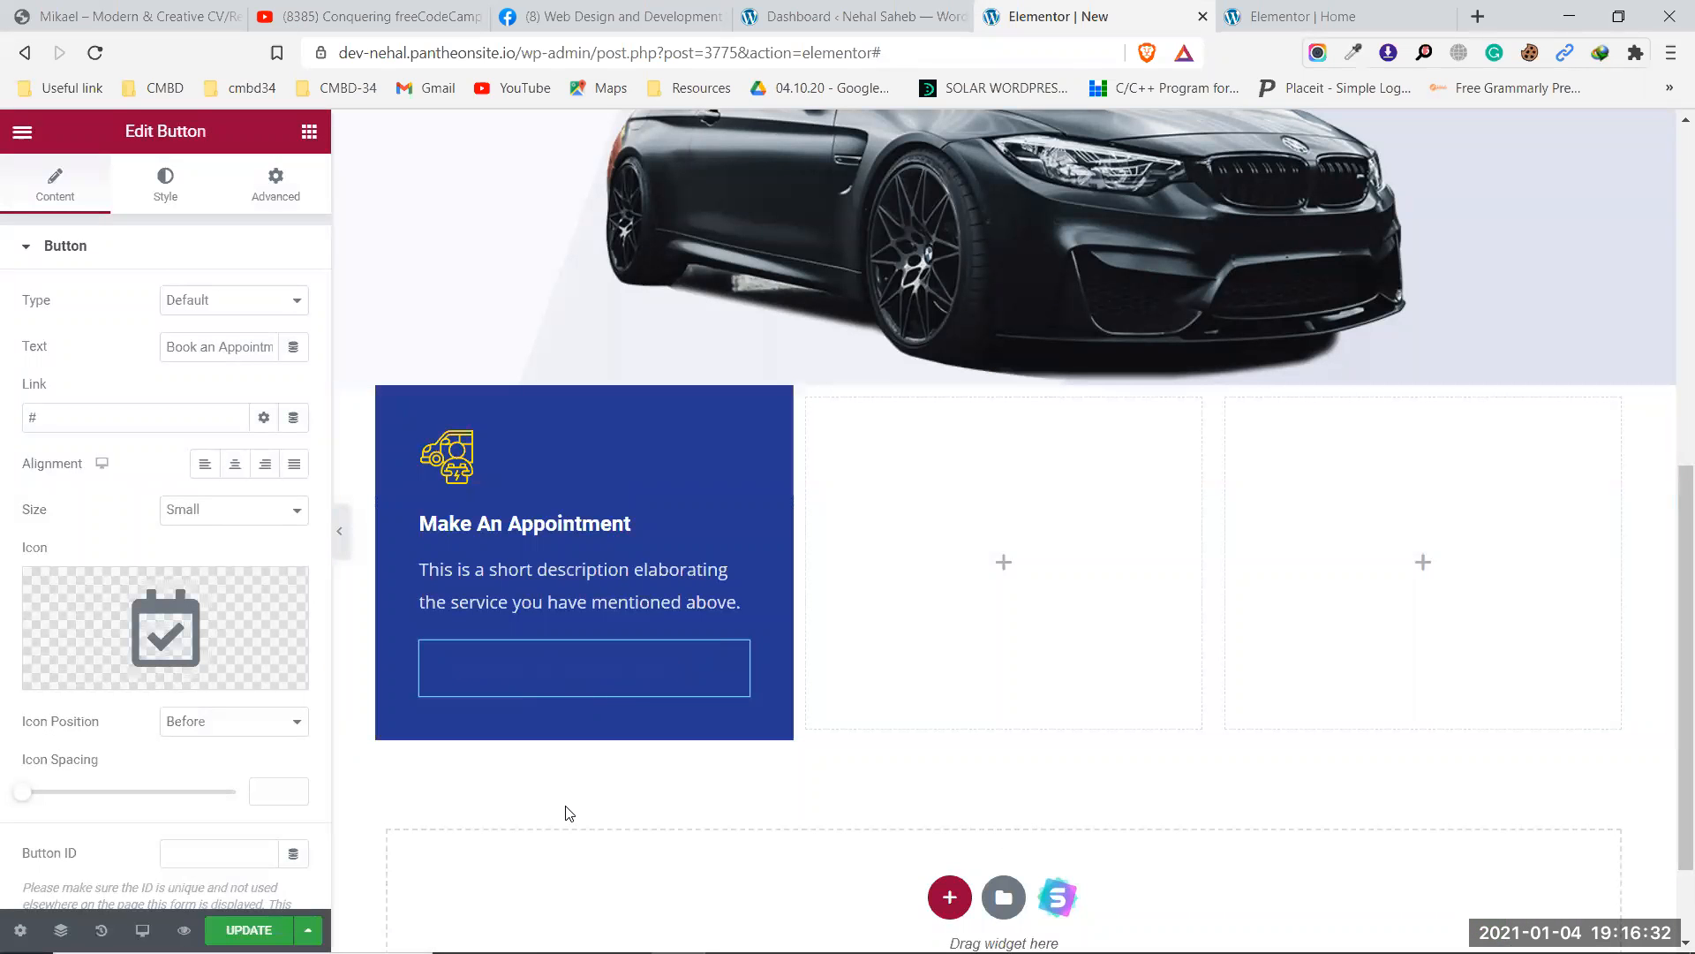
Check the Home page button's icon position and spacing, and copy its text color #FFDE00.
{"action": "left_click", "coordinate": [1303, 16]}
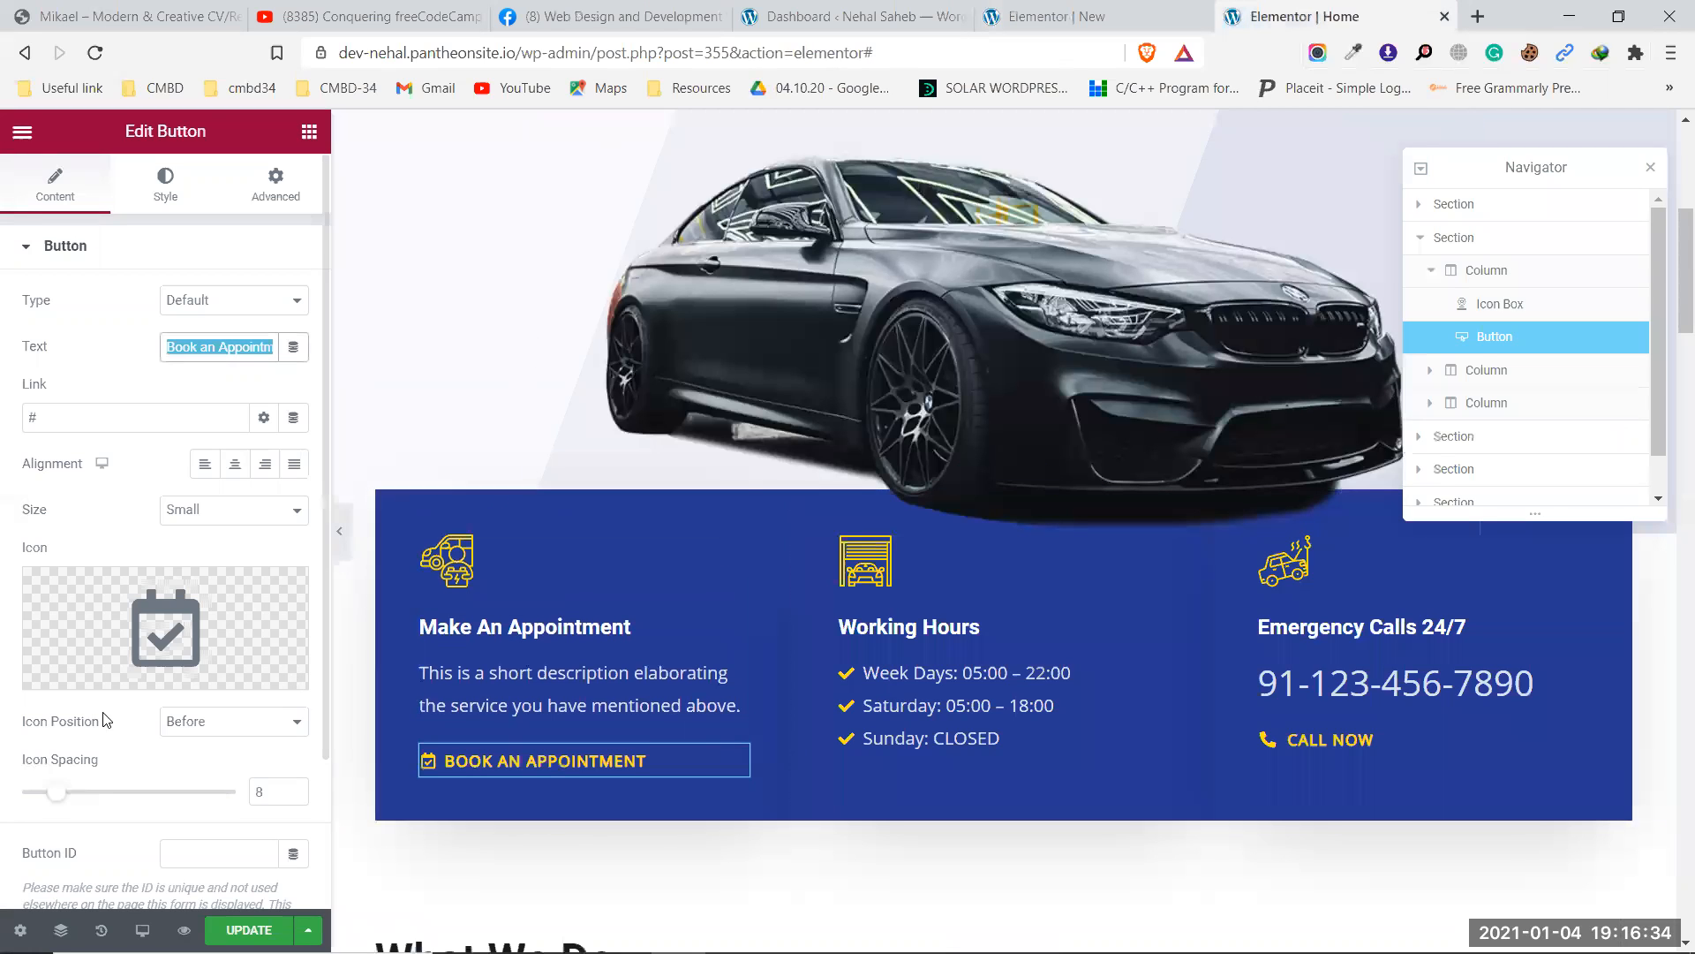
{"action": "scroll", "coordinate": [103, 733], "scroll_direction": "down", "scroll_amount": 2}
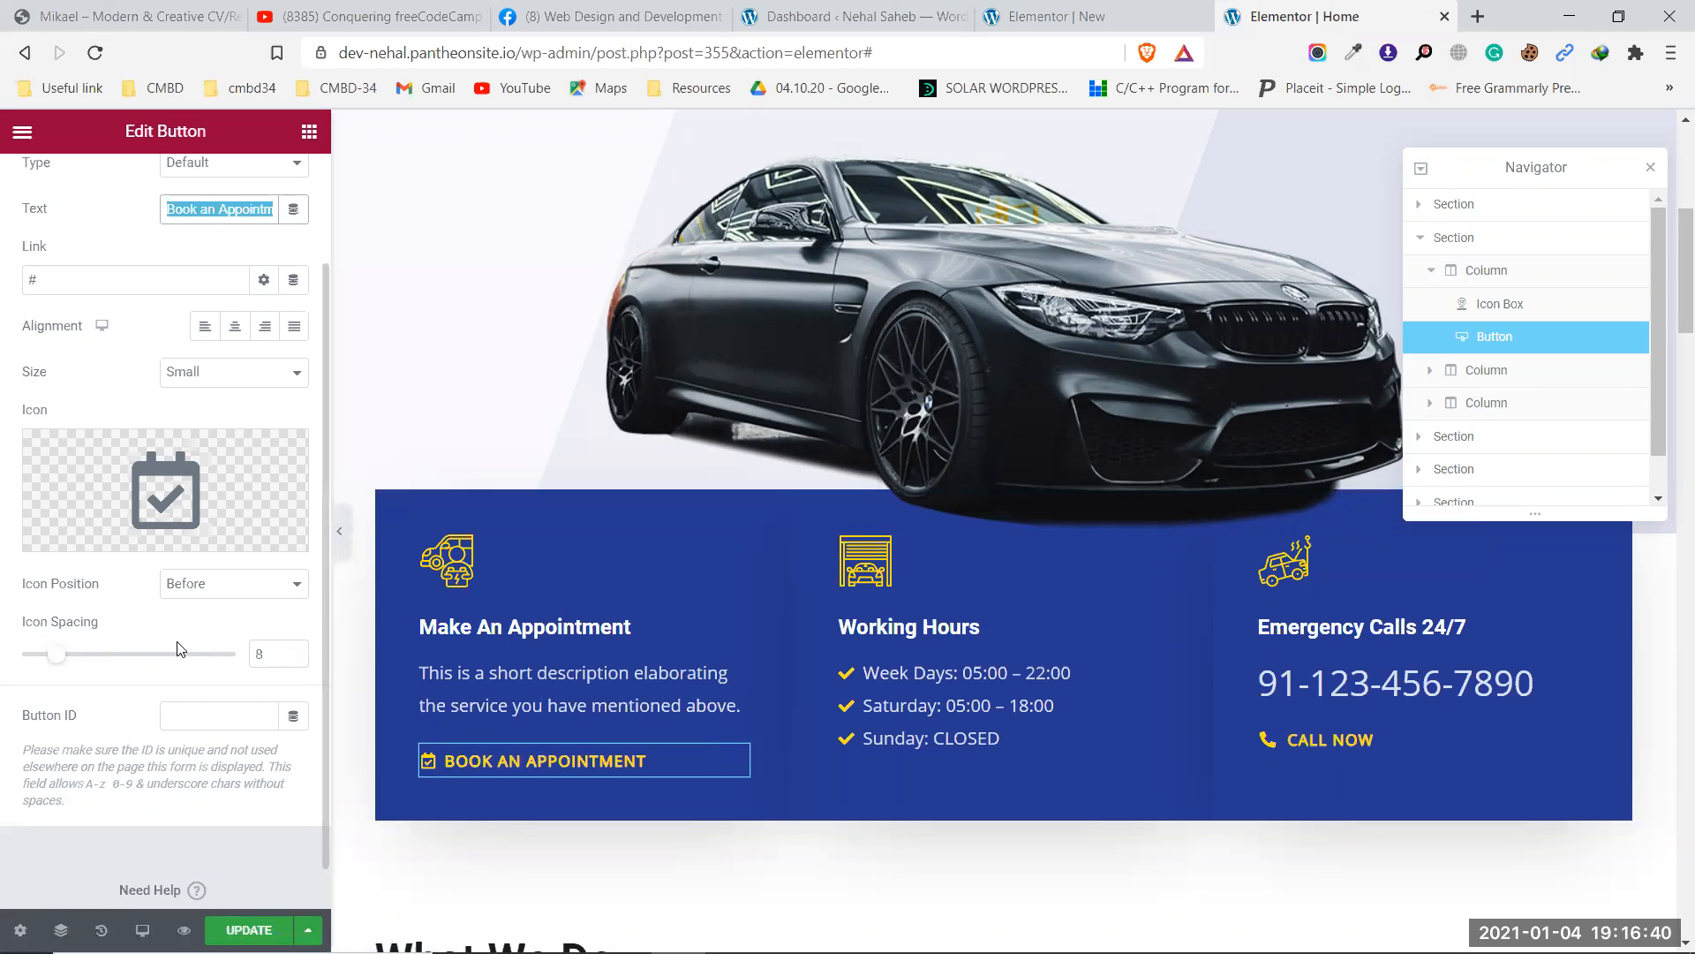
{"action": "scroll", "coordinate": [181, 651], "scroll_direction": "up", "scroll_amount": 2}
{"action": "left_click", "coordinate": [165, 181]}
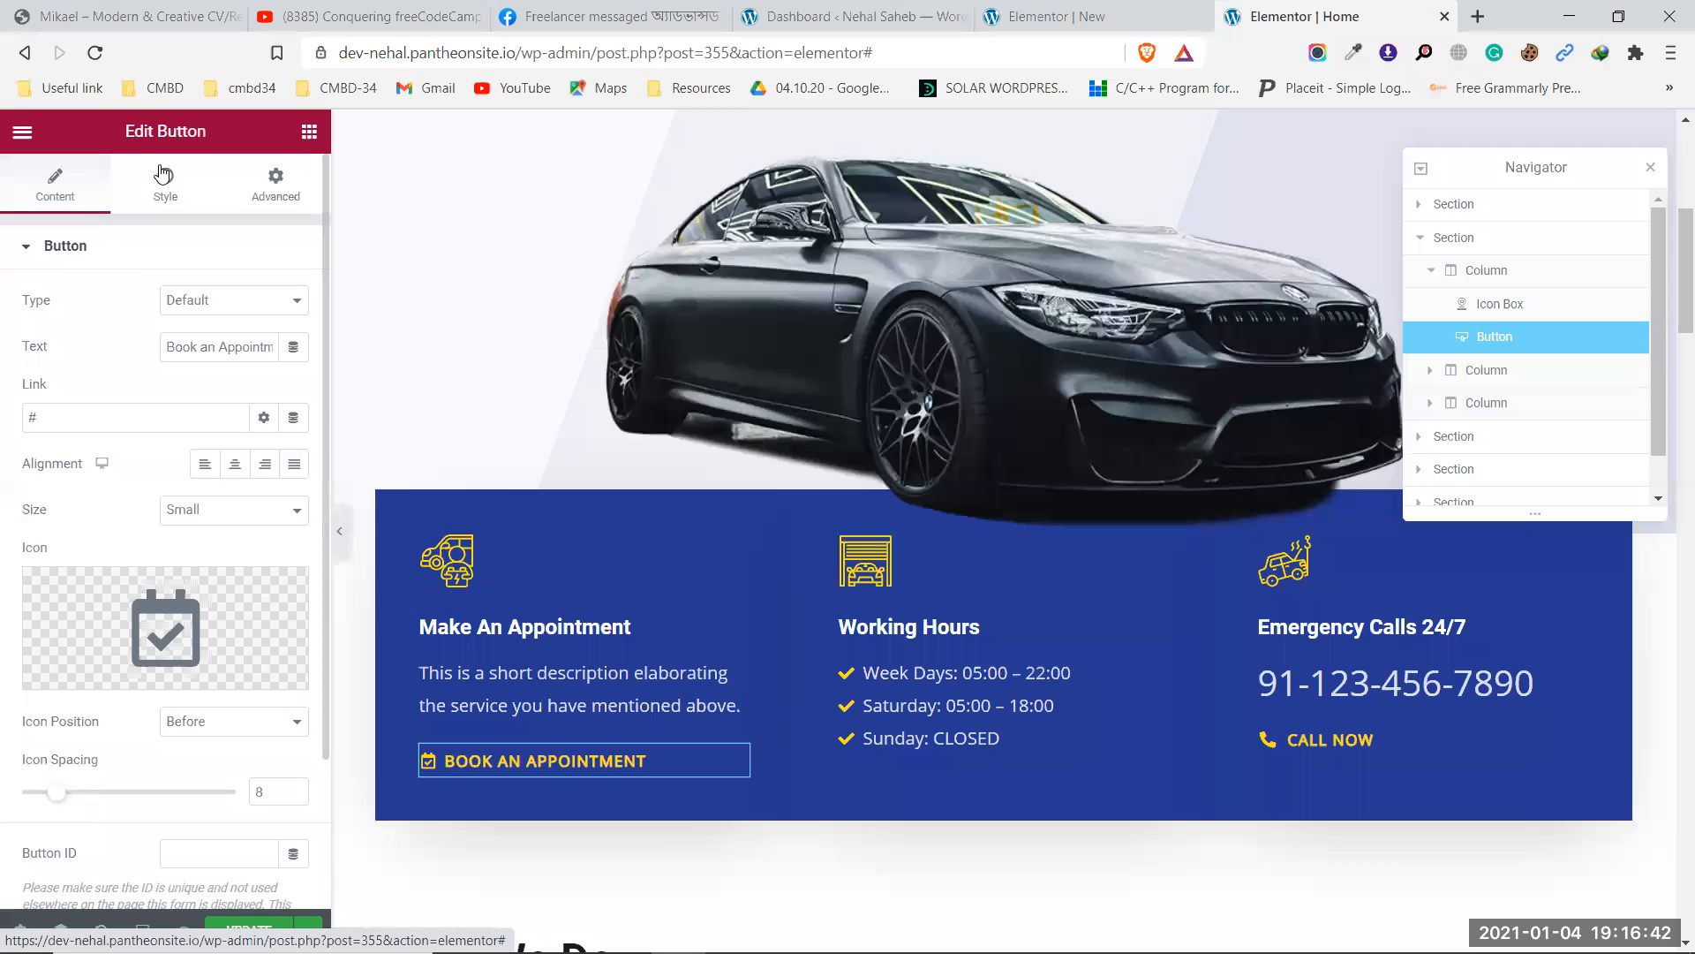
{"action": "left_click", "coordinate": [293, 442]}
{"action": "key", "text": "ctrl+c"}
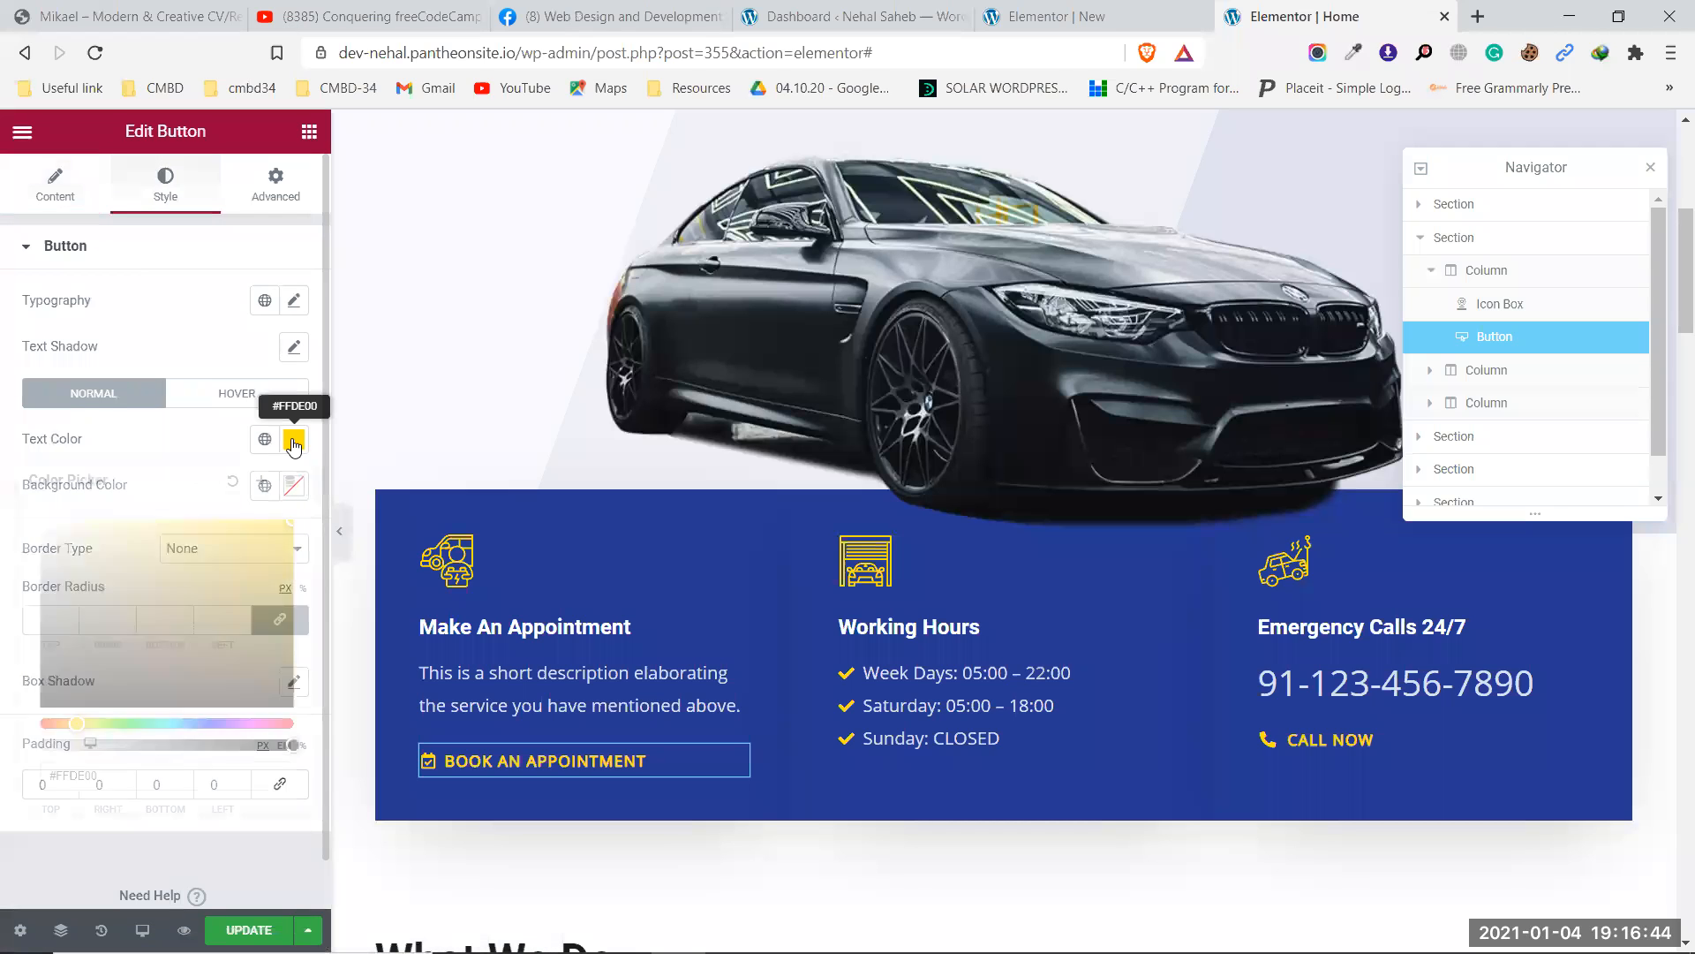
{"action": "left_click", "coordinate": [293, 441]}
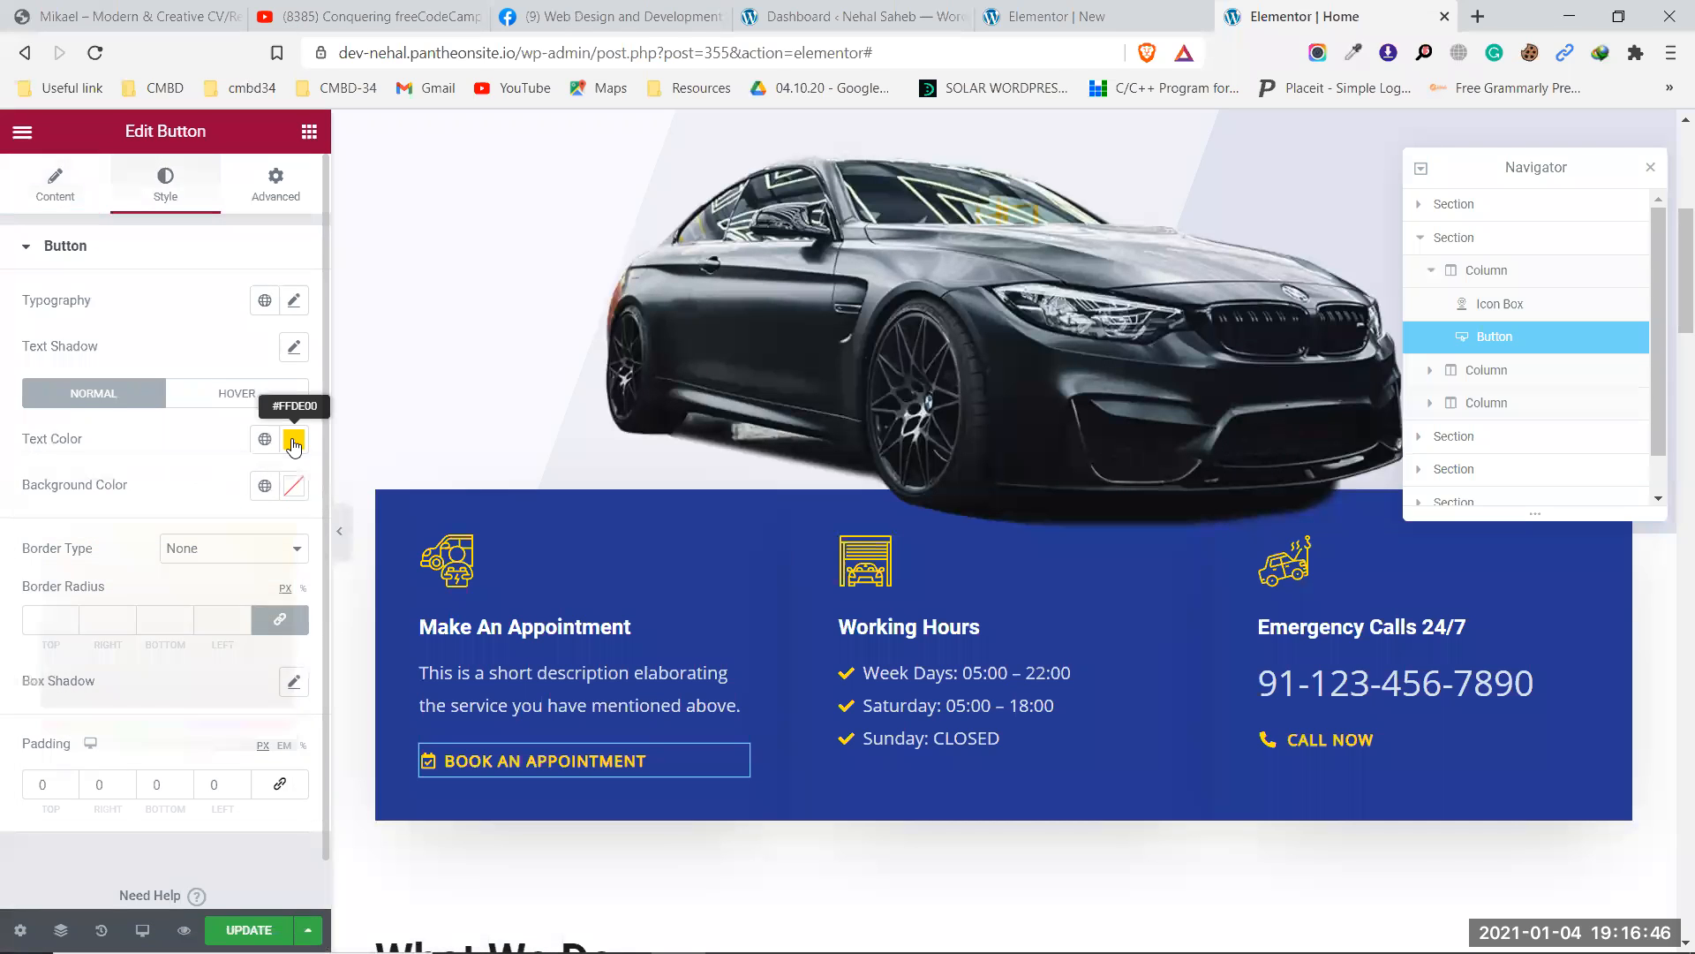
On the New page, set the appointment button's normal text color to #FFDE00 and preview the column.
{"action": "key", "text": "ctrl+shift+Tab"}
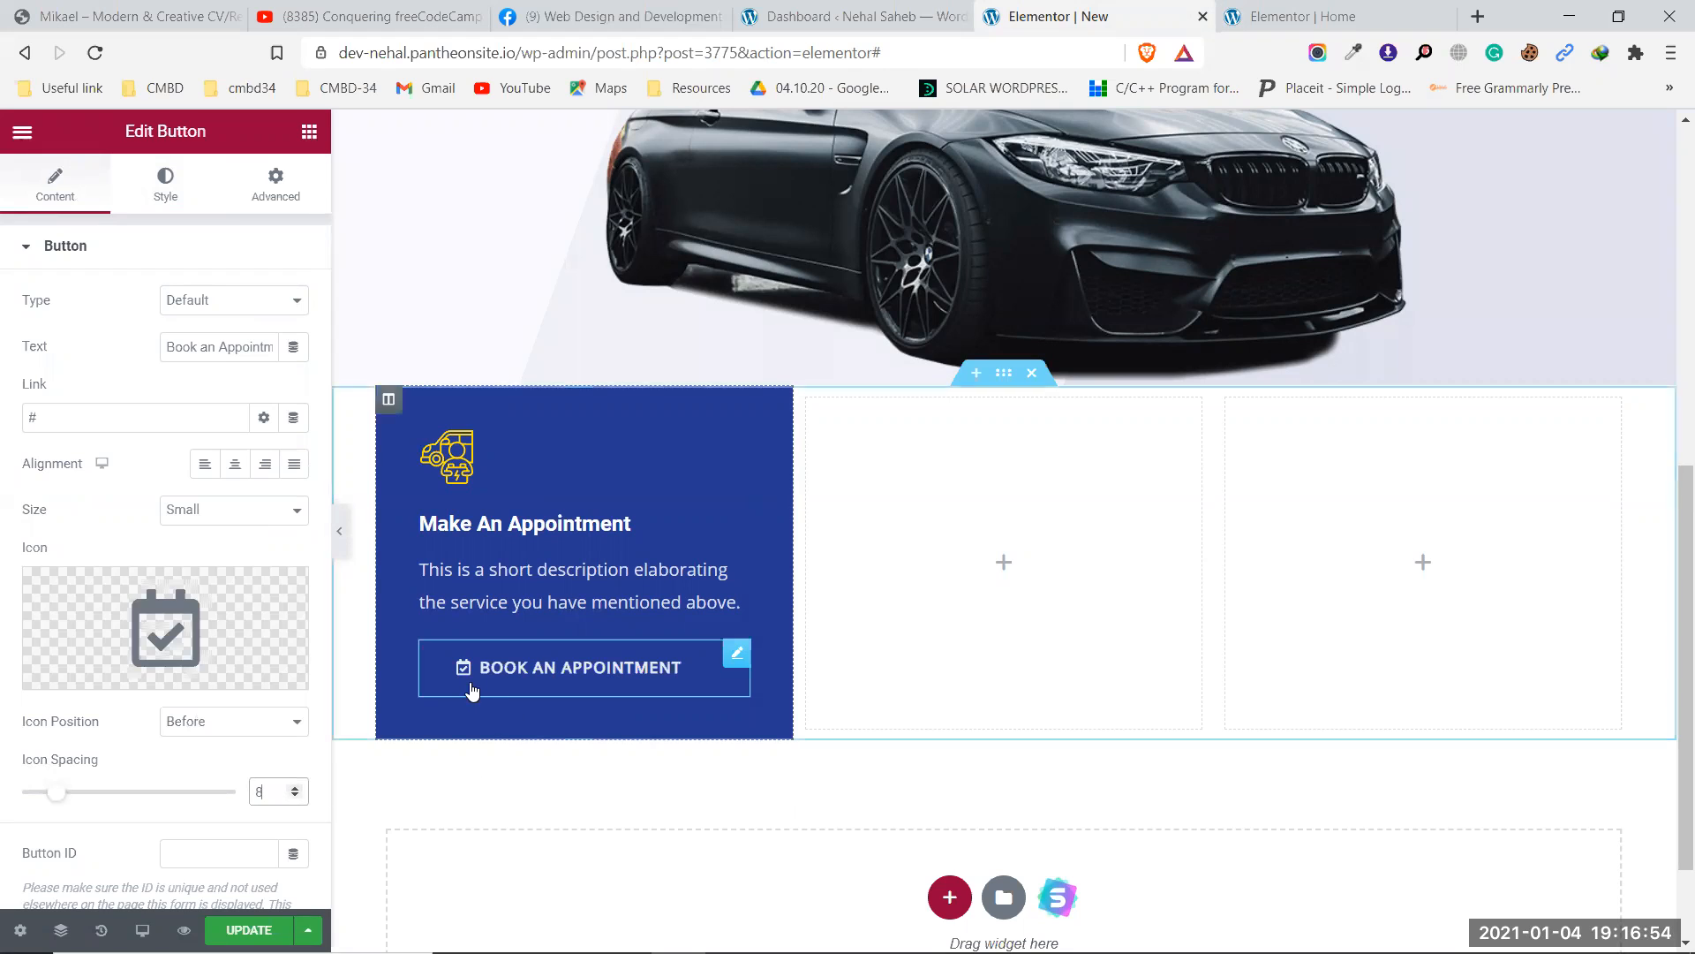
{"action": "left_click", "coordinate": [165, 185]}
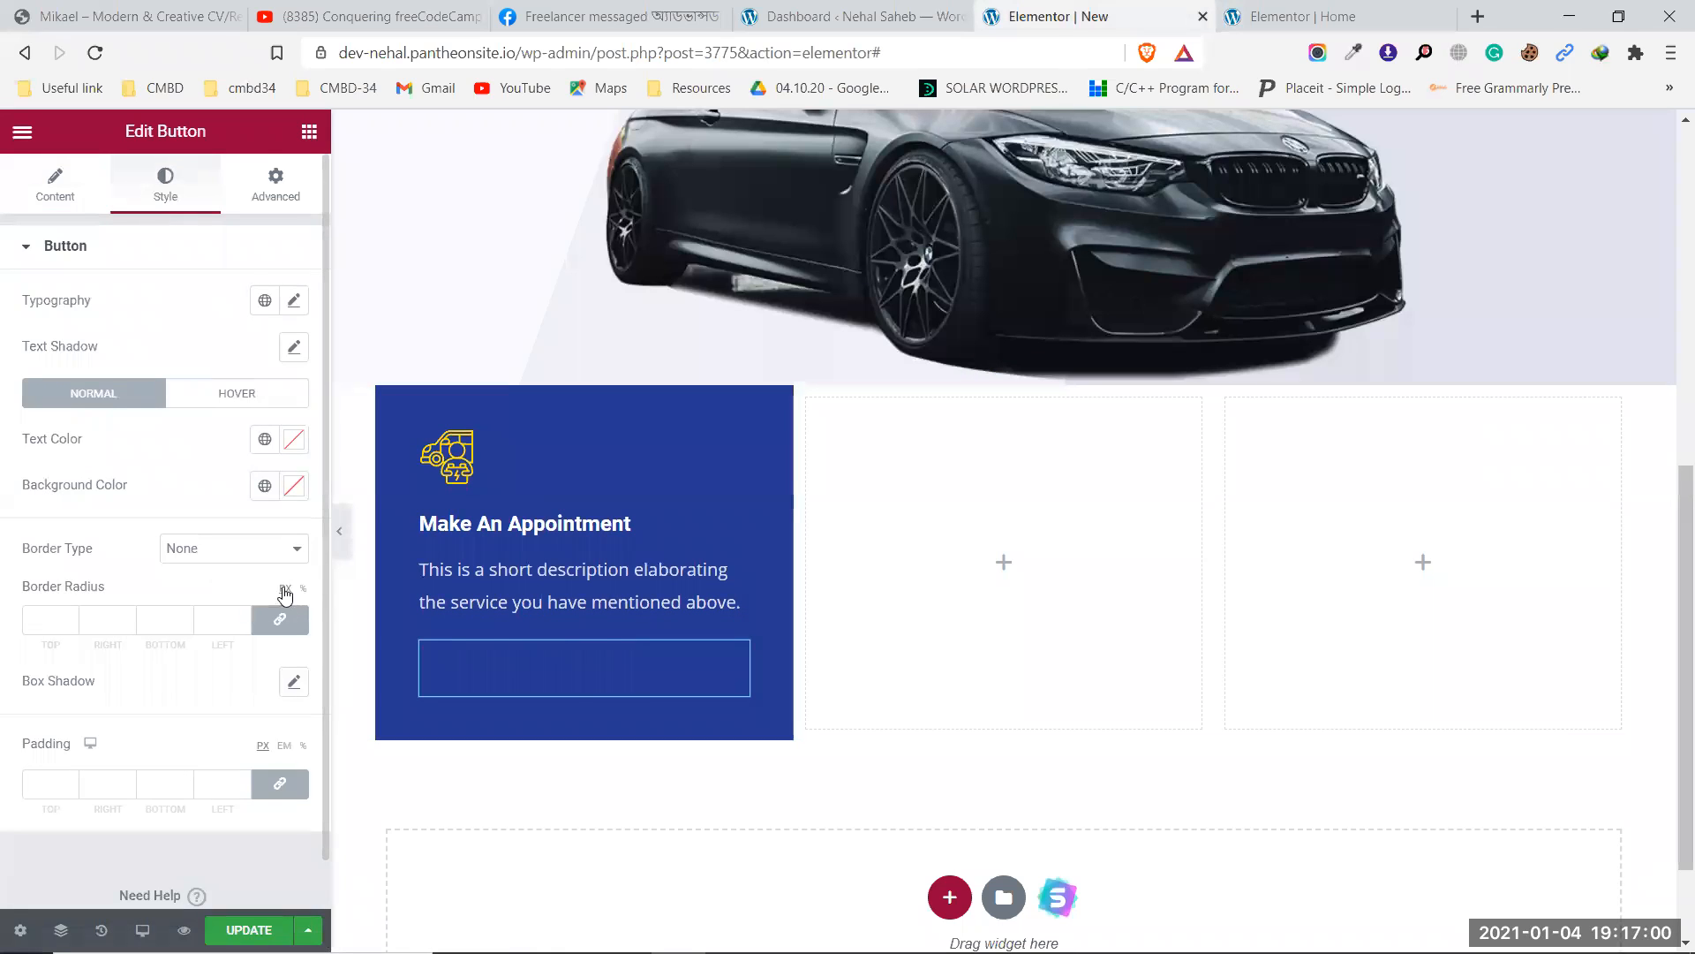
{"action": "left_click", "coordinate": [294, 442]}
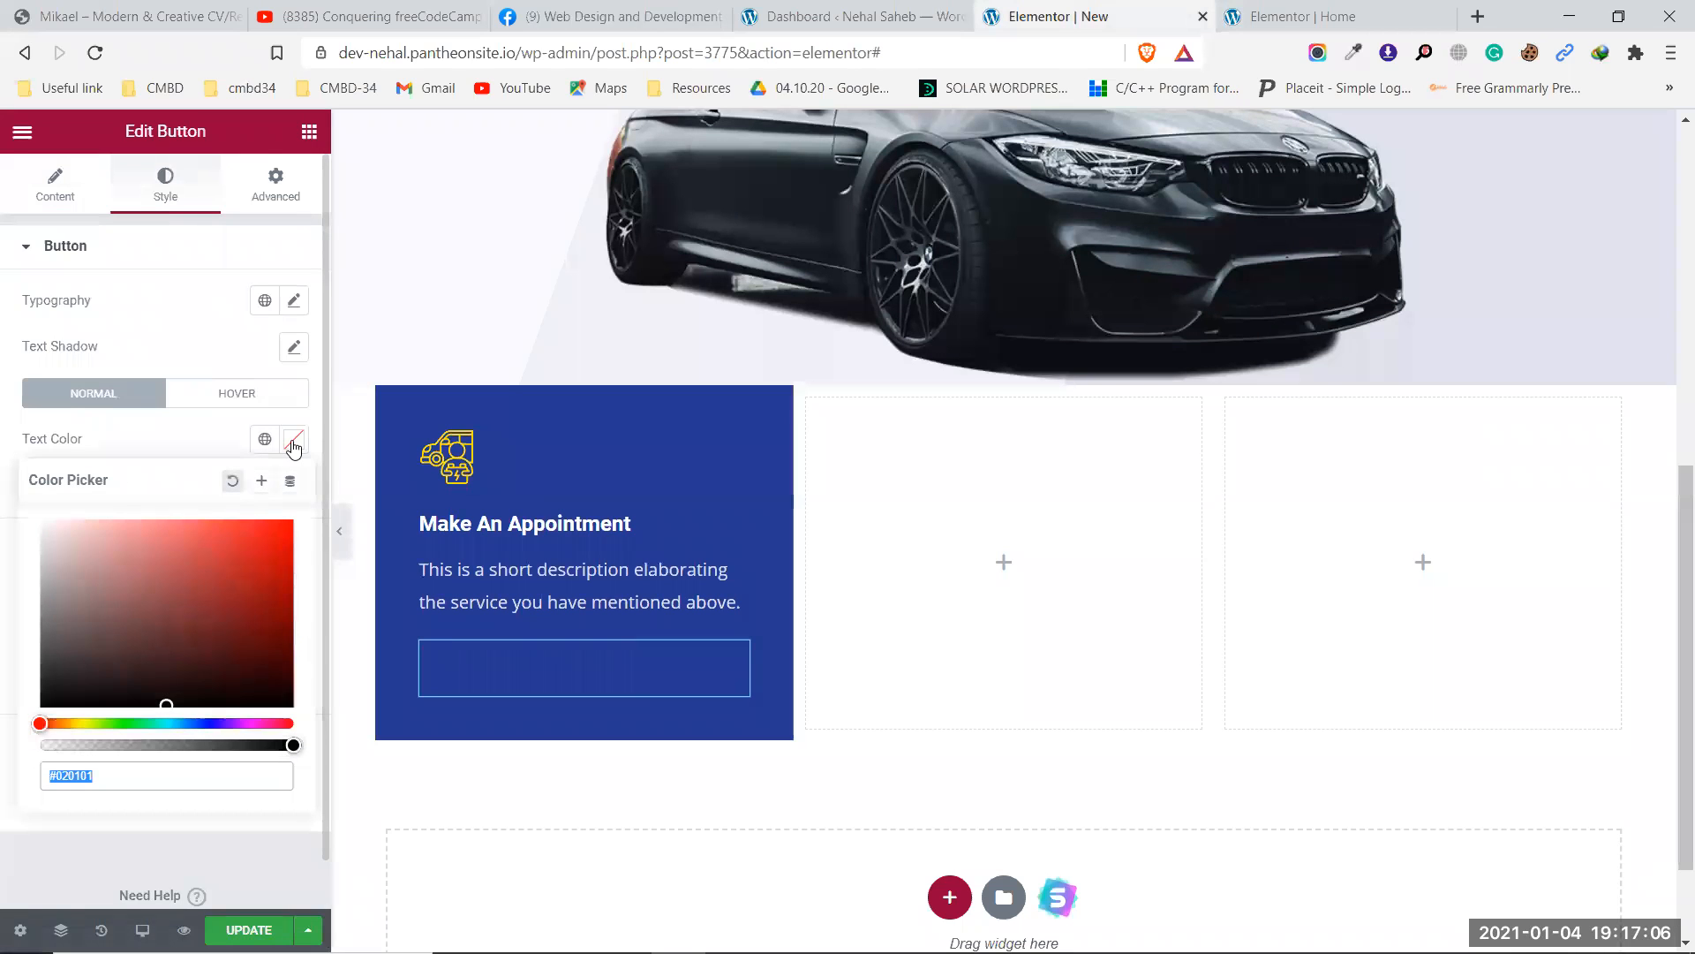
{"action": "key", "text": "ctrl+v"}
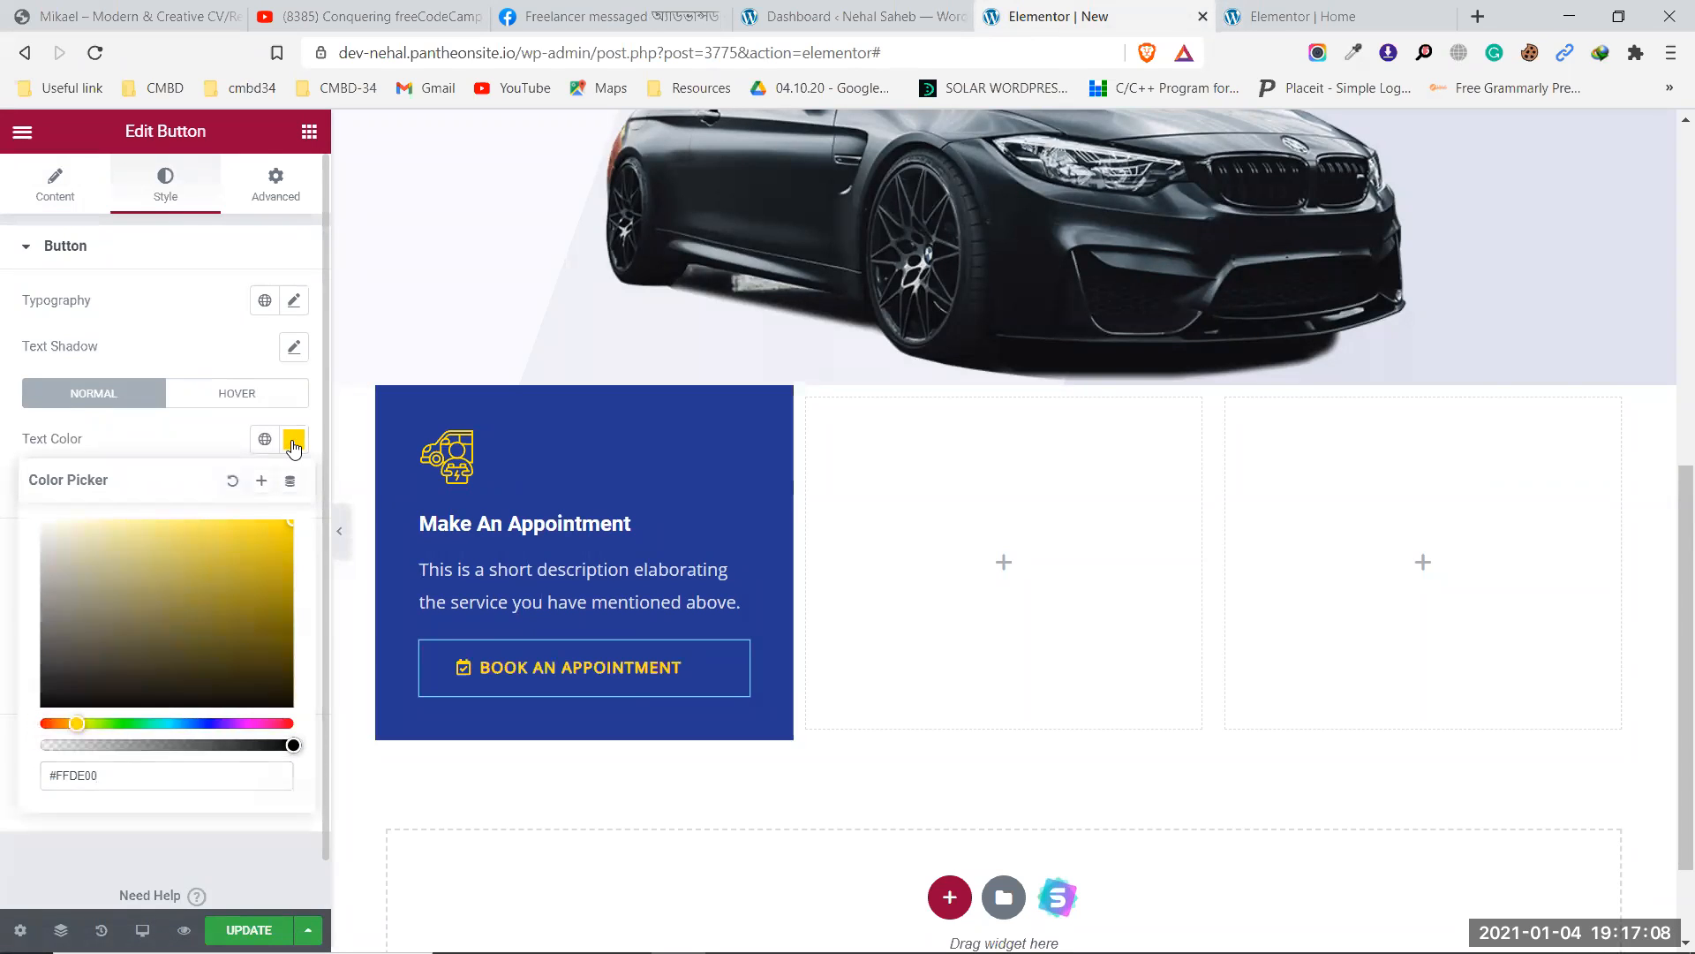
{"action": "left_click", "coordinate": [294, 442]}
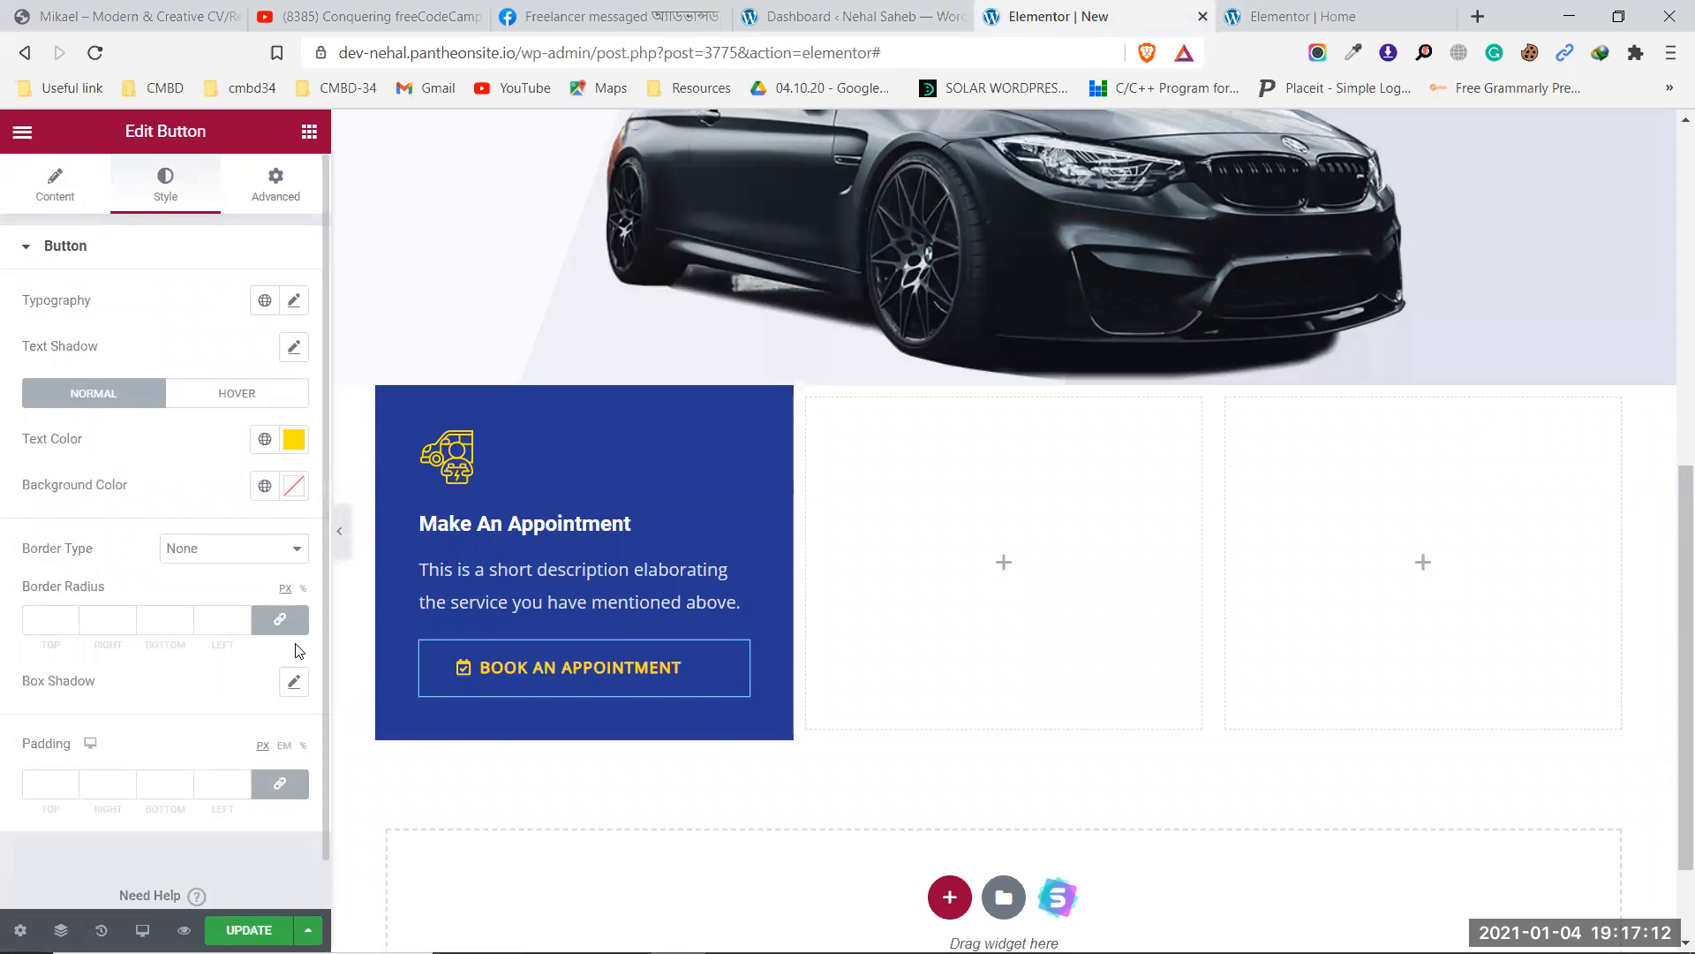
{"action": "left_click", "coordinate": [340, 531]}
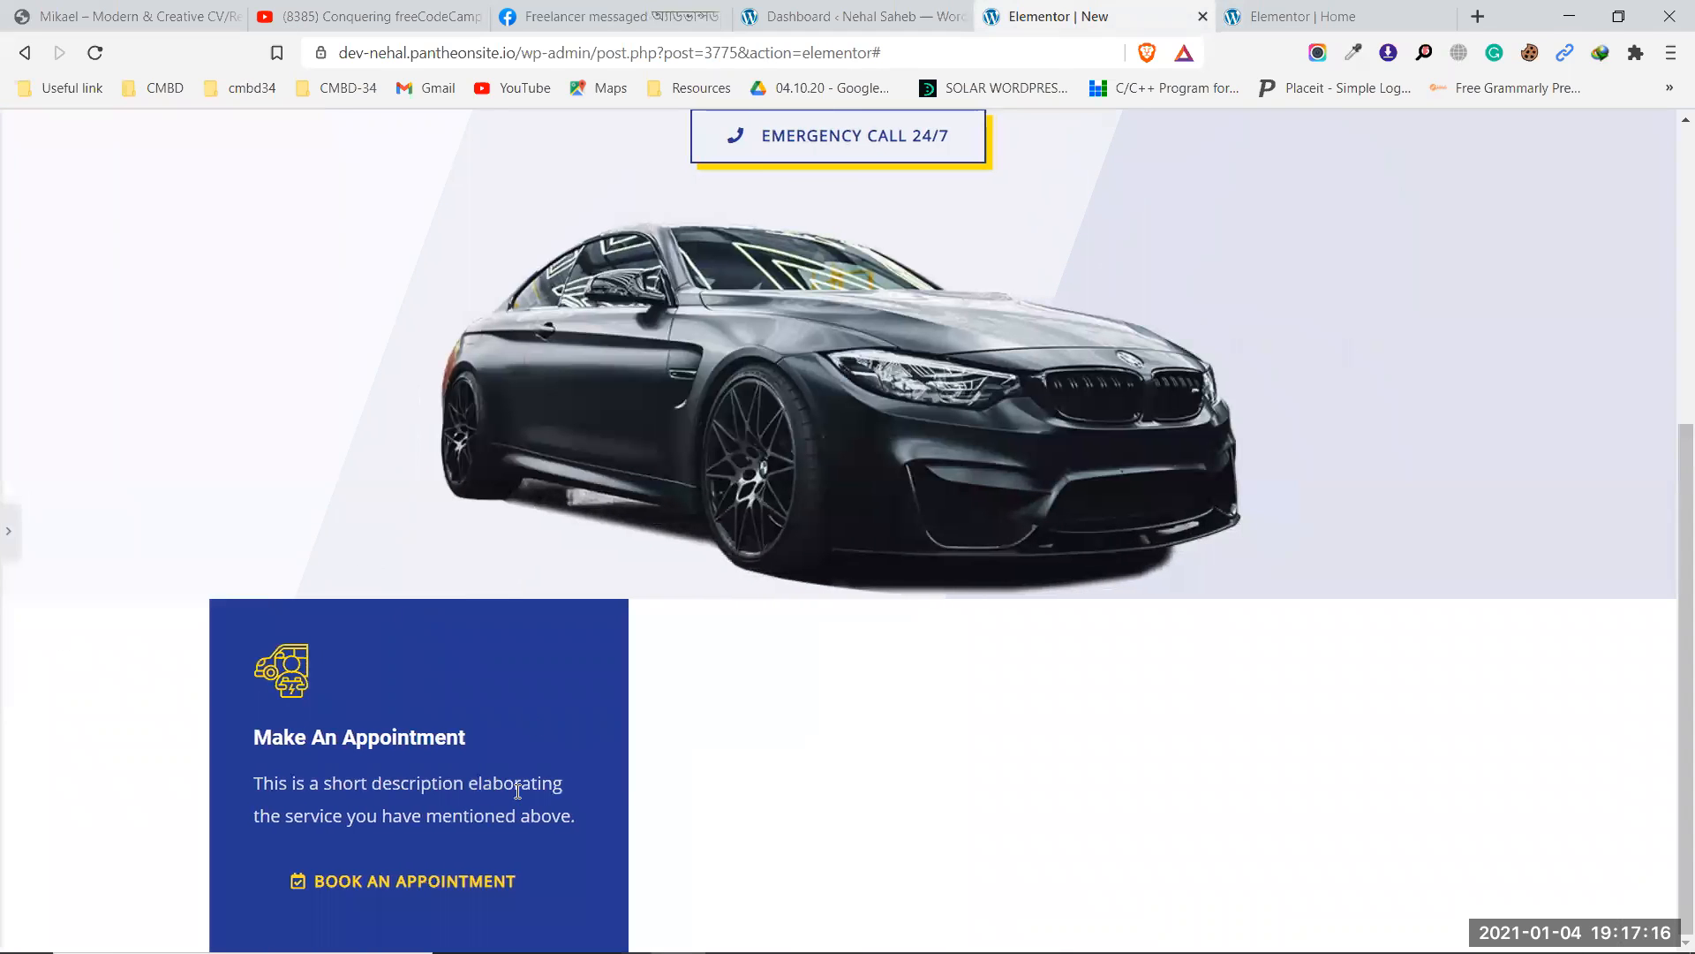
{"action": "left_click", "coordinate": [8, 530]}
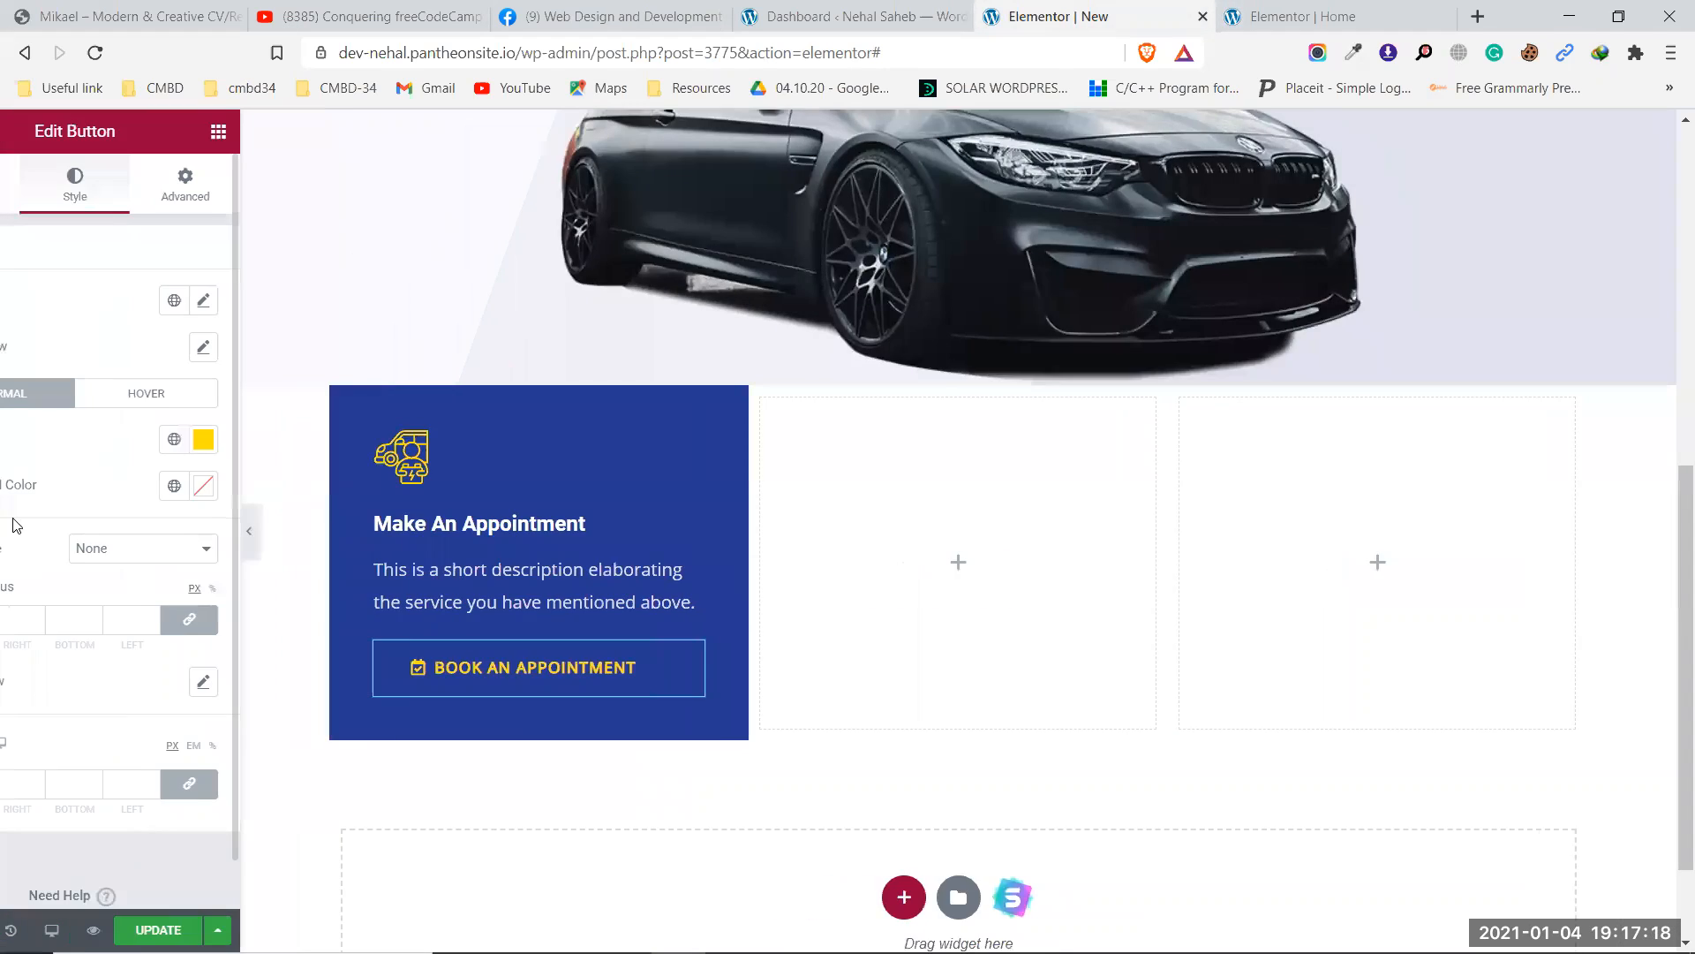
Compare the button's padding with the Home page and set the New page button's padding to 0 on all sides.
{"action": "key", "text": "ctrl+Tab"}
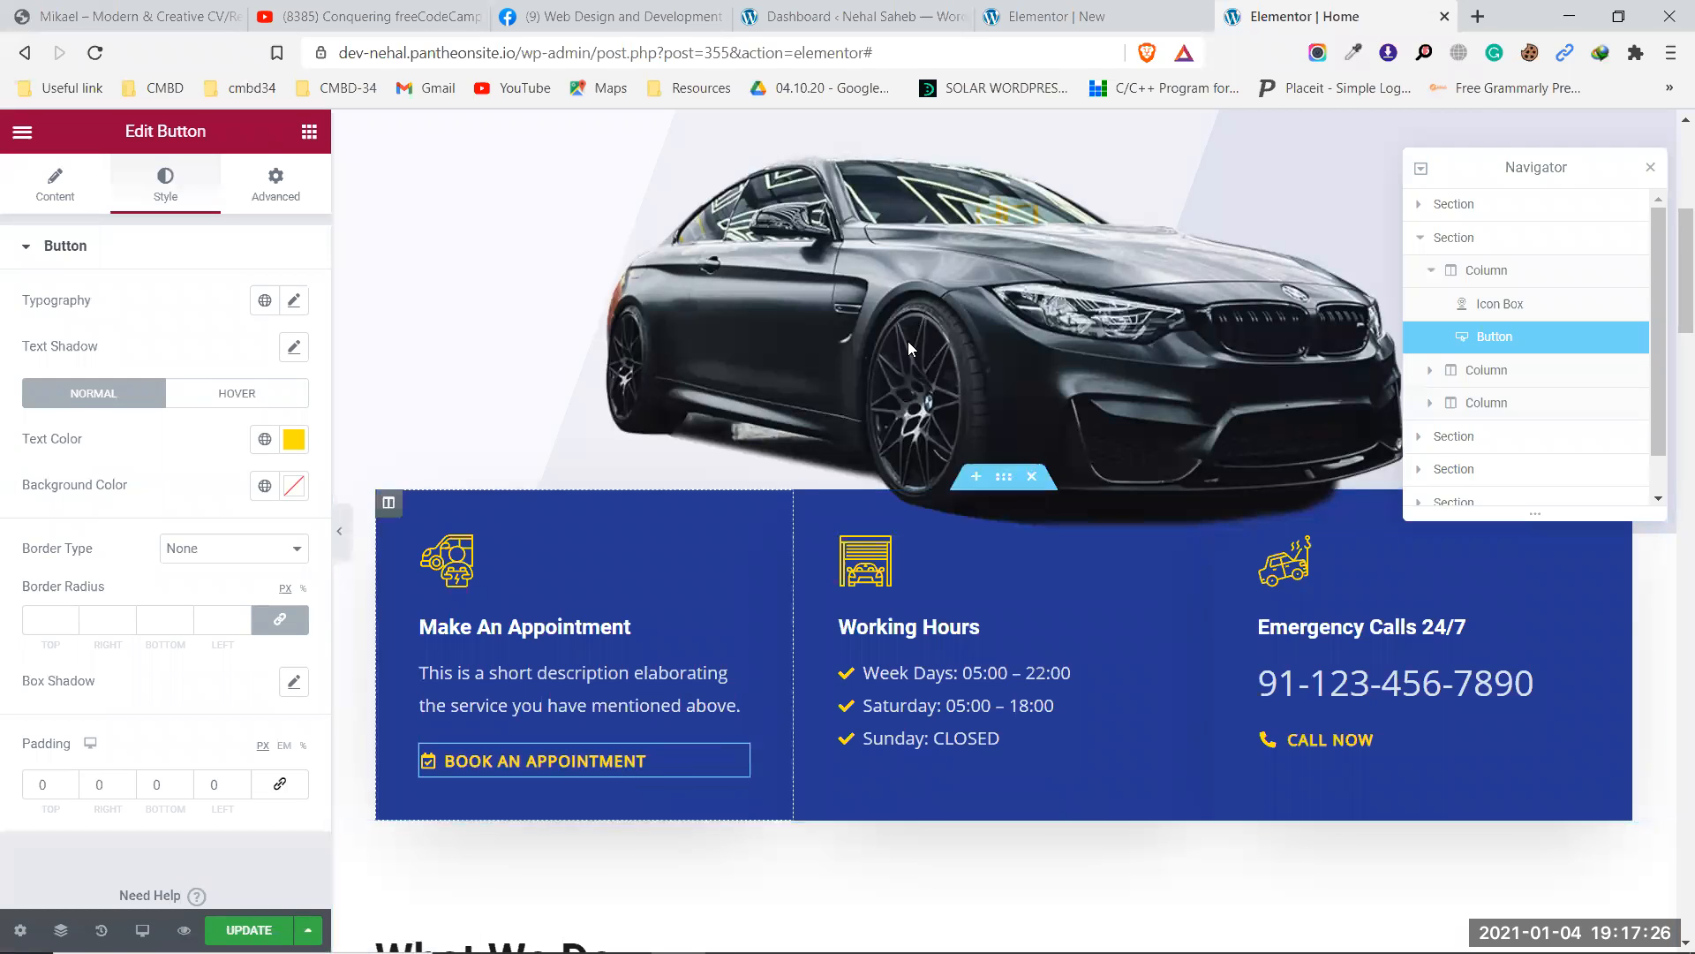
{"action": "left_click", "coordinate": [1040, 9]}
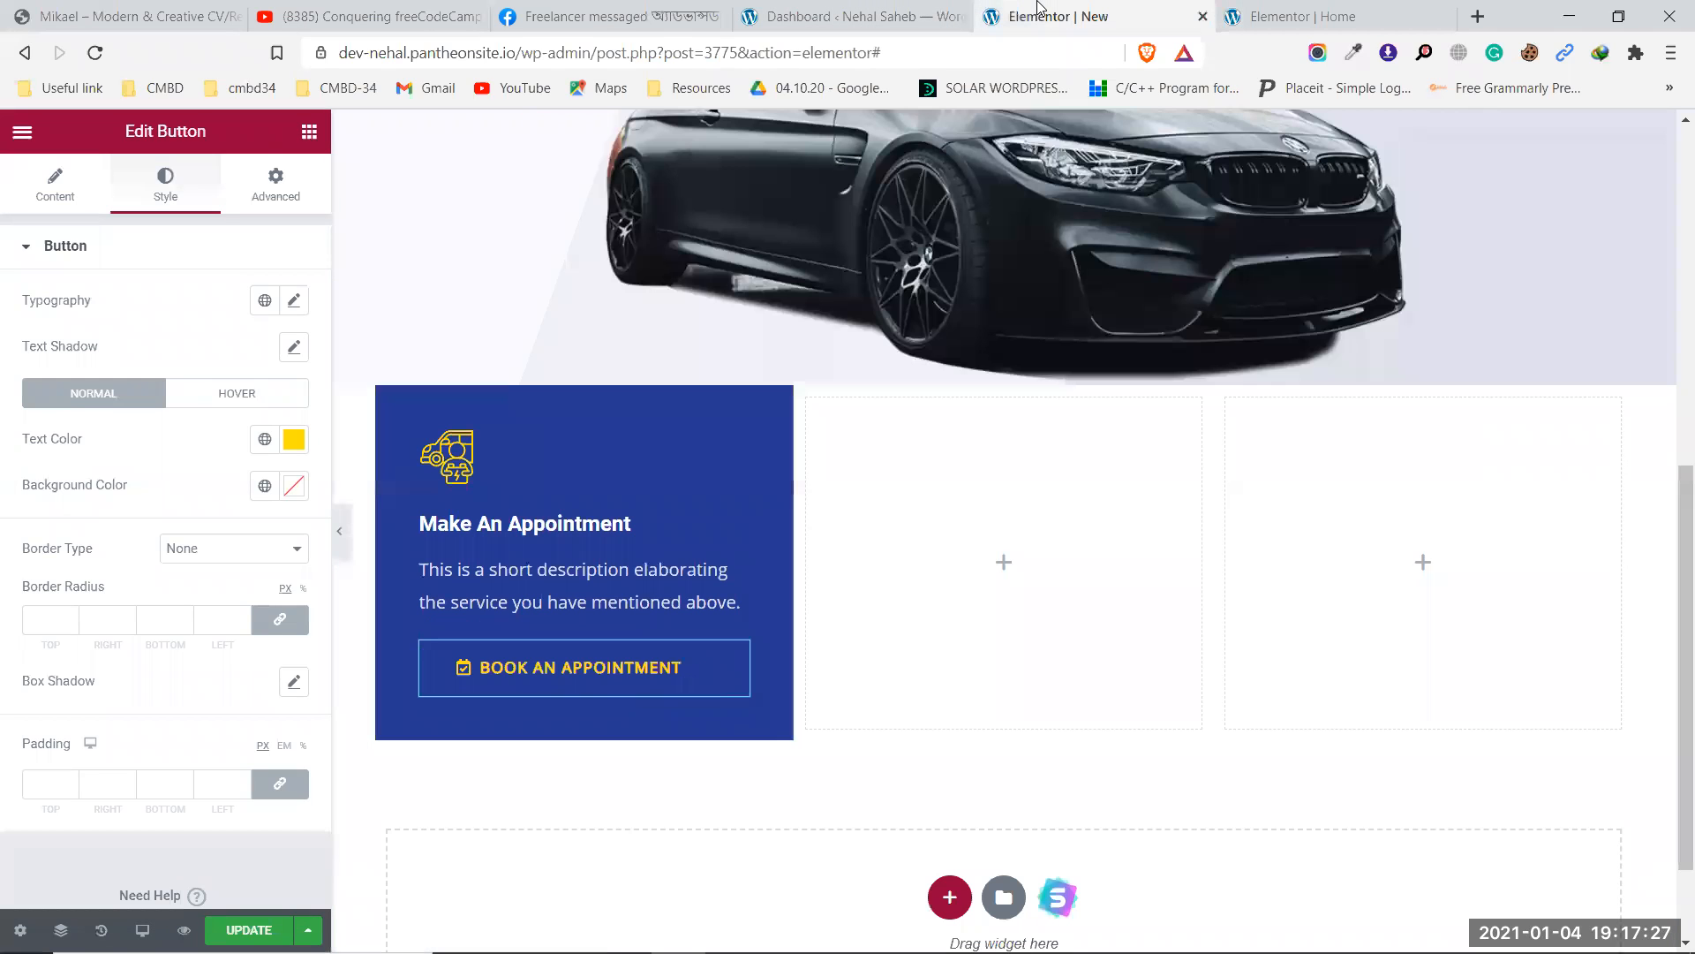
{"action": "left_click", "coordinate": [1251, 11]}
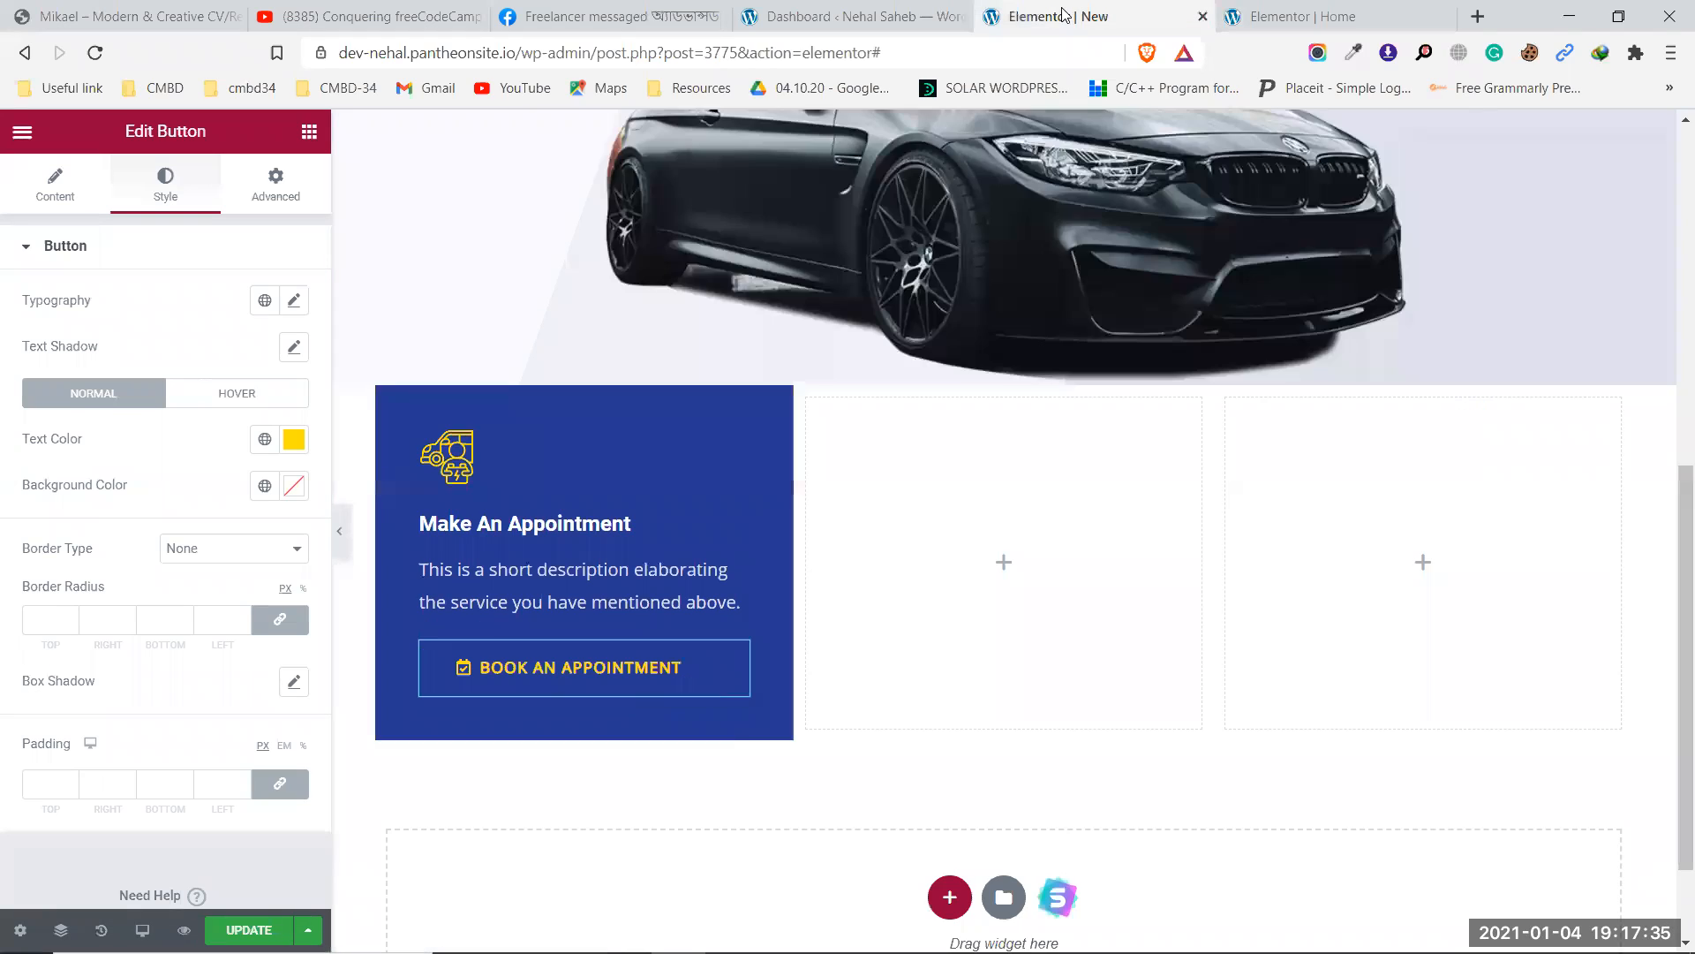
{"action": "left_click", "coordinate": [1051, 16]}
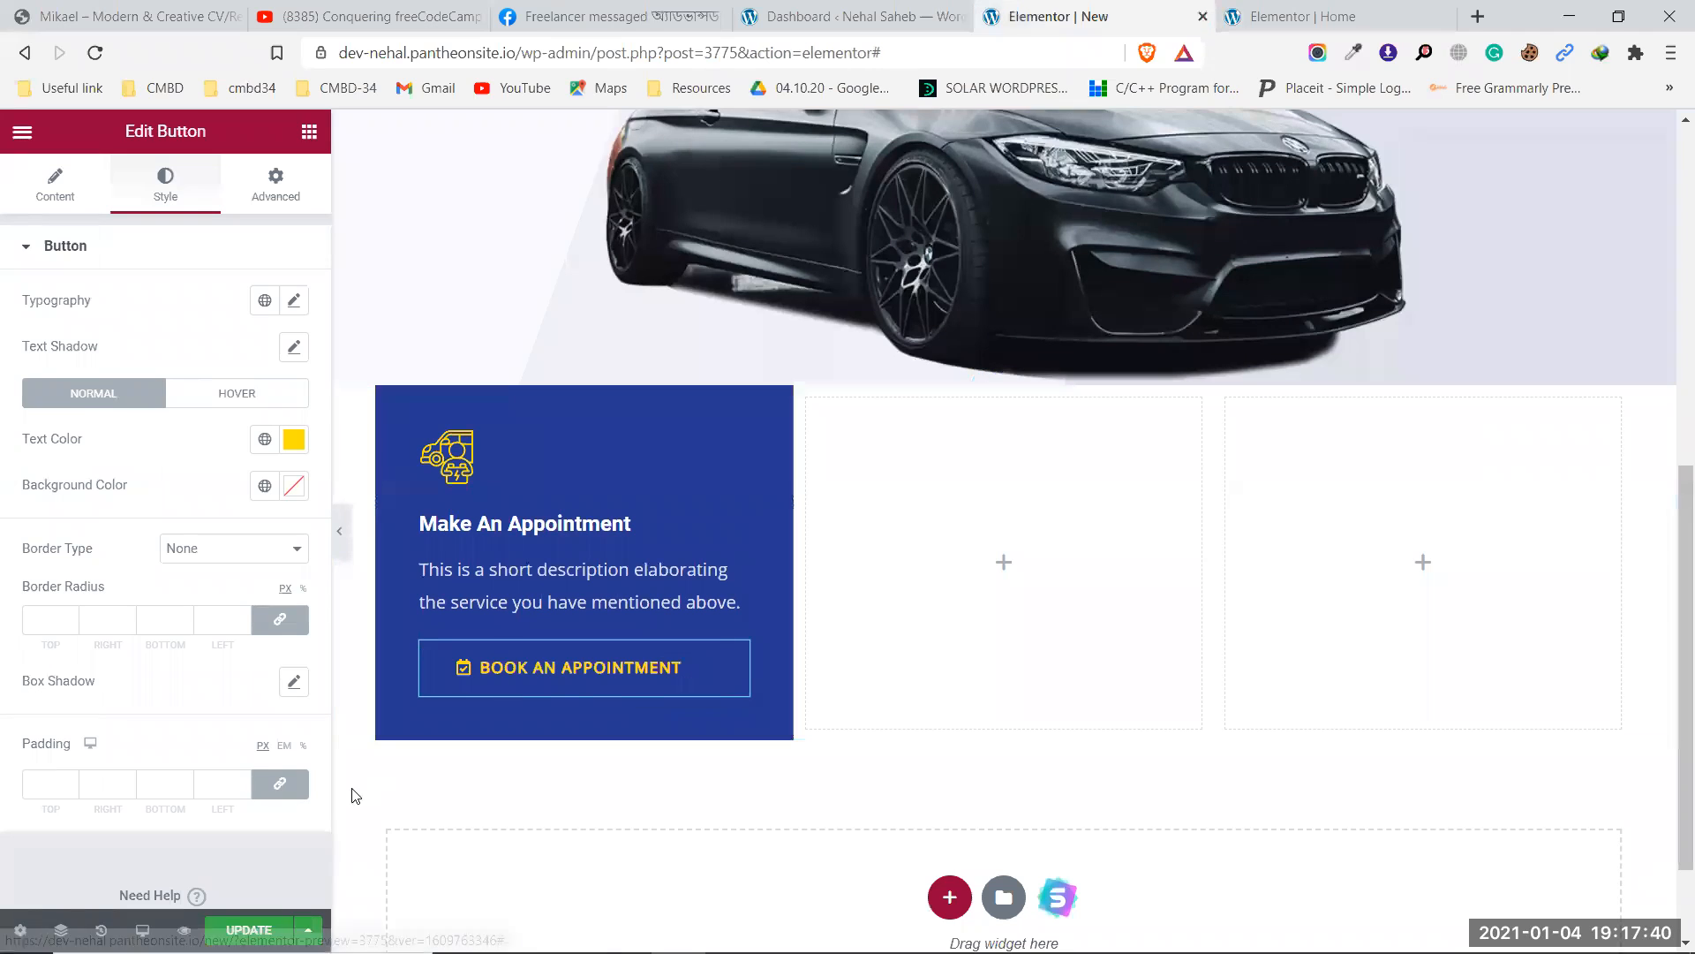
{"action": "left_click", "coordinate": [44, 784]}
{"action": "type", "text": "0"}
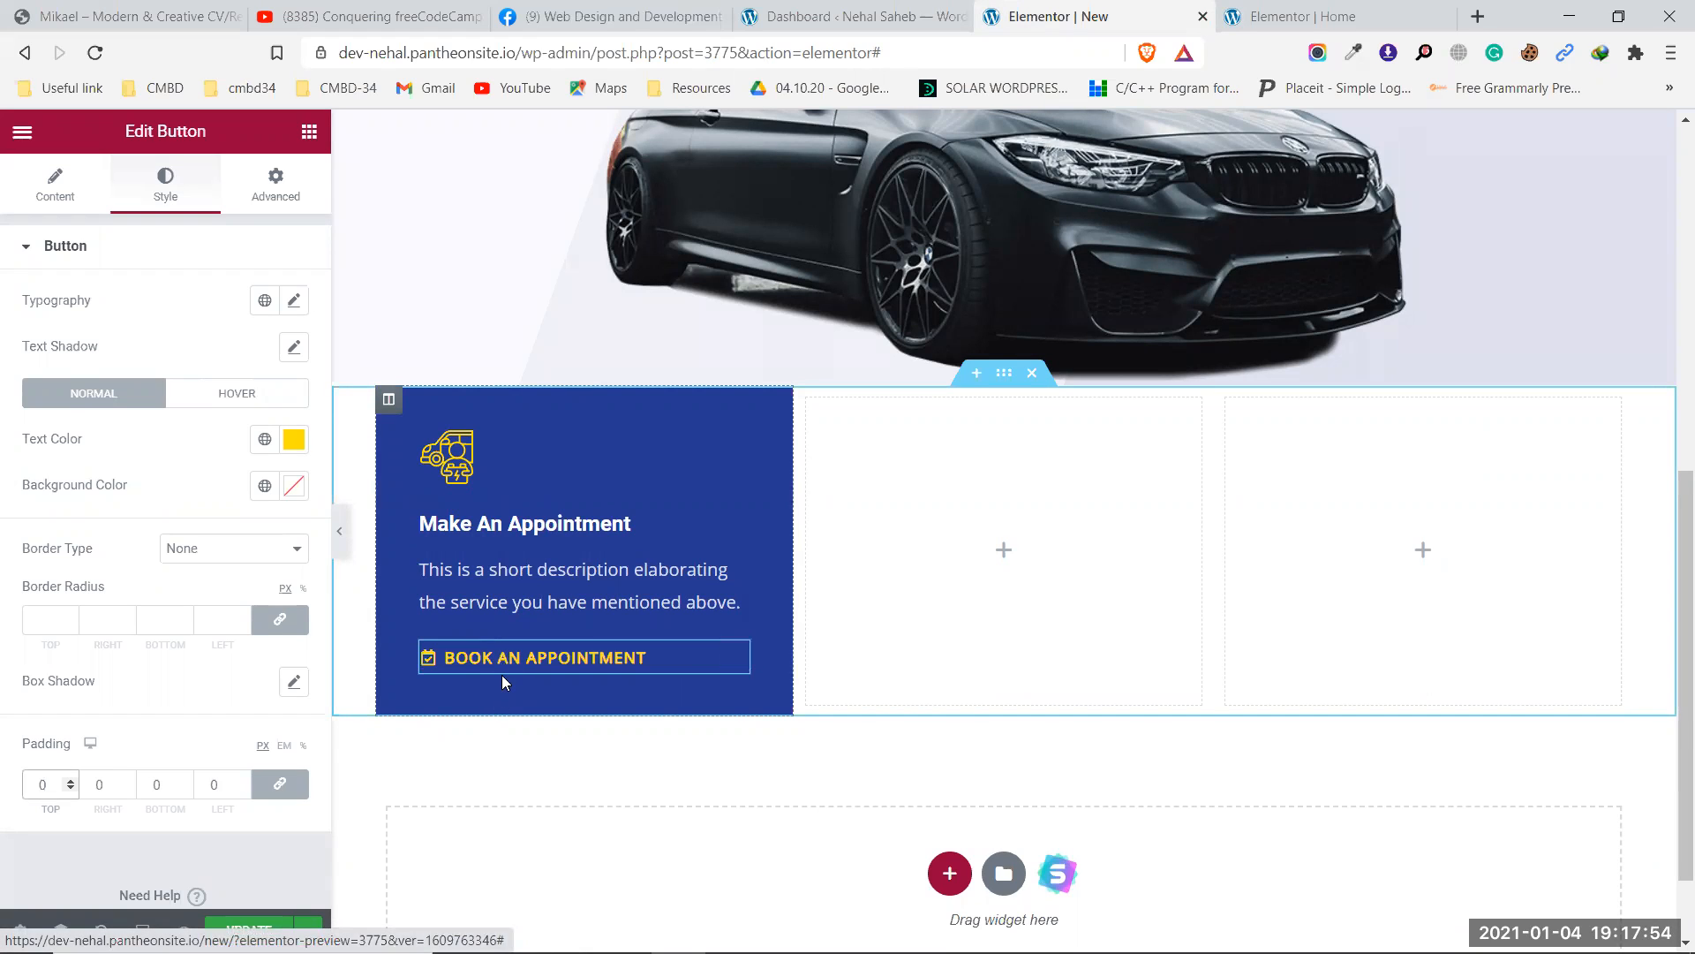
Set the appointment button's hover text color to #FFFFFF and update the page.
{"action": "left_click", "coordinate": [225, 397]}
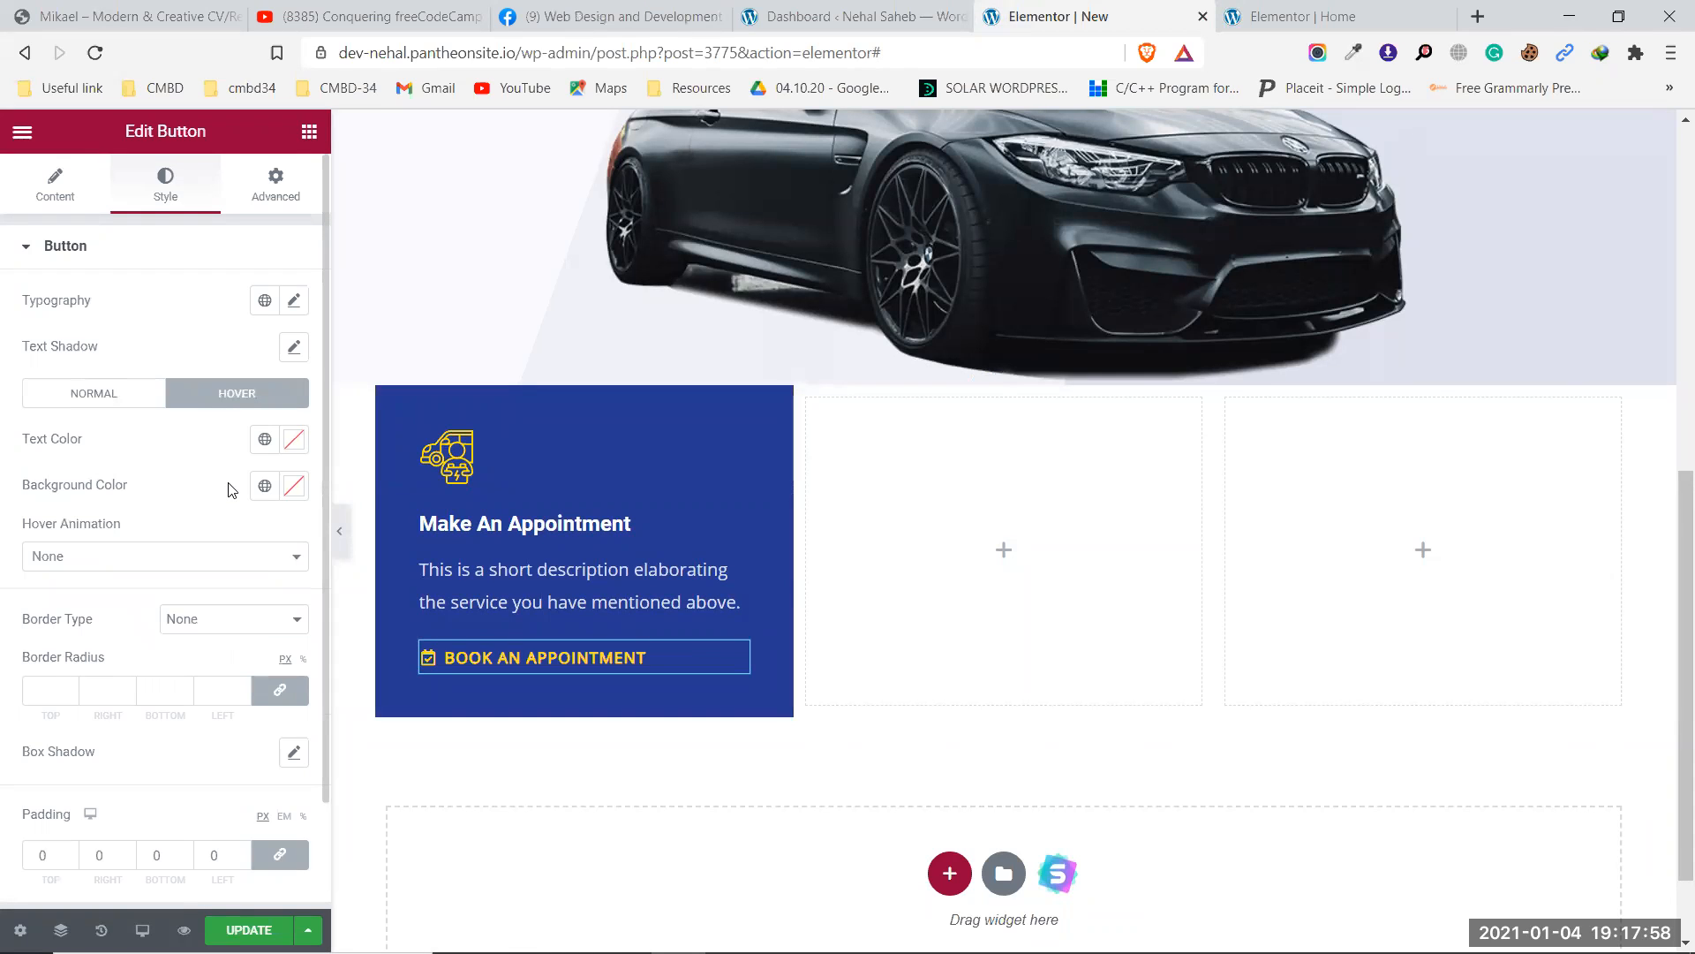
{"action": "left_click", "coordinate": [295, 451]}
{"action": "left_click_drag", "start_coordinate": [150, 545], "coordinate": [25, 515]}
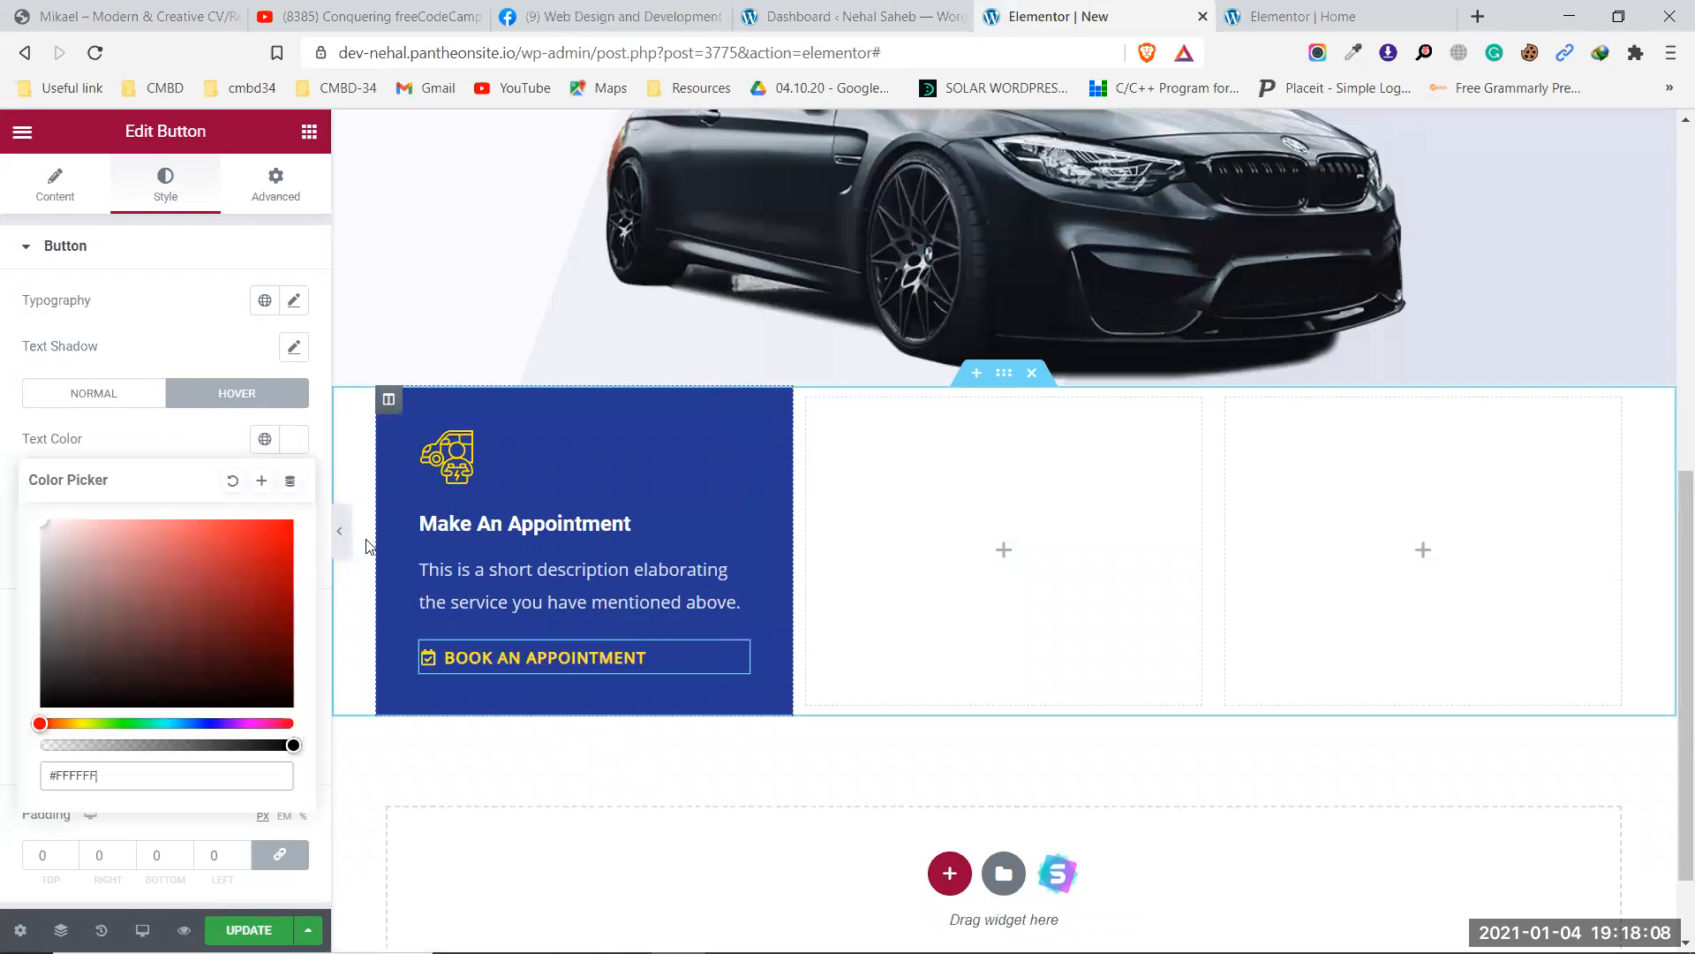
{"action": "left_click", "coordinate": [249, 930]}
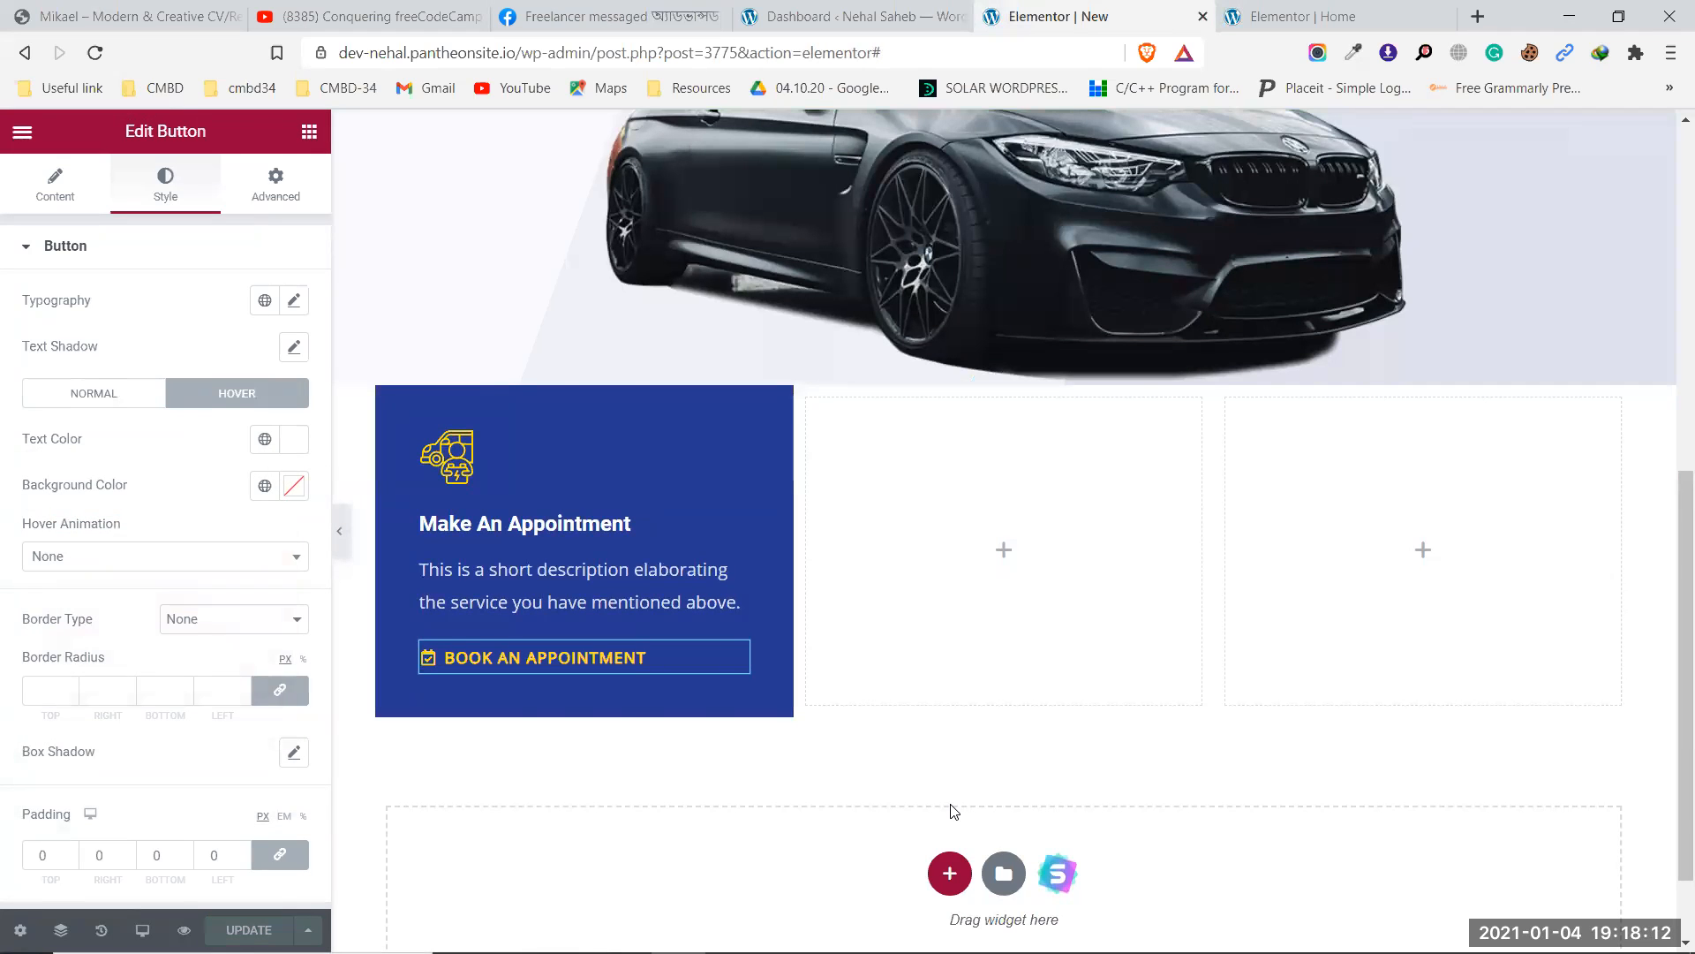
Try pasting a copy of the first column at the empty second column, and undo the paste.
{"action": "left_click", "coordinate": [1245, 18]}
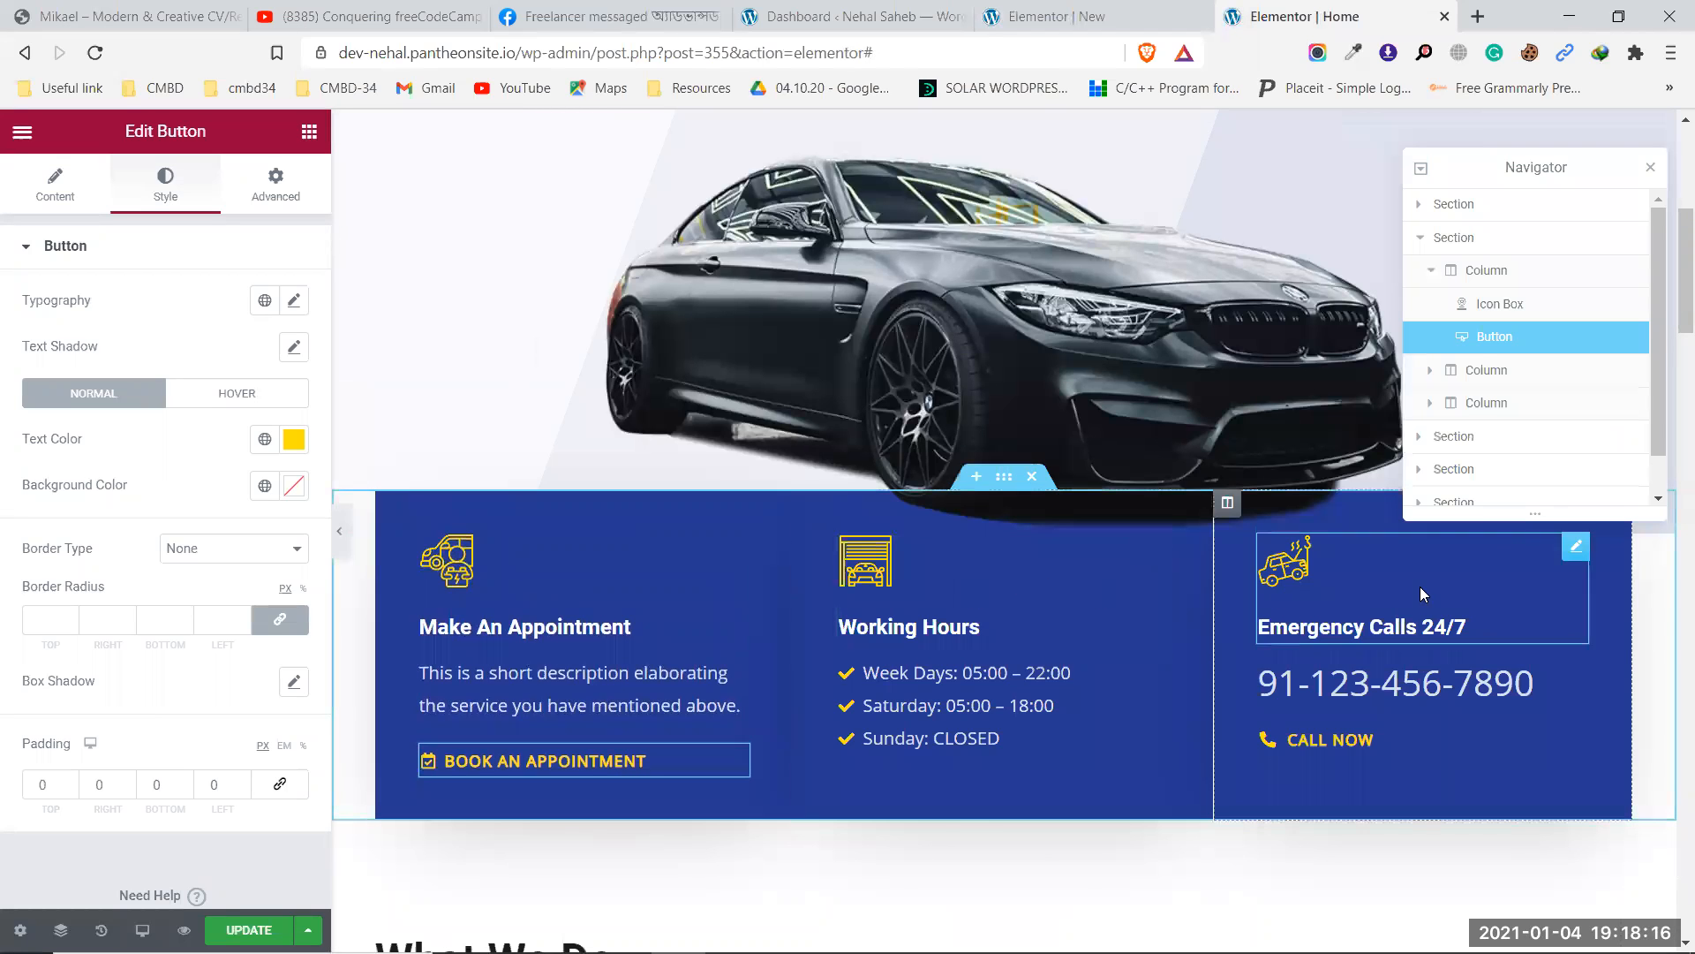
{"action": "left_click", "coordinate": [1097, 11]}
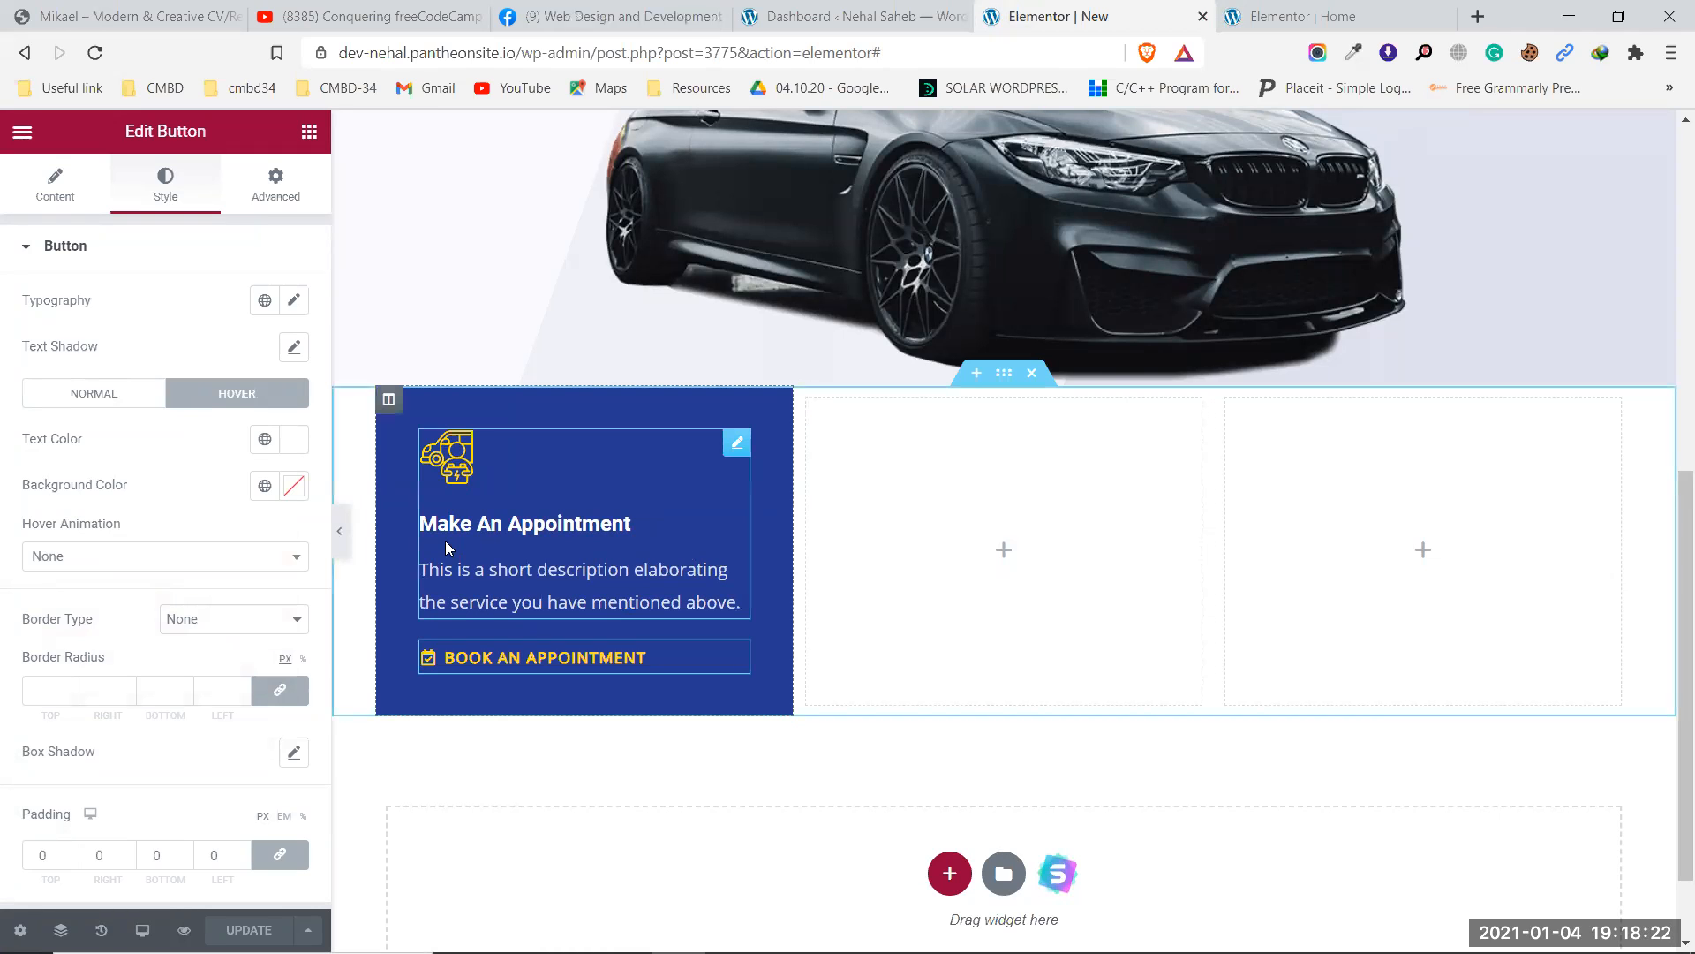
{"action": "right_click", "coordinate": [388, 403]}
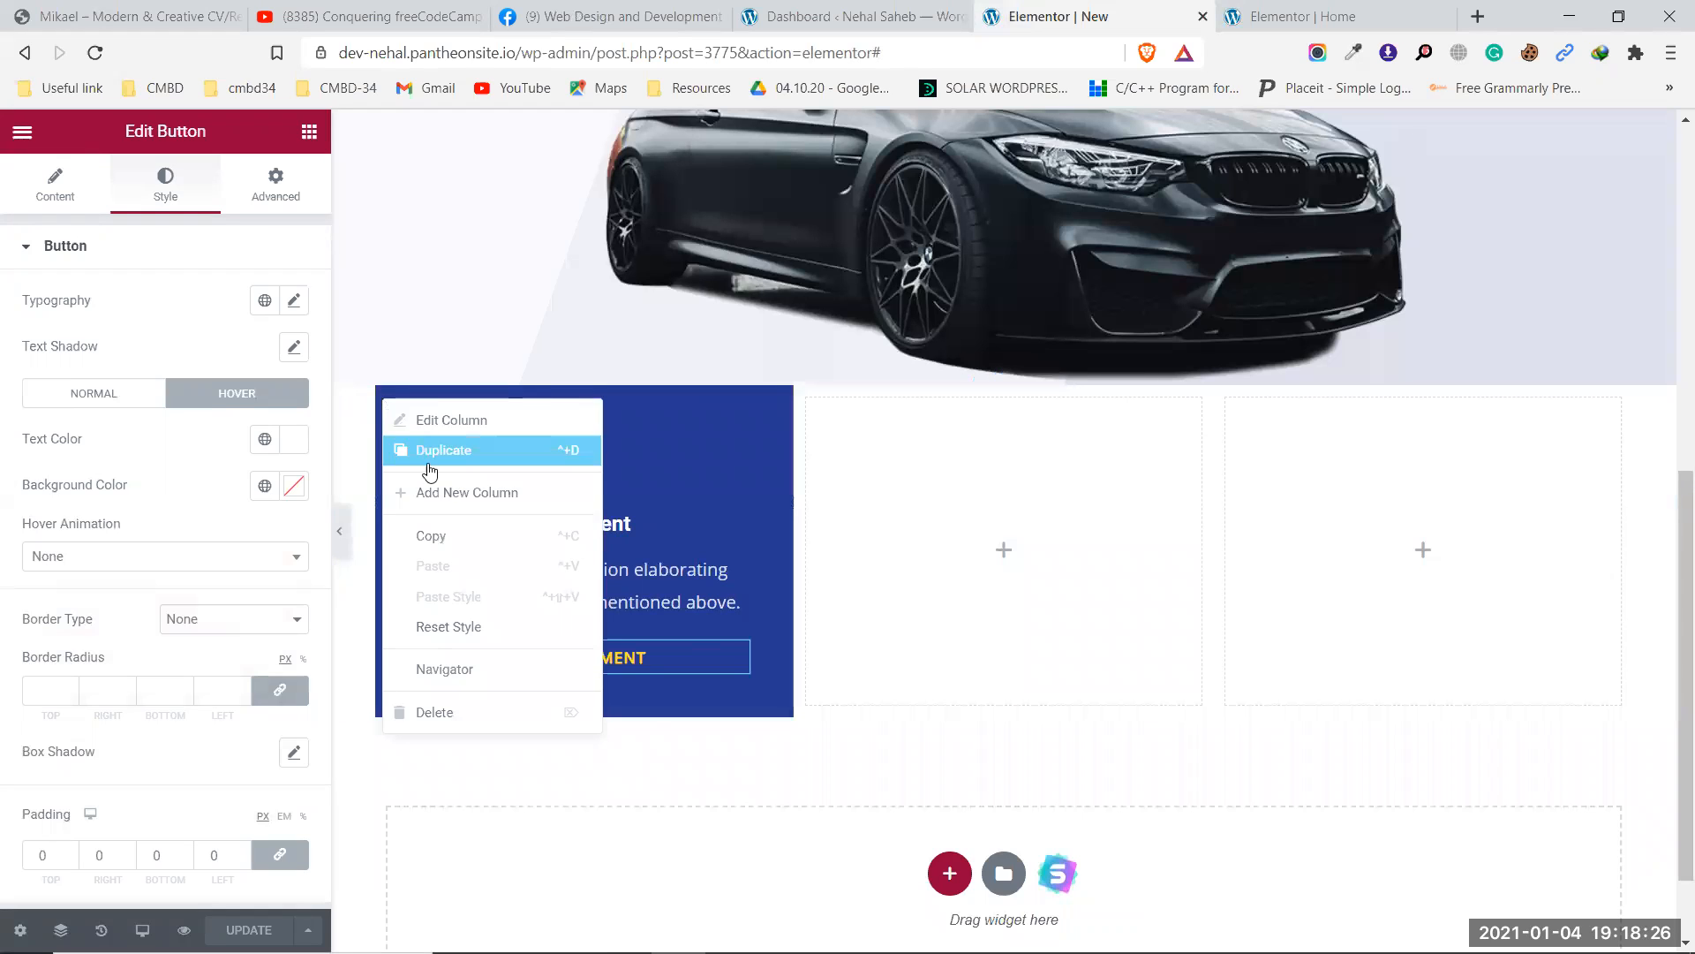
{"action": "left_click", "coordinate": [449, 537]}
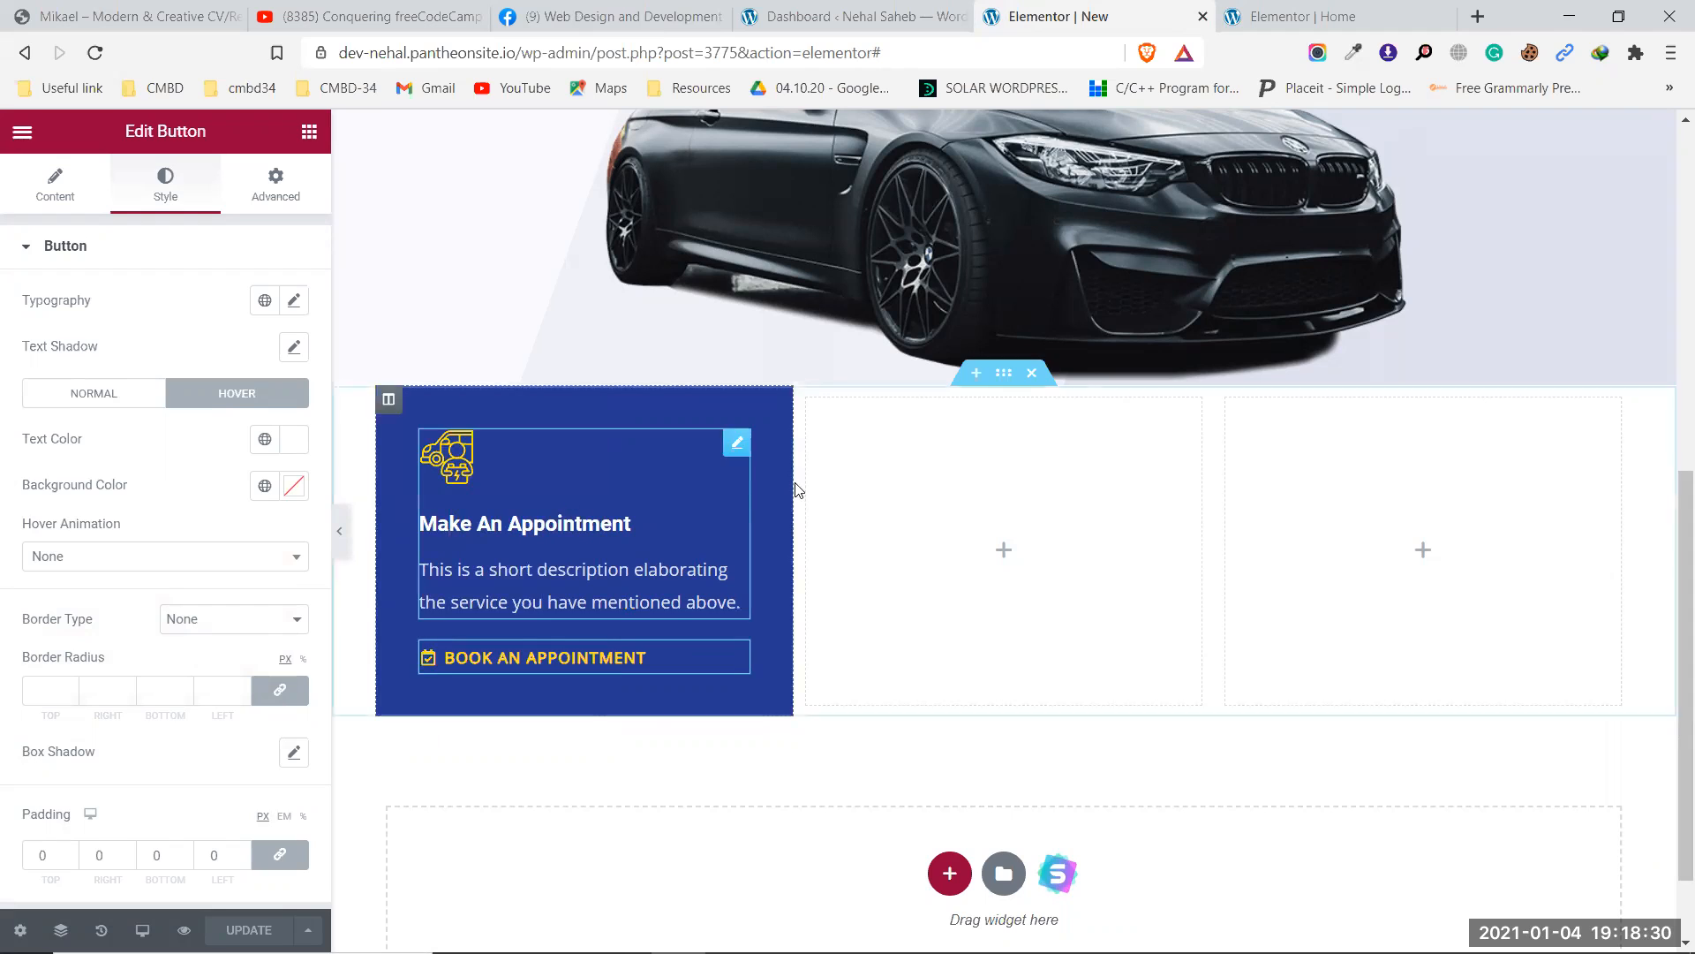
{"action": "right_click", "coordinate": [812, 409]}
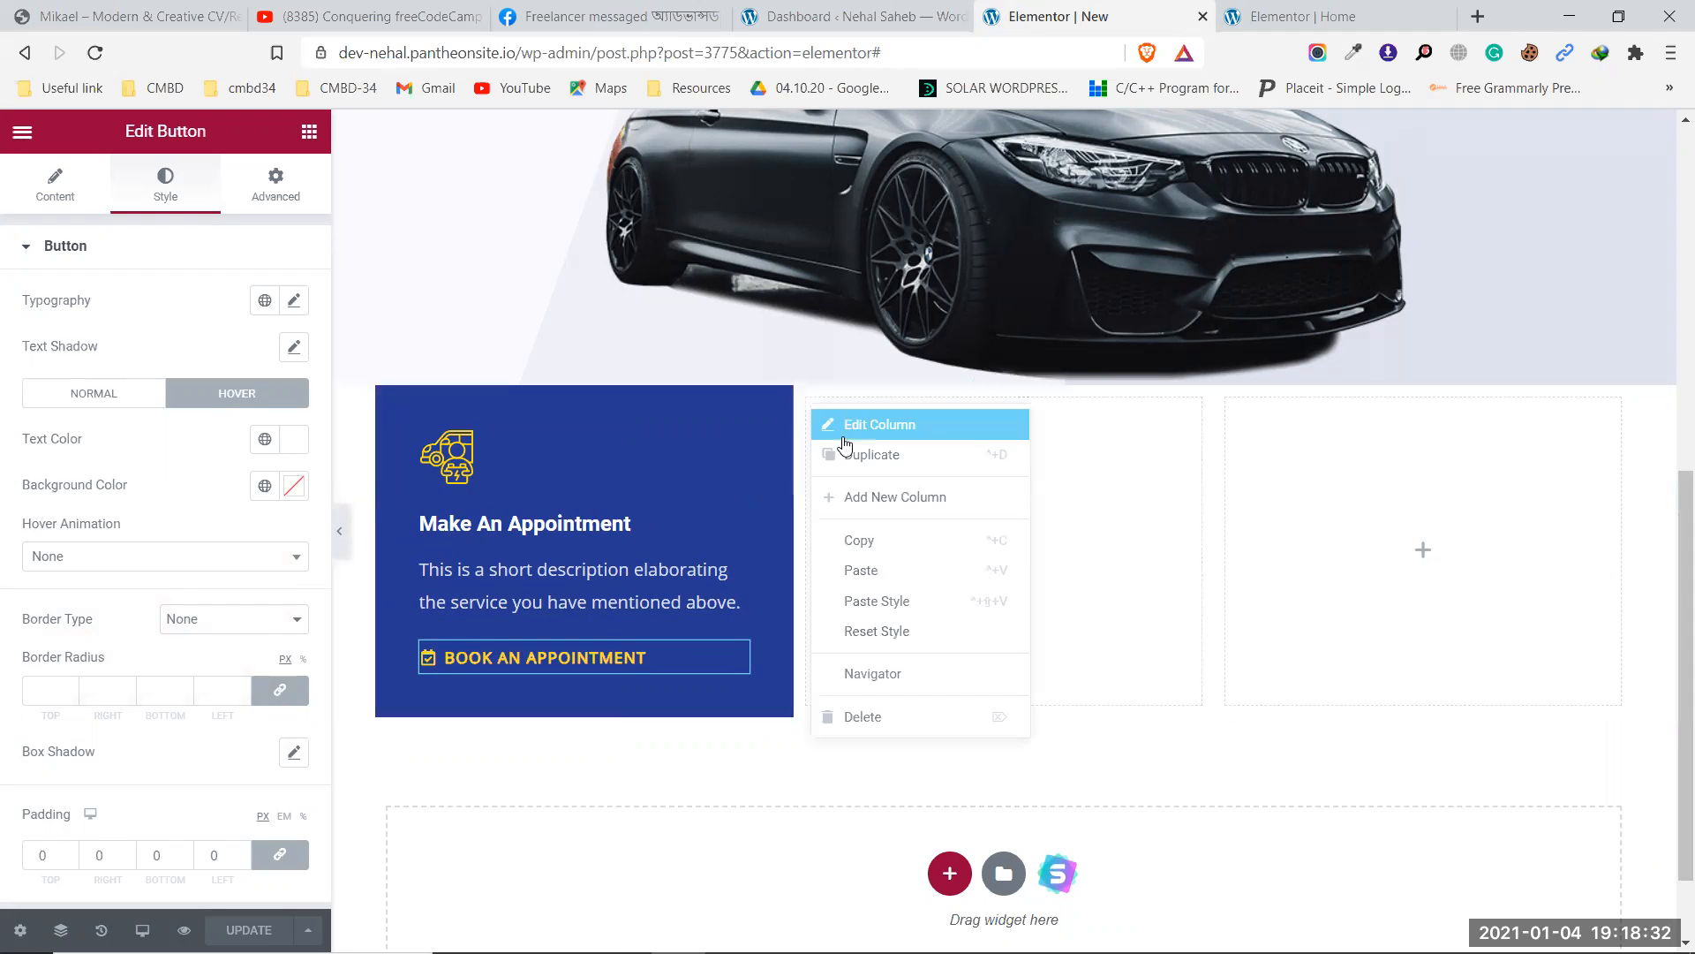
{"action": "left_click", "coordinate": [857, 568]}
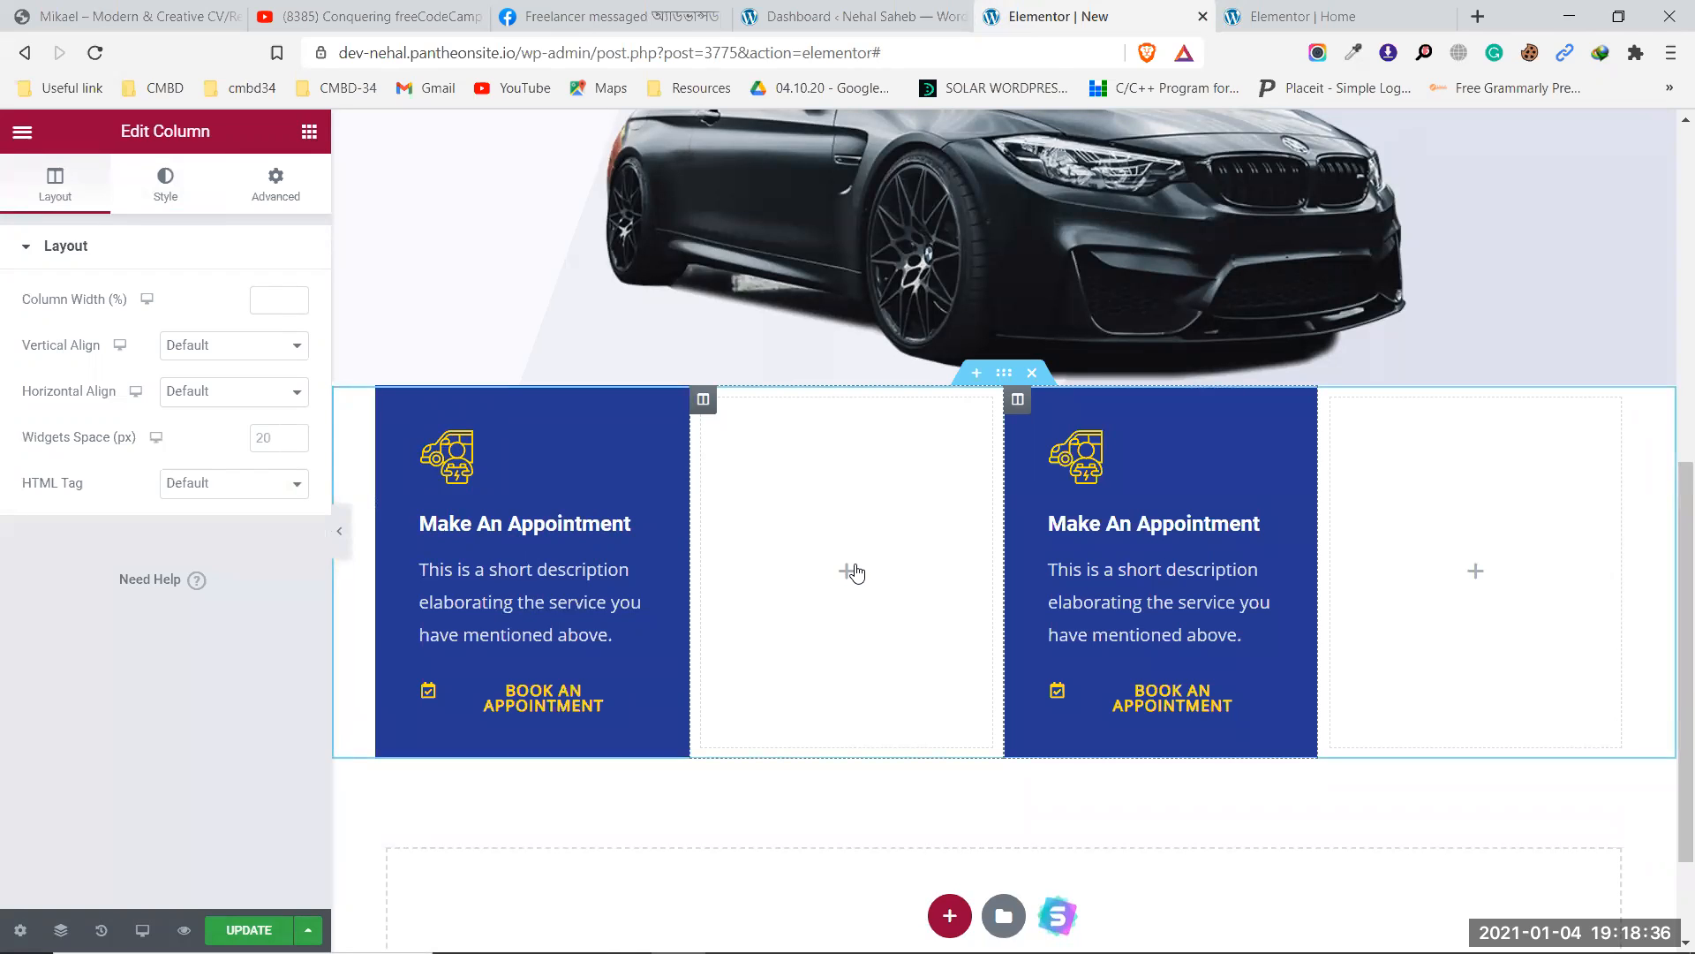
{"action": "key", "text": "ctrl+z"}
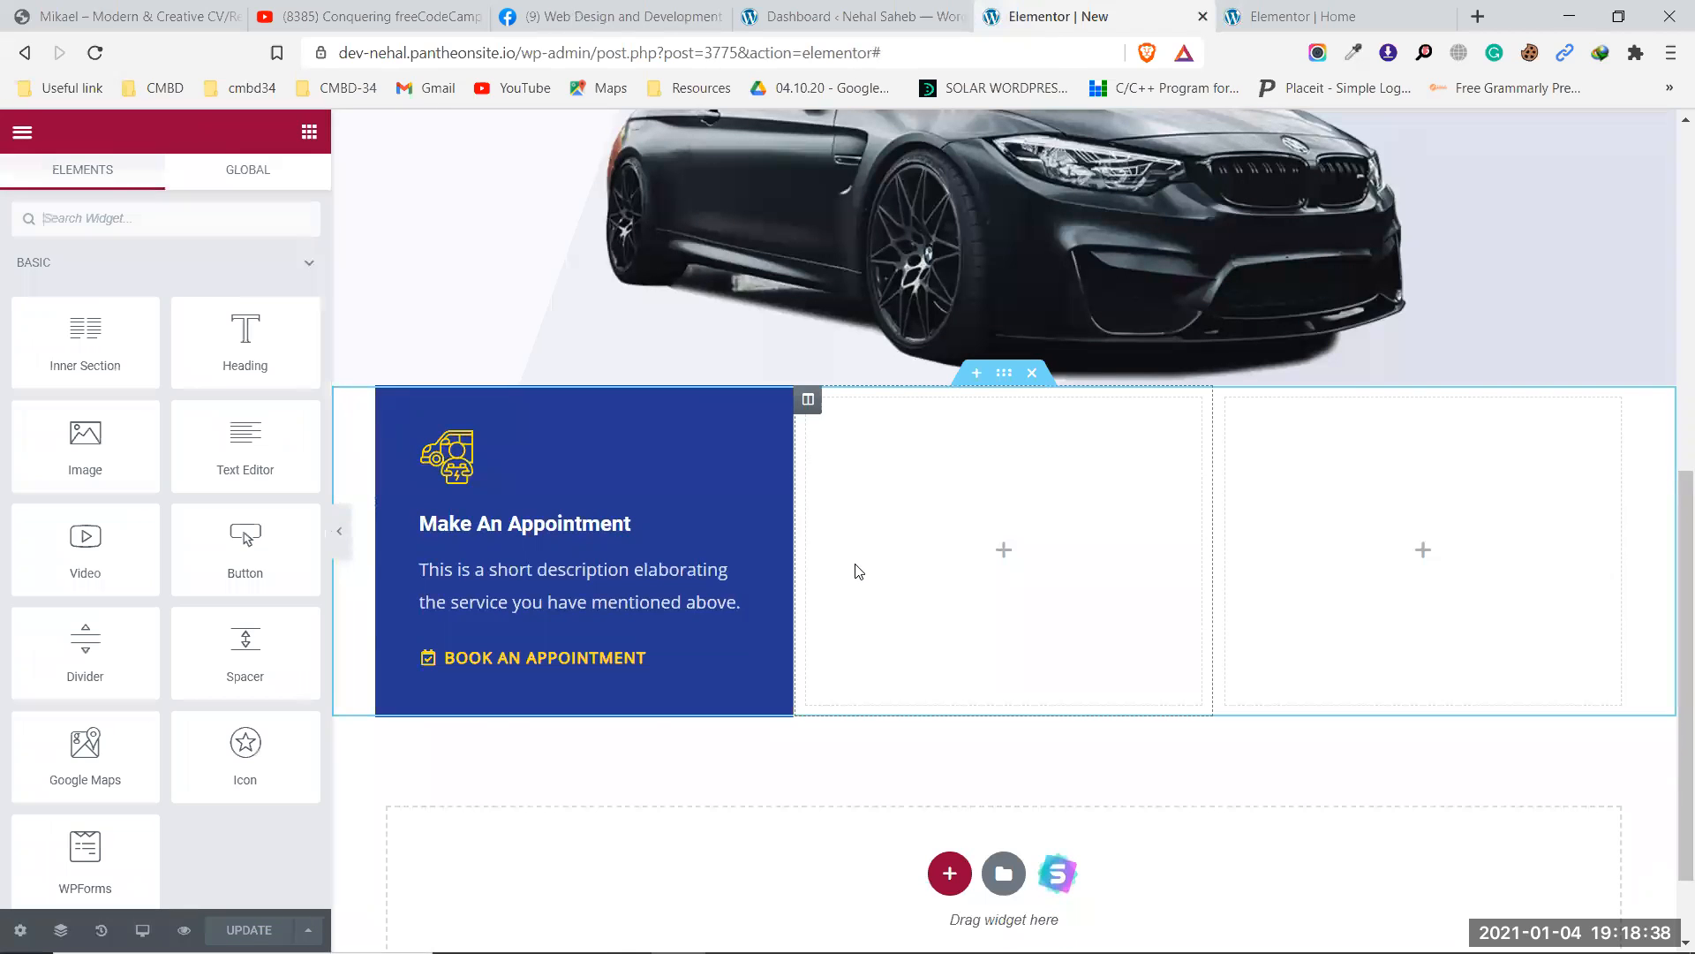
Duplicate the blue Make An Appointment column twice within the section.
{"action": "right_click", "coordinate": [386, 395]}
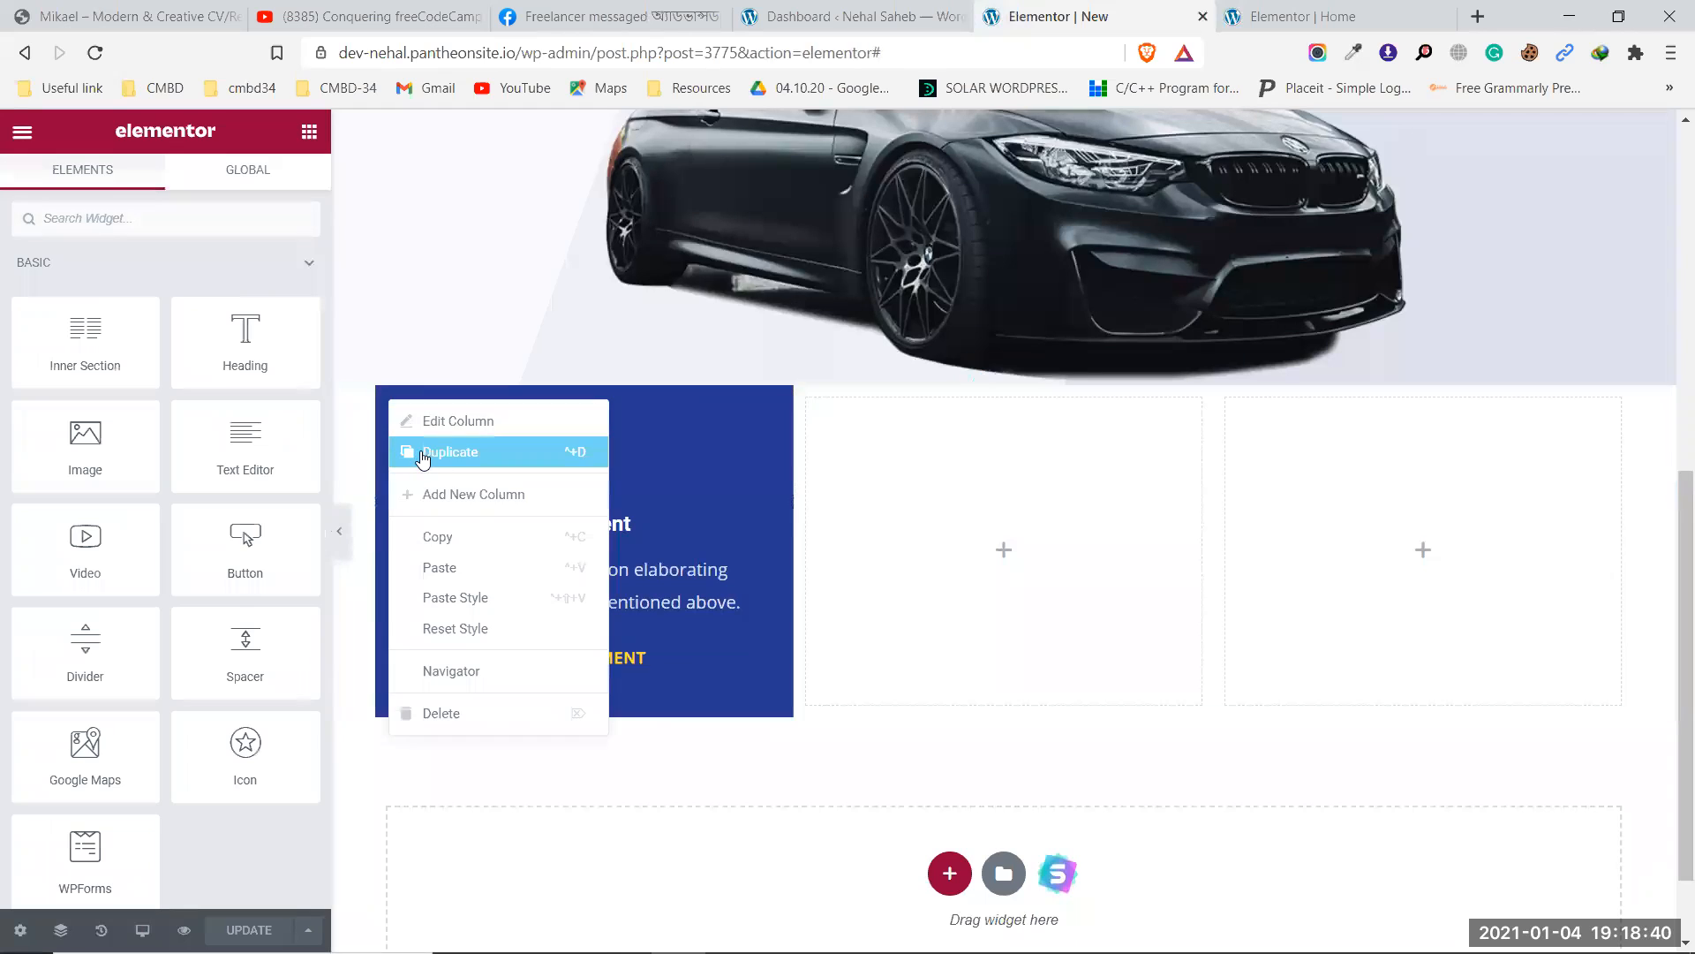
{"action": "left_click", "coordinate": [425, 452]}
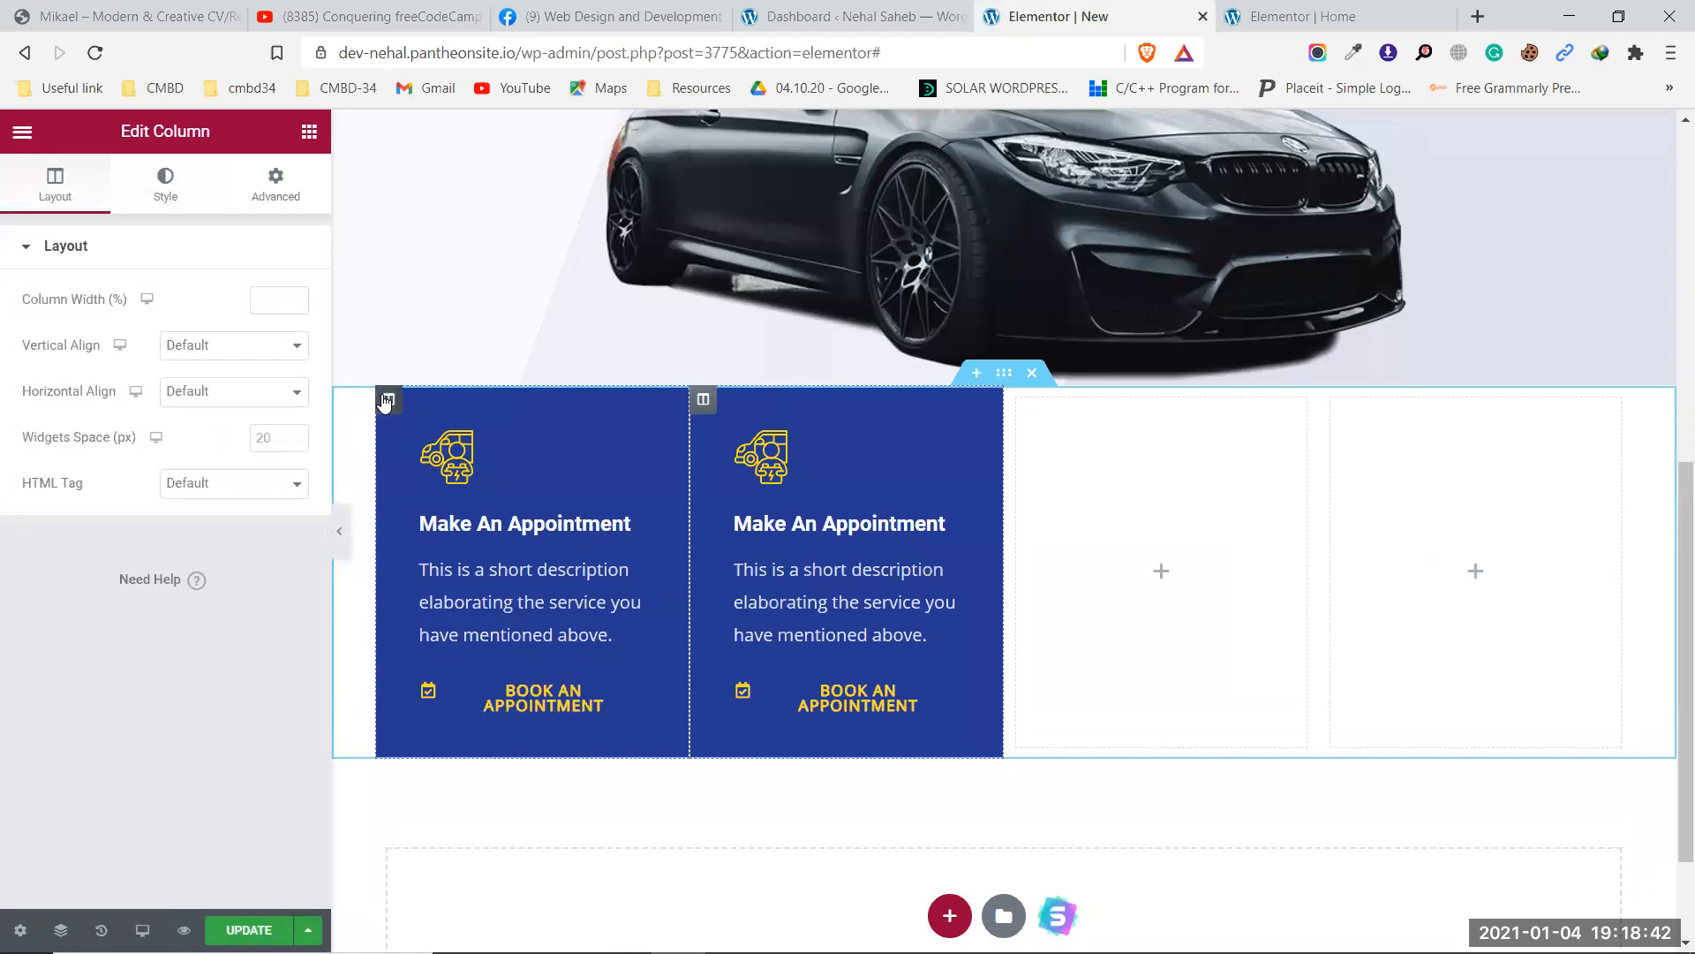
{"action": "right_click", "coordinate": [387, 401]}
{"action": "left_click", "coordinate": [442, 452]}
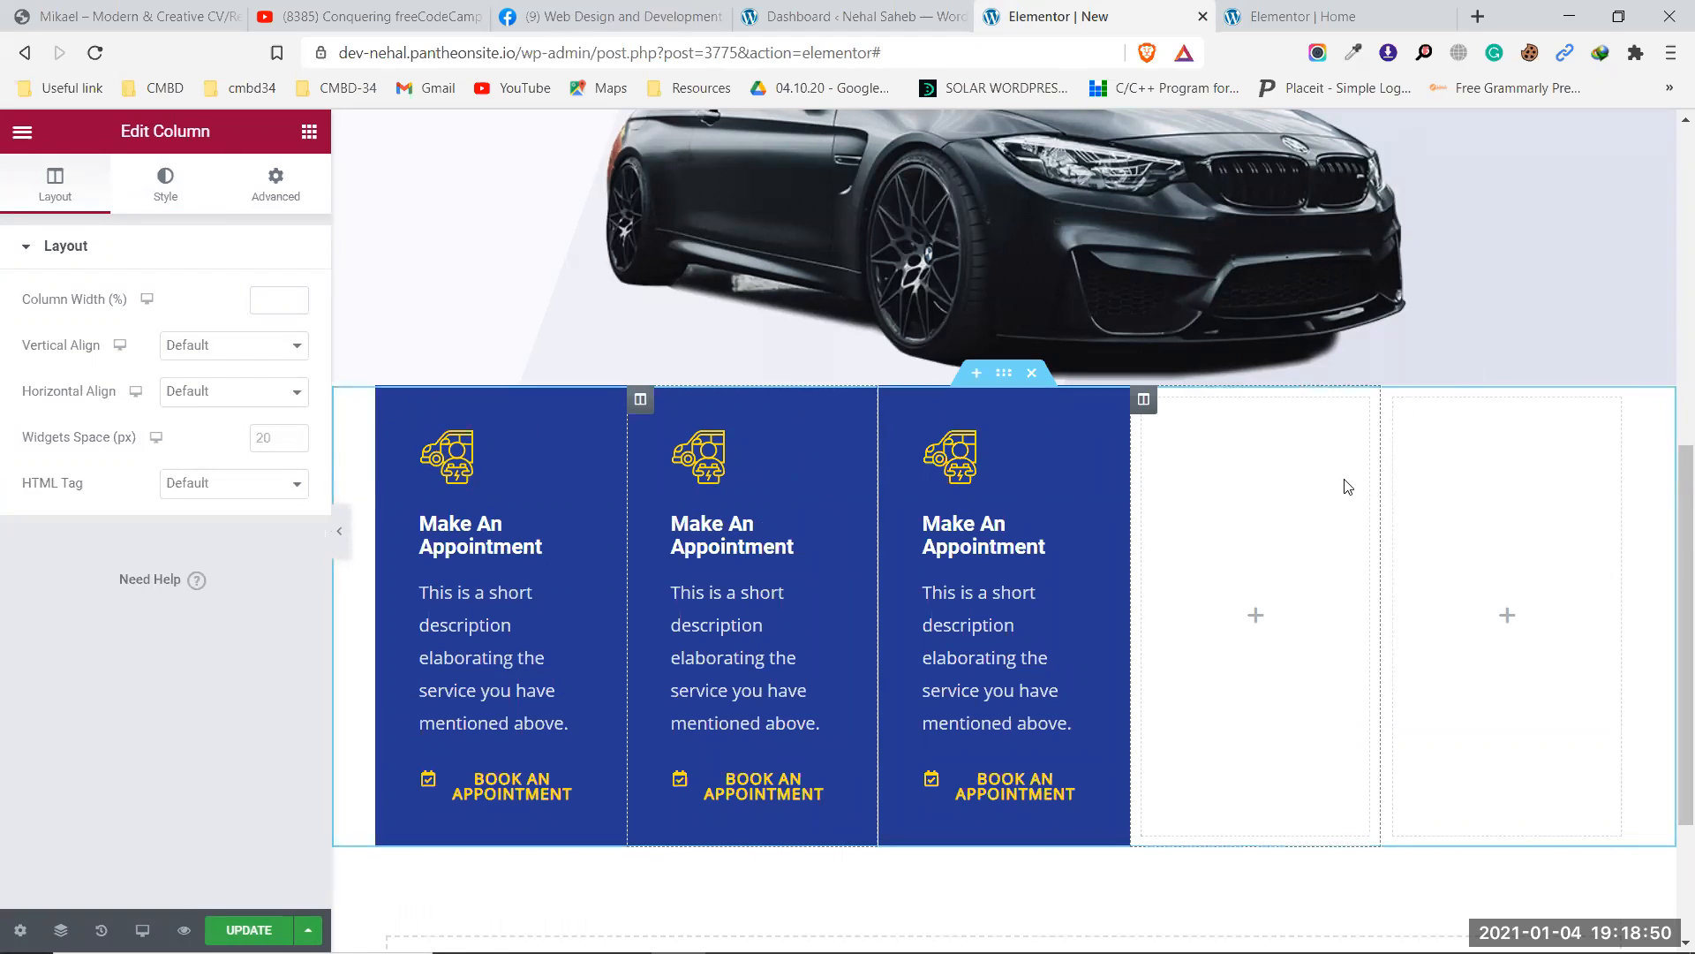
Delete the two empty columns beside the three blue columns.
{"action": "right_click", "coordinate": [1144, 404]}
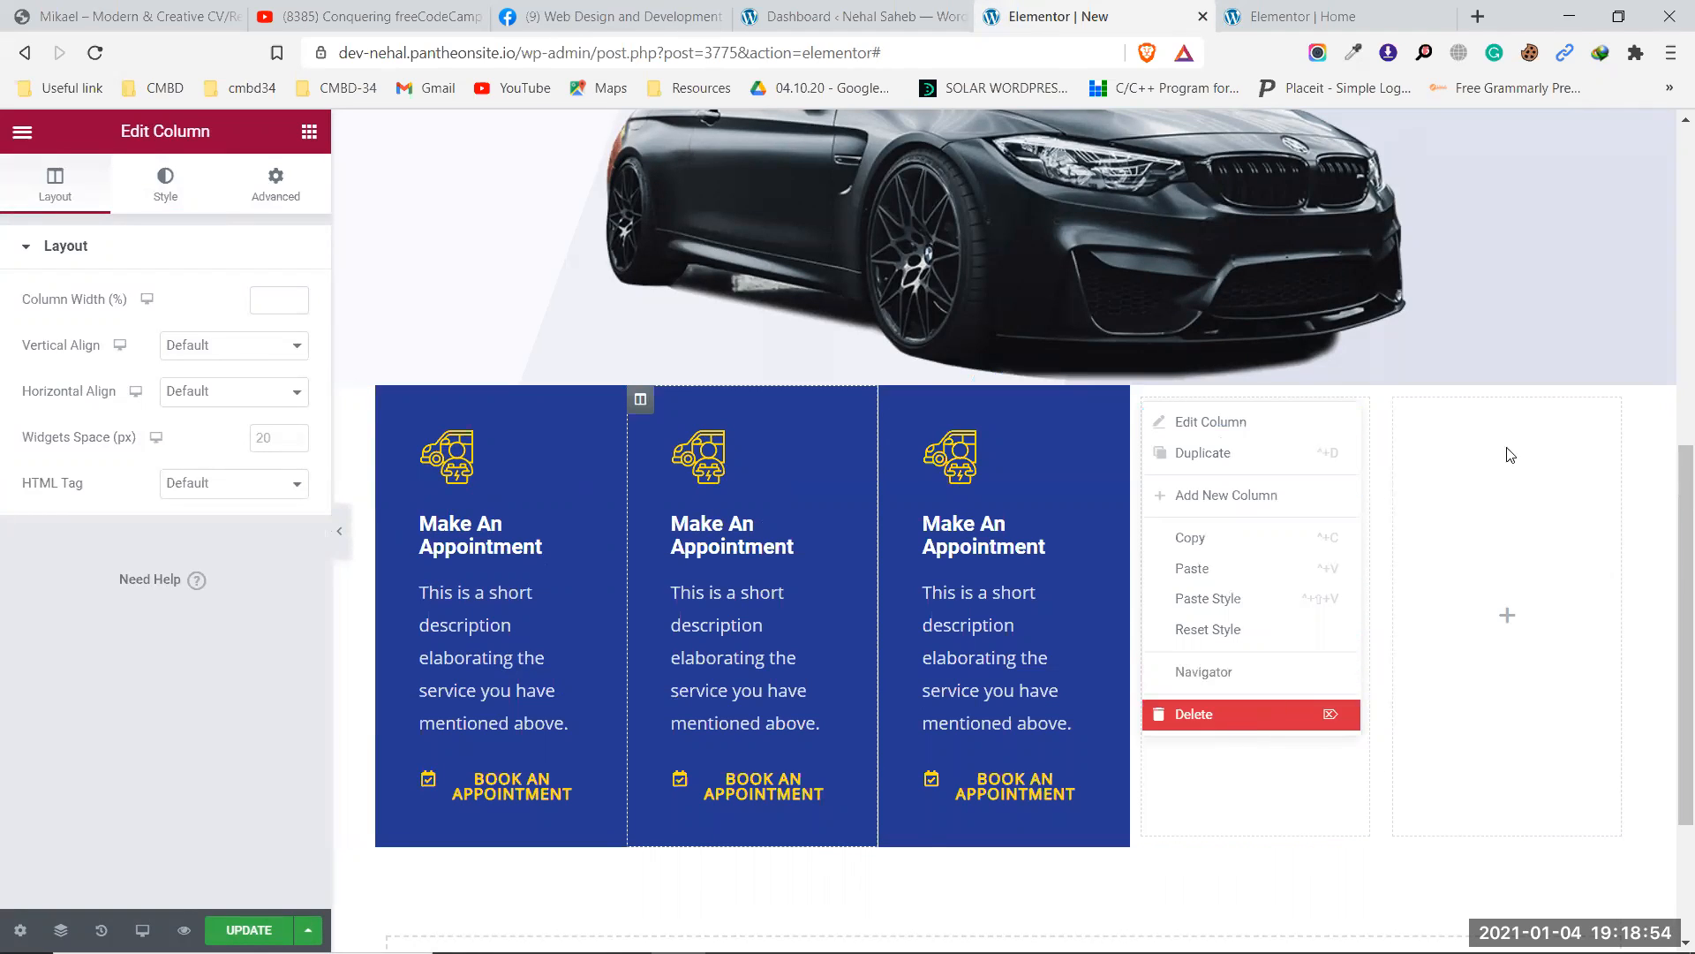
{"action": "right_click", "coordinate": [1335, 405]}
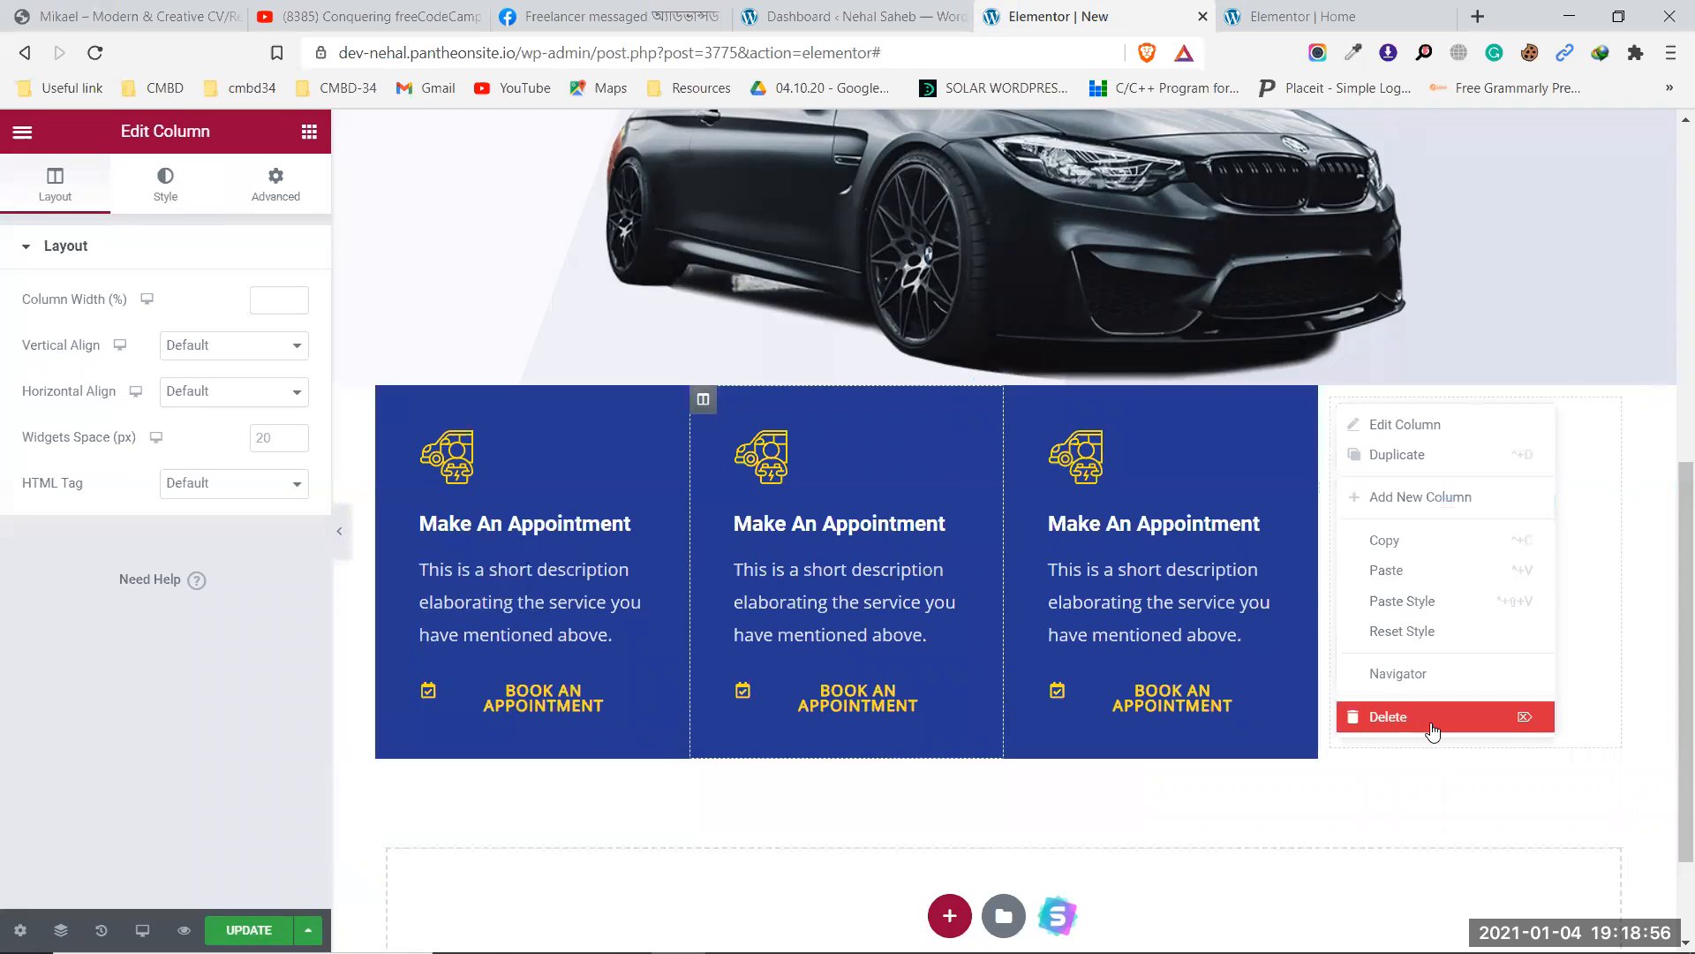
{"action": "left_click", "coordinate": [1432, 717]}
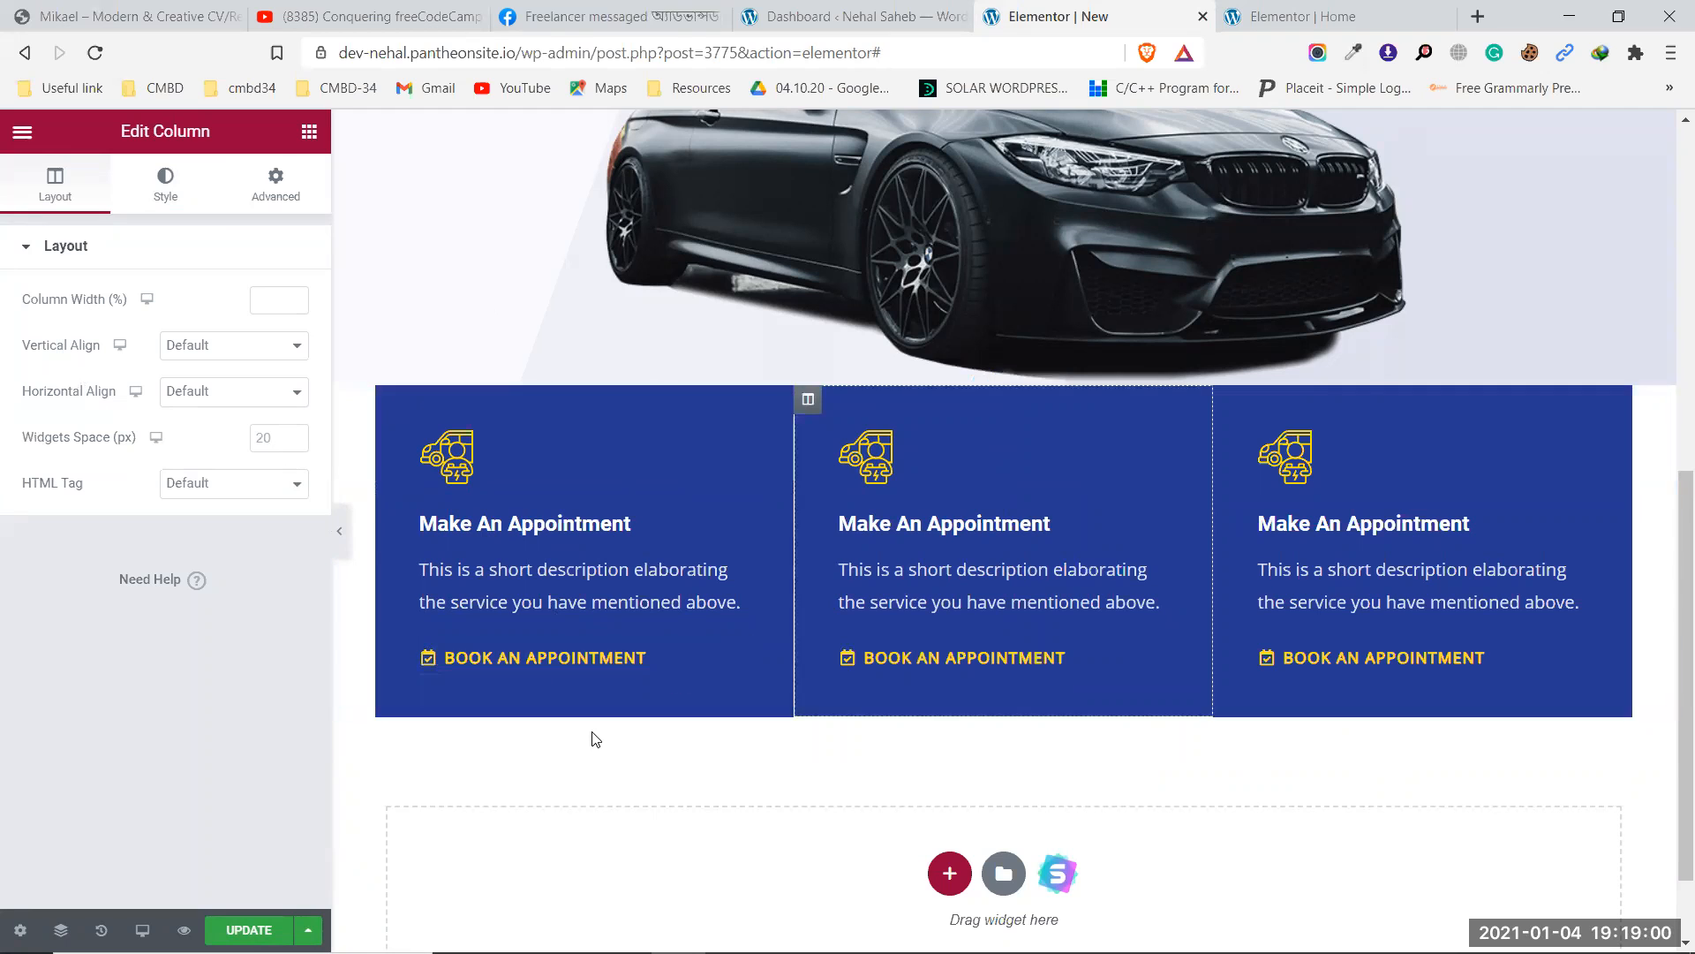
Compare the New page's three blue columns with the Home page's section and preview them without the editing panel.
{"action": "left_click", "coordinate": [1425, 10]}
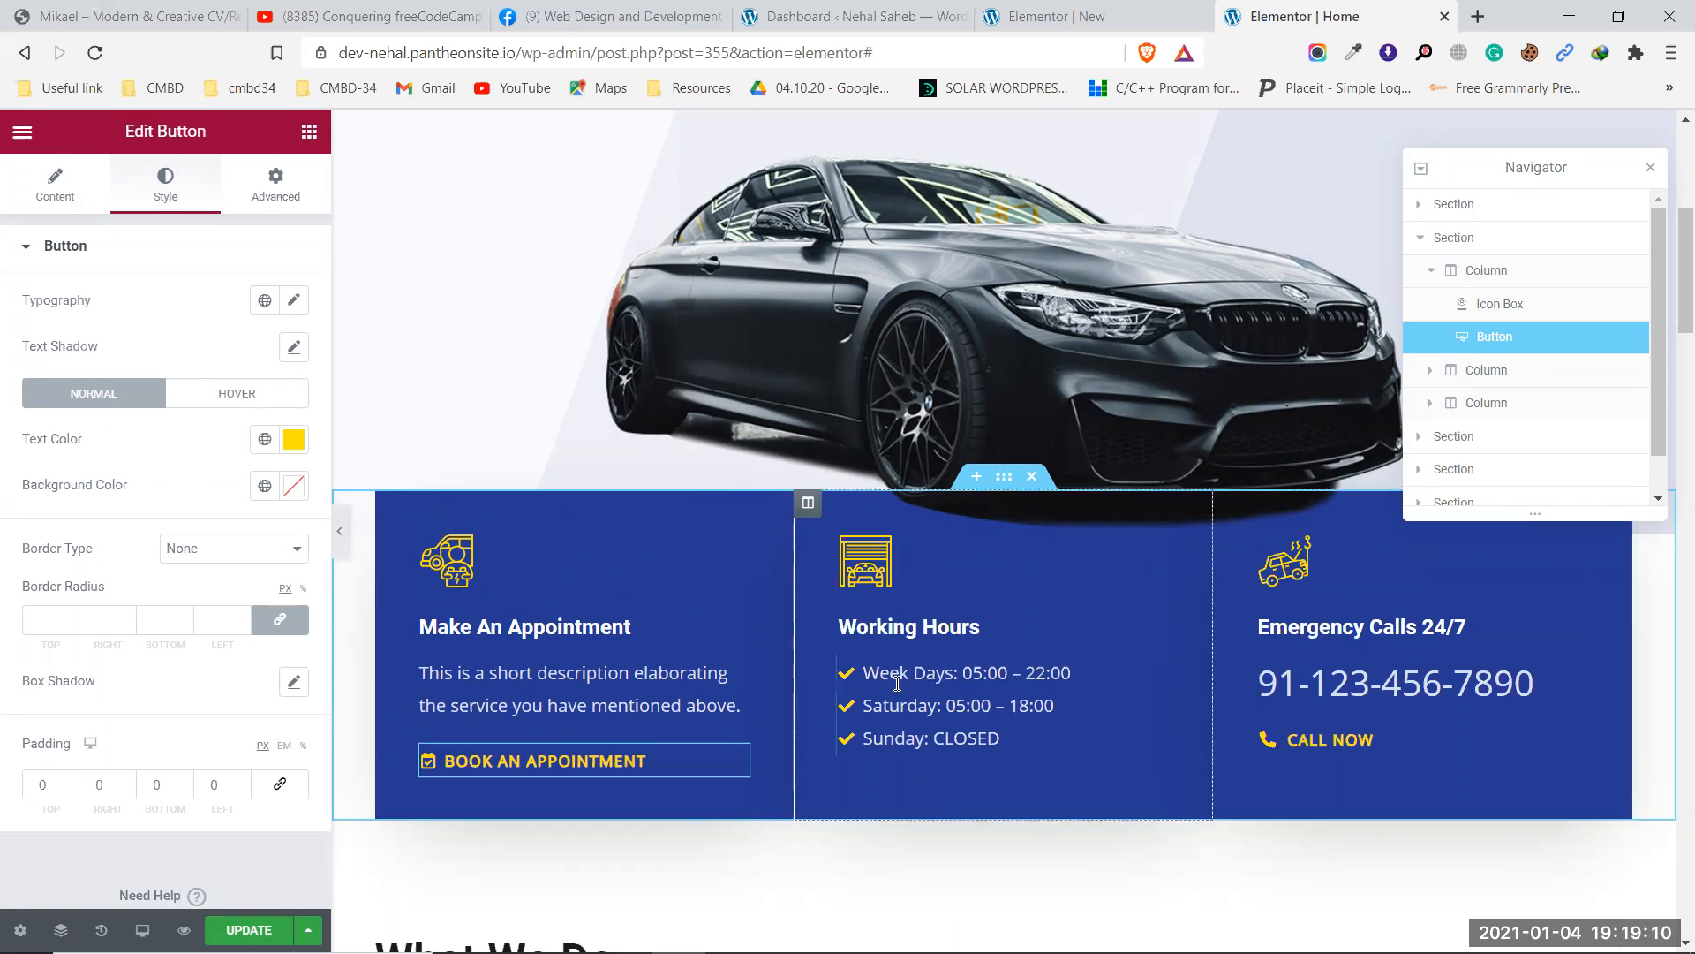
{"action": "left_click", "coordinate": [1085, 10]}
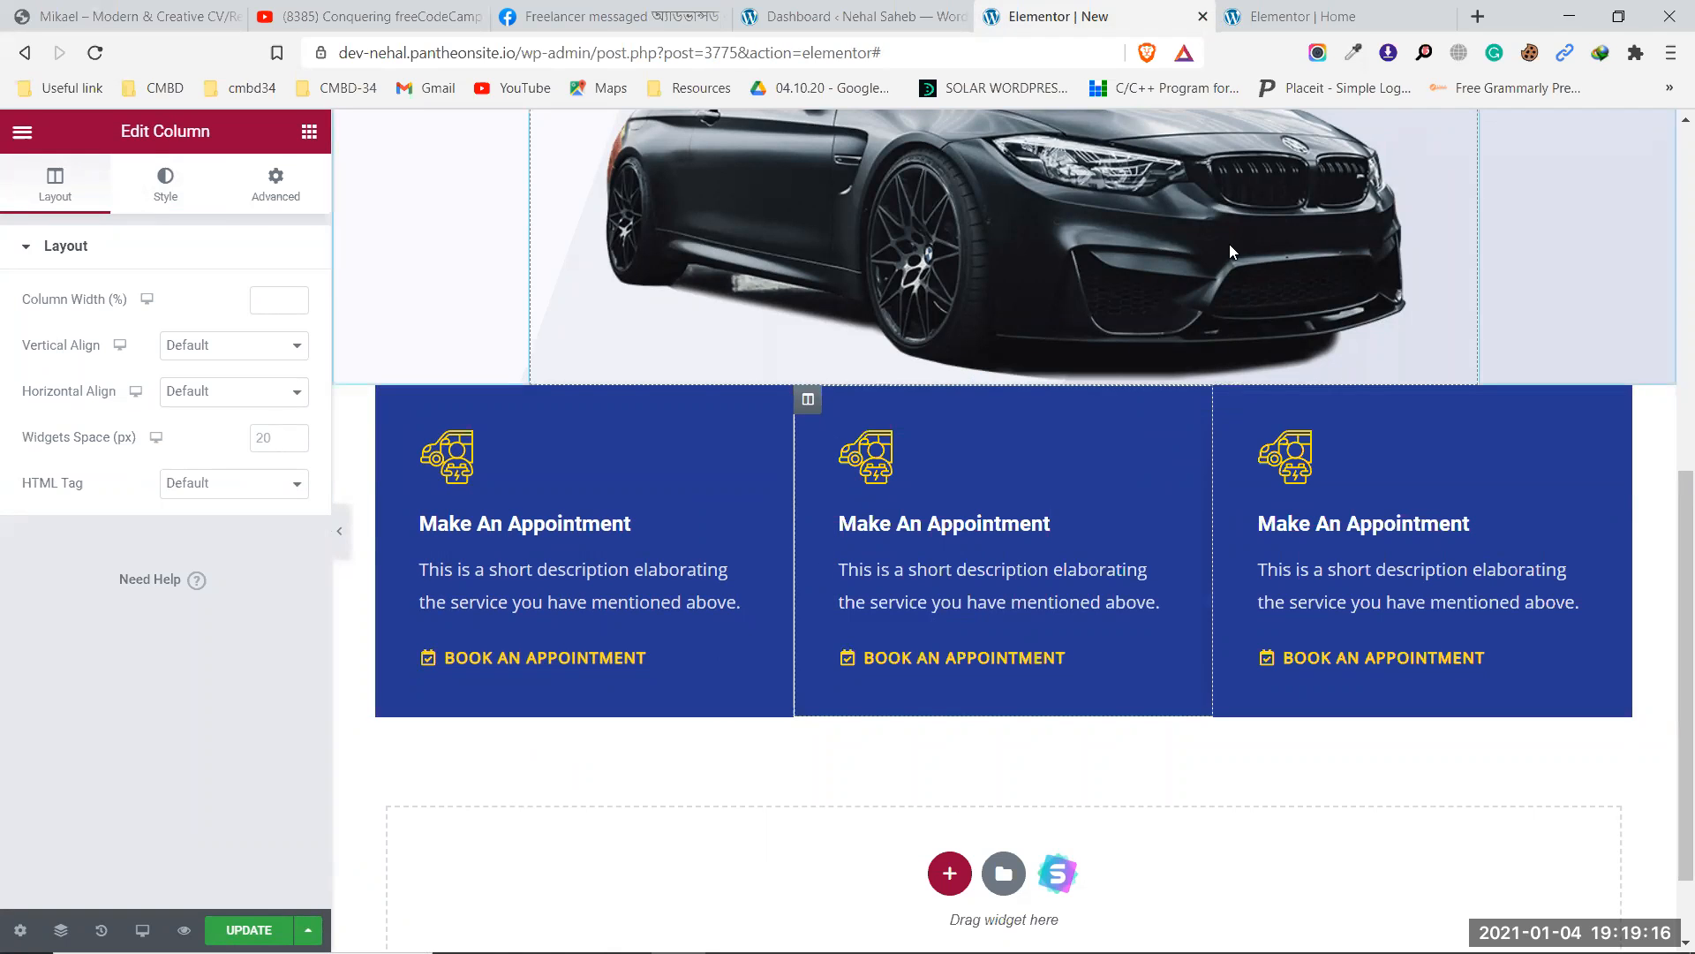
{"action": "left_click", "coordinate": [1314, 13]}
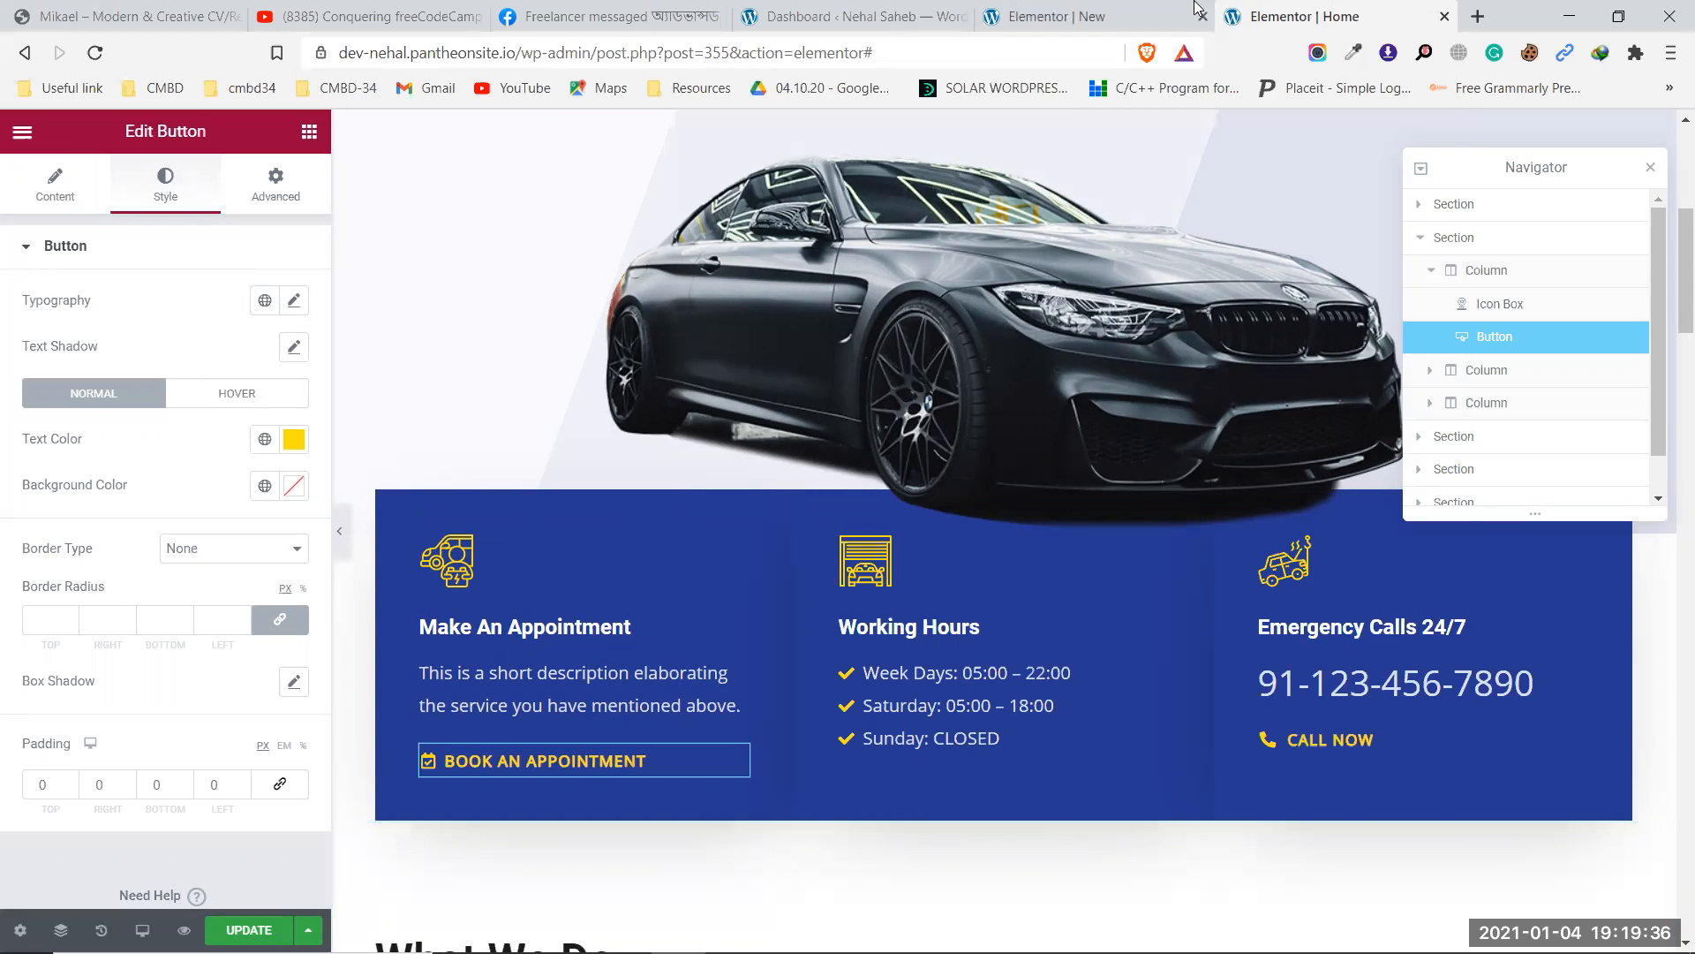
{"action": "left_click", "coordinate": [1077, 16]}
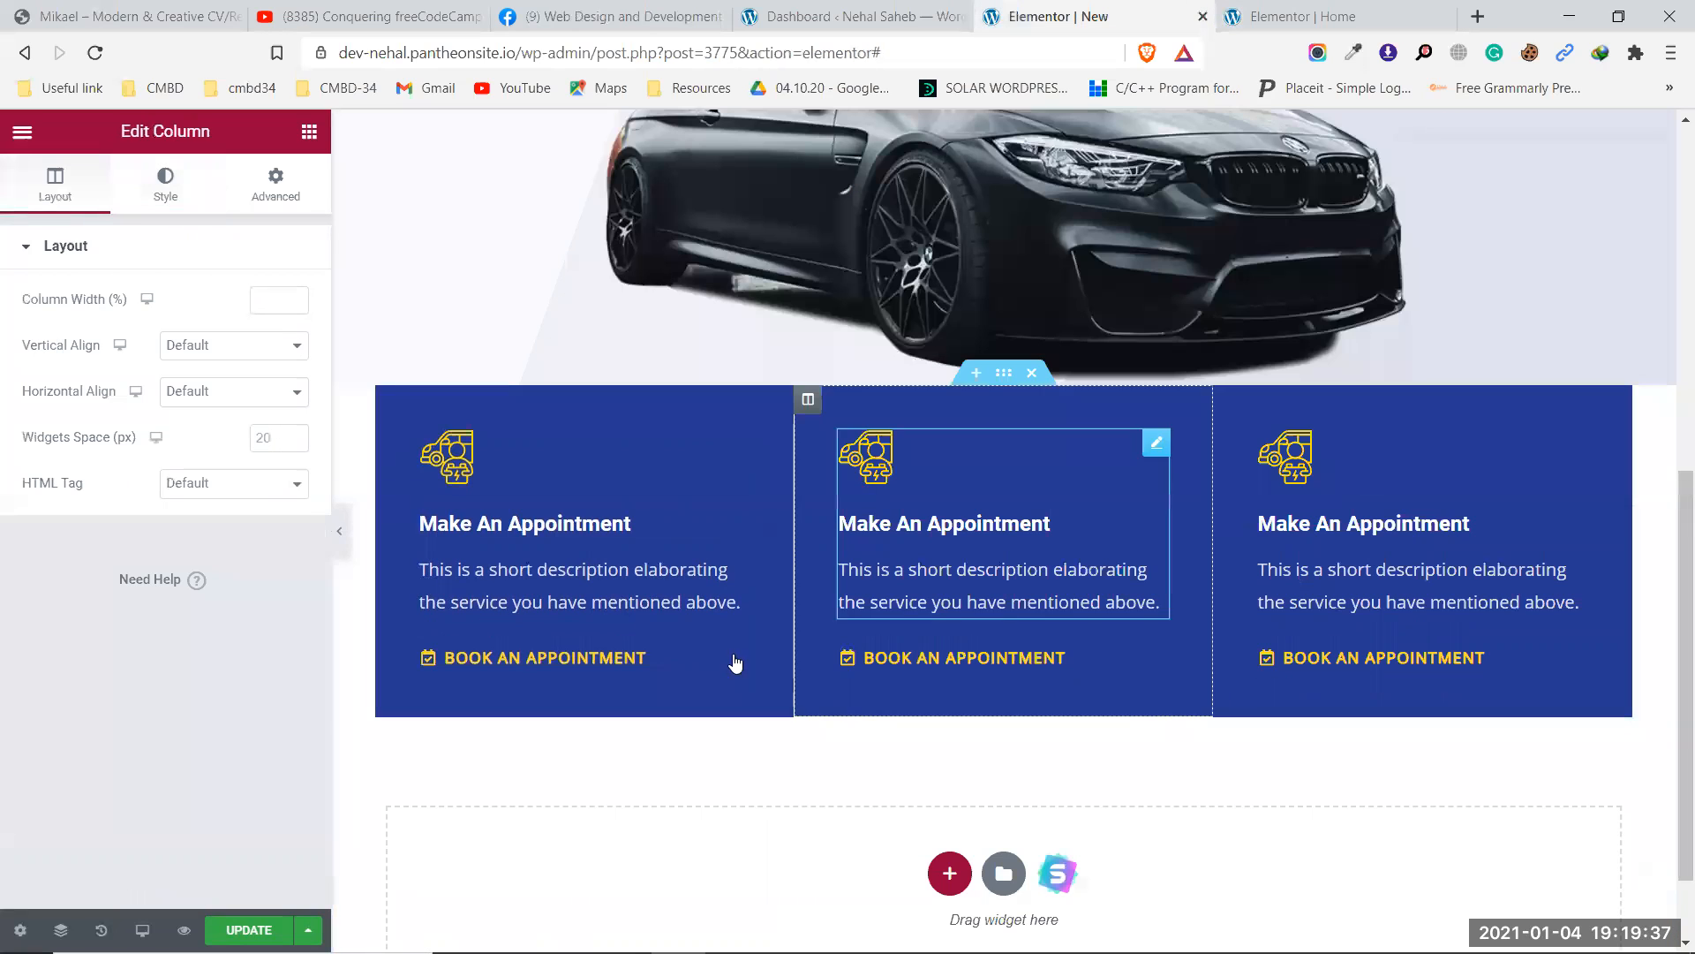
{"action": "left_click", "coordinate": [341, 533]}
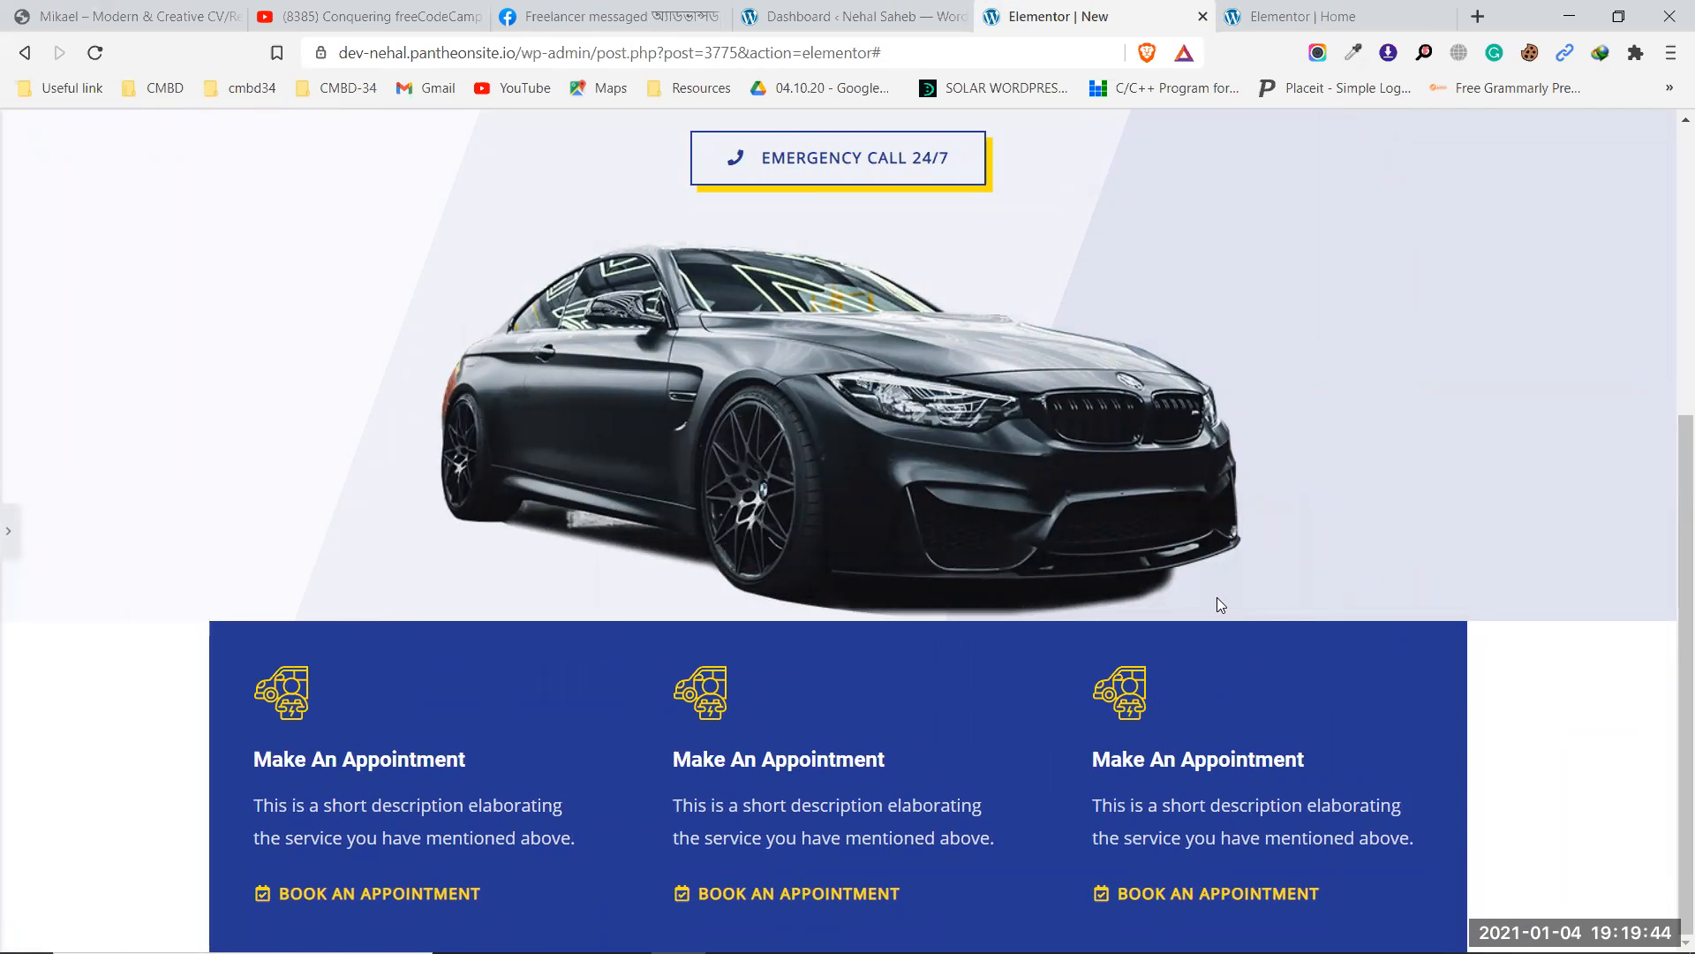
{"action": "left_click", "coordinate": [8, 531]}
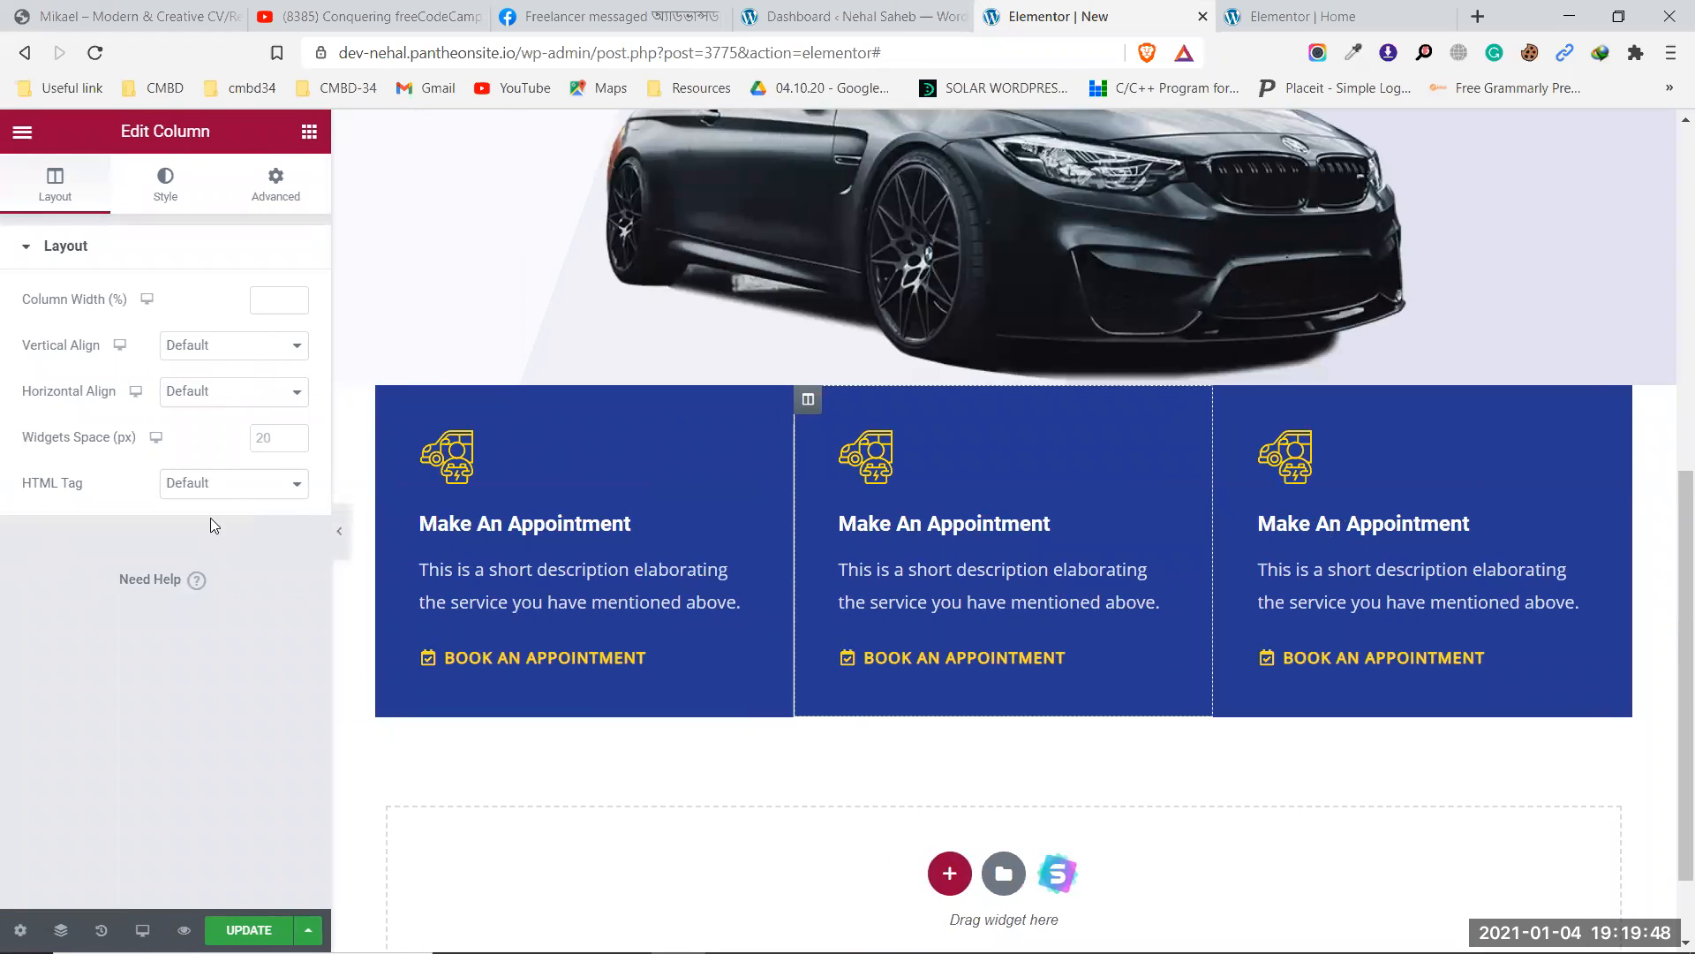
On the Home page, inspect the first blue column's box shadow settings and copy its shadow color.
{"action": "left_click", "coordinate": [1275, 7]}
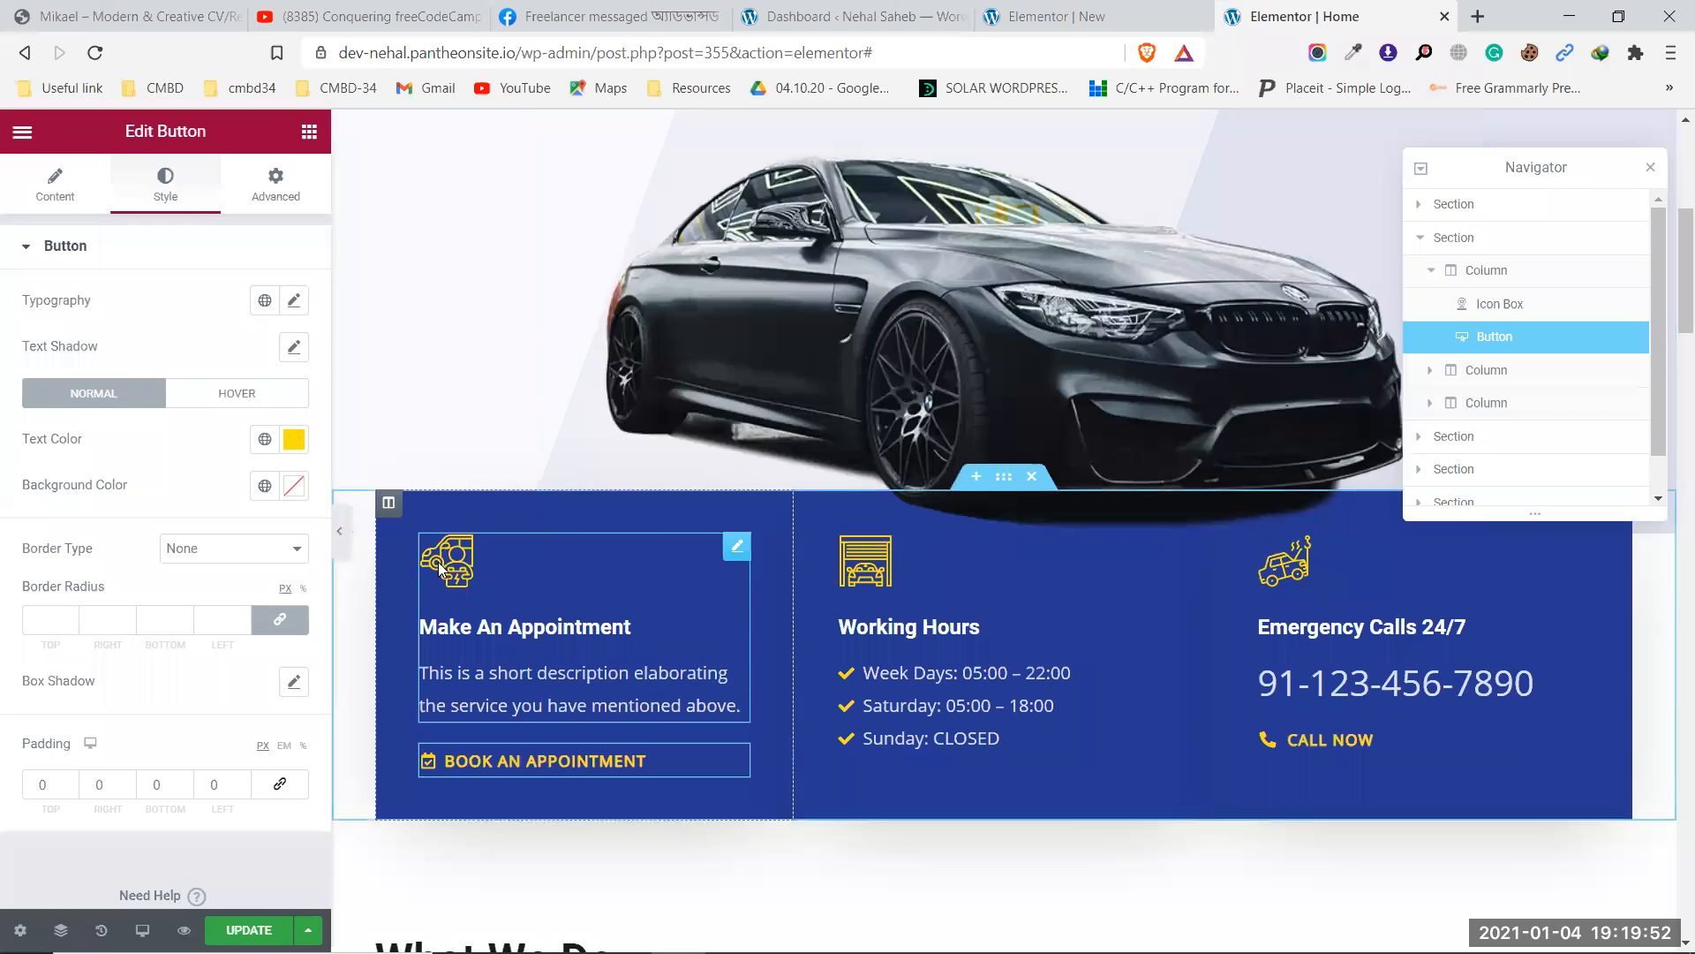
{"action": "left_click", "coordinate": [1535, 278]}
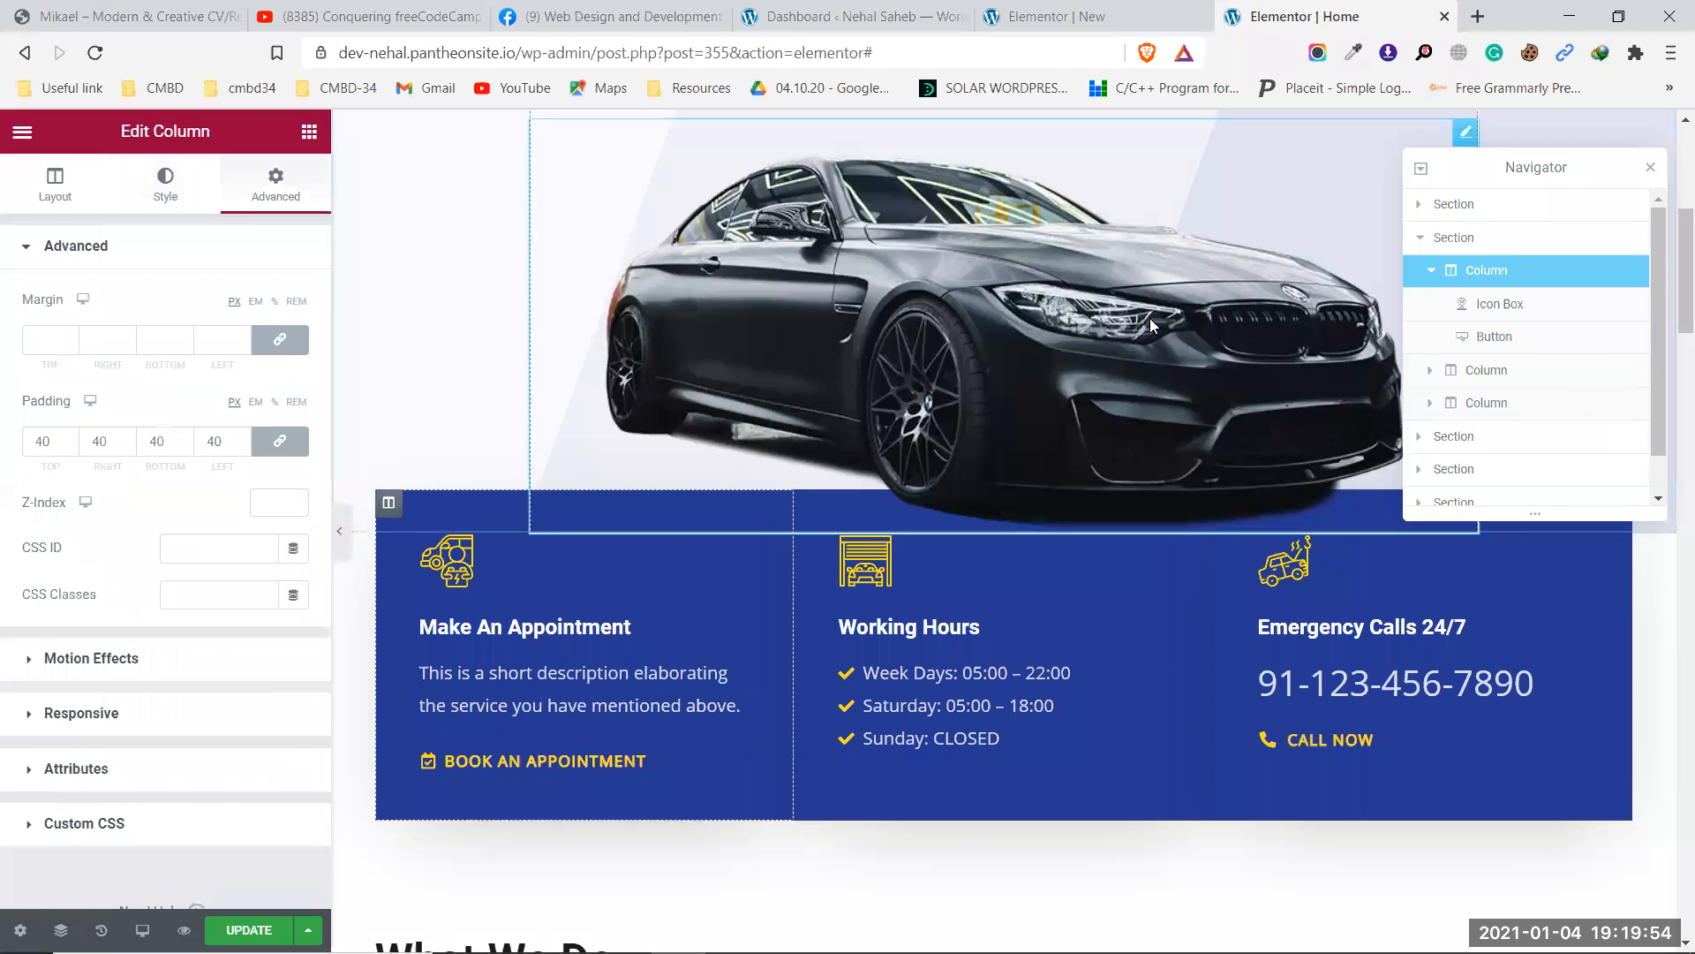
{"action": "left_click", "coordinate": [162, 194]}
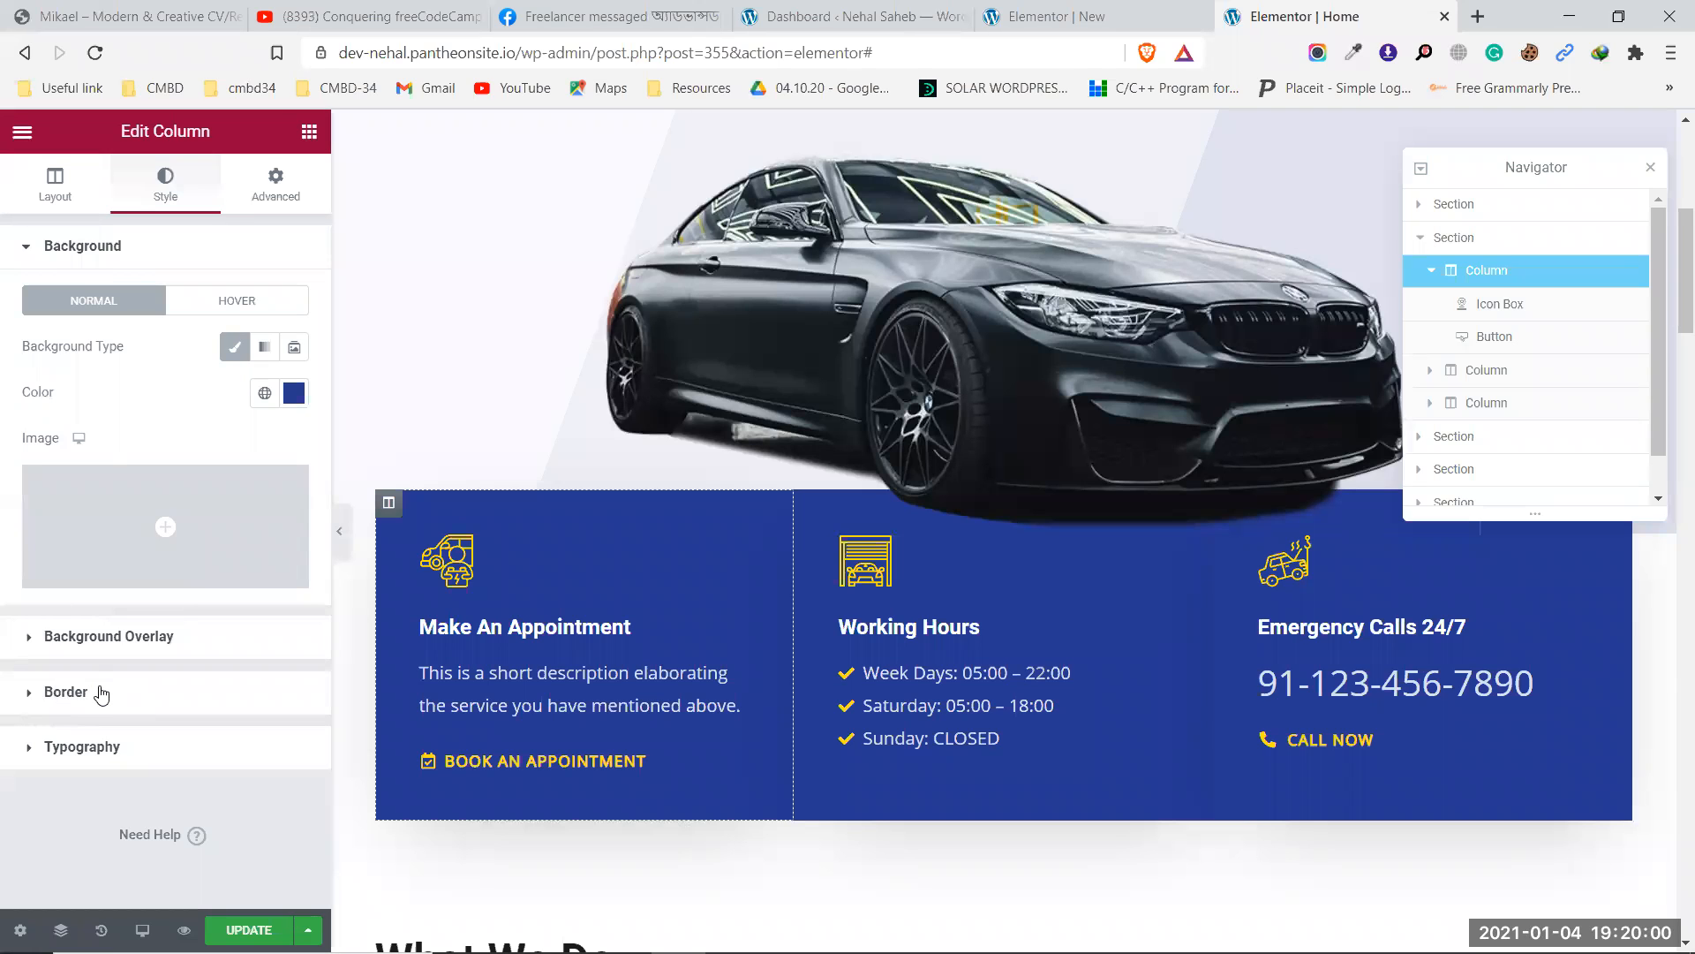
{"action": "left_click", "coordinate": [99, 693]}
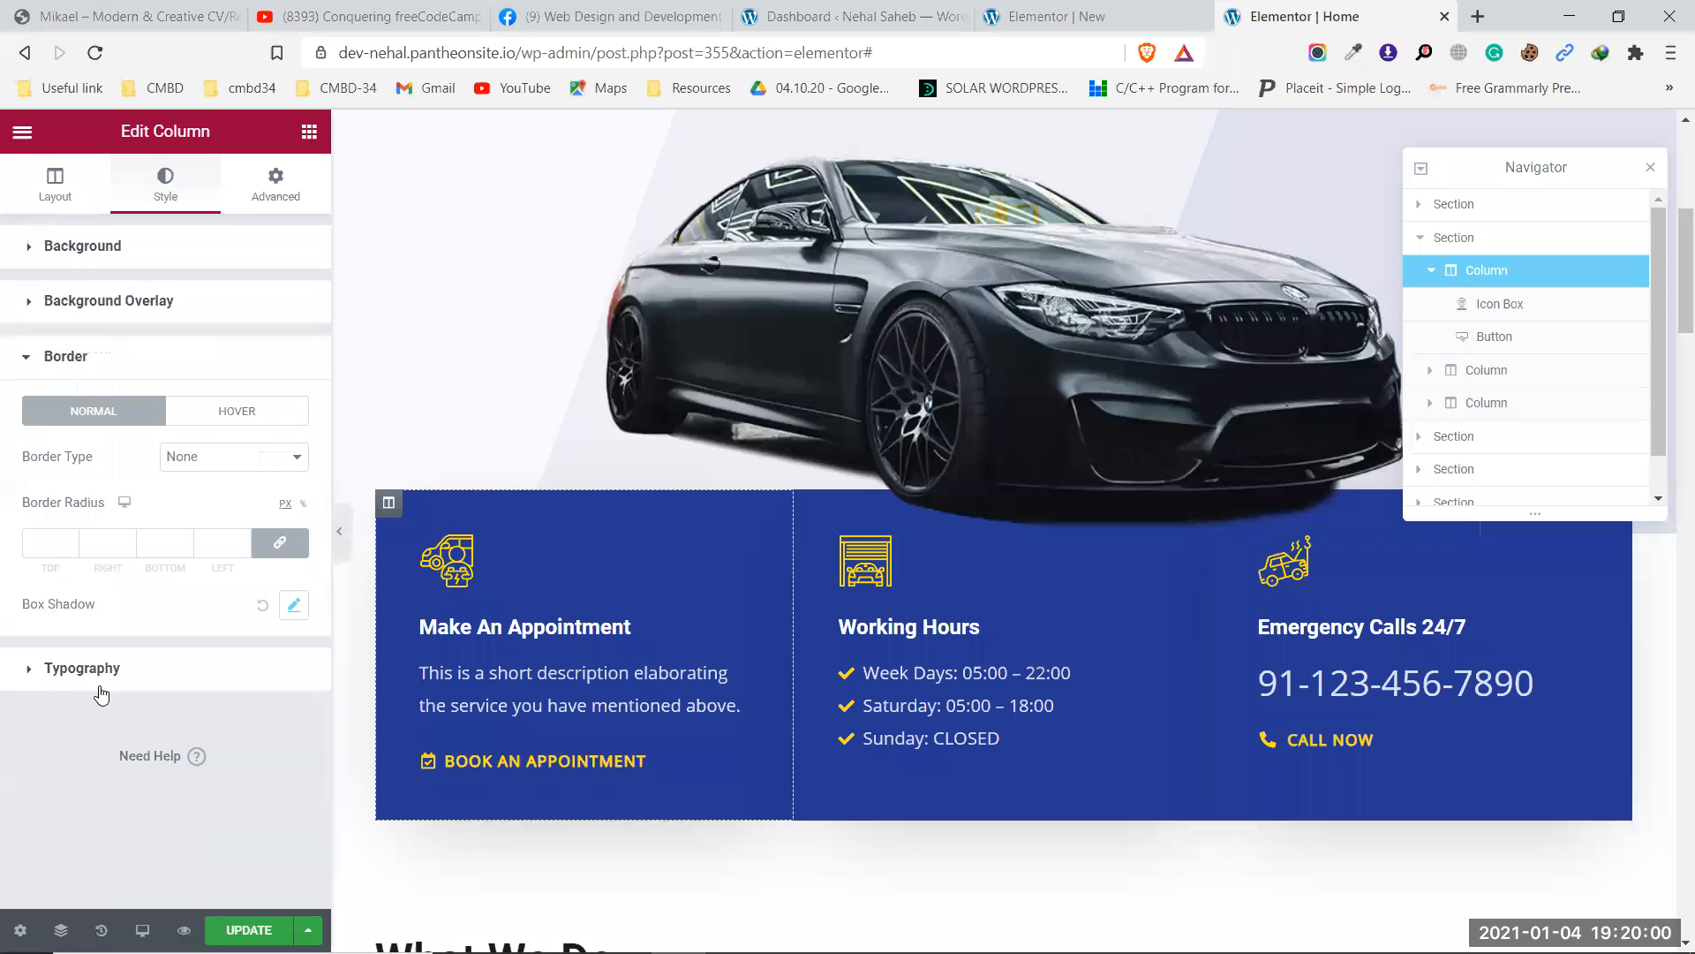
{"action": "left_click", "coordinate": [292, 608]}
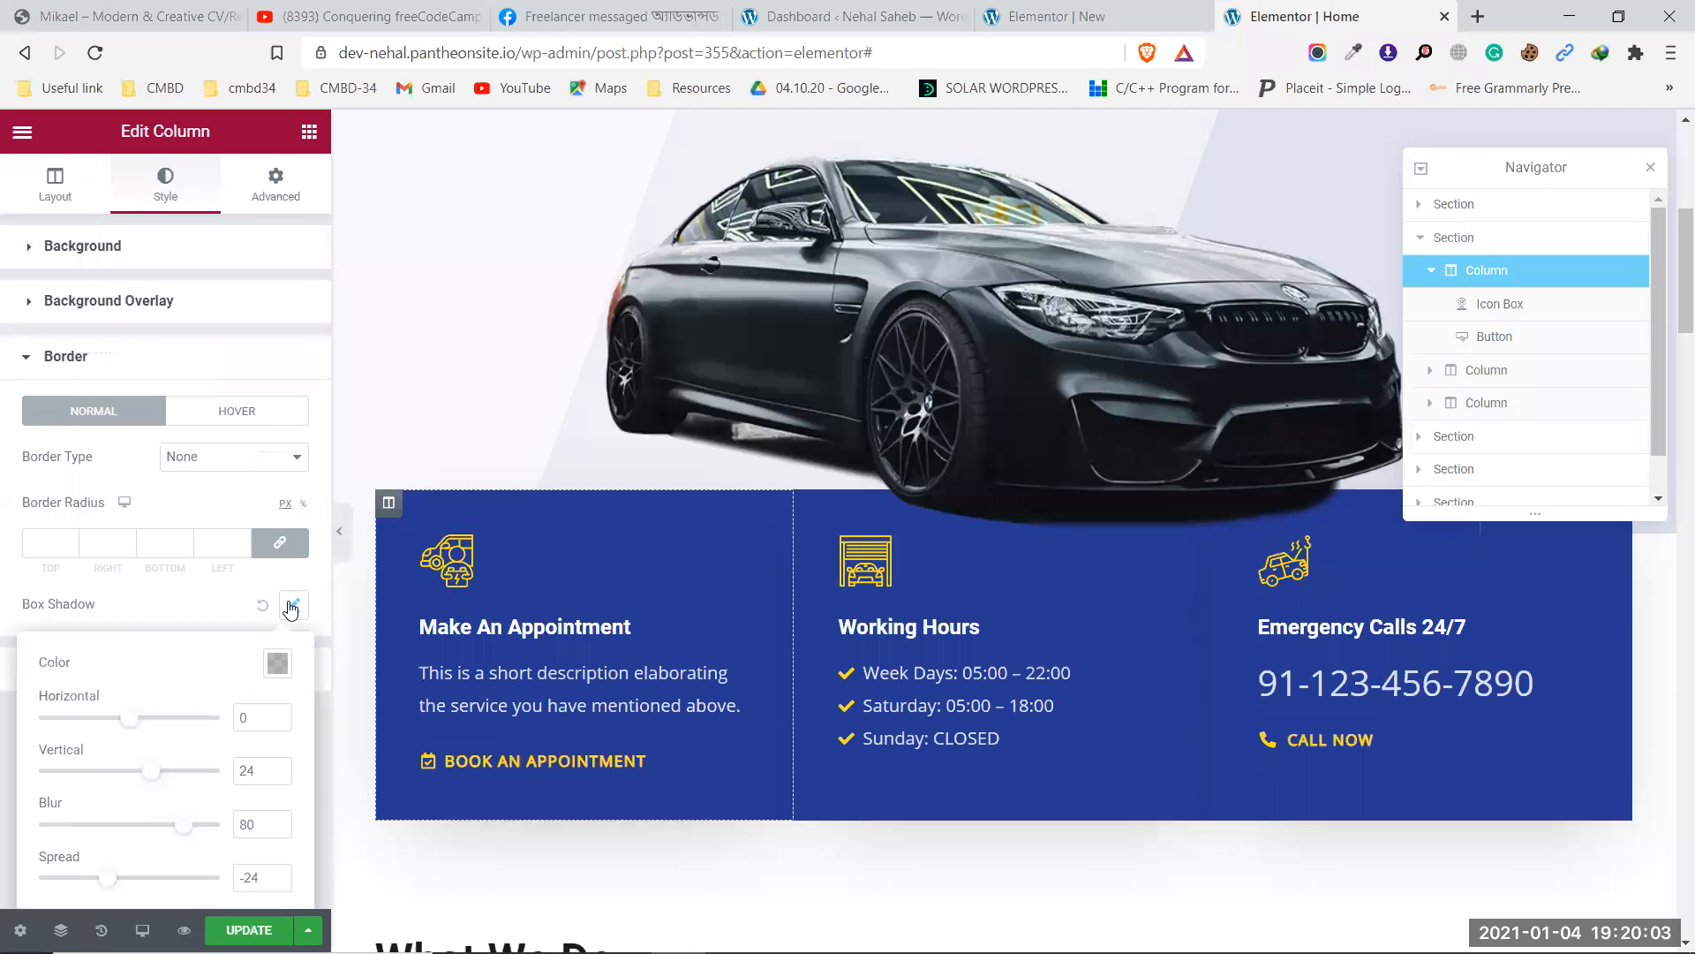
{"action": "left_click", "coordinate": [278, 665]}
{"action": "left_click", "coordinate": [280, 664]}
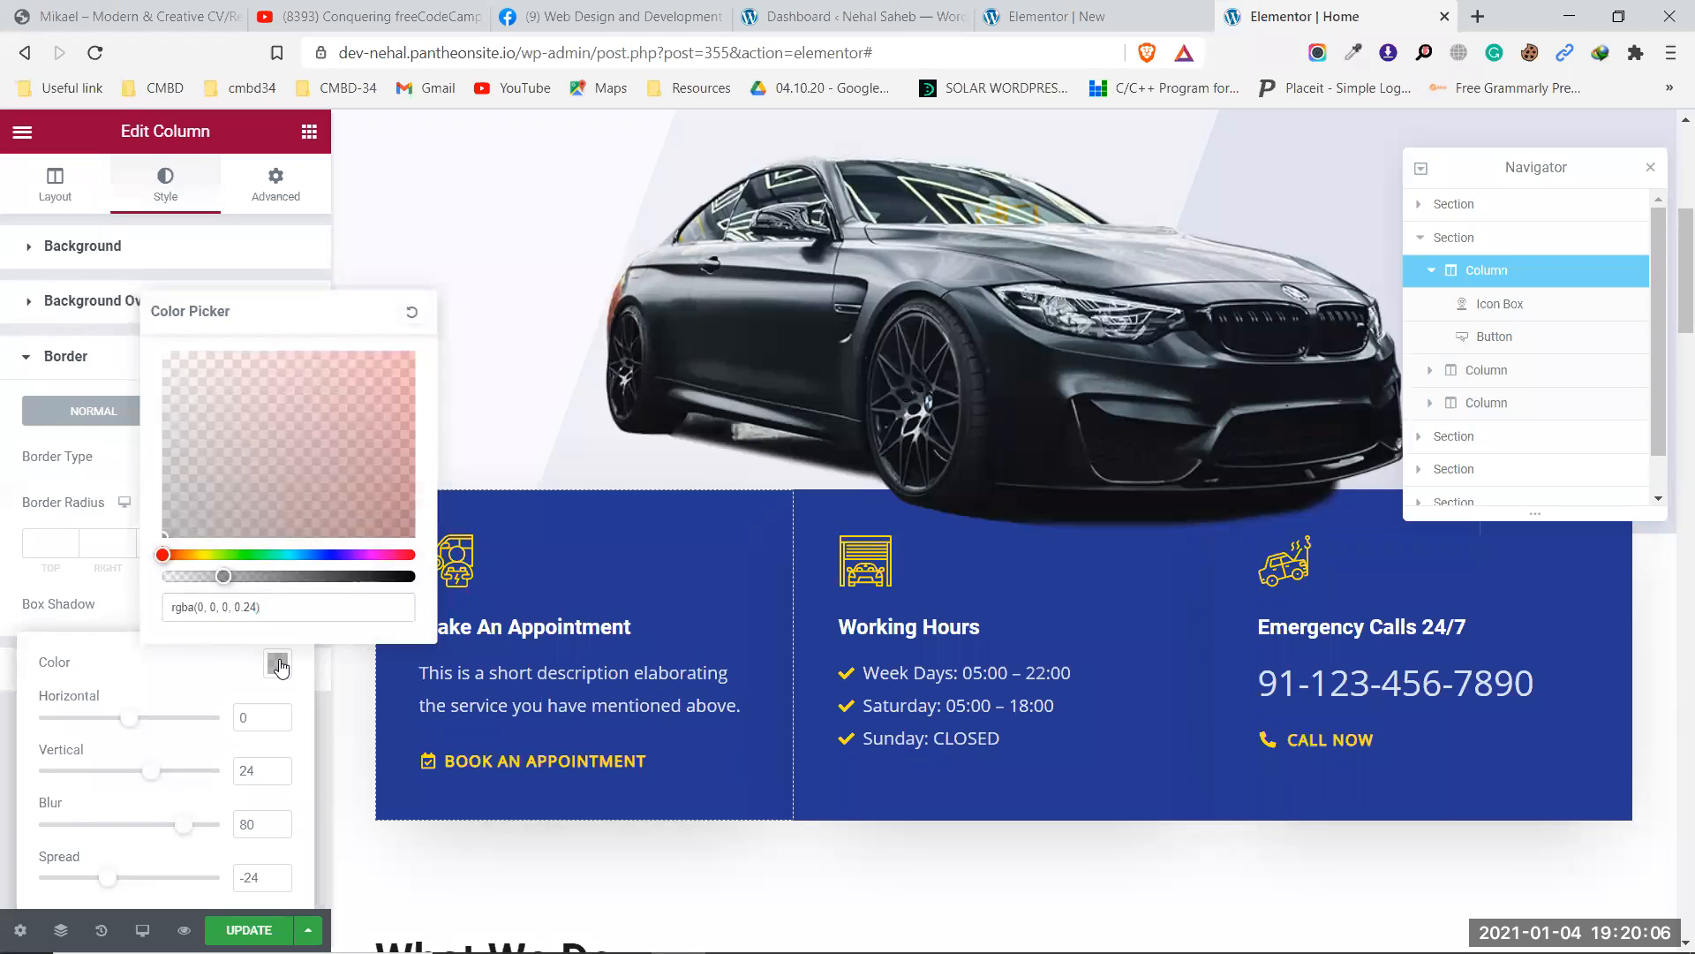
{"action": "scroll", "coordinate": [247, 766], "scroll_direction": "down", "scroll_amount": 1}
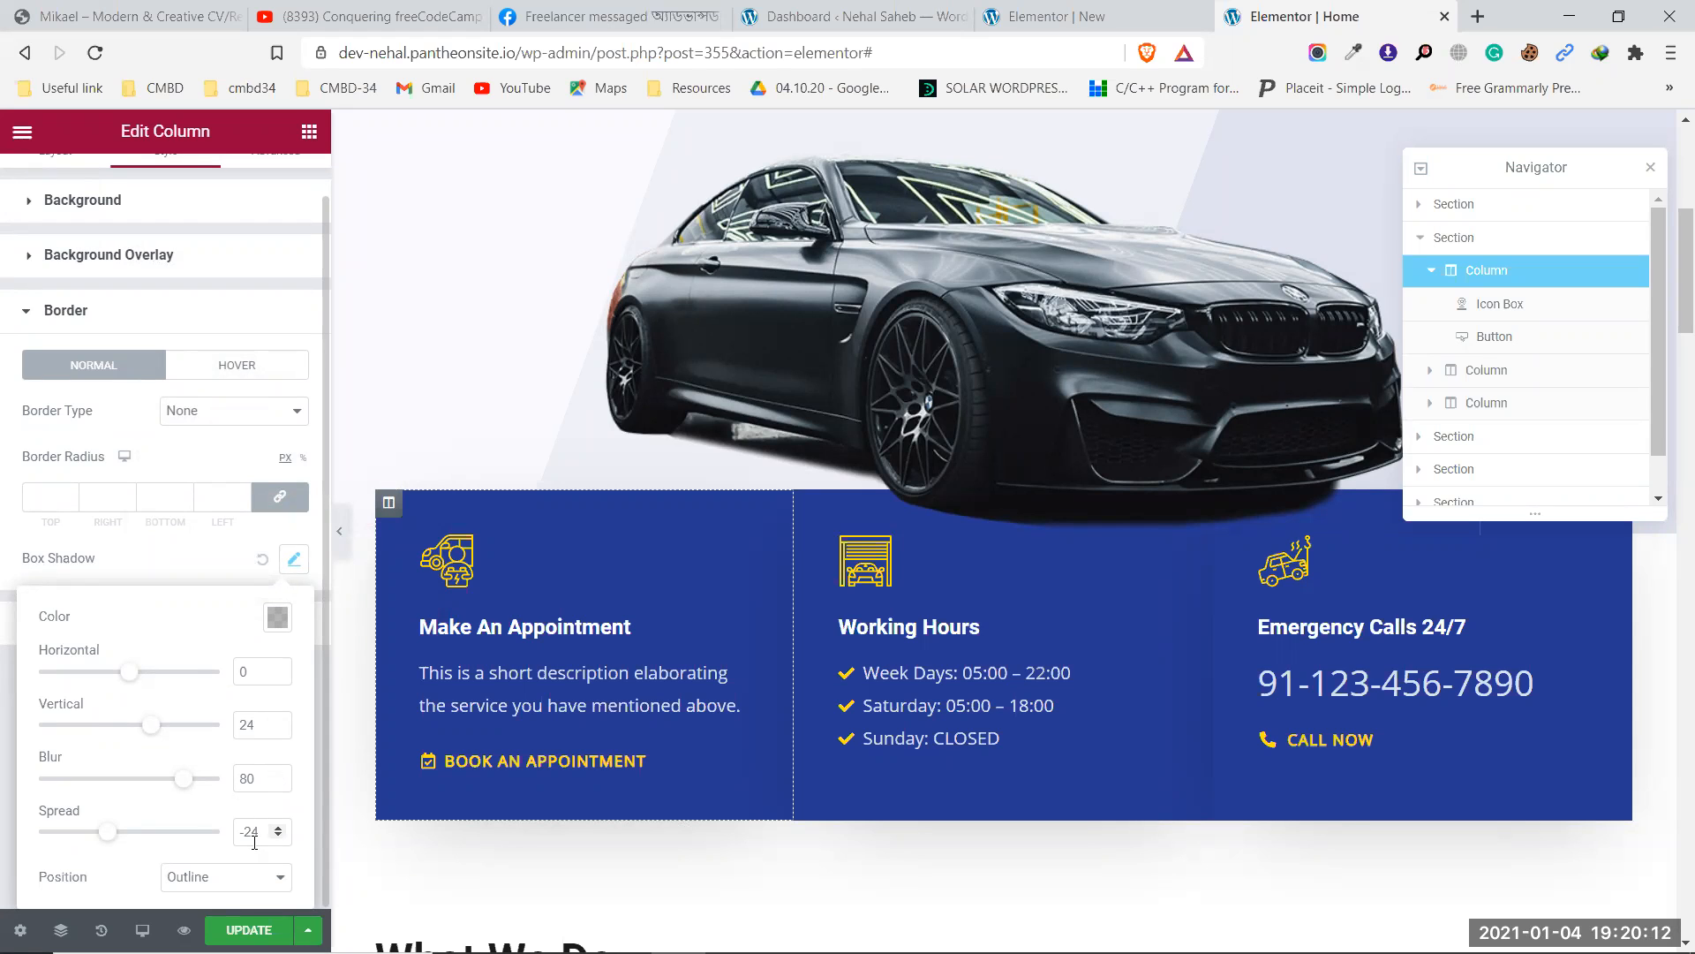
On the New page, give the first blue column a box shadow with the copied color rgba(0, 0, 0, 0.24).
{"action": "left_click", "coordinate": [1018, 9]}
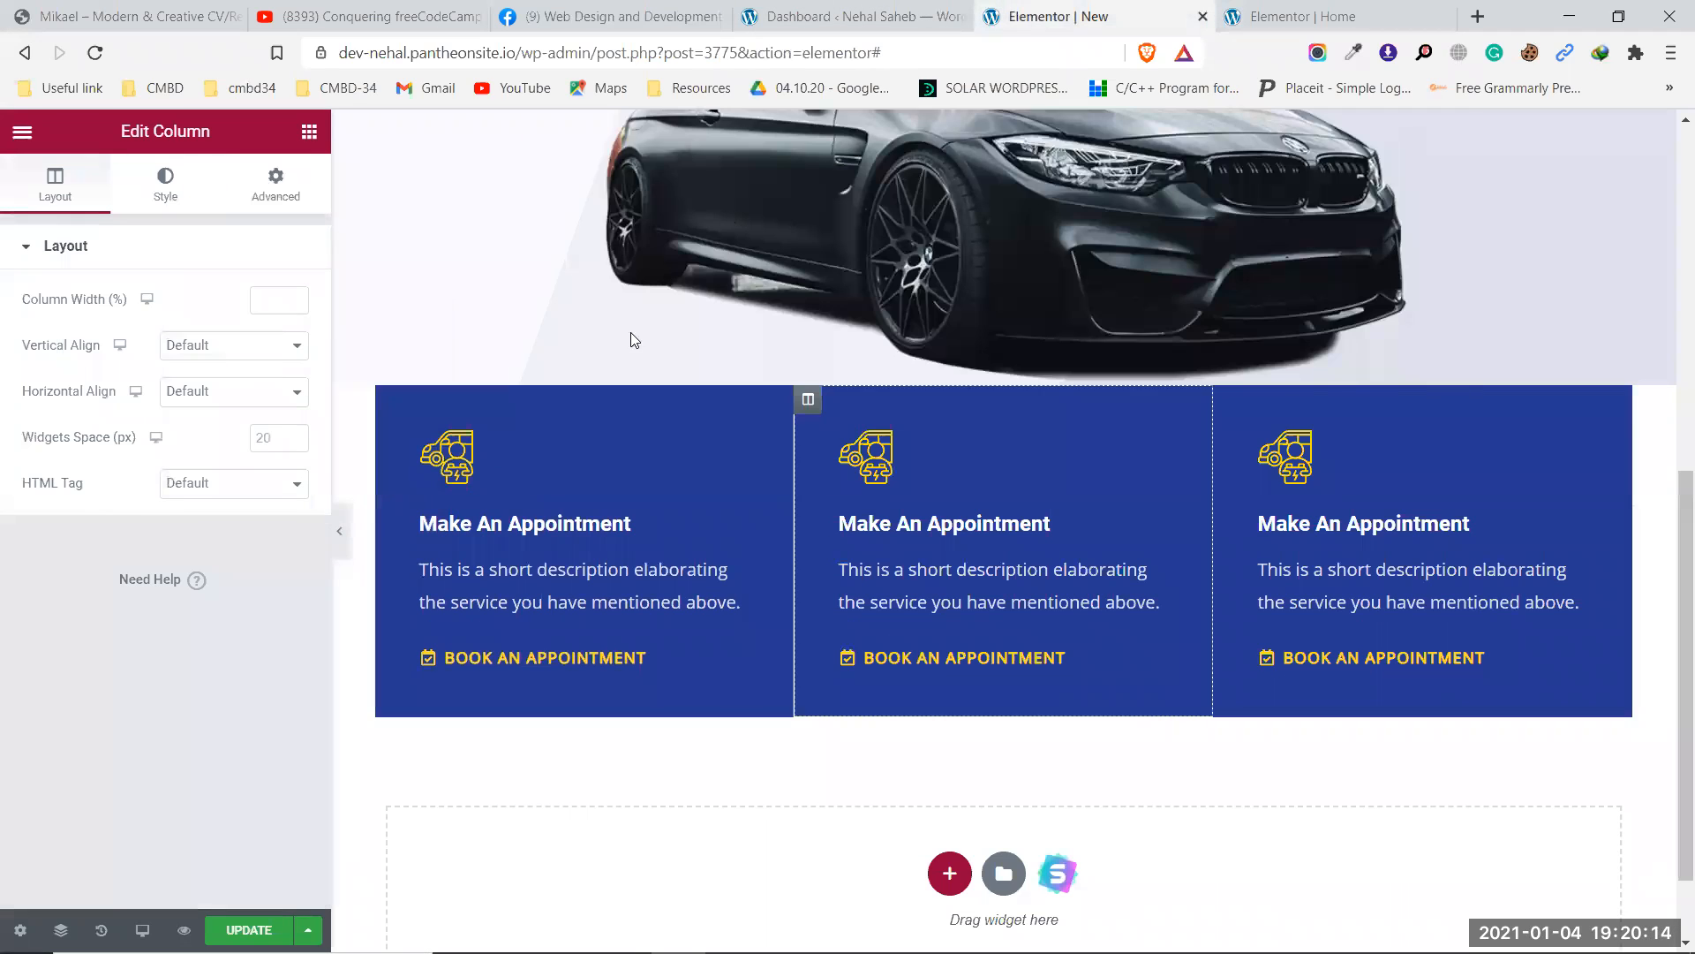
{"action": "left_click", "coordinate": [390, 400]}
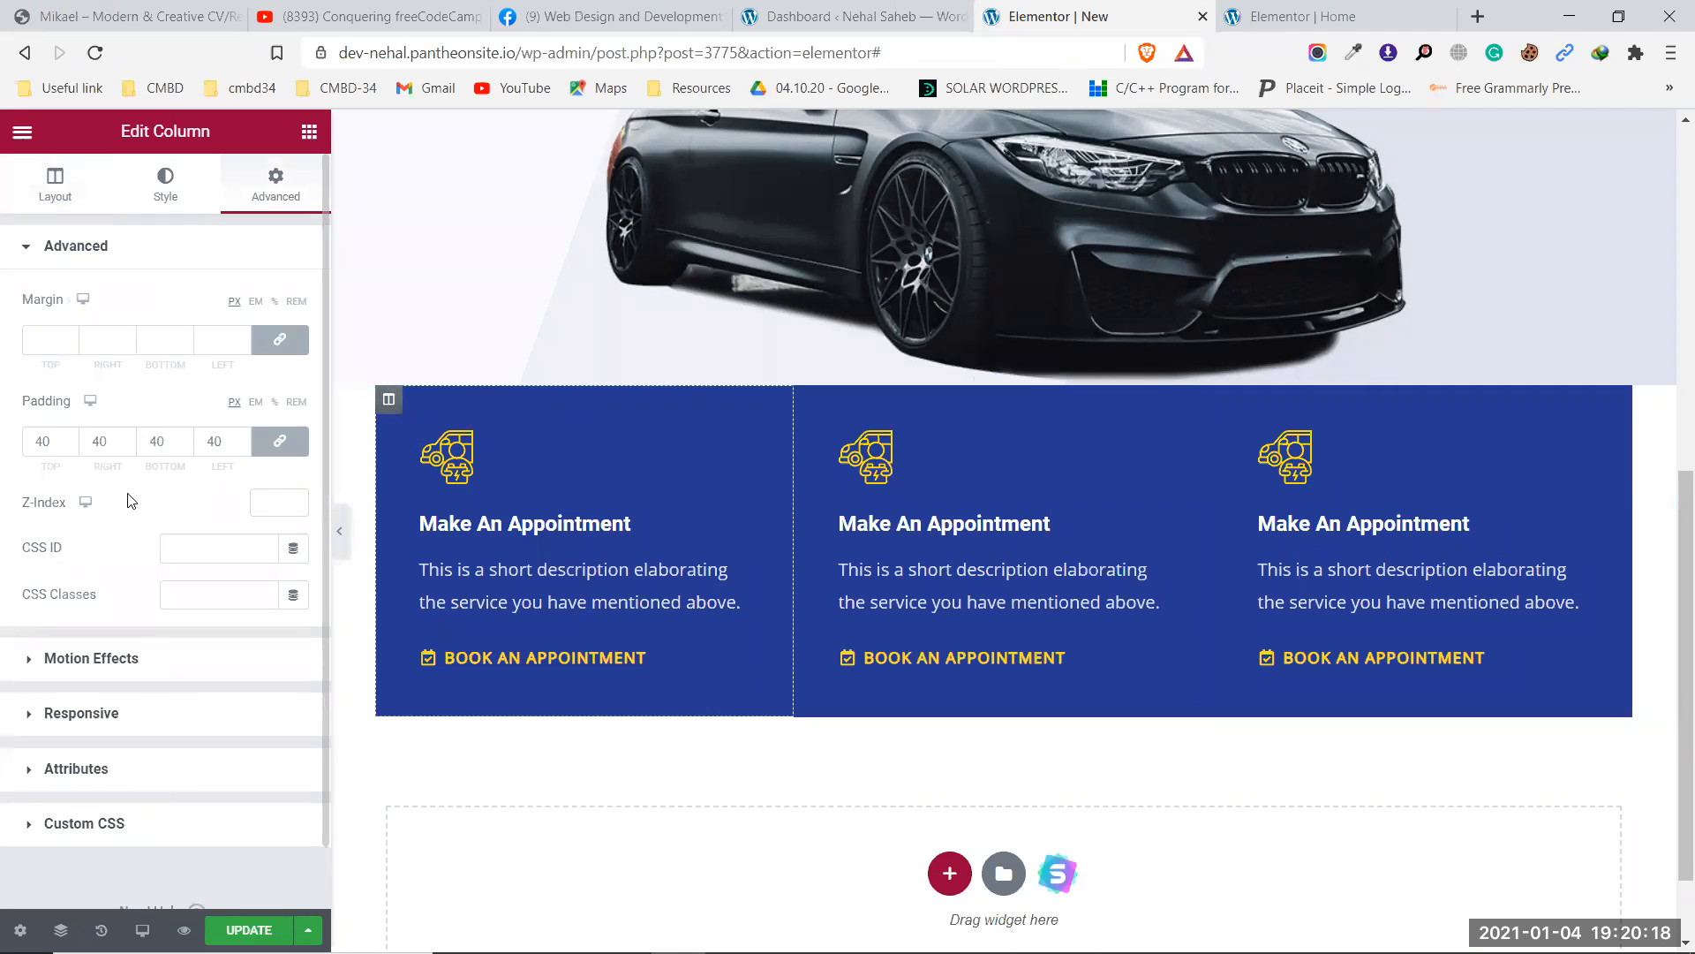
{"action": "left_click", "coordinate": [165, 181]}
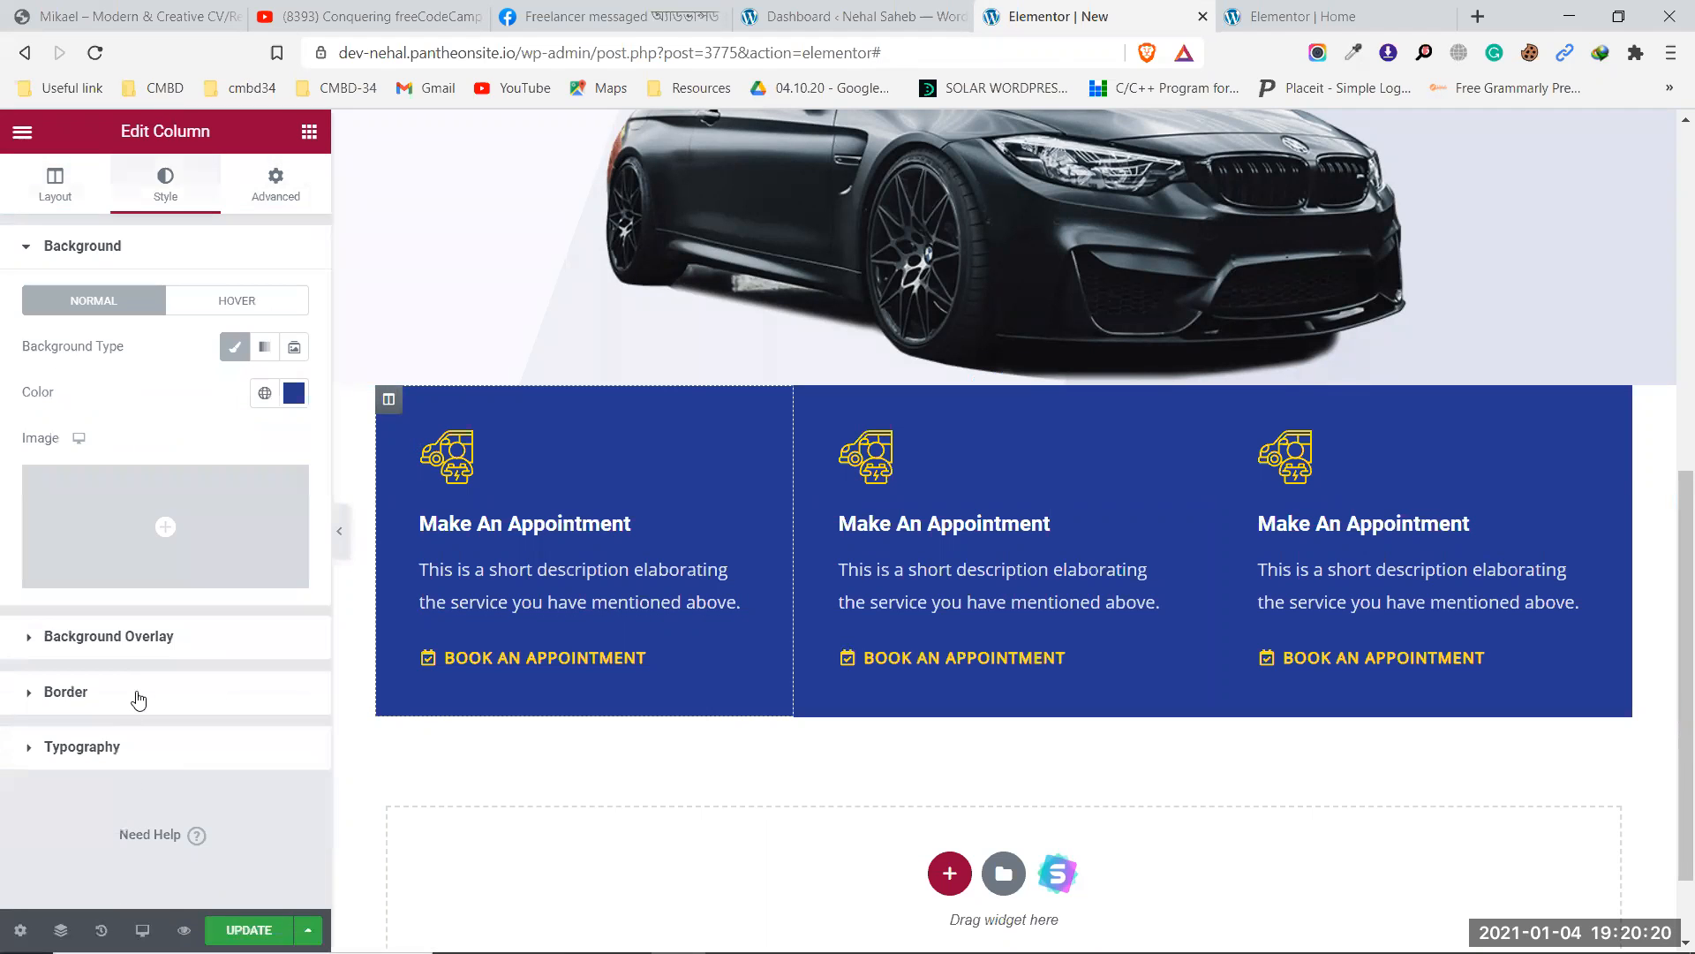
{"action": "left_click", "coordinate": [138, 693]}
{"action": "left_click", "coordinate": [294, 605]}
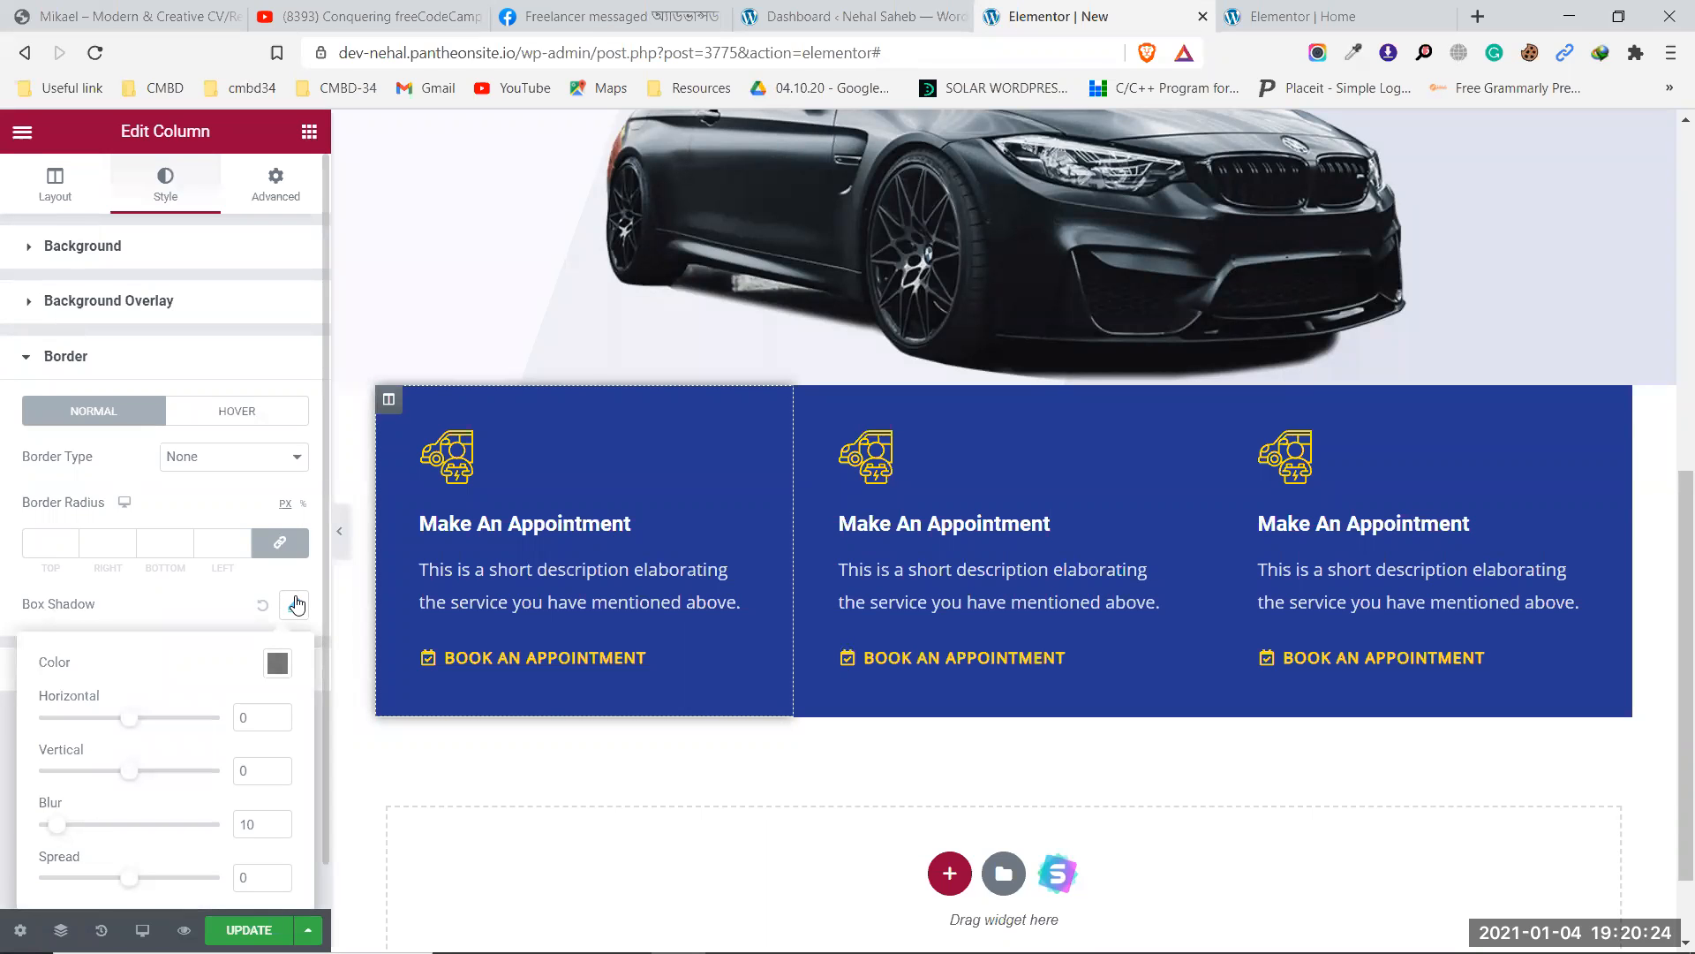
{"action": "left_click", "coordinate": [277, 665]}
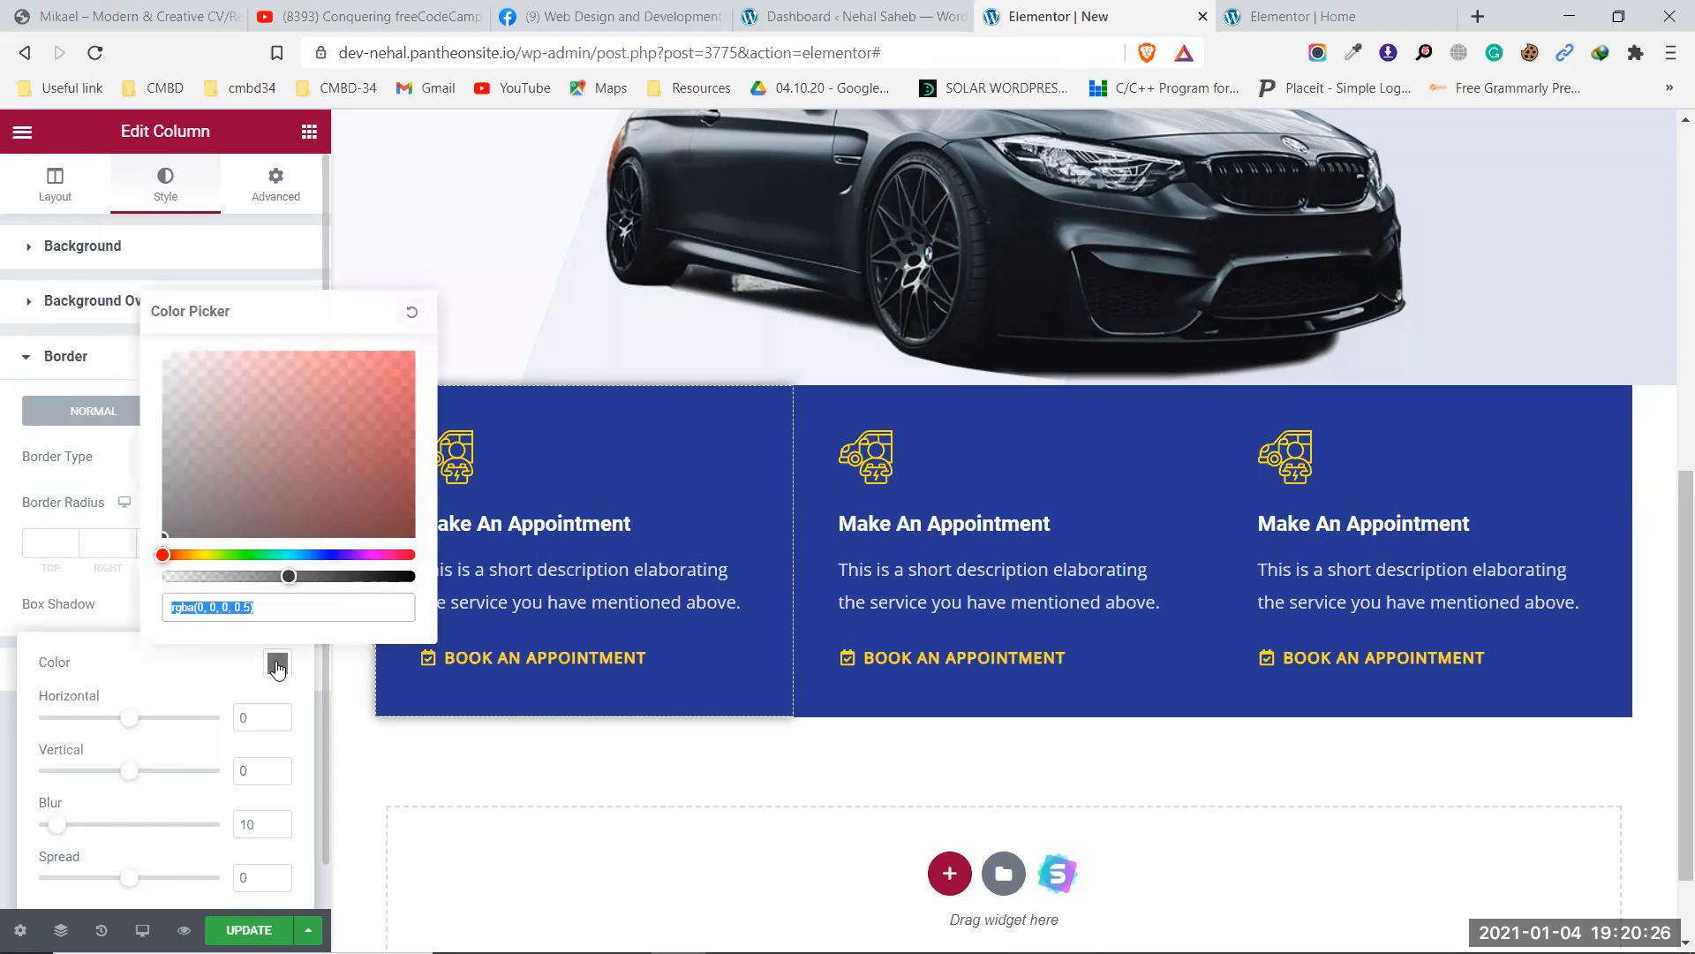
{"action": "left_click", "coordinate": [277, 665]}
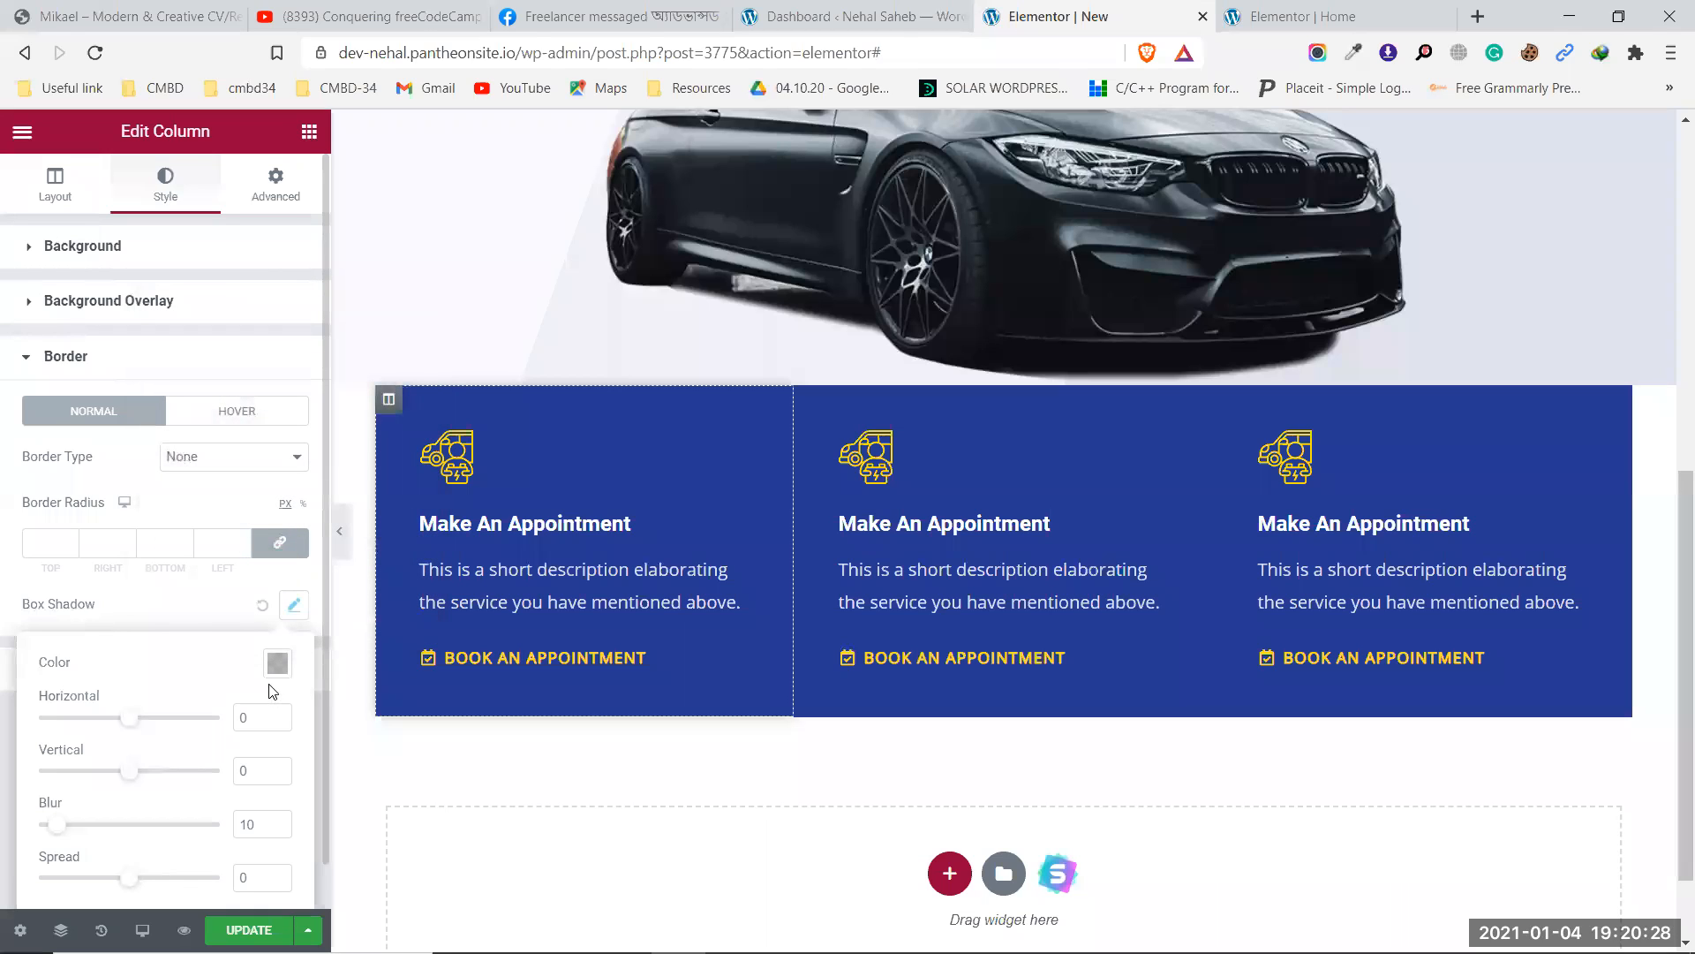
Set the first column's box shadow to vertical 24, blur 80 and spread -24, and update the page.
{"action": "left_click", "coordinate": [240, 772]}
{"action": "type", "text": "24"}
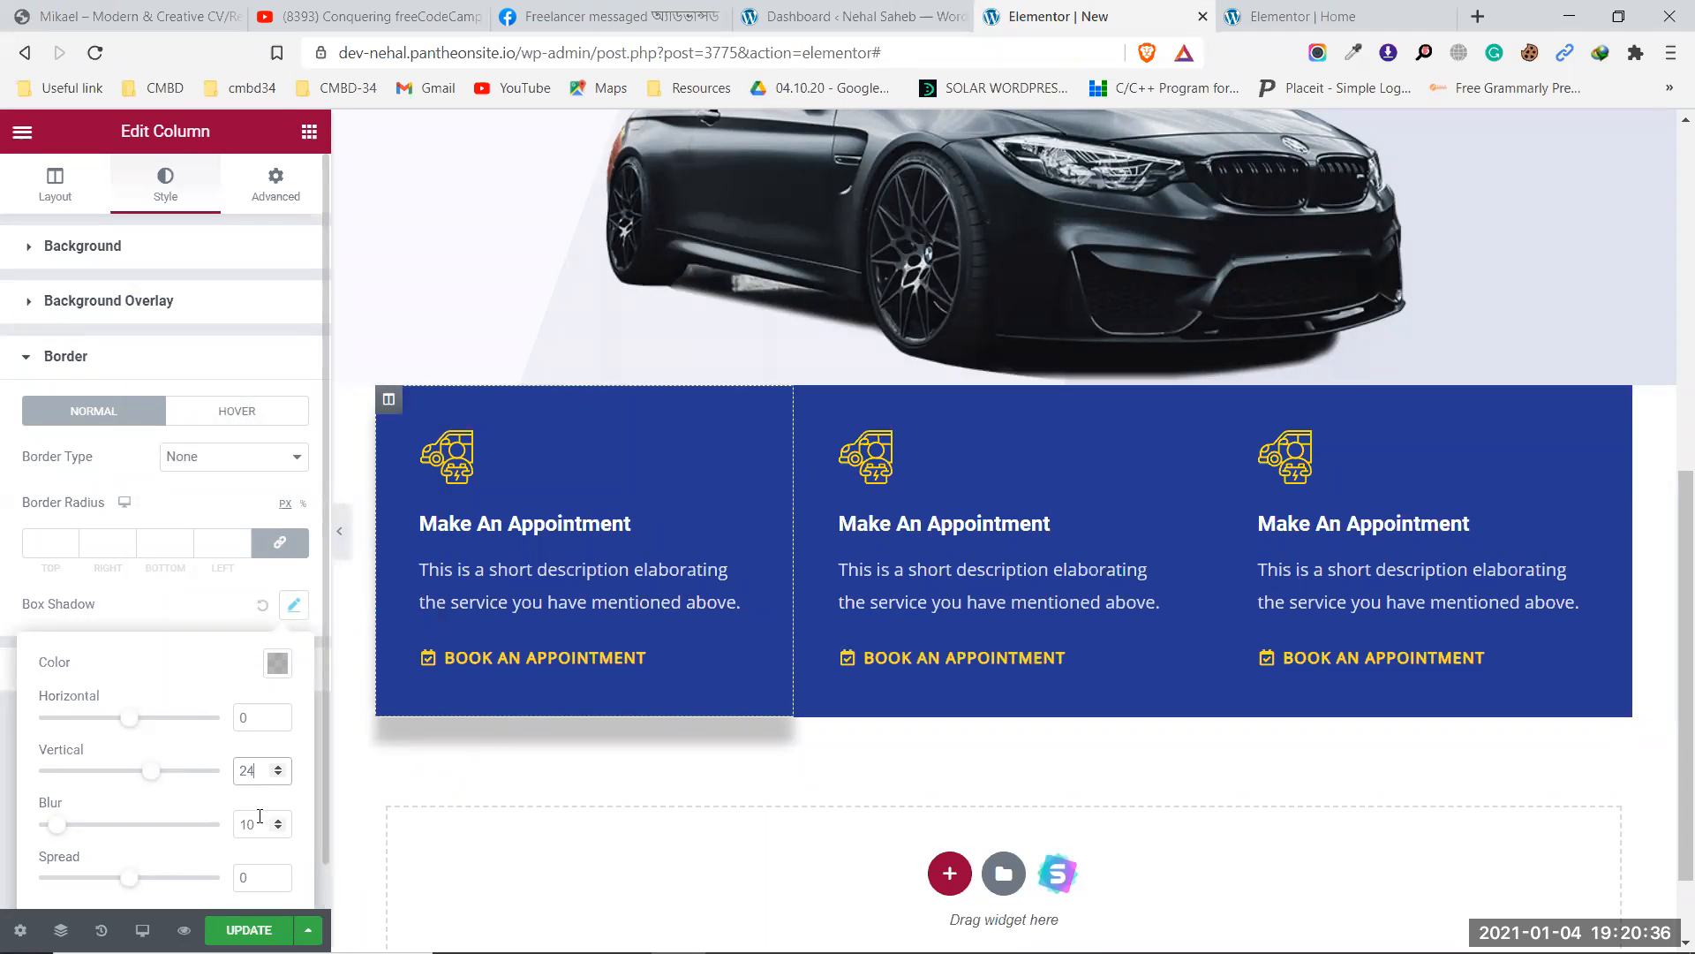
{"action": "left_click_drag", "start_coordinate": [251, 823], "coordinate": [243, 821]}
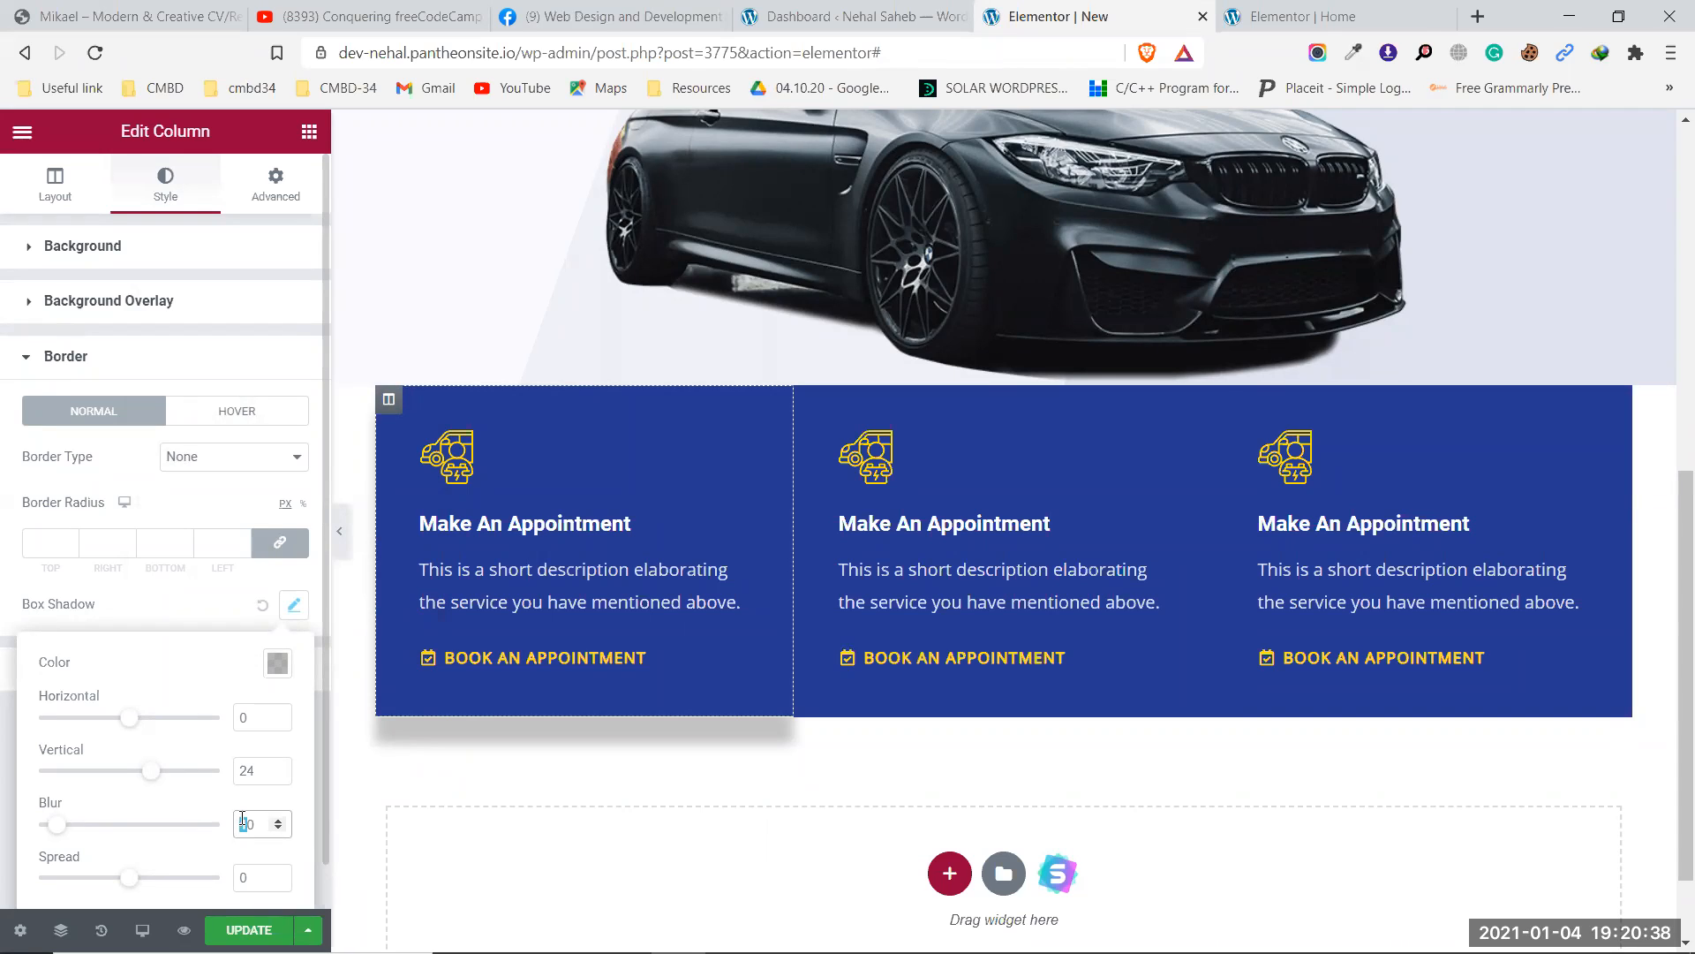
{"action": "type", "text": "8"}
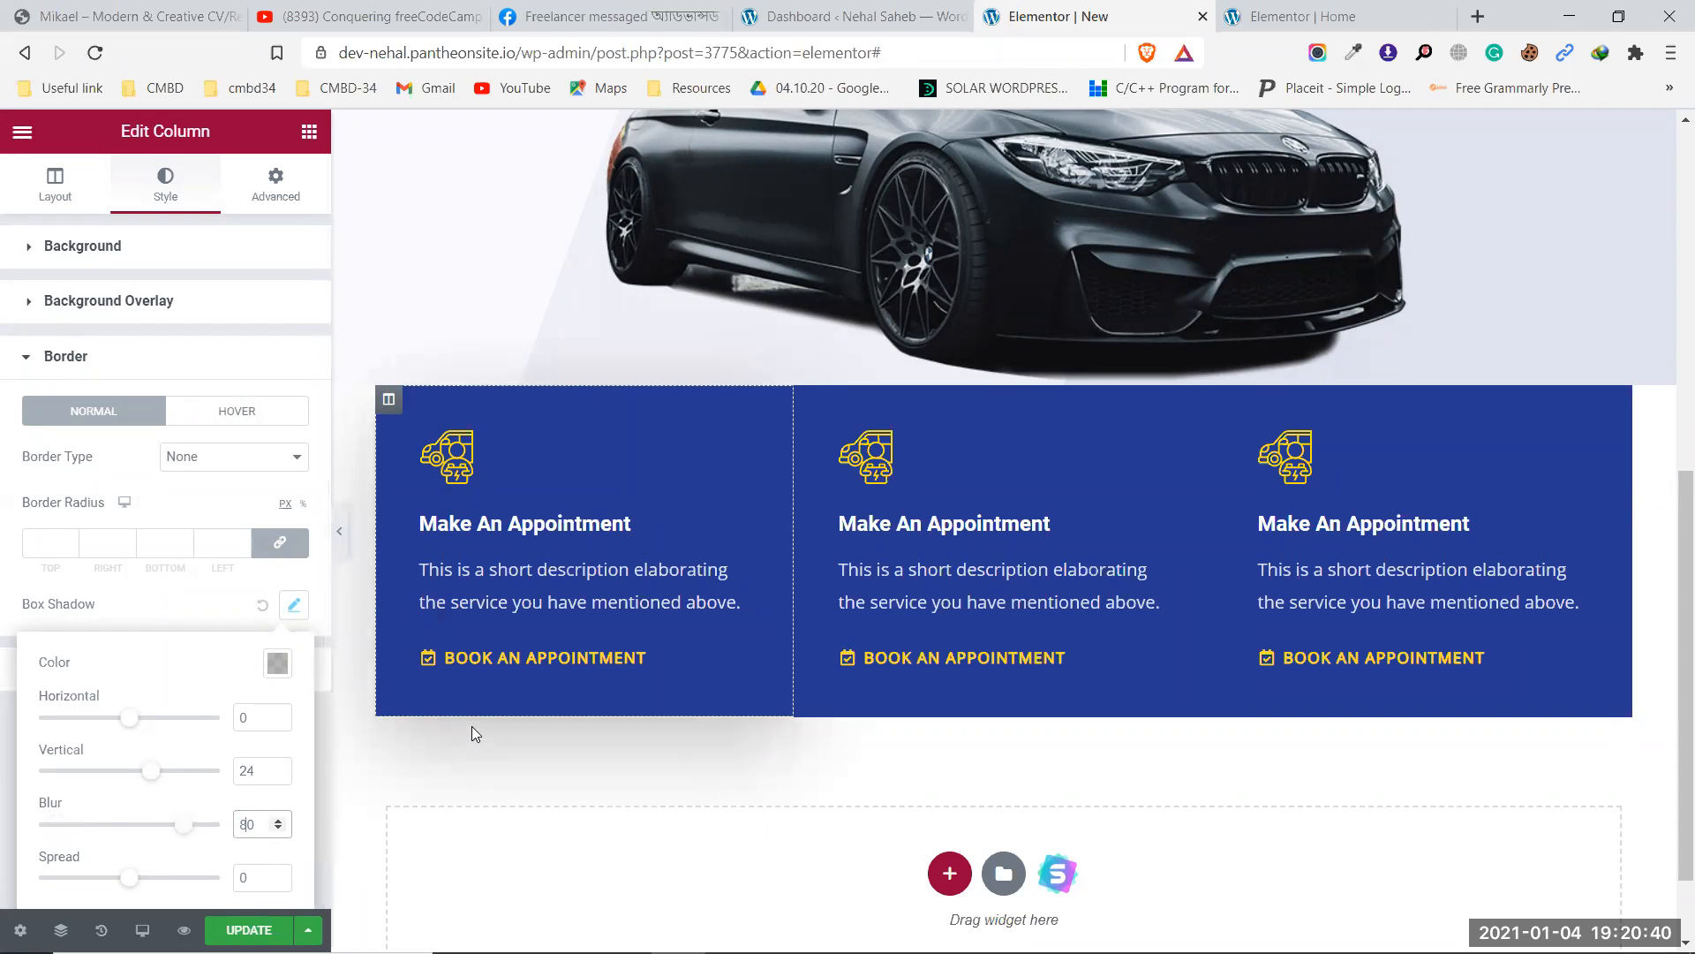
{"action": "scroll", "coordinate": [263, 831], "scroll_direction": "down", "scroll_amount": 1}
{"action": "left_click", "coordinate": [248, 828]}
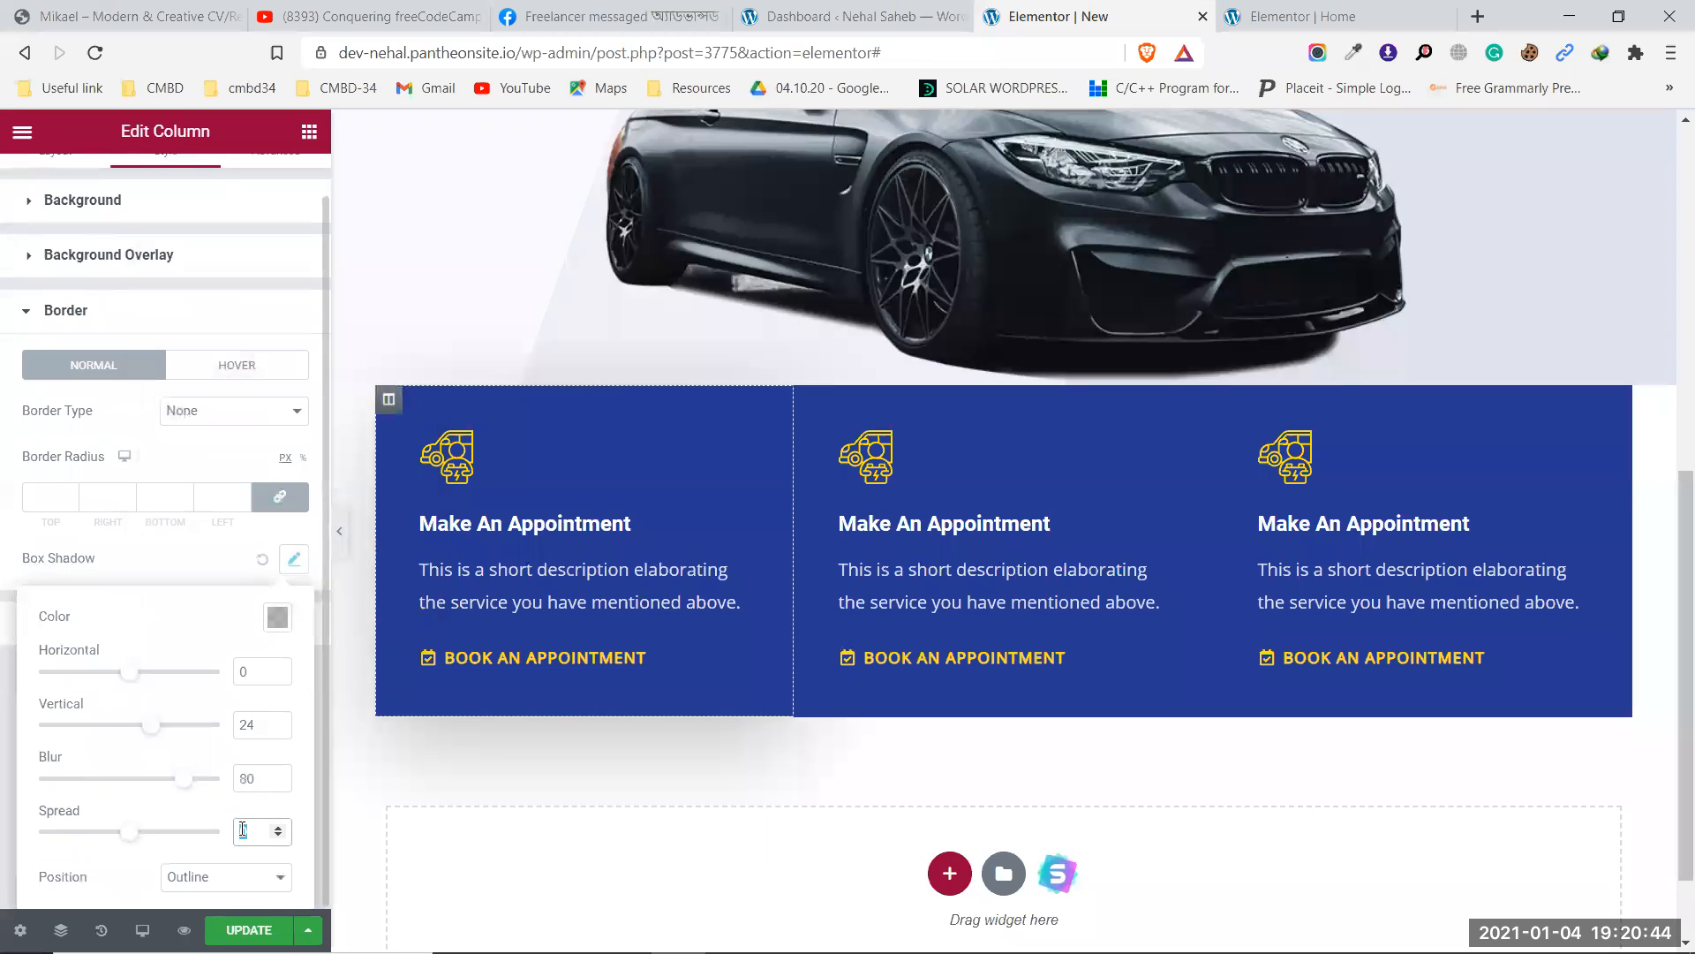
{"action": "key", "text": "BackSpace"}
{"action": "type", "text": "-24"}
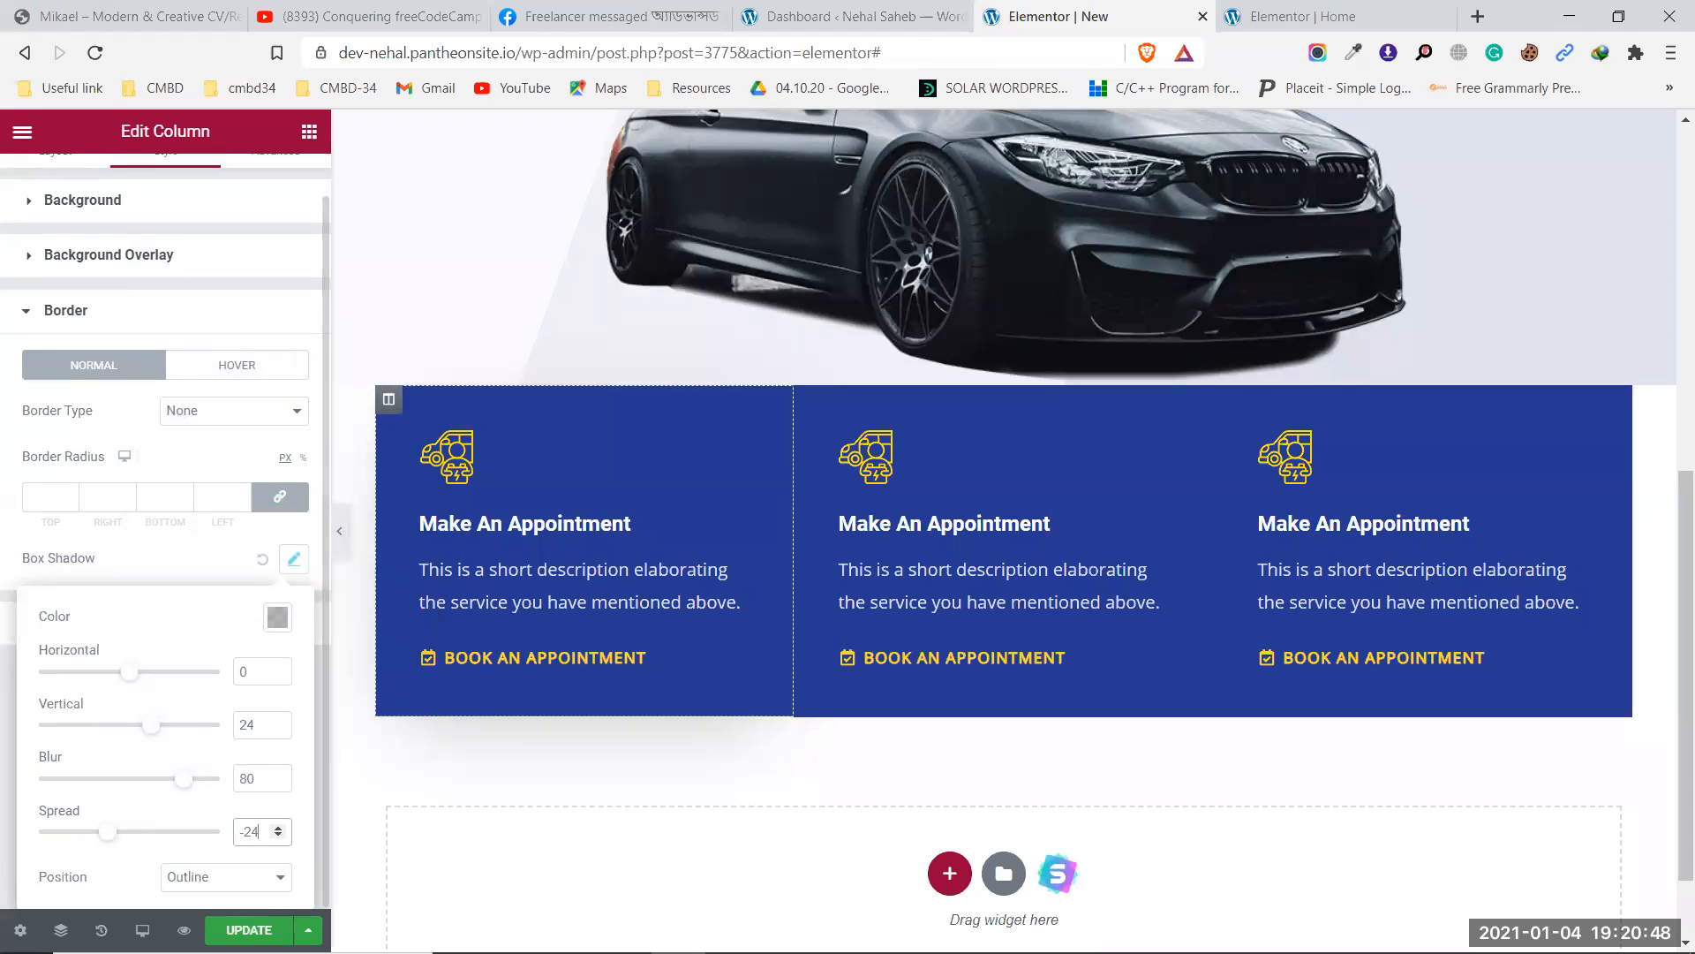
{"action": "left_click", "coordinate": [260, 930]}
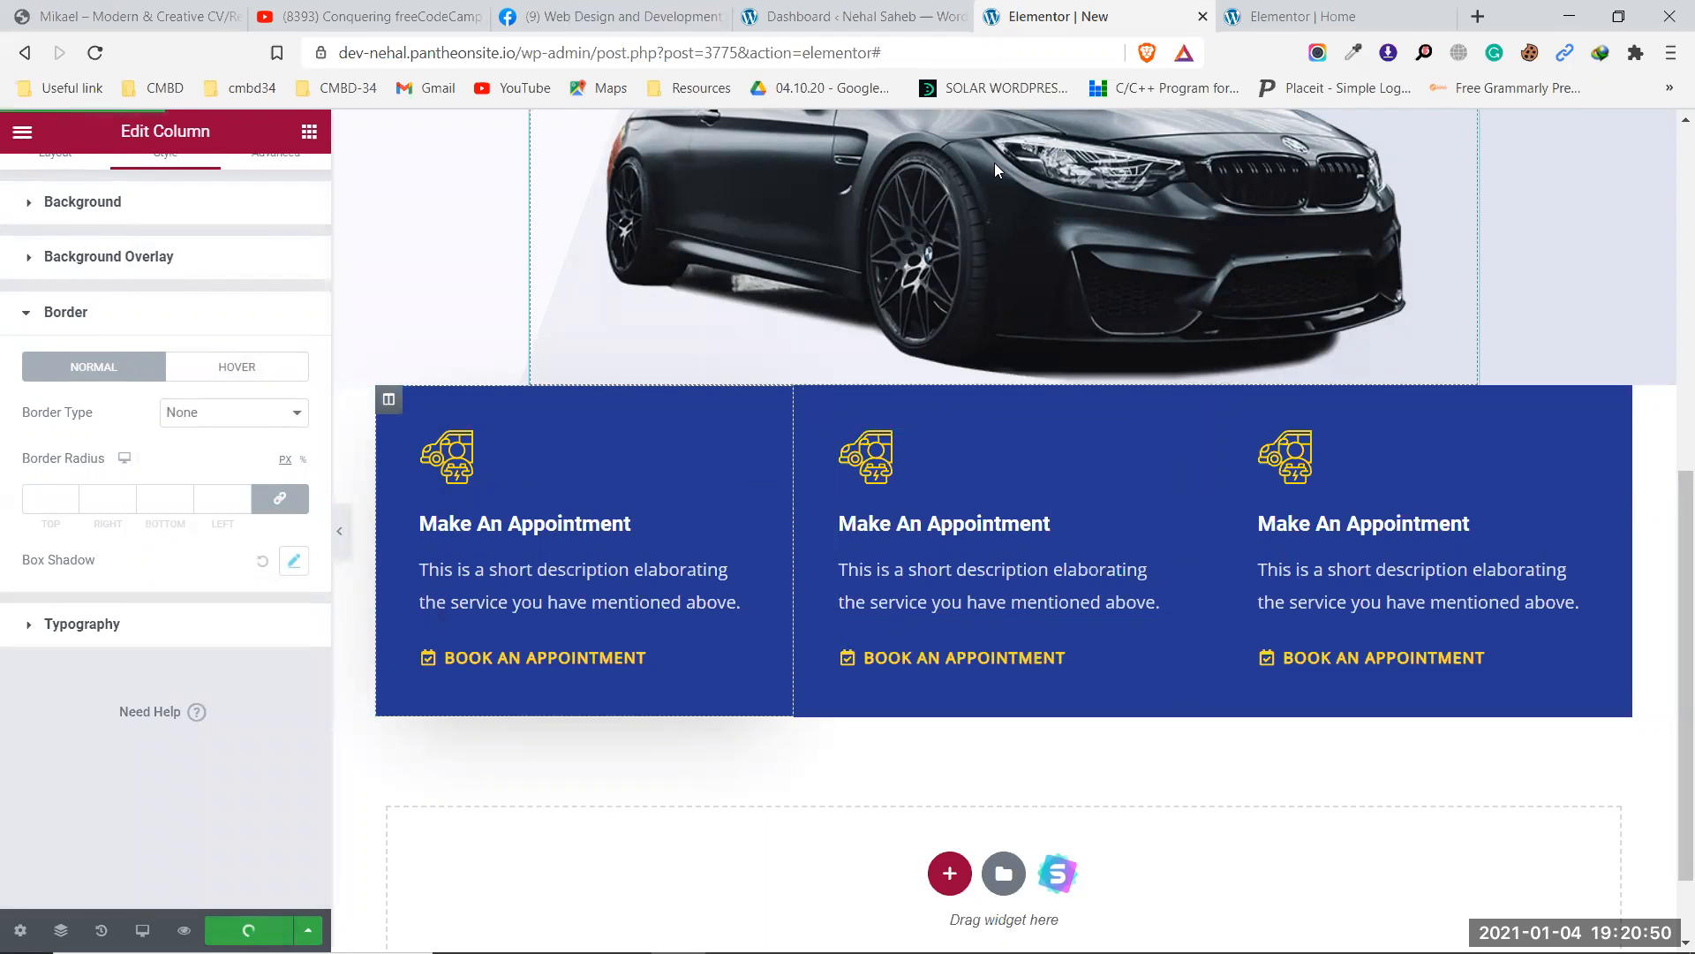
On the Home page, examine the Working Hours column's box shadow color, offsets, blur and spread.
{"action": "left_click", "coordinate": [1298, 16]}
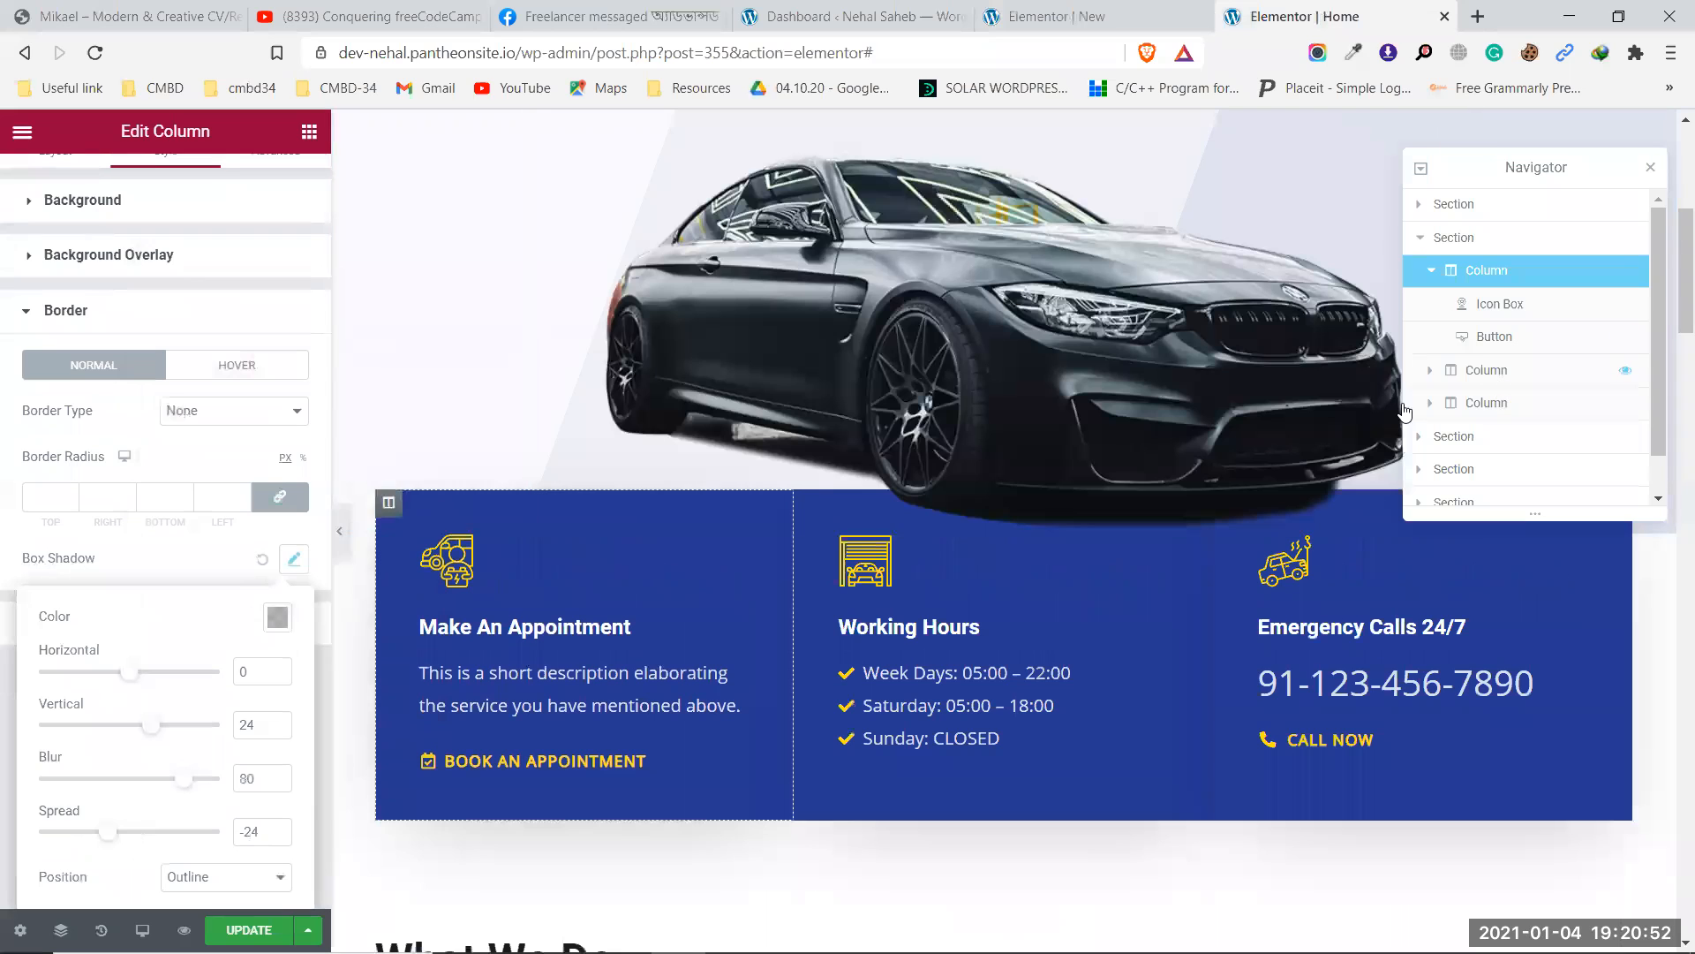
{"action": "left_click", "coordinate": [1512, 370]}
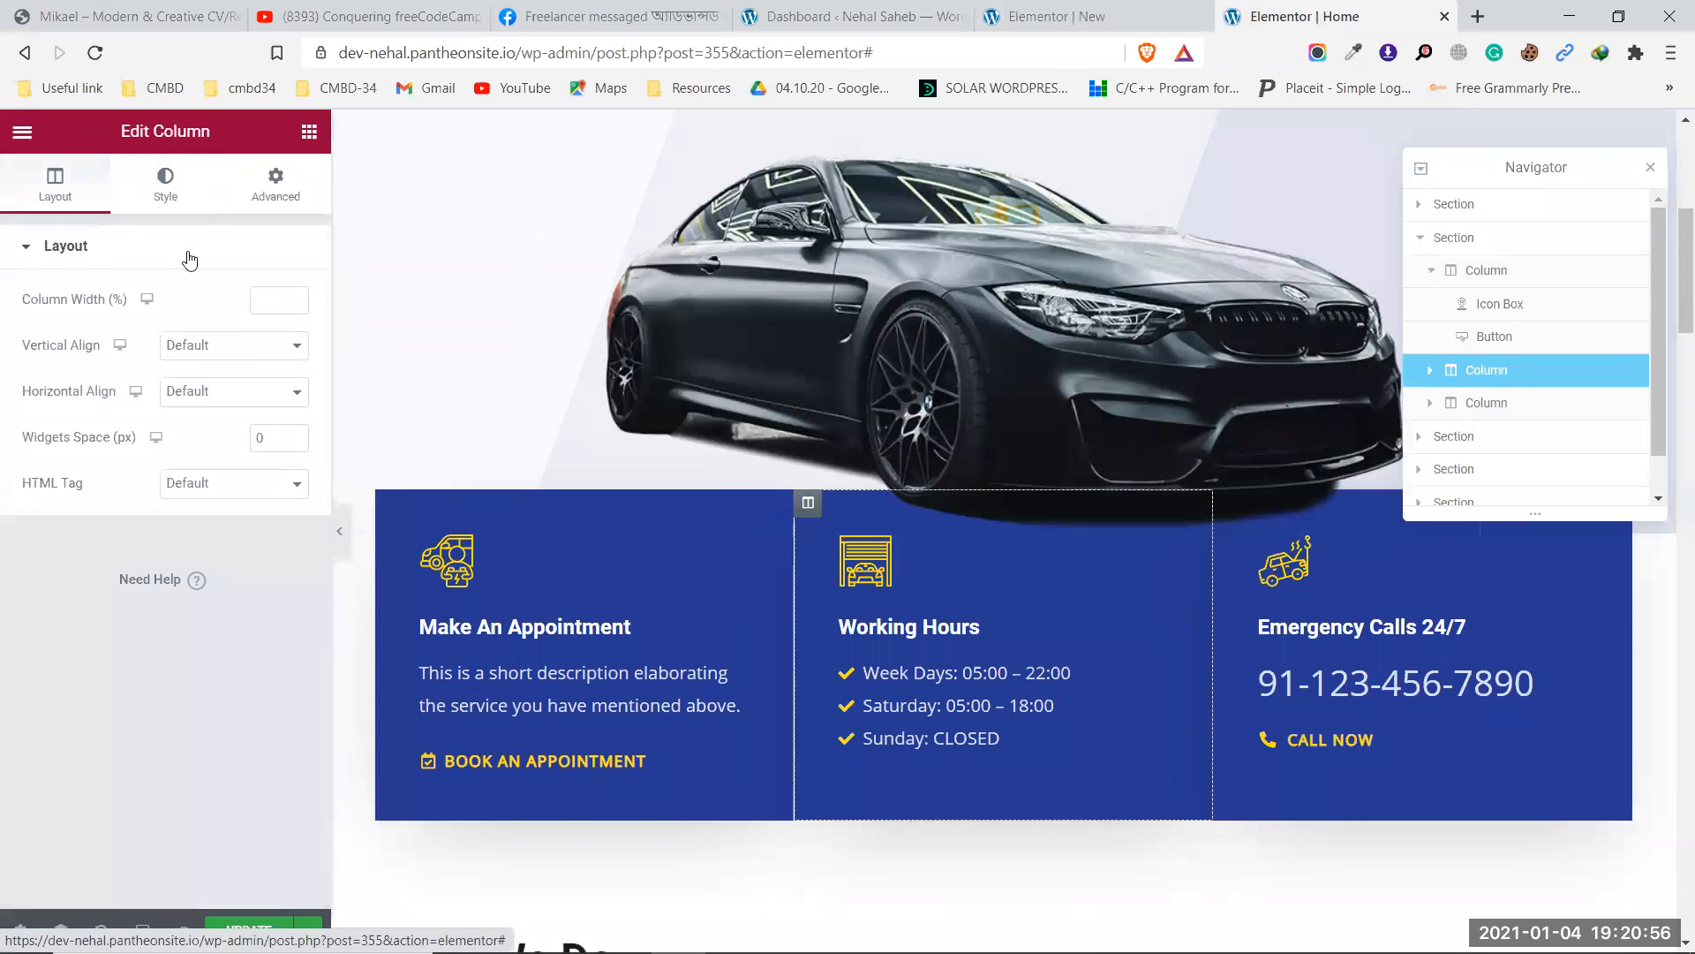
{"action": "left_click", "coordinate": [181, 184]}
{"action": "left_click", "coordinate": [162, 697]}
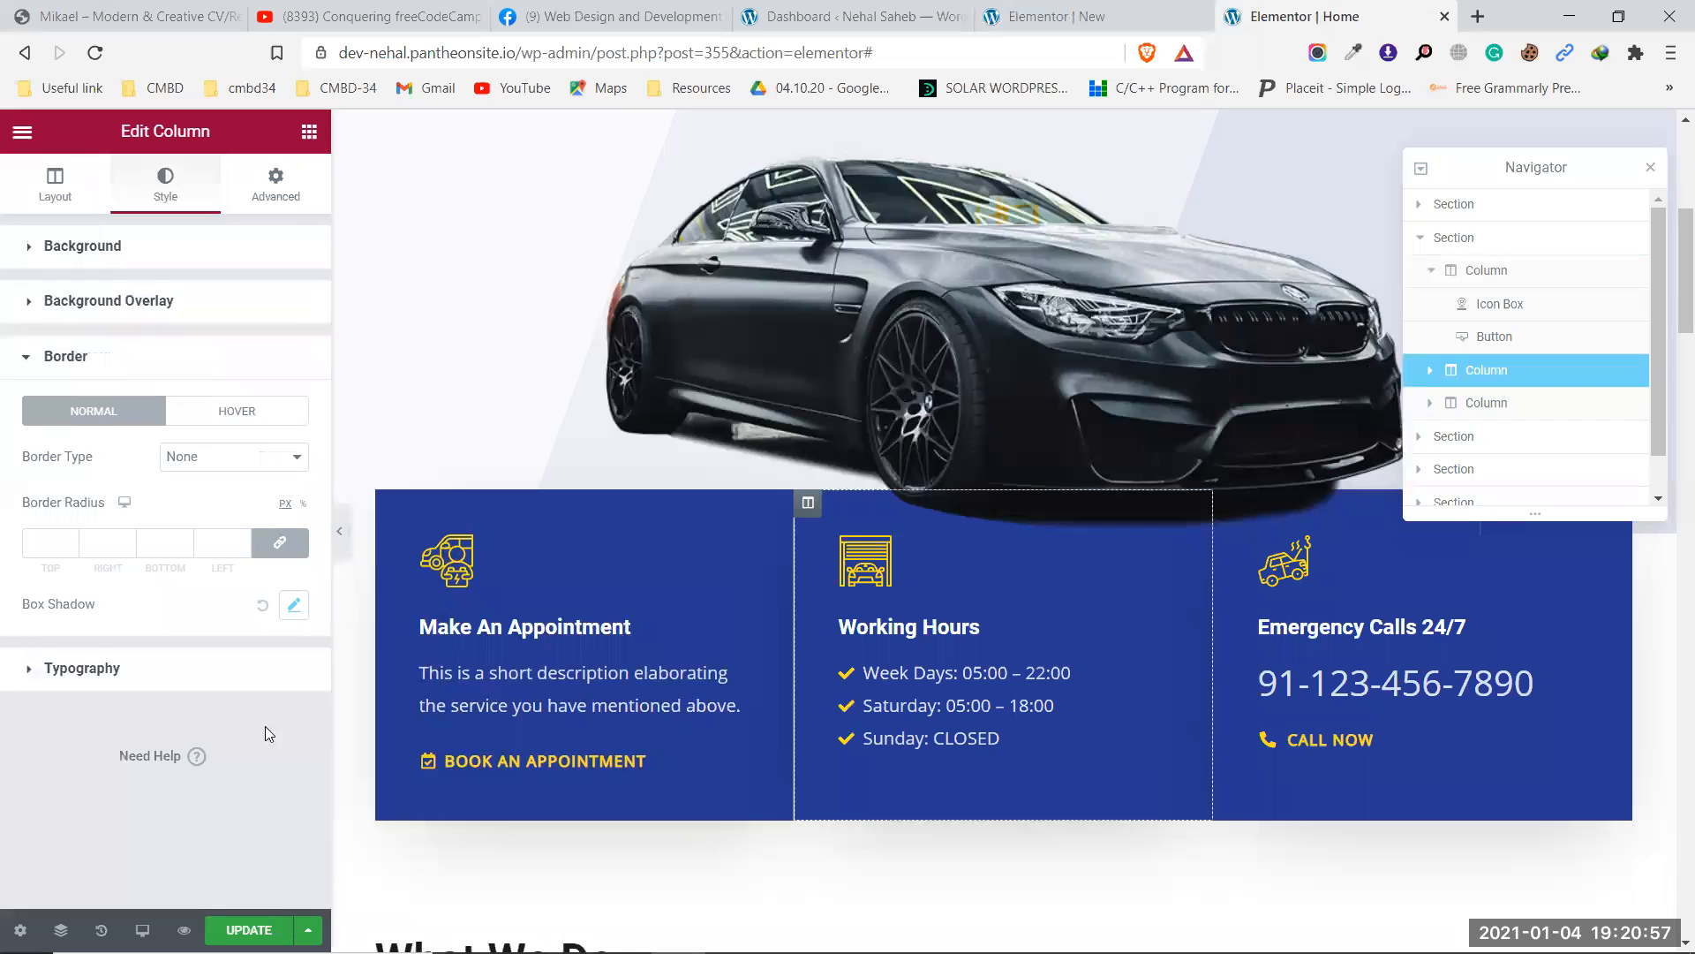
{"action": "left_click", "coordinate": [294, 604]}
{"action": "left_click", "coordinate": [278, 664]}
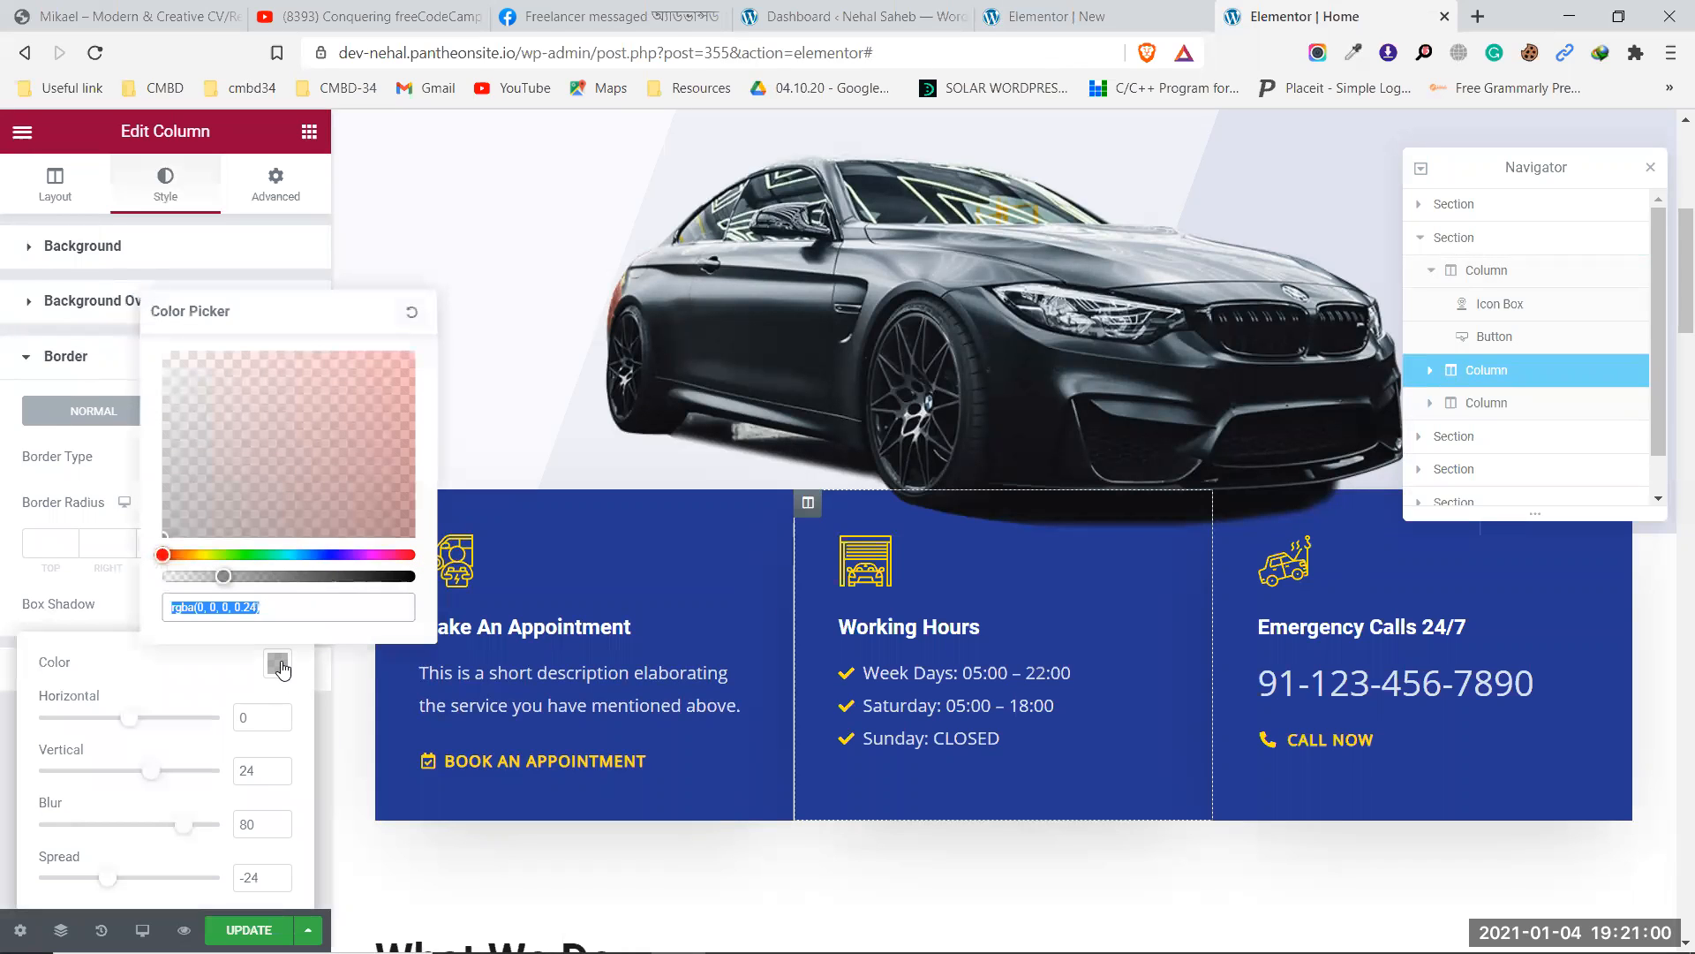
{"action": "left_click", "coordinate": [279, 665]}
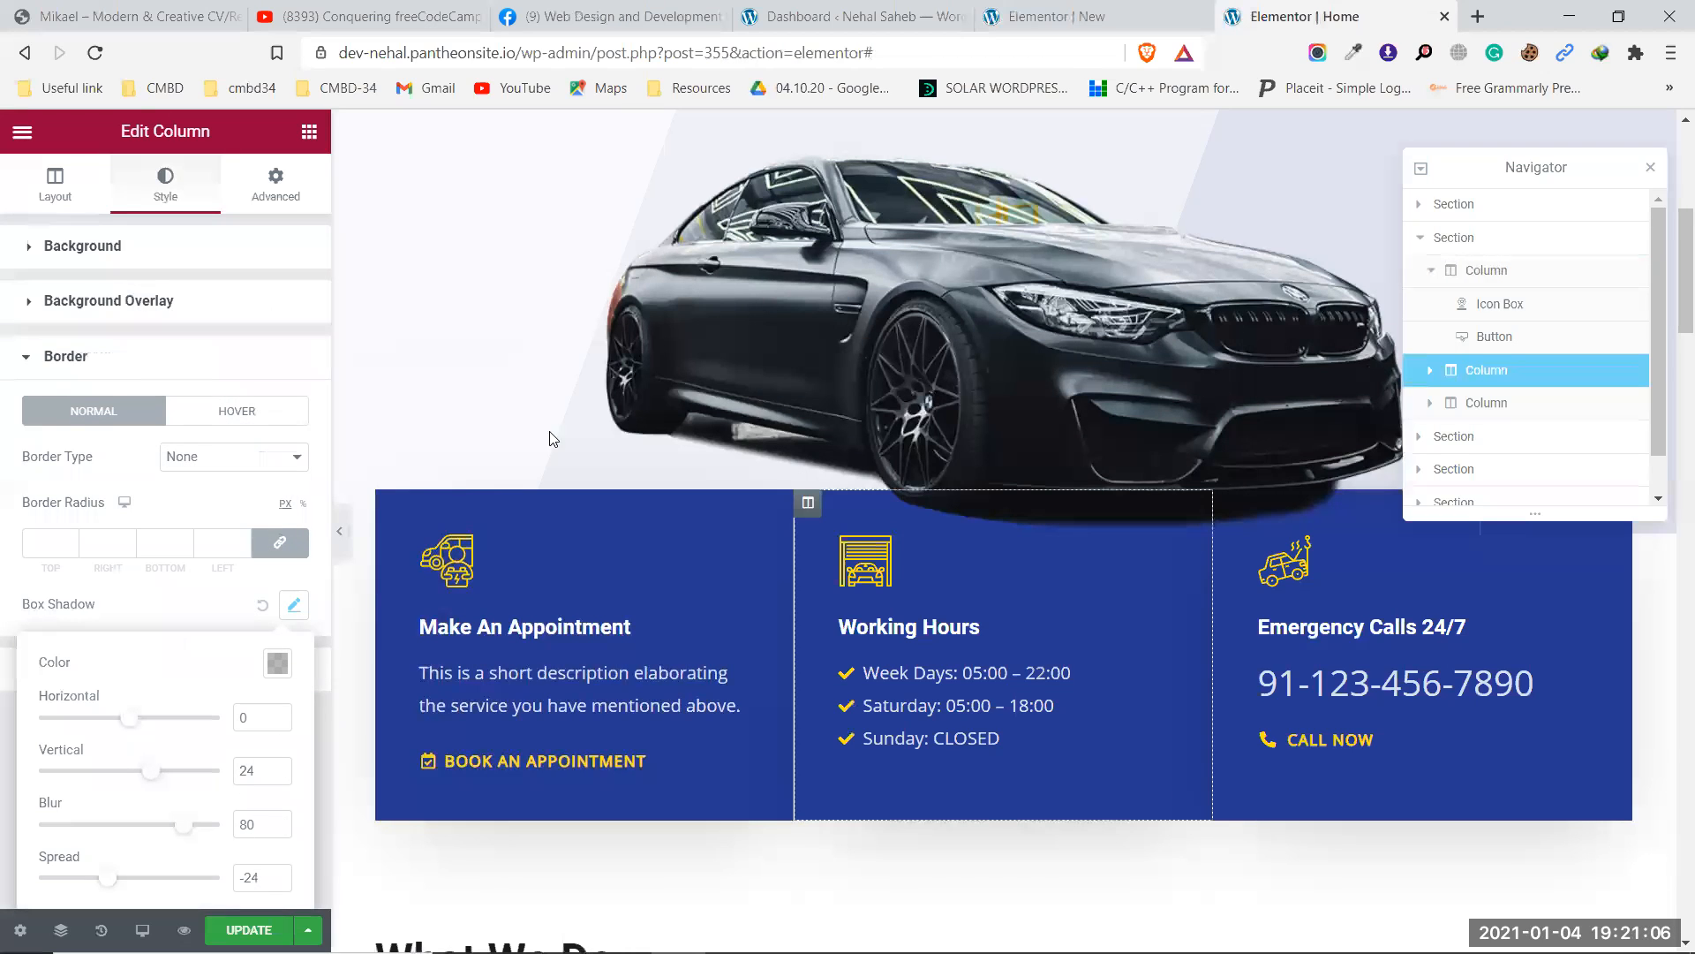
Return to the New page and copy the first blue column.
{"action": "left_click", "coordinate": [1025, 11]}
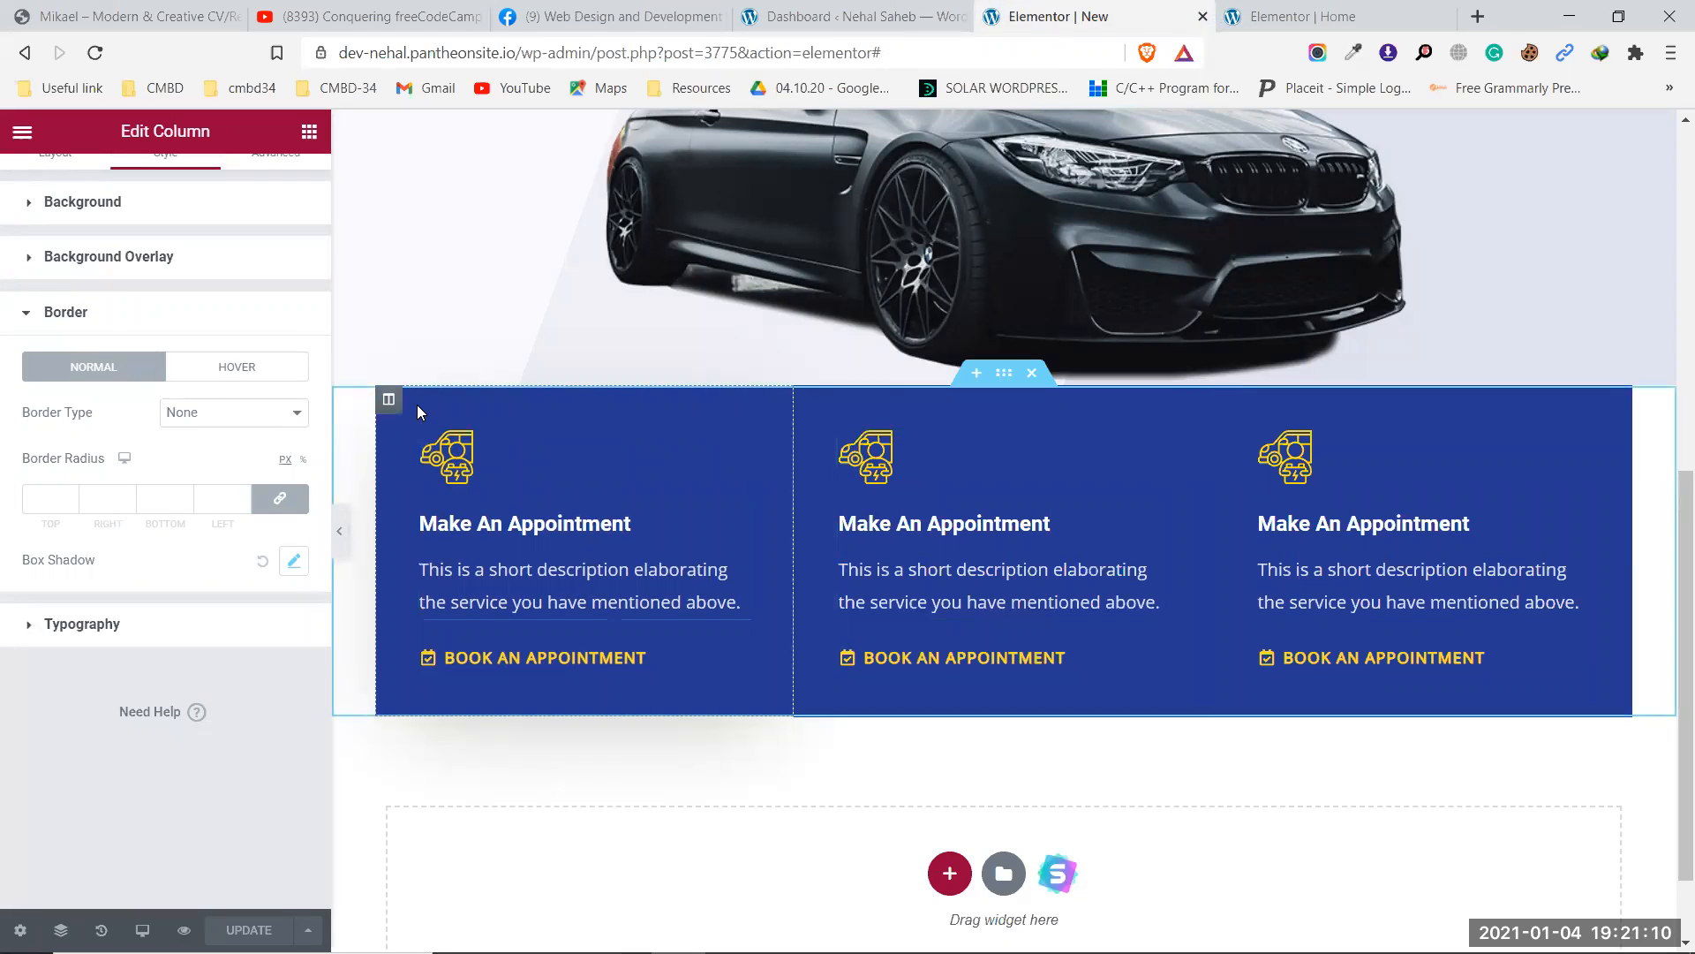
{"action": "right_click", "coordinate": [388, 401]}
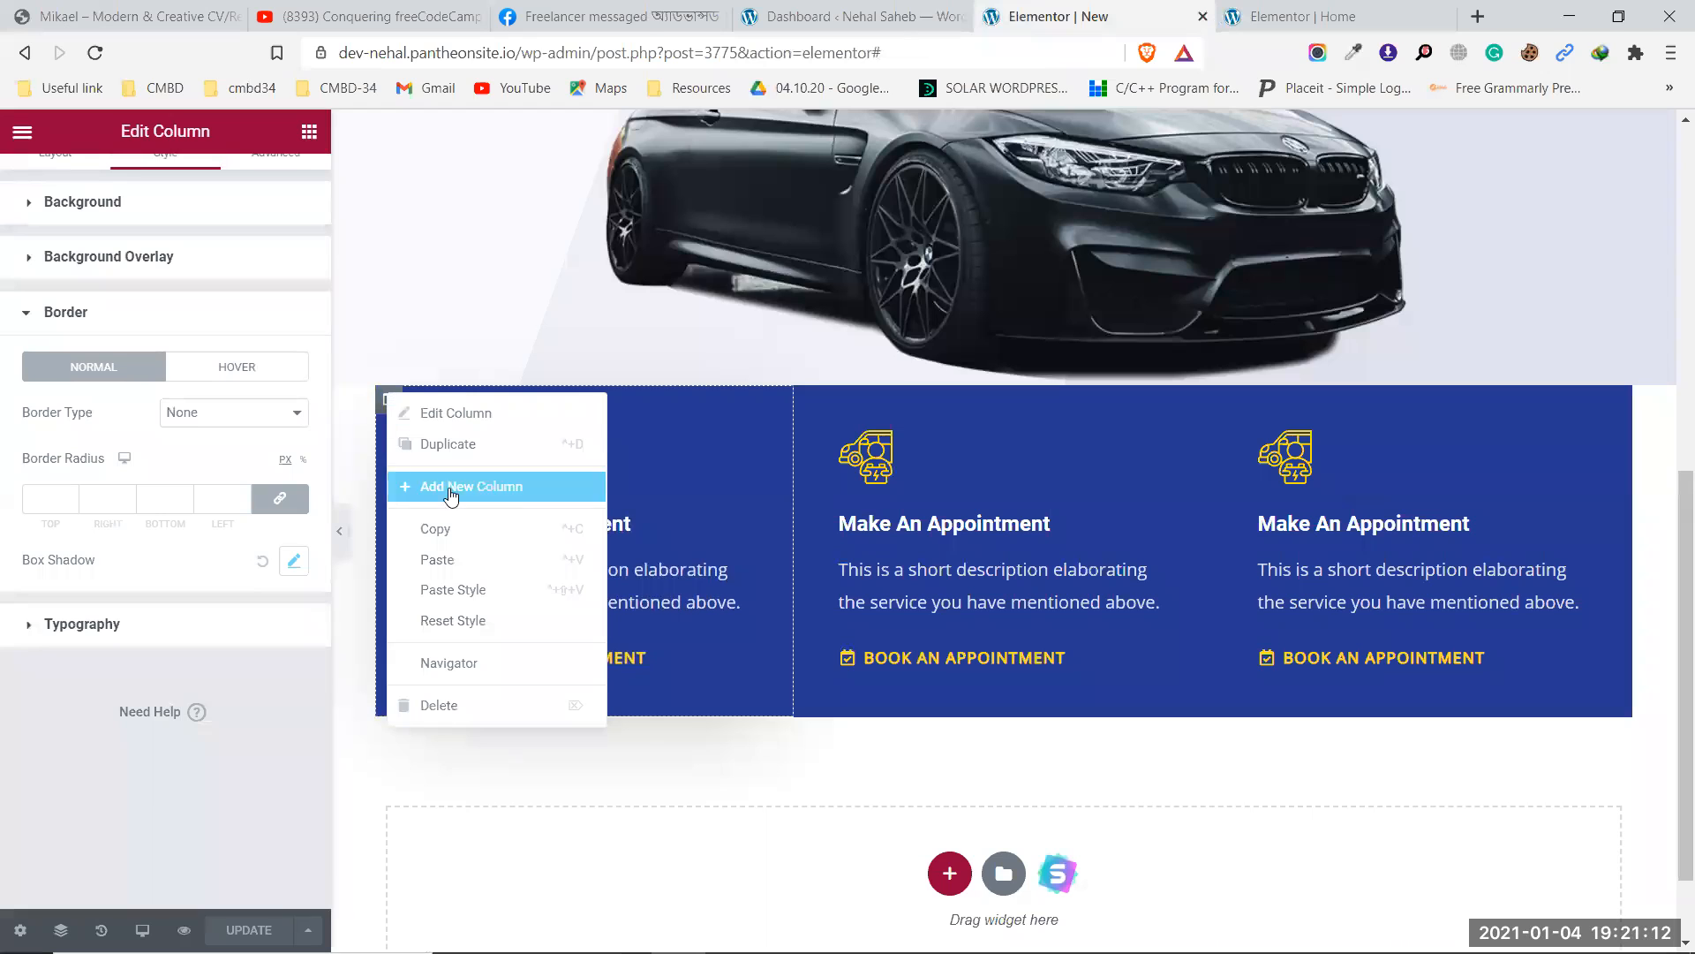
{"action": "left_click", "coordinate": [453, 532]}
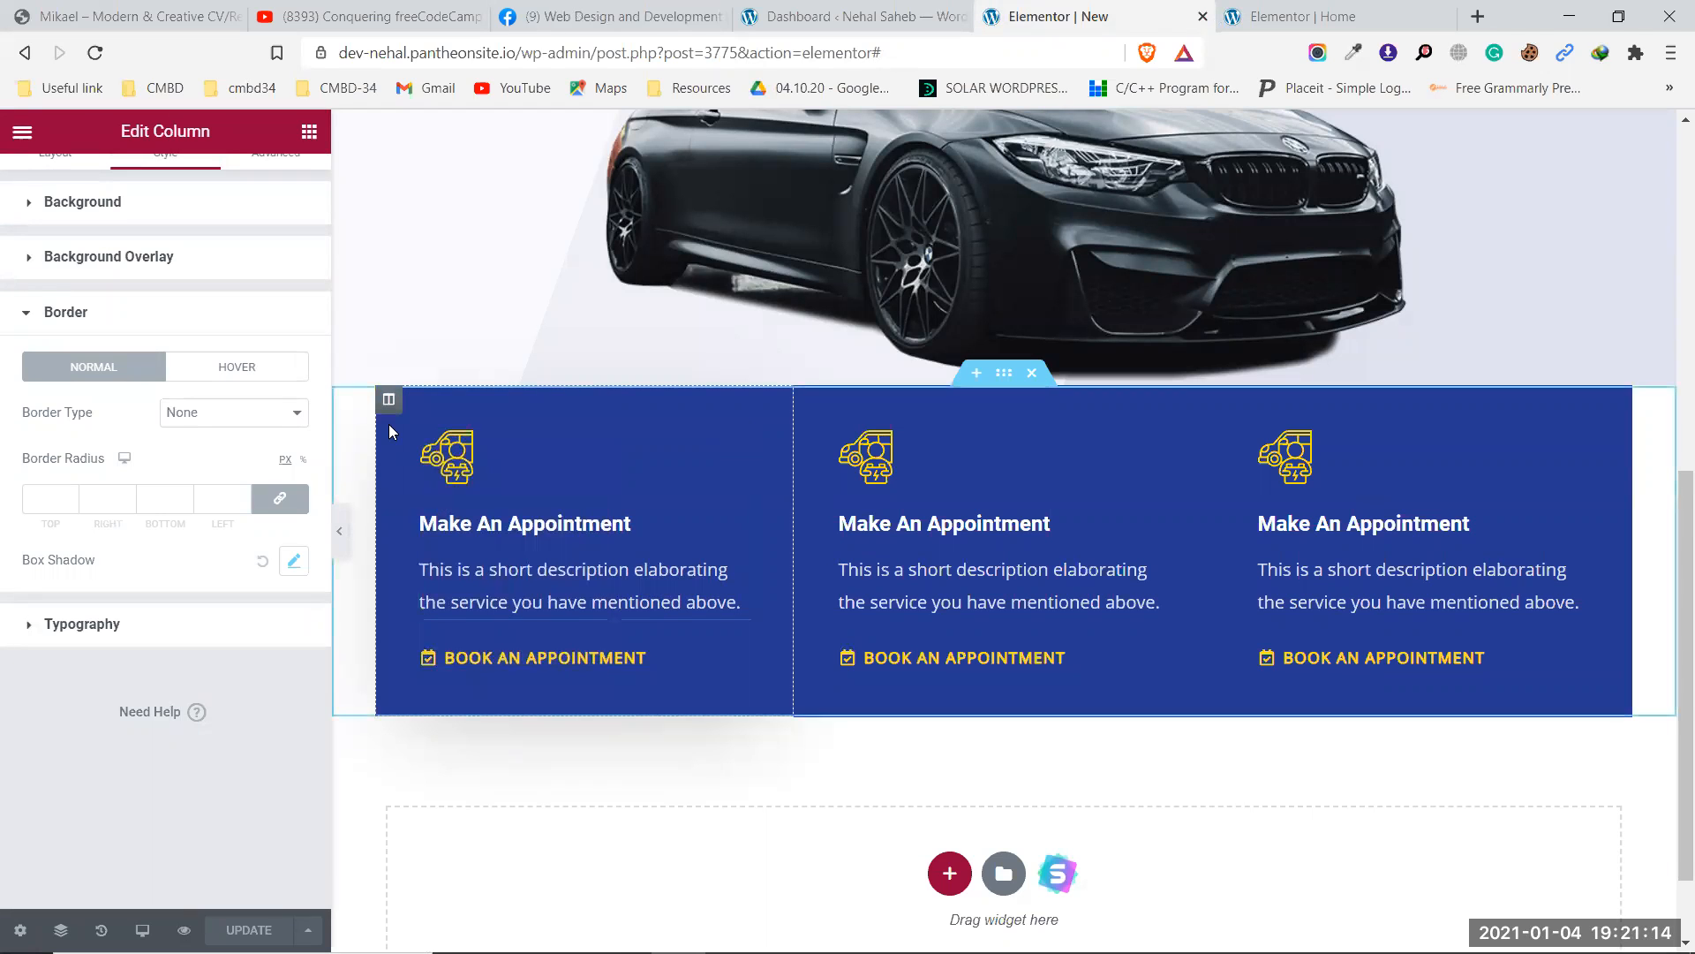
{"action": "right_click", "coordinate": [389, 402]}
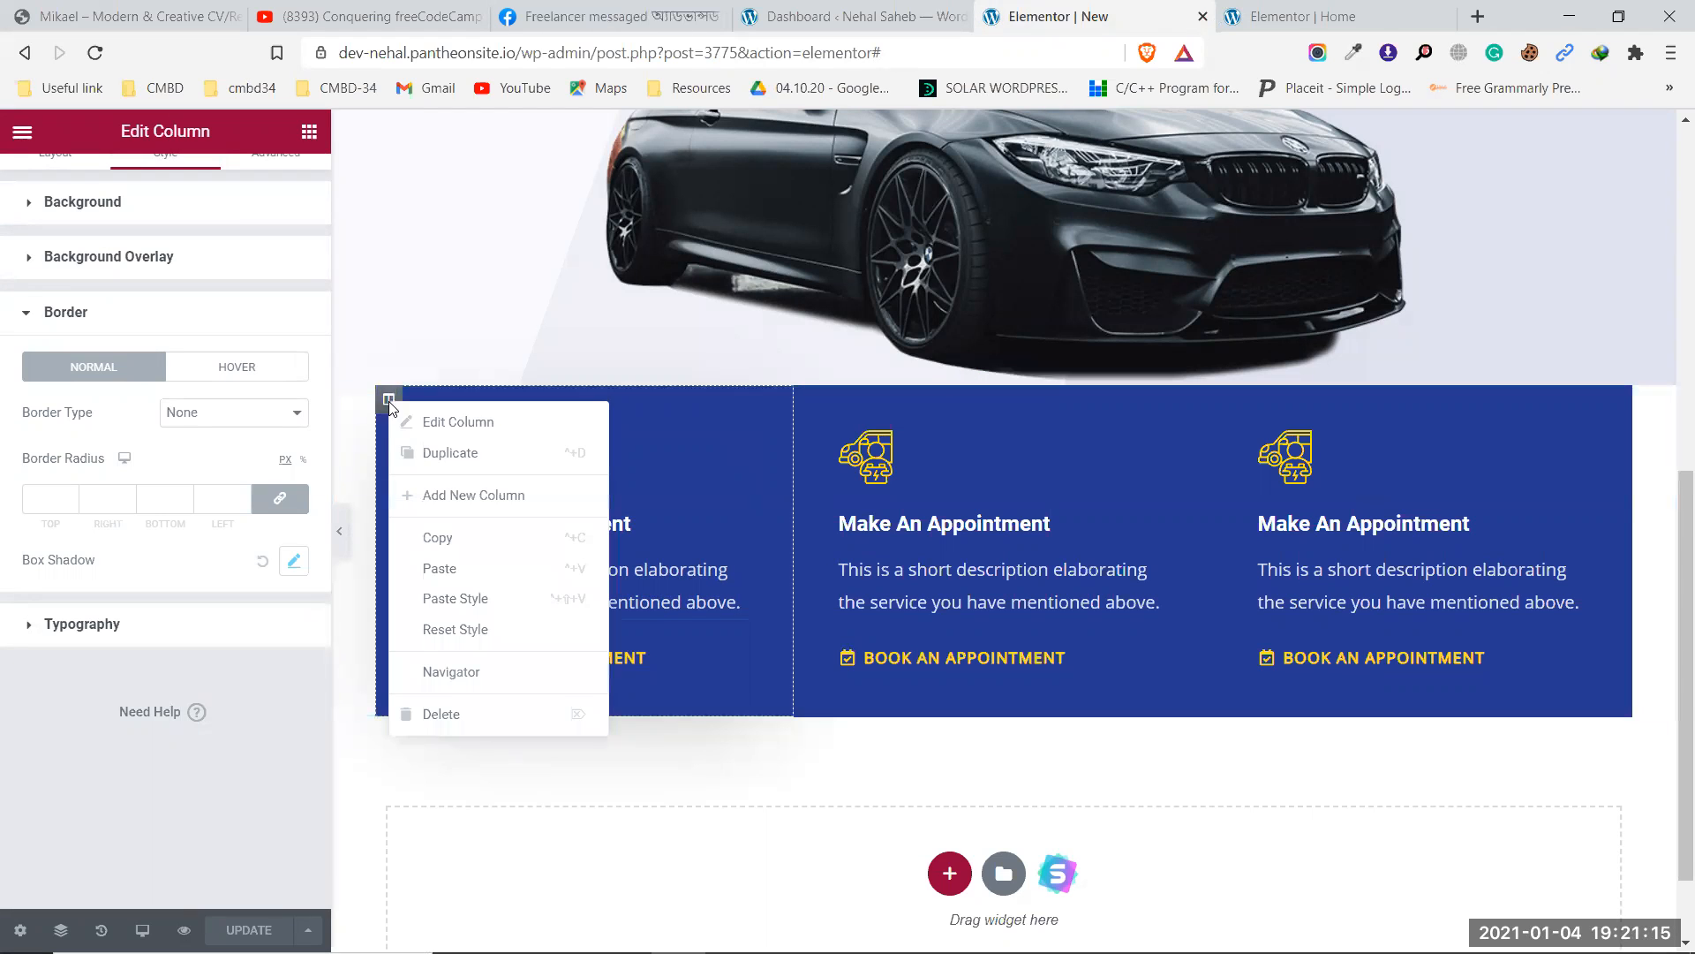
{"action": "left_click", "coordinate": [463, 535]}
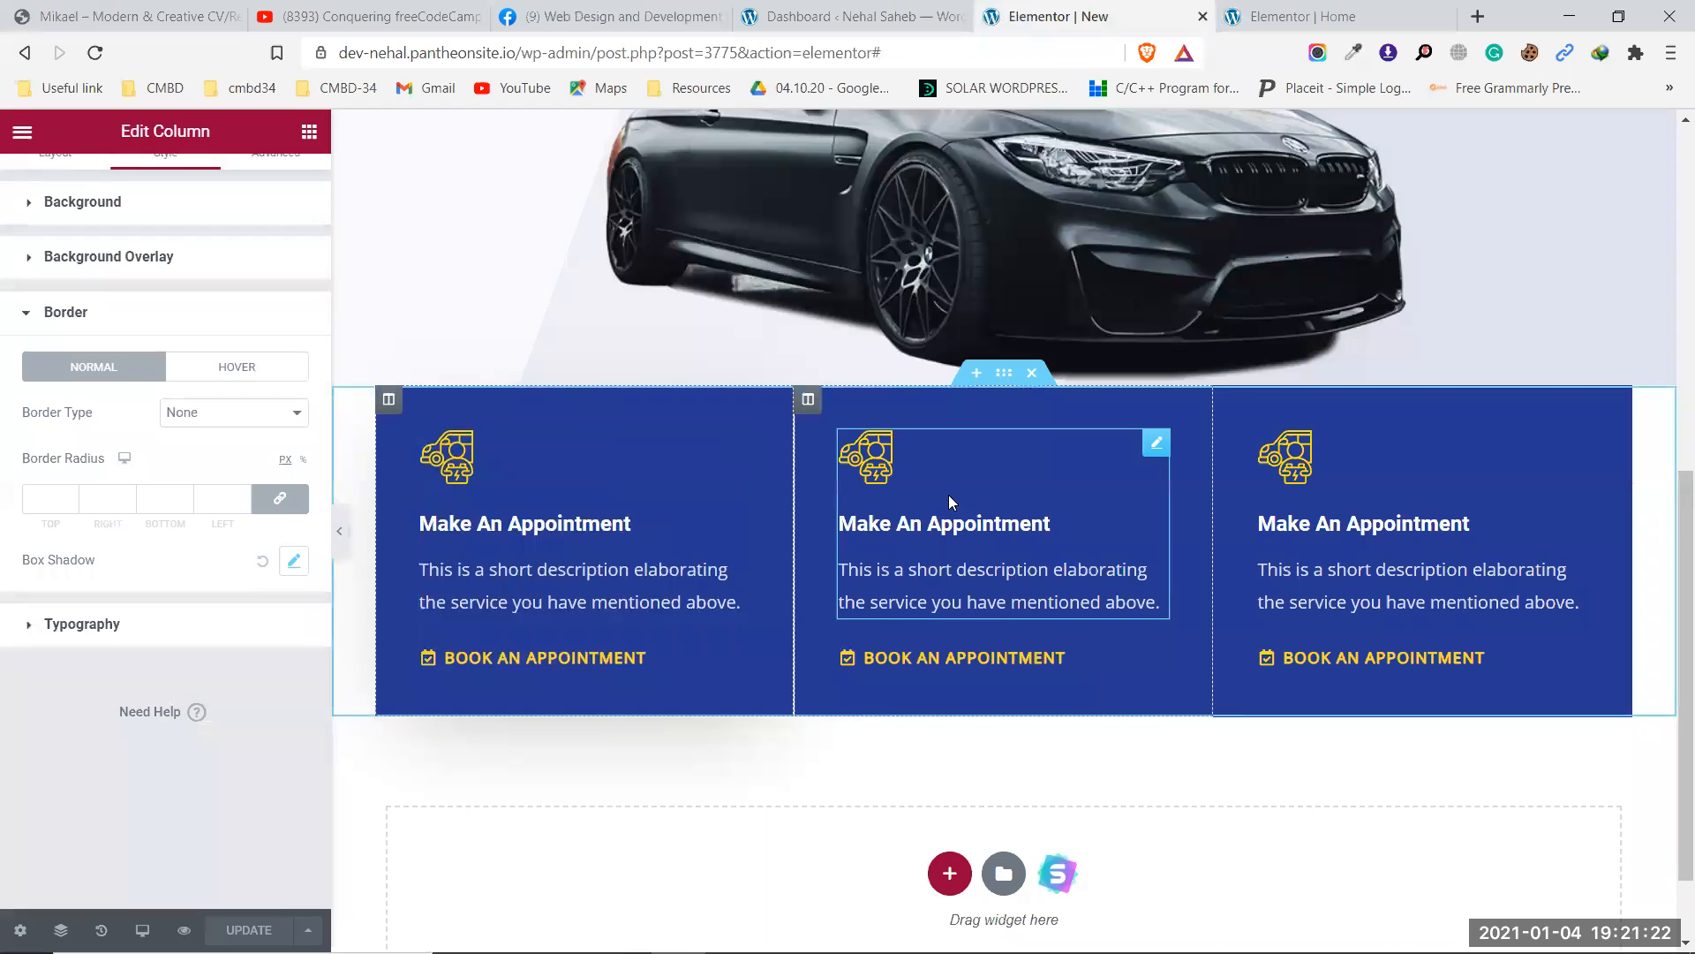
Try to paste the copied column at the middle blue column, and undo the paste.
{"action": "right_click", "coordinate": [806, 402]}
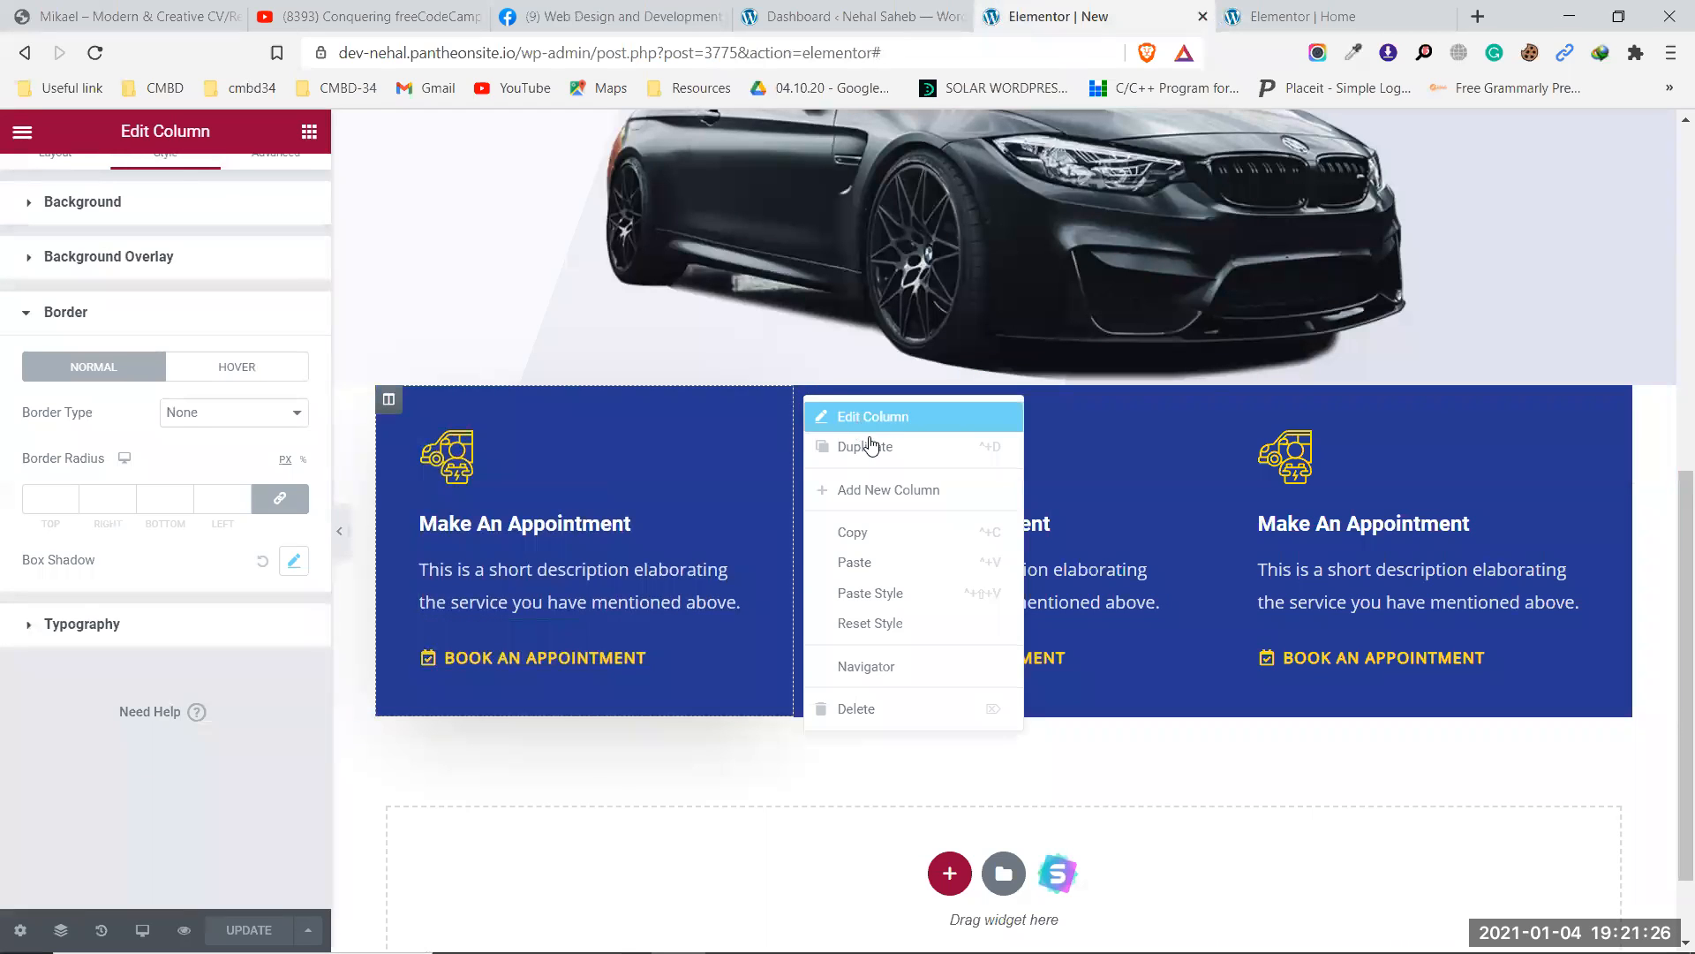
{"action": "left_click", "coordinate": [861, 564]}
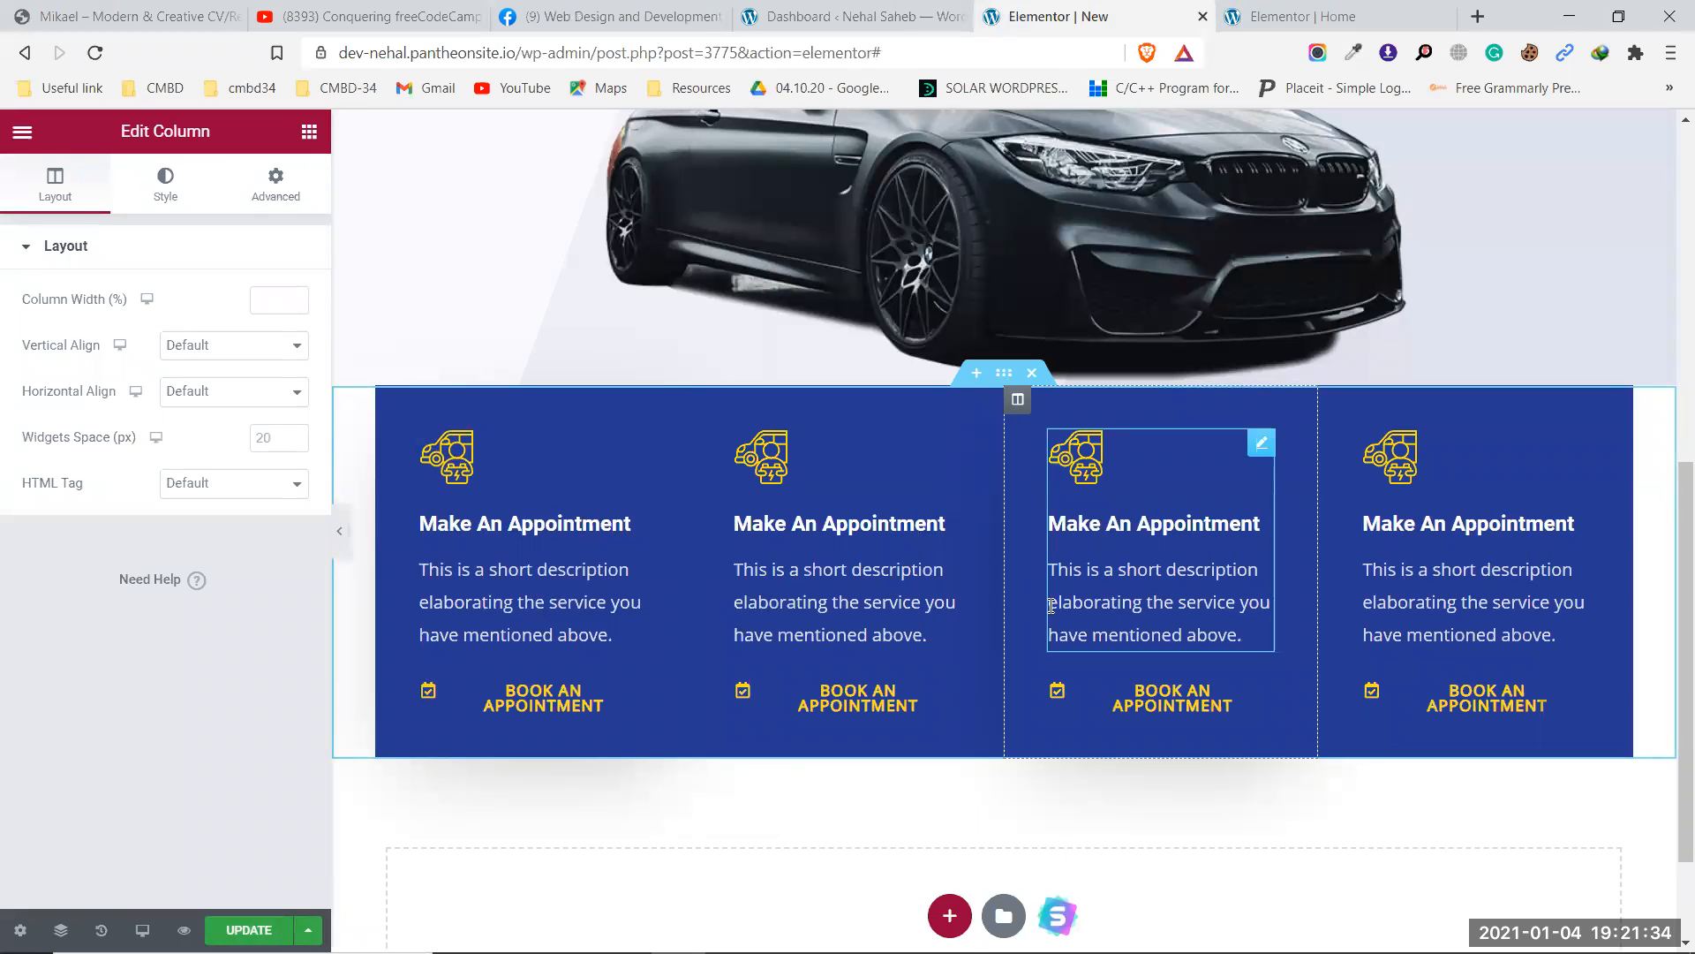
{"action": "key", "text": "ctrl+z"}
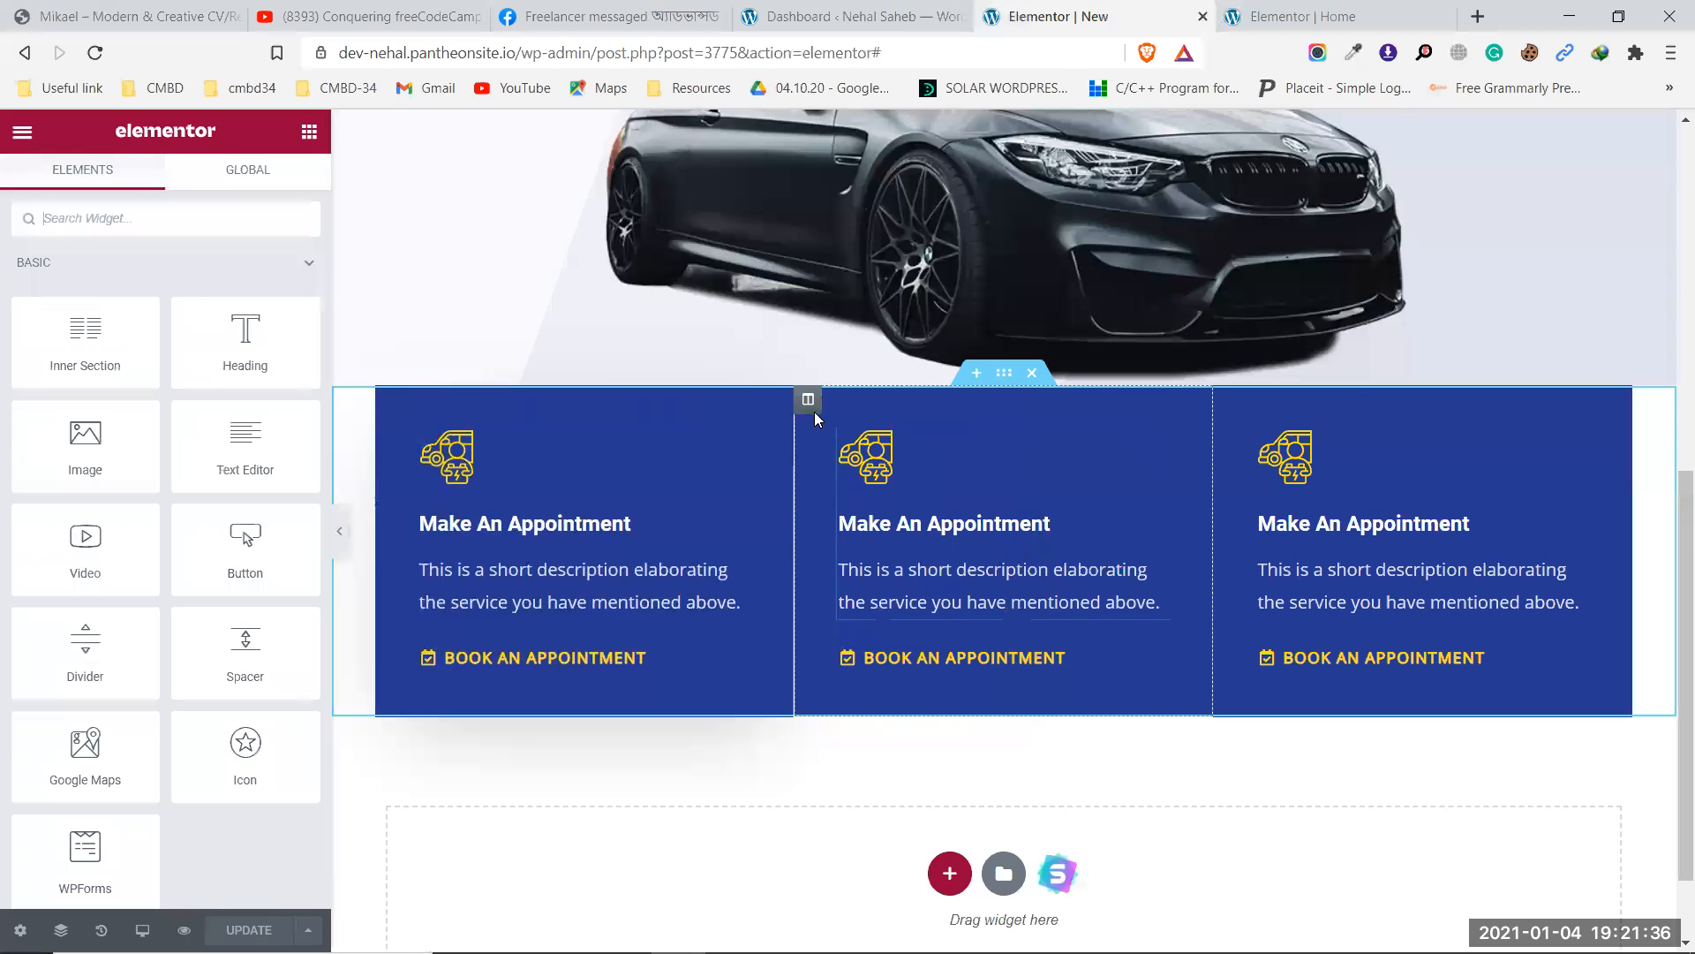
Paste only the copied column's style onto the middle blue column and collapse the editor panel to preview the page.
{"action": "right_click", "coordinate": [809, 402]}
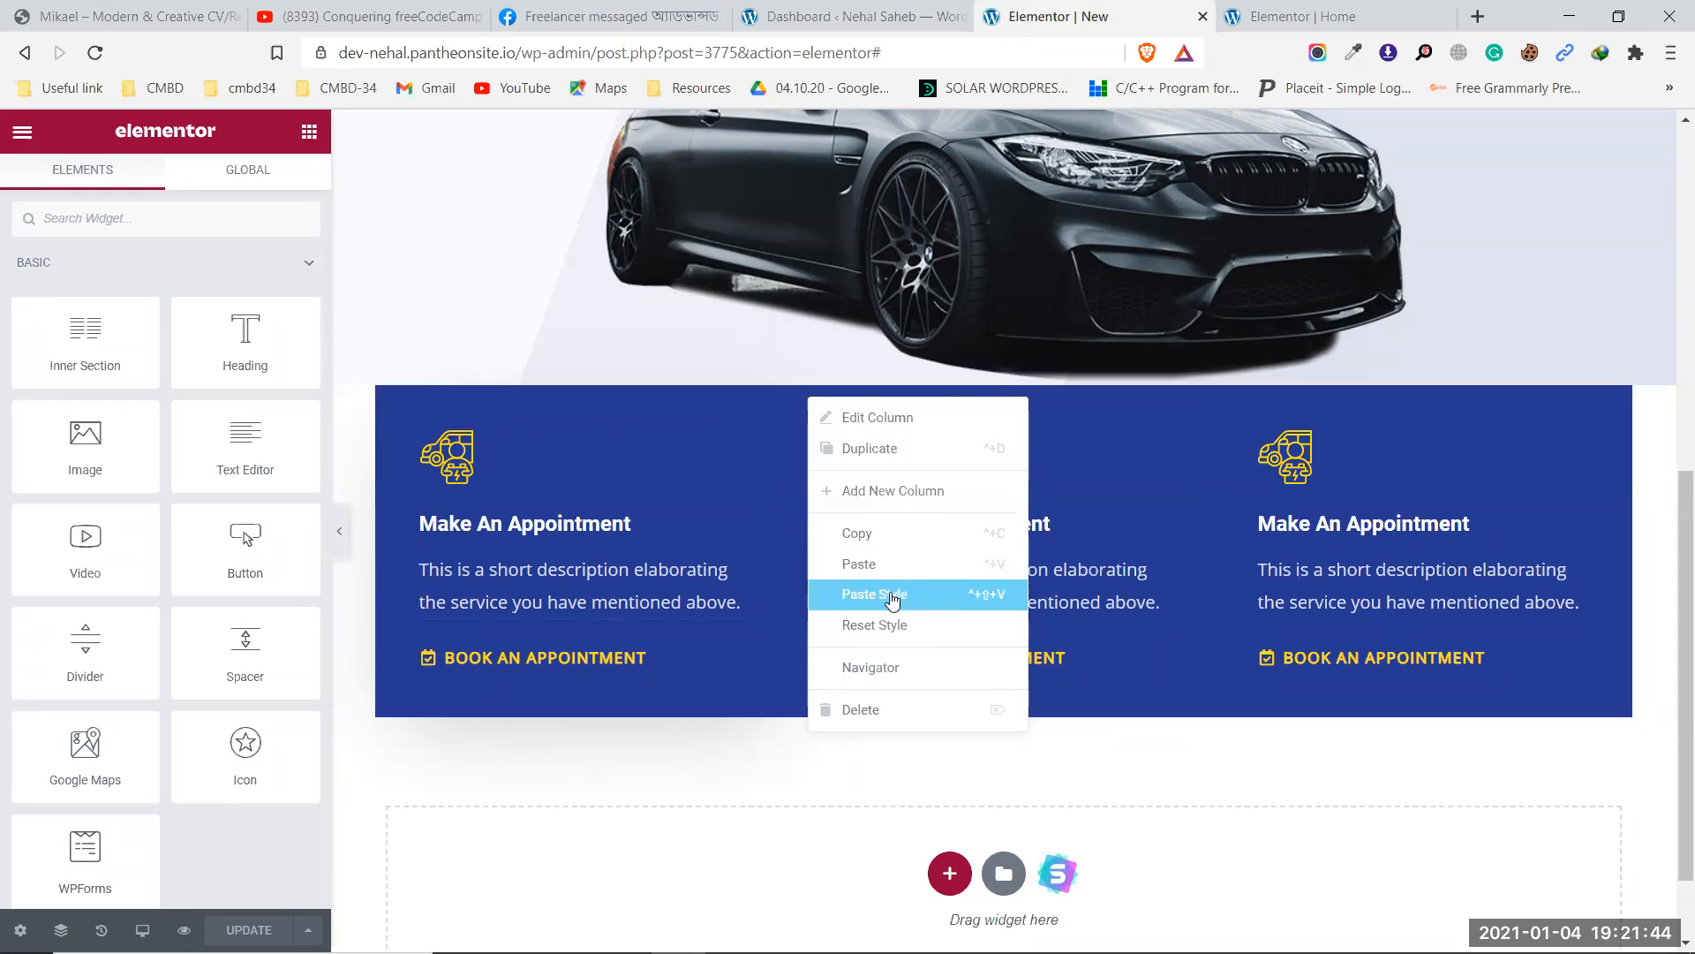
{"action": "left_click", "coordinate": [906, 591]}
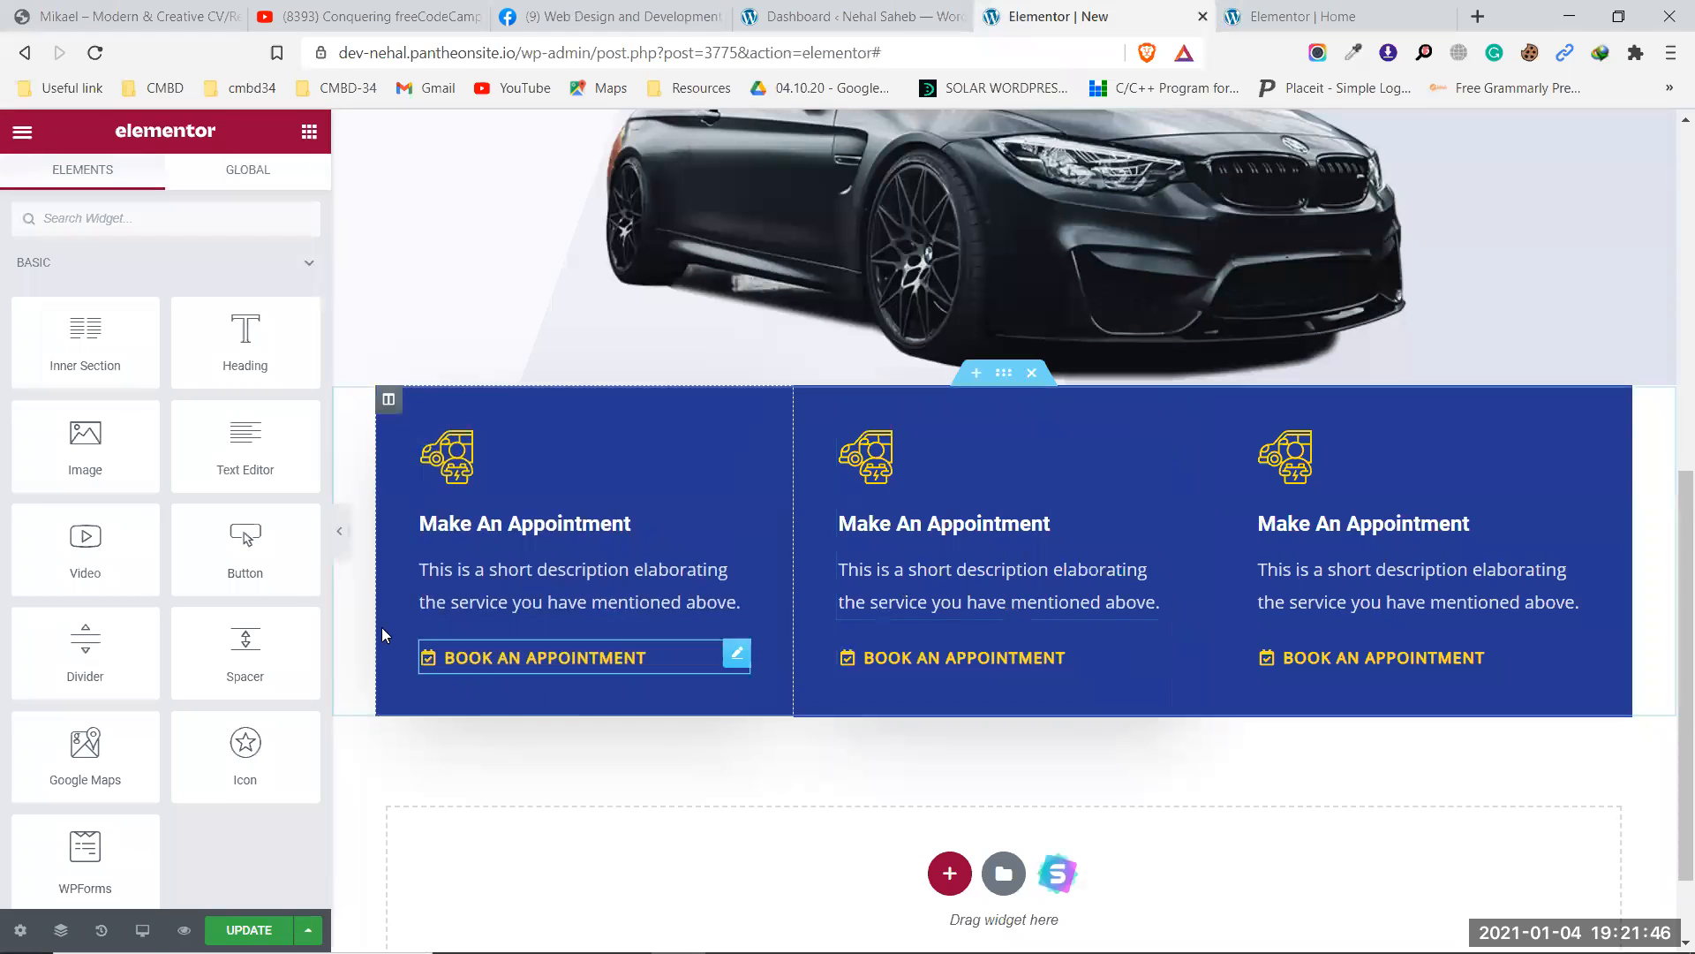
{"action": "left_click", "coordinate": [341, 533]}
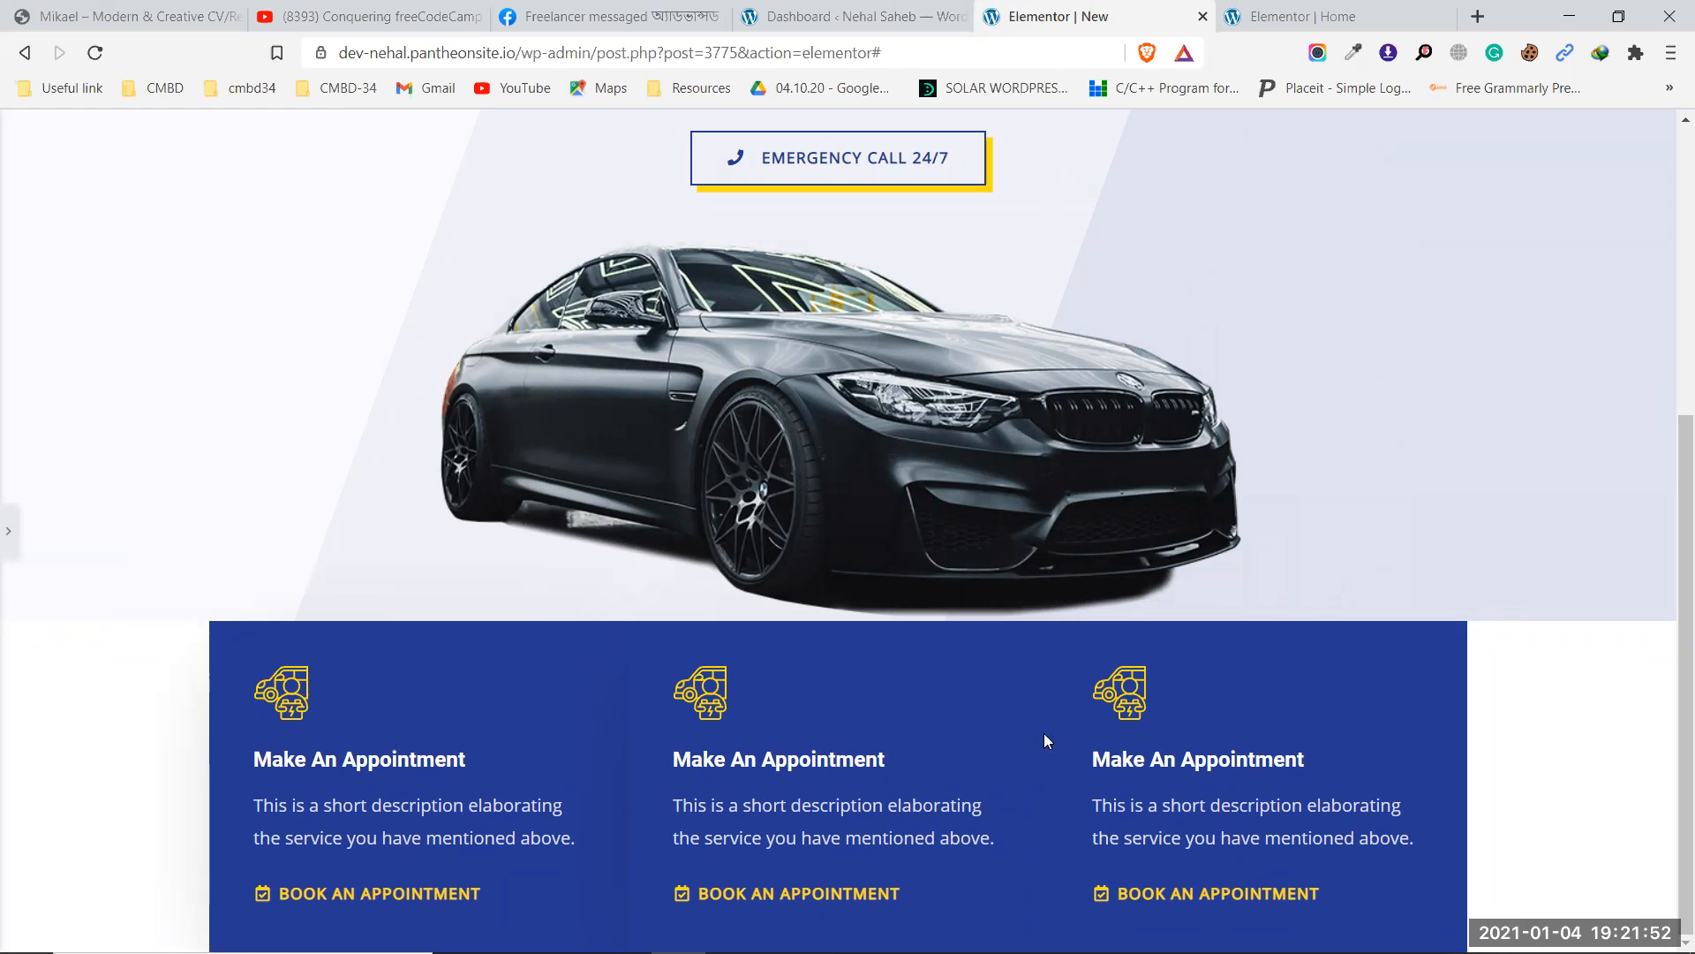
Examine the middle blue column's box shadow color, offsets, blur and spread on the New page.
{"action": "scroll", "coordinate": [11, 539], "scroll_direction": "down", "scroll_amount": 3}
{"action": "left_click", "coordinate": [11, 539]}
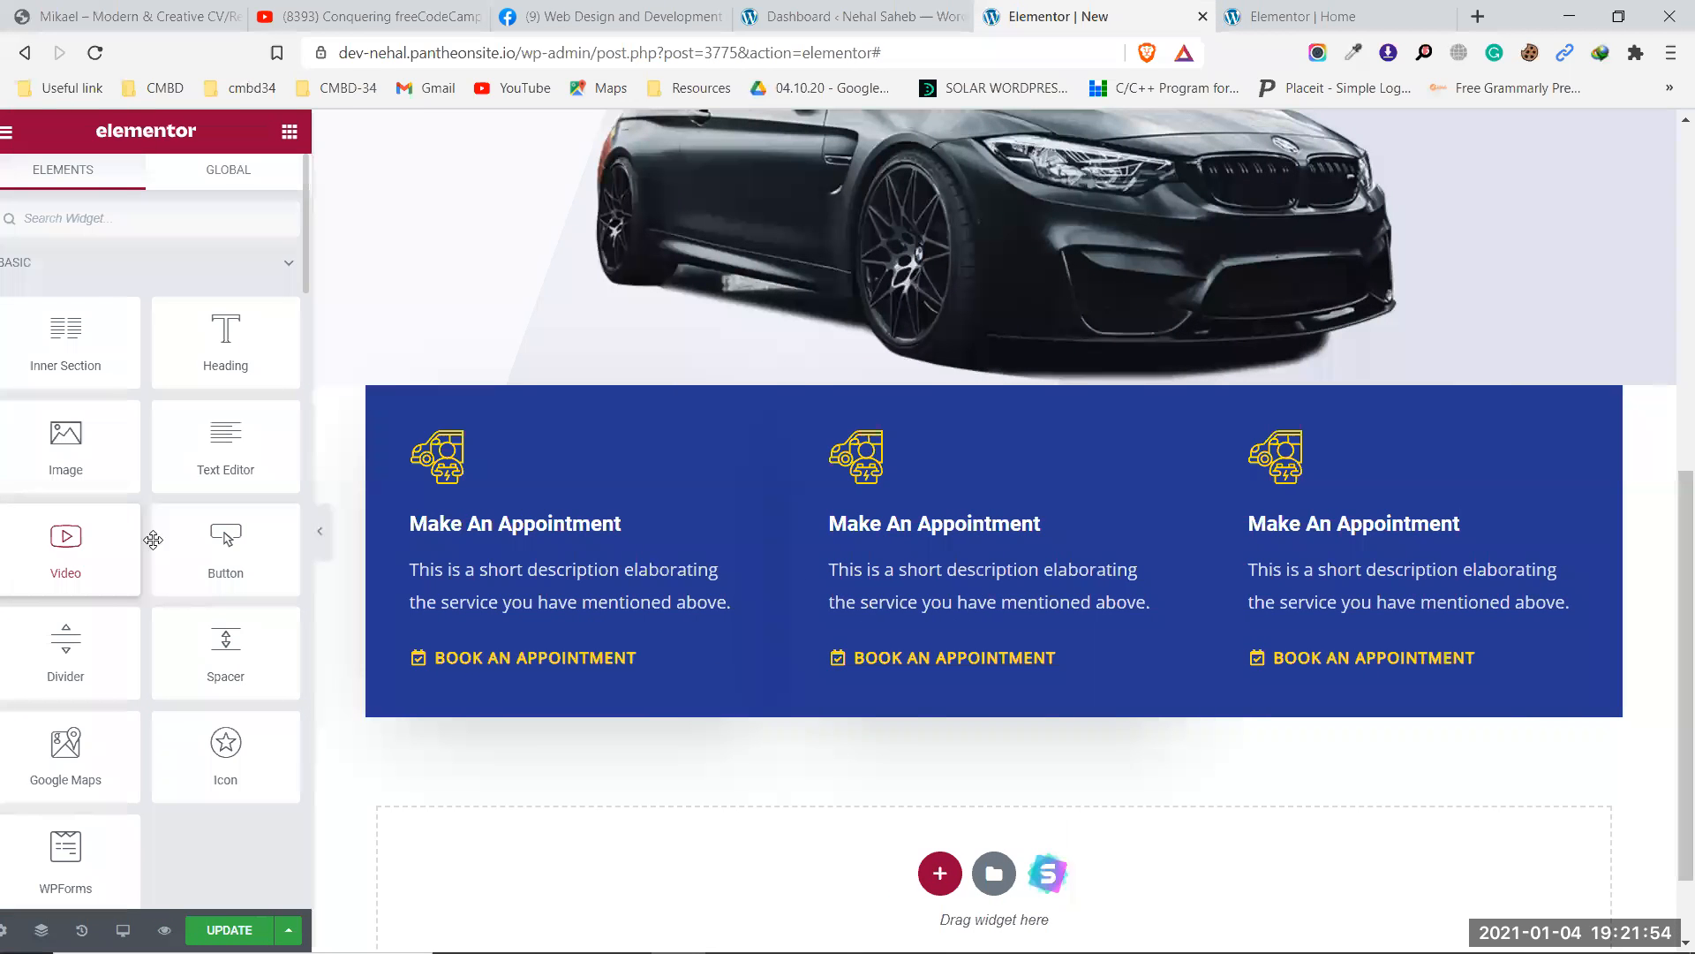
{"action": "left_click", "coordinate": [809, 400]}
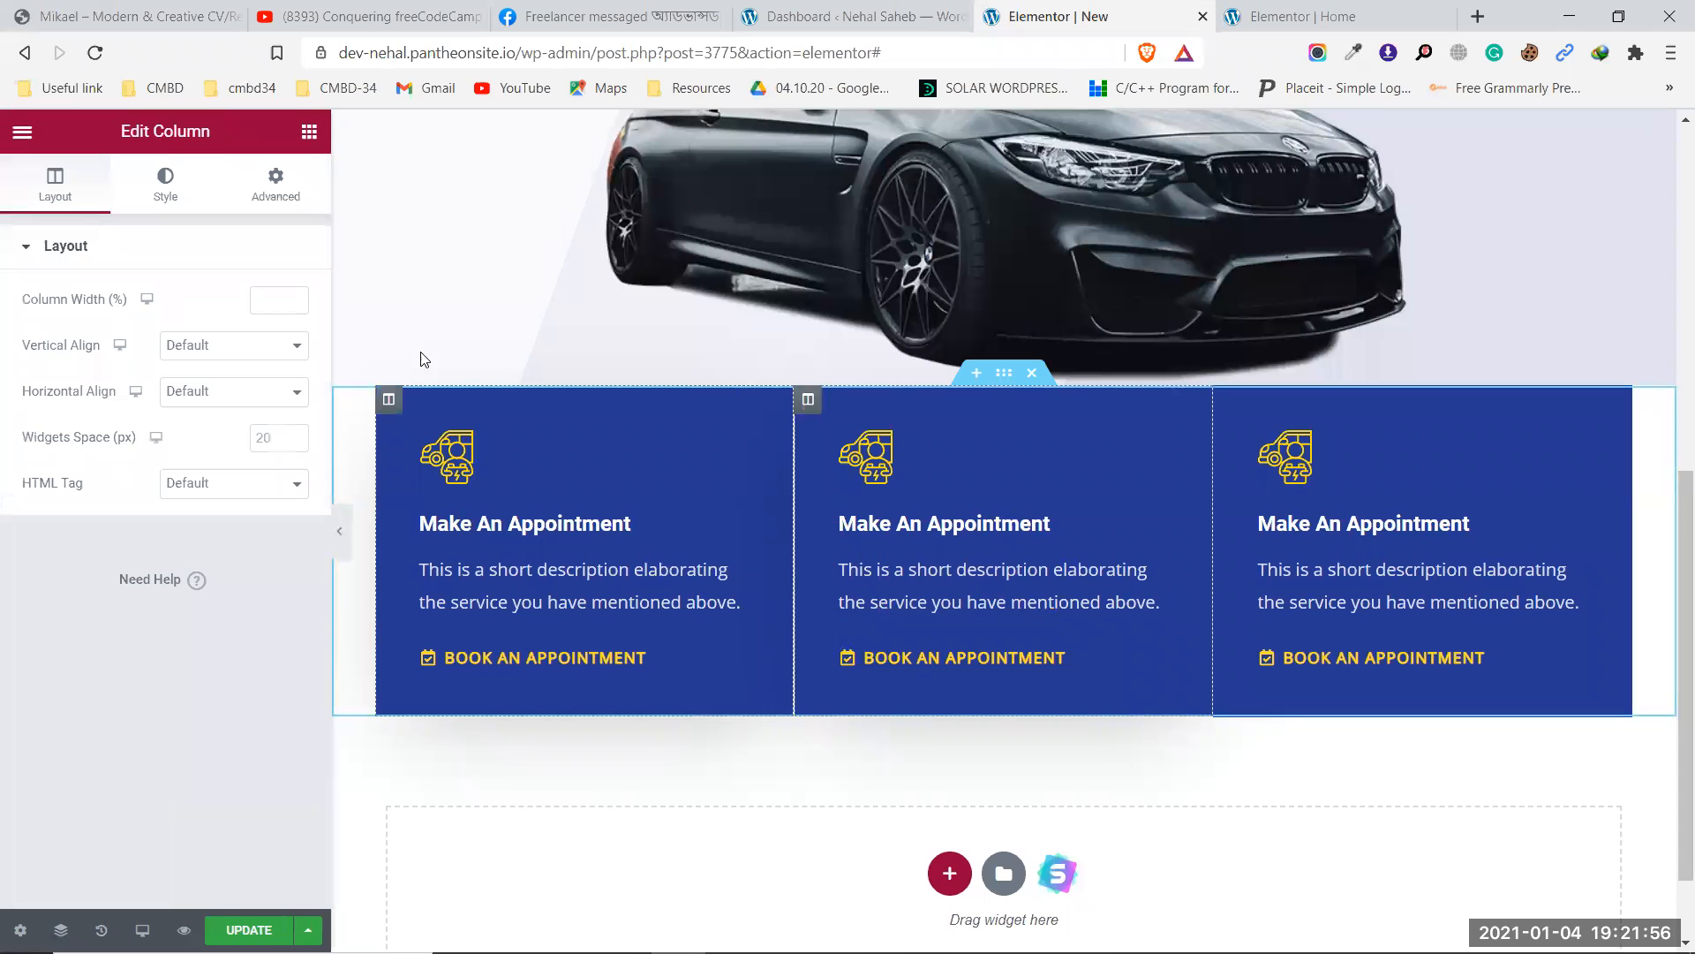
{"action": "left_click", "coordinate": [159, 183]}
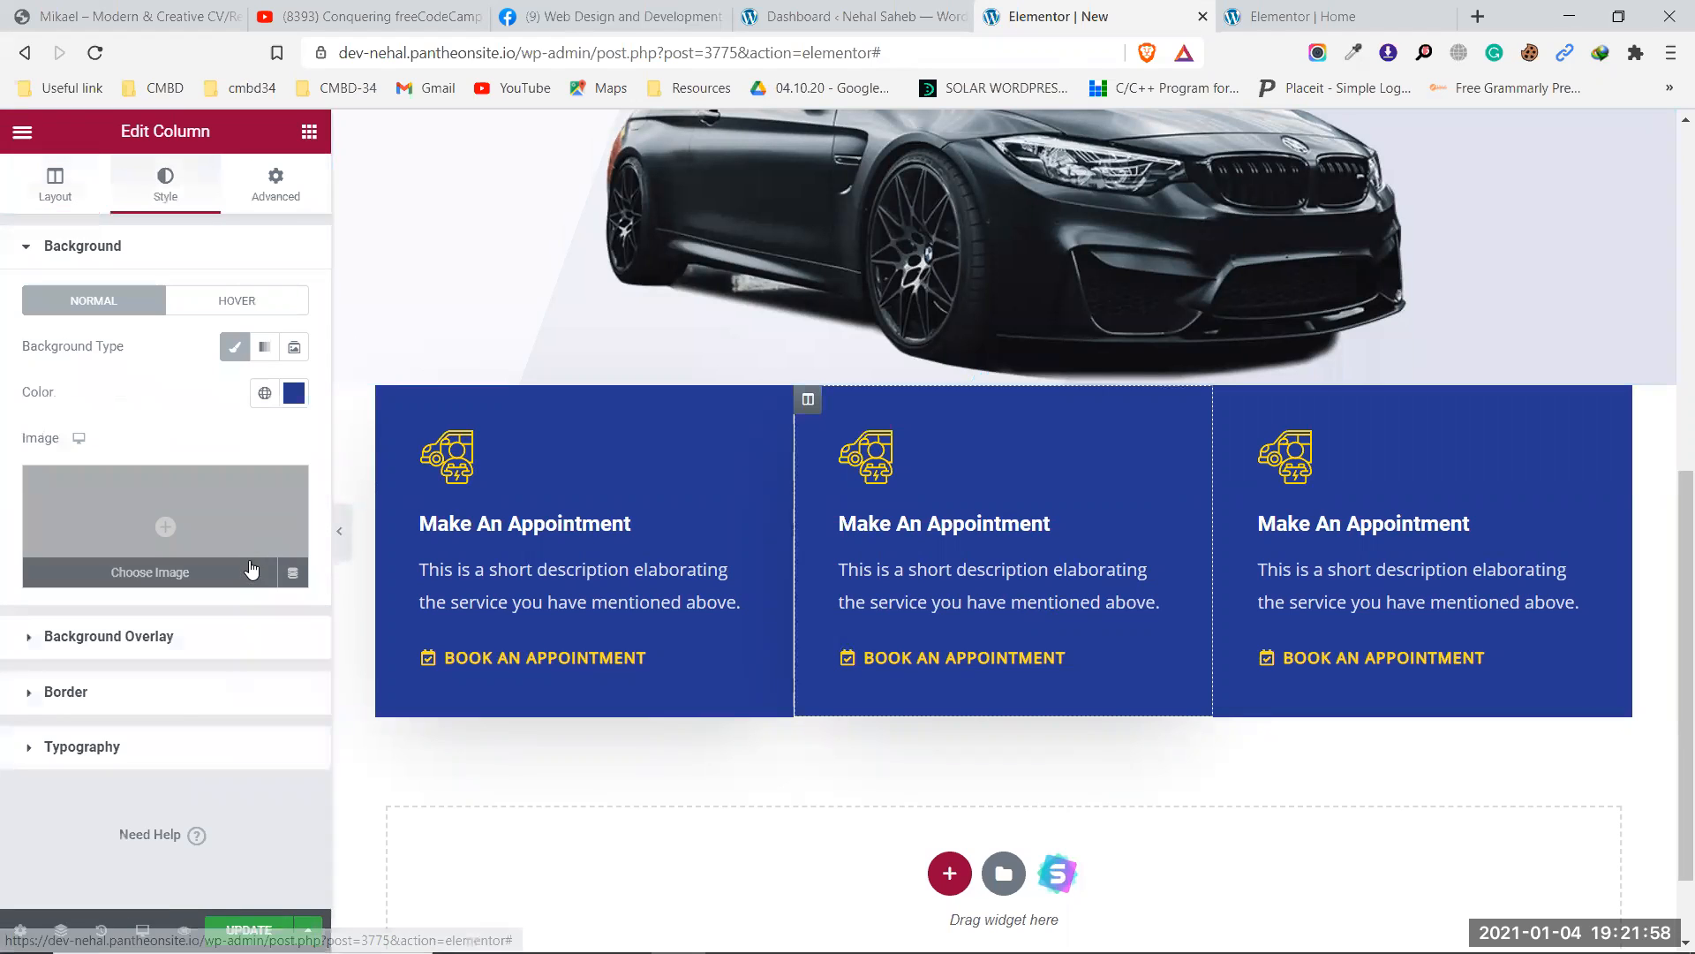
{"action": "left_click", "coordinate": [262, 692]}
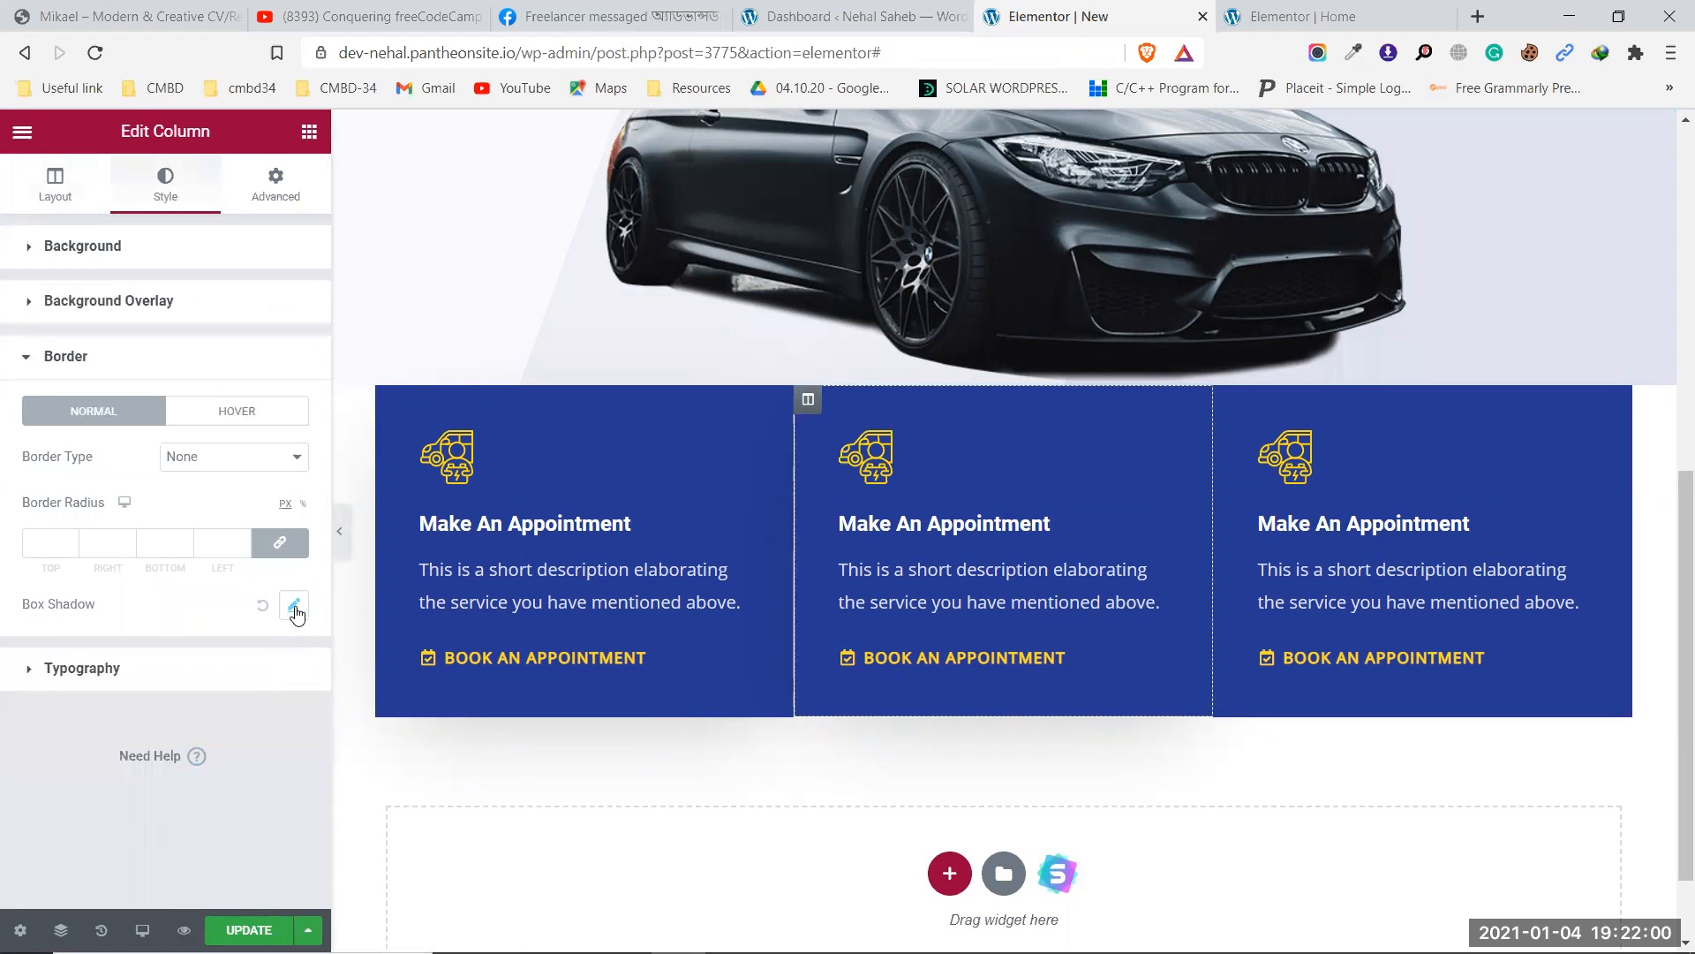
{"action": "left_click", "coordinate": [294, 605]}
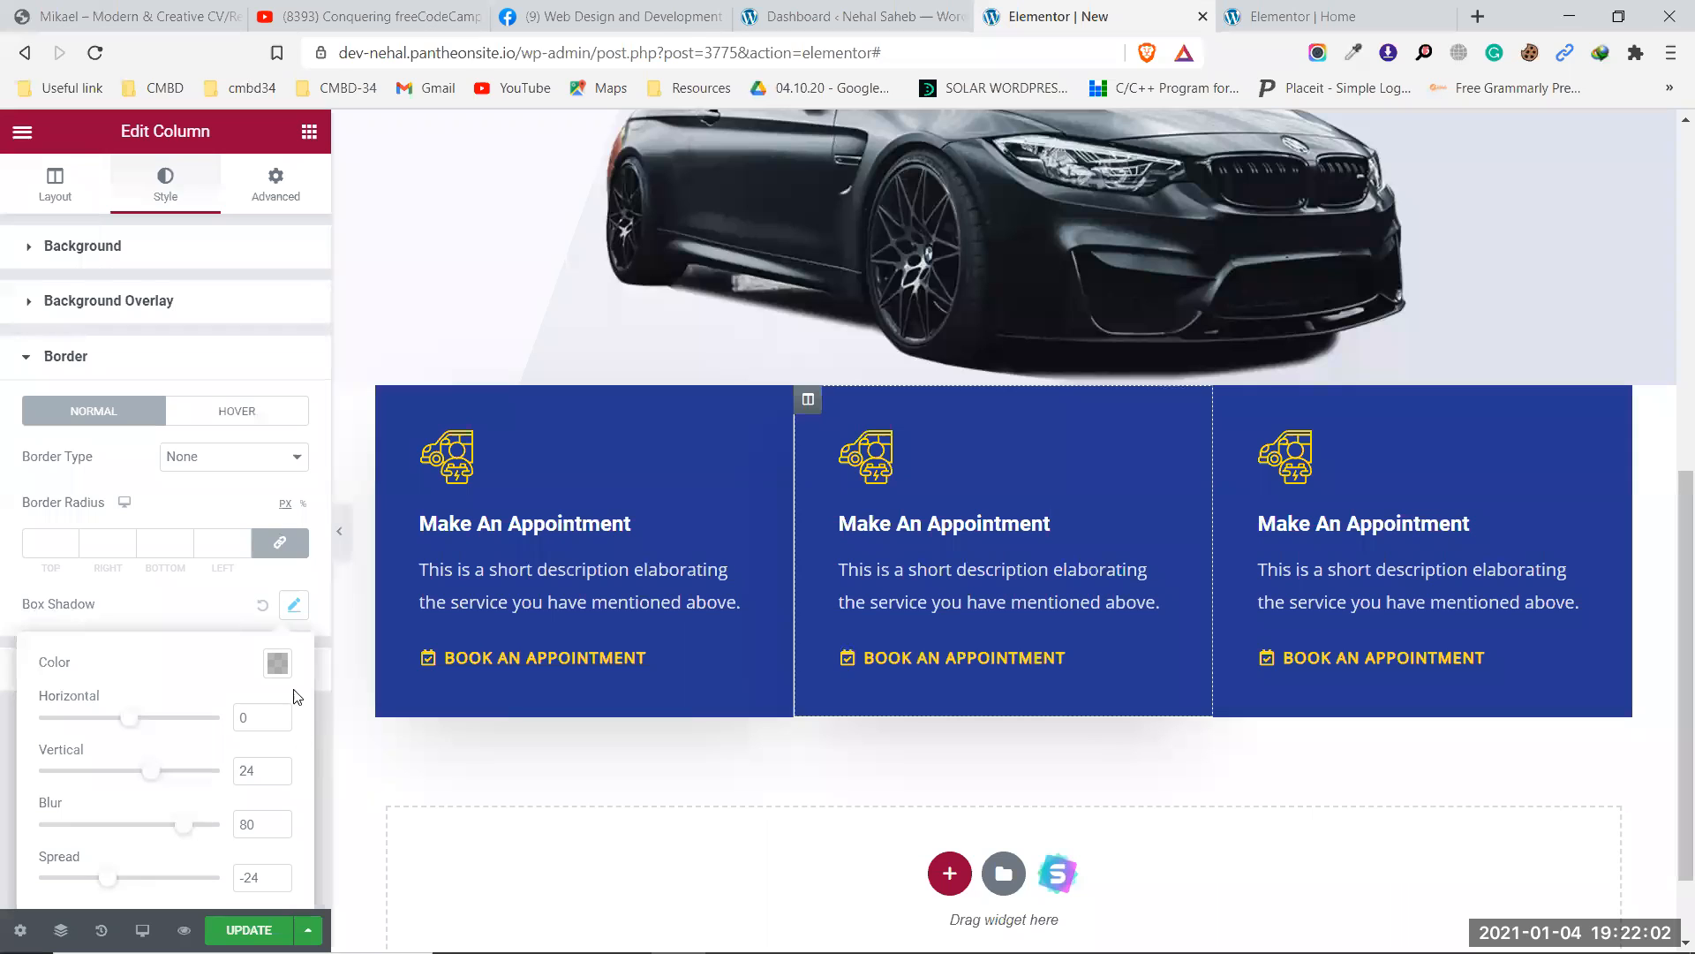
{"action": "left_click", "coordinate": [294, 605]}
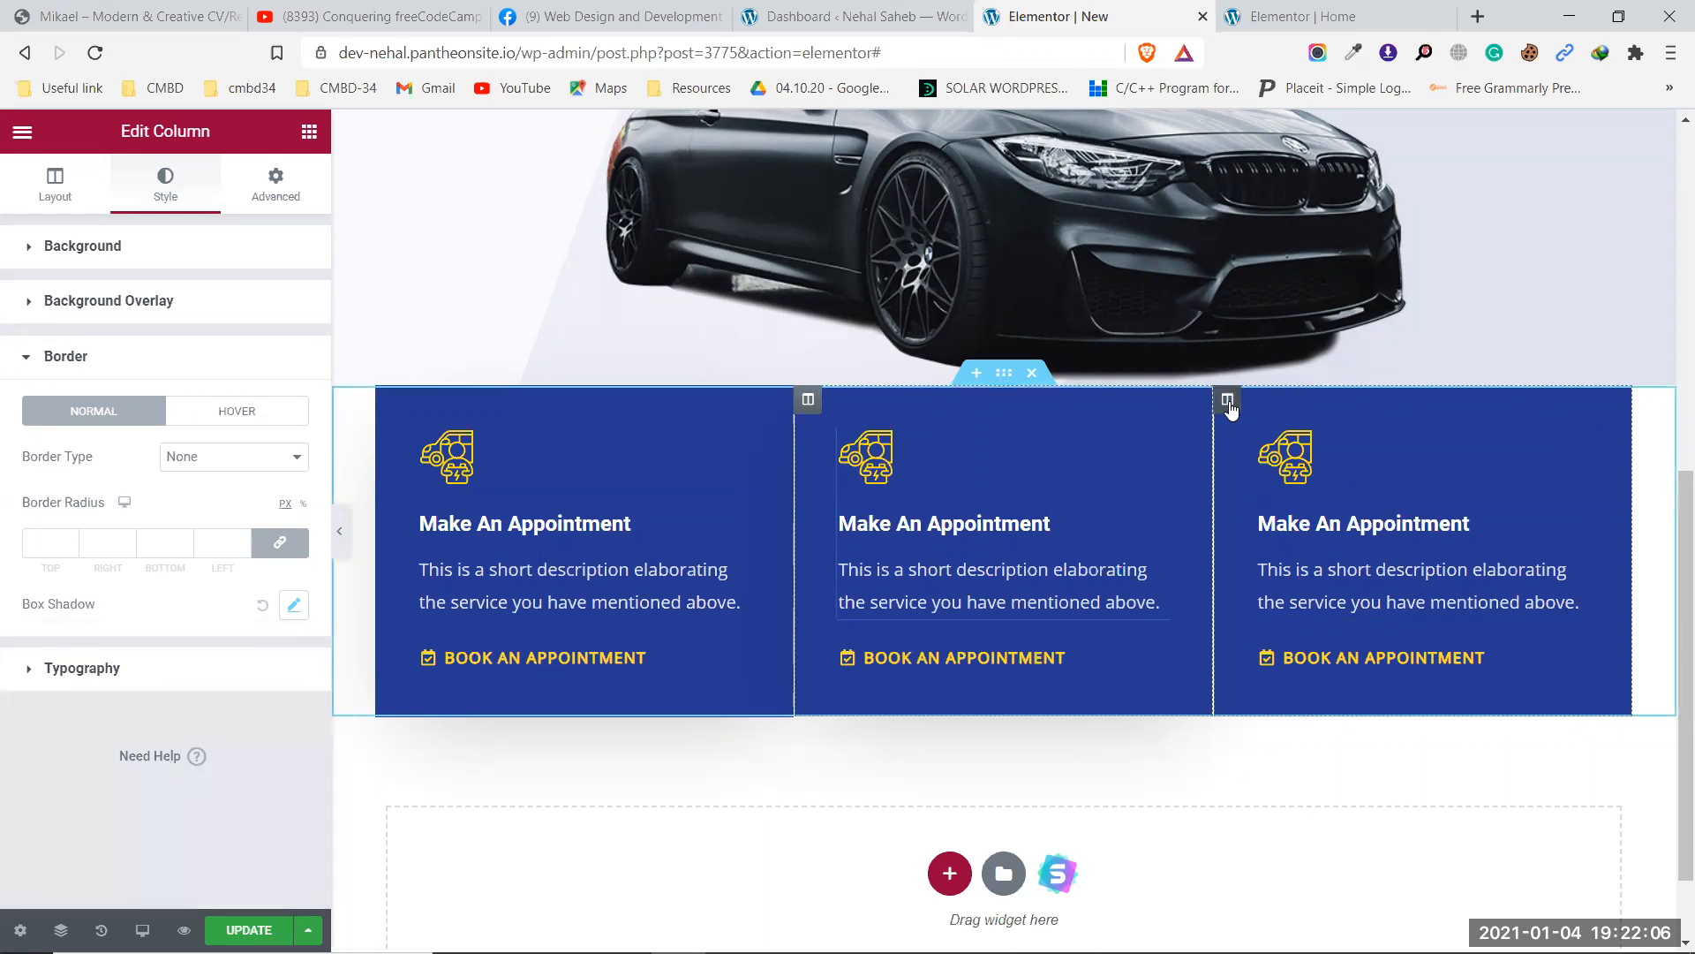
Paste the copied column's style onto the third blue column and collapse the editor panel to preview the page.
{"action": "right_click", "coordinate": [1228, 402]}
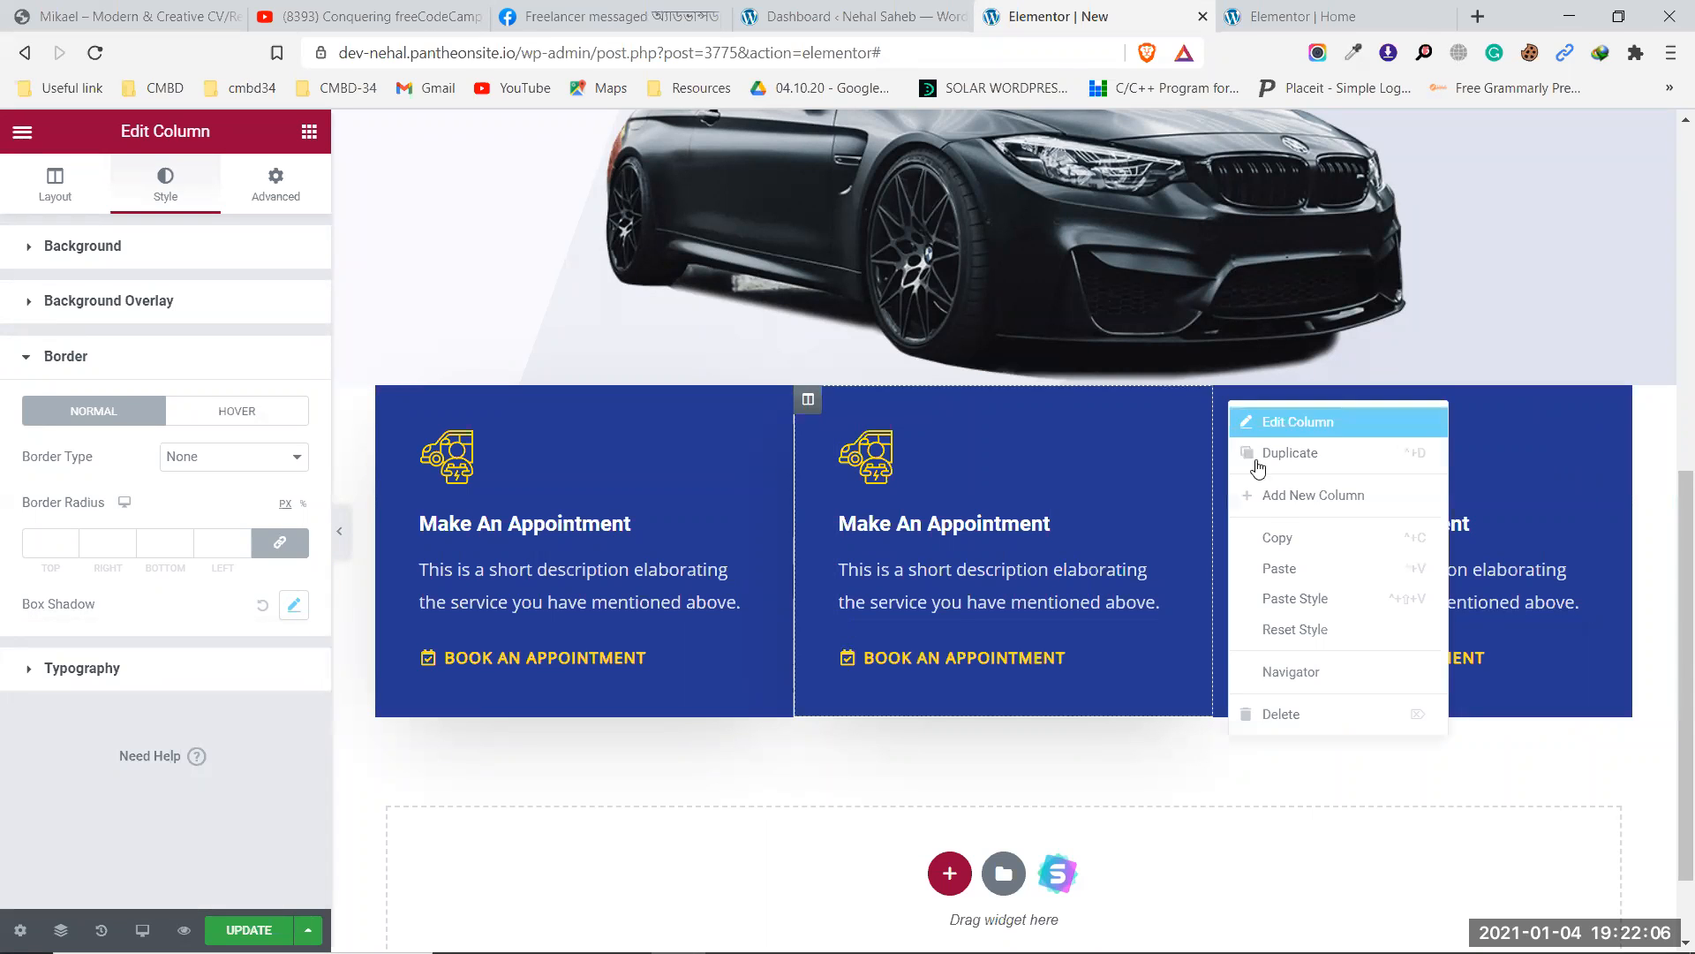
{"action": "left_click", "coordinate": [1307, 600]}
{"action": "left_click", "coordinate": [347, 535]}
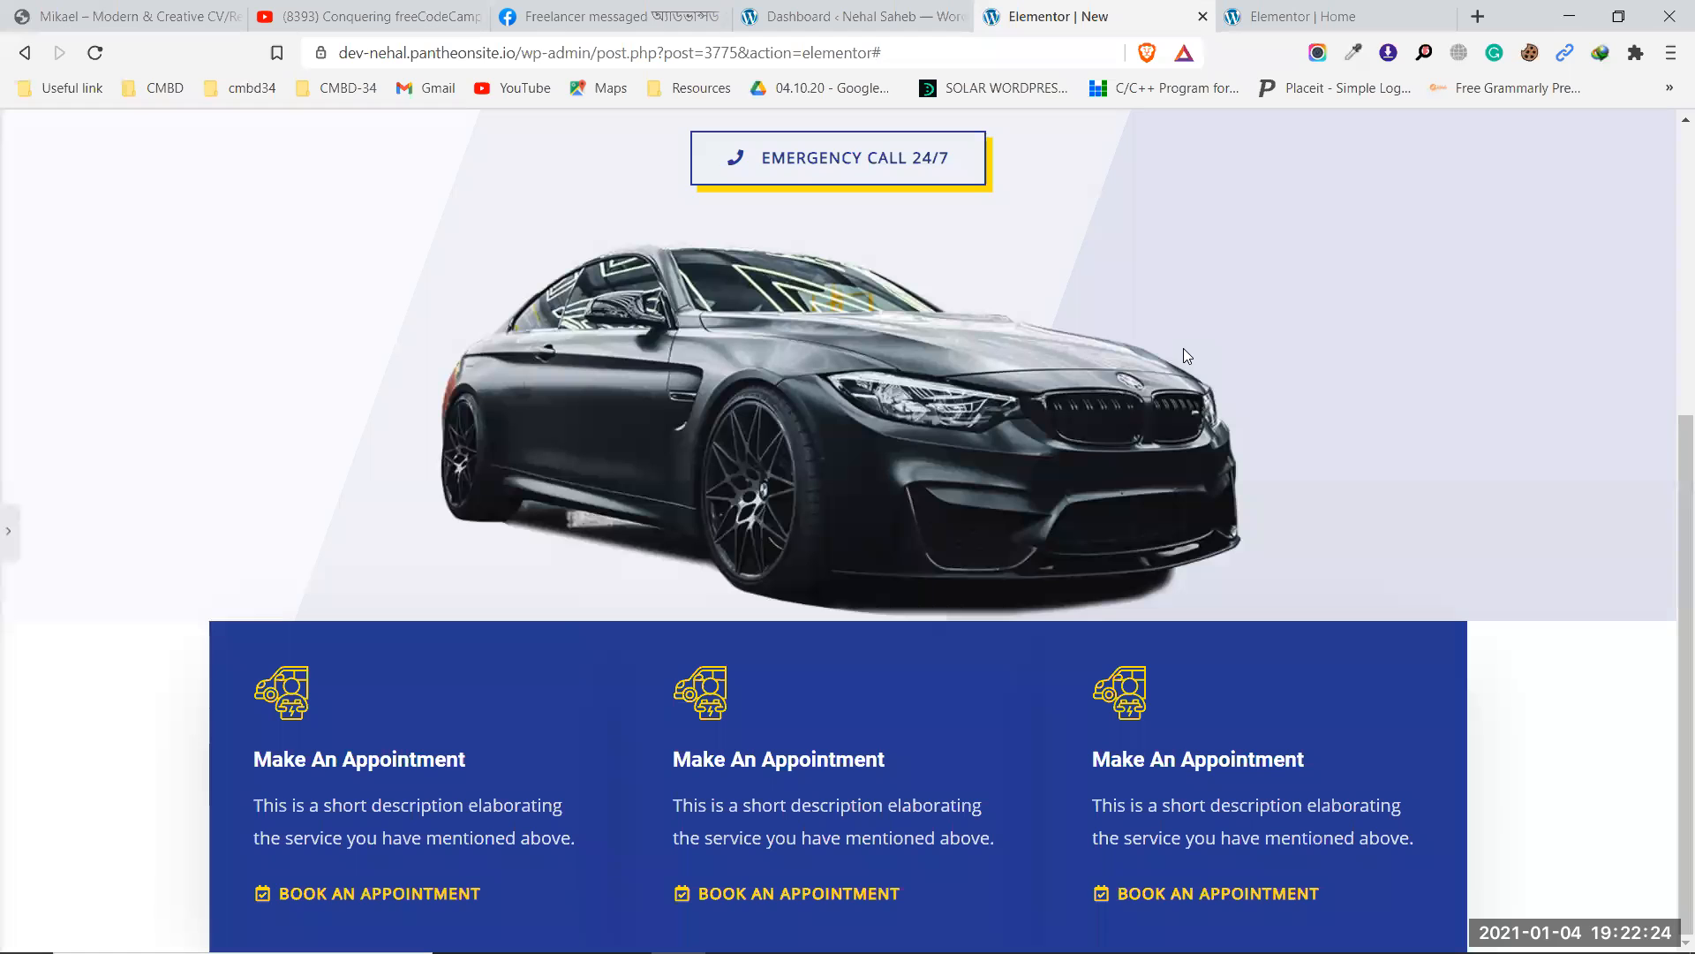
Set the hero section's bottom margin to -24 px and preview its overlap with the blue columns.
{"action": "left_click", "coordinate": [8, 530]}
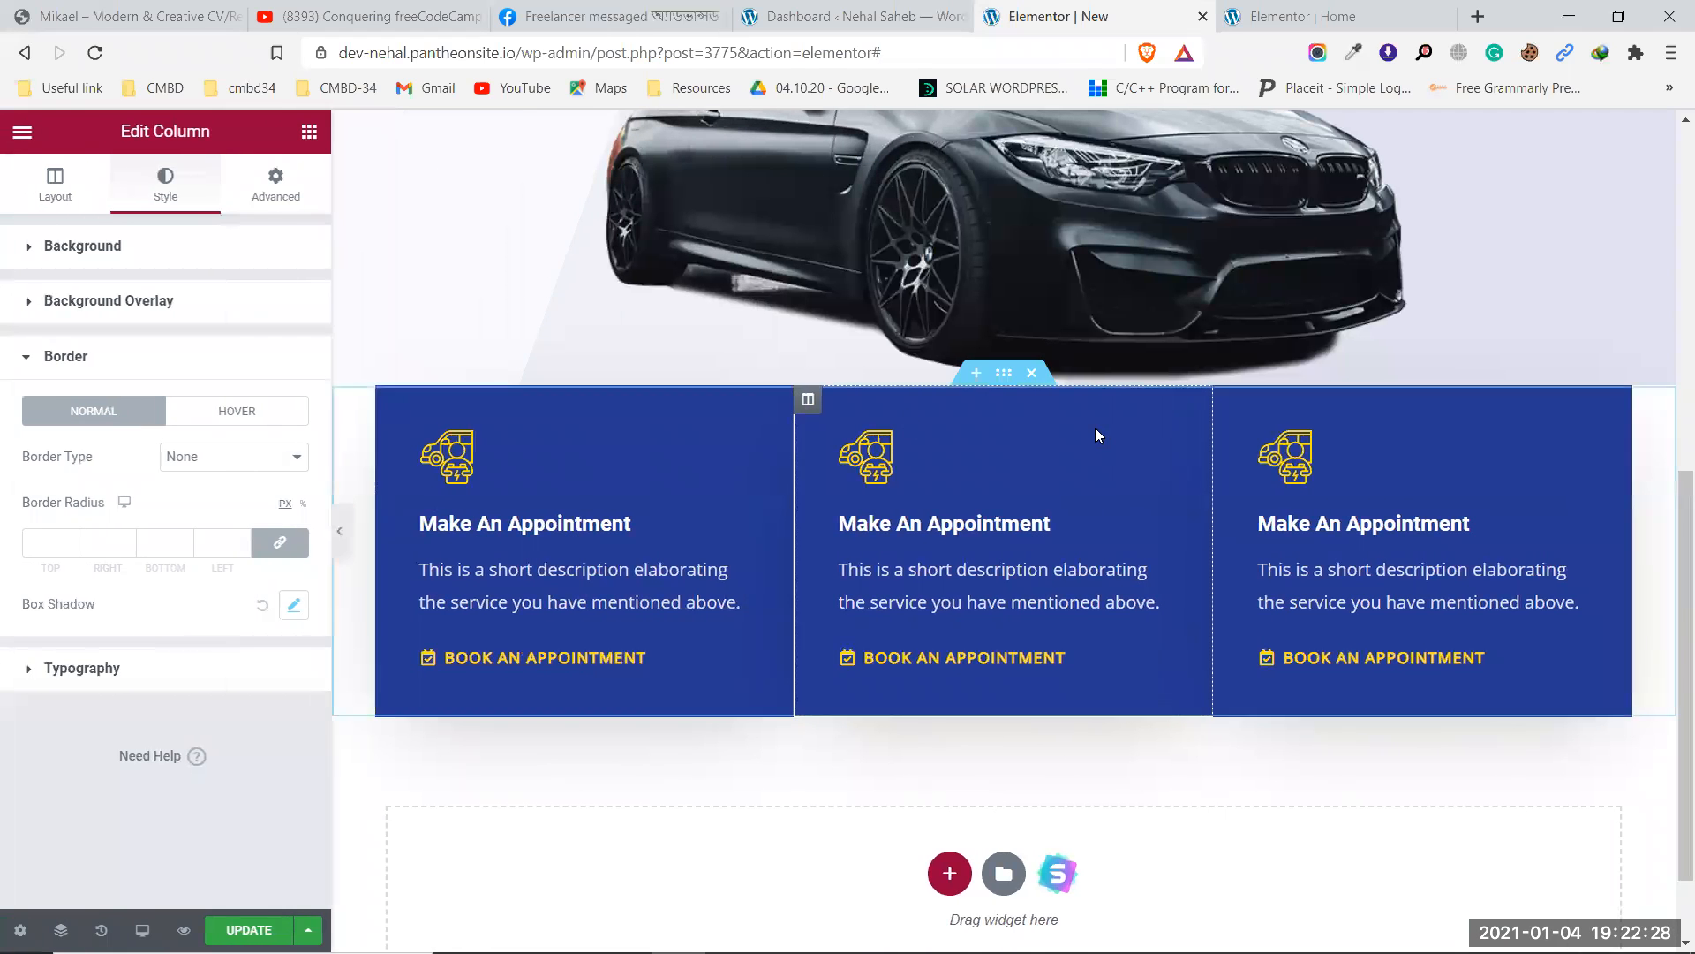
{"action": "scroll", "coordinate": [1095, 450], "scroll_direction": "up", "scroll_amount": 1}
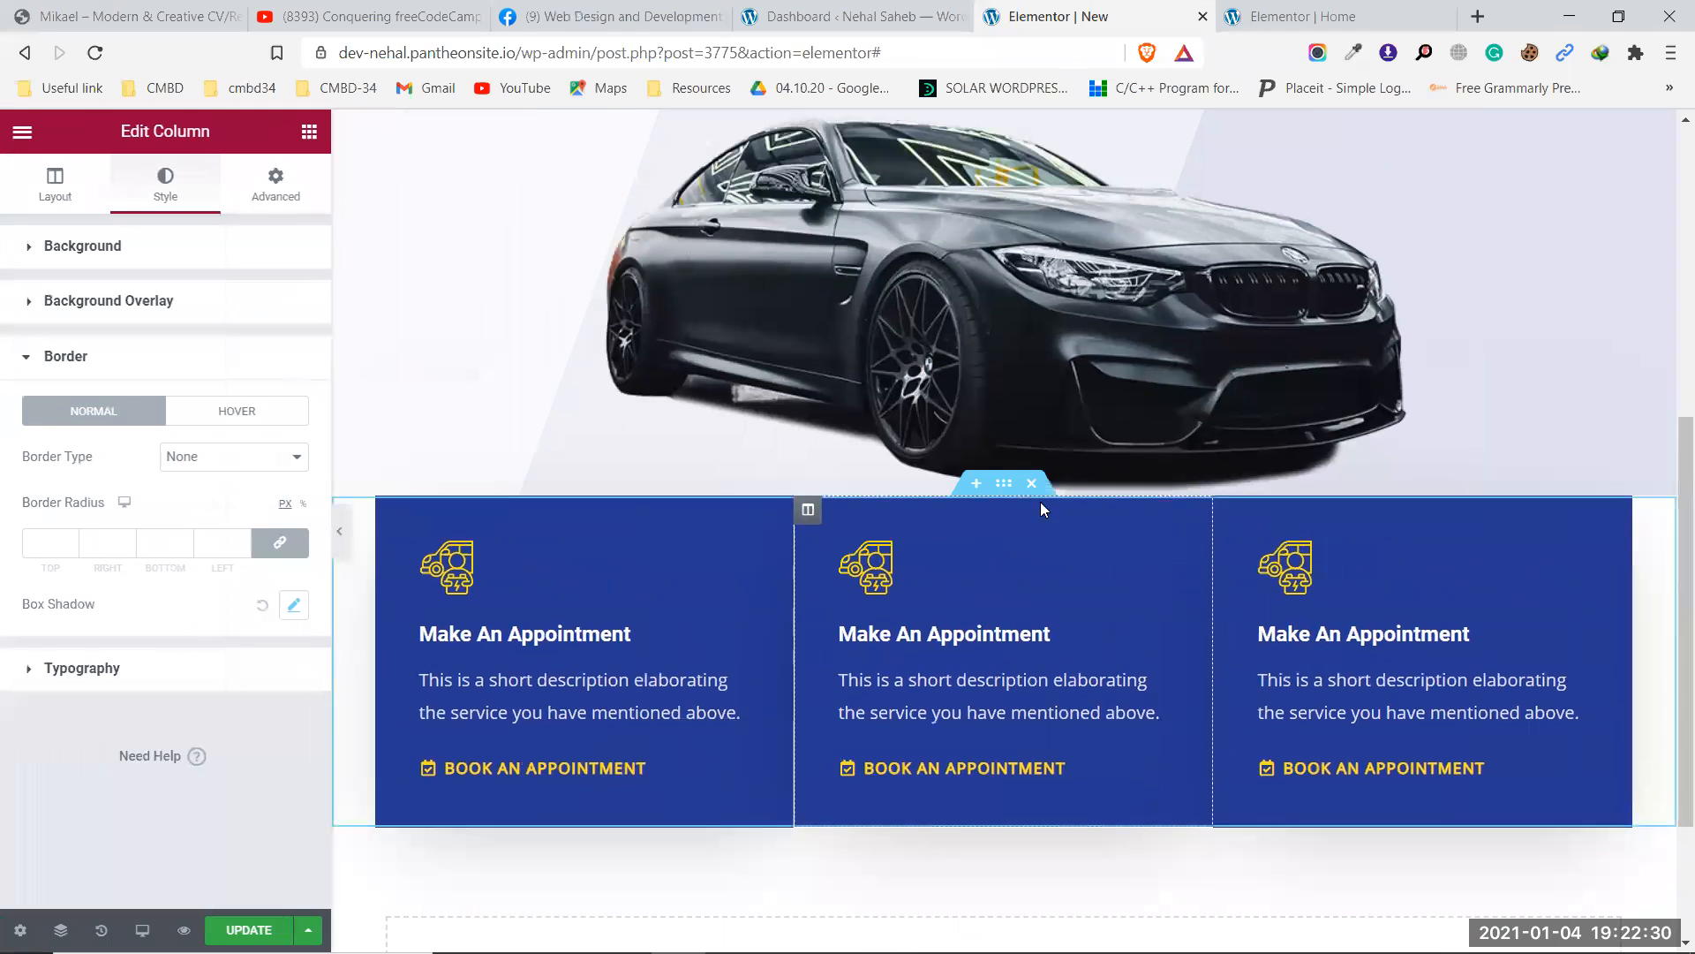
{"action": "scroll", "coordinate": [1040, 501], "scroll_direction": "up", "scroll_amount": 5}
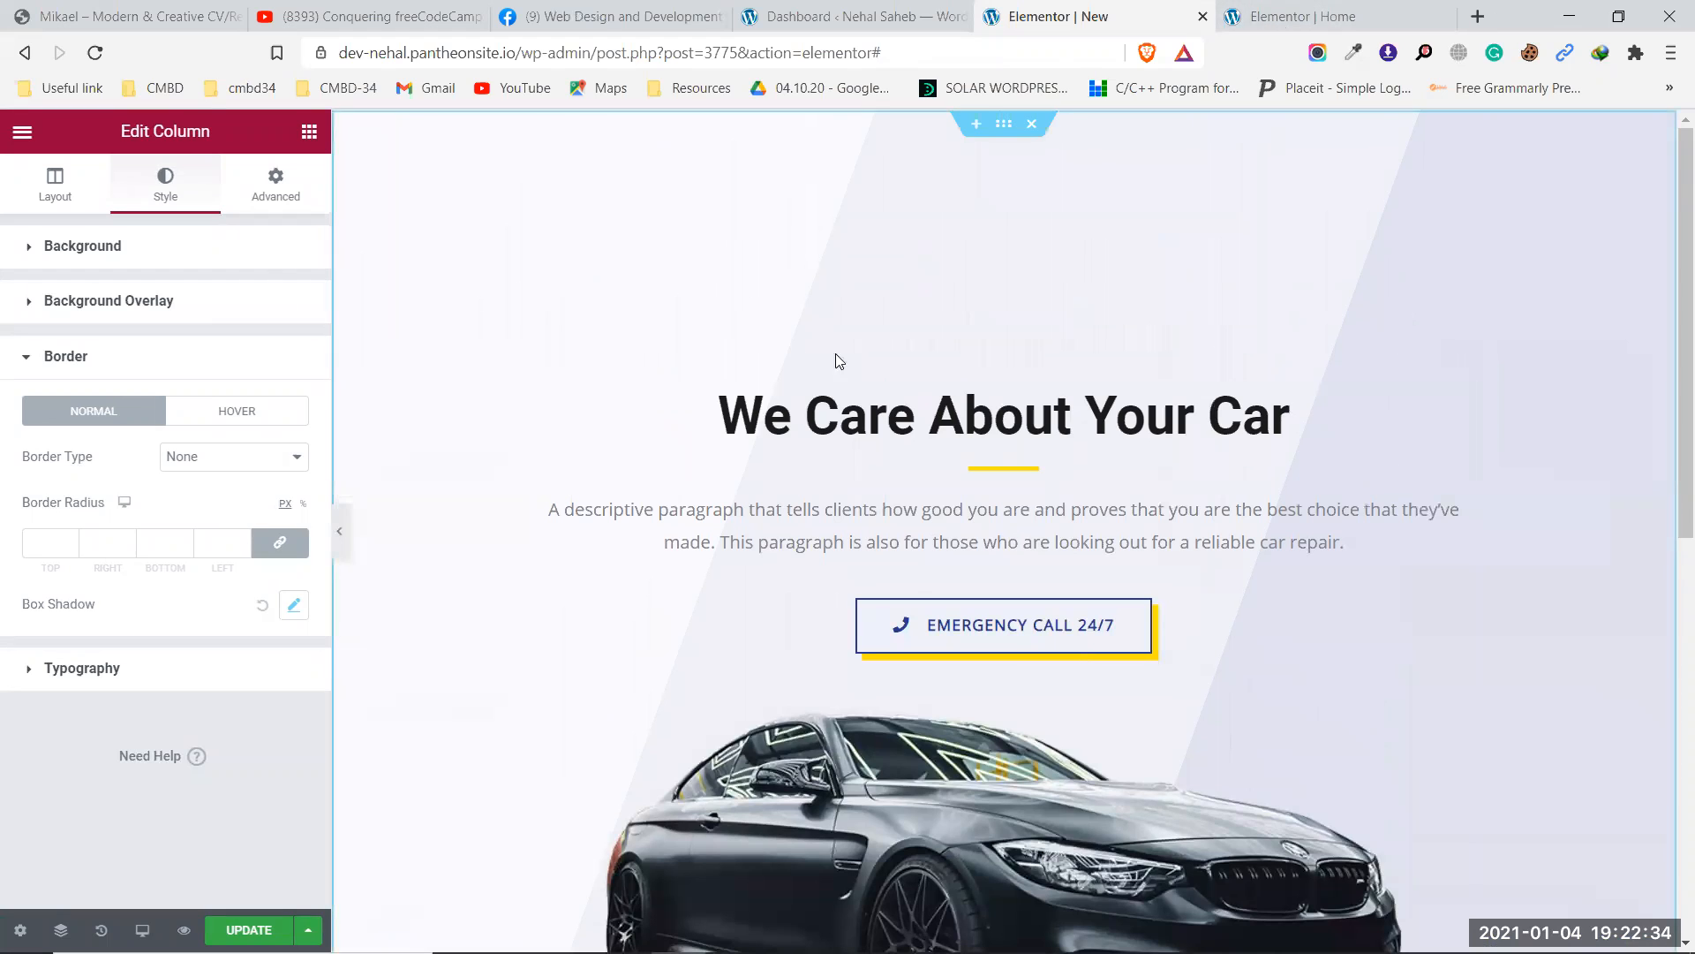
{"action": "left_click", "coordinate": [1001, 122]}
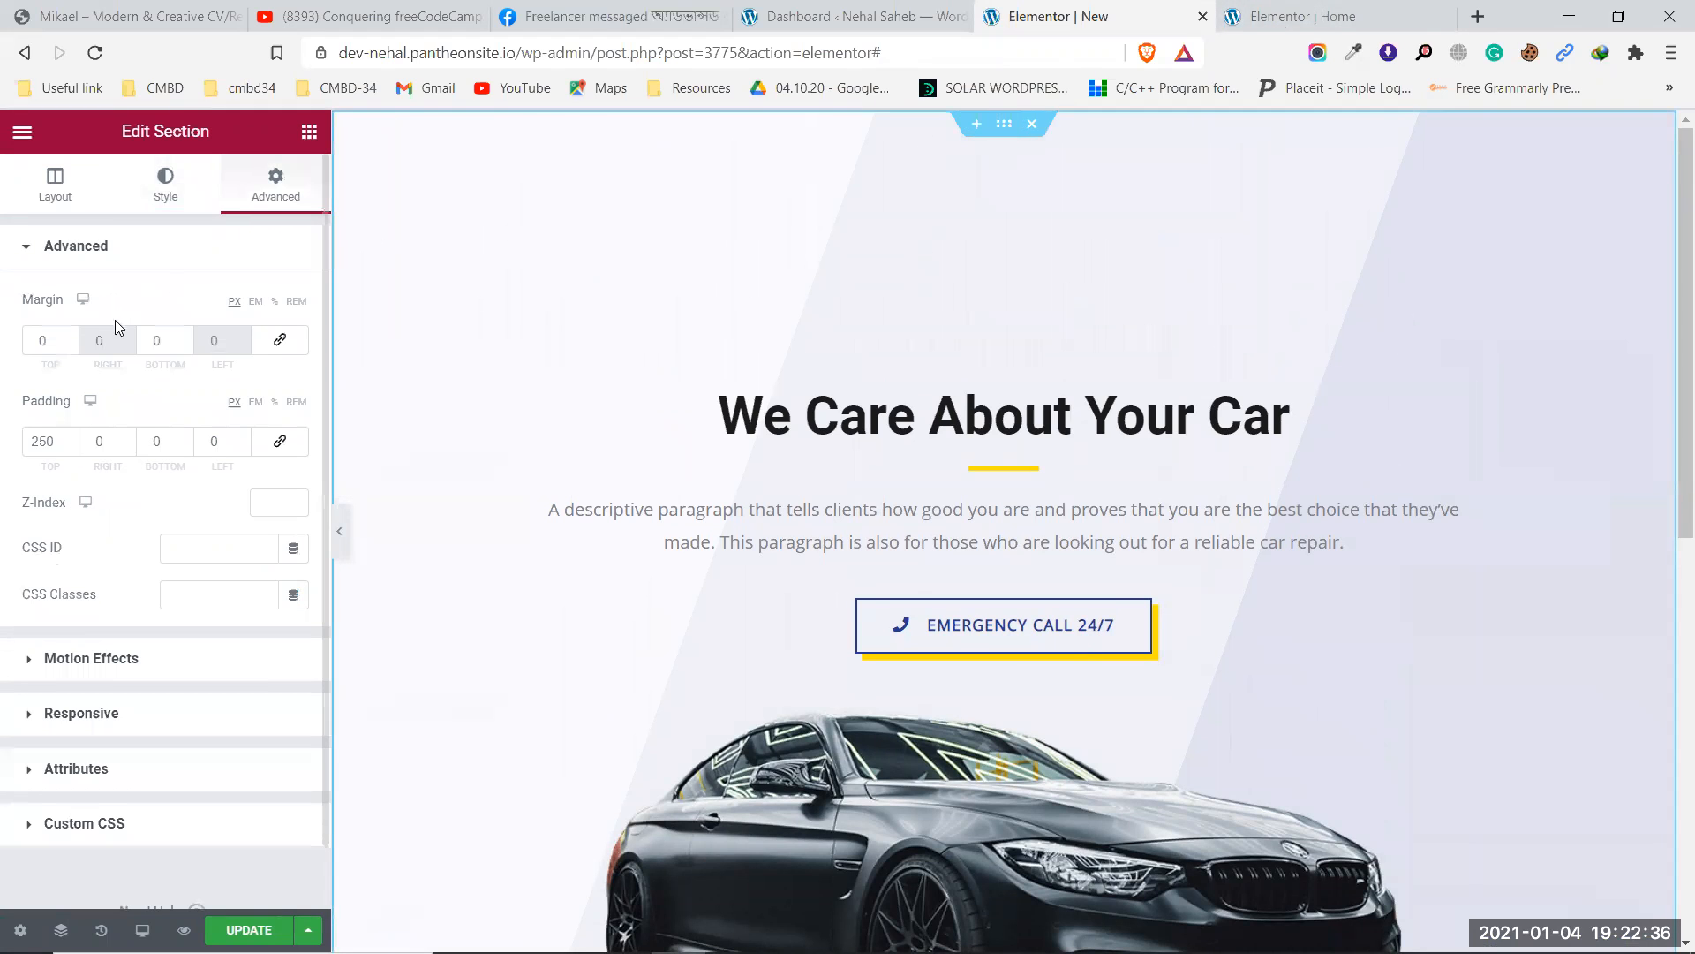
{"action": "left_click", "coordinate": [184, 345]}
{"action": "left_click", "coordinate": [184, 346]}
{"action": "type", "text": "4"}
{"action": "scroll", "coordinate": [1390, 388], "scroll_direction": "down", "scroll_amount": 5}
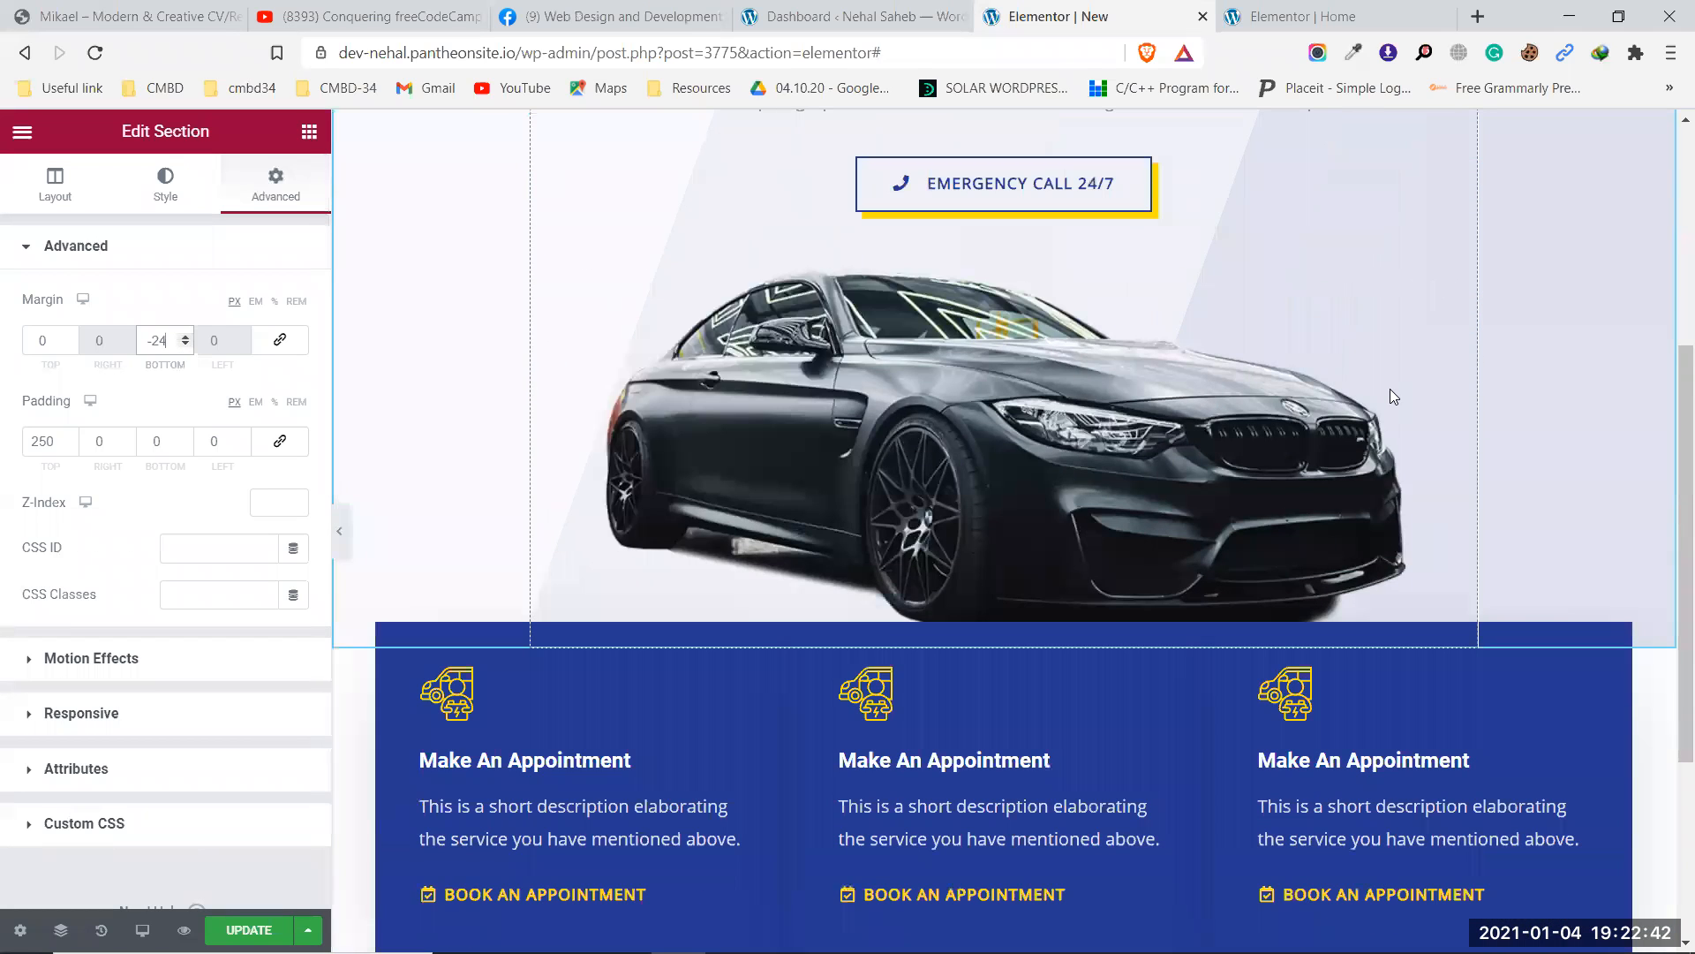
{"action": "left_click", "coordinate": [341, 557]}
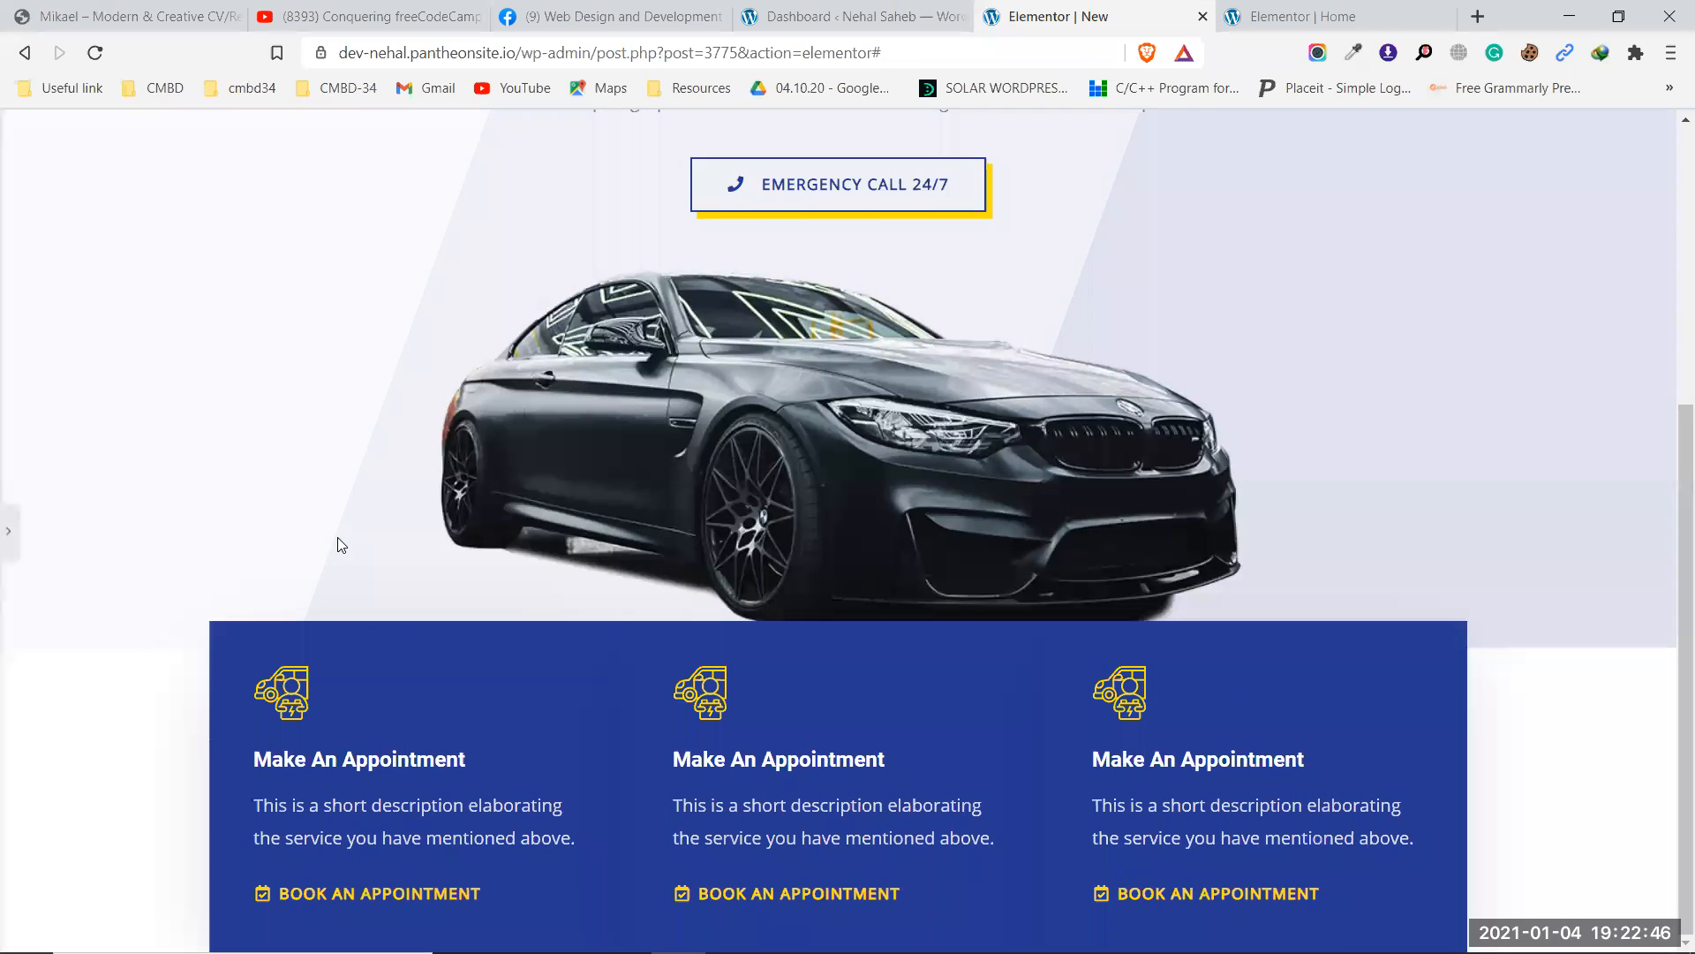
{"action": "left_click", "coordinate": [8, 533]}
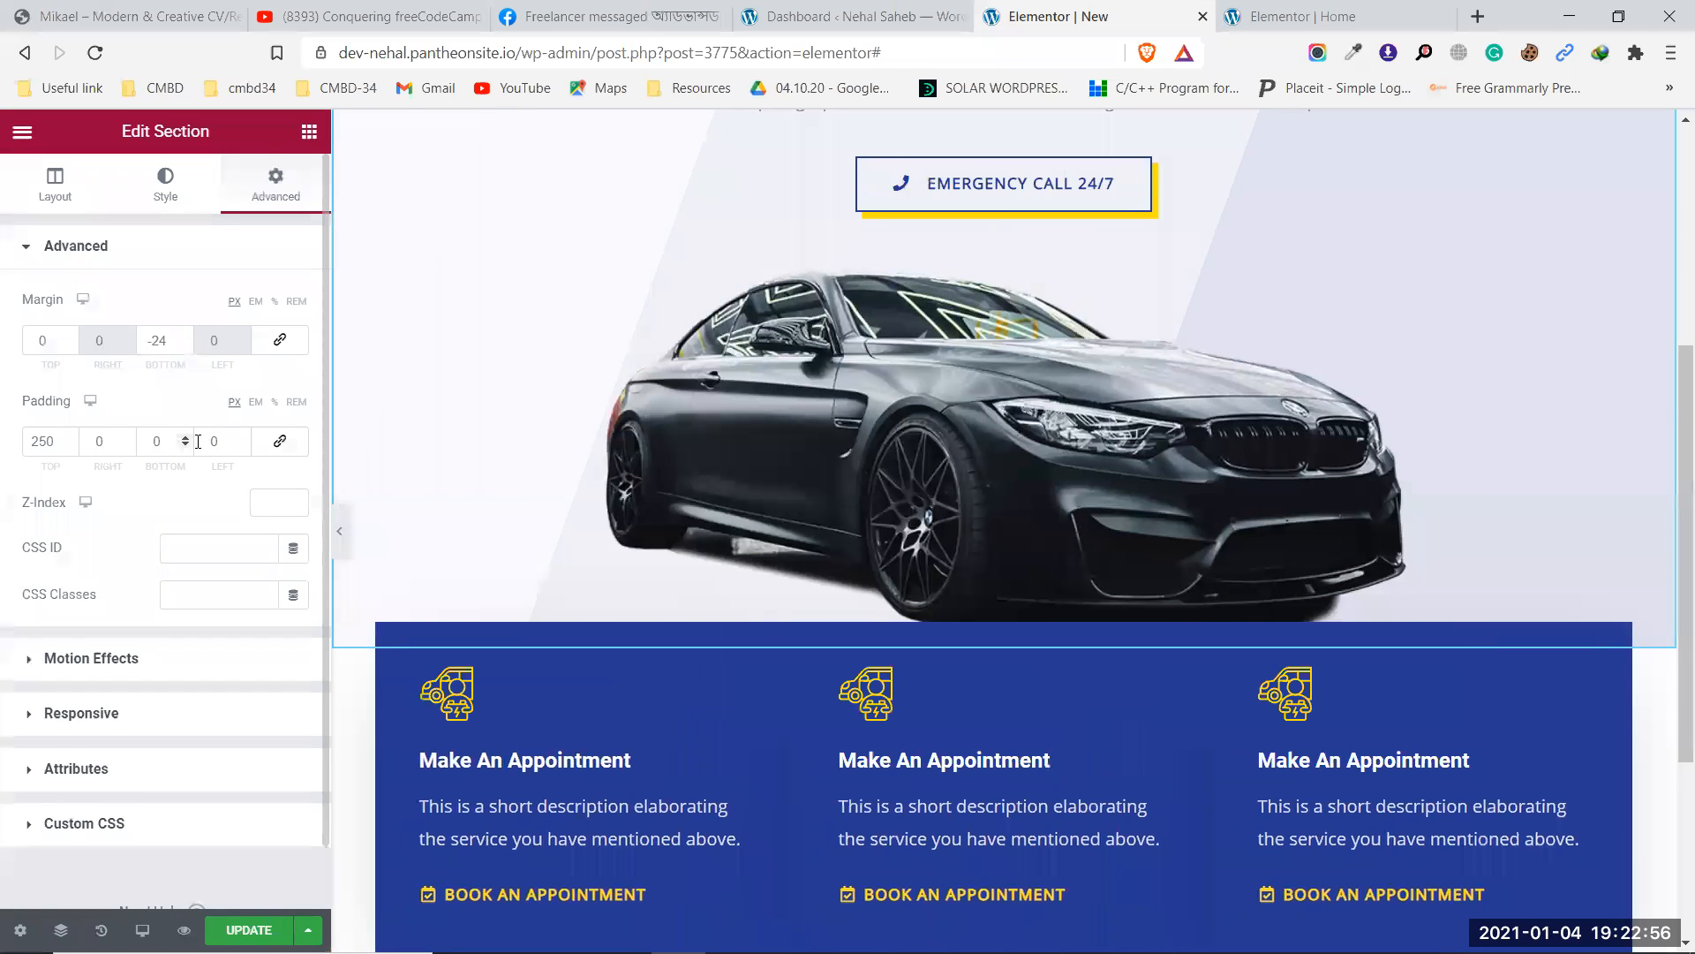
On the Home page, examine the margin, padding and layout settings of the hero section and the What We Do section.
{"action": "left_click", "coordinate": [1303, 16]}
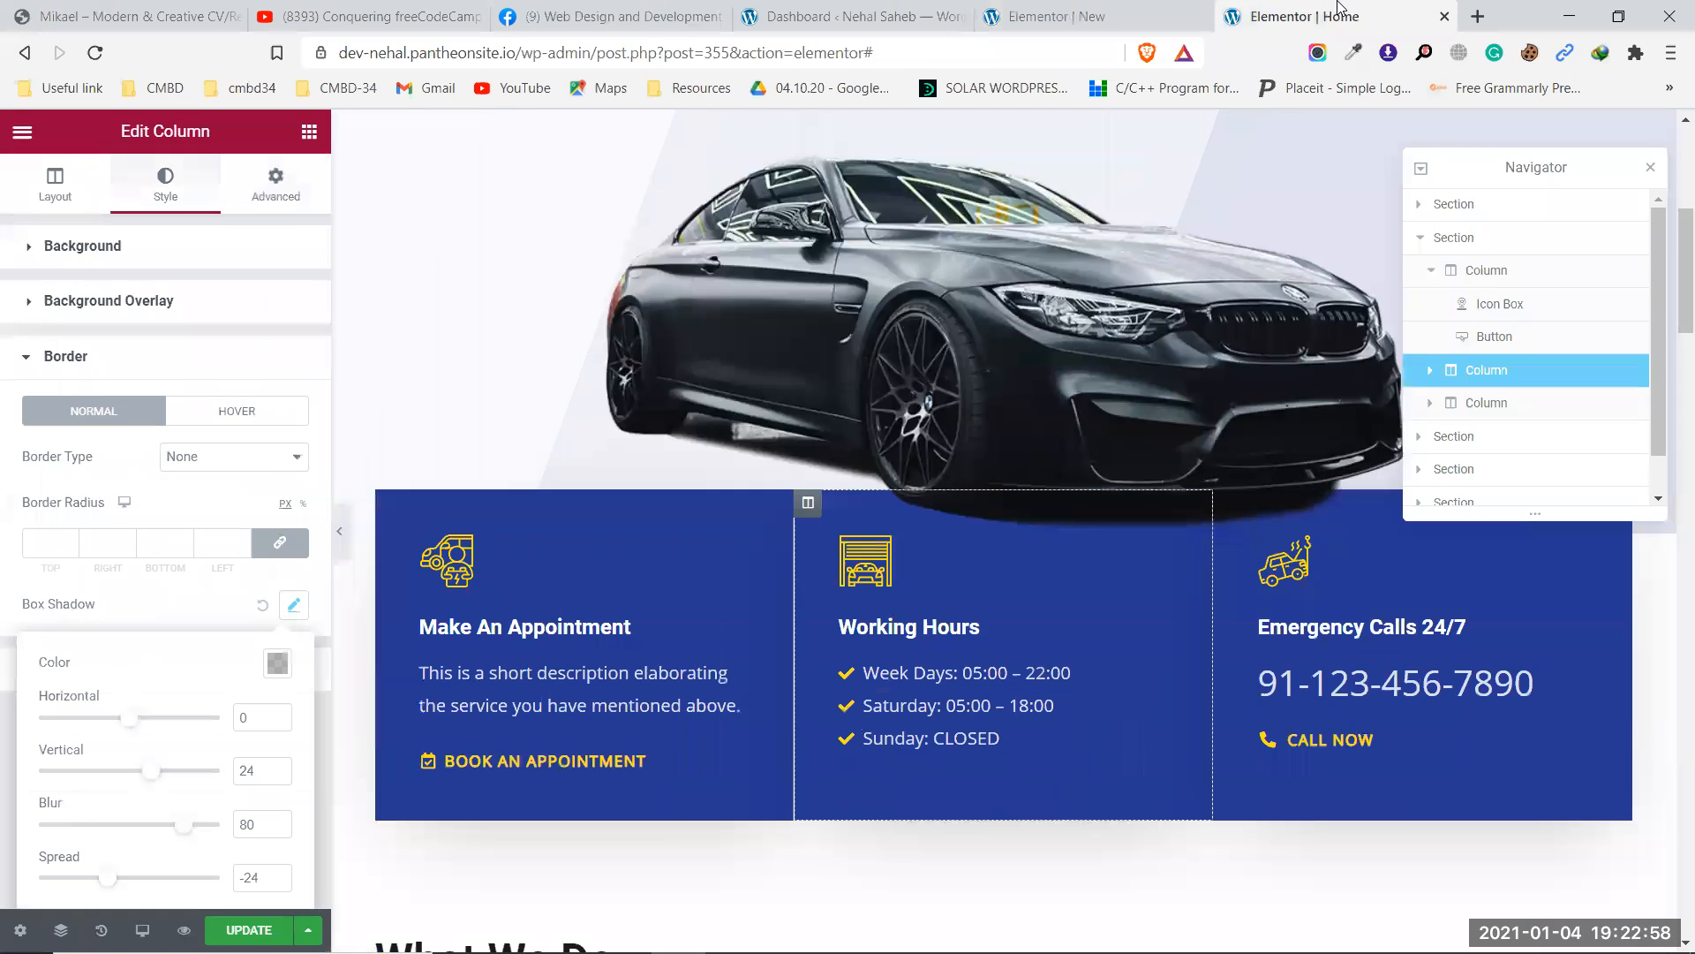
{"action": "scroll", "coordinate": [986, 294], "scroll_direction": "up", "scroll_amount": 4}
{"action": "scroll", "coordinate": [986, 294], "scroll_direction": "up", "scroll_amount": 2}
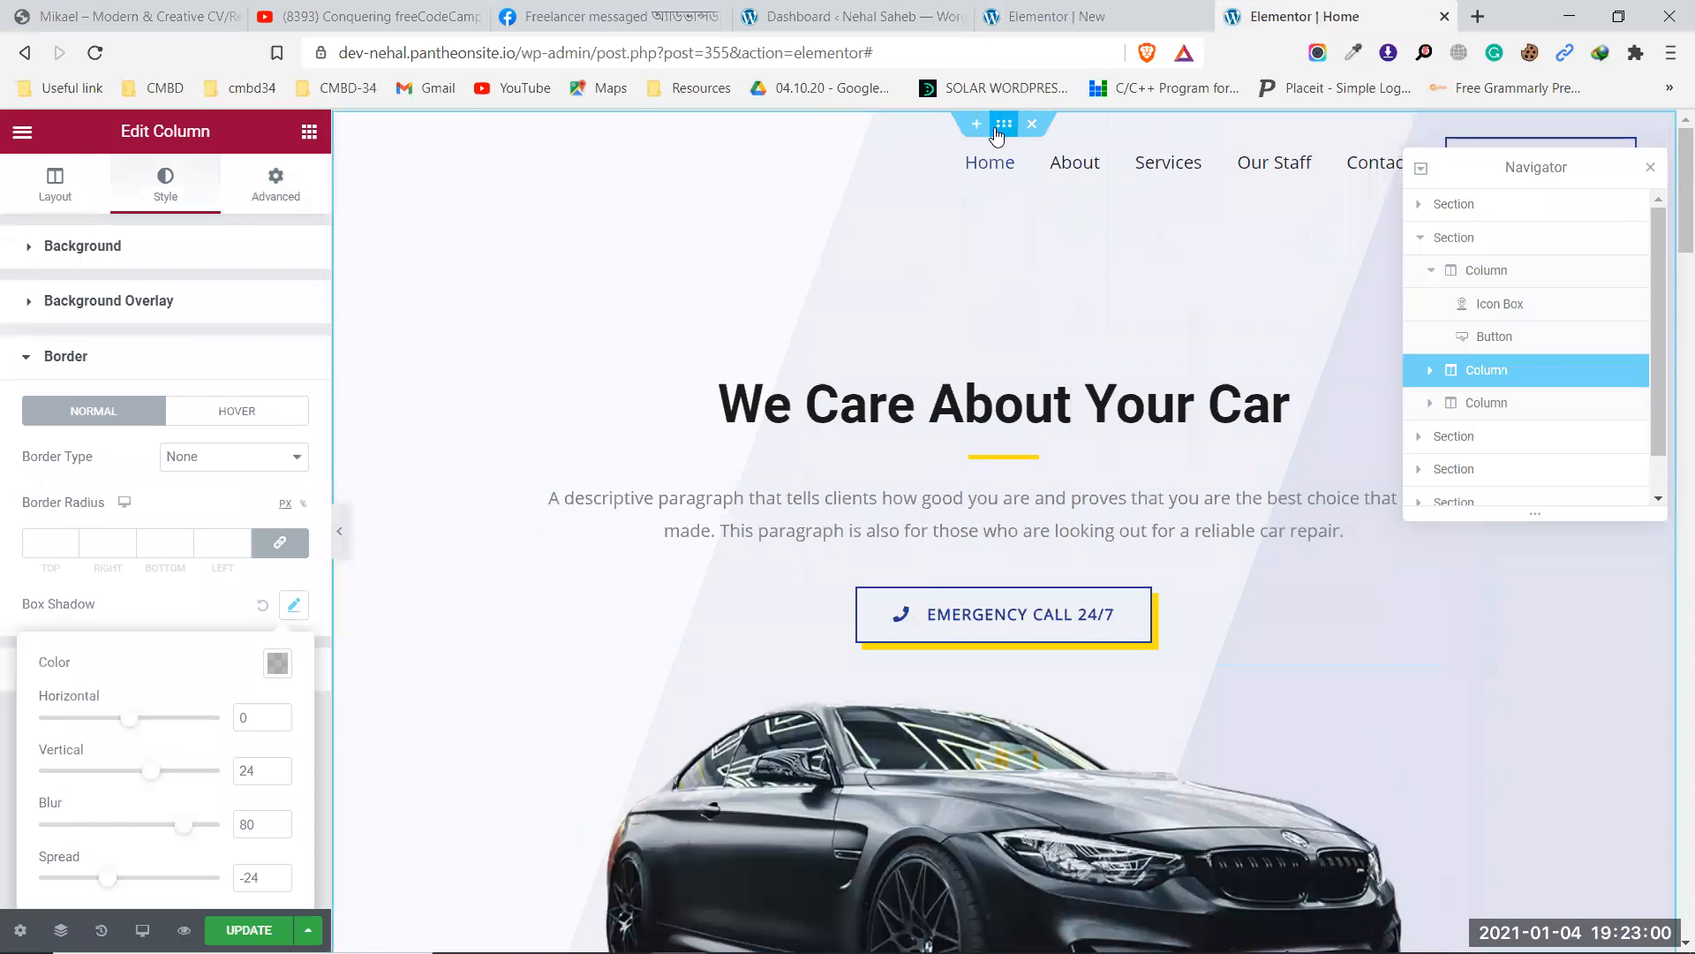
{"action": "left_click", "coordinate": [984, 250]}
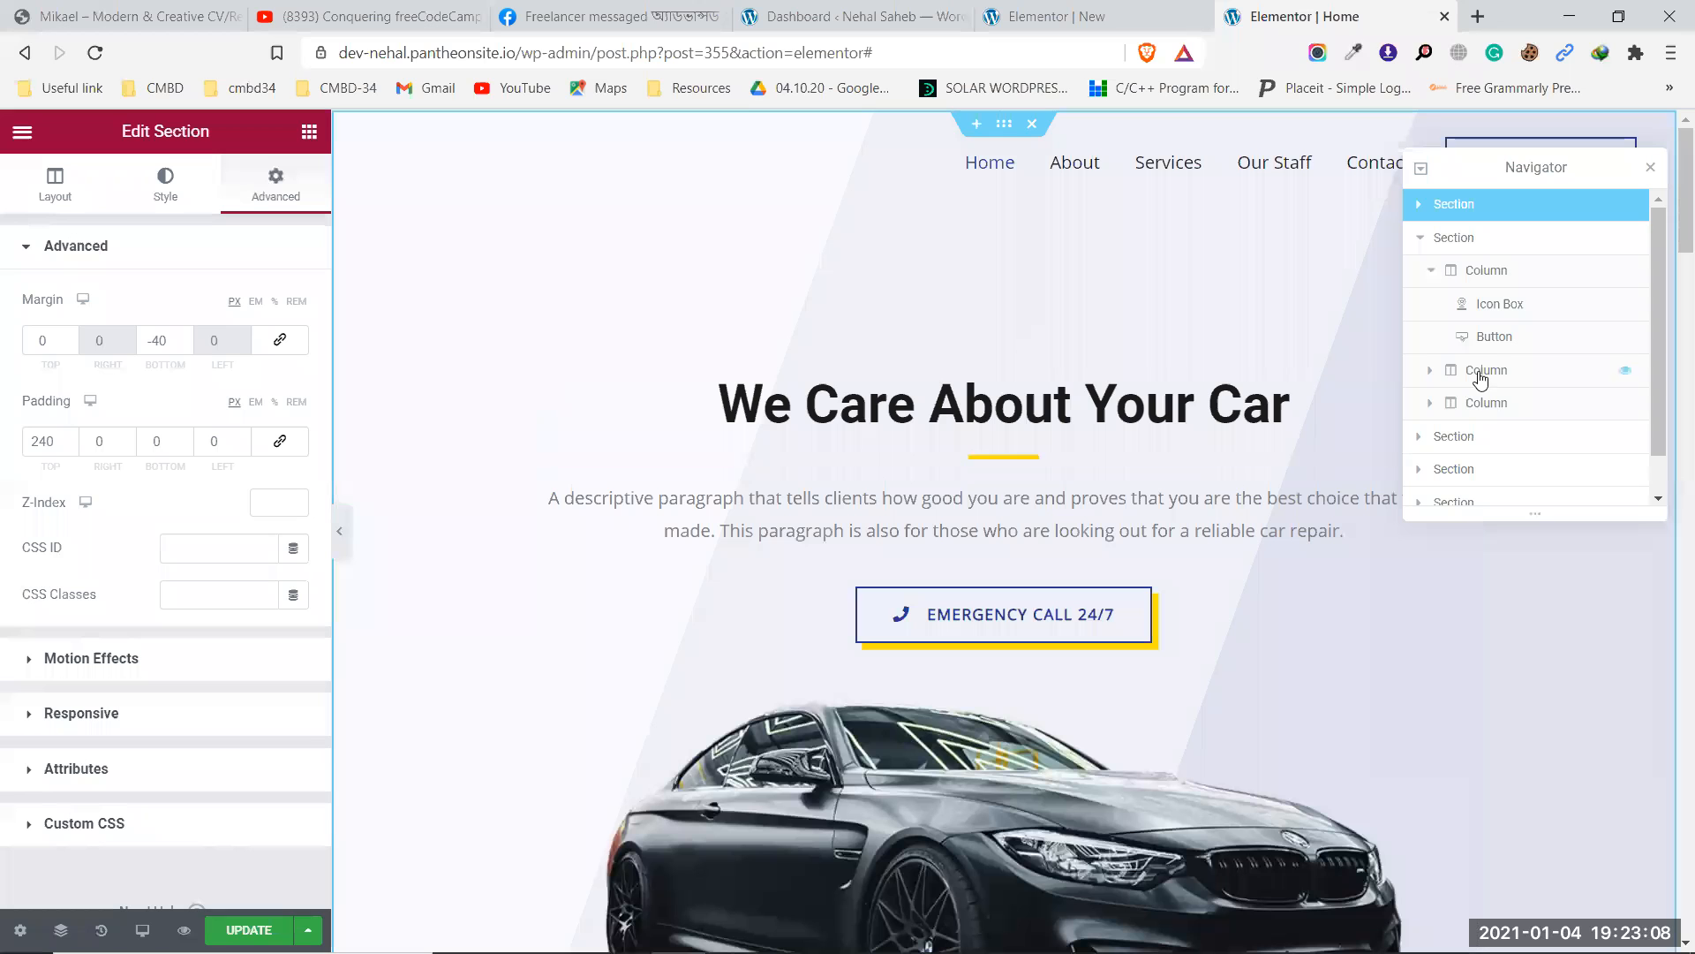
{"action": "left_click", "coordinate": [1496, 438]}
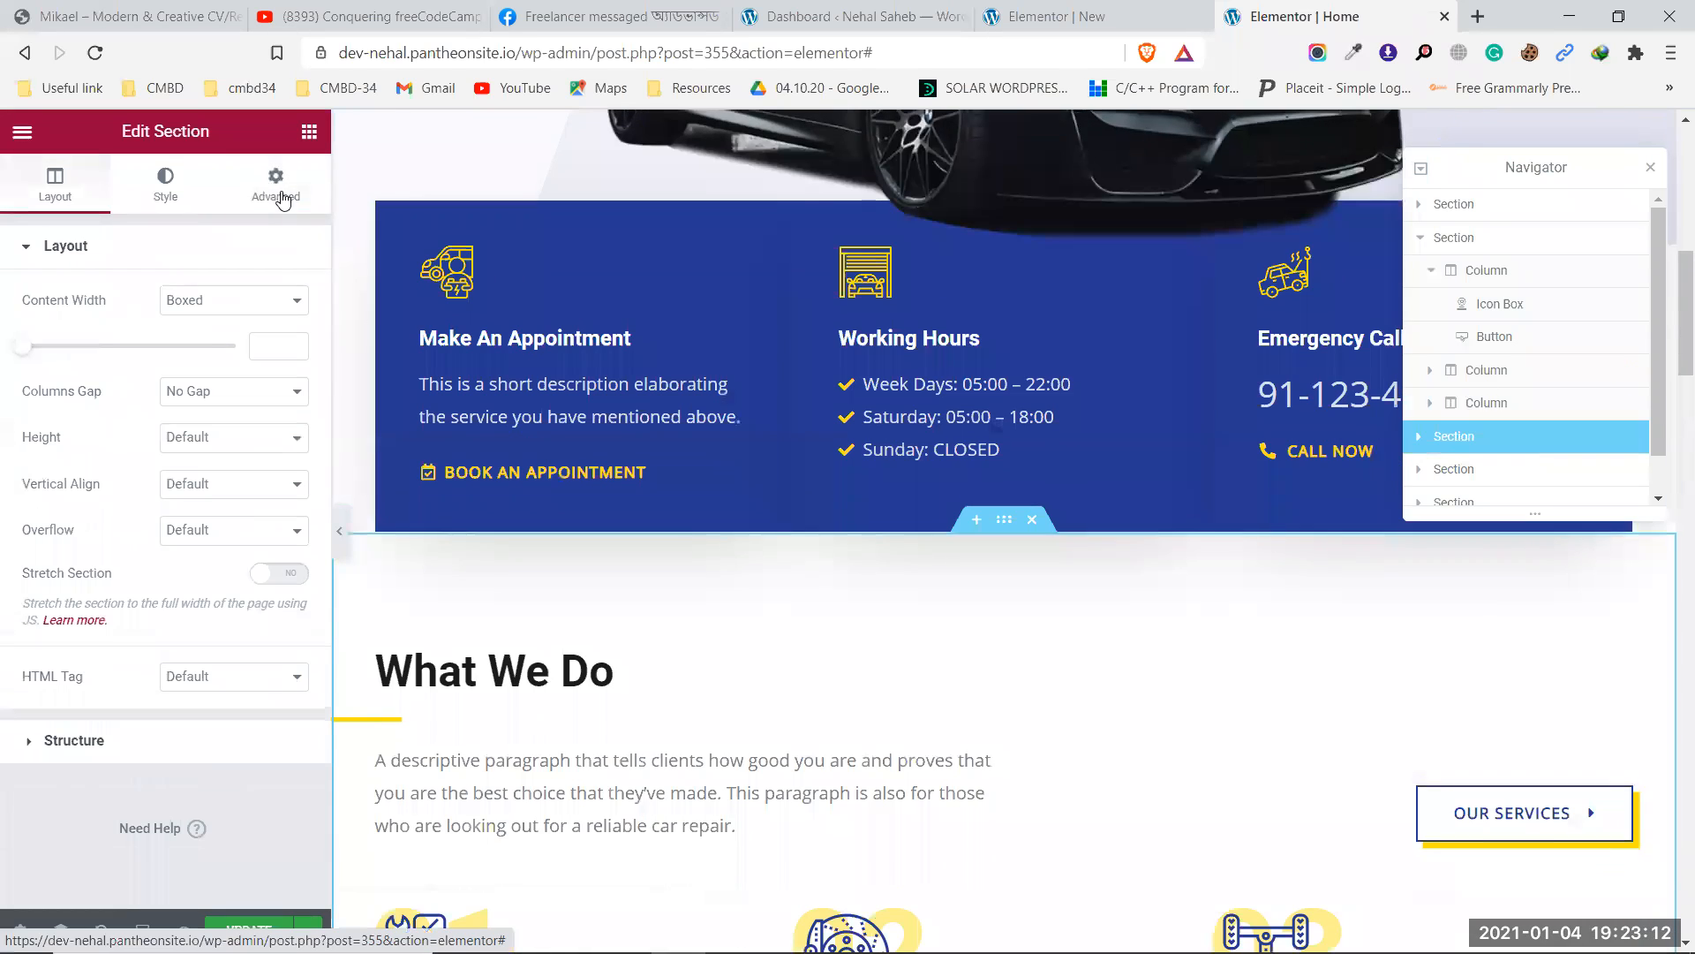
{"action": "left_click", "coordinate": [280, 193]}
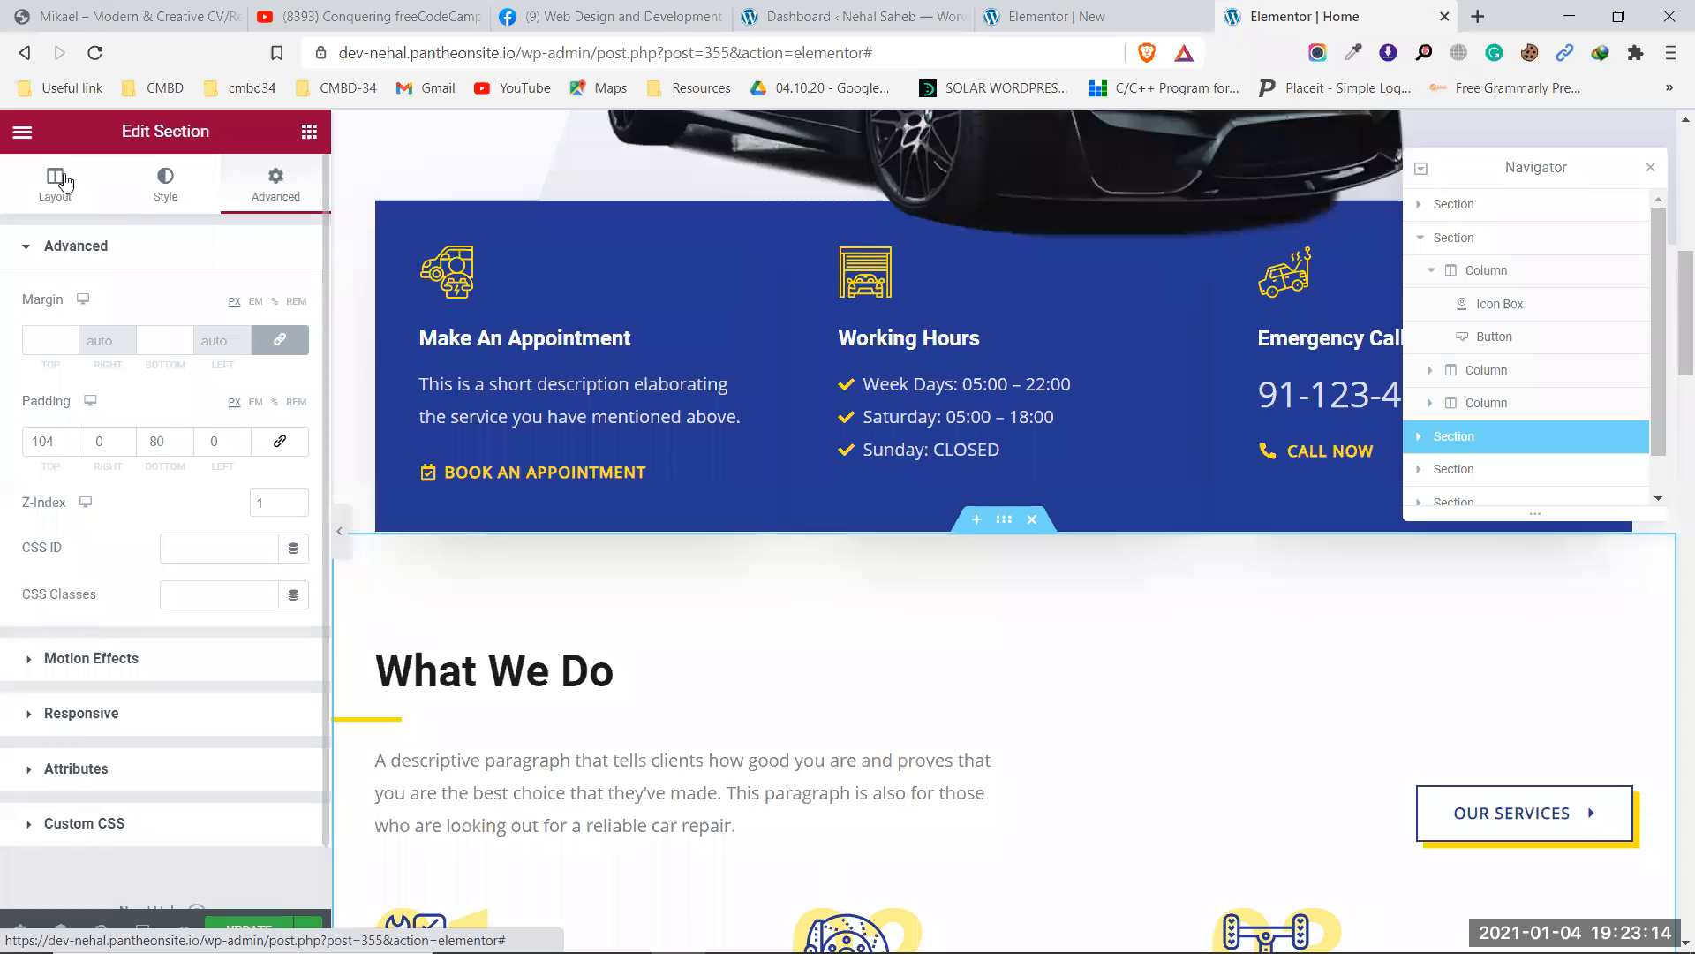
{"action": "left_click", "coordinate": [55, 183]}
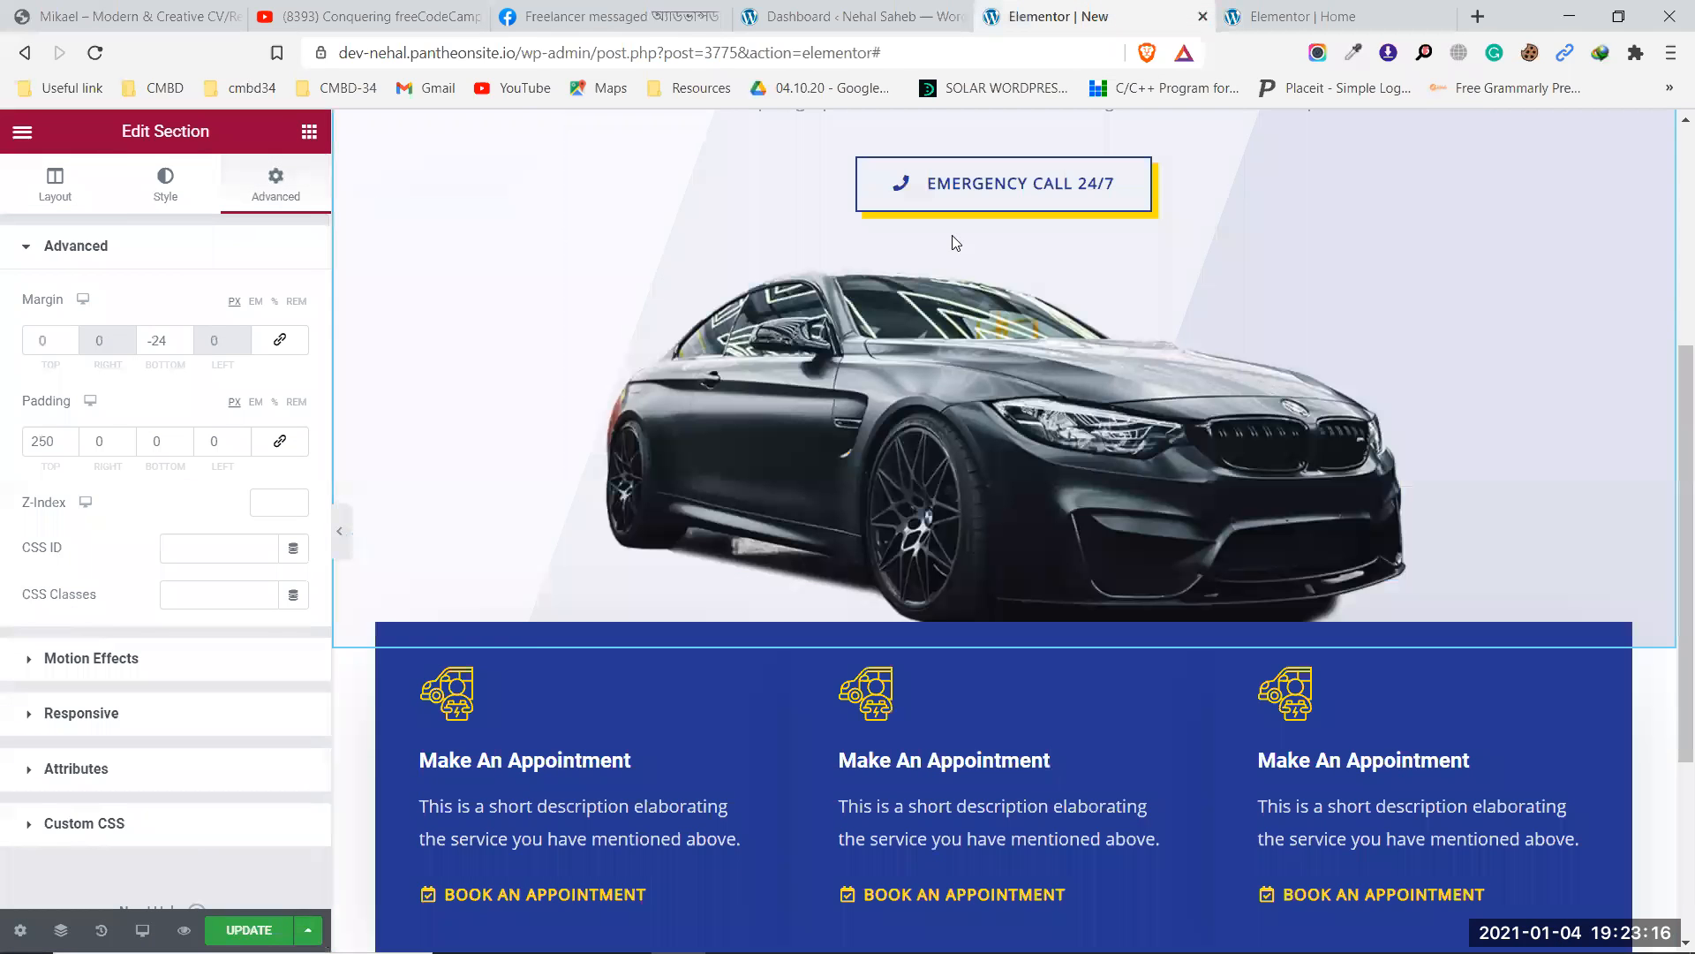
On the New page, set the hero section's bottom margin to -40 px and preview the page.
{"action": "left_click", "coordinate": [1050, 16]}
{"action": "left_click", "coordinate": [165, 341]}
{"action": "key", "text": "BackSpace"}
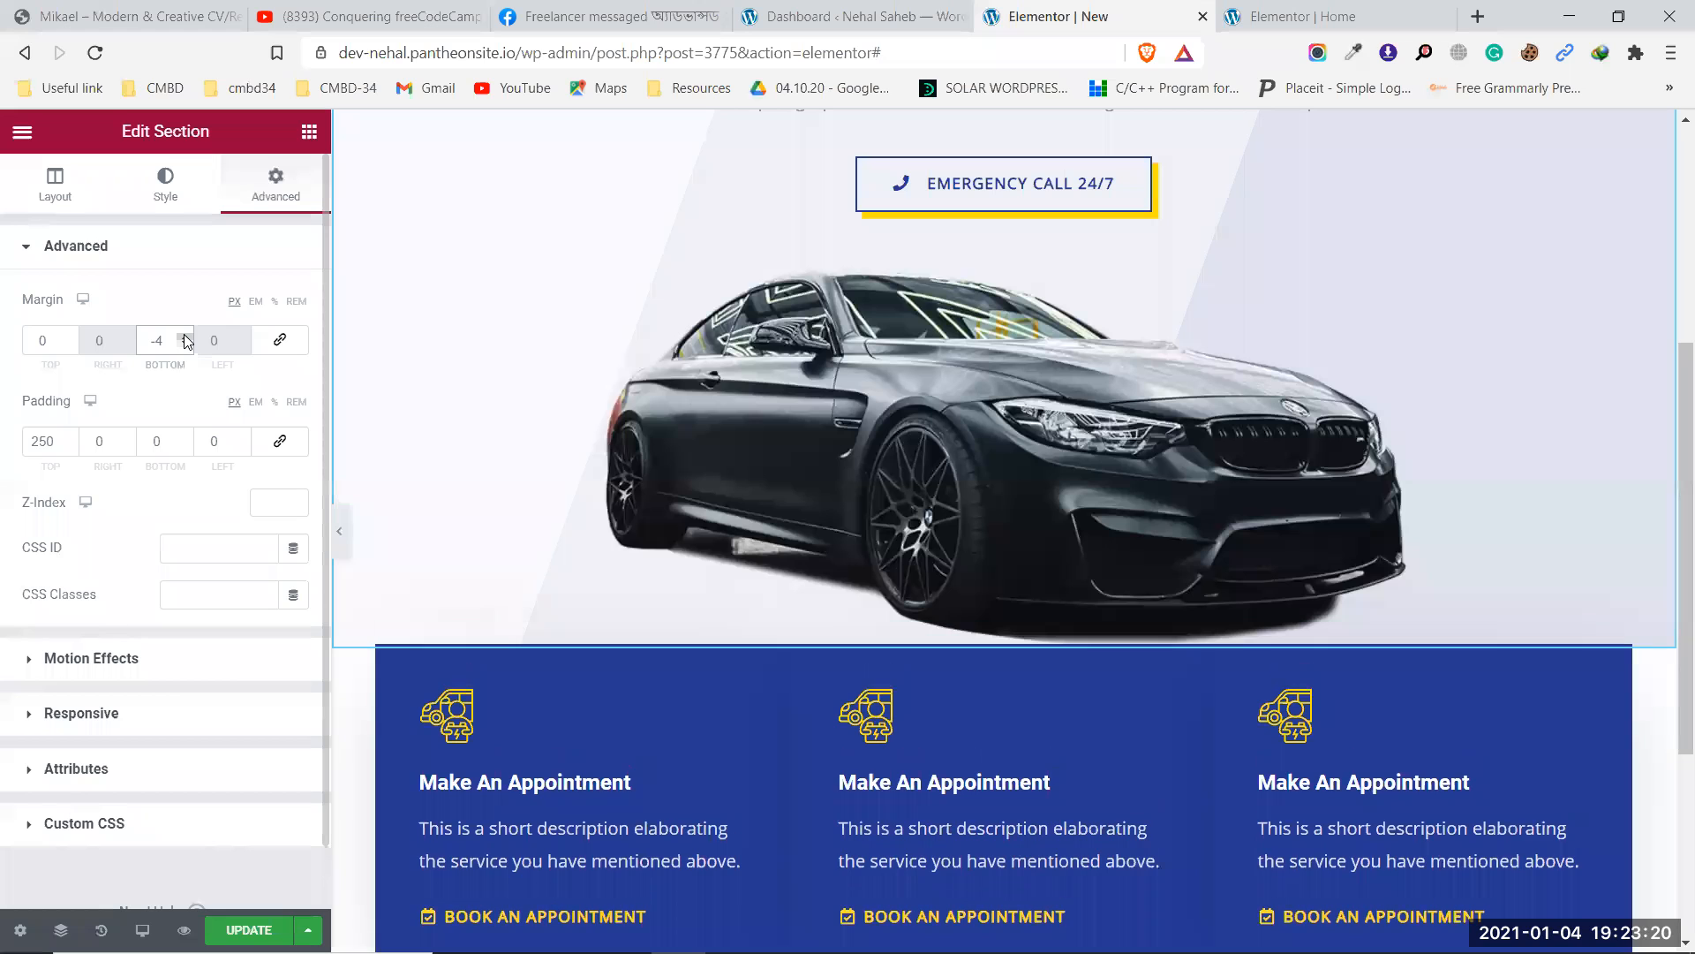
{"action": "type", "text": "0"}
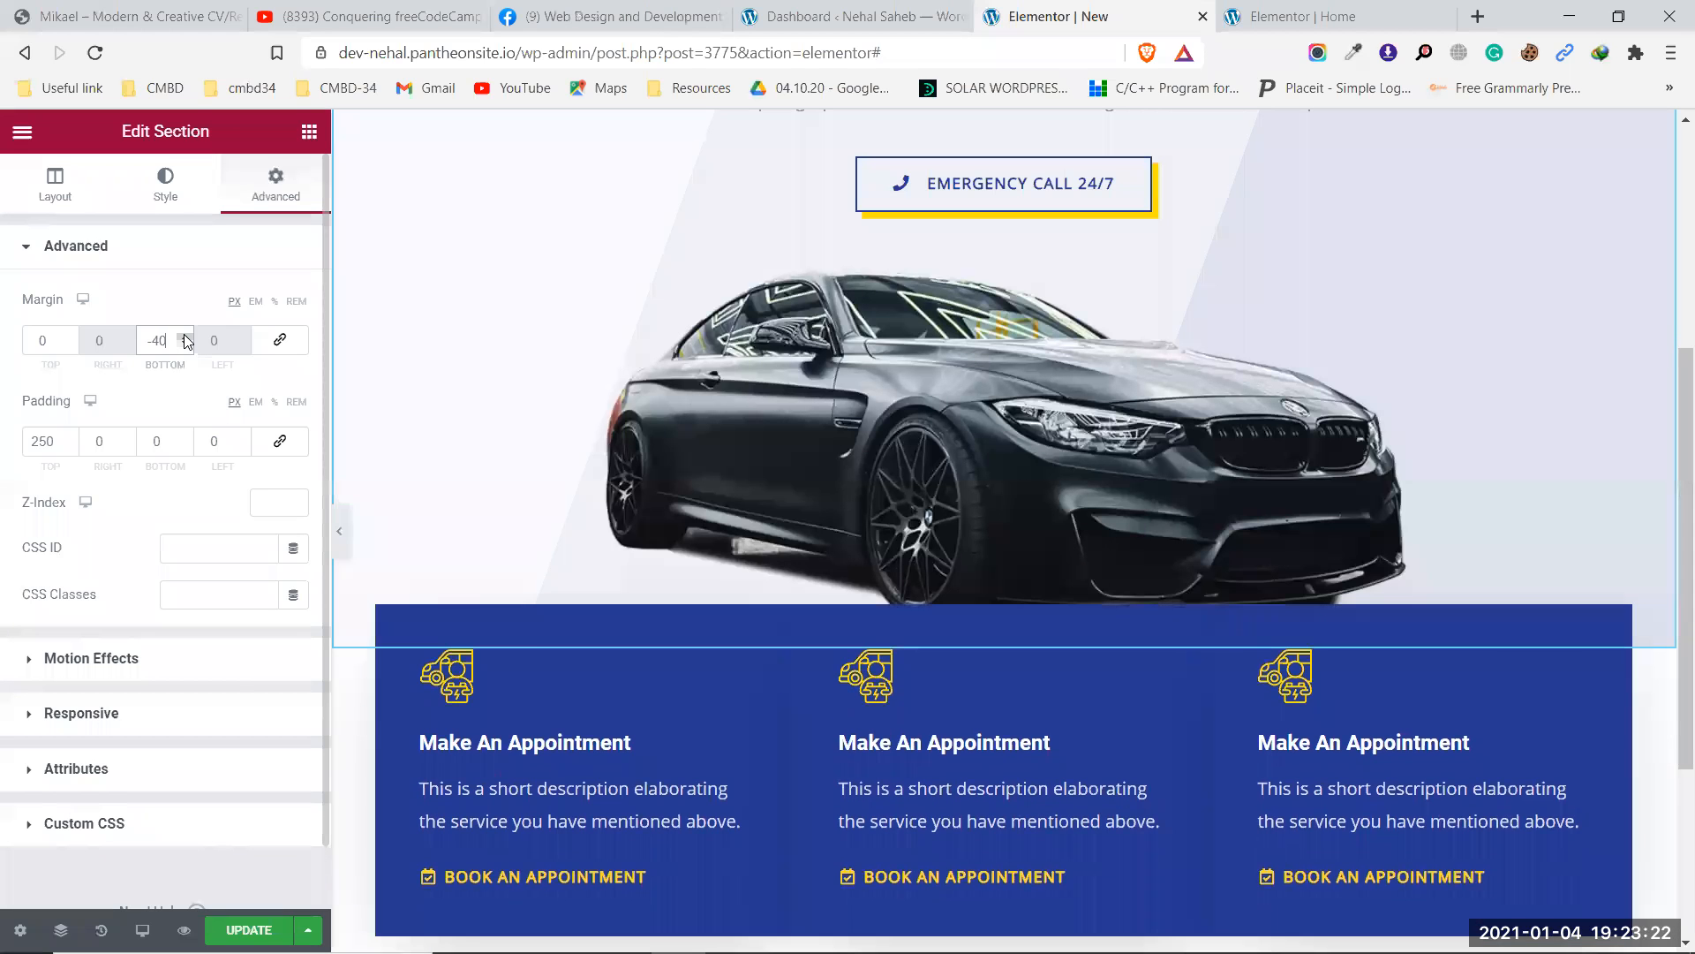
{"action": "left_click", "coordinate": [348, 521]}
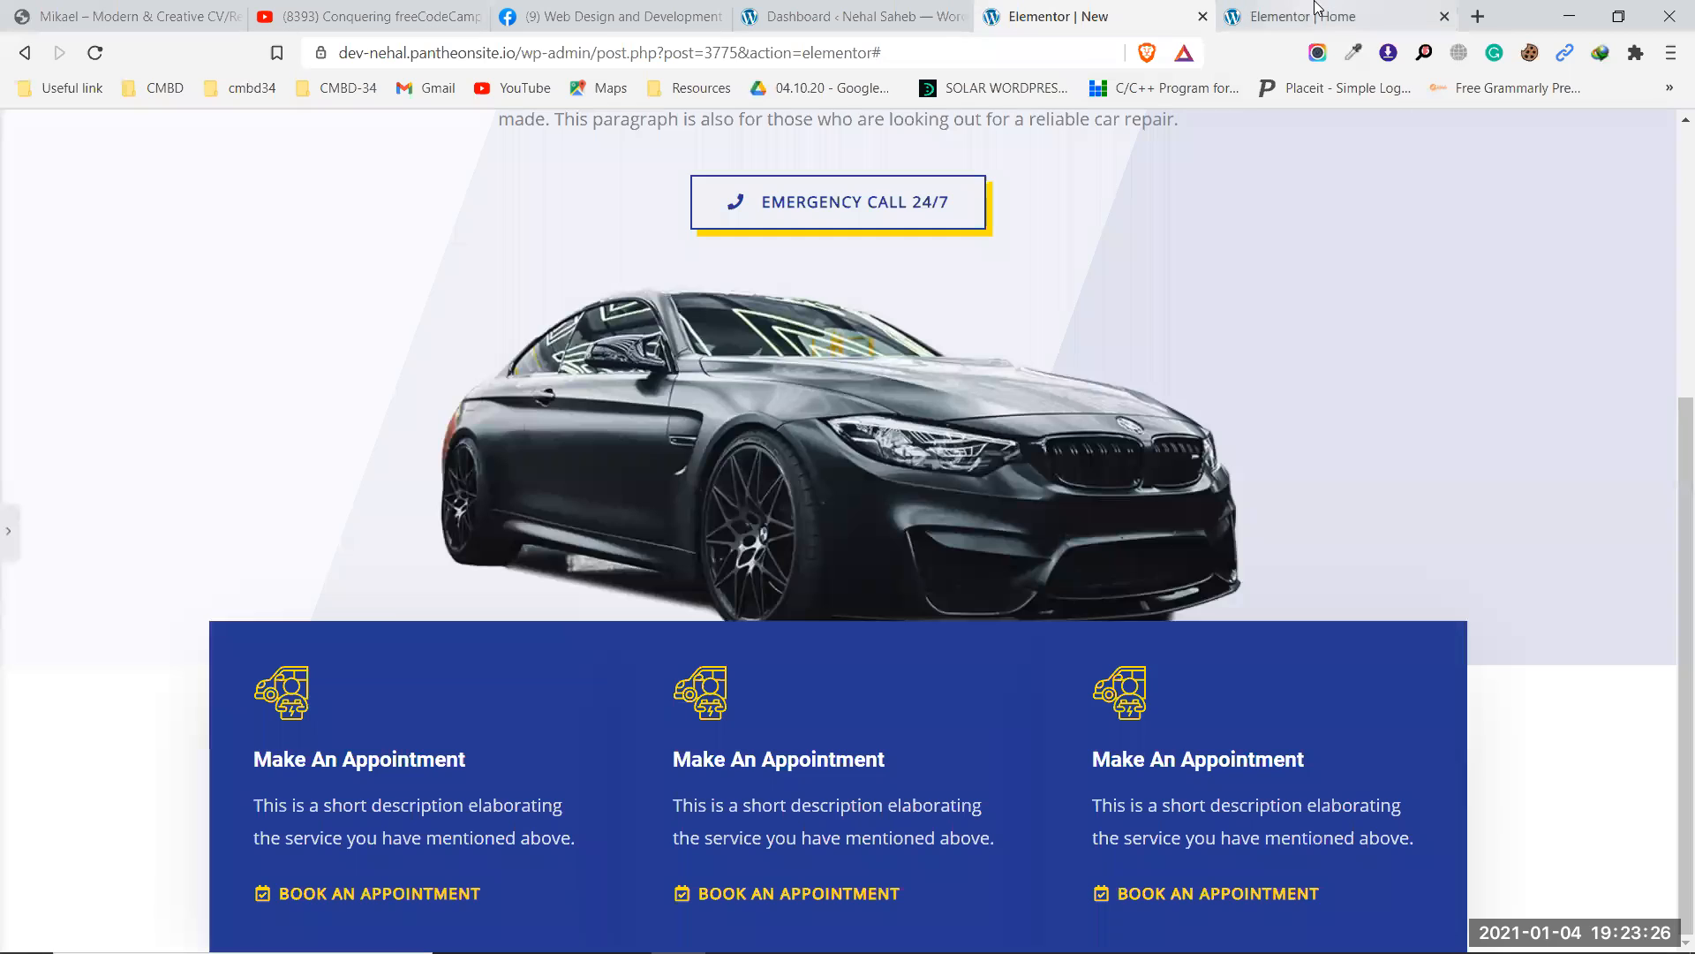
Check how the car image overlaps the blue columns on the Home page and return to the New page.
{"action": "left_click", "coordinate": [1302, 16]}
{"action": "scroll", "coordinate": [1037, 572], "scroll_direction": "up", "scroll_amount": 3}
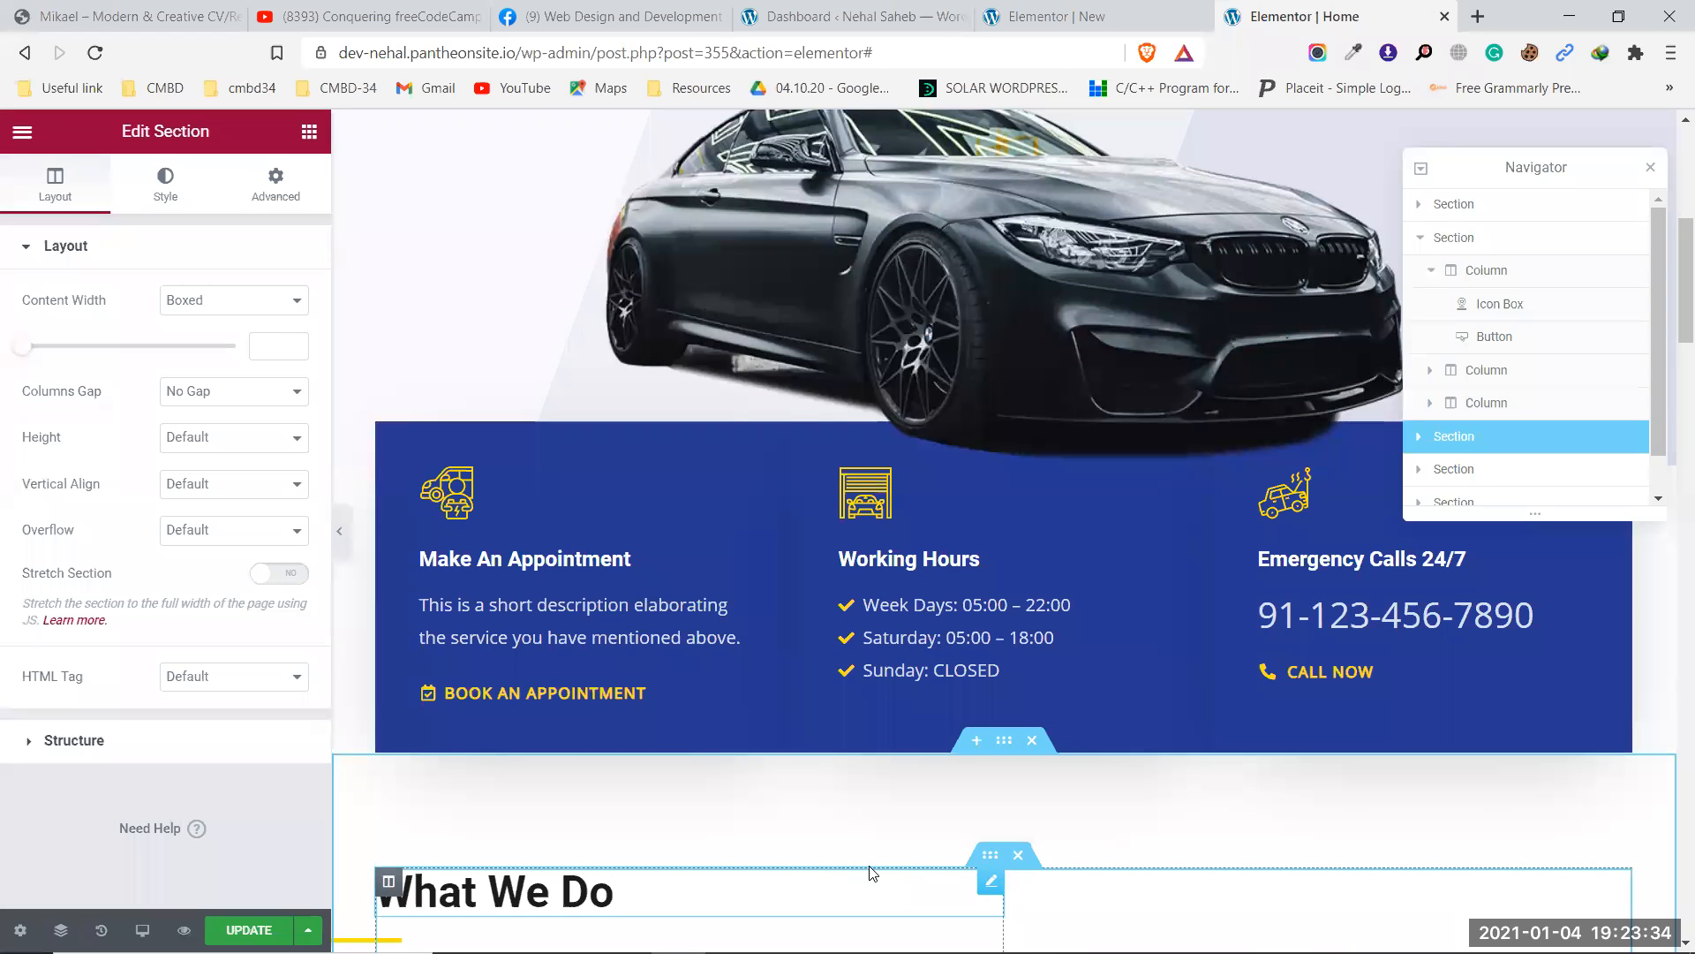
{"action": "left_click", "coordinate": [1139, 8]}
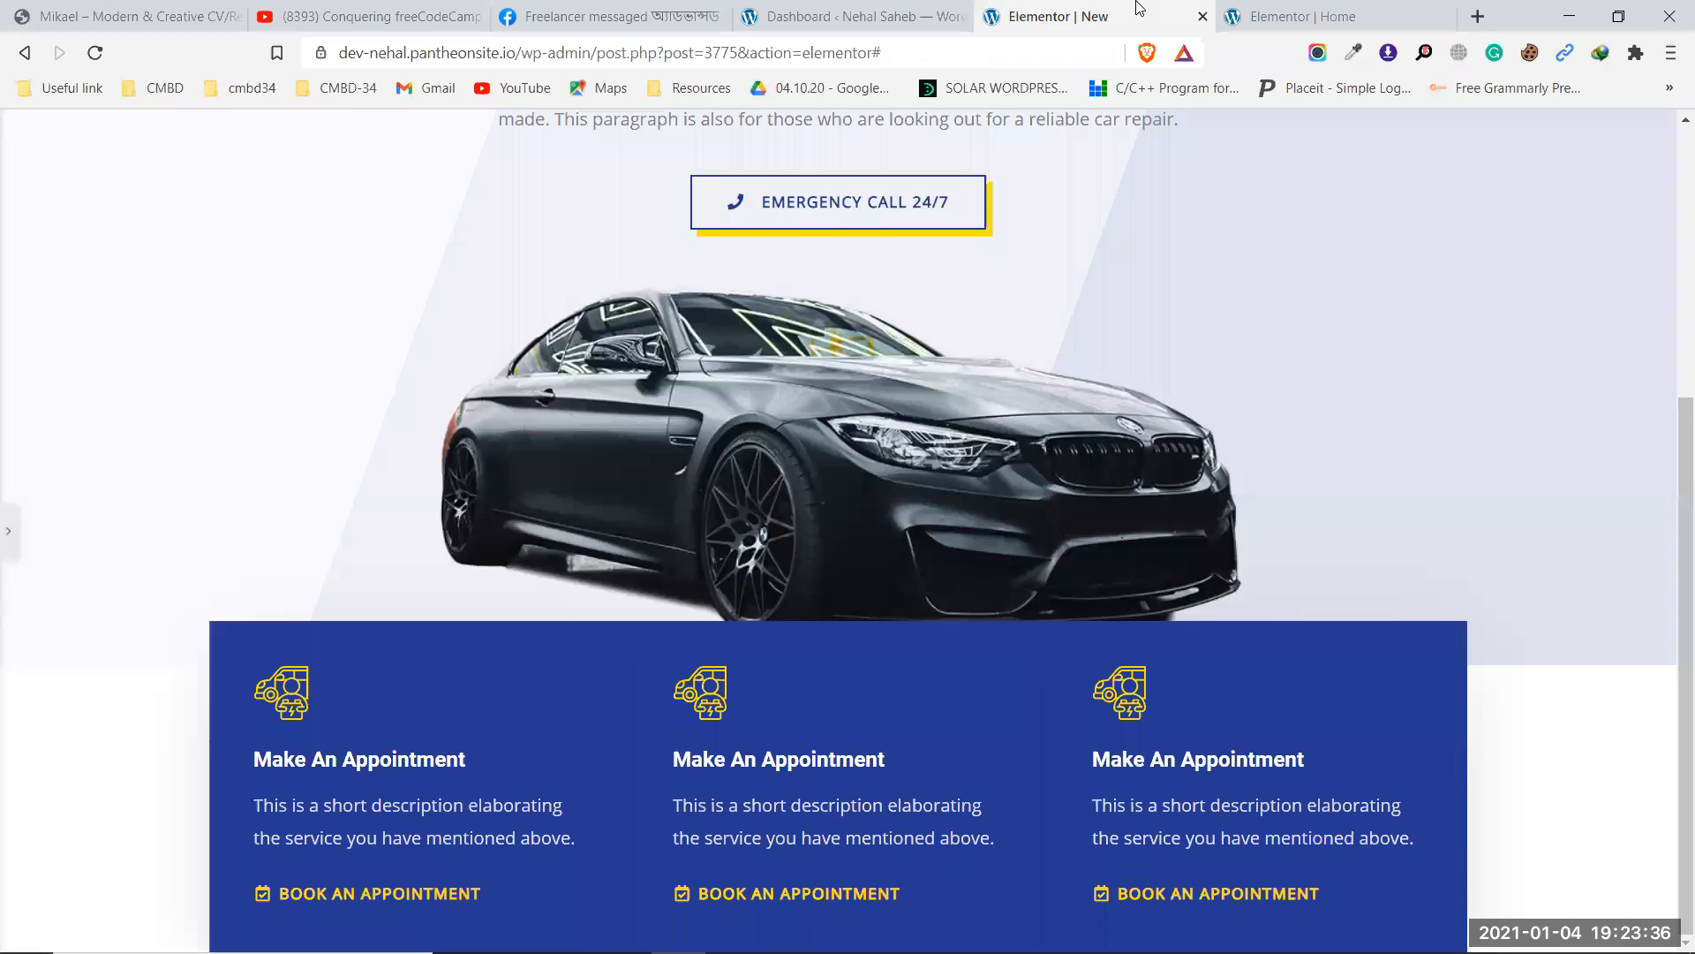
Set the blue columns section's Z-Index to 1 and preview the page.
{"action": "left_click", "coordinate": [8, 530]}
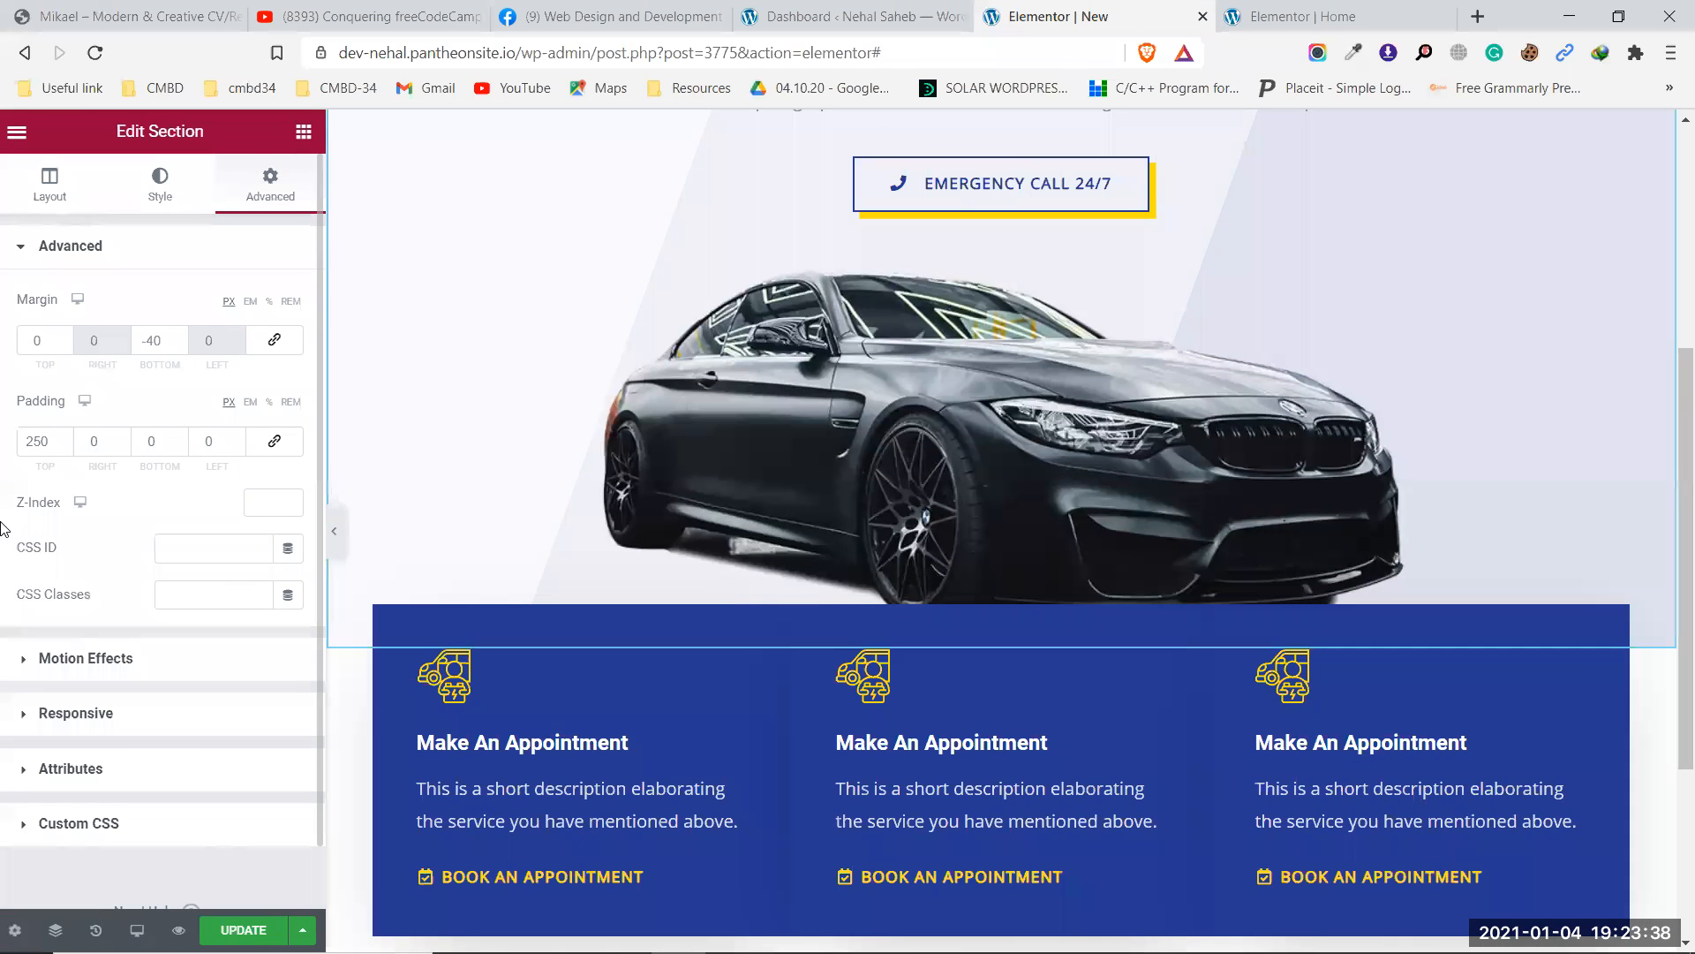
{"action": "scroll", "coordinate": [1155, 528], "scroll_direction": "down", "scroll_amount": 3}
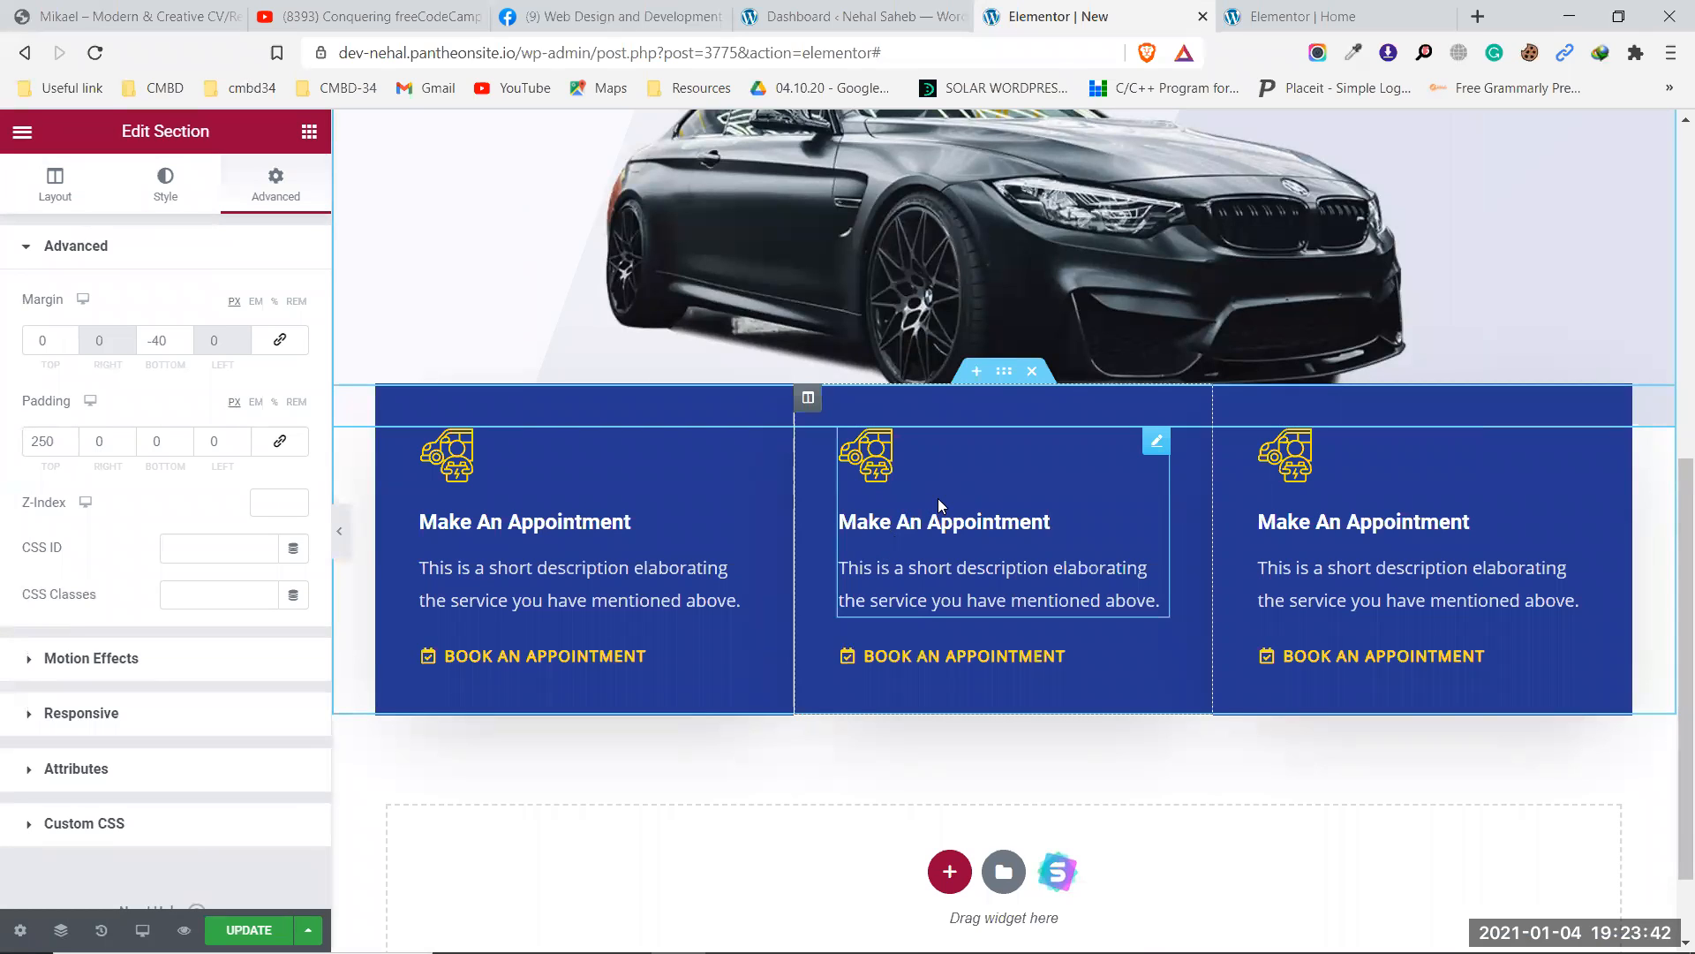
{"action": "left_click", "coordinate": [1003, 376]}
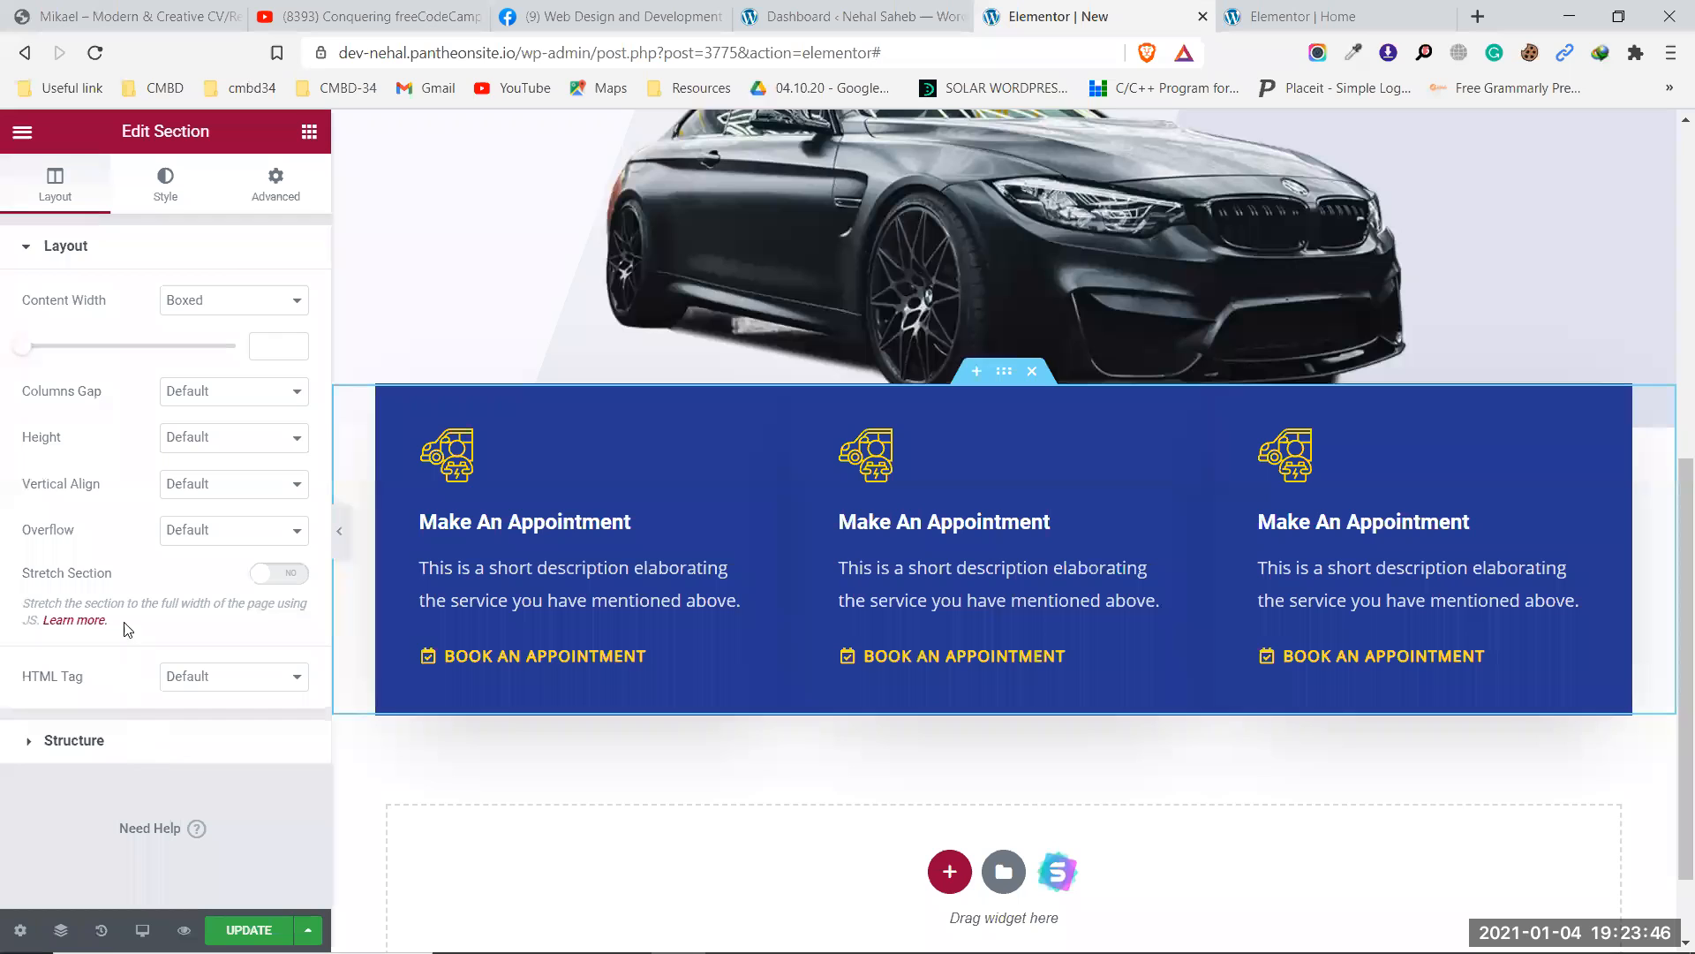
{"action": "left_click", "coordinate": [271, 194]}
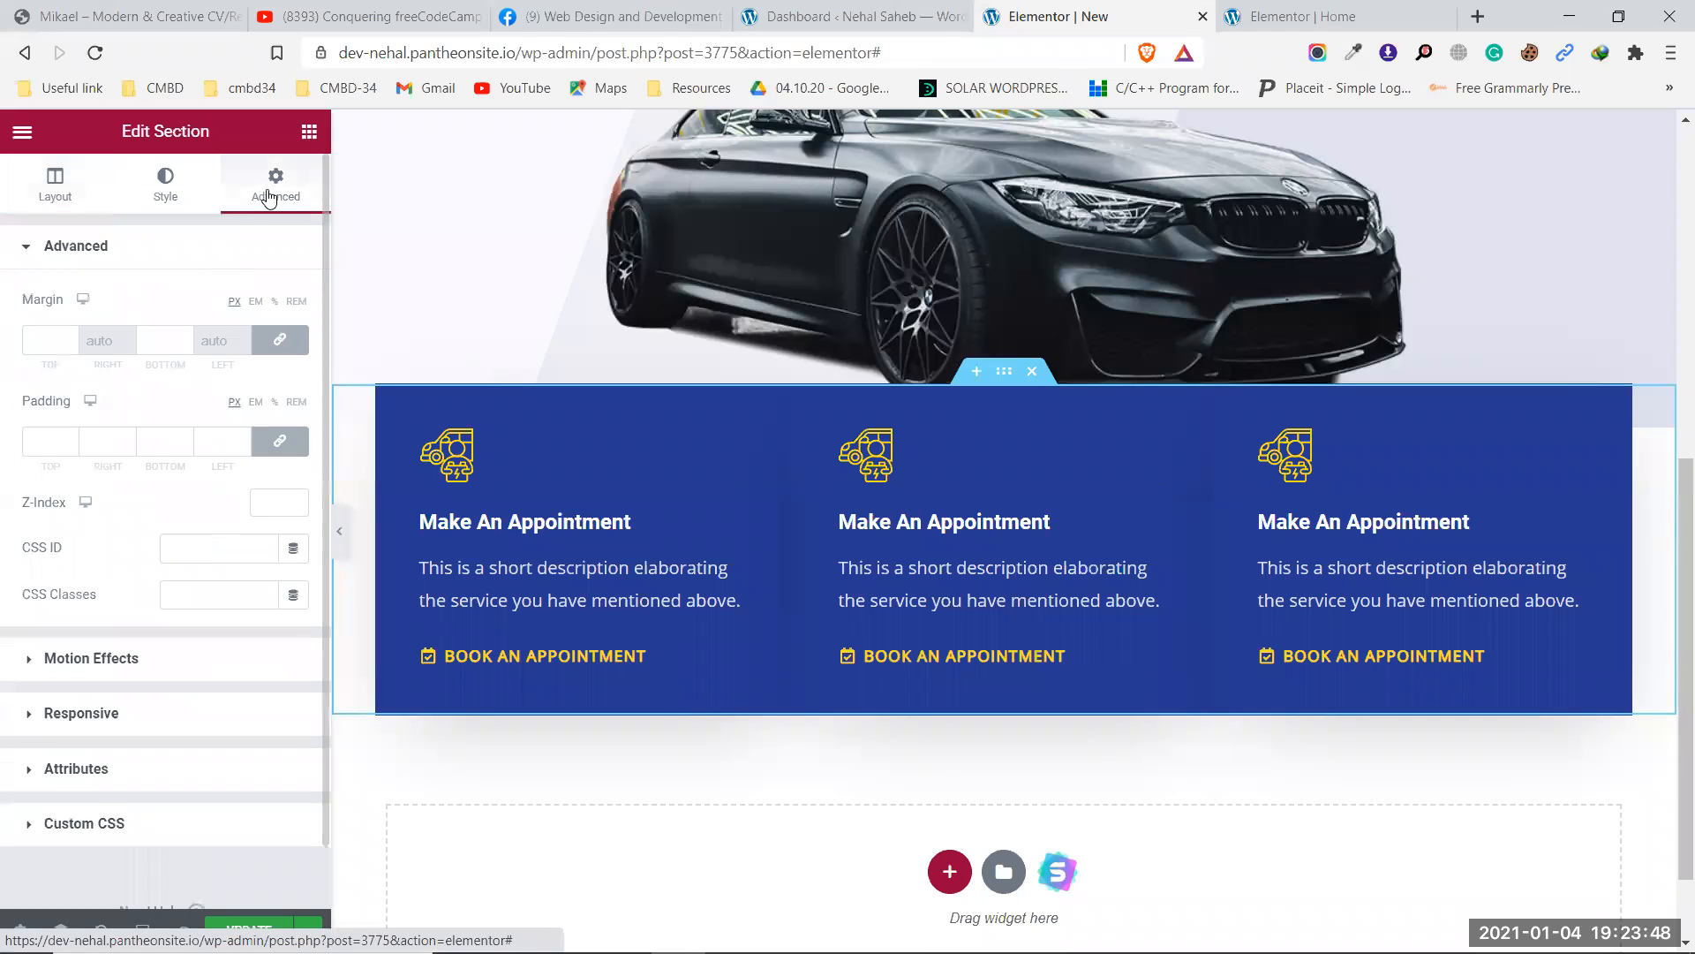
{"action": "left_click", "coordinate": [258, 509]}
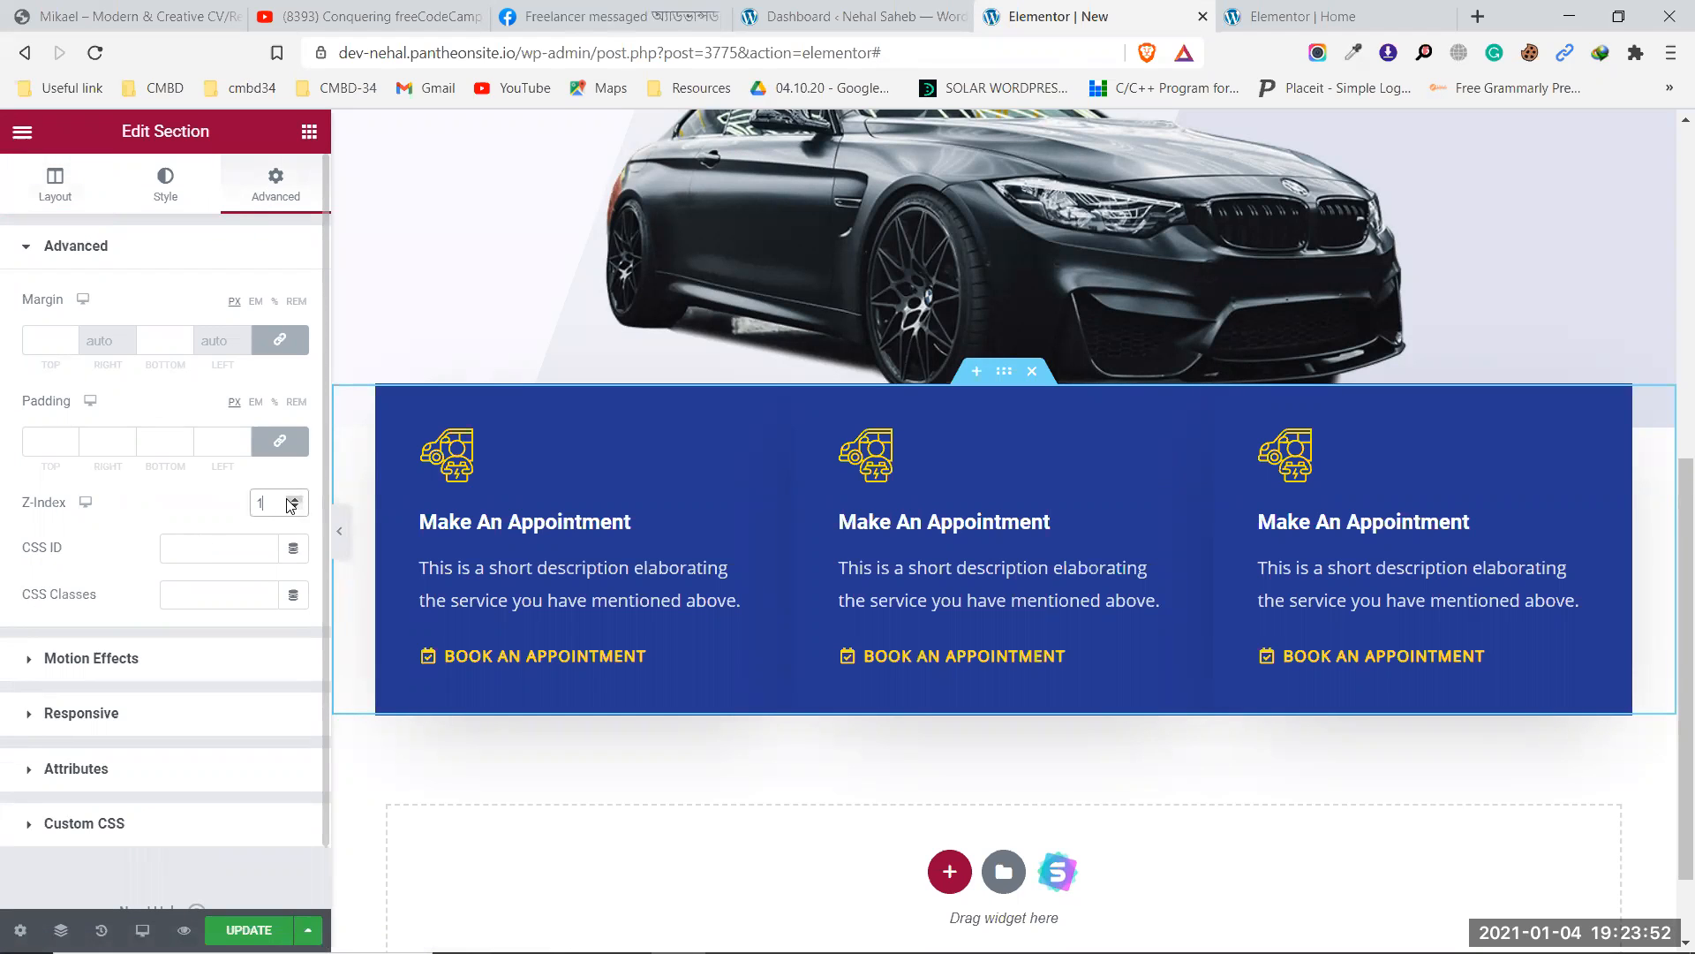
{"action": "left_click", "coordinate": [341, 531]}
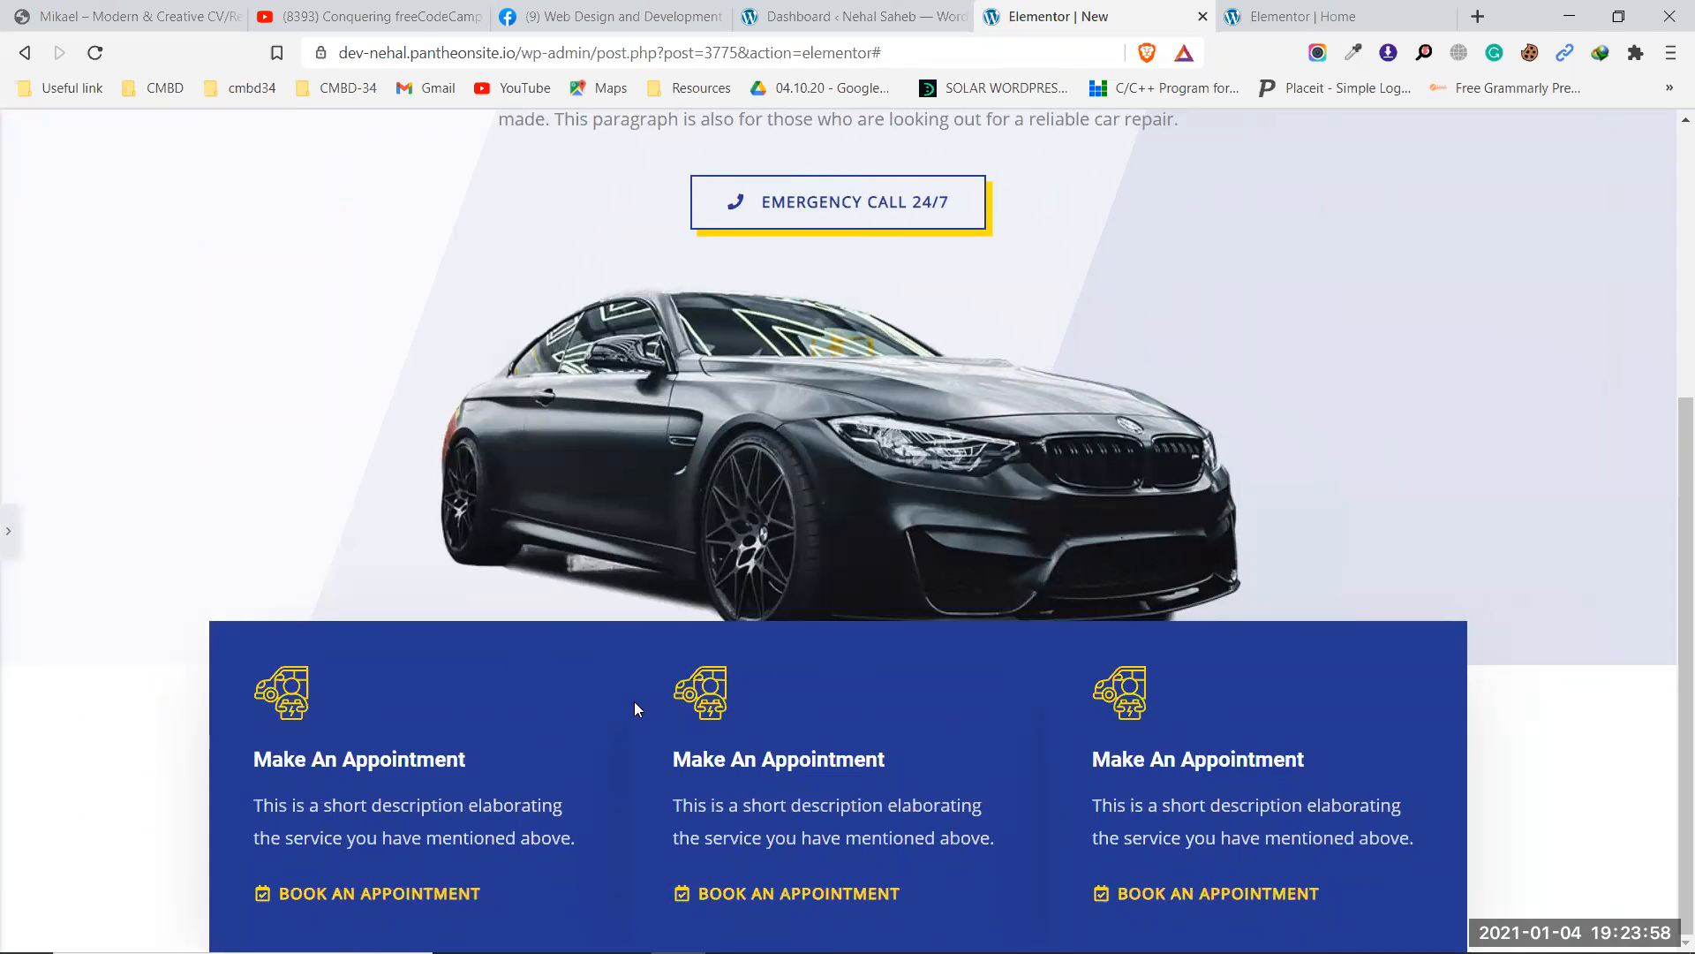
Change the blue columns section's Z-Index to 0, preview the page and reopen the editor panel.
{"action": "left_click", "coordinate": [9, 532]}
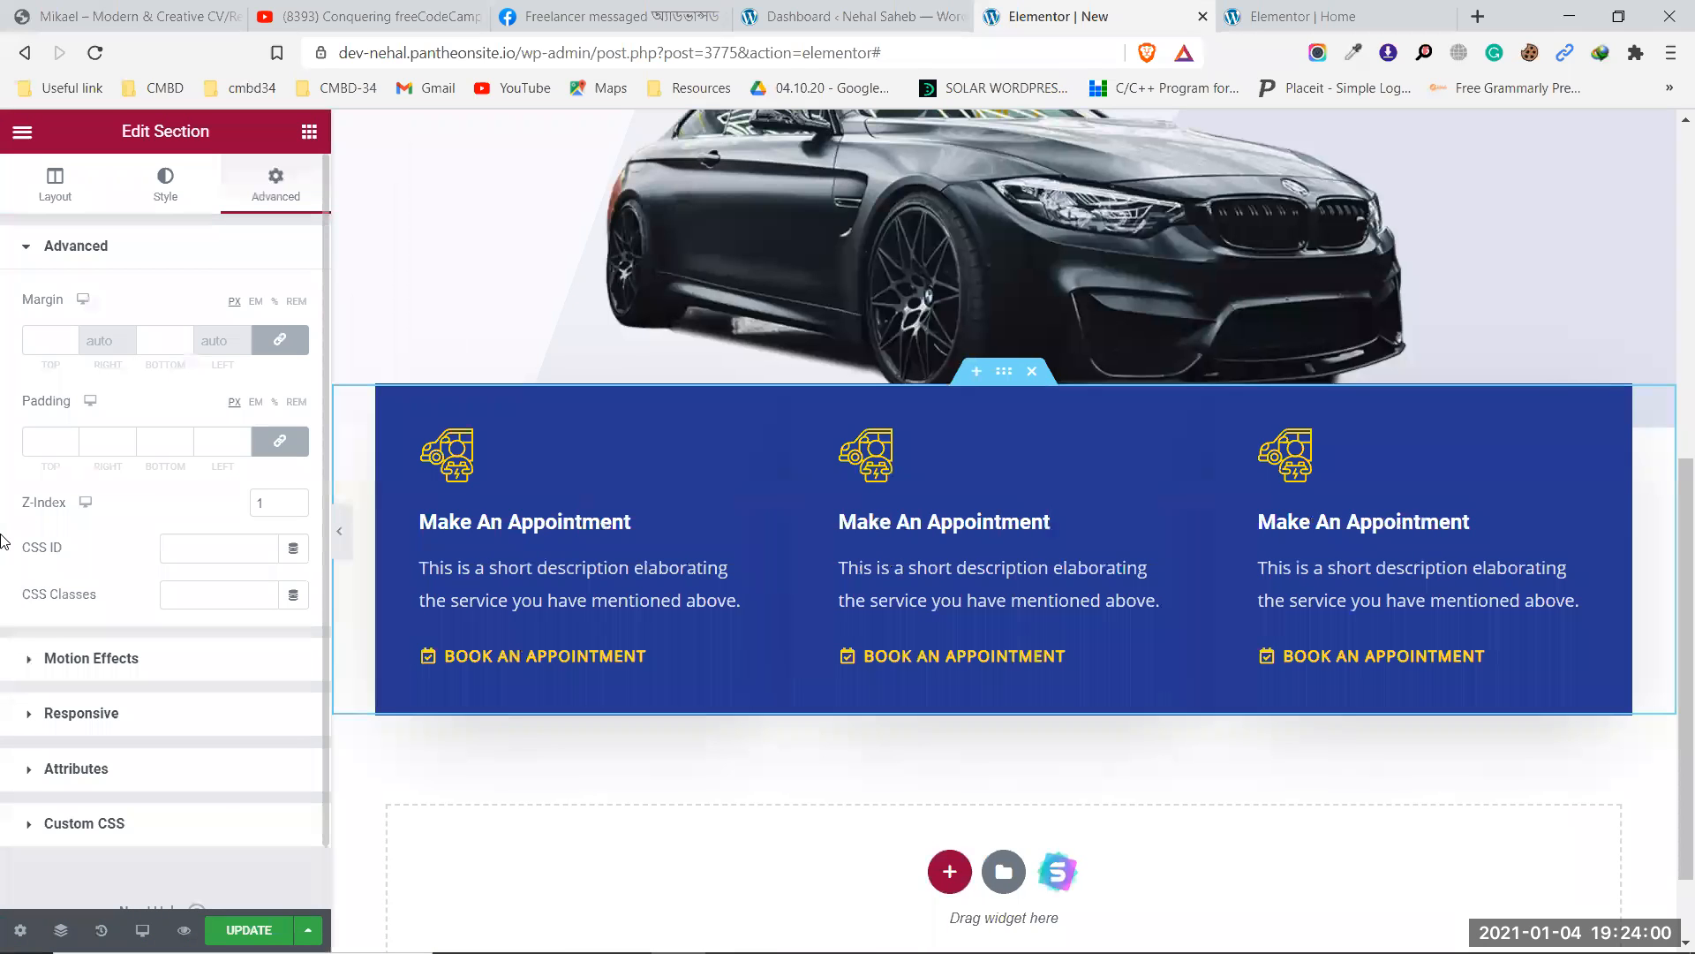
{"action": "left_click", "coordinate": [264, 503]}
{"action": "left_click", "coordinate": [340, 531]}
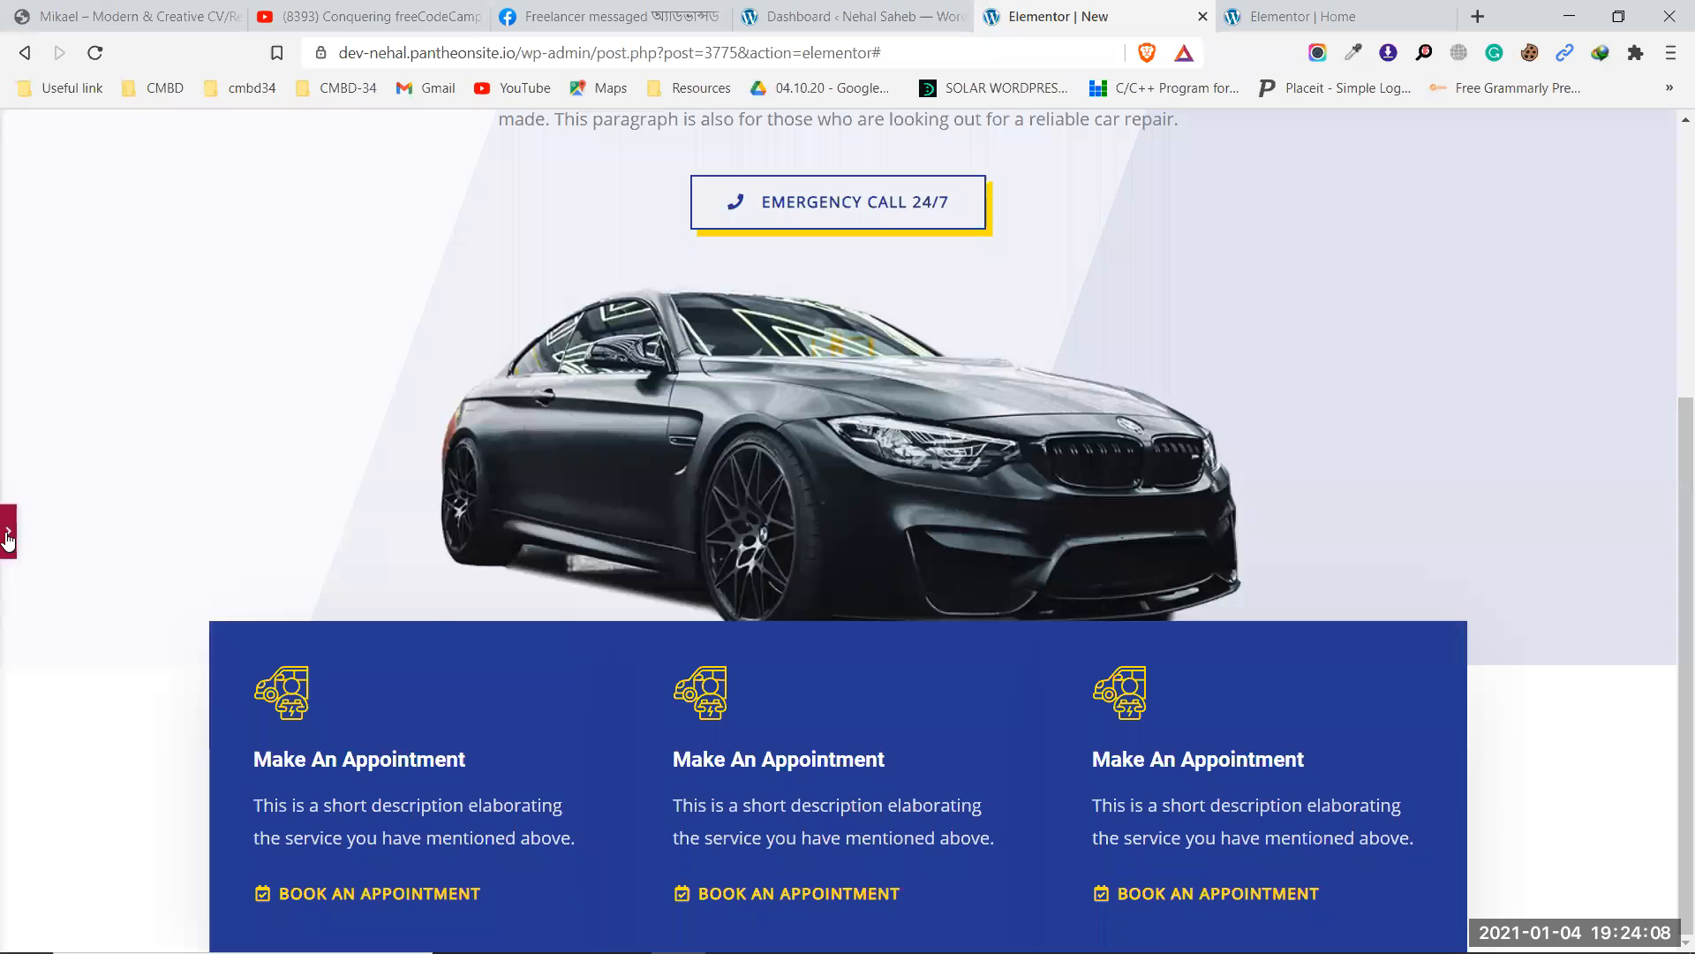
{"action": "left_click", "coordinate": [9, 529]}
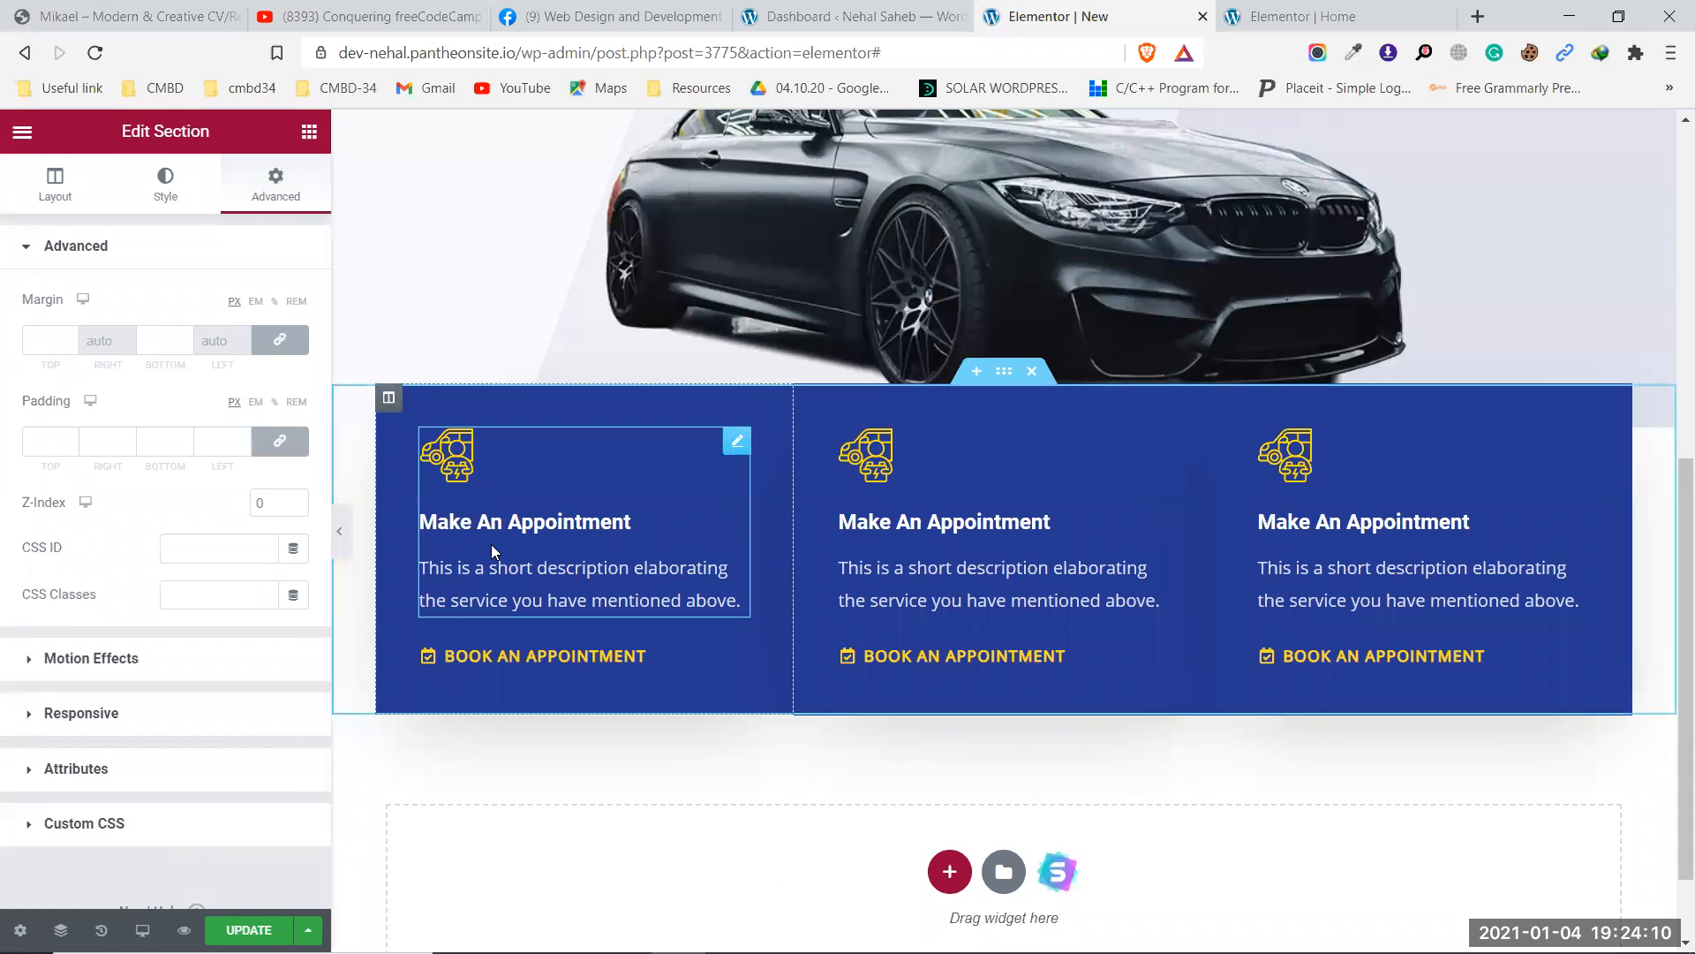
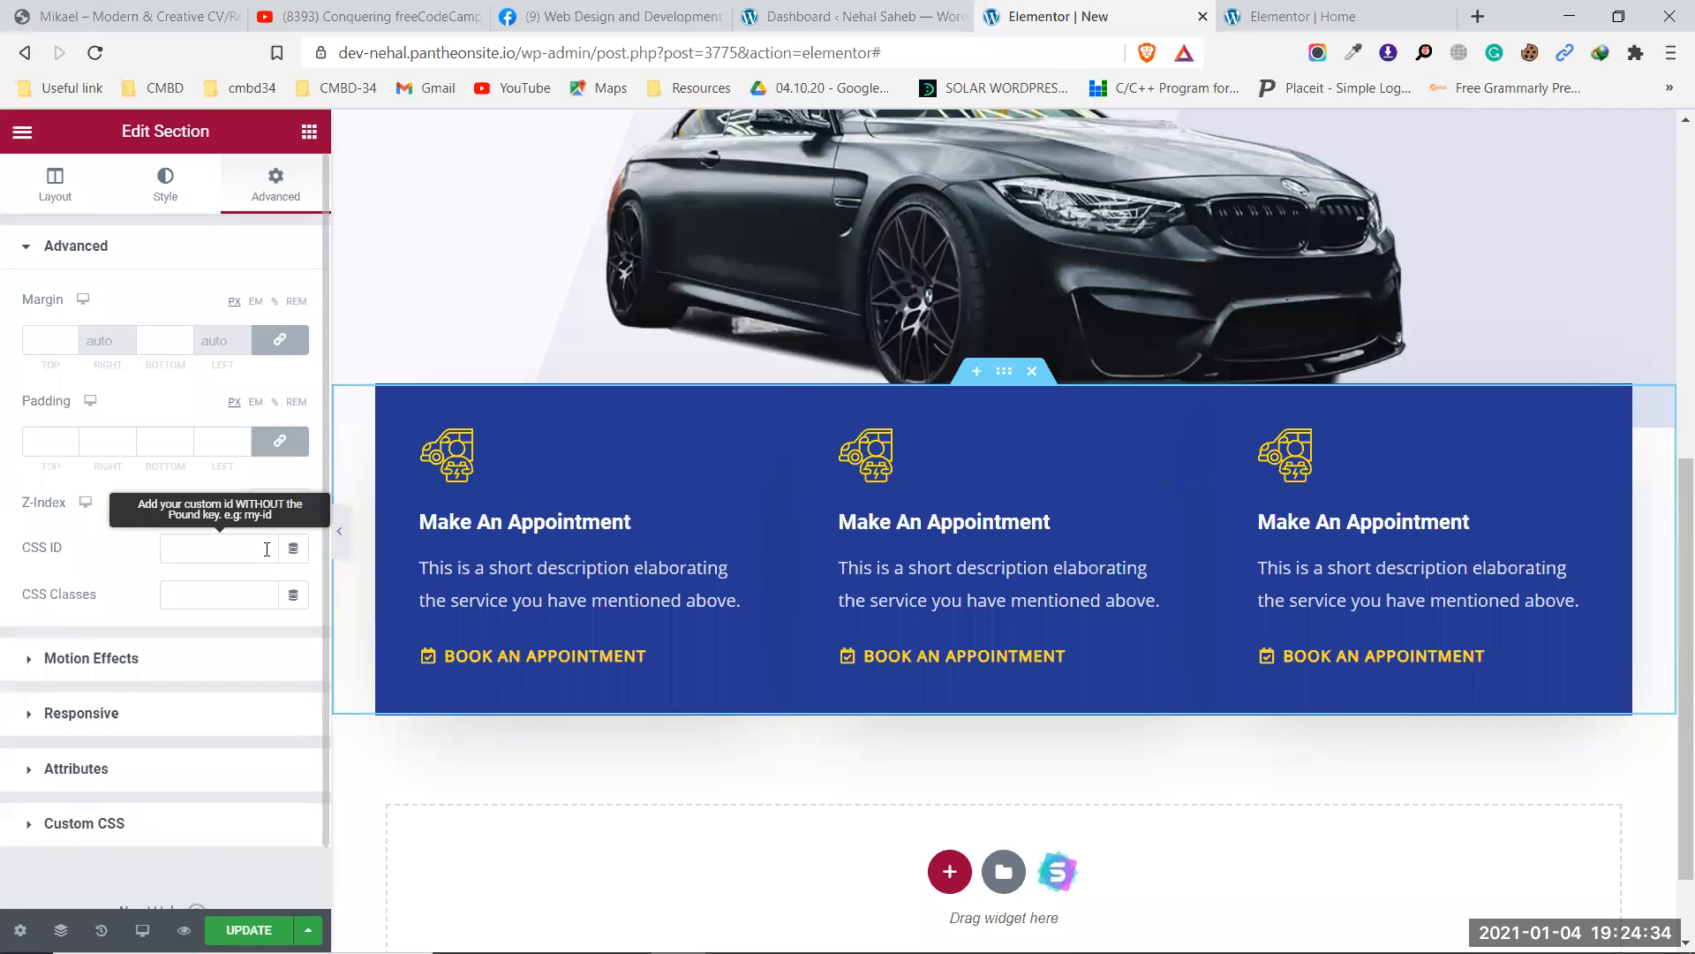
Set the car image's Z-Index to 1, preview the page and reopen the editor panel.
{"action": "scroll", "coordinate": [1409, 415], "scroll_direction": "up", "scroll_amount": 4}
{"action": "scroll", "coordinate": [1408, 425], "scroll_direction": "up", "scroll_amount": 4}
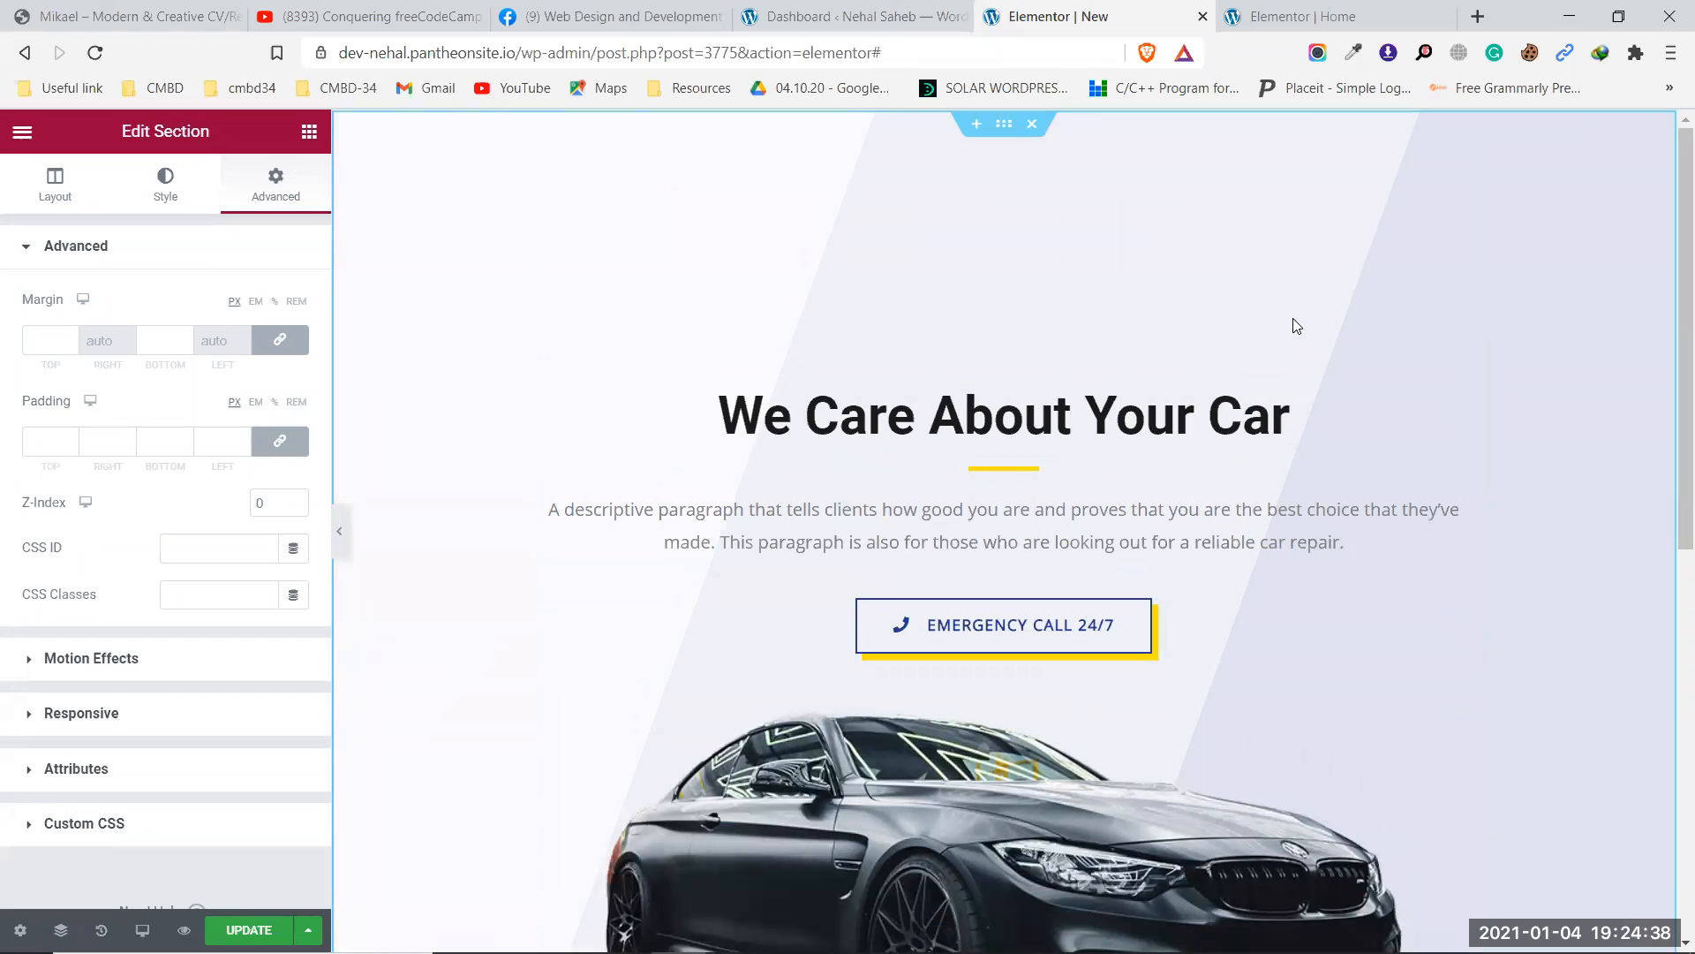
{"action": "scroll", "coordinate": [1295, 325], "scroll_direction": "down", "scroll_amount": 7}
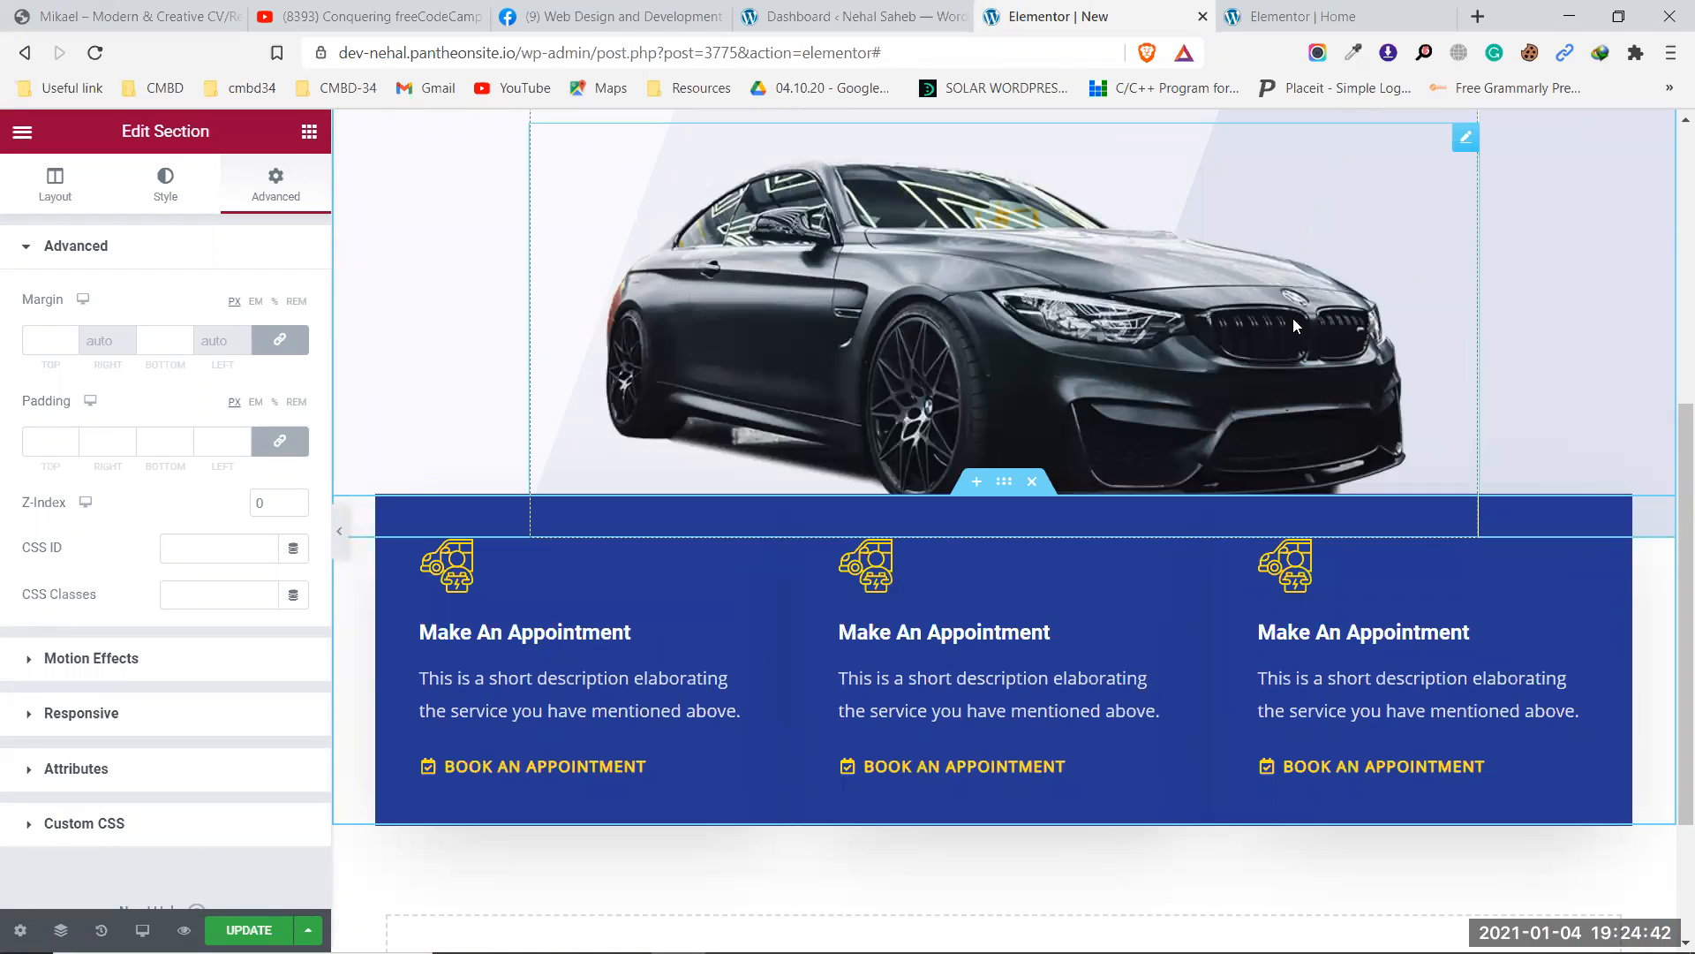
{"action": "scroll", "coordinate": [1293, 318], "scroll_direction": "up", "scroll_amount": 1}
{"action": "left_click", "coordinate": [1459, 256]}
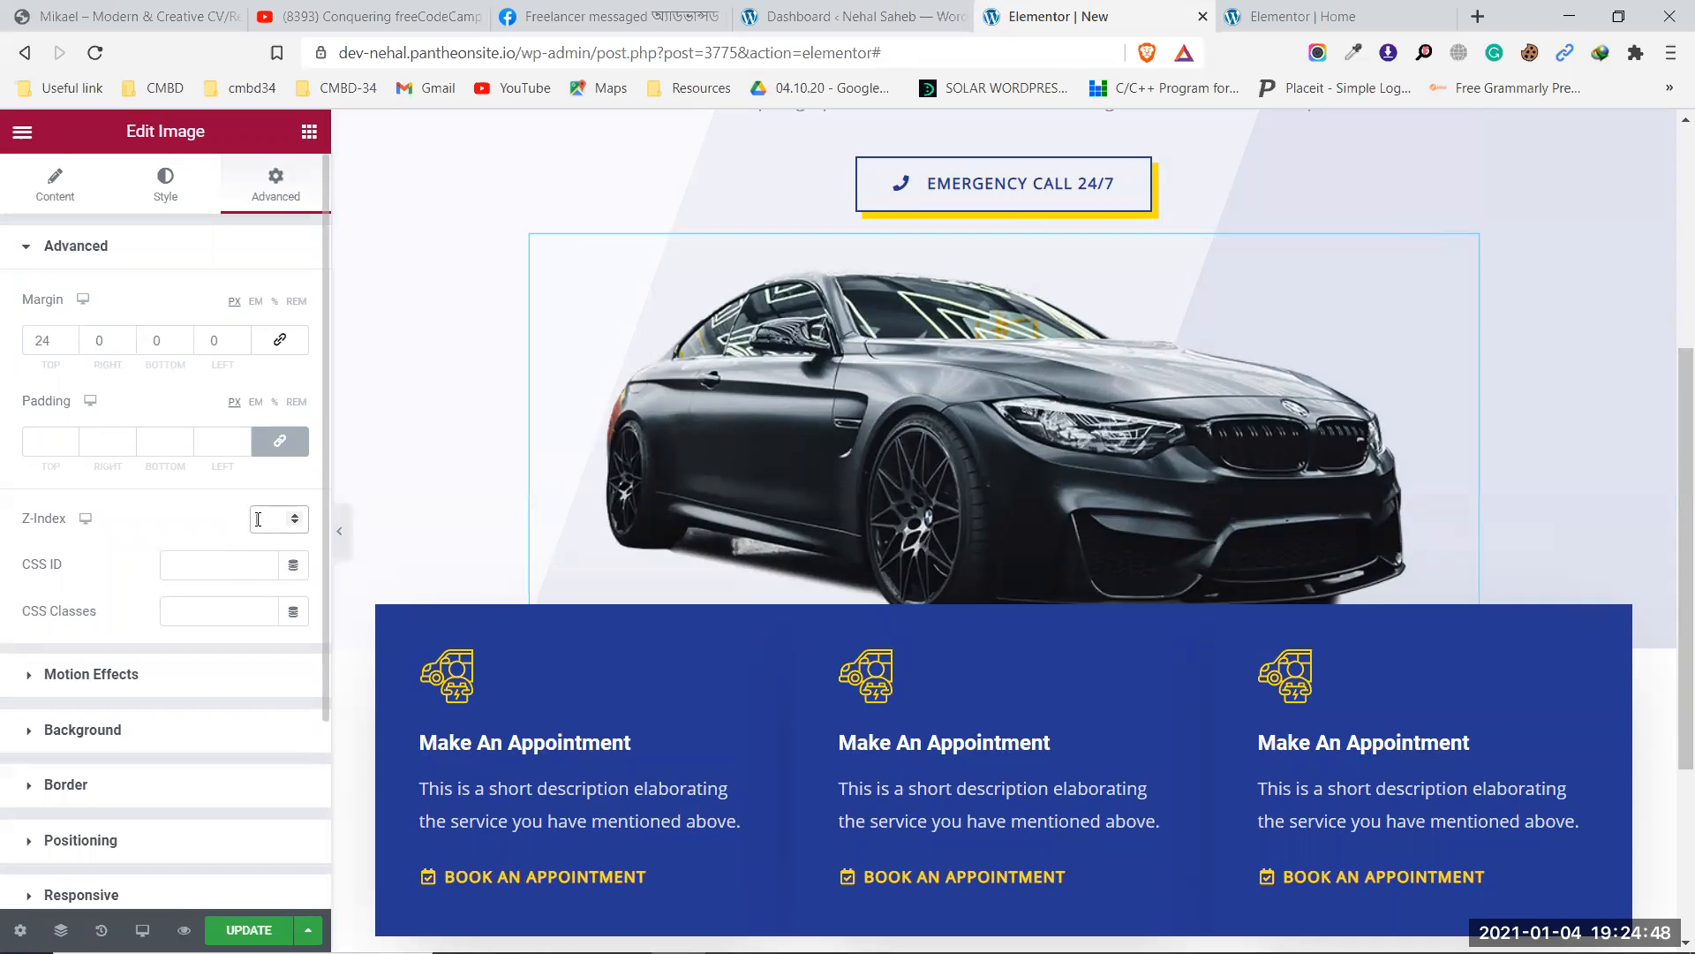
{"action": "left_click", "coordinate": [296, 514]}
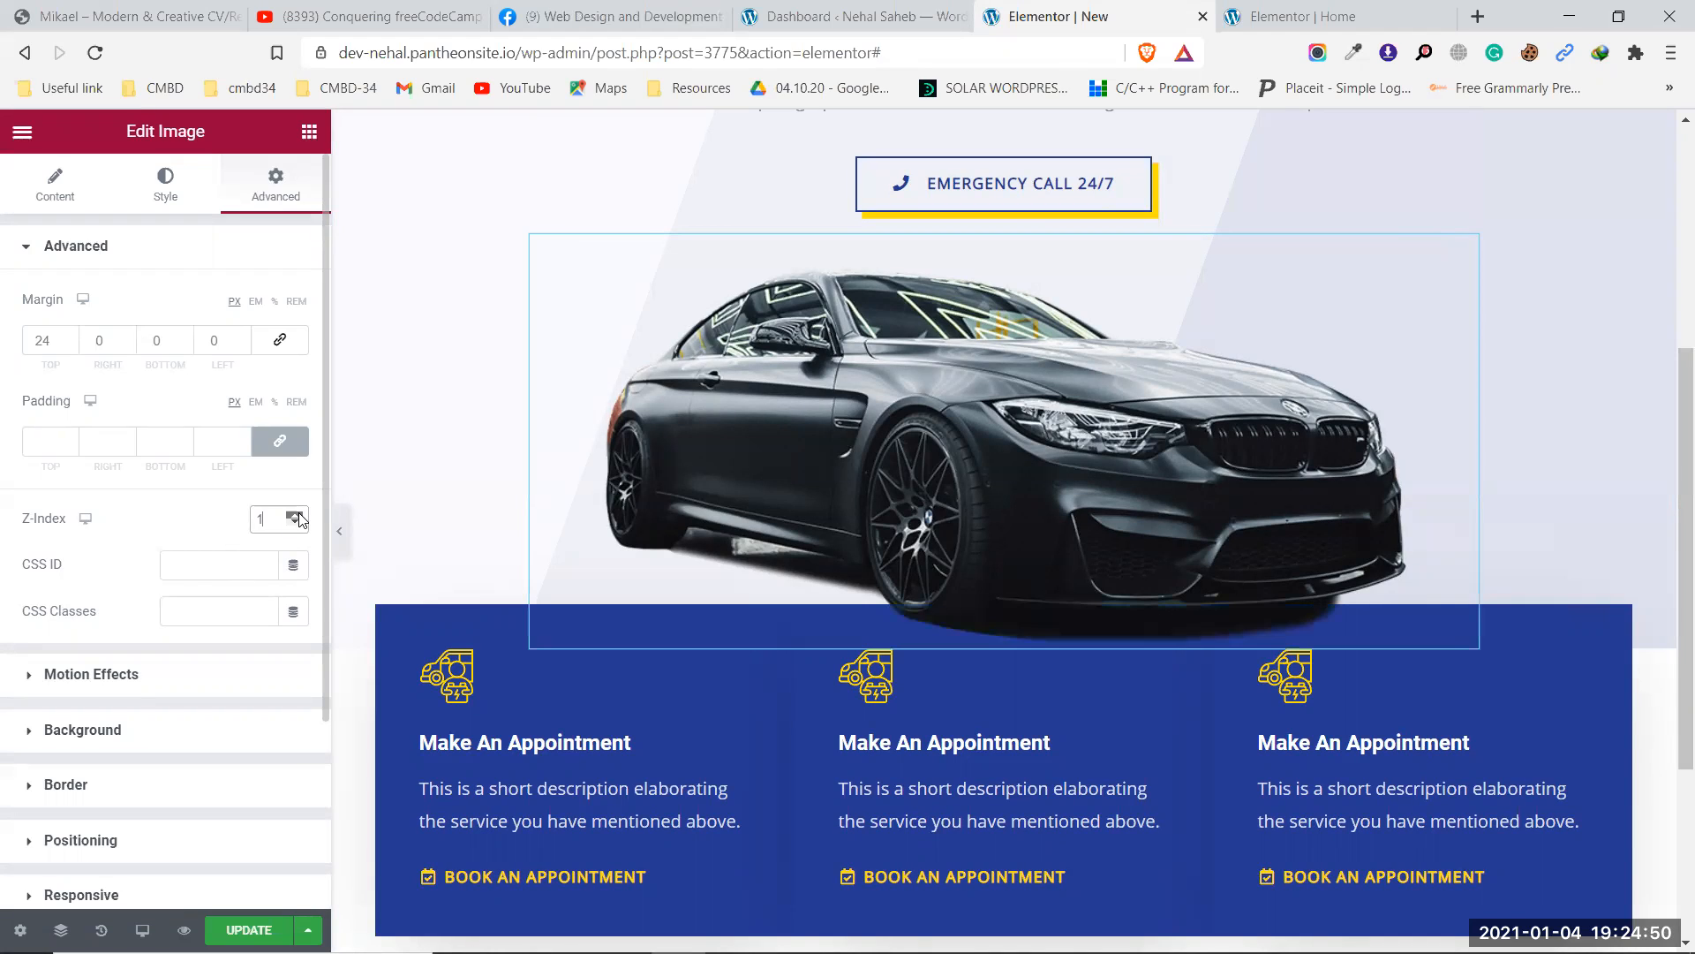
{"action": "left_click", "coordinate": [339, 531]}
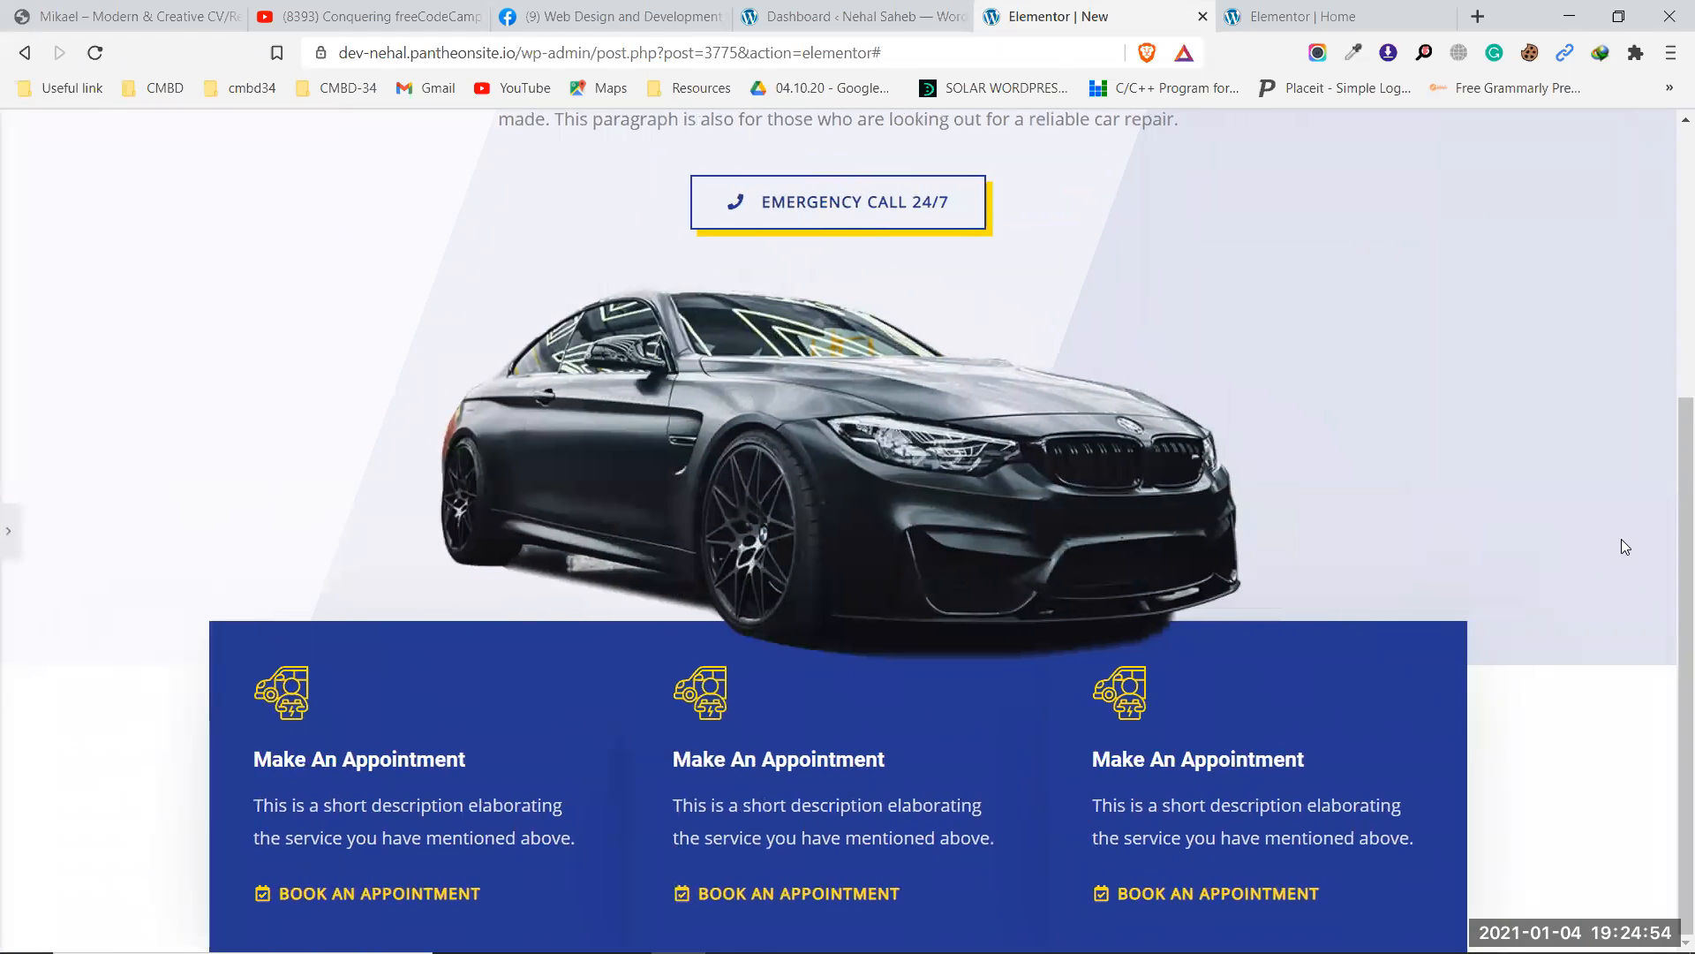
{"action": "left_click", "coordinate": [8, 549]}
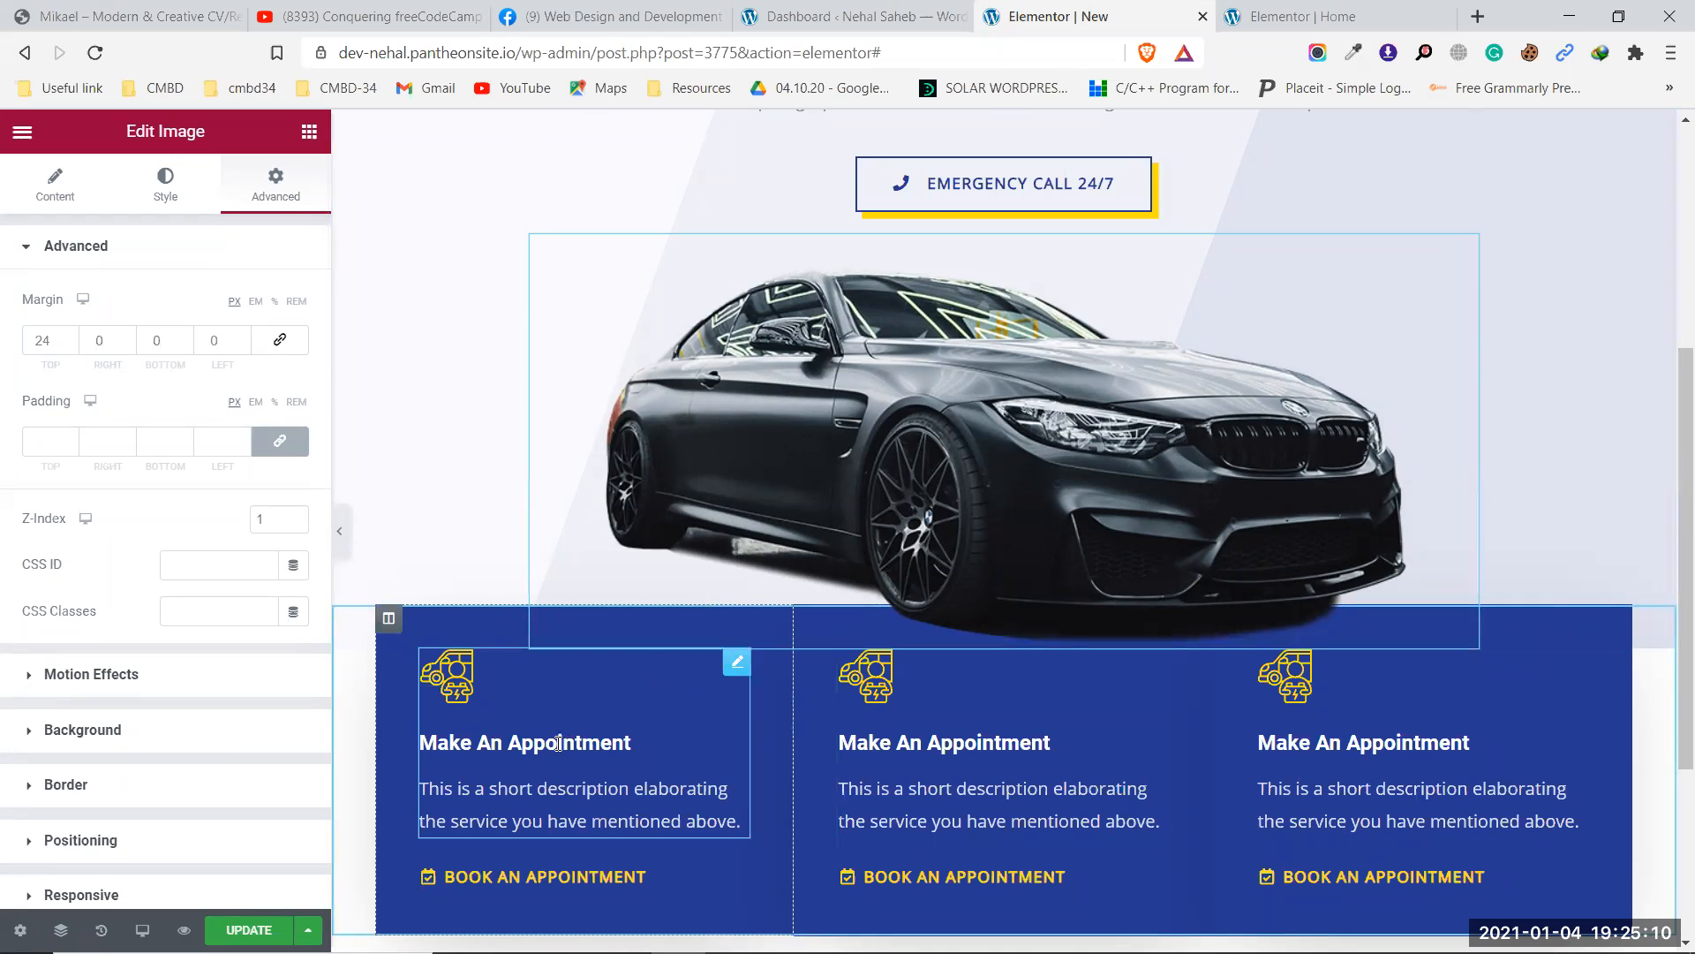
Examine how the car image overlaps the blue columns in both the editor and the preview.
{"action": "scroll", "coordinate": [592, 717], "scroll_direction": "down", "scroll_amount": 2}
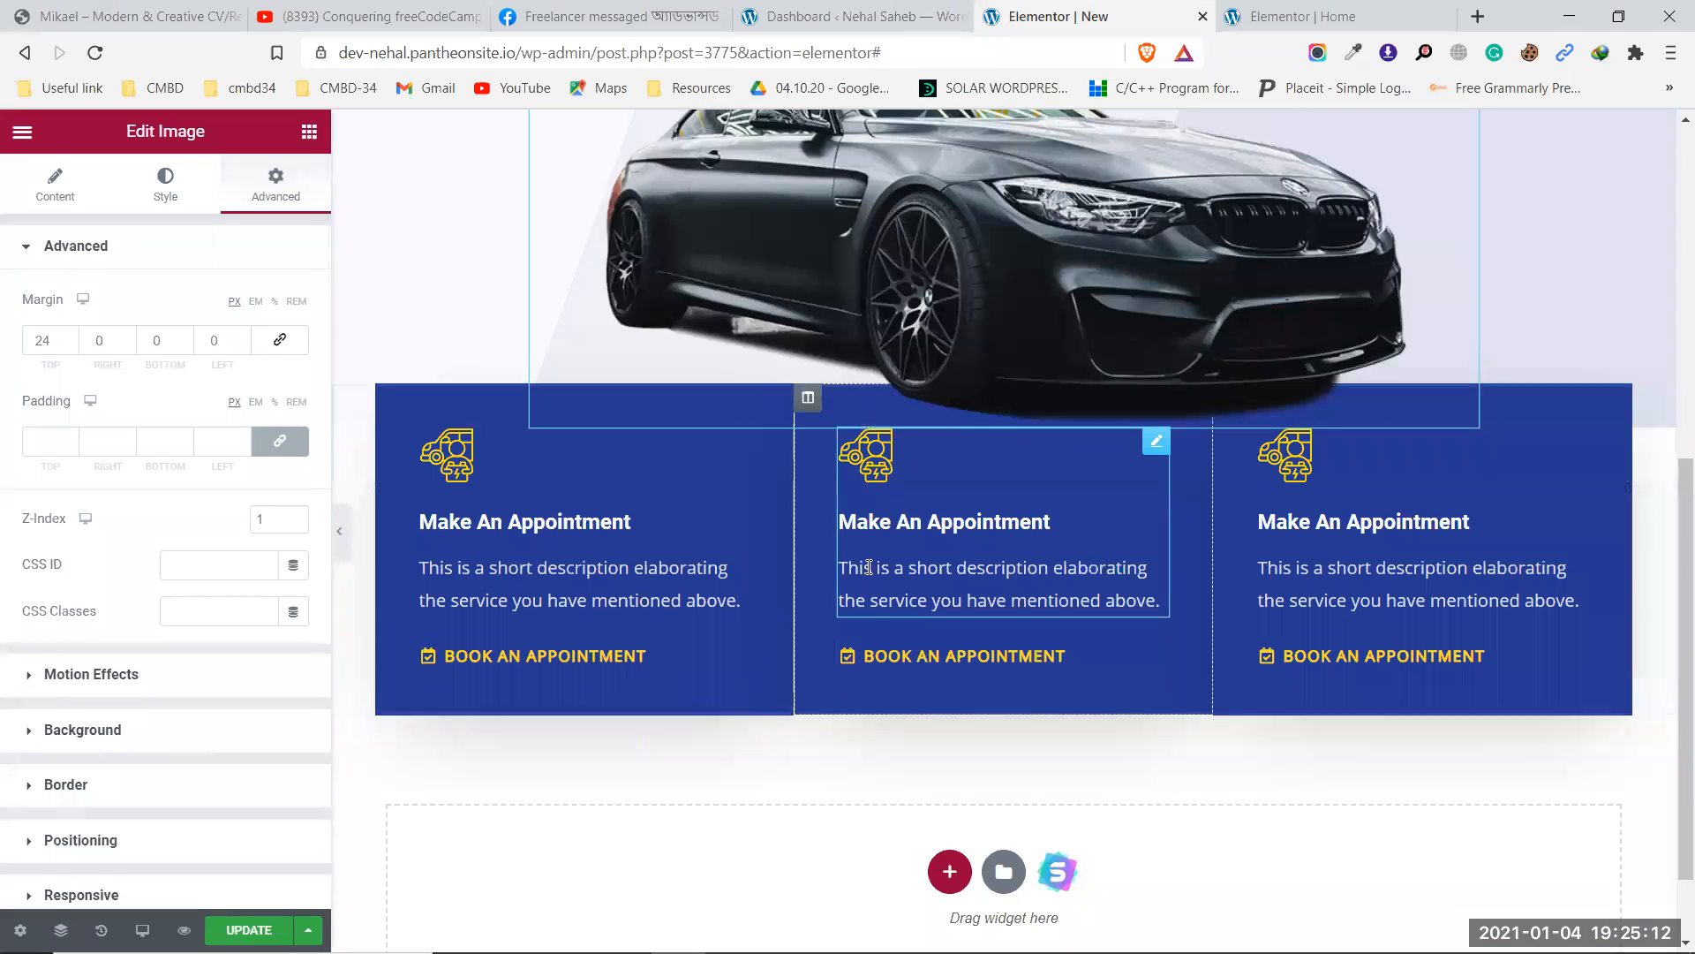
{"action": "scroll", "coordinate": [901, 574], "scroll_direction": "down", "scroll_amount": 1}
{"action": "scroll", "coordinate": [936, 733], "scroll_direction": "up", "scroll_amount": 7}
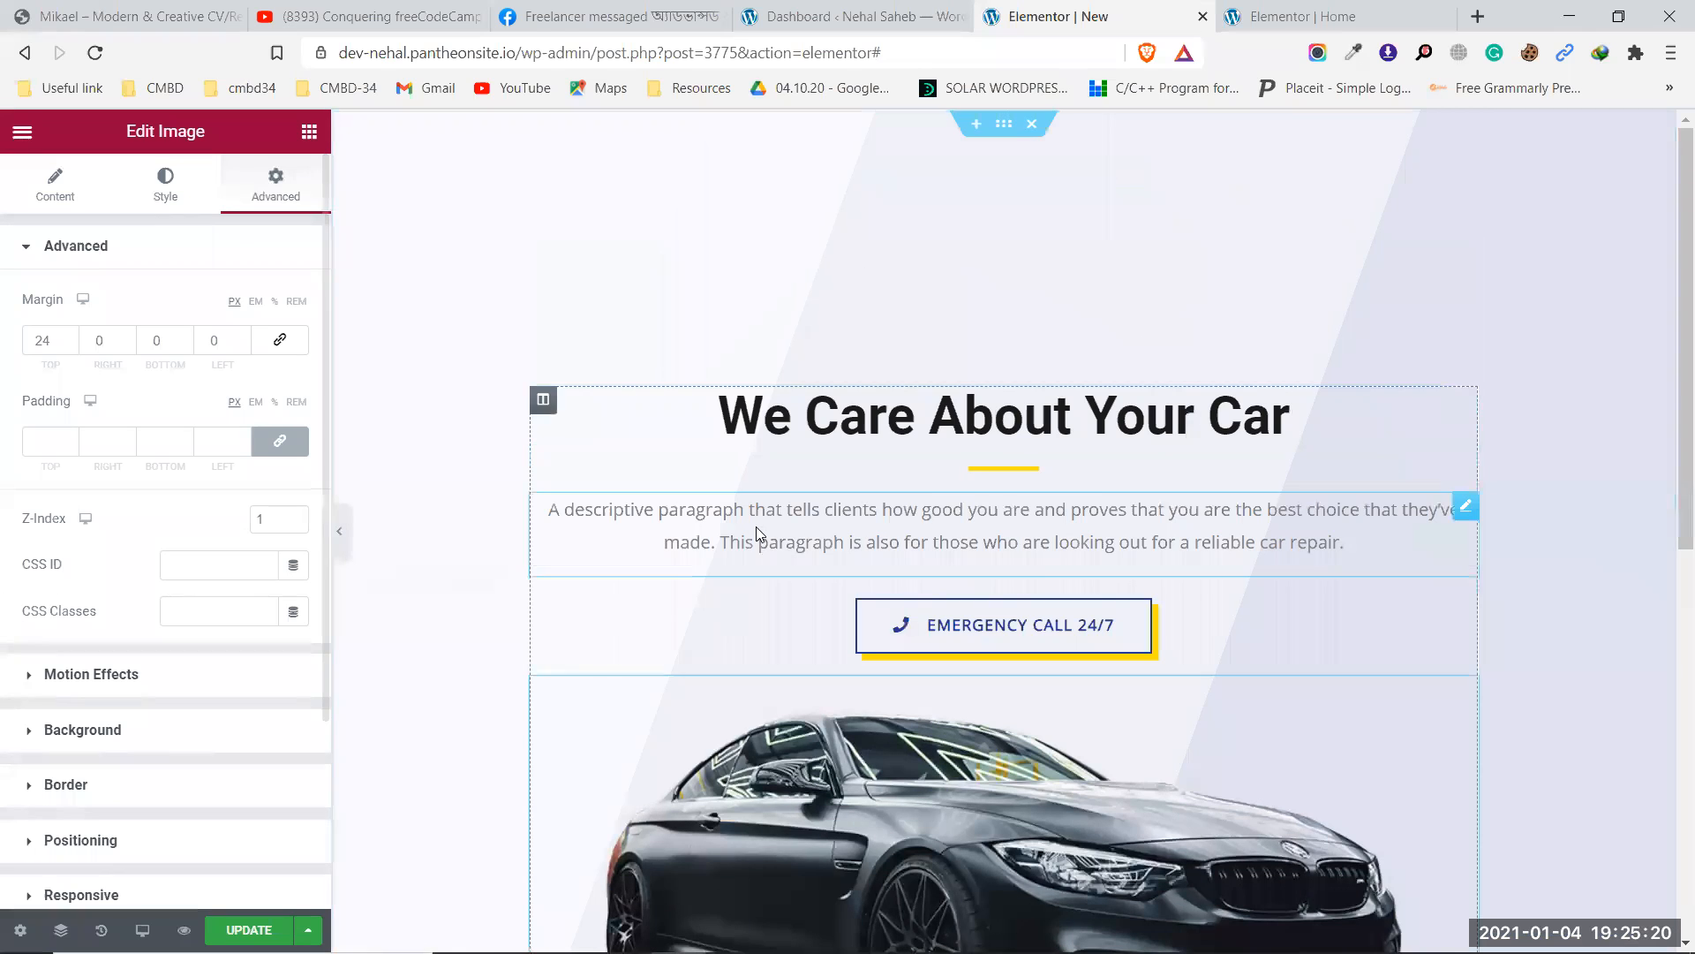
{"action": "scroll", "coordinate": [1189, 466], "scroll_direction": "down", "scroll_amount": 4}
{"action": "scroll", "coordinate": [1188, 466], "scroll_direction": "up", "scroll_amount": 2}
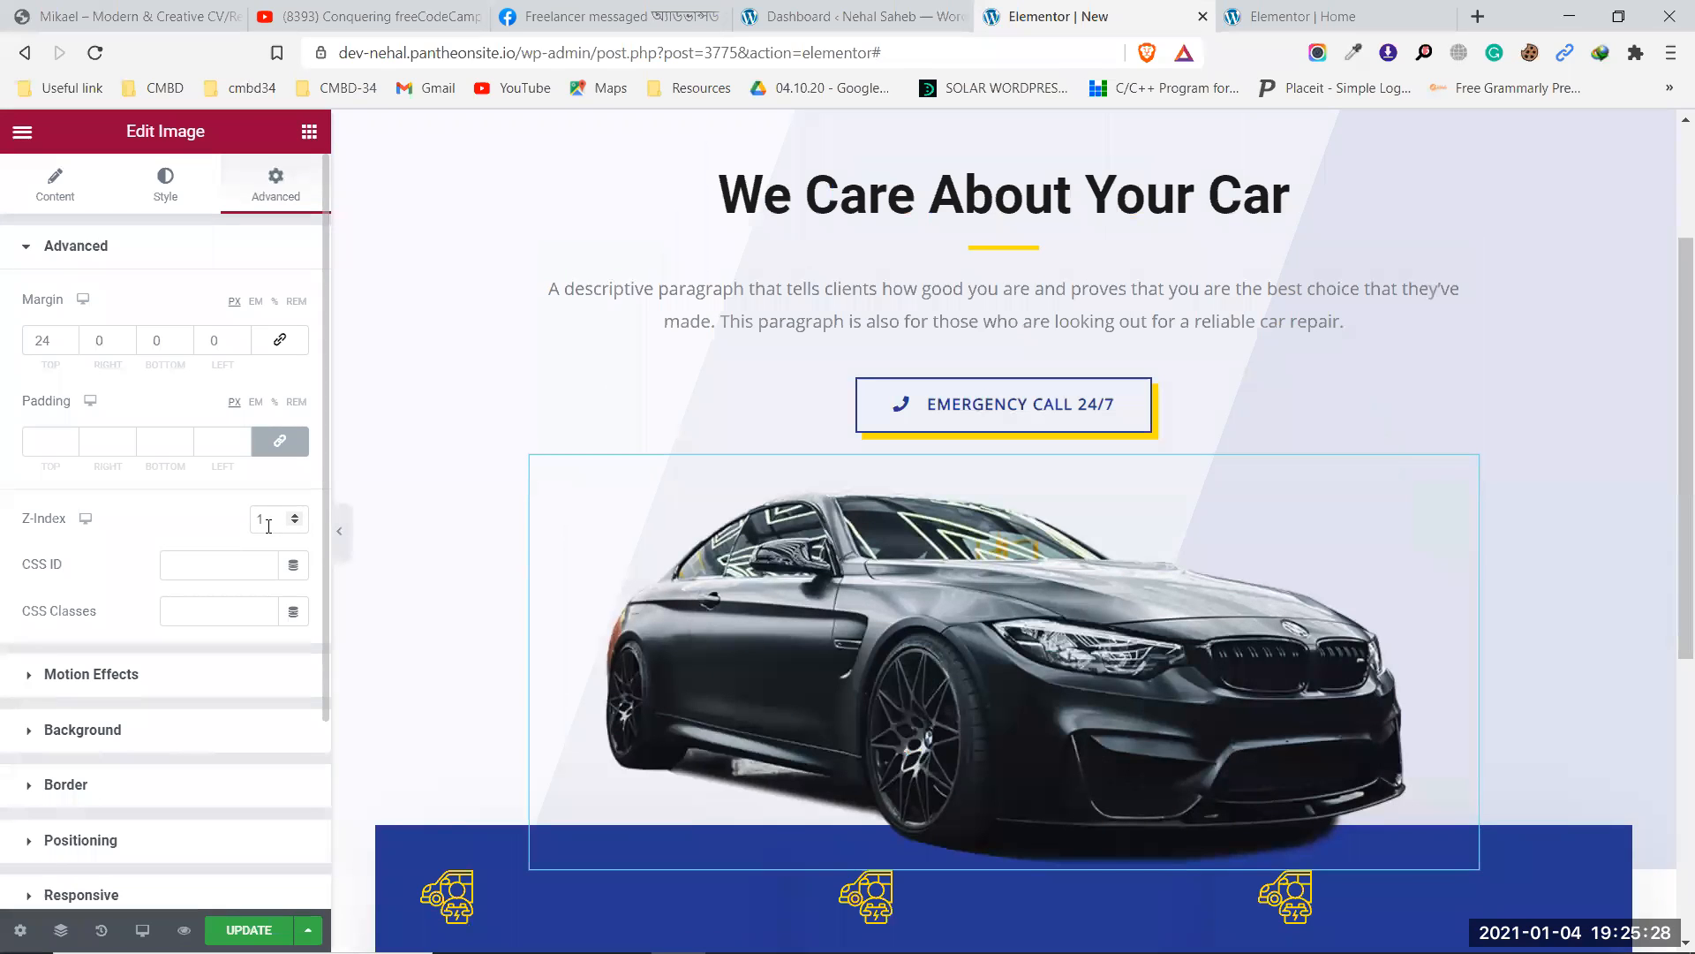
{"action": "left_click", "coordinate": [339, 531]}
{"action": "scroll", "coordinate": [961, 570], "scroll_direction": "down", "scroll_amount": 2}
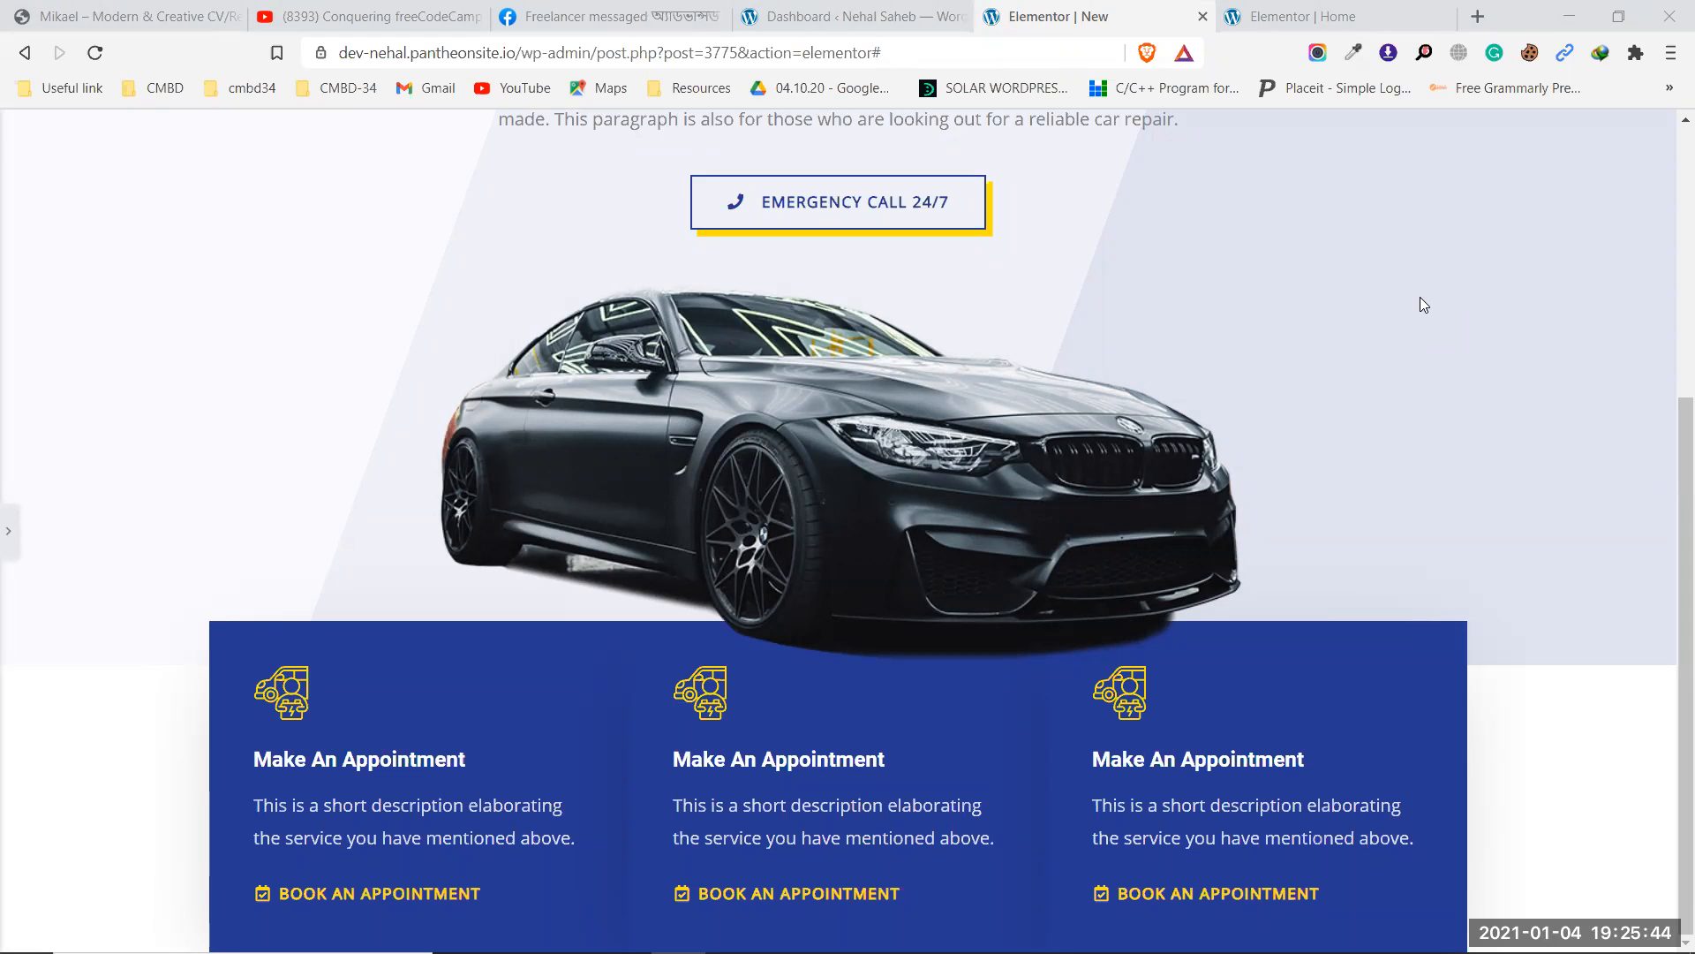
{"action": "left_click", "coordinate": [7, 531]}
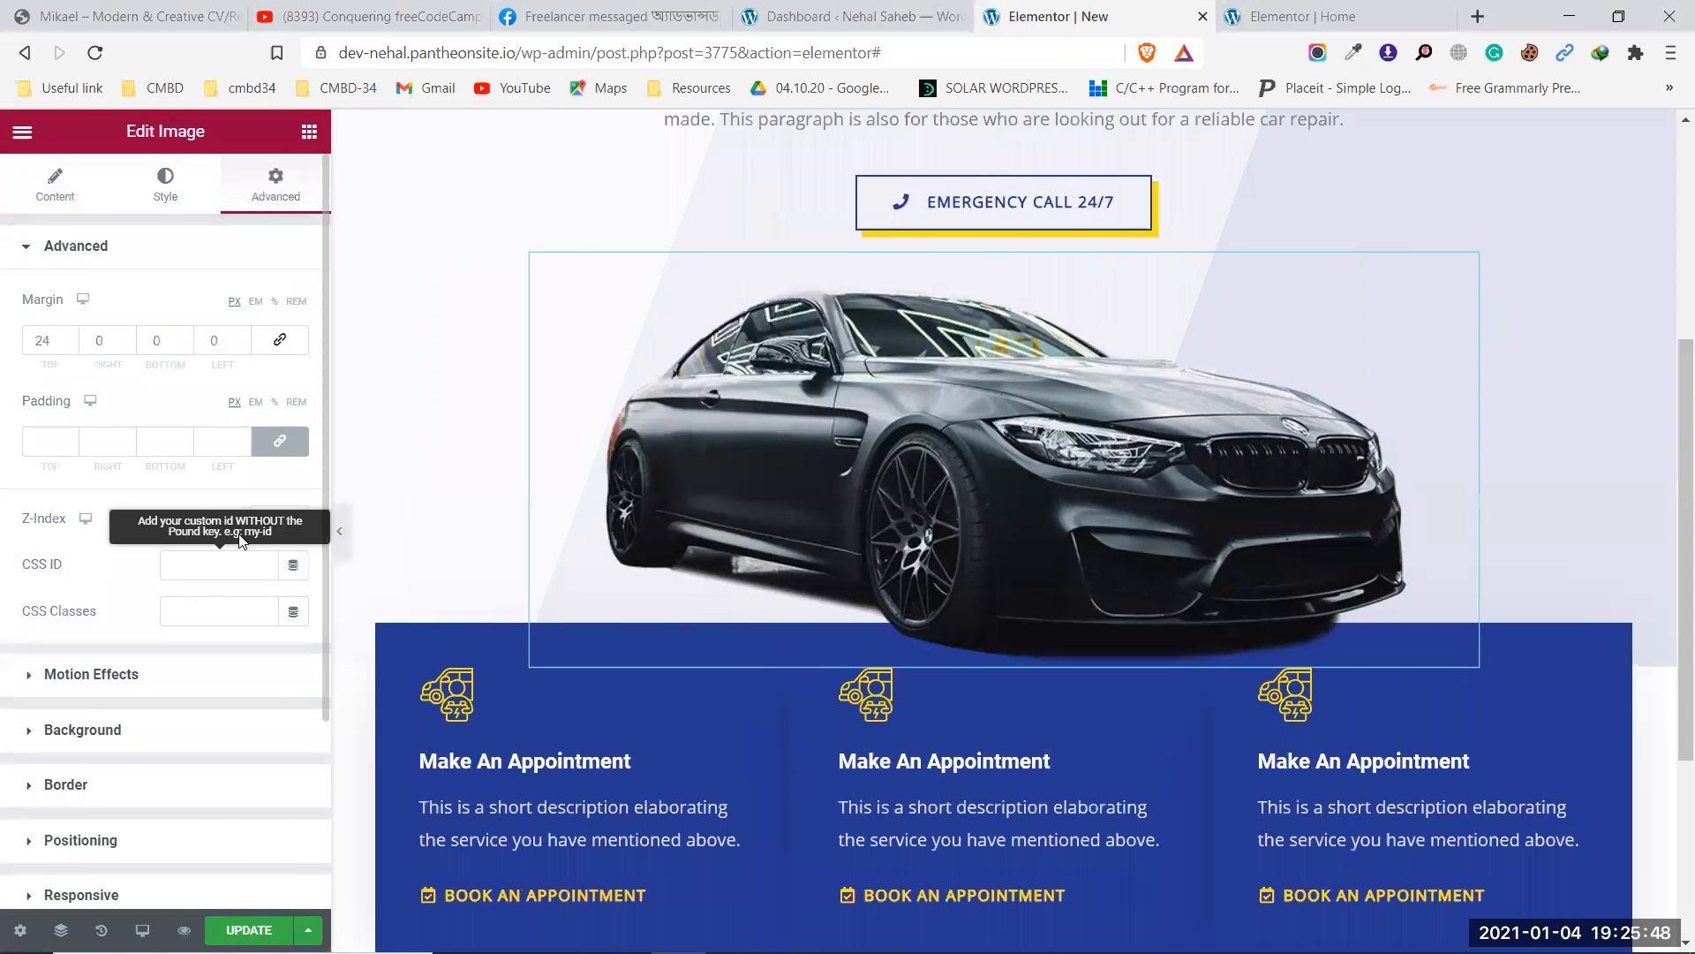
Clear the car image's Z-Index, preview the page and reopen the editor panel.
{"action": "left_click", "coordinate": [270, 516]}
{"action": "key", "text": "BackSpace"}
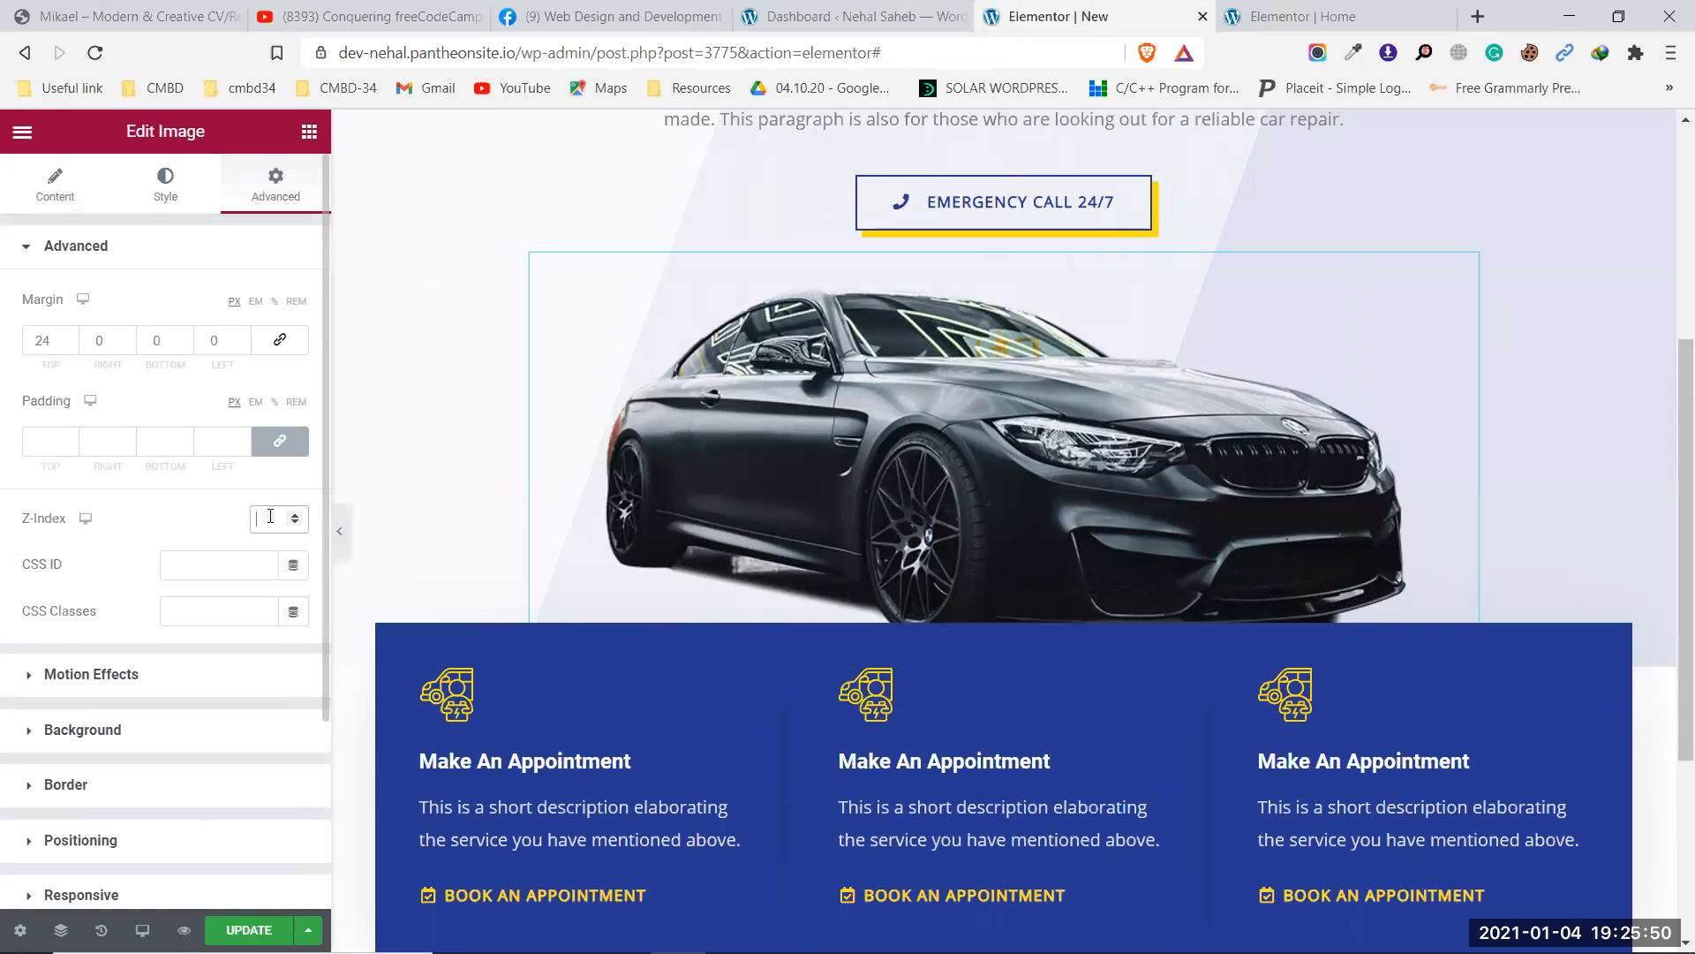
{"action": "left_click", "coordinate": [341, 533]}
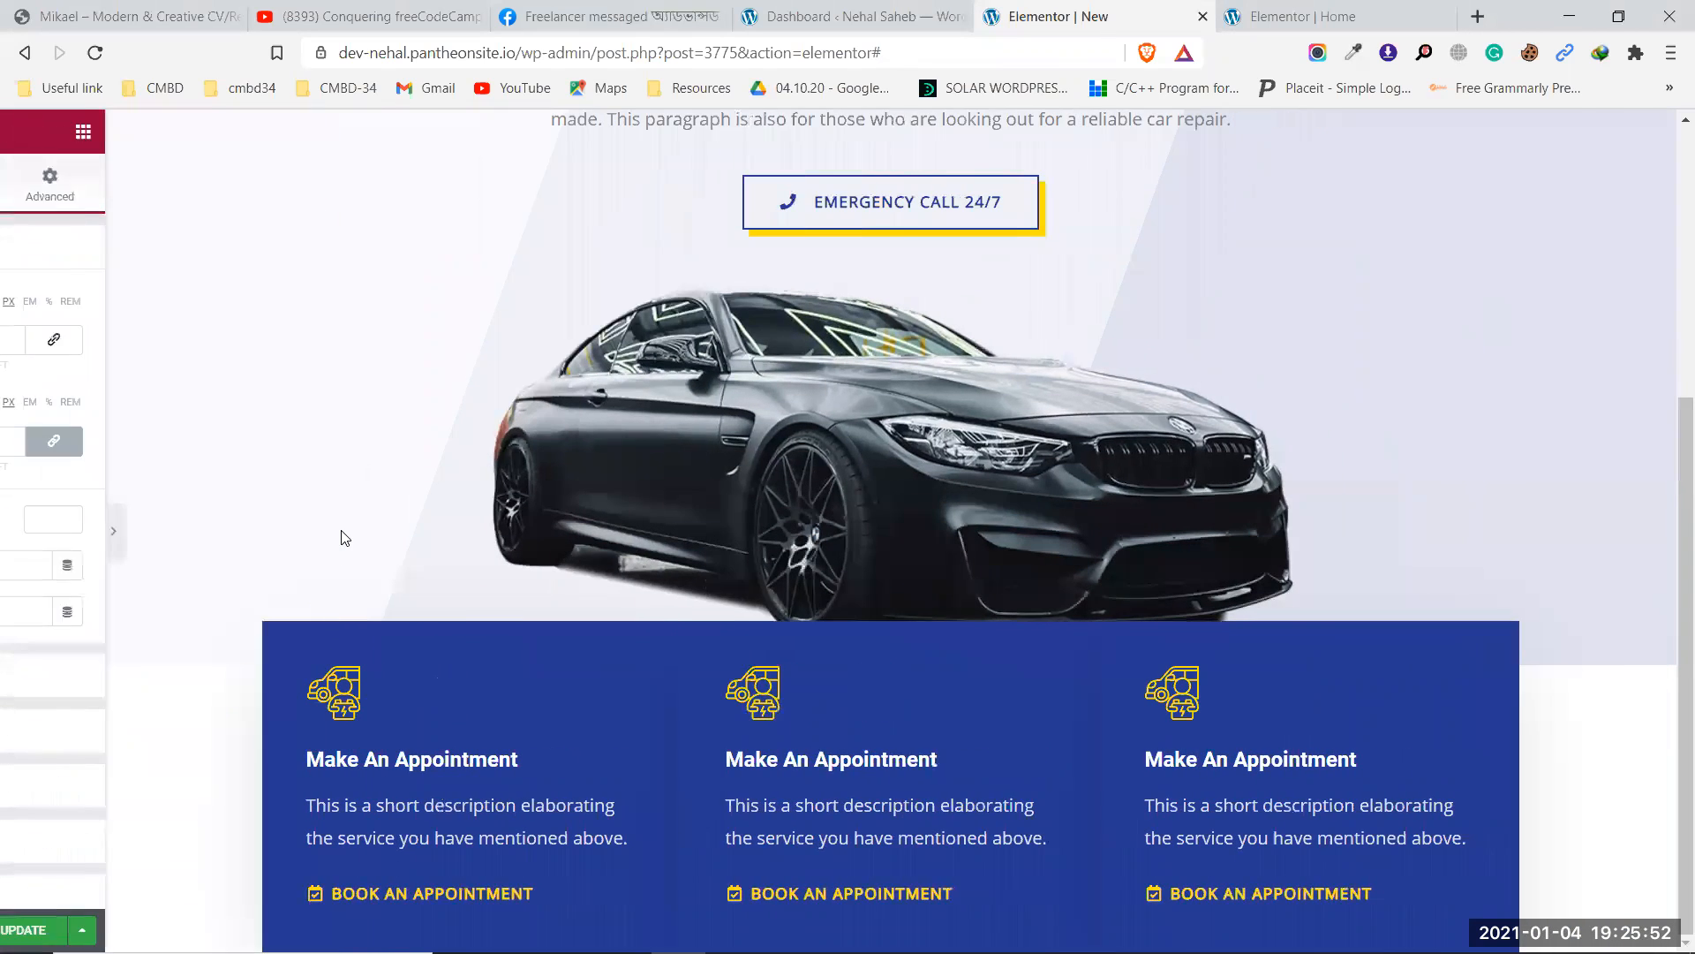
{"action": "scroll", "coordinate": [1156, 477], "scroll_direction": "up", "scroll_amount": 5}
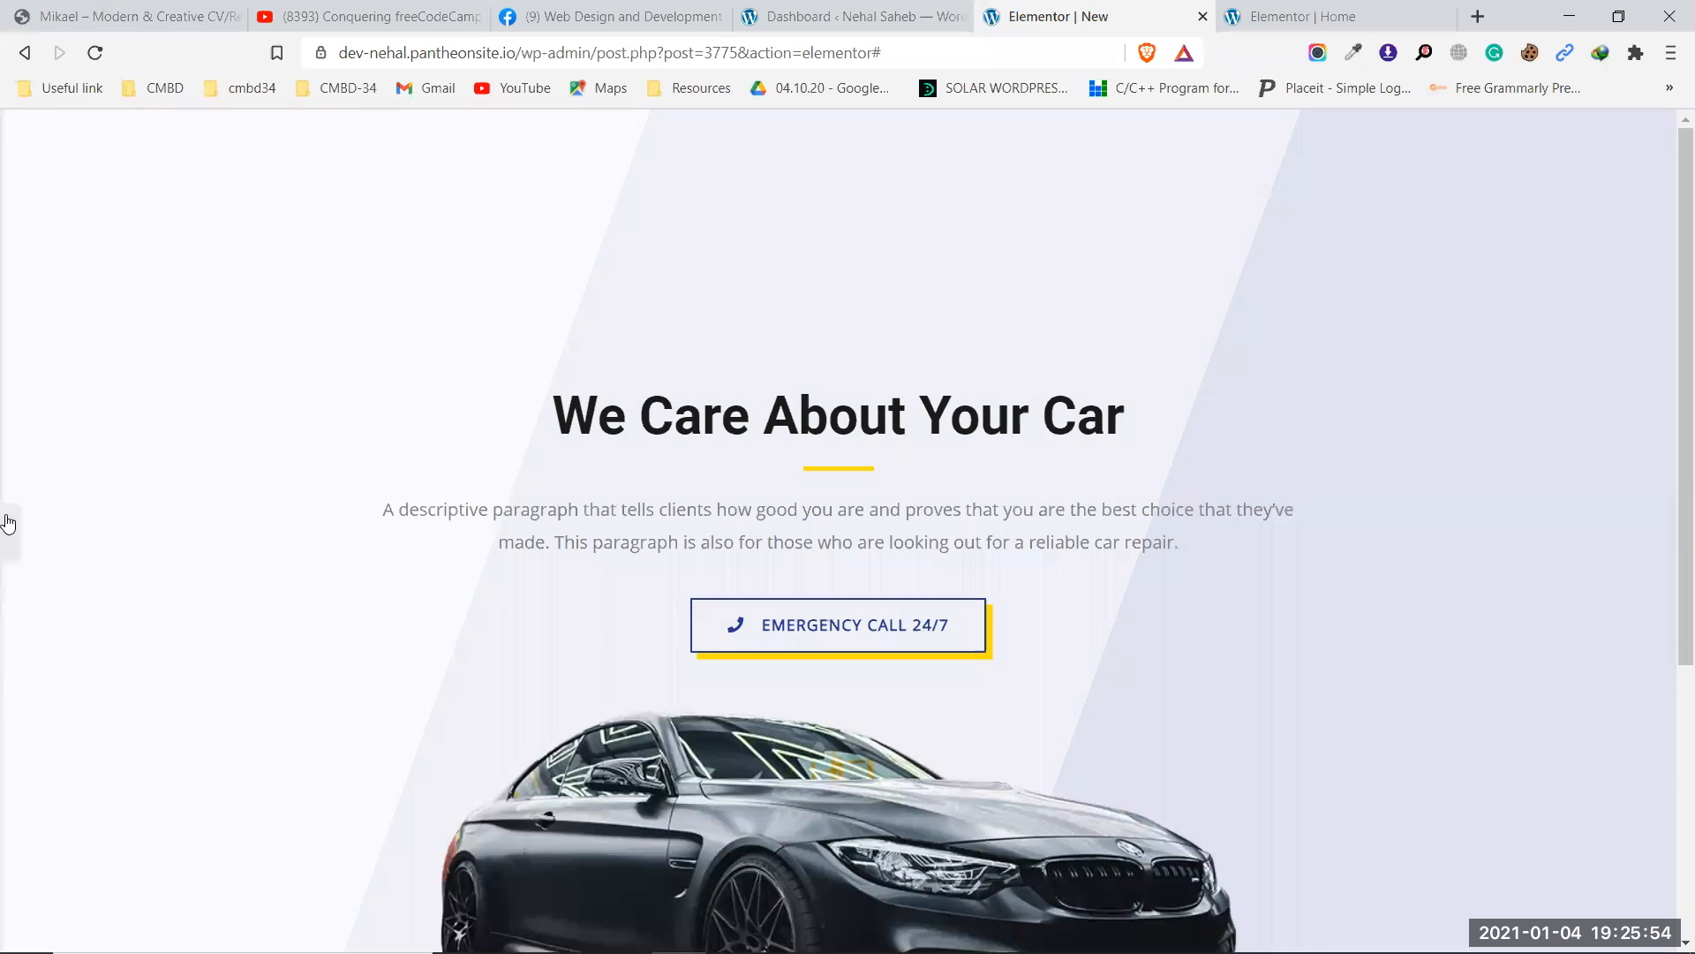
{"action": "left_click", "coordinate": [9, 530]}
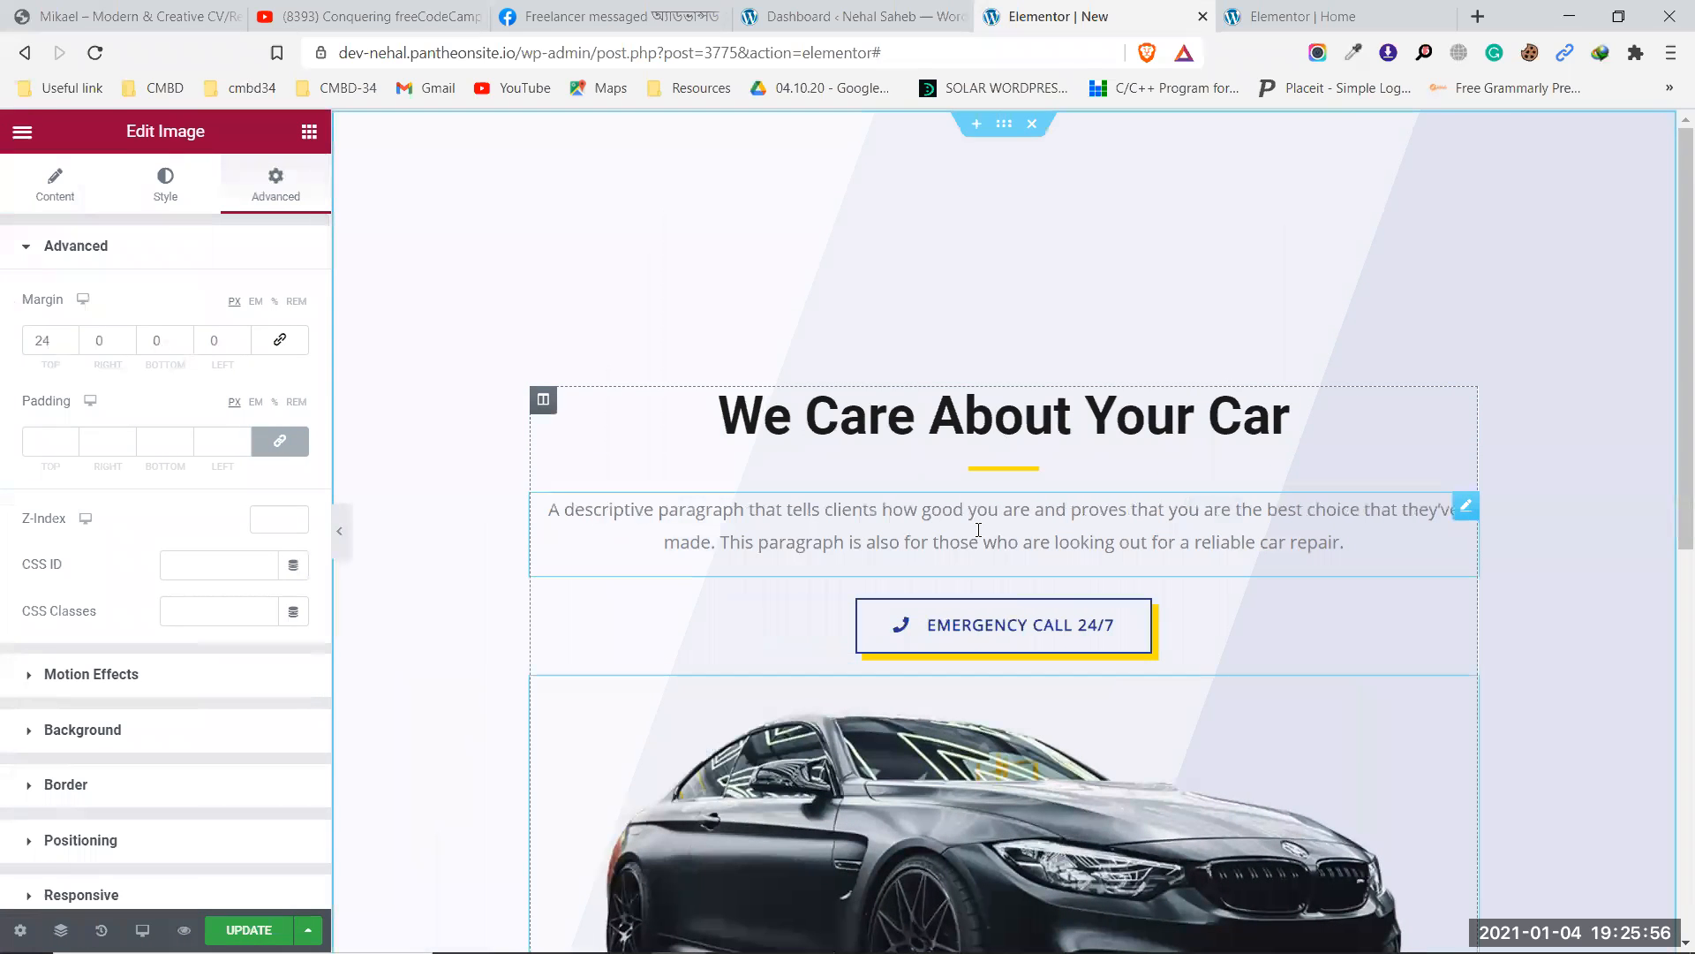
{"action": "scroll", "coordinate": [975, 523], "scroll_direction": "down", "scroll_amount": 1}
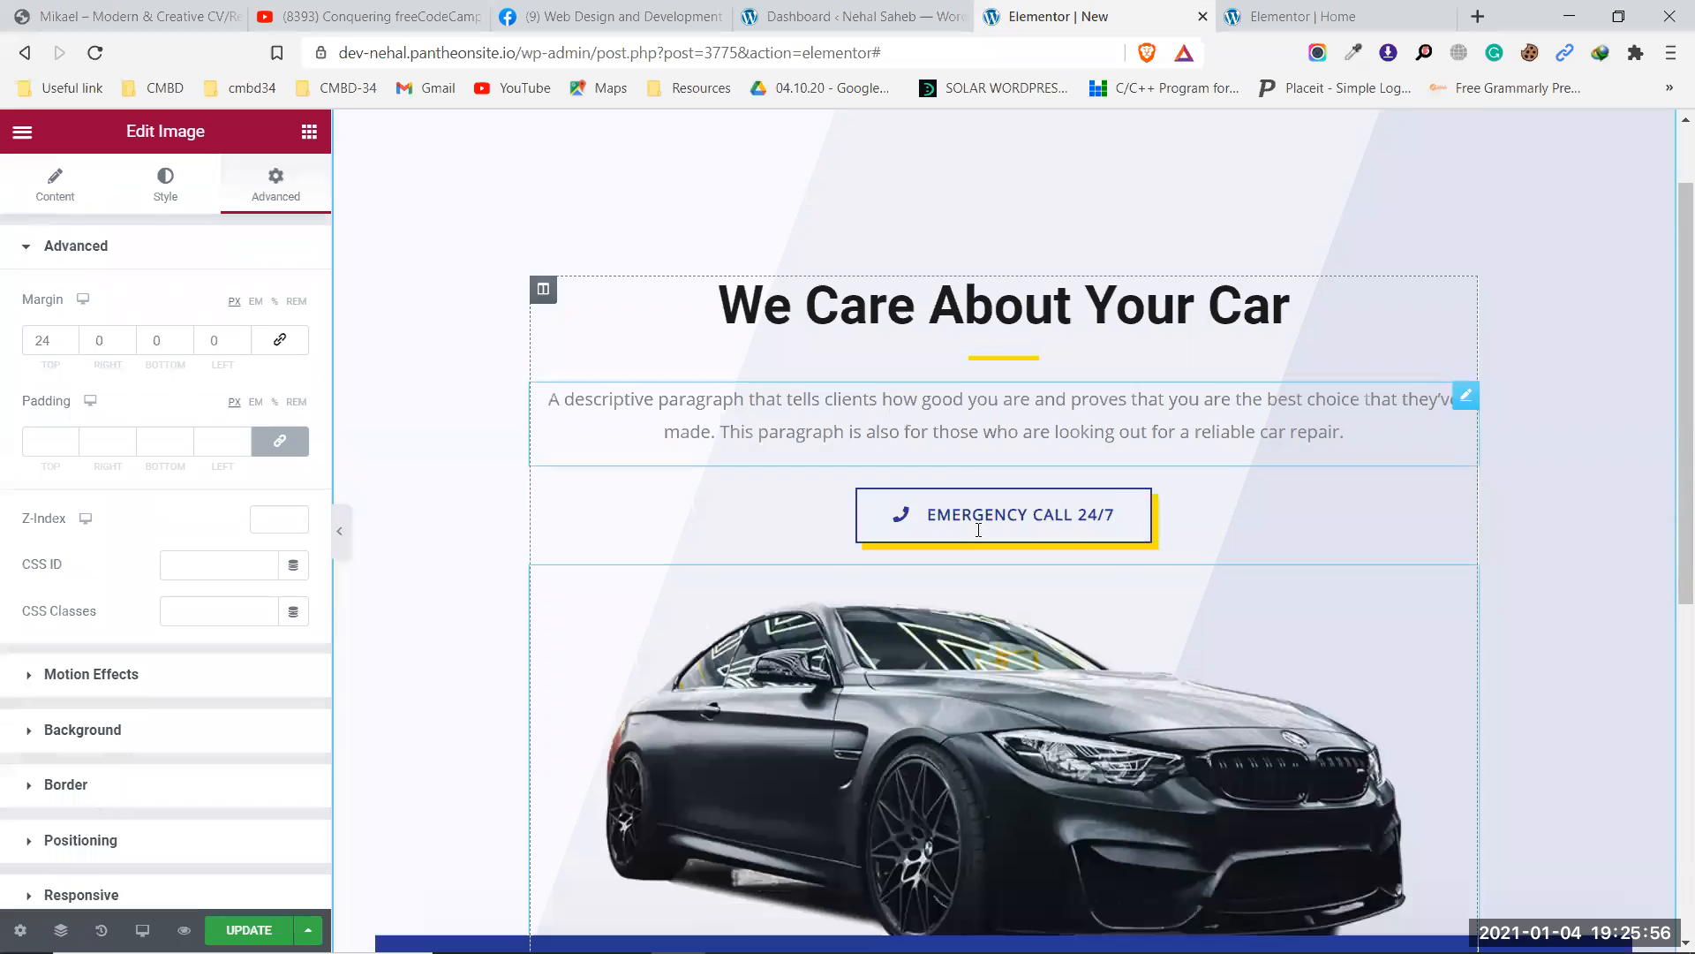
Open the advanced settings of the blue columns section and unlink its margin values.
{"action": "left_click", "coordinate": [305, 131]}
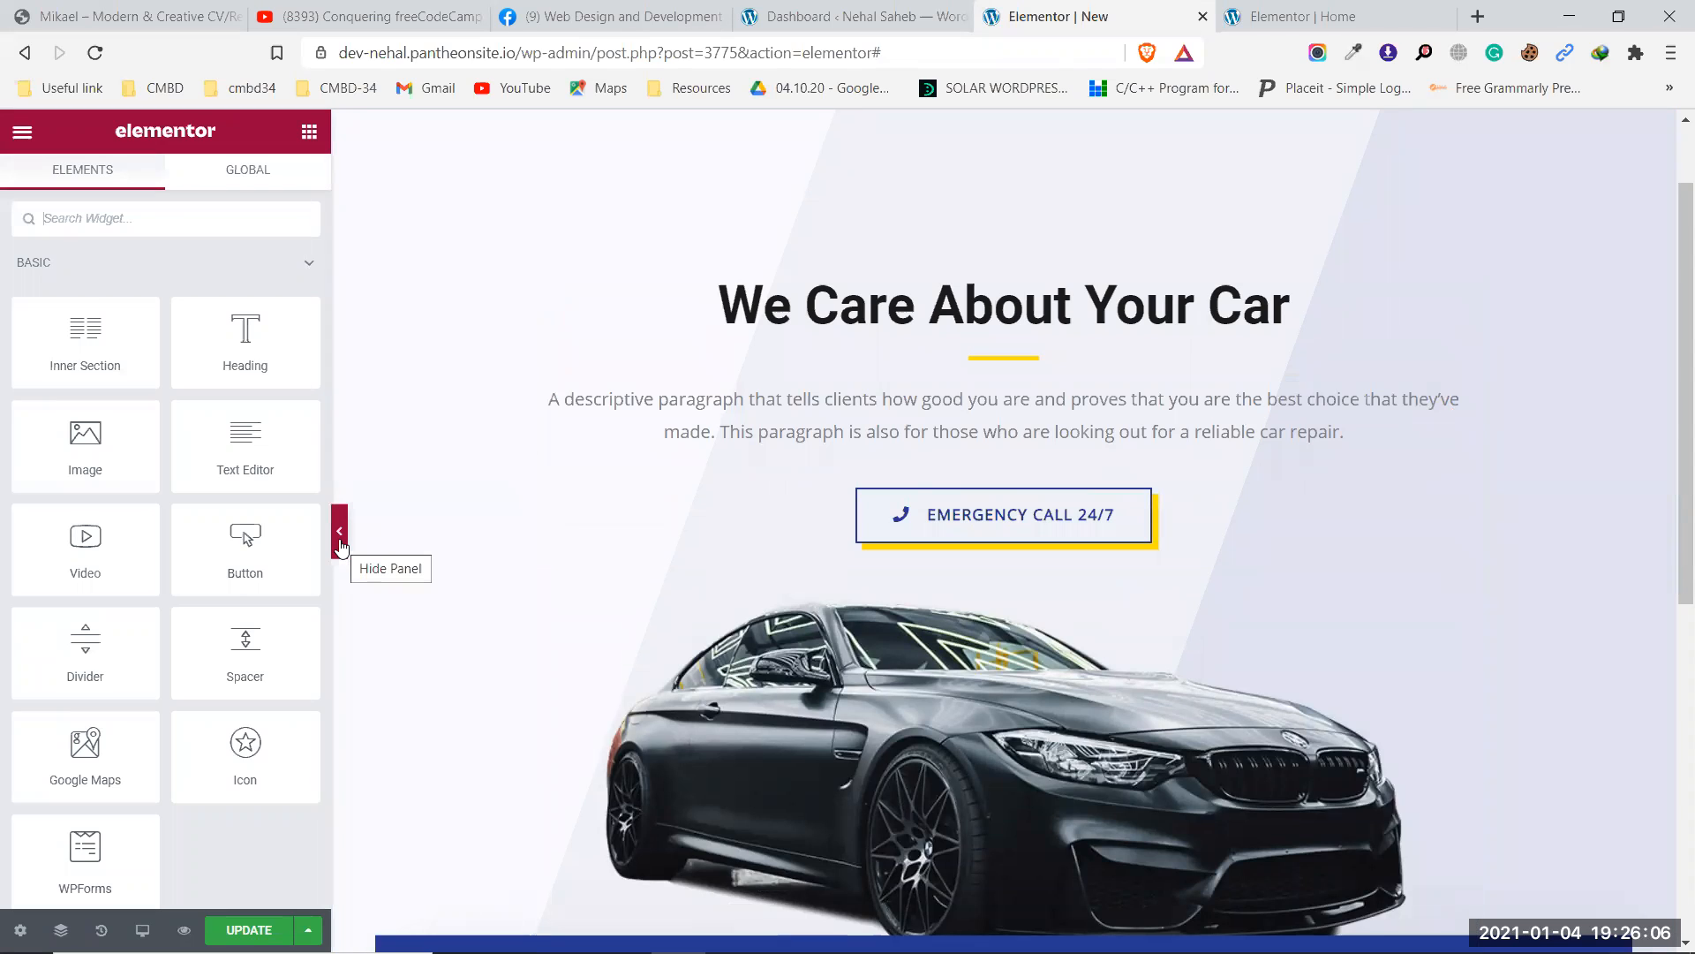
{"action": "scroll", "coordinate": [922, 580], "scroll_direction": "down", "scroll_amount": 3}
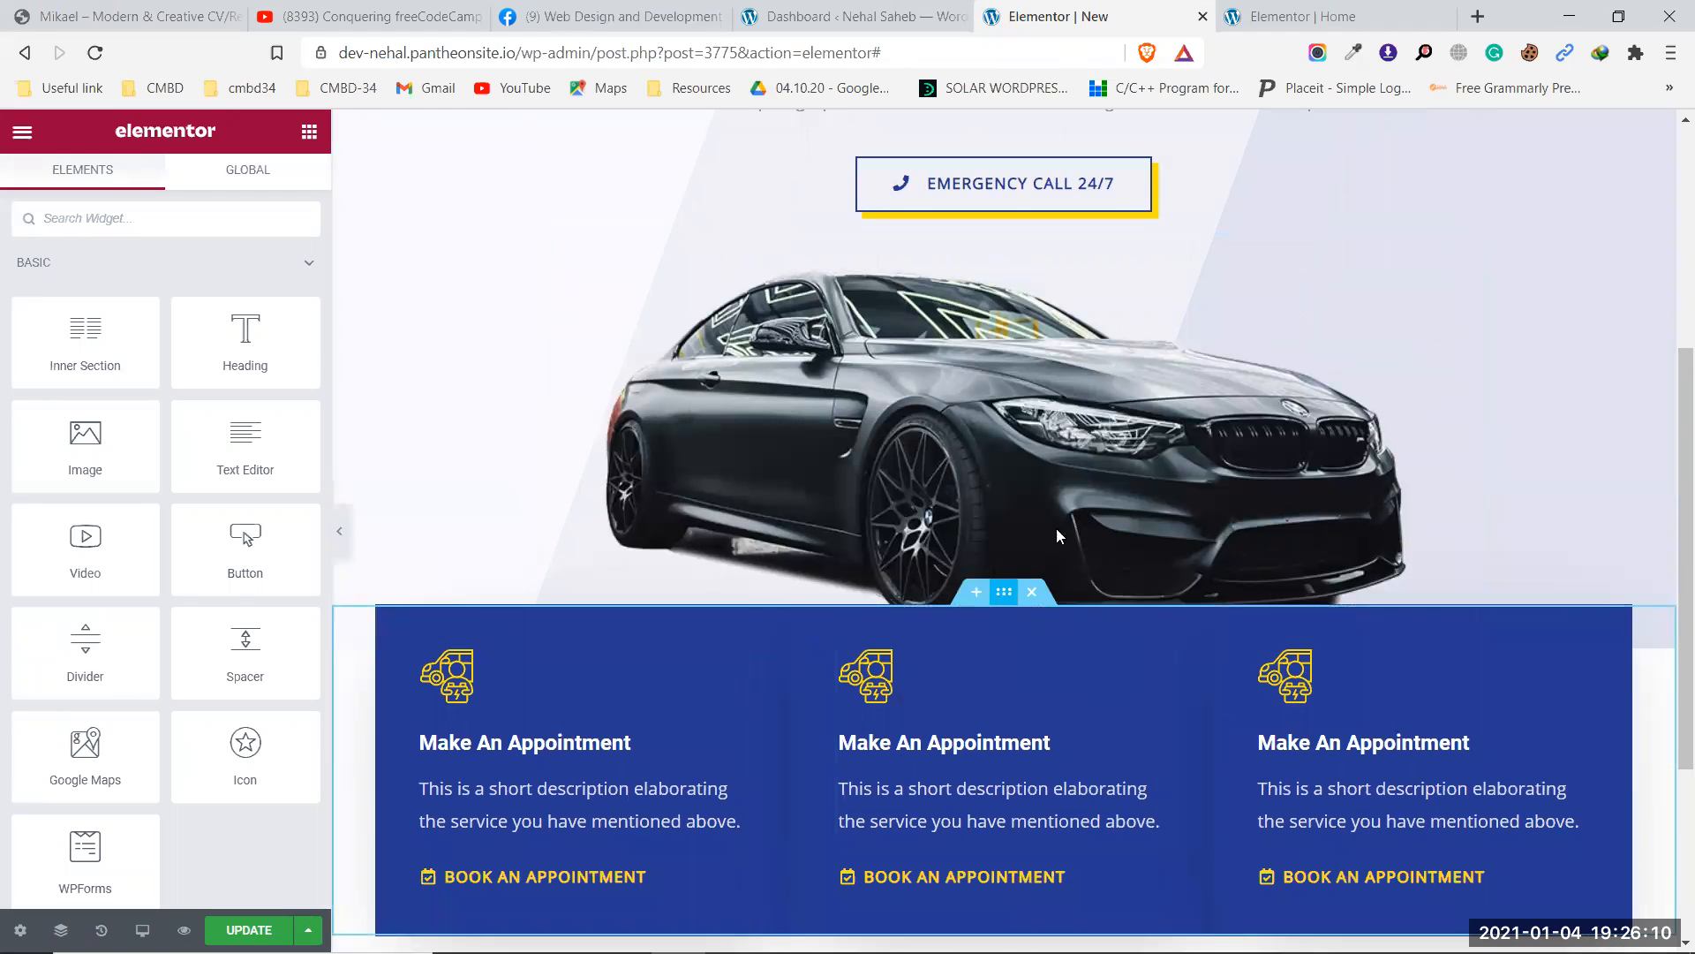
{"action": "left_click", "coordinate": [1465, 249]}
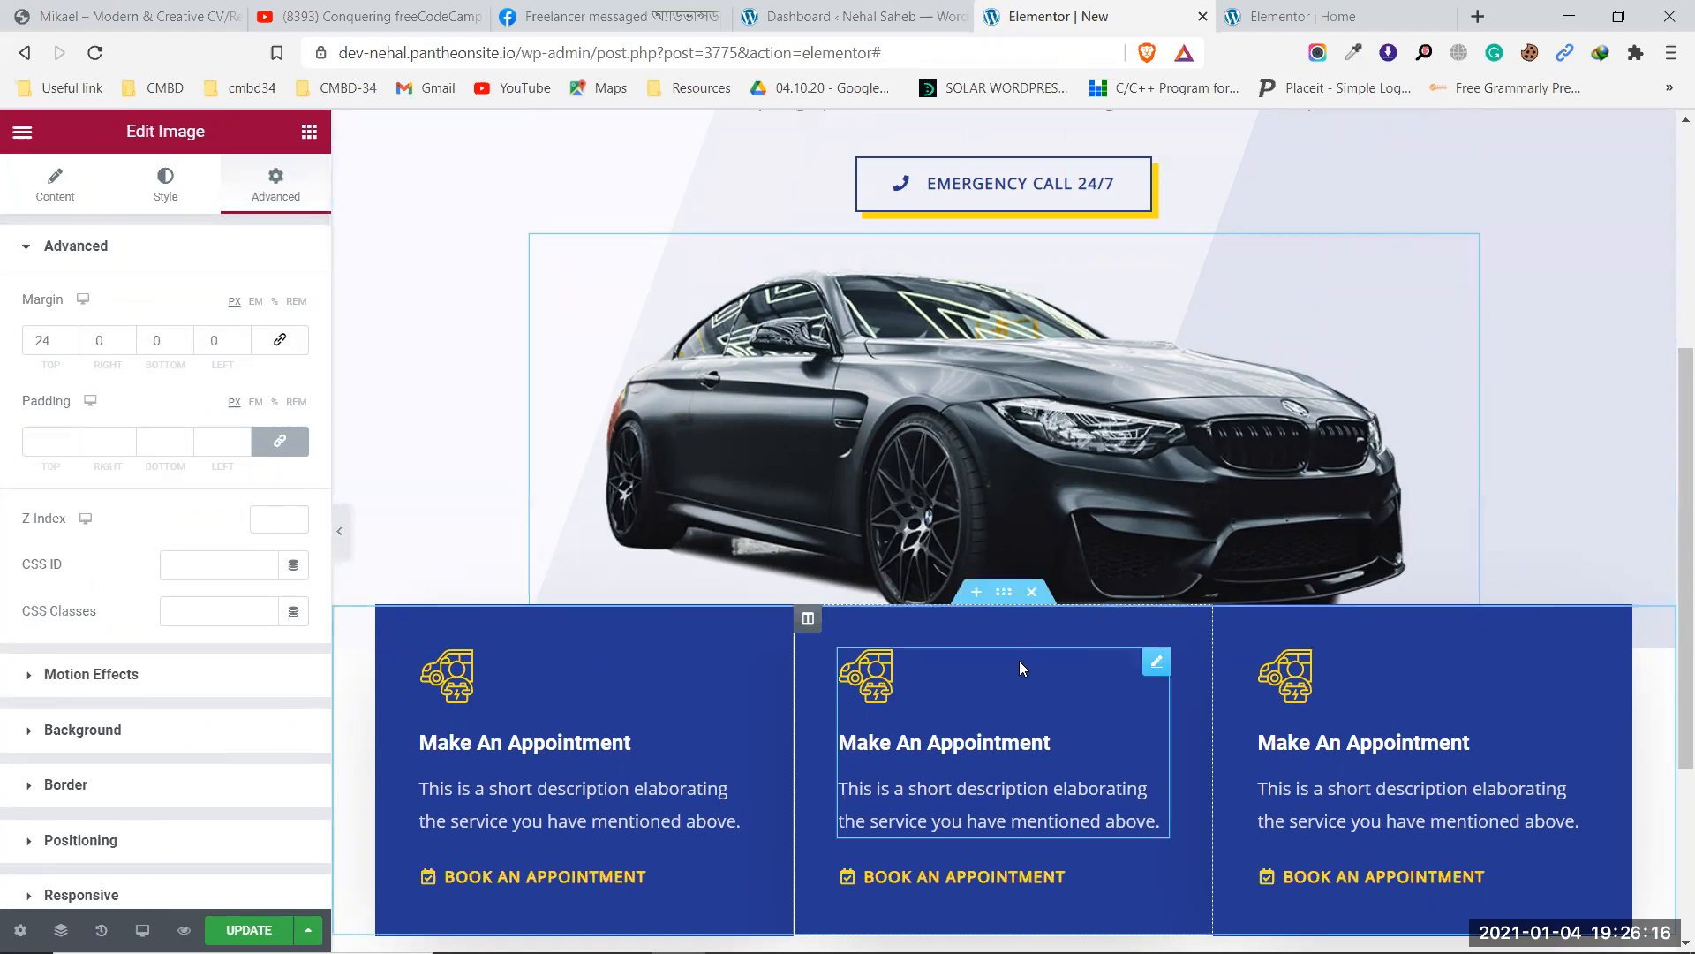
{"action": "left_click", "coordinate": [1004, 591]}
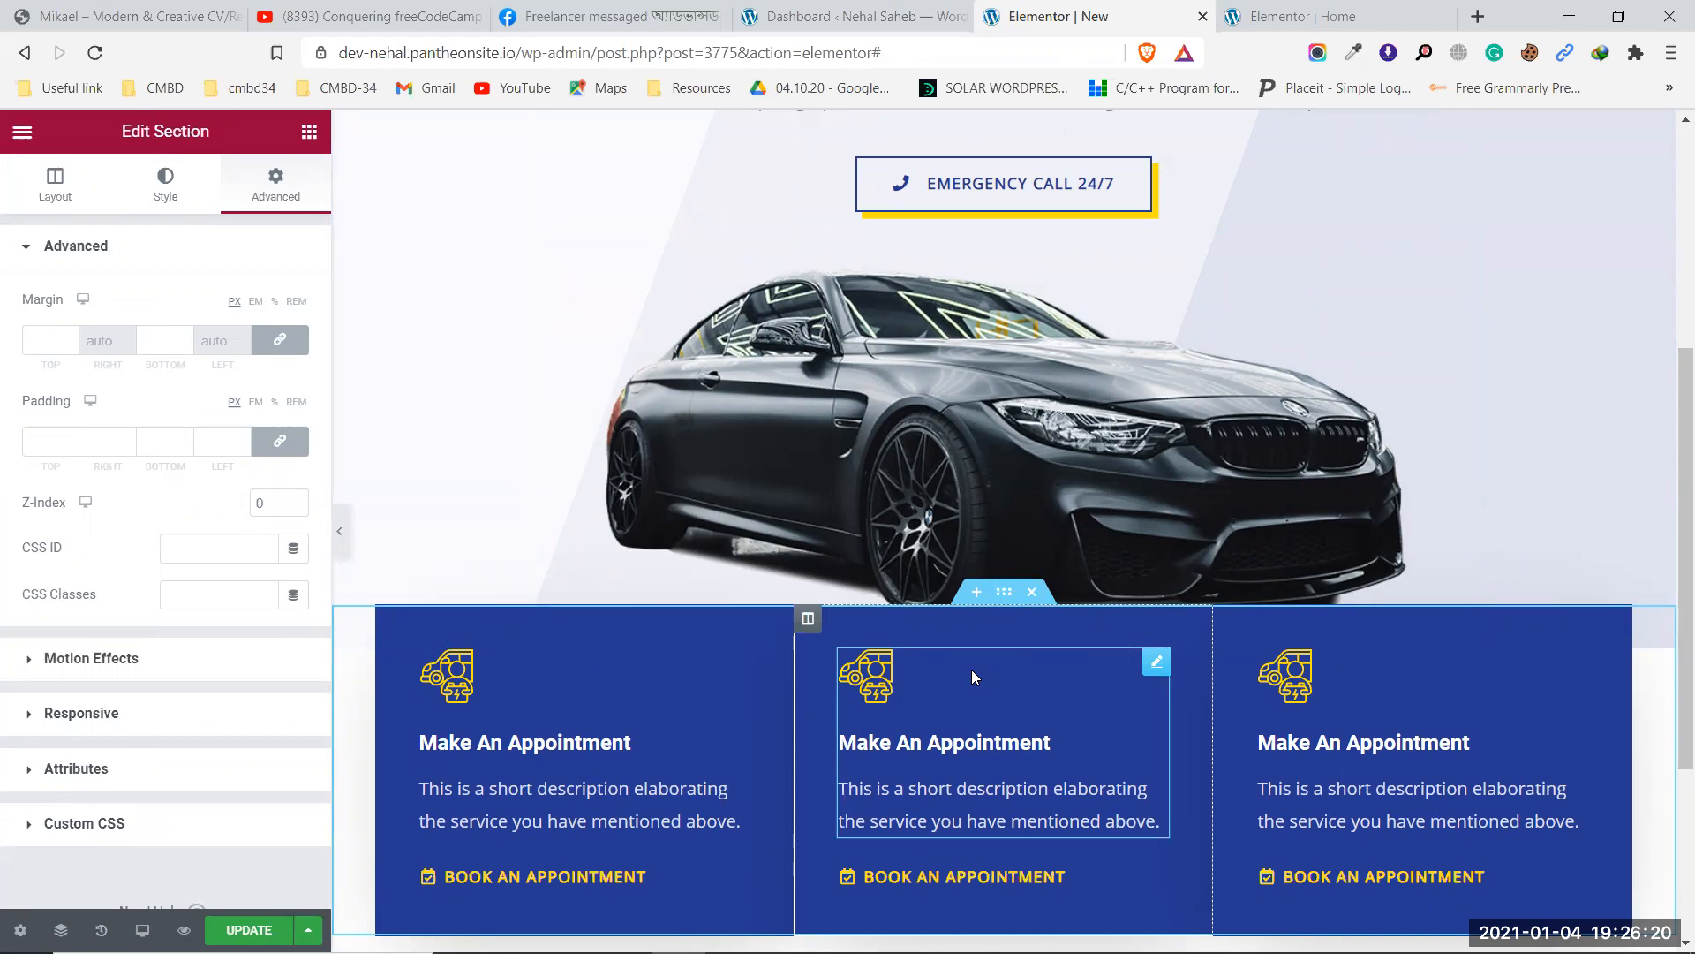
{"action": "left_click", "coordinate": [281, 349]}
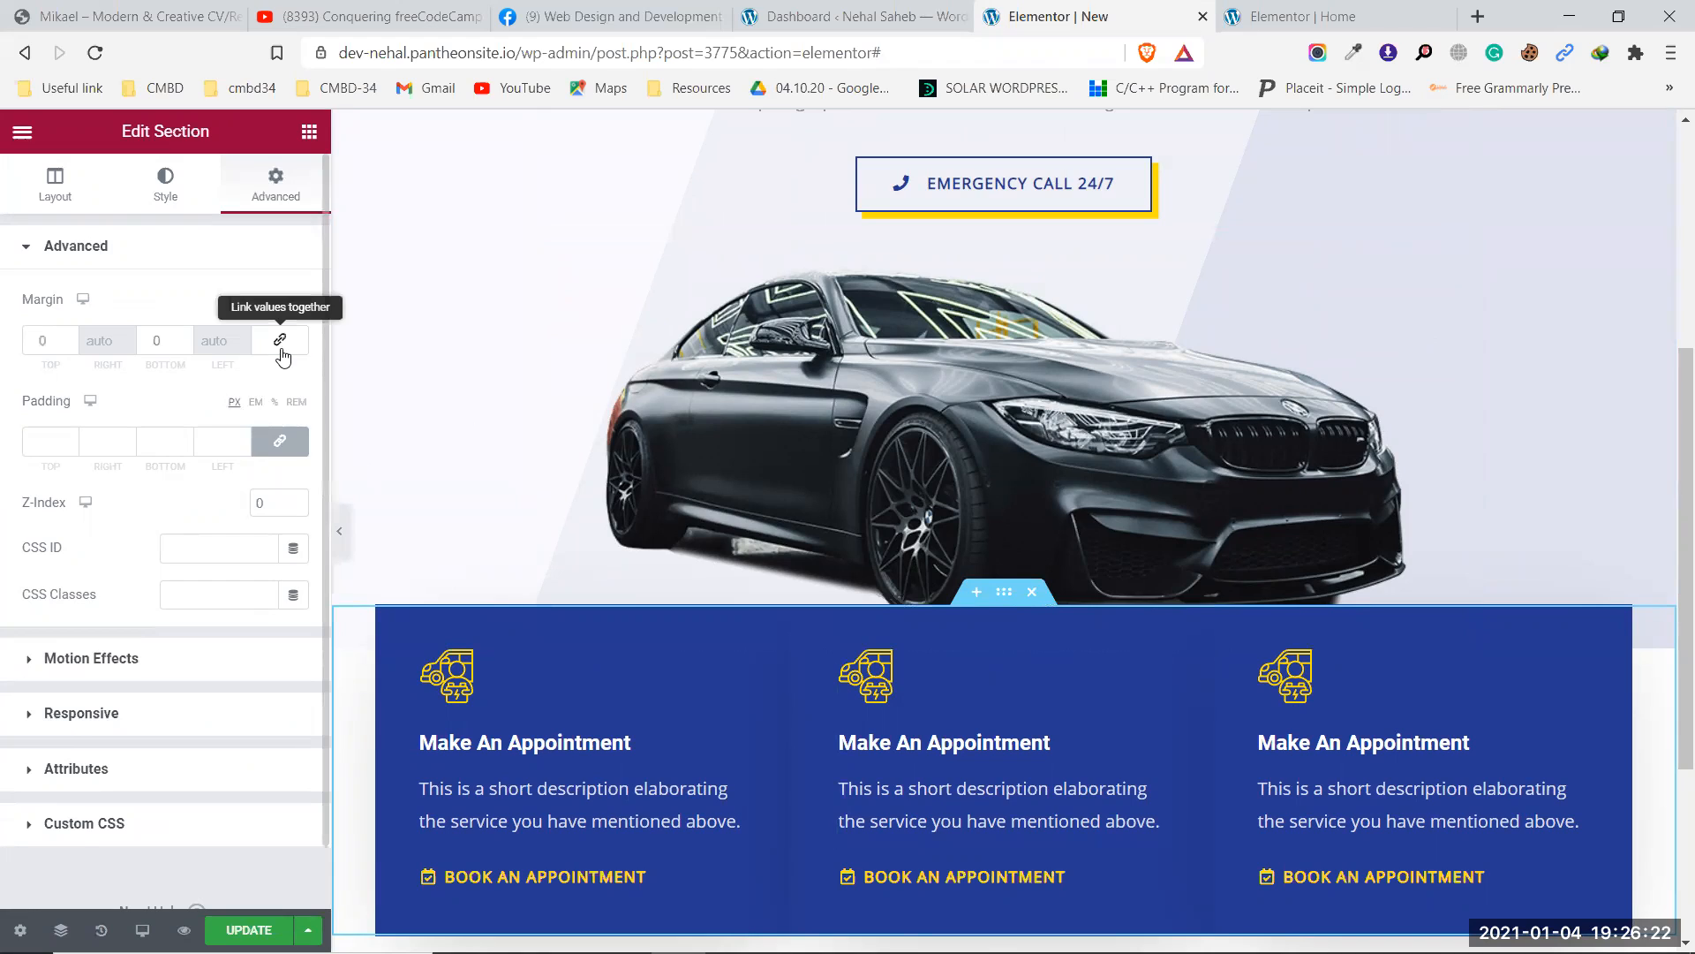
Try a bottom margin of -50 px on the blue columns section in the preview and reset it to 0.
{"action": "left_click", "coordinate": [190, 342]}
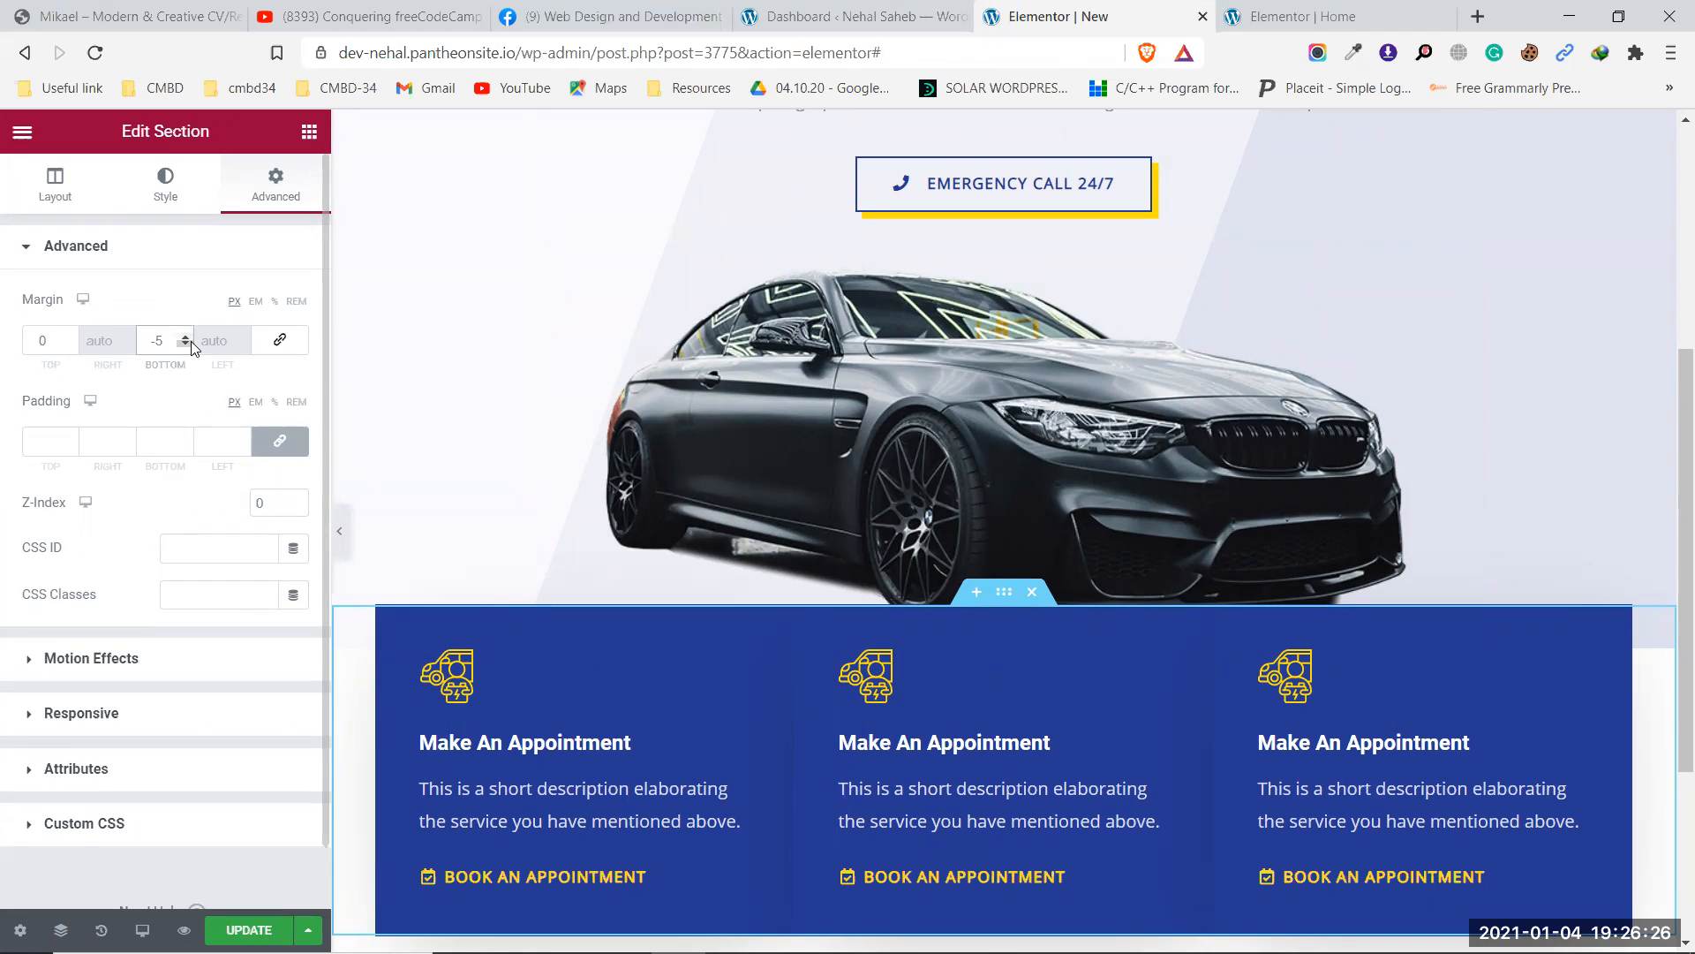
{"action": "type", "text": "0"}
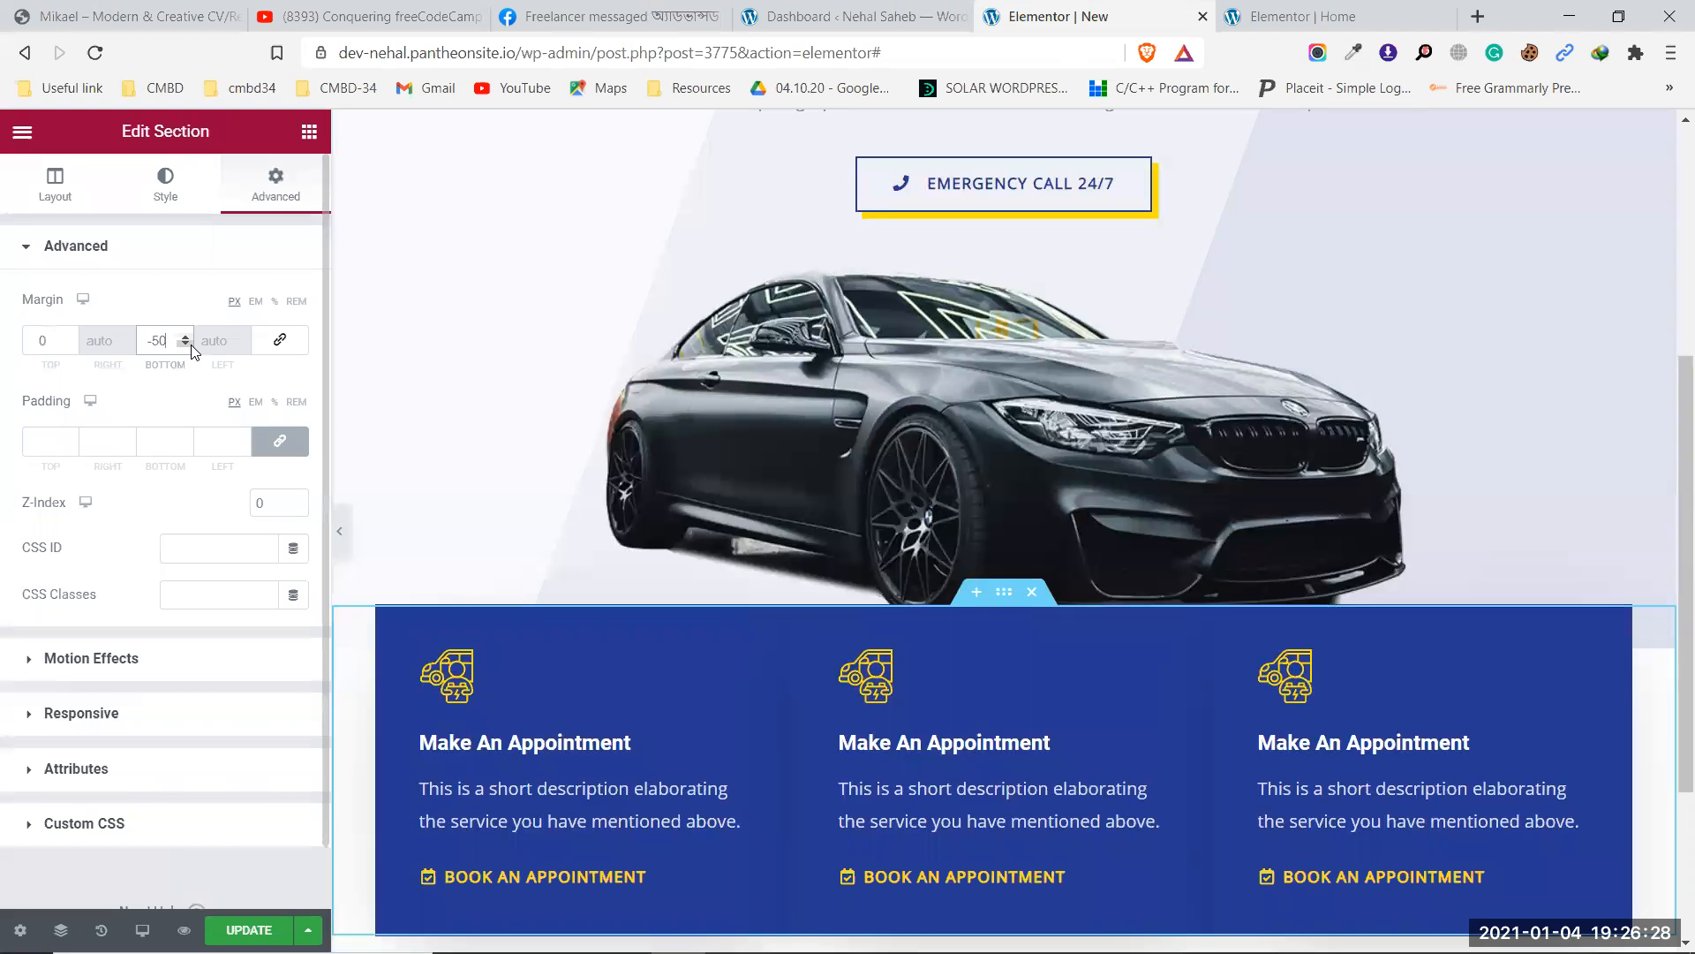
{"action": "left_click", "coordinate": [343, 543]}
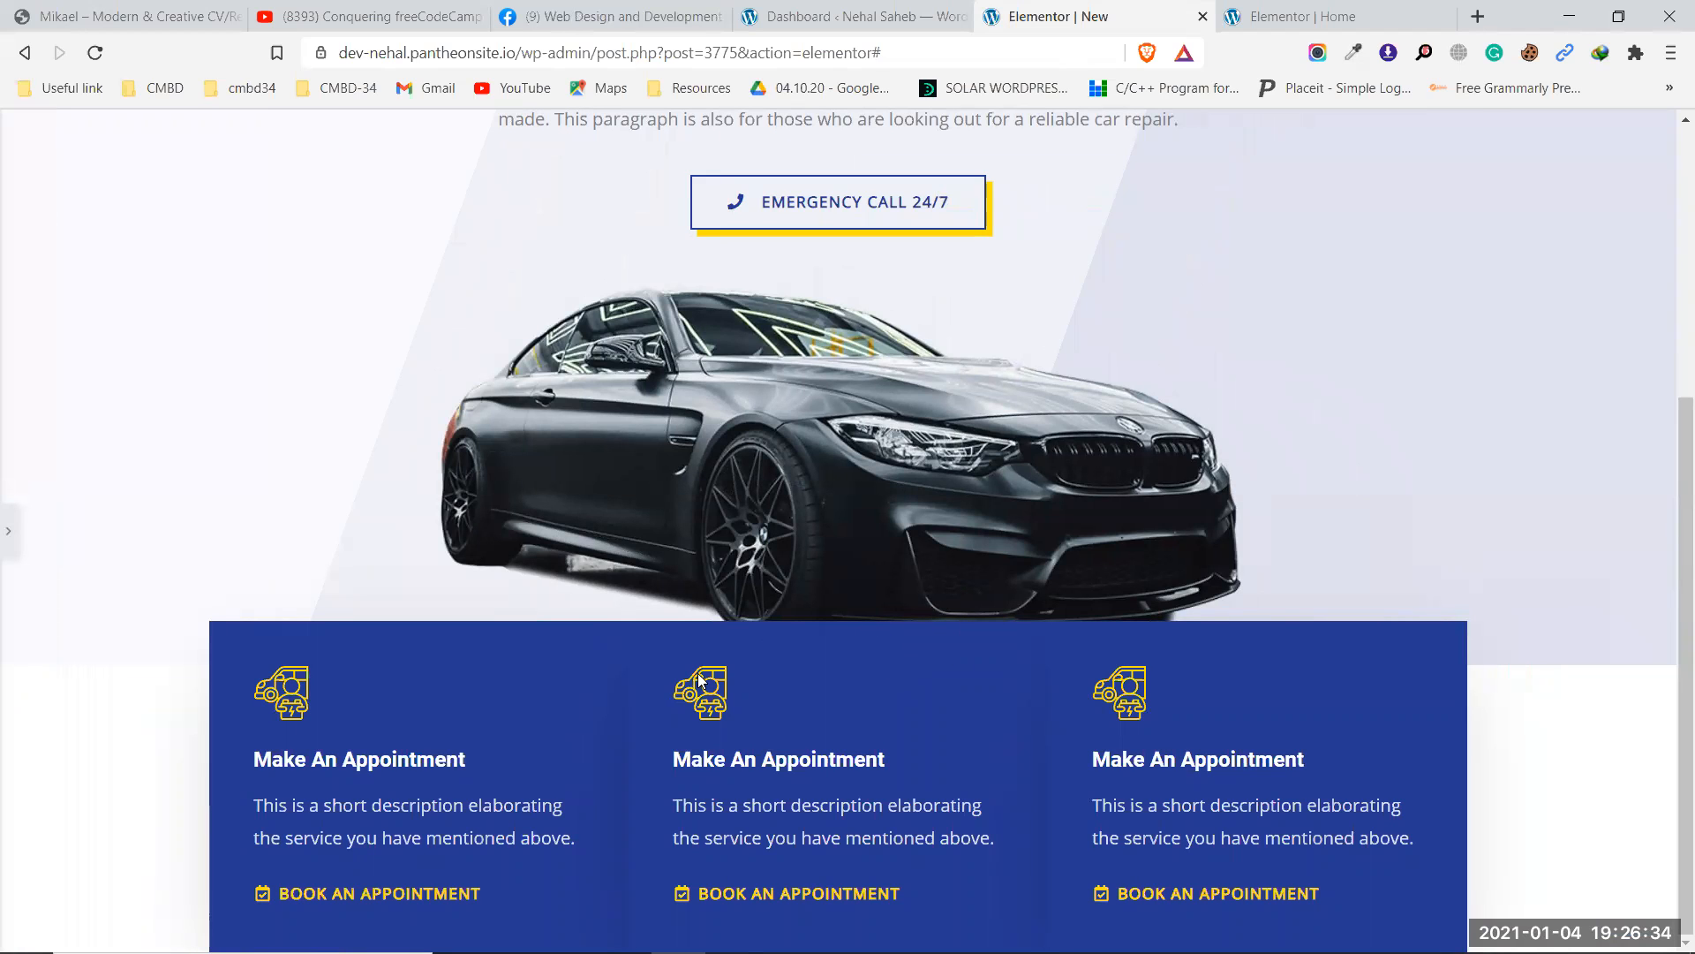
{"action": "left_click", "coordinate": [7, 534]}
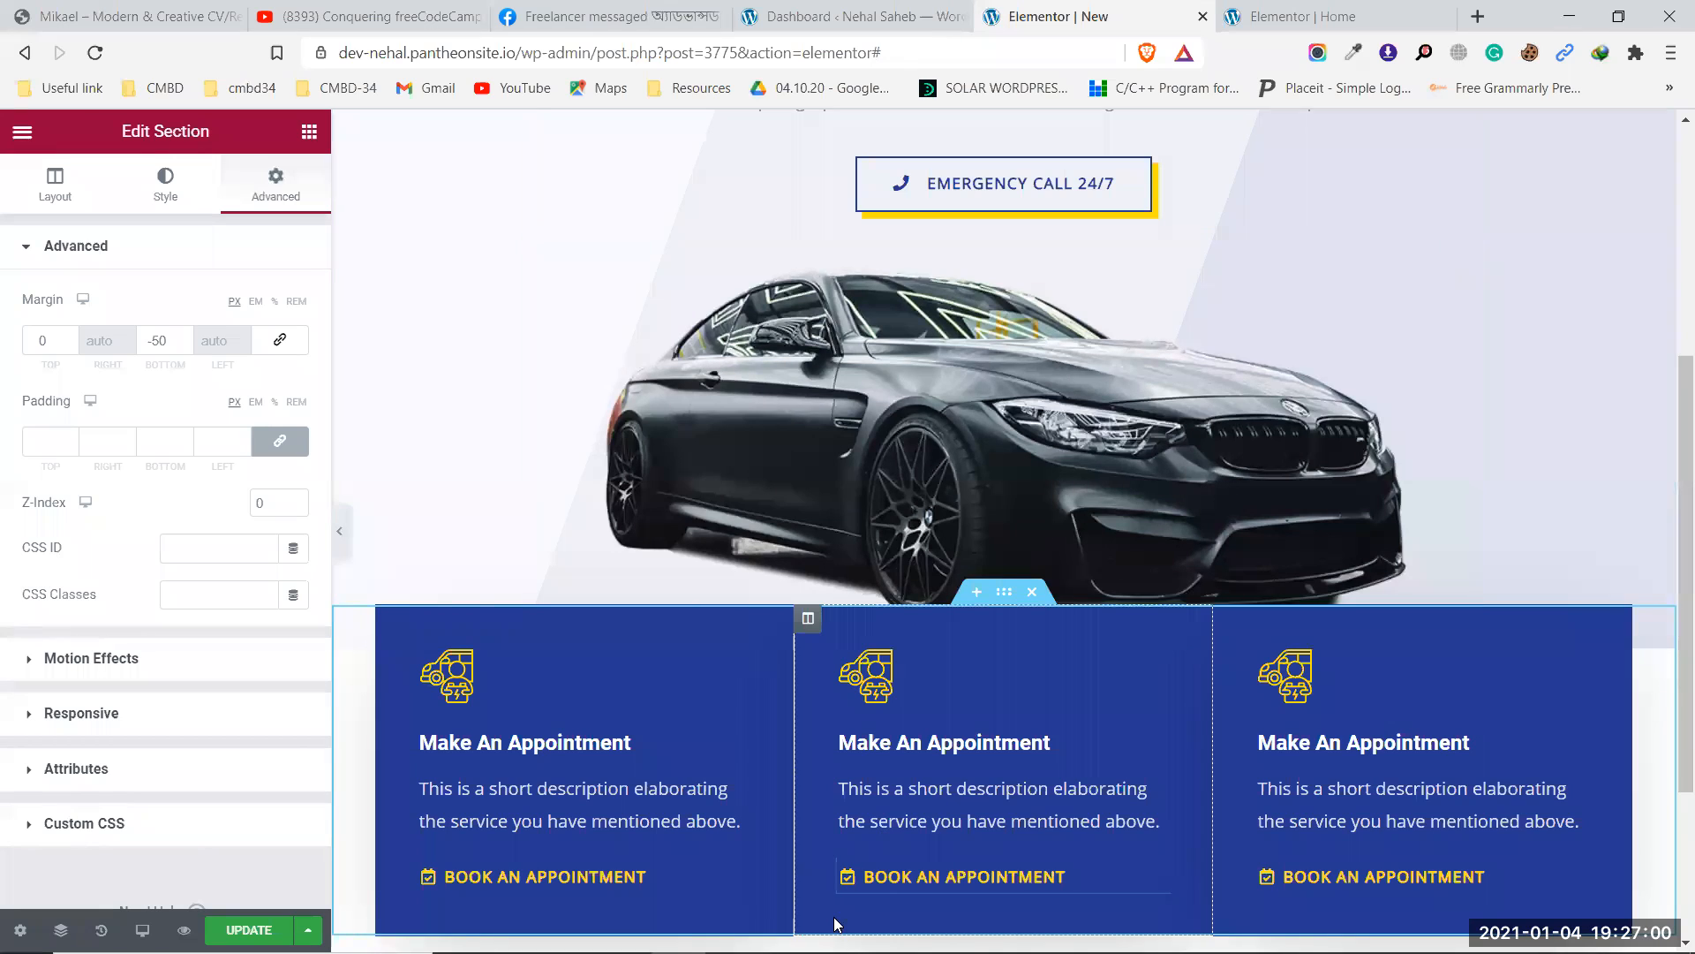
{"action": "scroll", "coordinate": [890, 749], "scroll_direction": "down", "scroll_amount": 2}
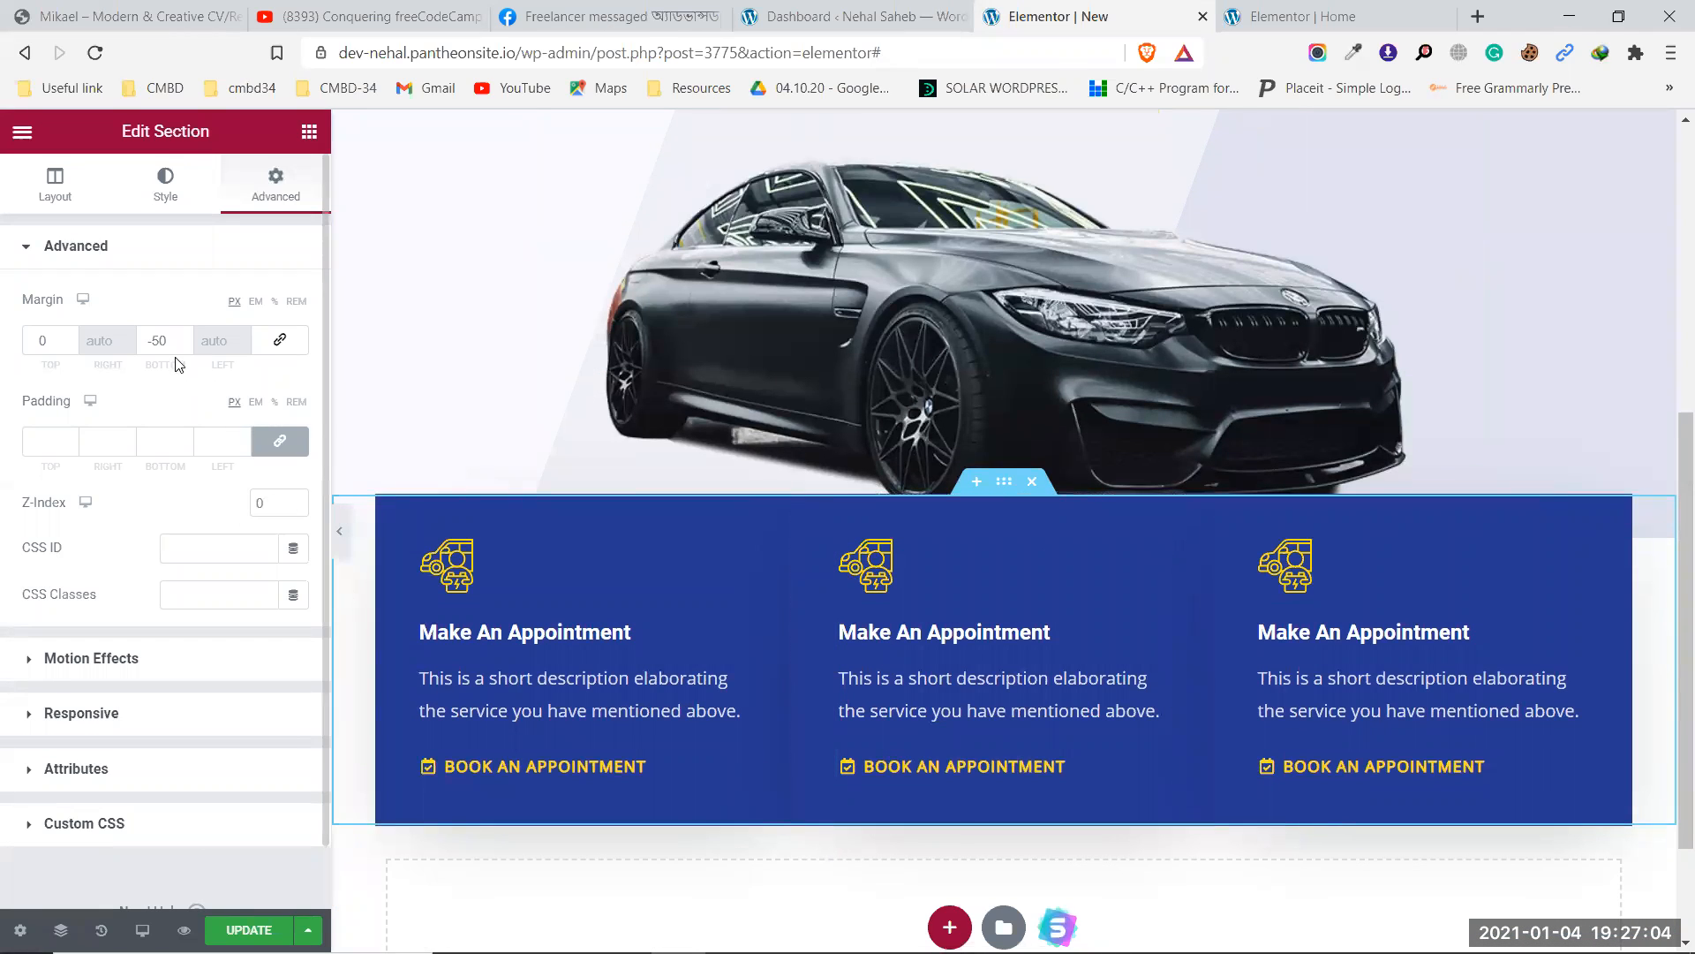
{"action": "key", "text": "BackSpace"}
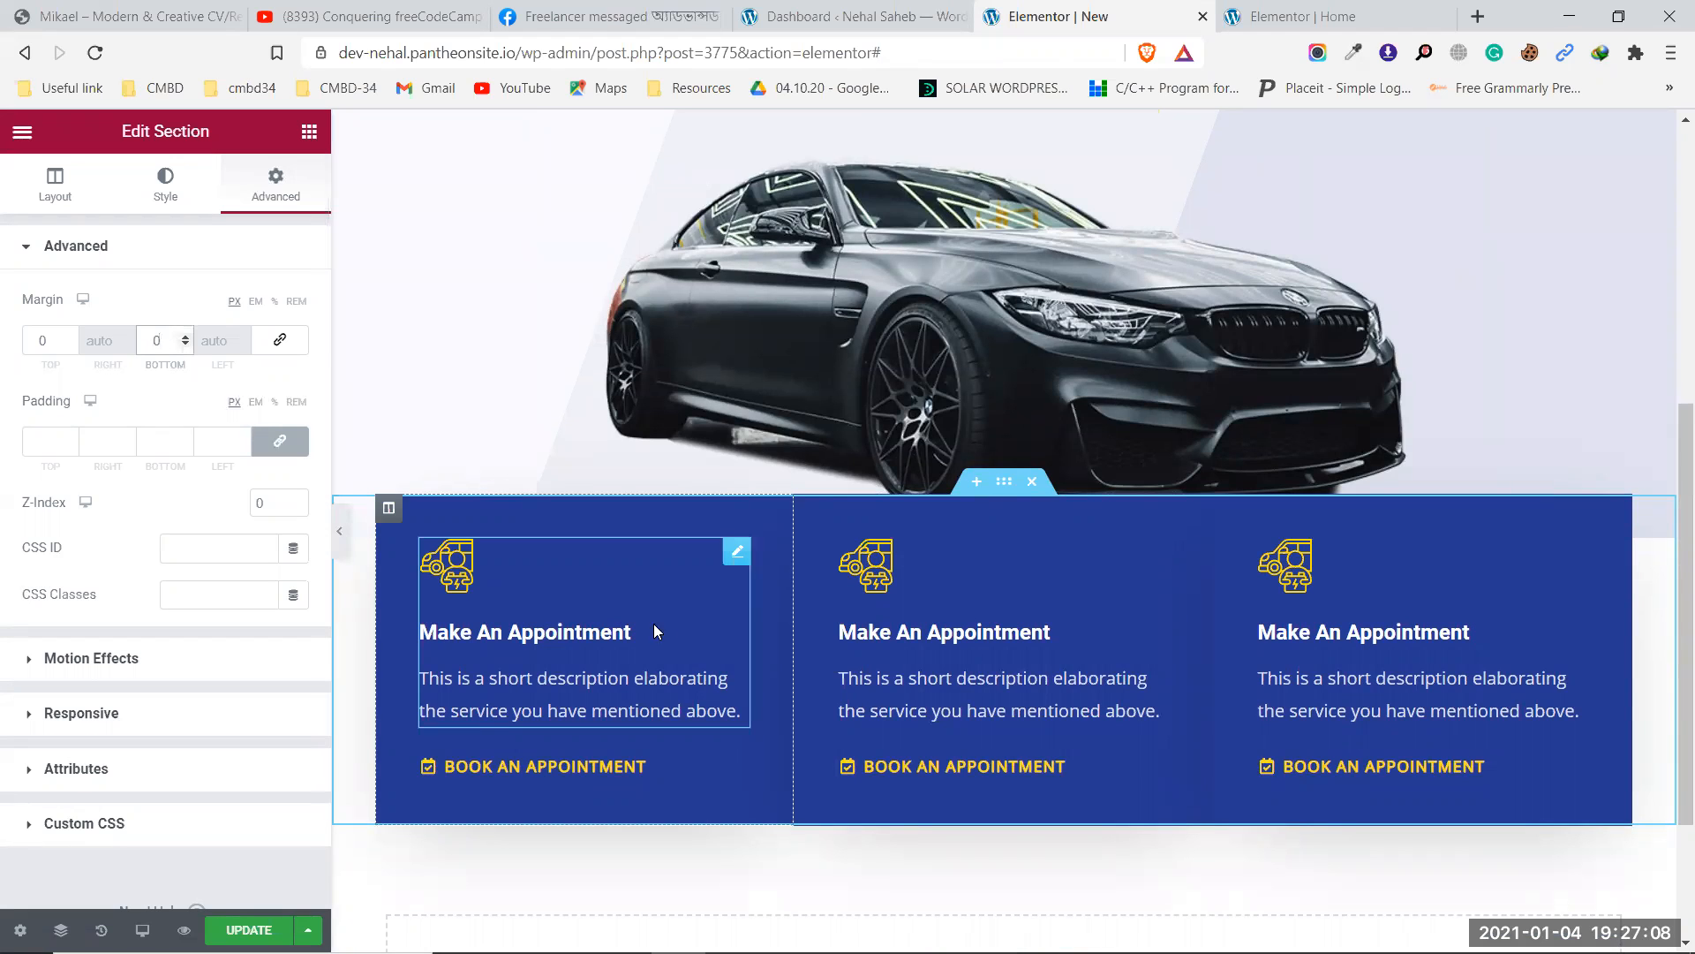
Set the hero section's bottom margin to 0 px.
{"action": "scroll", "coordinate": [1133, 498], "scroll_direction": "up", "scroll_amount": 6}
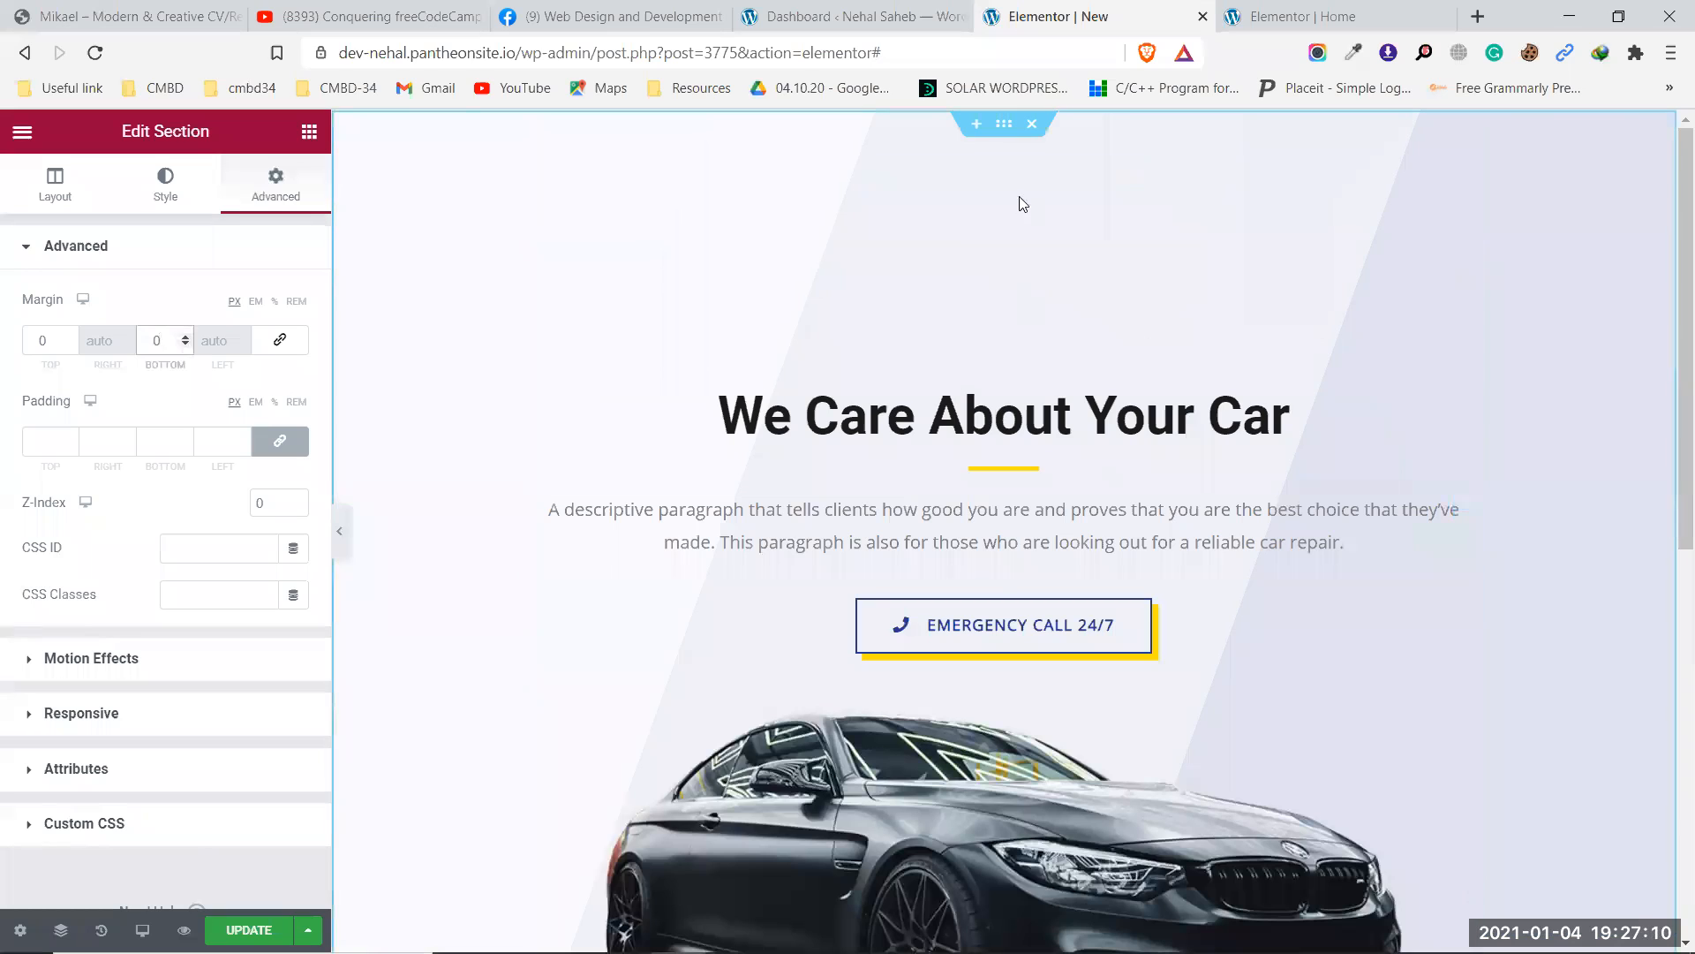
{"action": "left_click", "coordinate": [1004, 123]}
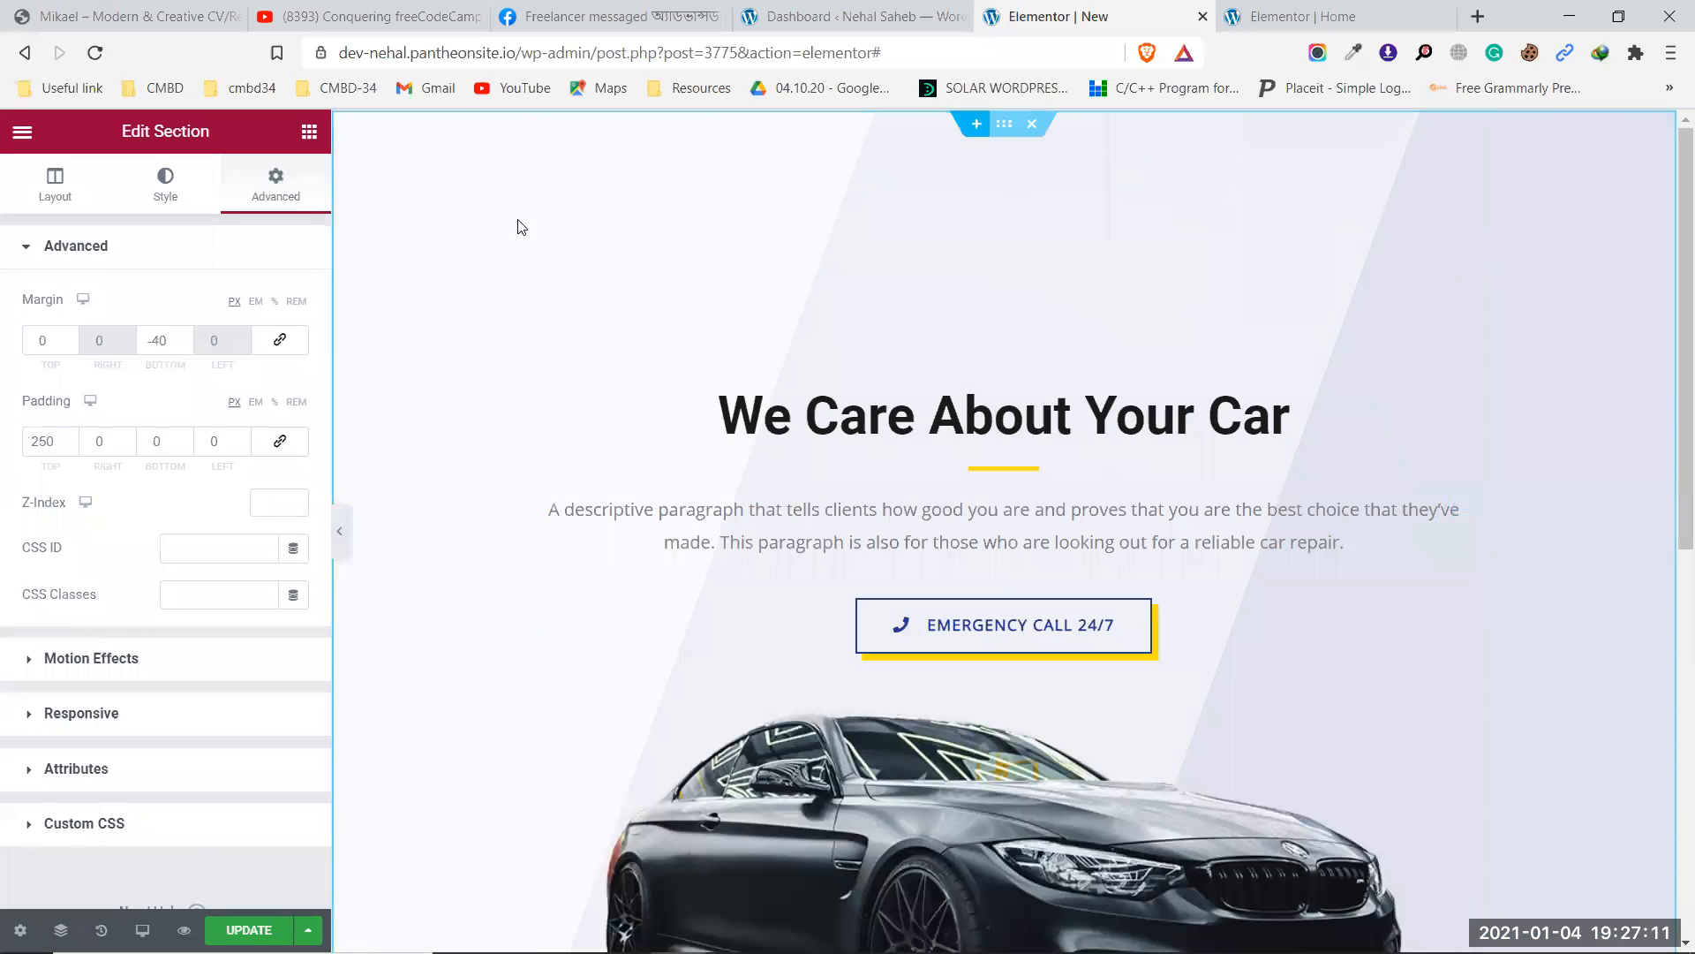
{"action": "left_click", "coordinate": [169, 336]}
{"action": "key", "text": "BackSpace"}
{"action": "key", "text": "BackSpace"}
{"action": "key", "text": "BackSpace"}
{"action": "type", "text": "0"}
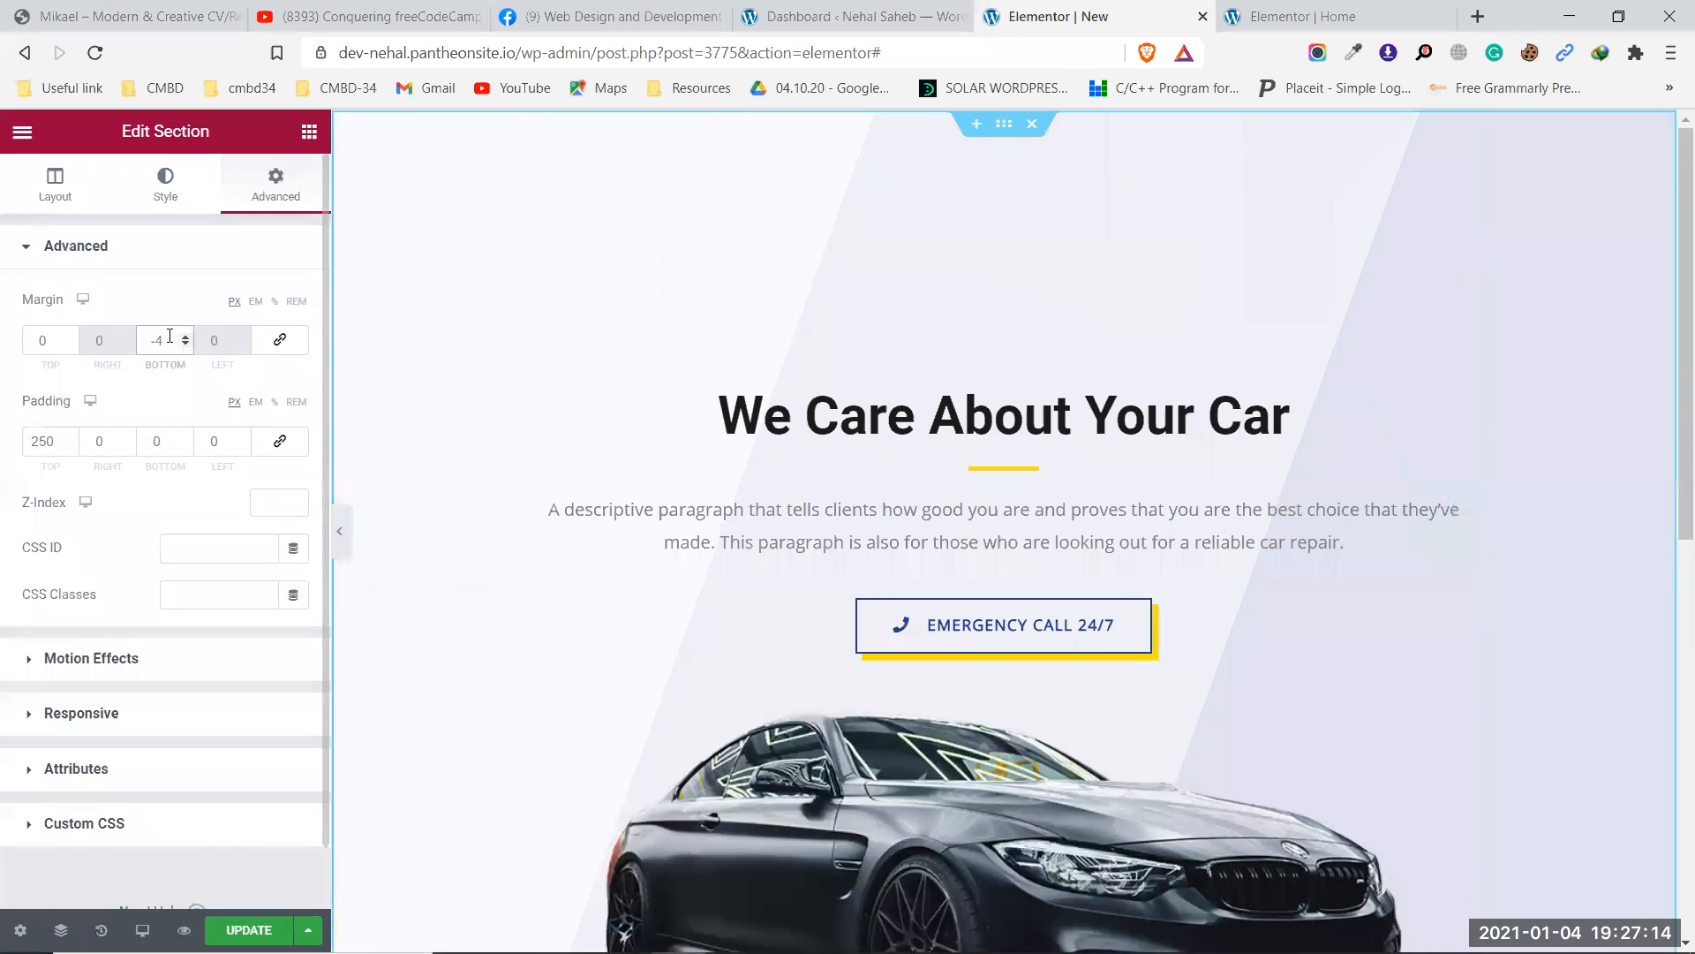
Set the blue columns section's top margin to -100 px.
{"action": "scroll", "coordinate": [898, 649], "scroll_direction": "down", "scroll_amount": 5}
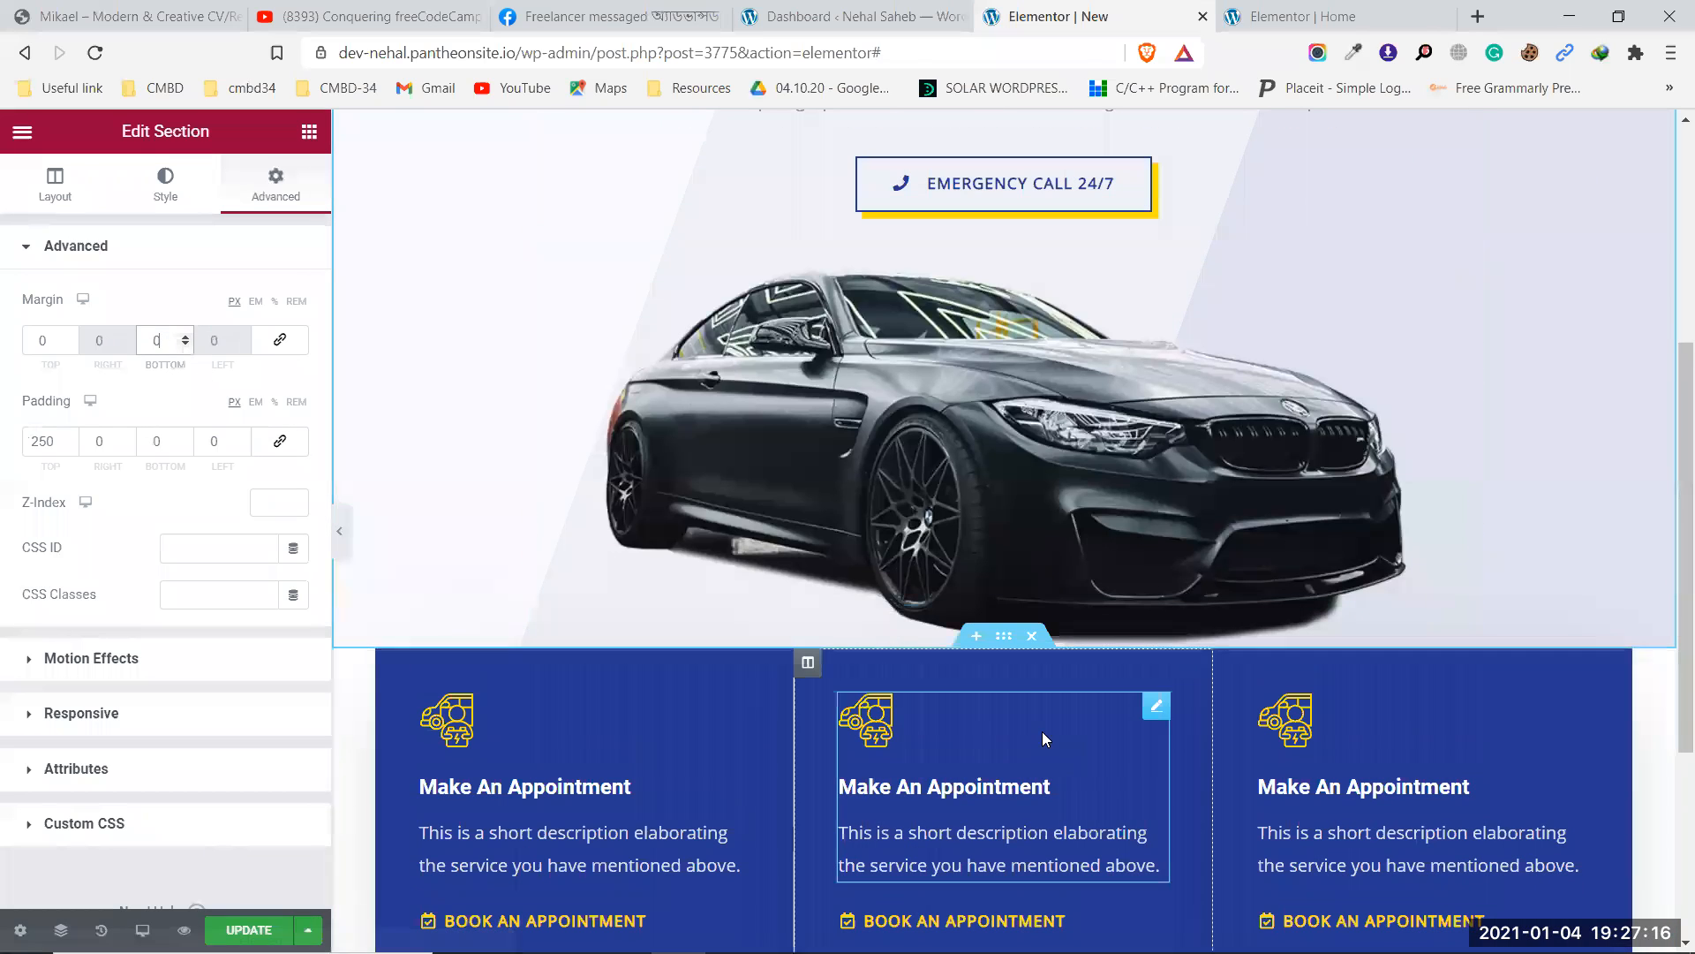
{"action": "left_click", "coordinate": [1004, 637]}
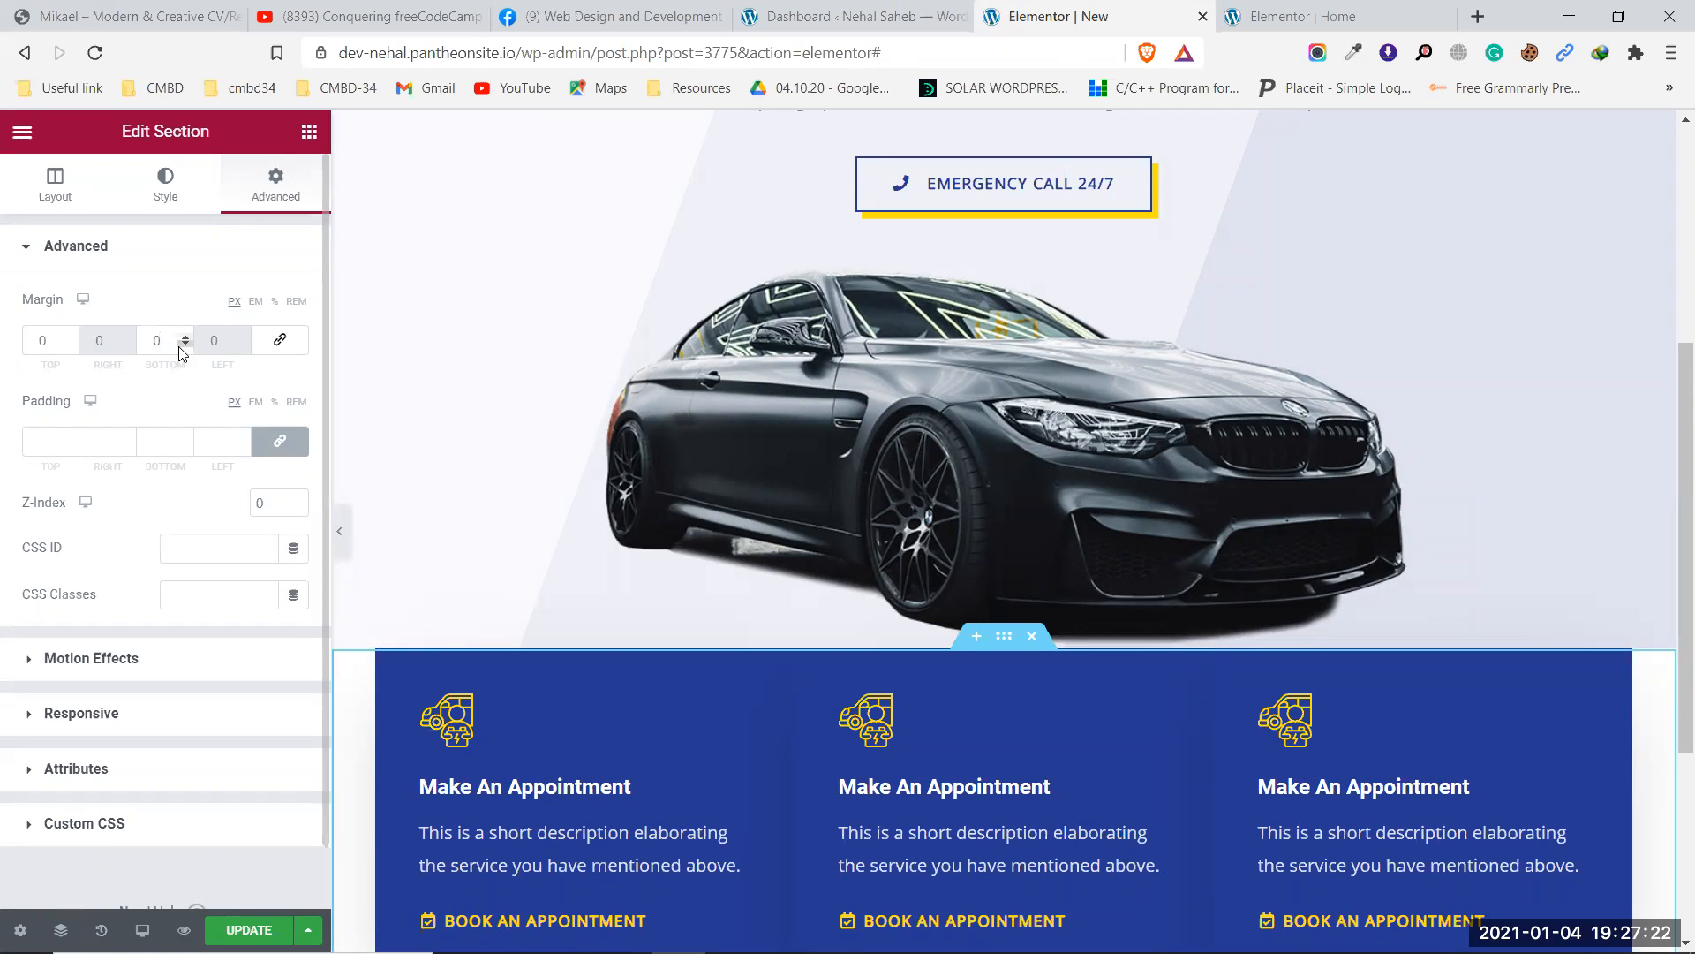
{"action": "left_click", "coordinate": [66, 347]}
{"action": "left_click_drag", "start_coordinate": [67, 347], "coordinate": [67, 347]}
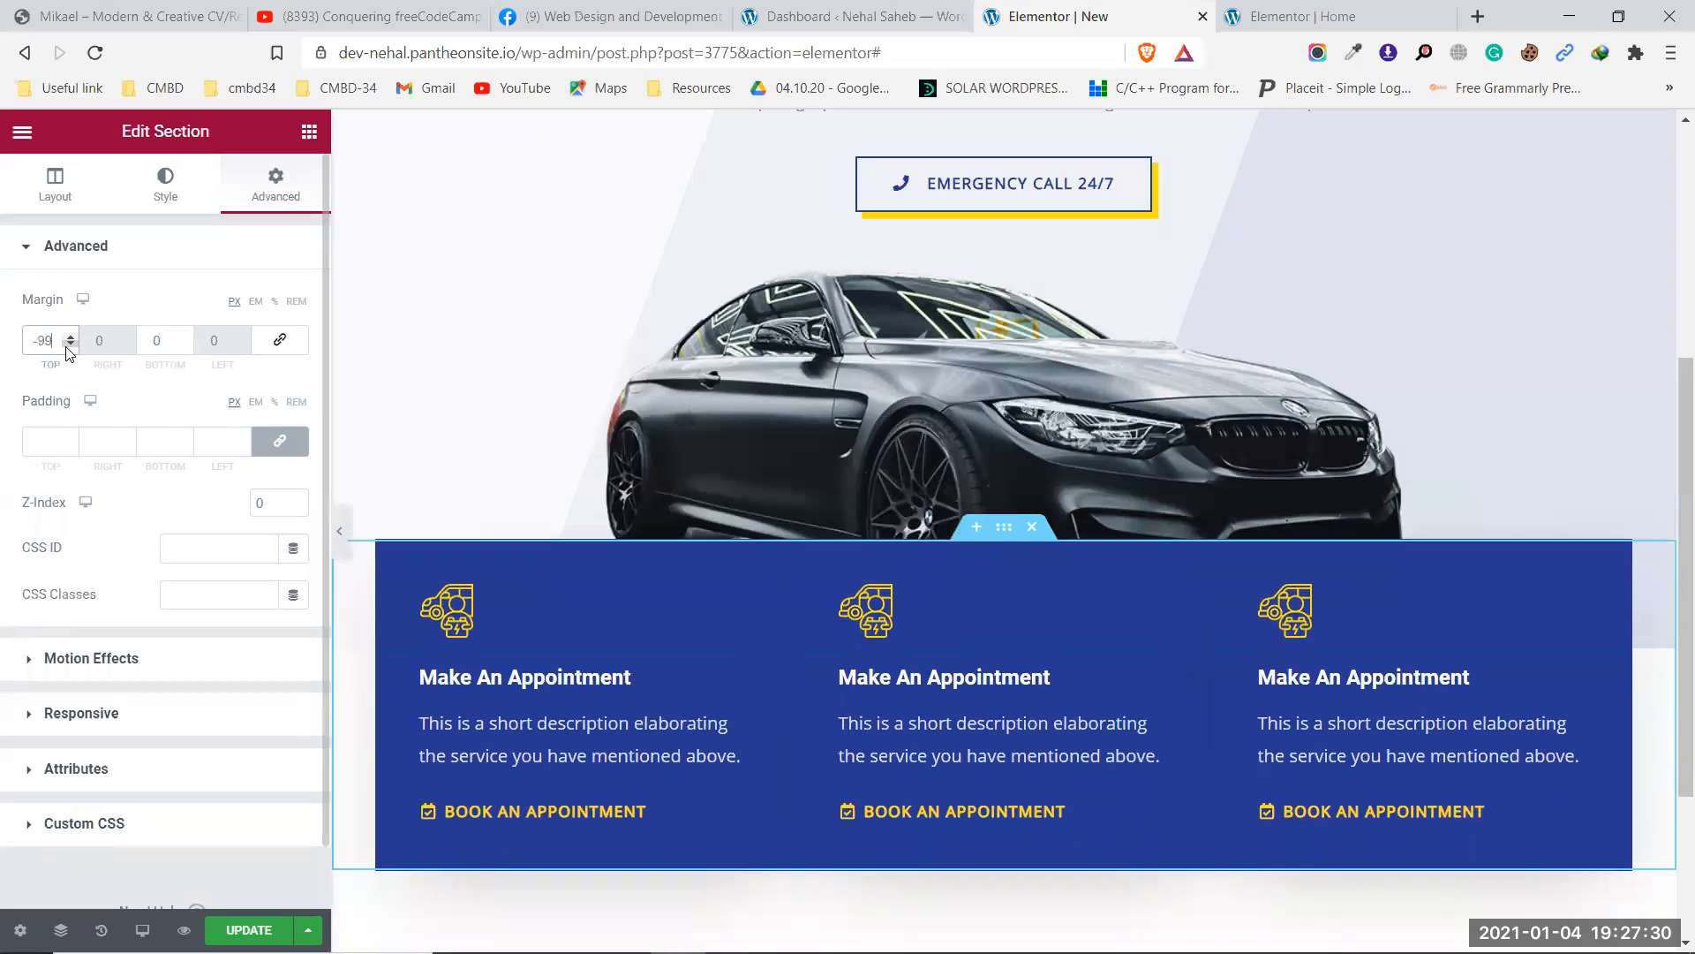
{"action": "left_click", "coordinate": [67, 347]}
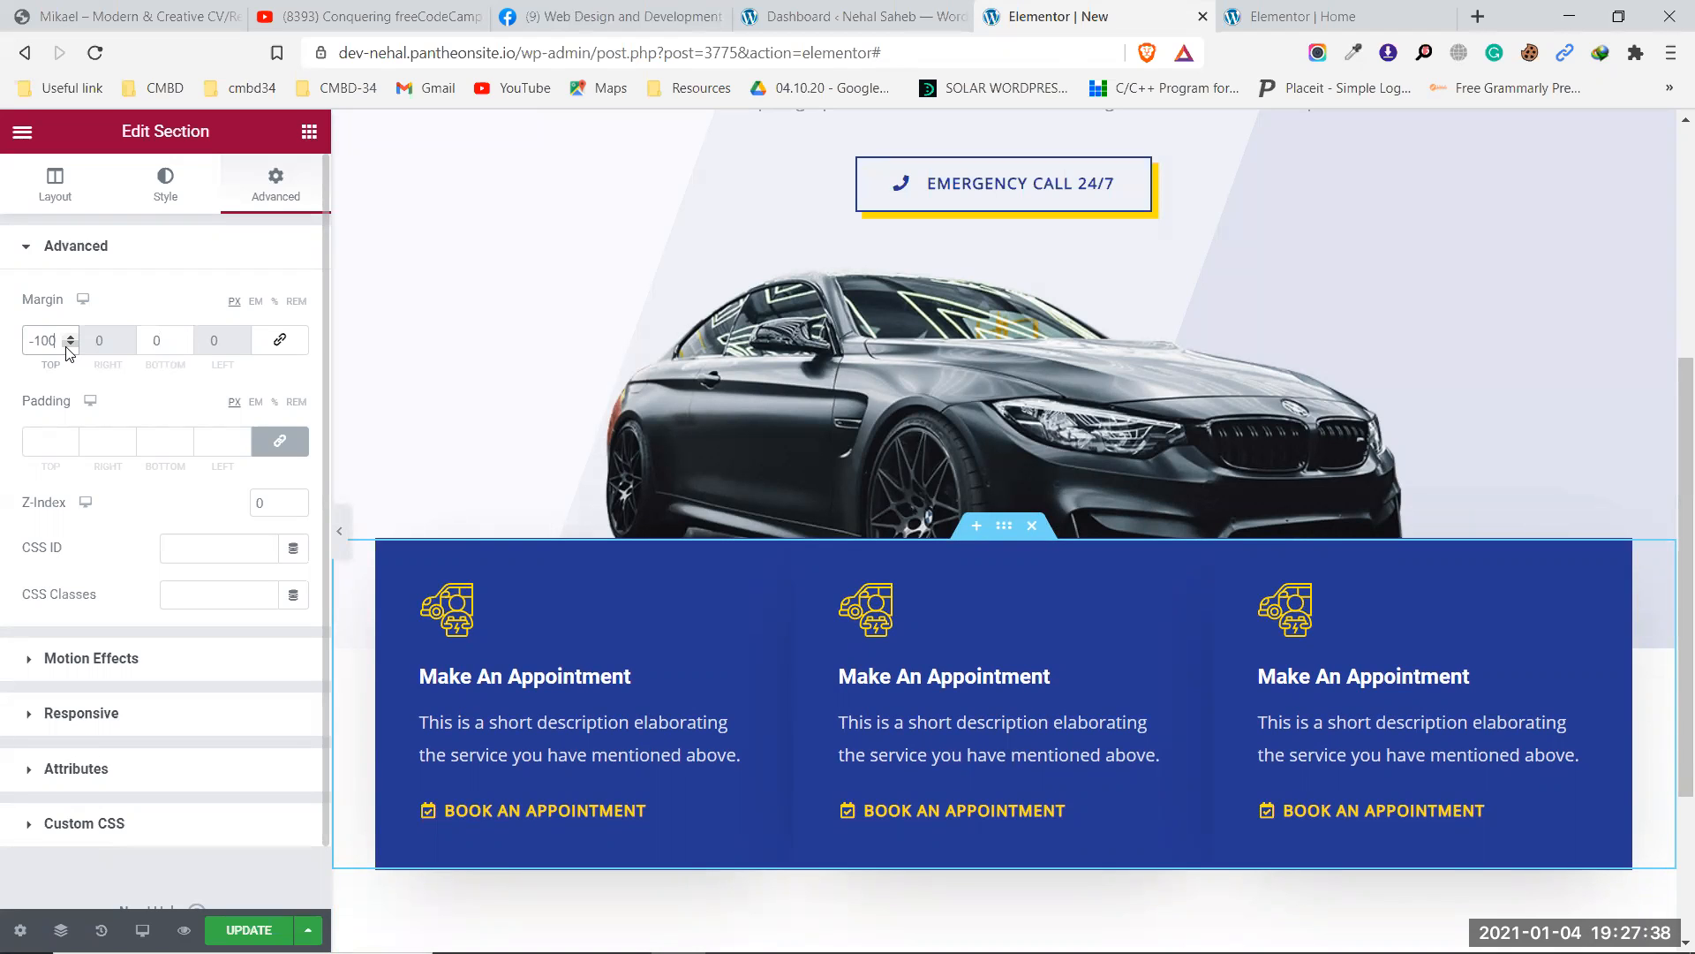
Set the blue columns section's top margin back to 0 px.
{"action": "key", "text": "BackSpace"}
{"action": "key", "text": "BackSpace"}
{"action": "key", "text": "Up"}
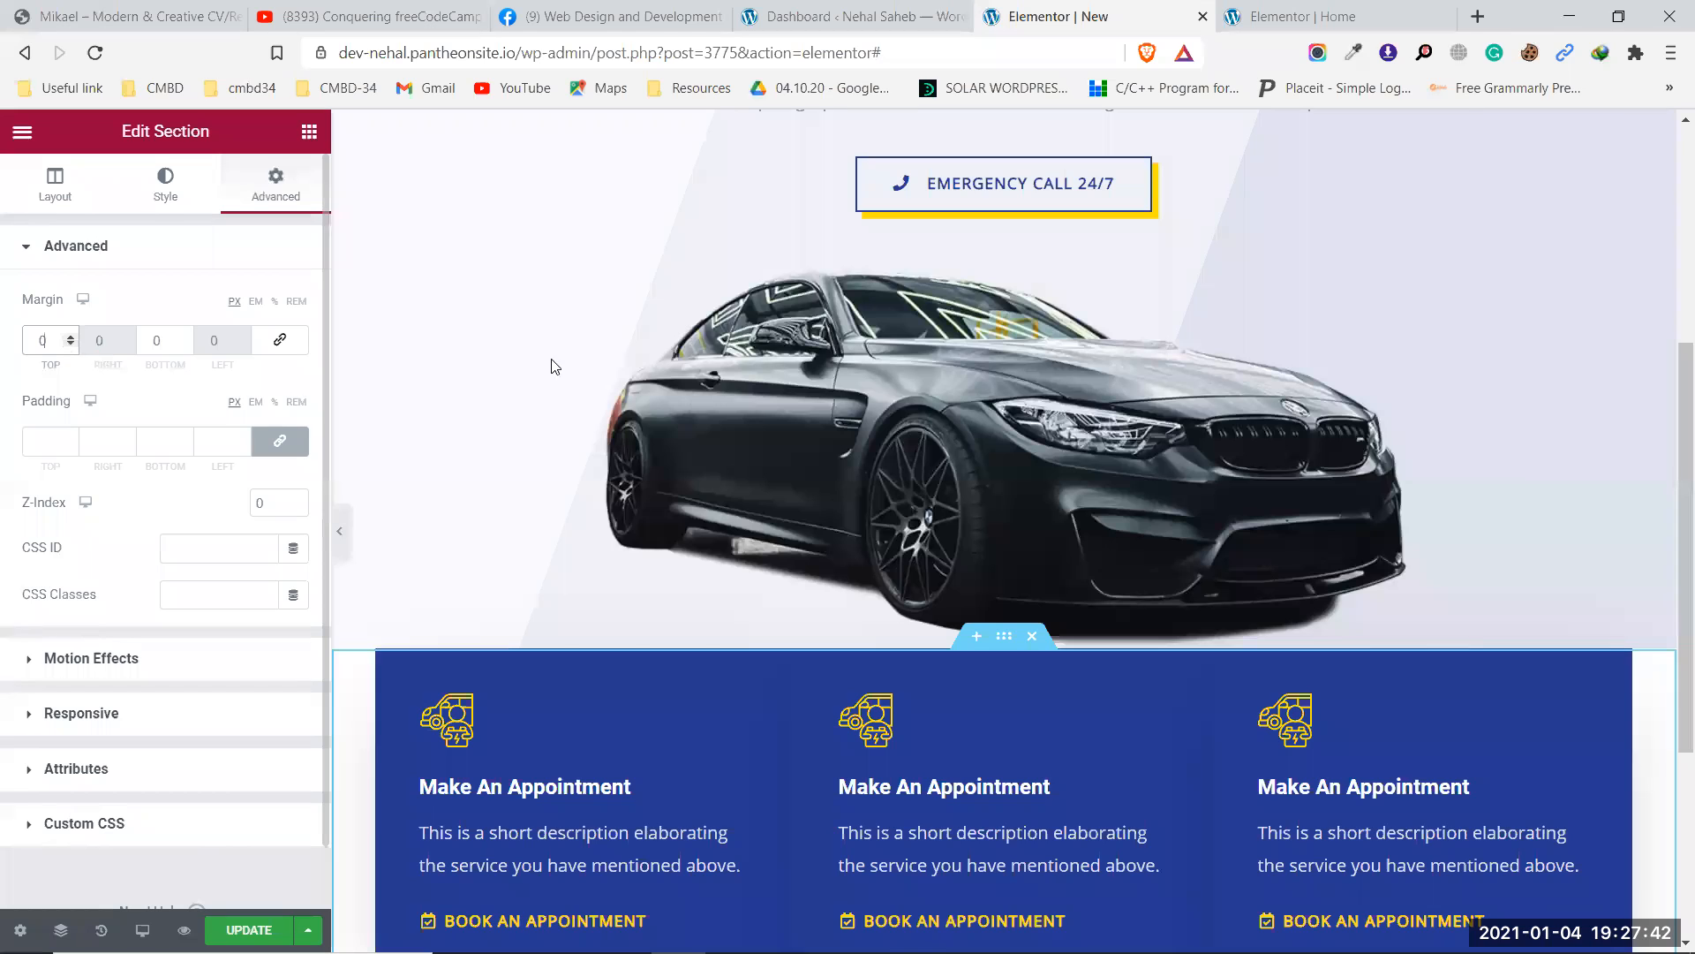
Set the hero section's bottom margin to -40 px and check the overlap in a full-width preview.
{"action": "scroll", "coordinate": [553, 368], "scroll_direction": "up", "scroll_amount": 5}
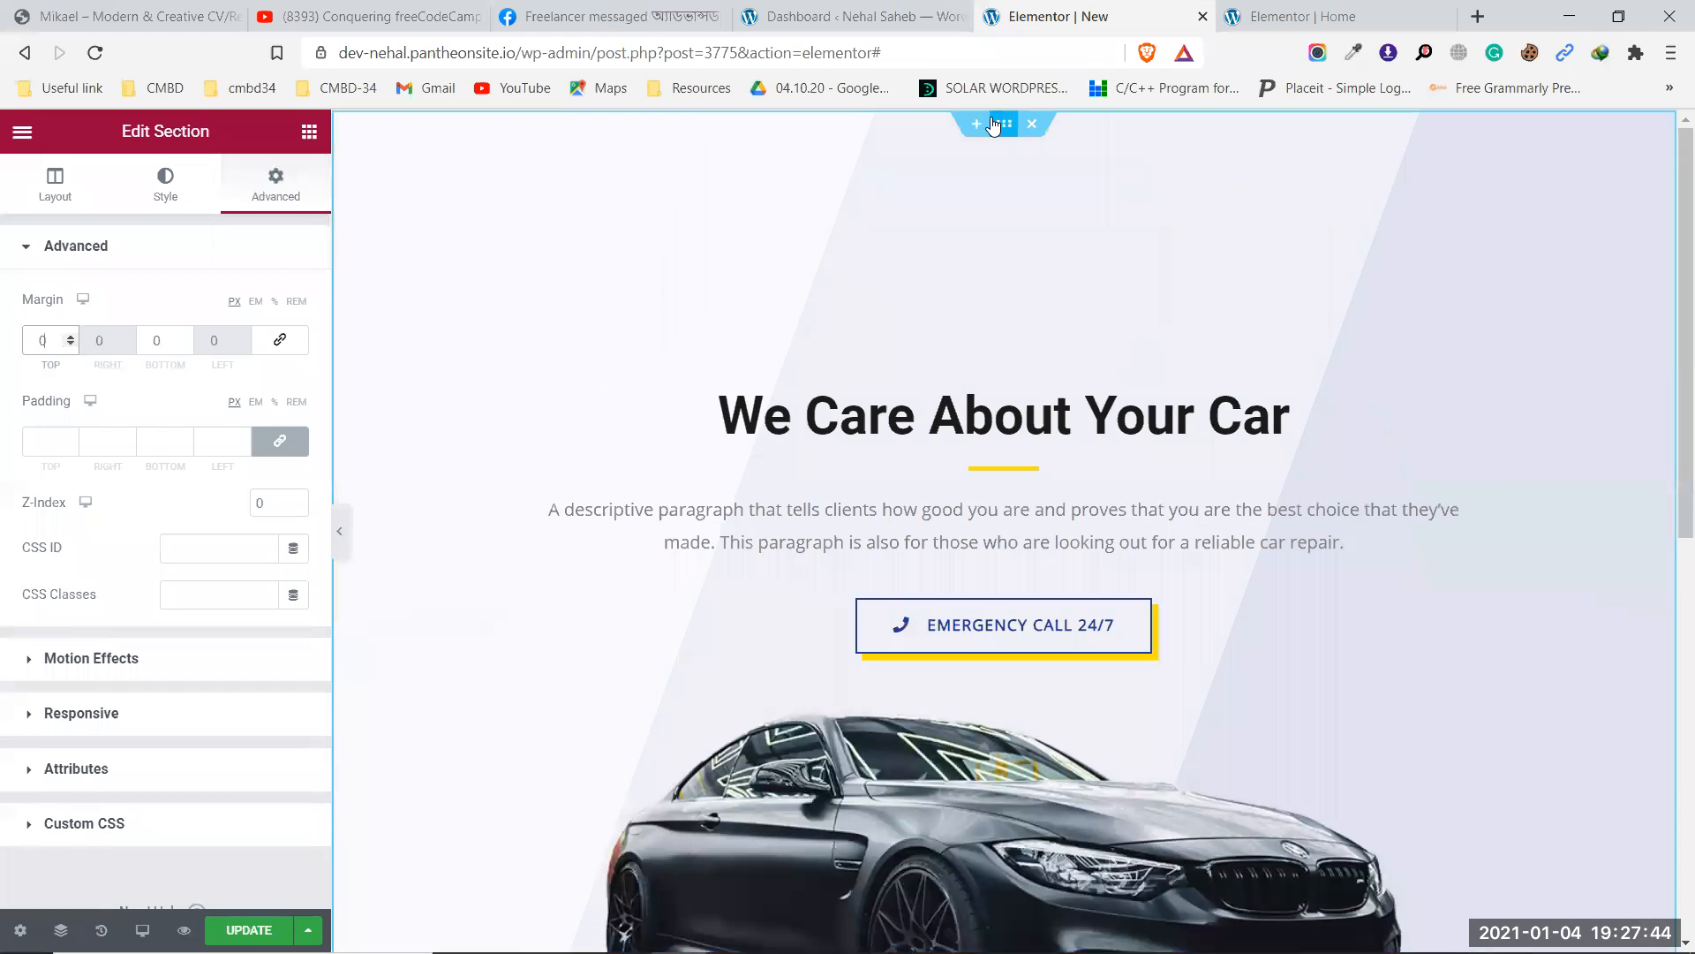
{"action": "left_click", "coordinate": [994, 127]}
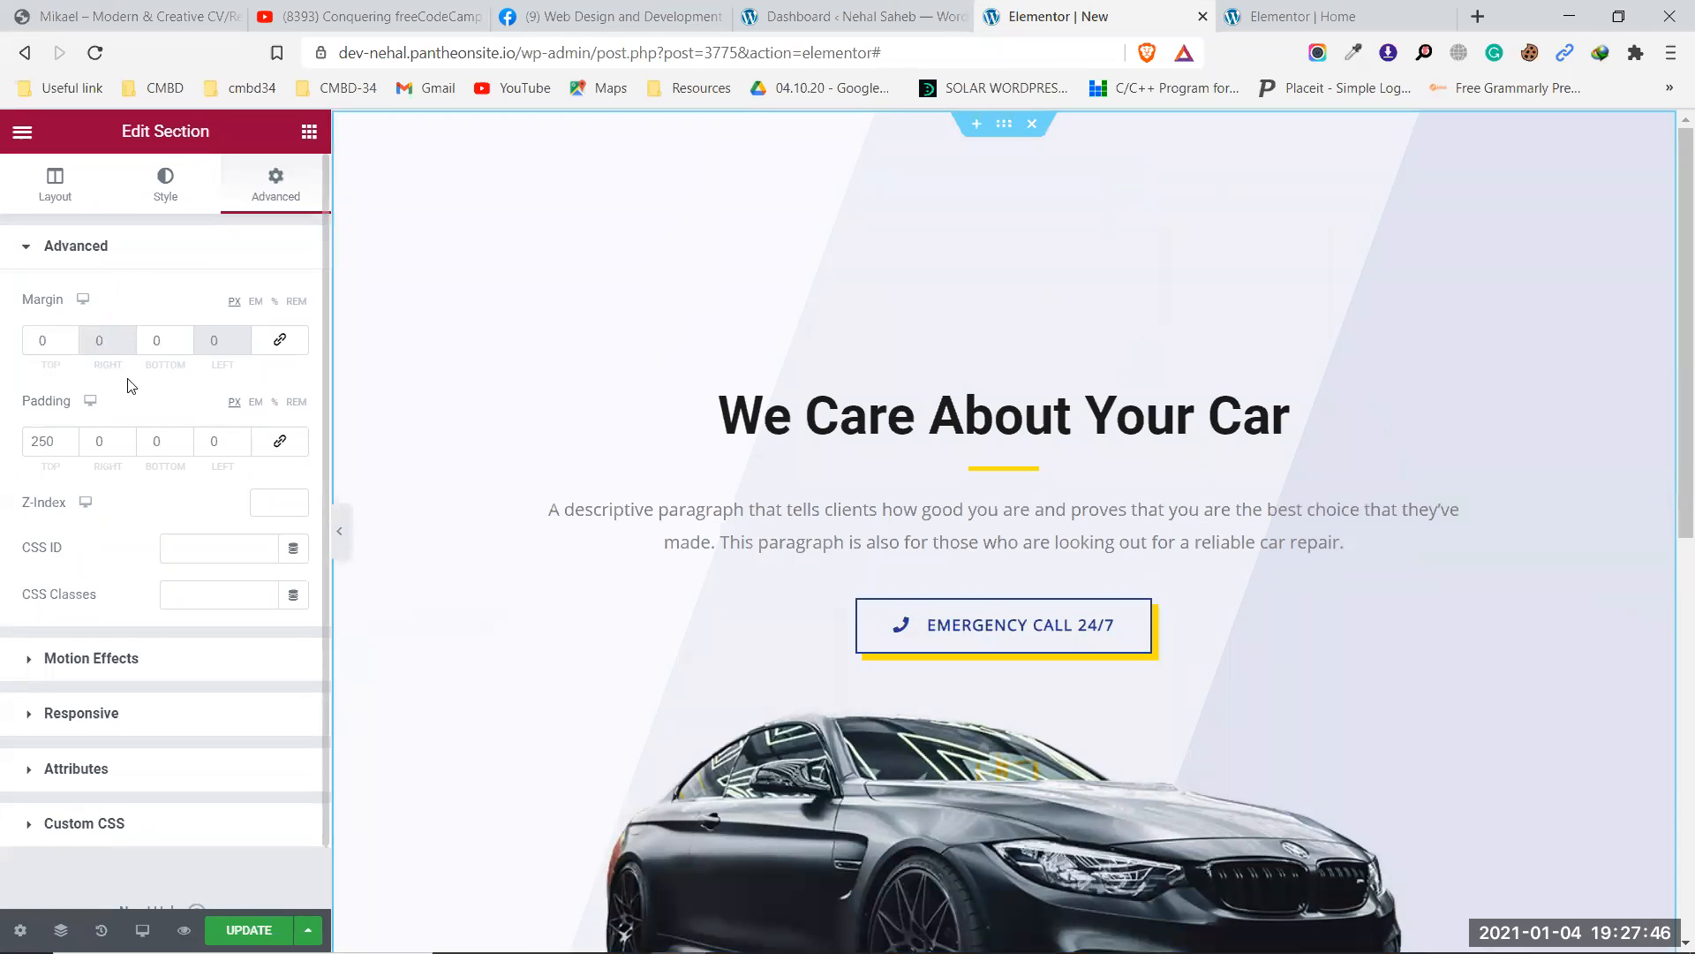
{"action": "left_click", "coordinate": [181, 351]}
{"action": "type", "text": "-3"}
{"action": "type", "text": "0"}
{"action": "scroll", "coordinate": [883, 456], "scroll_direction": "down", "scroll_amount": 2}
{"action": "scroll", "coordinate": [883, 455], "scroll_direction": "down", "scroll_amount": 2}
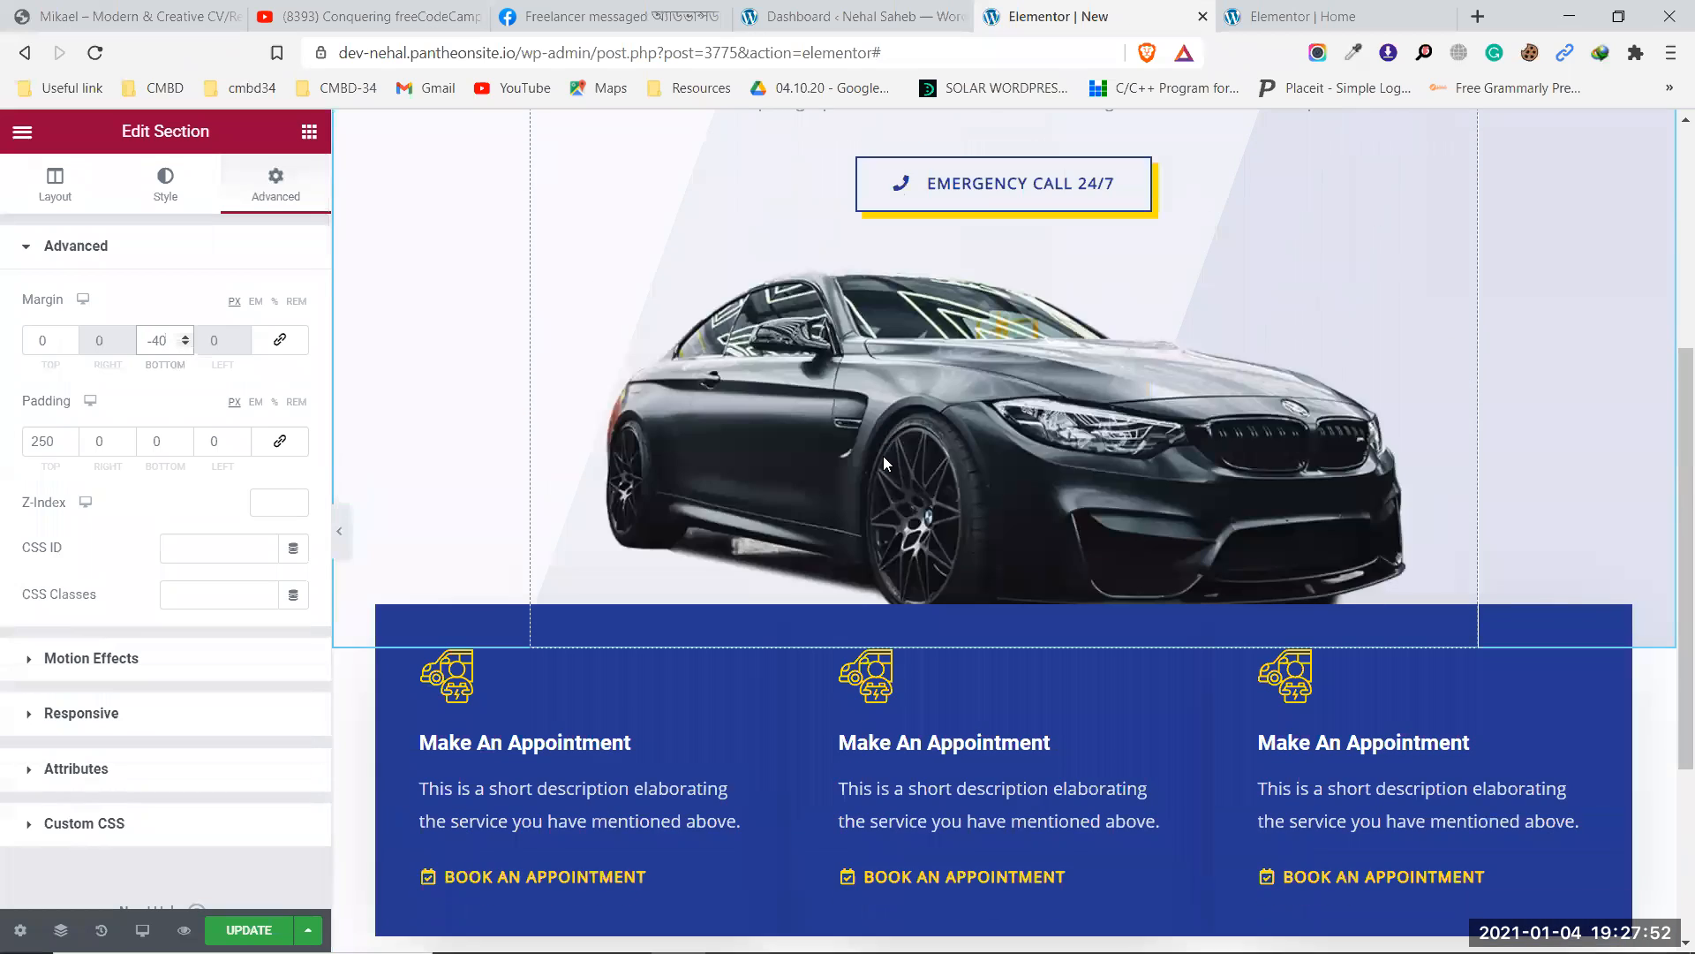
{"action": "left_click", "coordinate": [337, 532]}
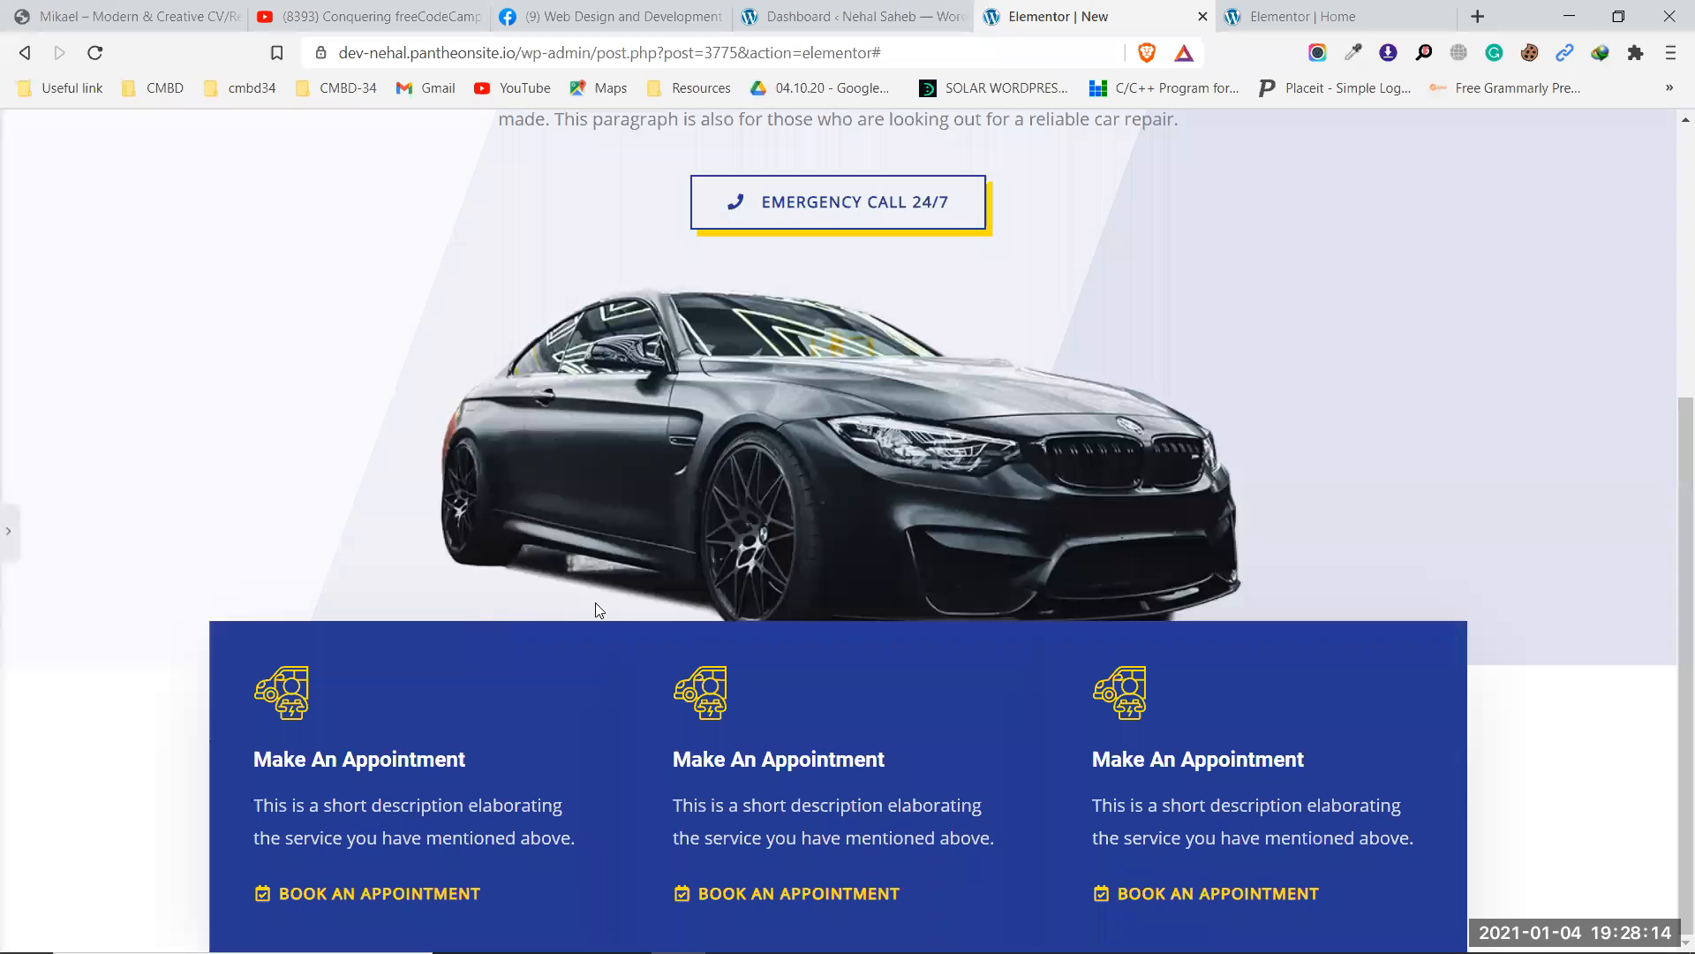
{"action": "left_click", "coordinate": [7, 530]}
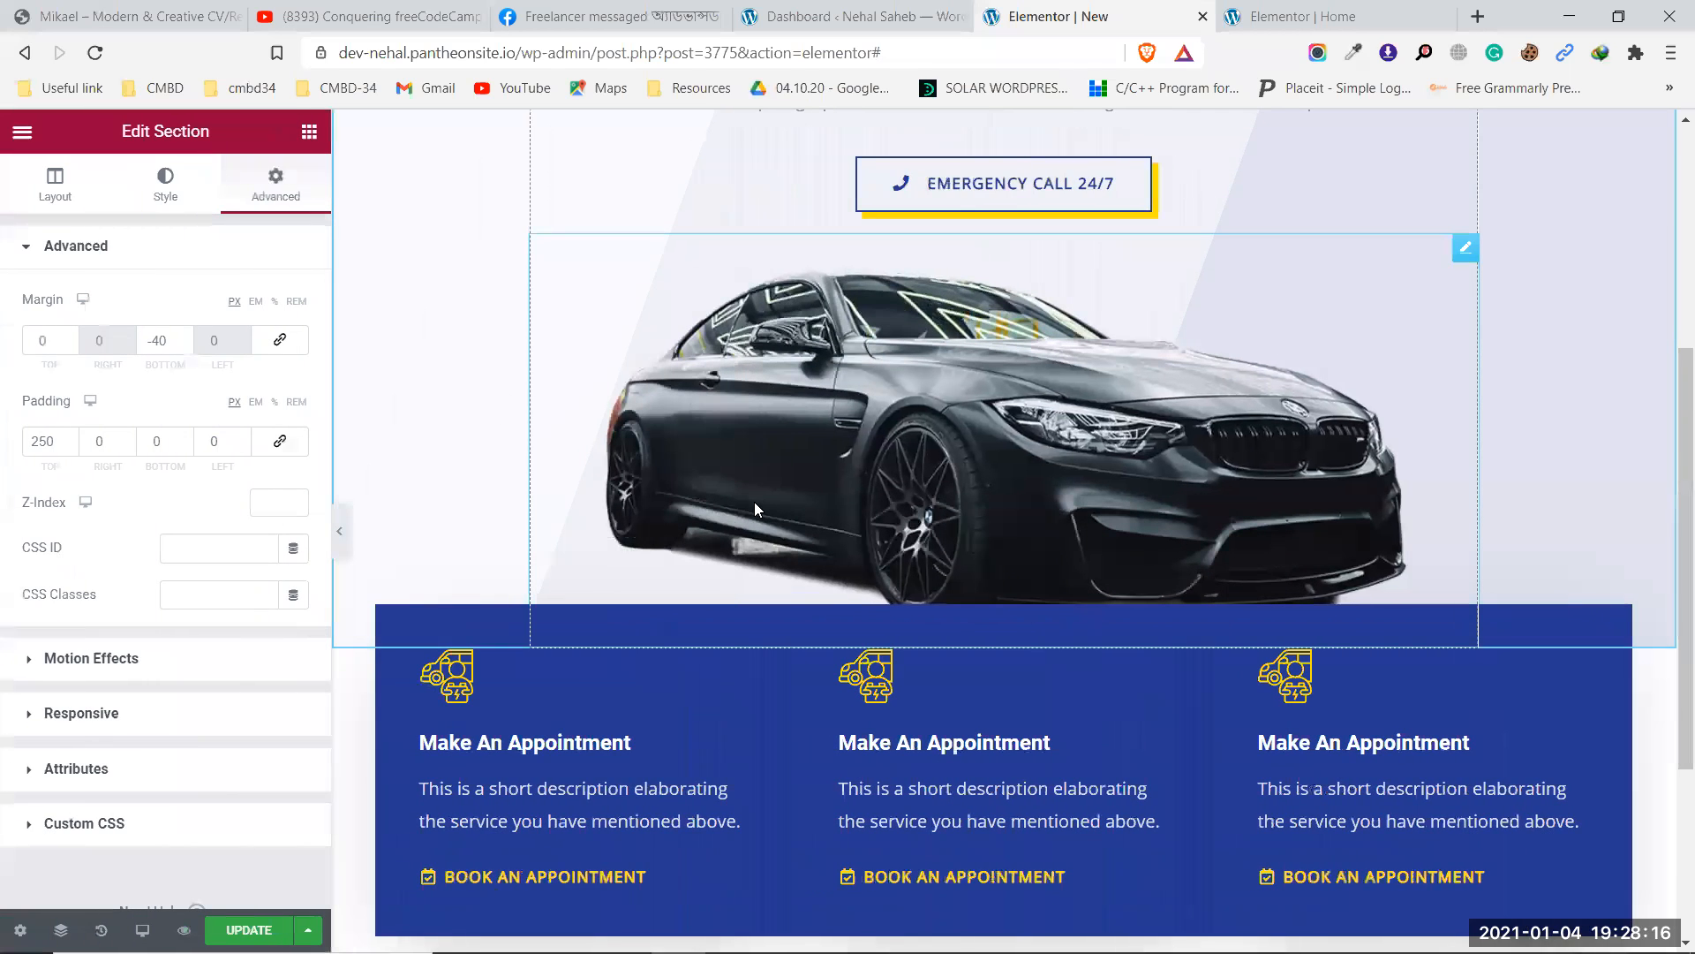
Add a Heading widget below the Book An Appointment button in the middle blue column.
{"action": "scroll", "coordinate": [754, 501], "scroll_direction": "down", "scroll_amount": 3}
{"action": "left_click", "coordinate": [307, 131]}
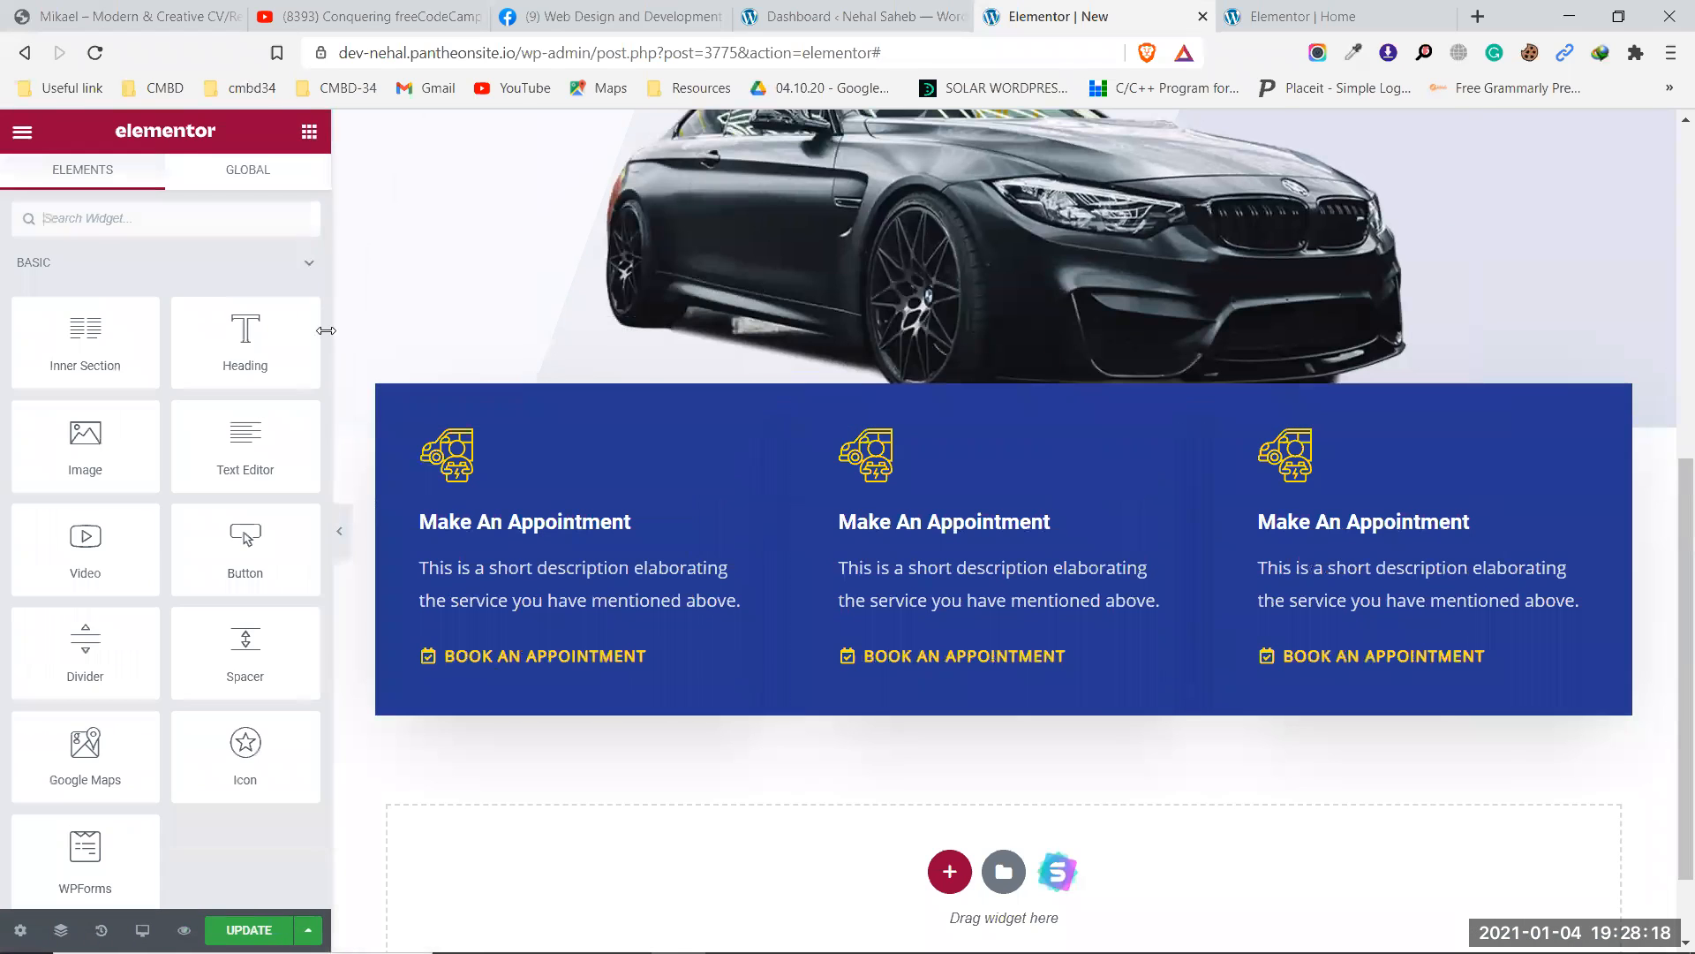
{"action": "left_click_drag", "start_coordinate": [244, 340], "coordinate": [877, 658]}
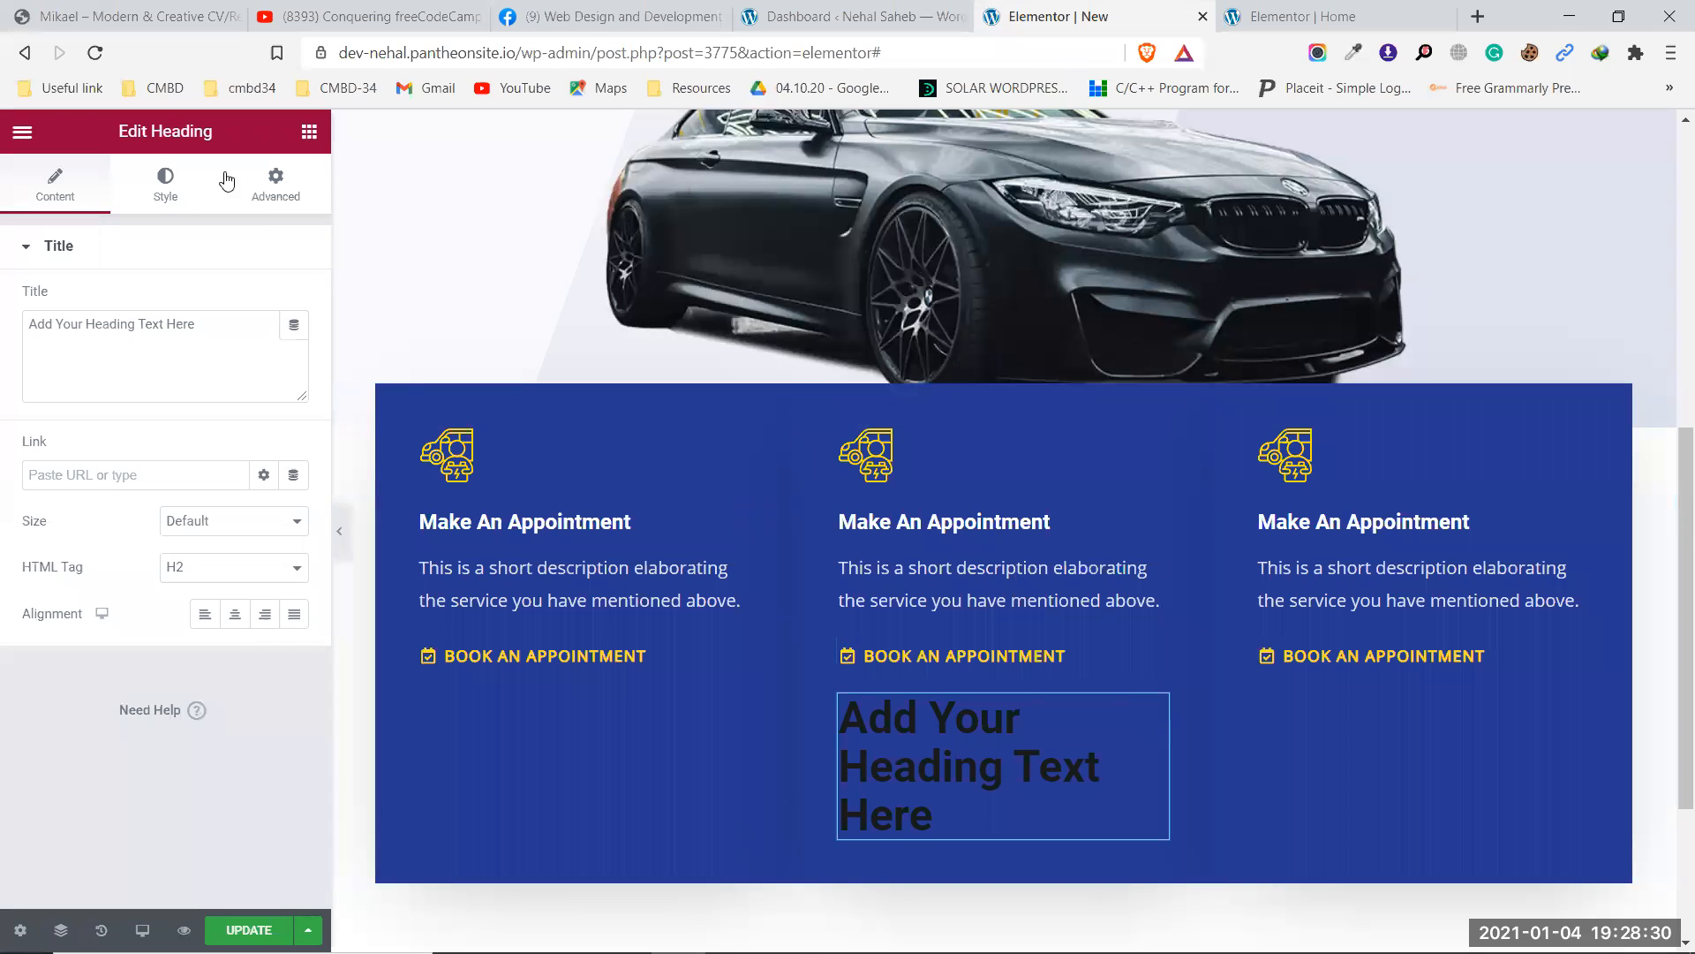
Unlink the new heading's margin values and lower its top margin to -54 px.
{"action": "left_click", "coordinate": [276, 184]}
{"action": "left_click", "coordinate": [280, 340]}
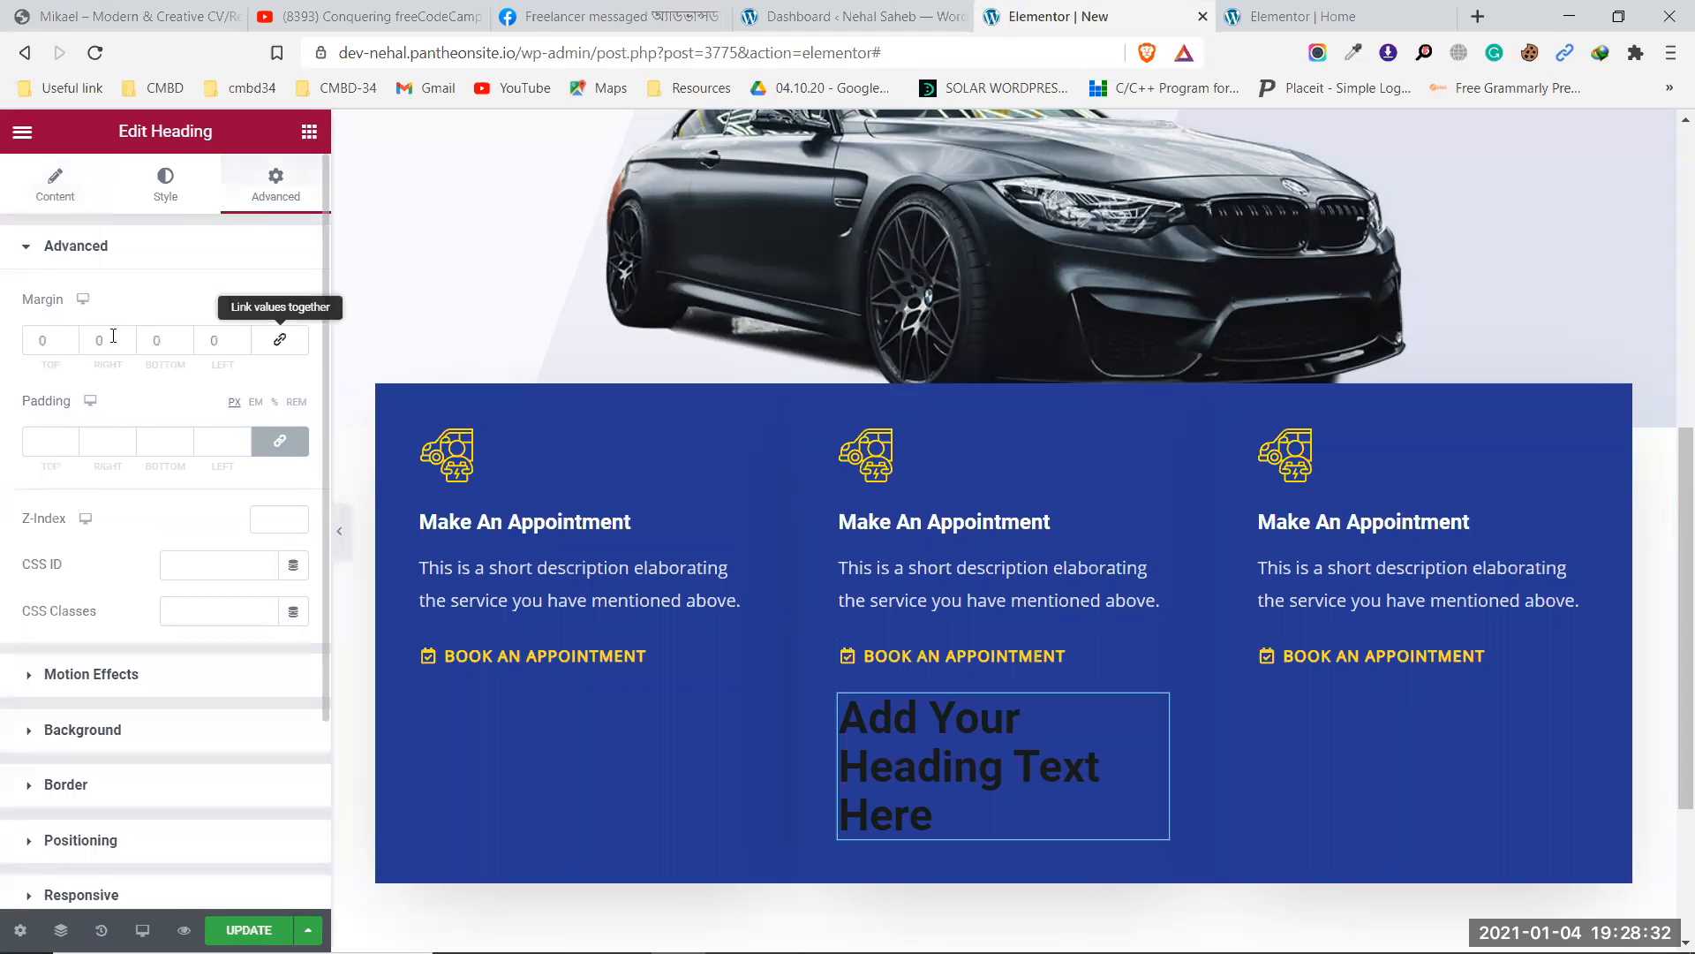
{"action": "left_click", "coordinate": [70, 345]}
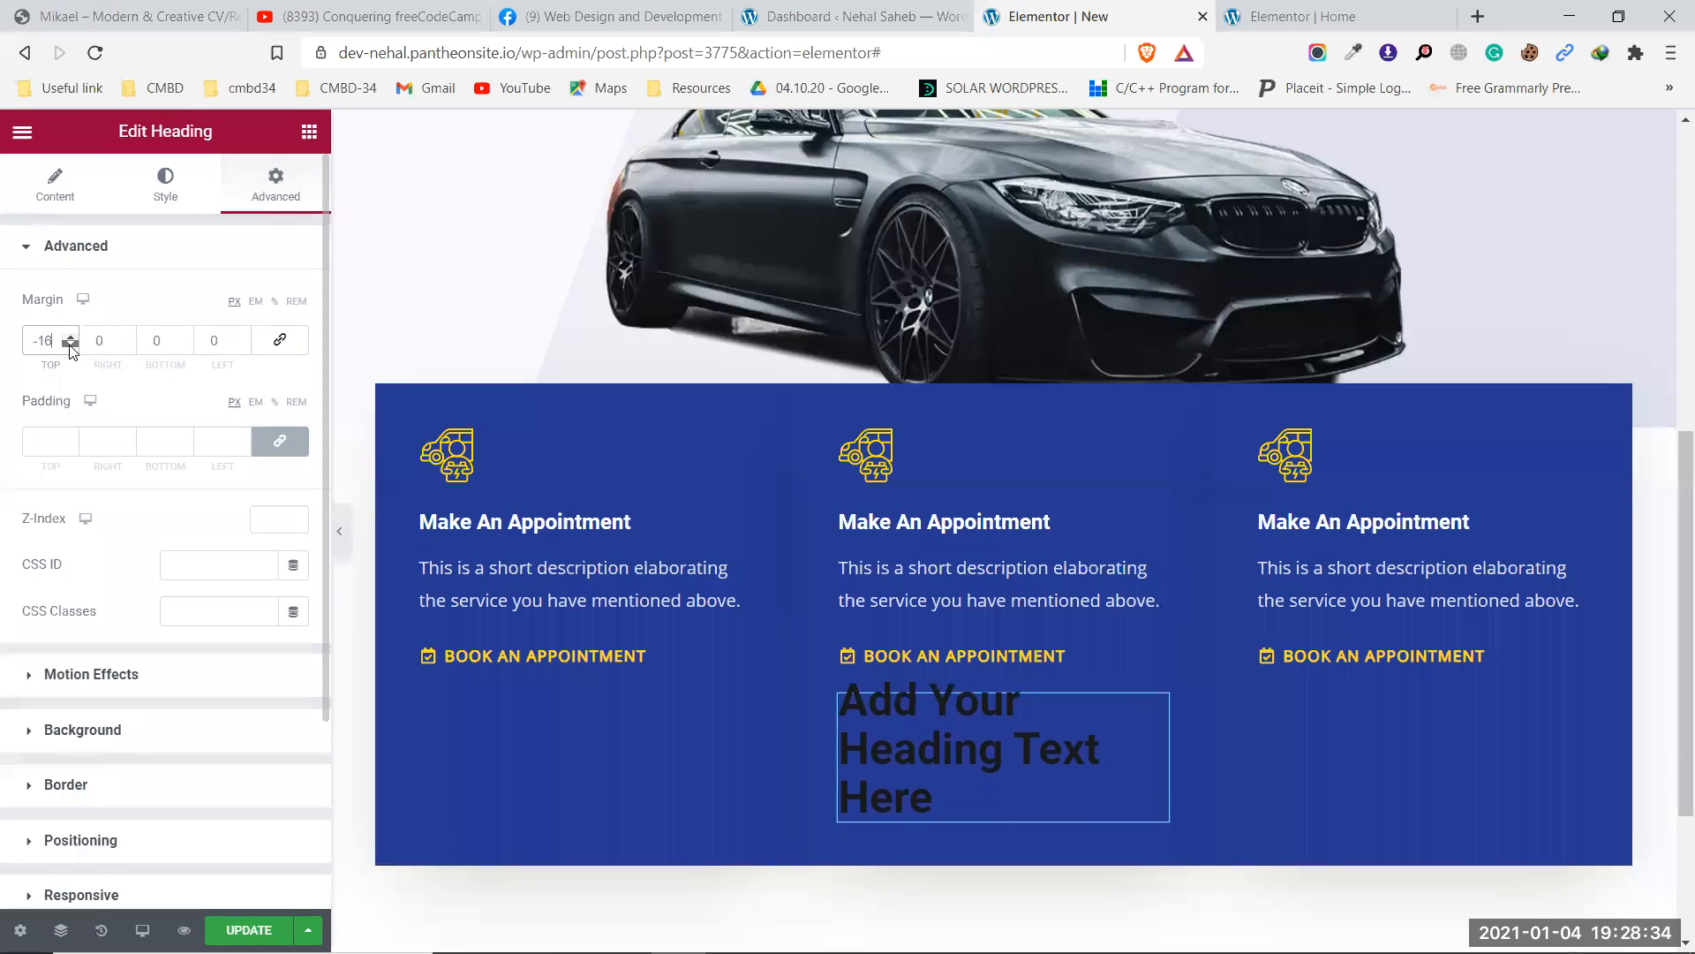
{"action": "left_click_drag", "start_coordinate": [71, 345], "coordinate": [71, 344]}
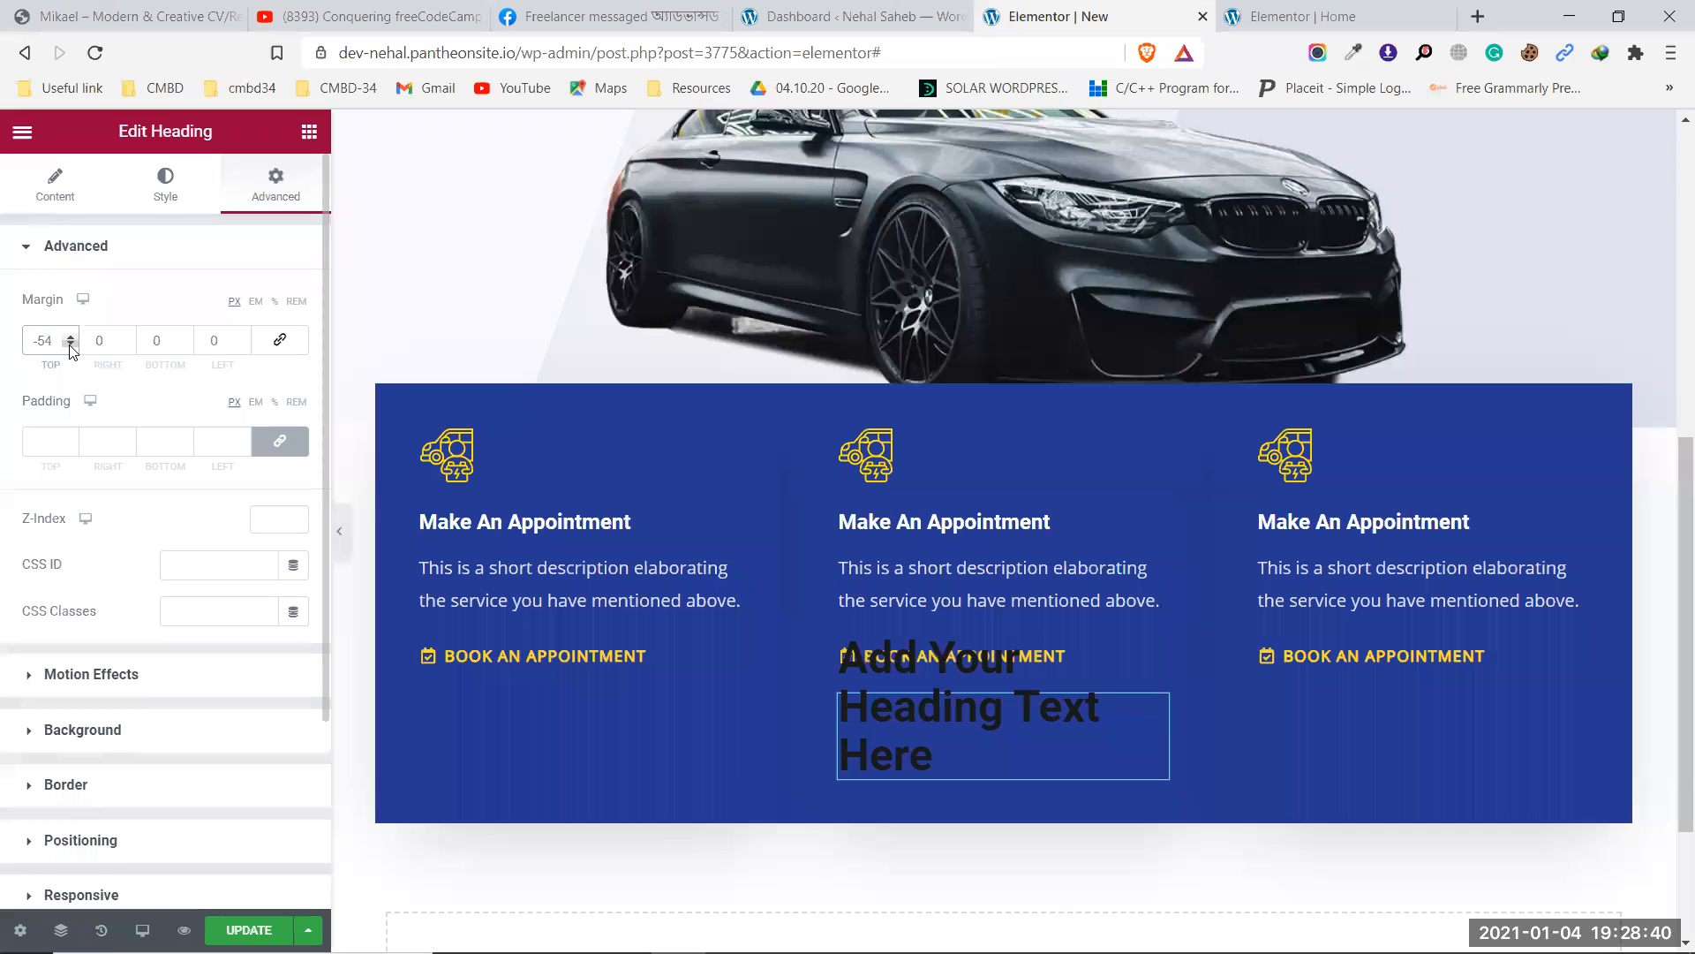
Reset the heading's top margin to 0 and delete the heading from the middle blue column.
{"action": "key", "text": "BackSpace"}
{"action": "key", "text": "BackSpace"}
{"action": "key", "text": "BackSpace"}
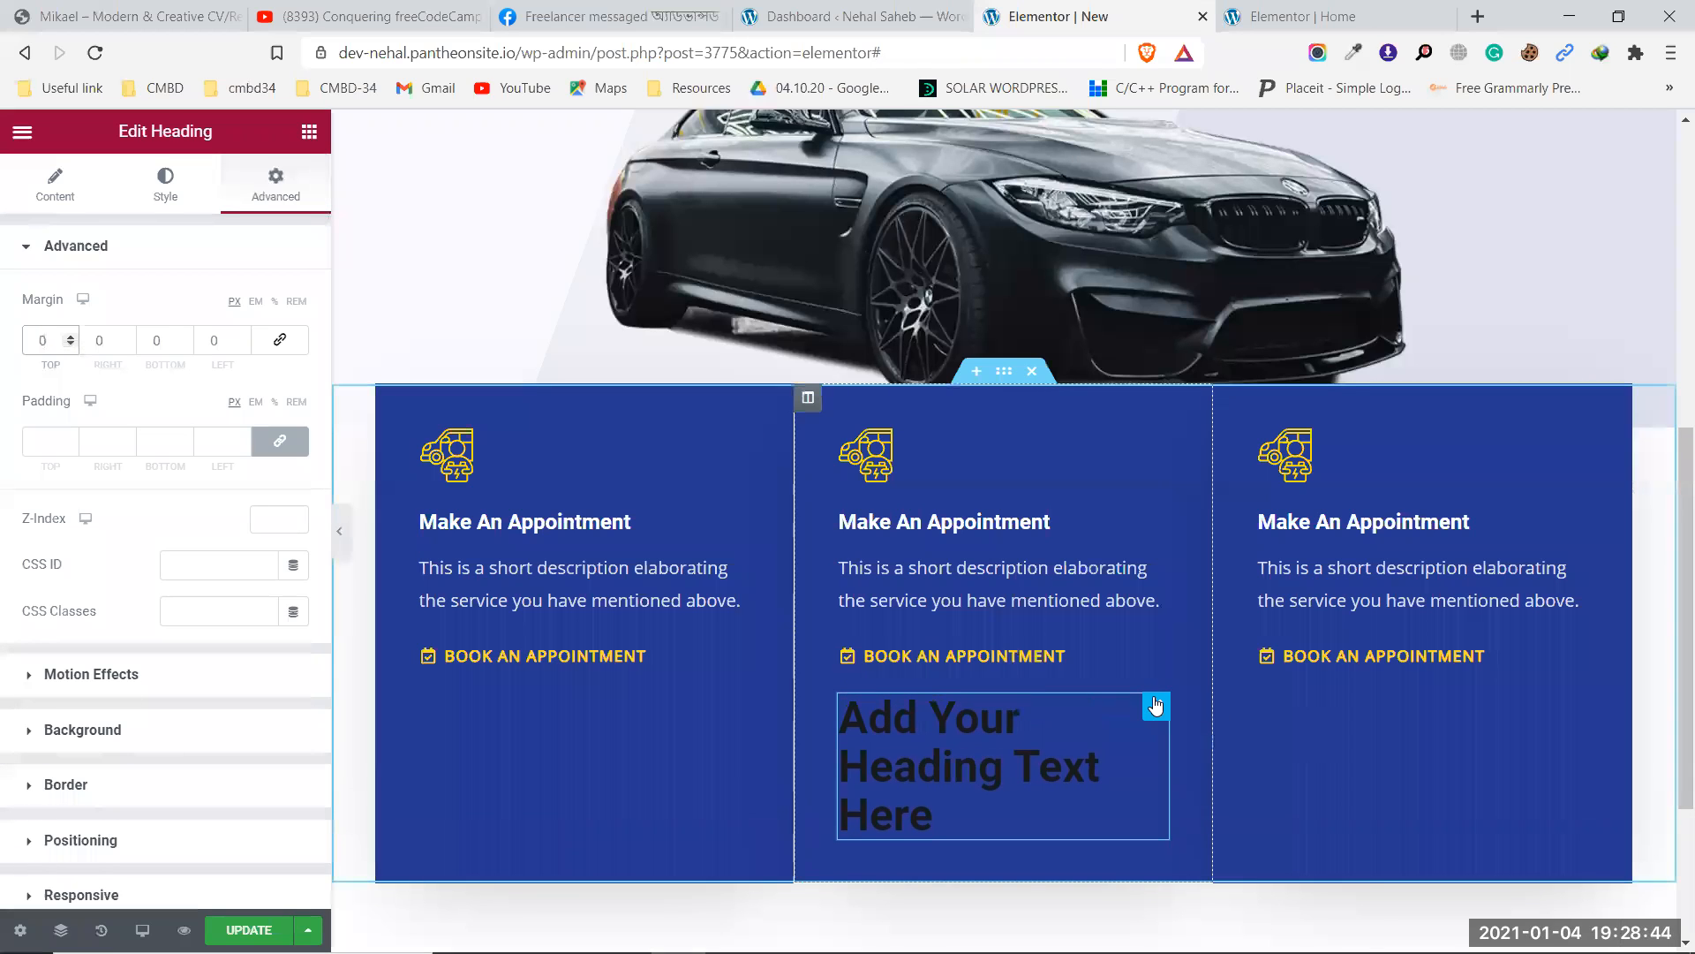
{"action": "right_click", "coordinate": [1164, 706]}
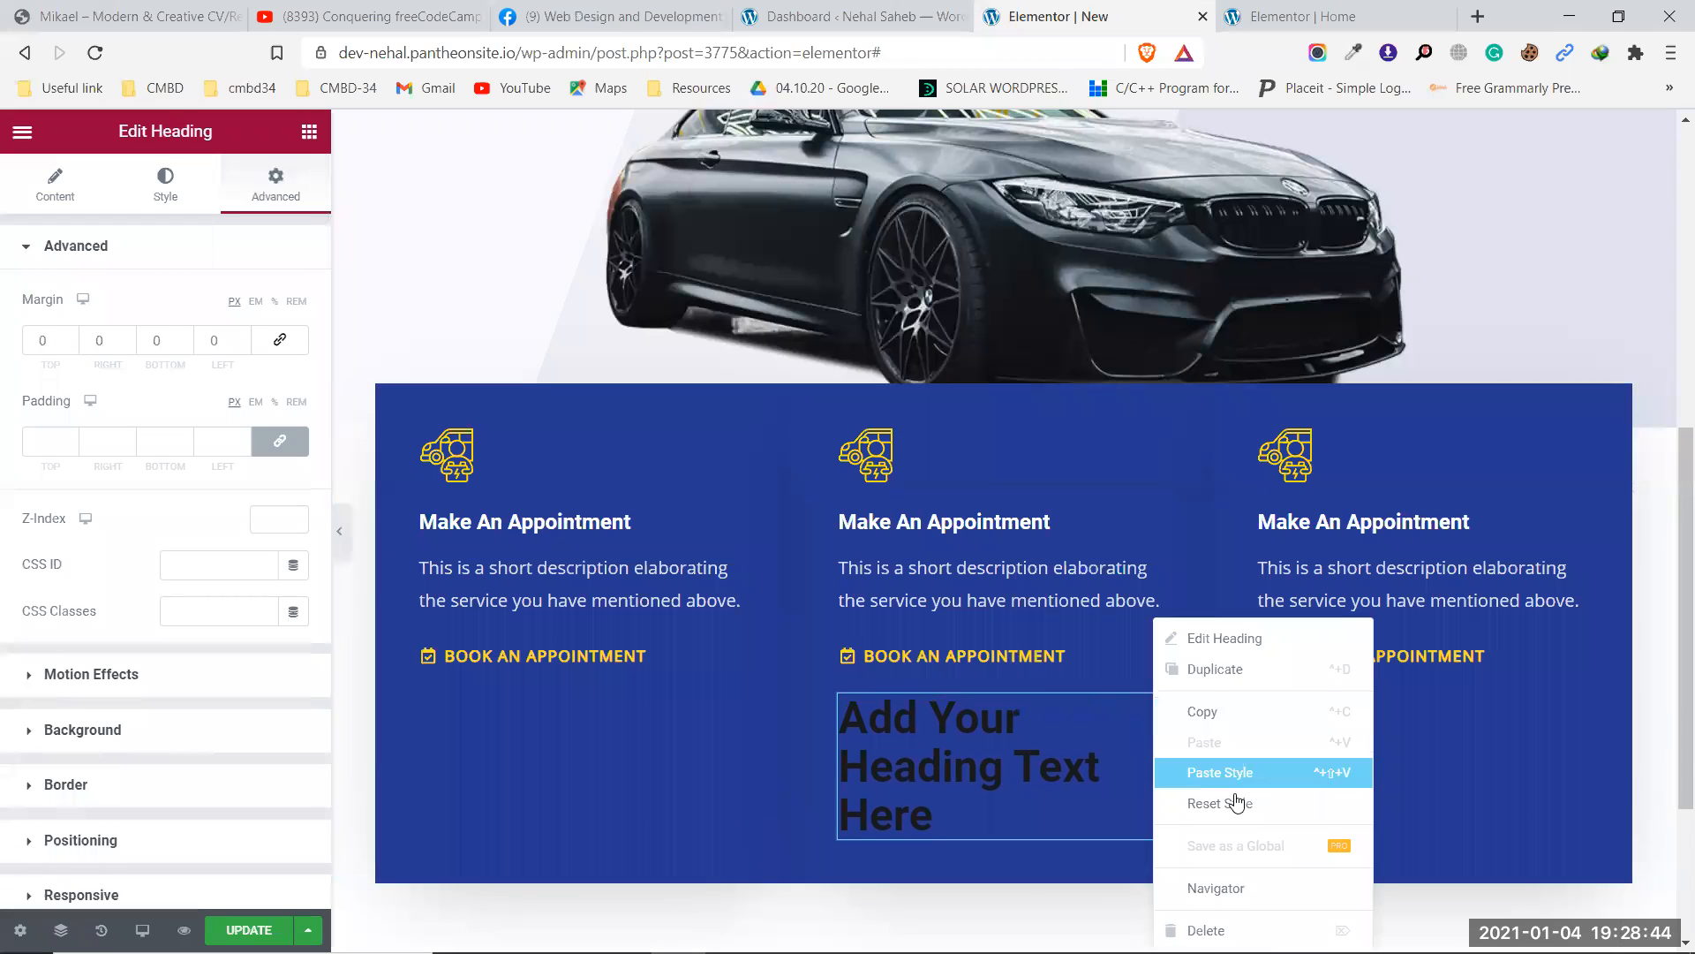
{"action": "left_click", "coordinate": [1290, 925]}
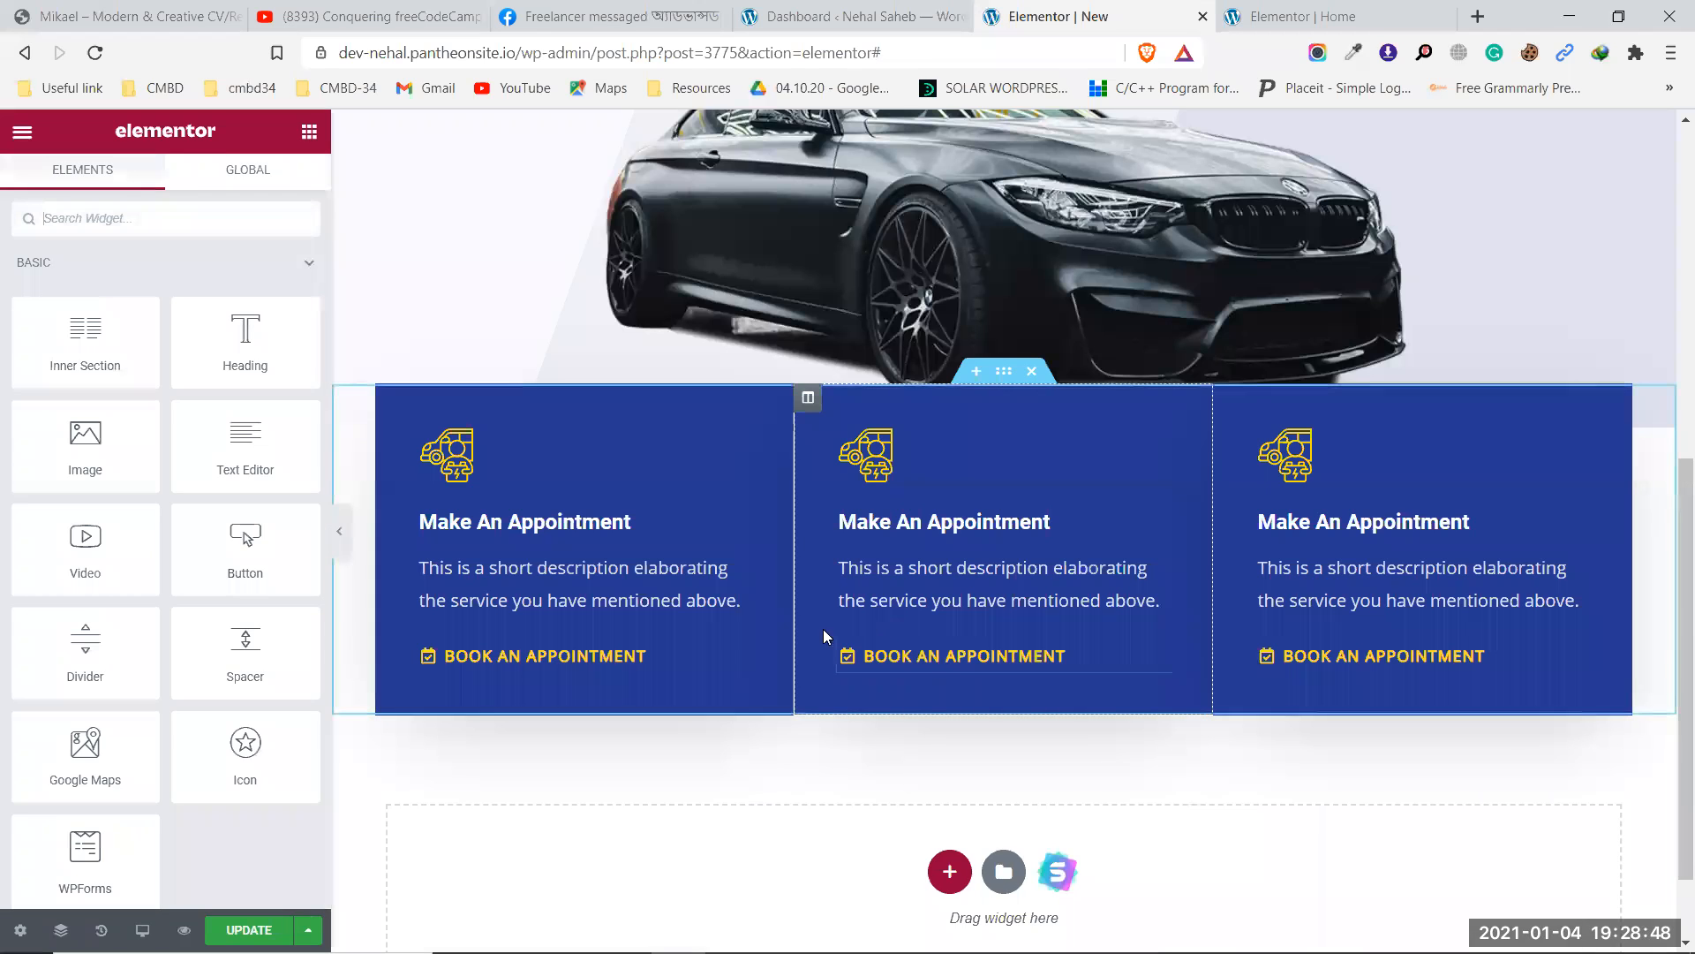
Set the hero car image's Z-Index to 1 in its advanced settings.
{"action": "scroll", "coordinate": [769, 576], "scroll_direction": "up", "scroll_amount": 2}
{"action": "scroll", "coordinate": [768, 575], "scroll_direction": "up", "scroll_amount": 3}
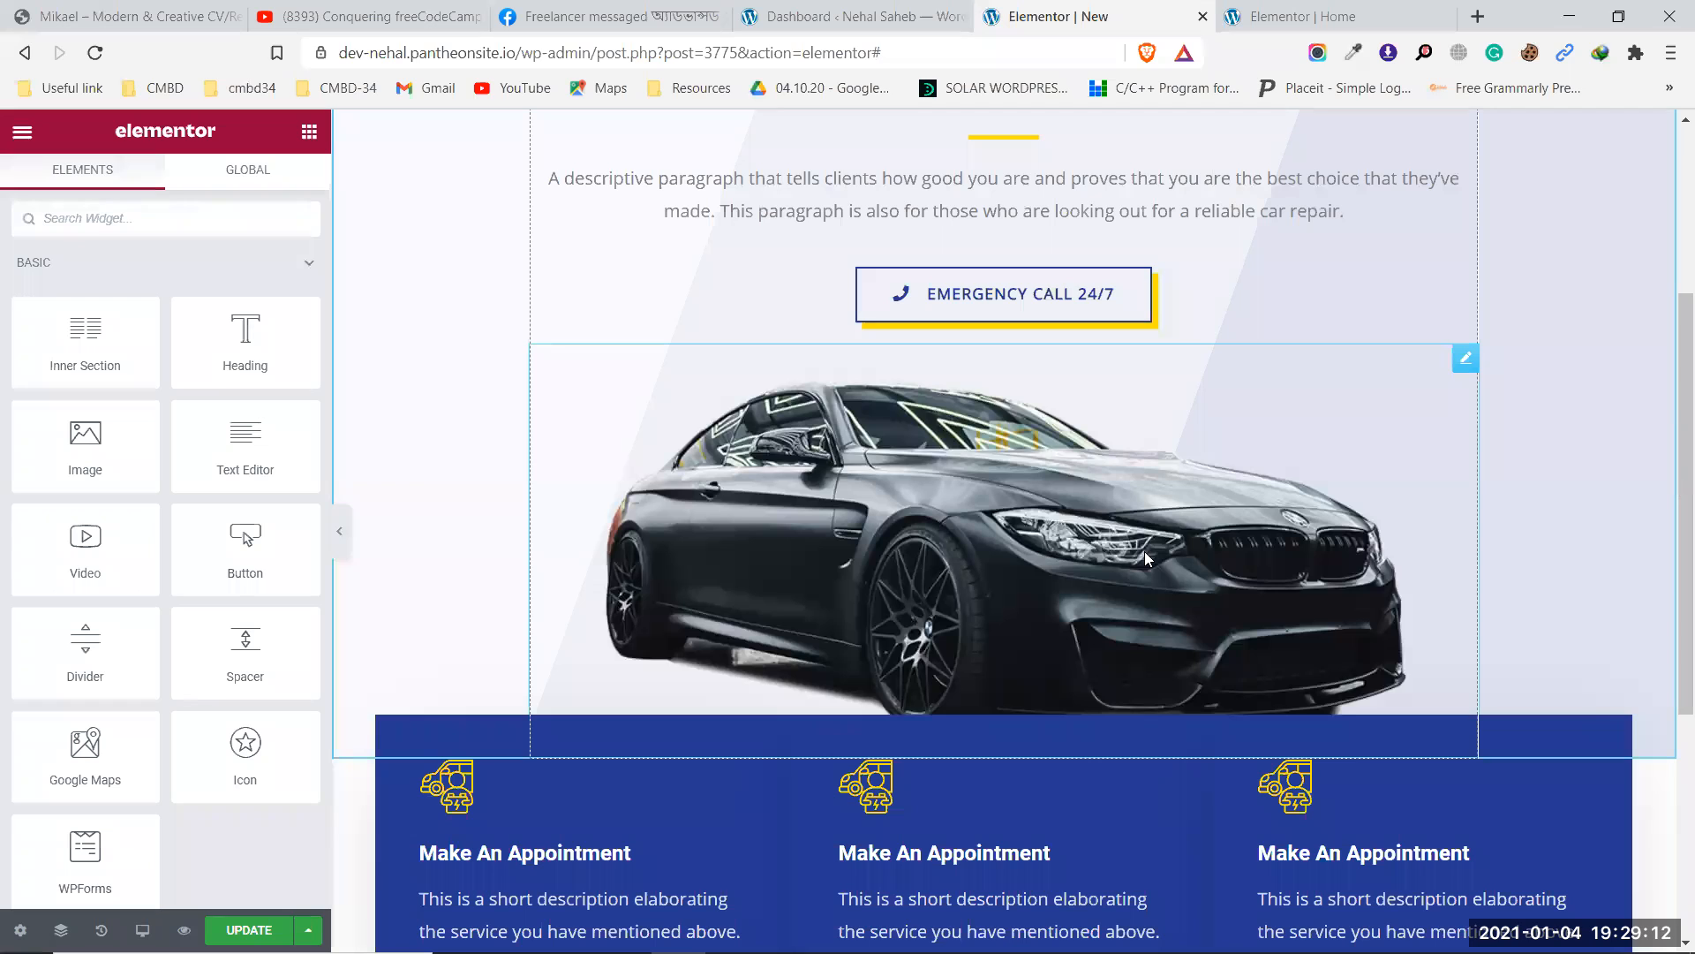
{"action": "left_click", "coordinate": [1453, 355]}
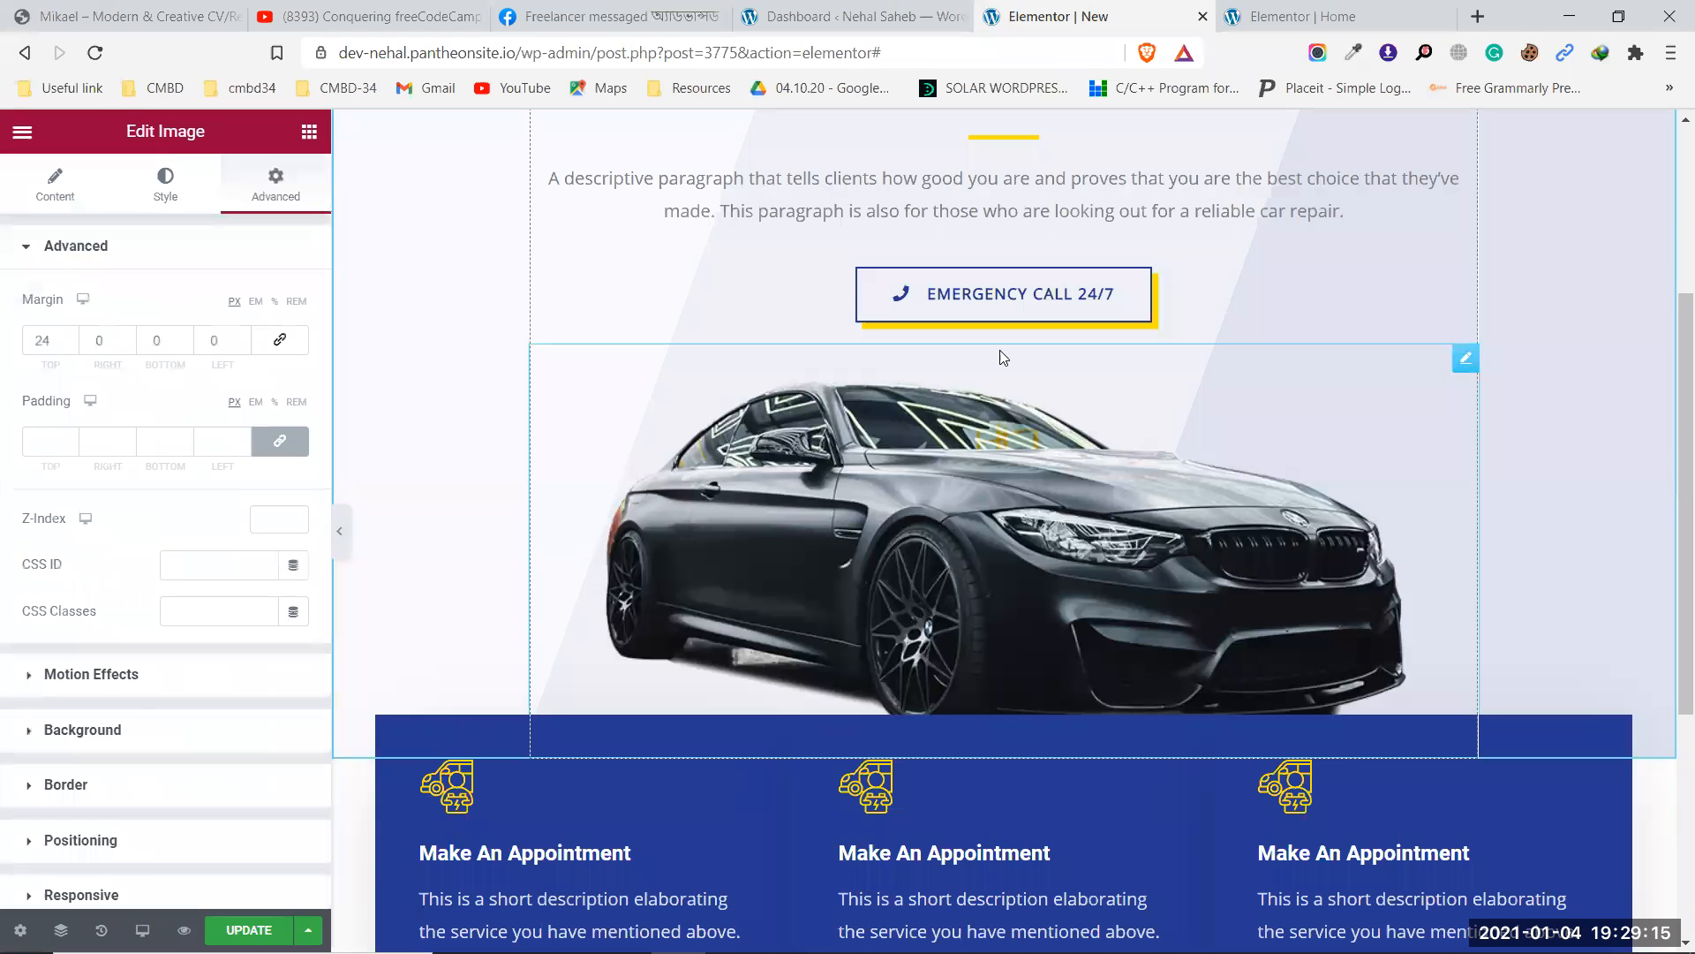
{"action": "left_click", "coordinate": [263, 508]}
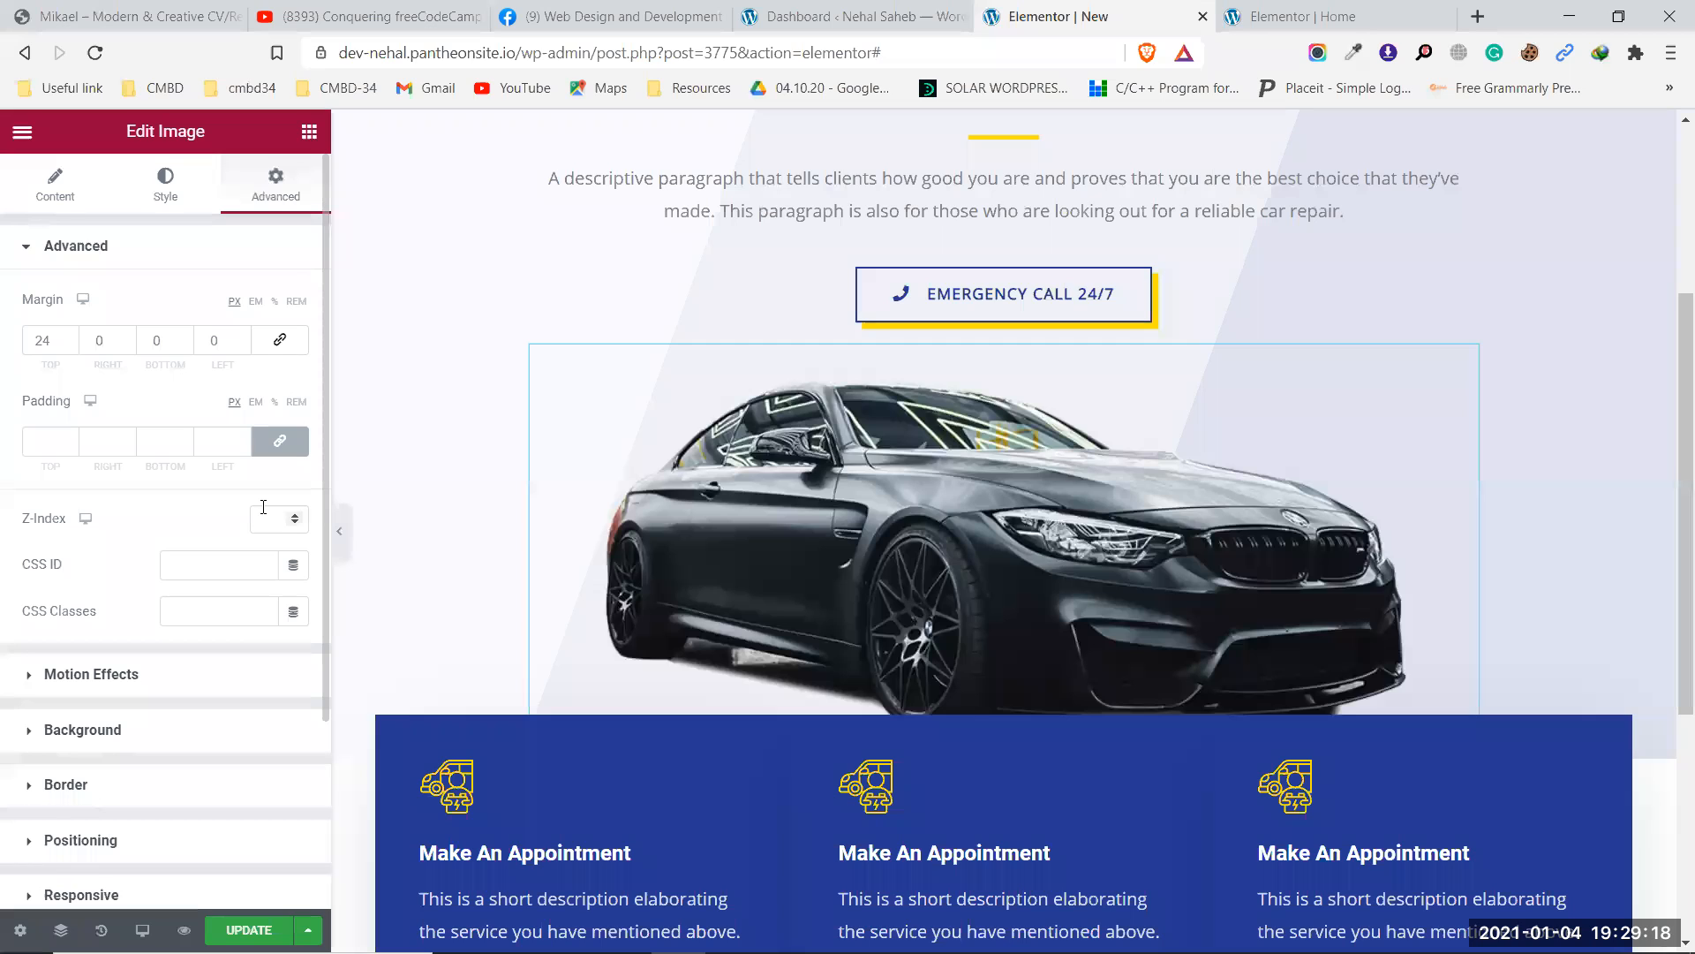
{"action": "type", "text": "1"}
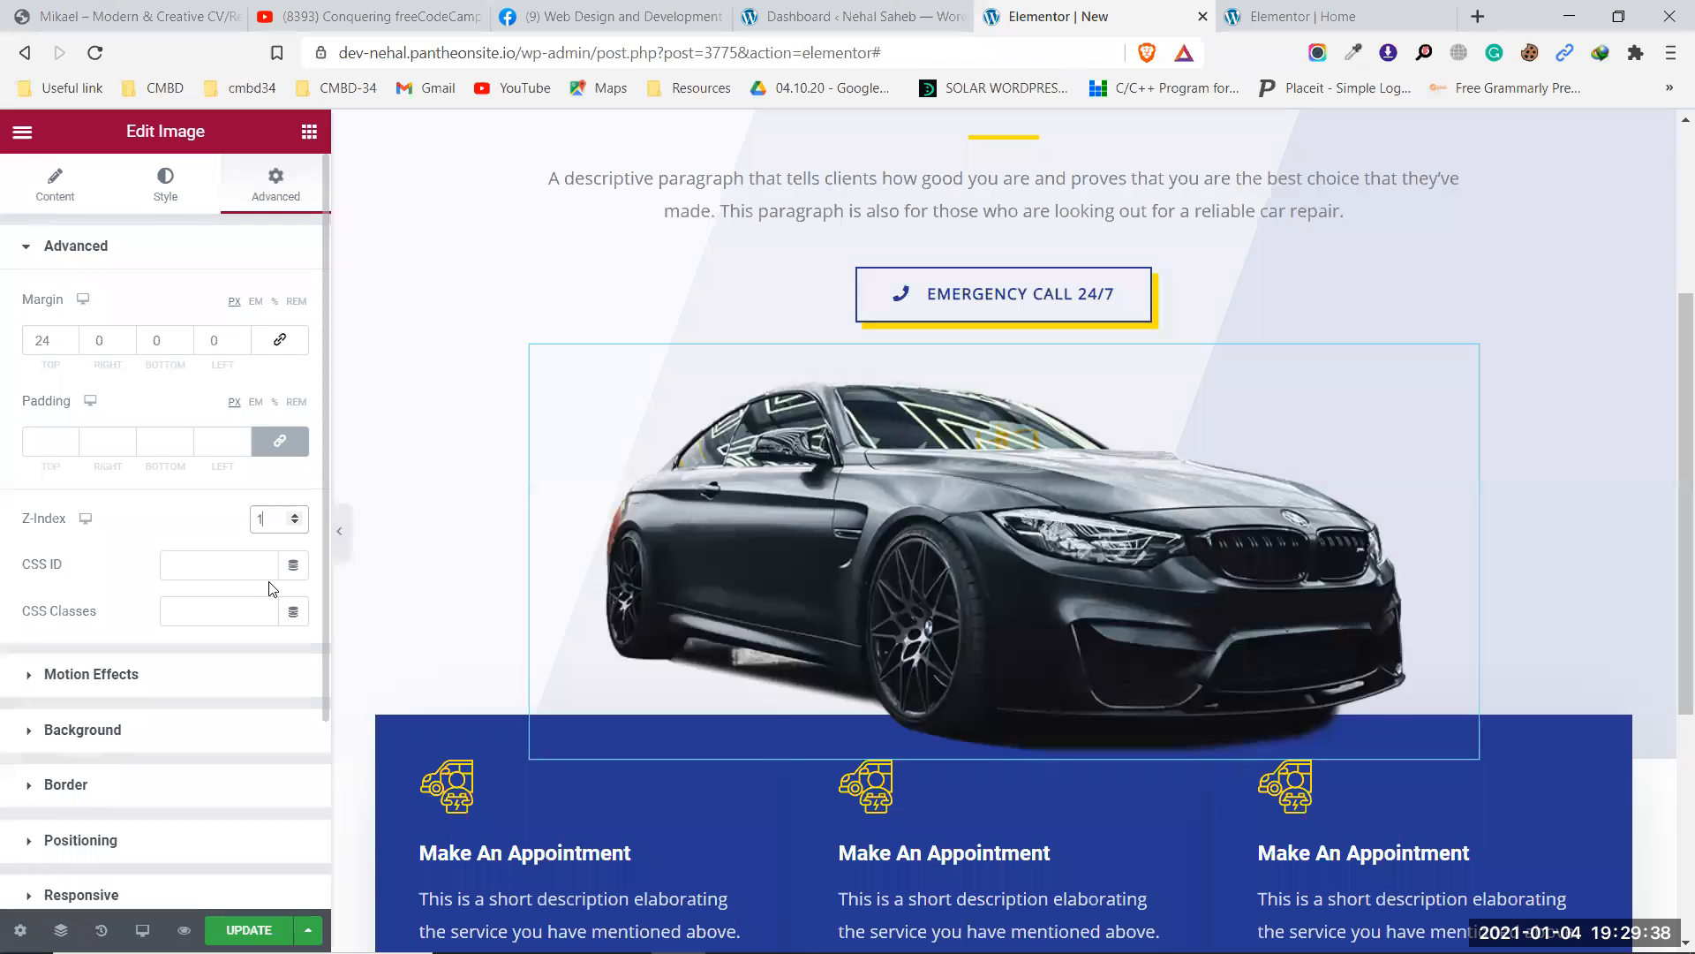
{"action": "type", "text": "000"}
{"action": "key", "text": "BackSpace"}
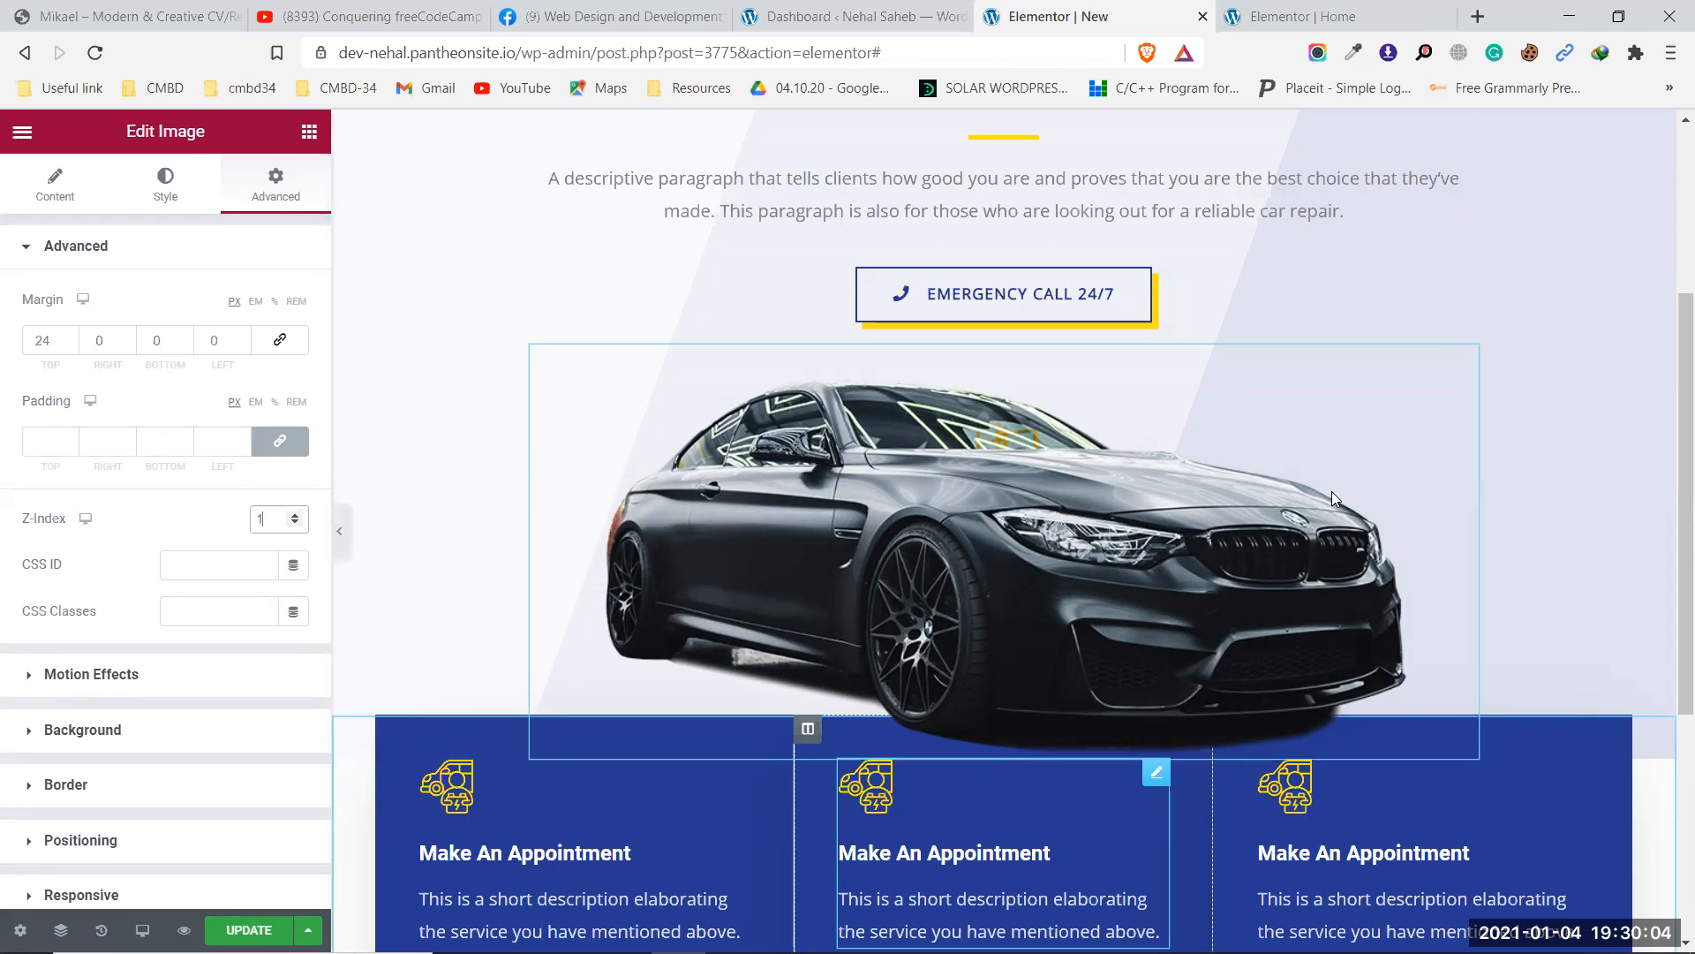
Save the New page and review the hero and blue columns in a full-width preview.
{"action": "key", "text": "alt+Tab"}
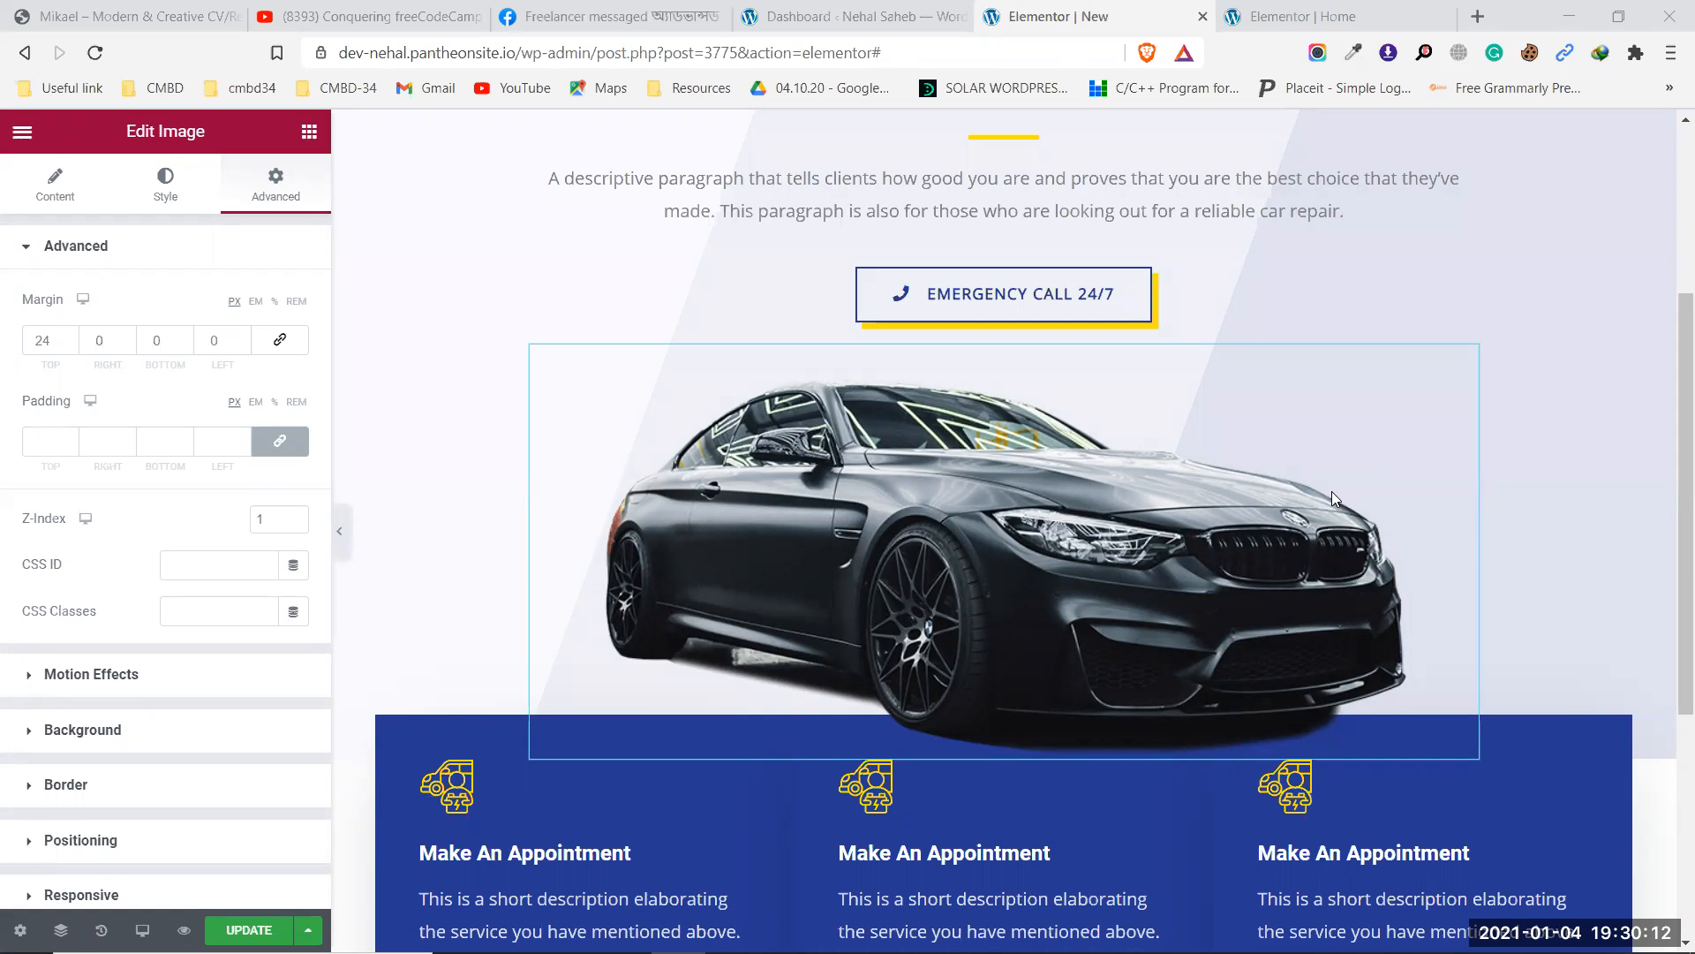
{"action": "left_click", "coordinate": [250, 929]}
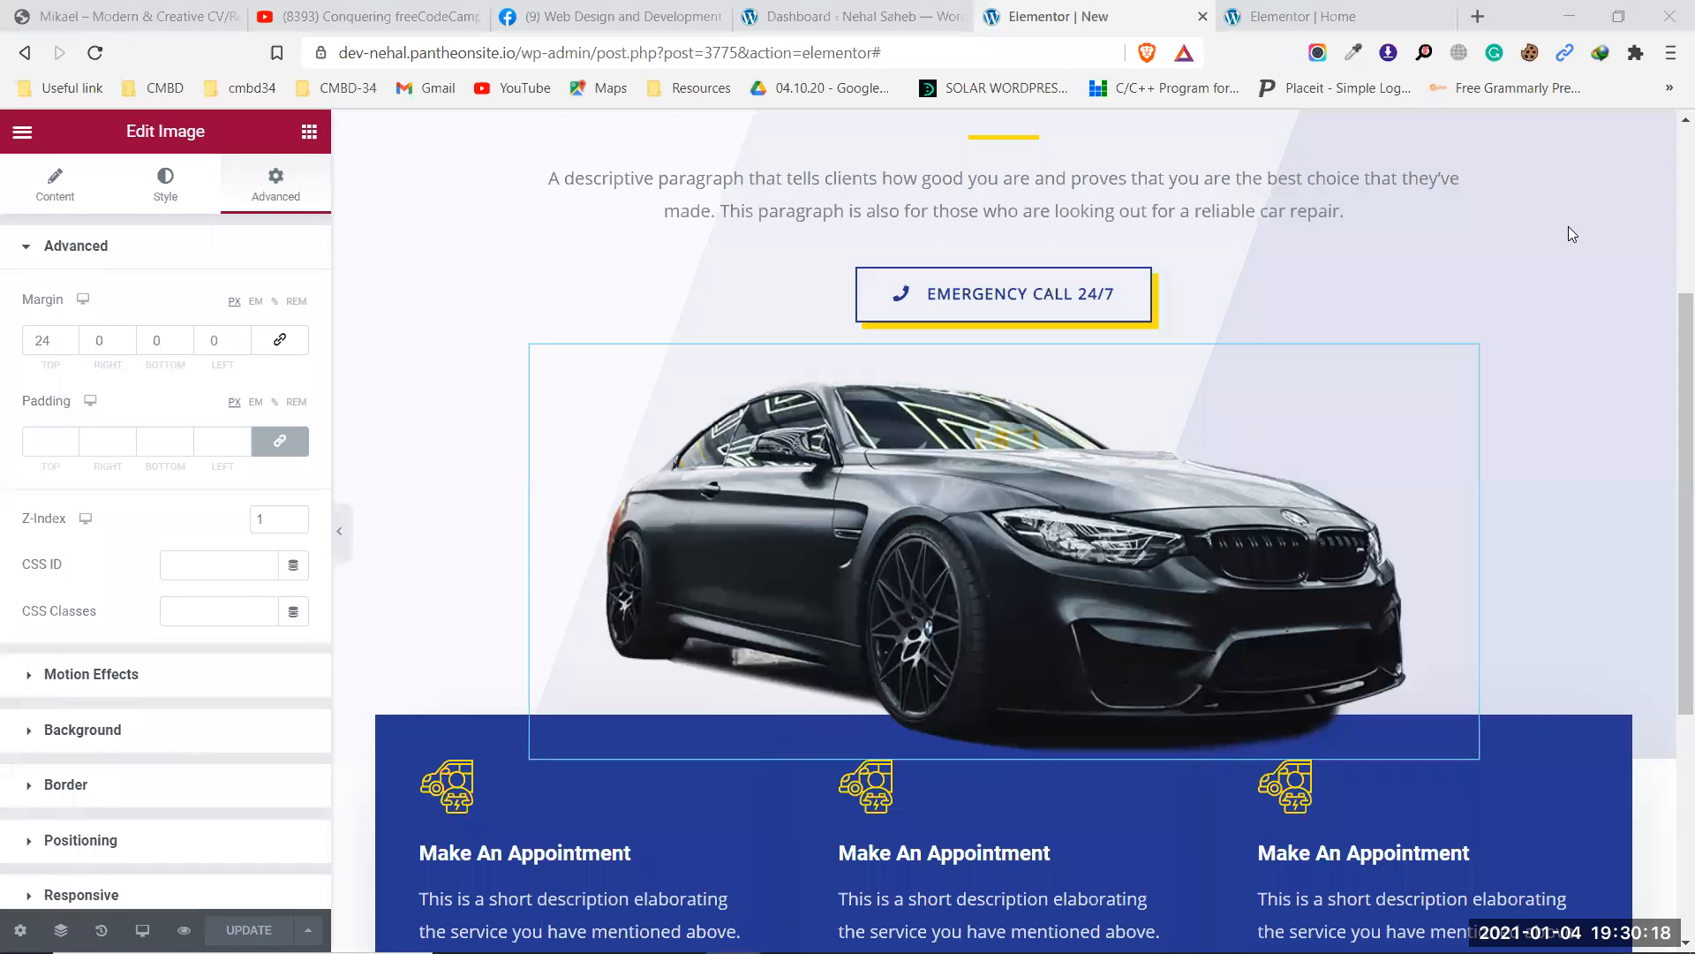
{"action": "left_click", "coordinate": [339, 533]}
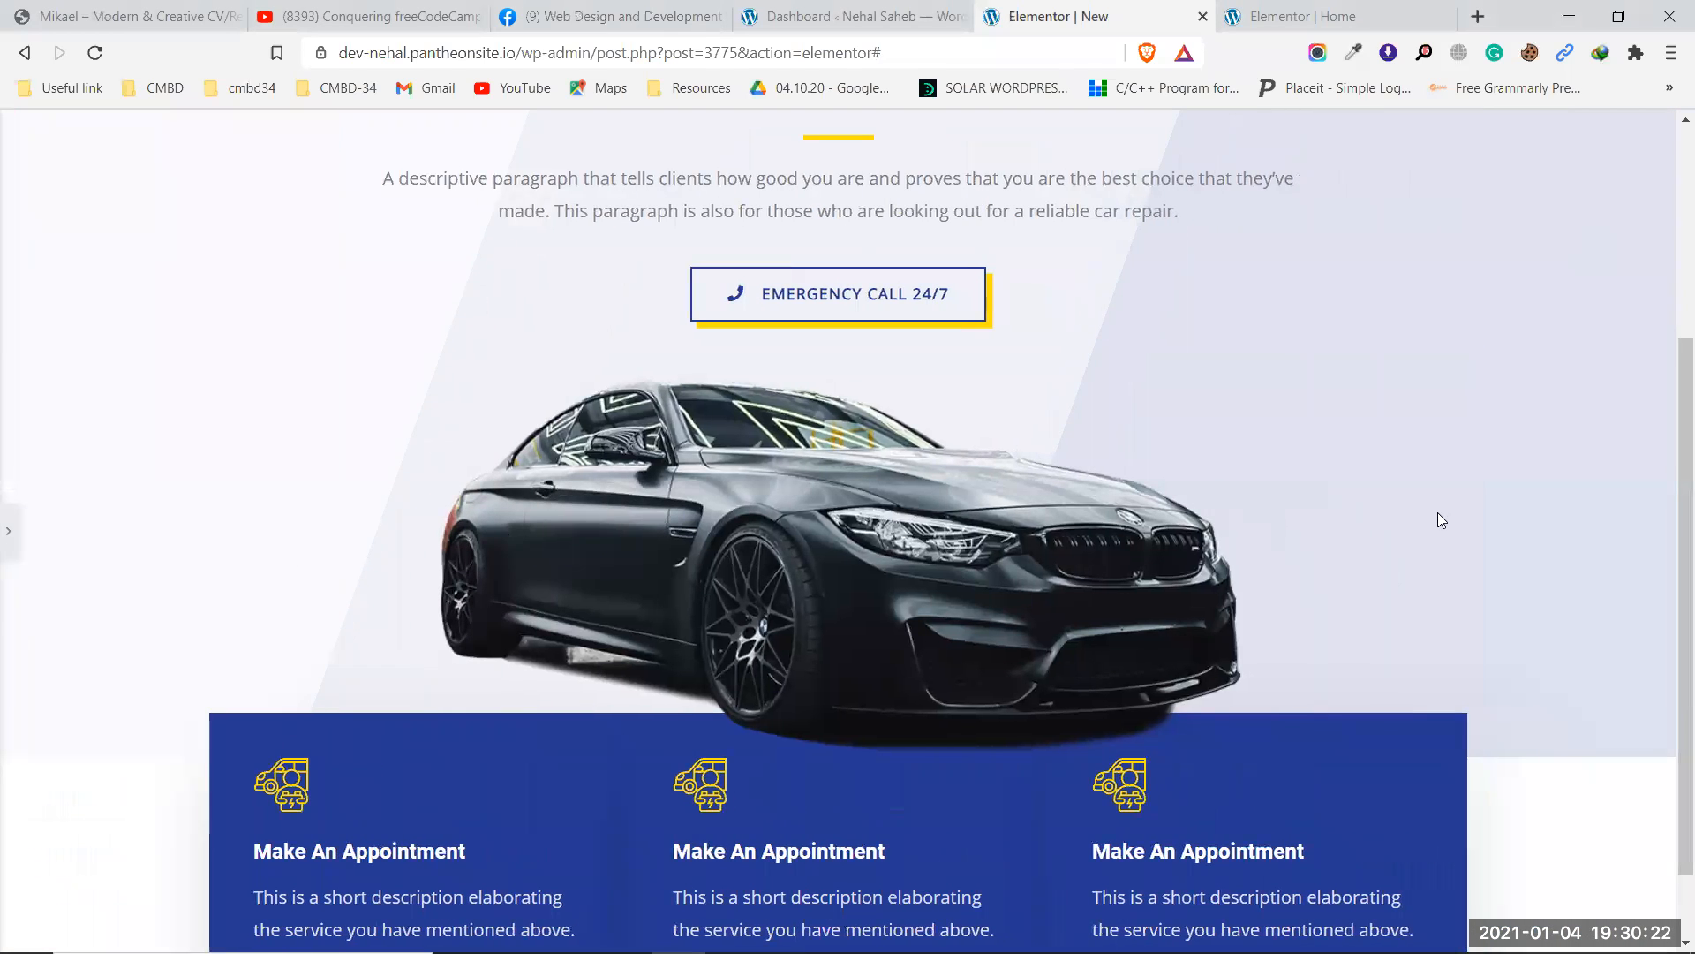
{"action": "scroll", "coordinate": [1437, 512], "scroll_direction": "up", "scroll_amount": 4}
{"action": "scroll", "coordinate": [1437, 514], "scroll_direction": "down", "scroll_amount": 5}
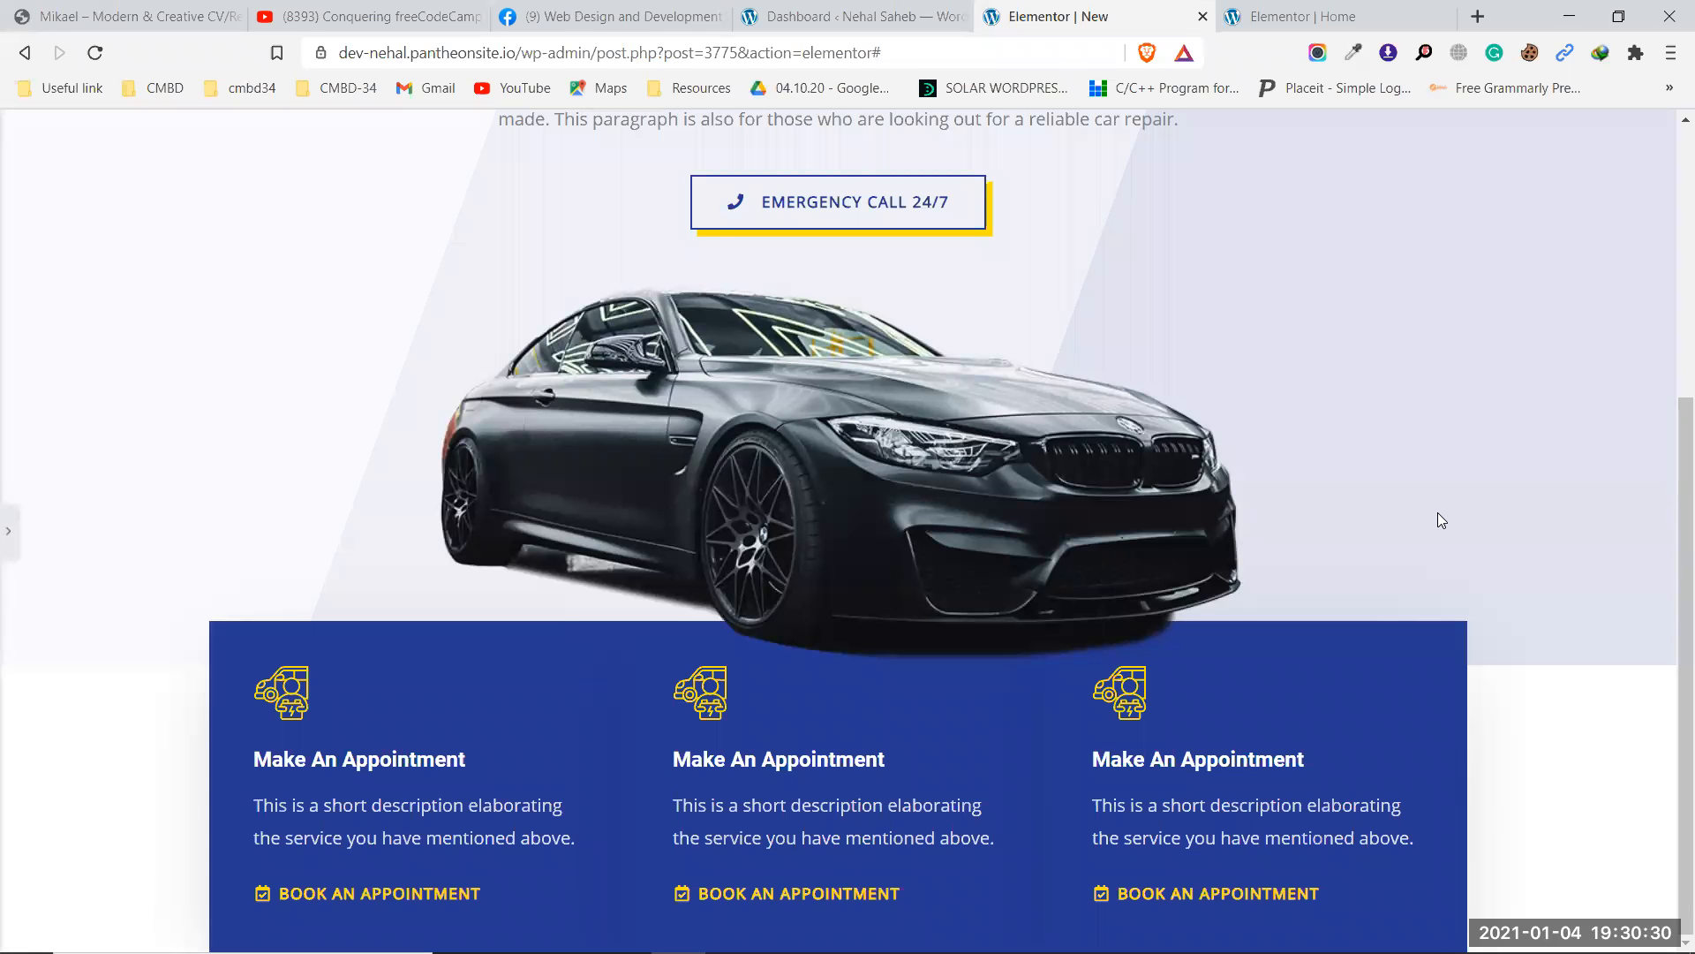
{"action": "left_click", "coordinate": [5, 540]}
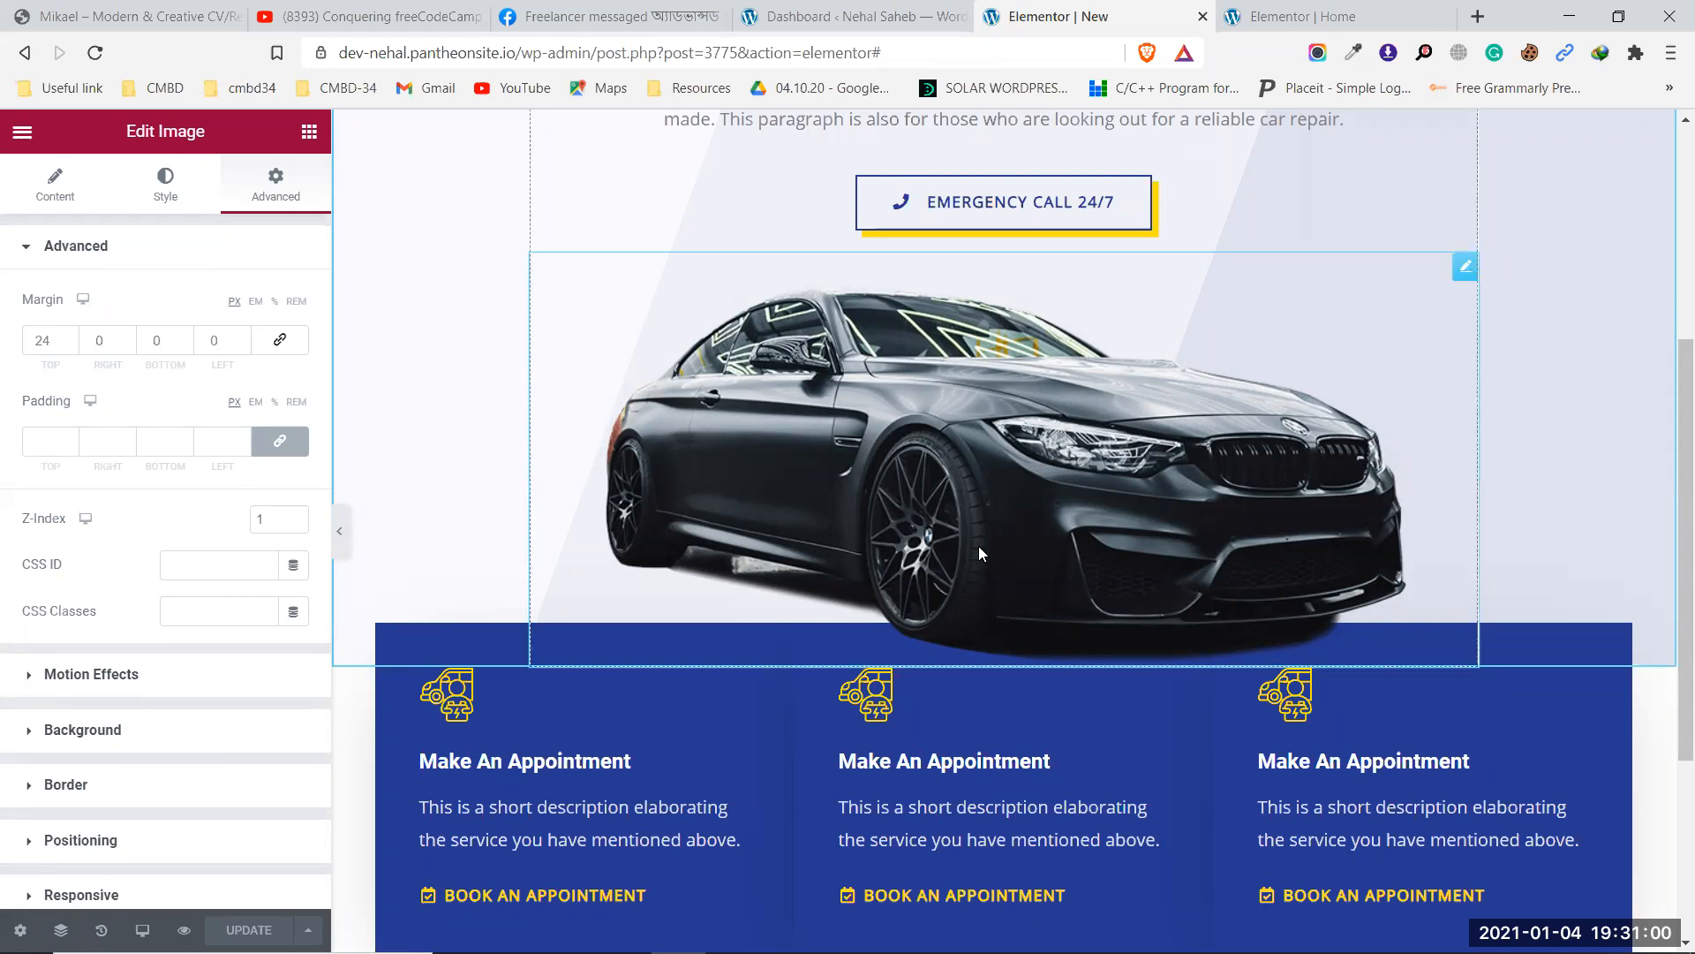
Switch to the Home page's editor, go to the What We Do section and close the Navigator.
{"action": "scroll", "coordinate": [978, 546], "scroll_direction": "up", "scroll_amount": 5}
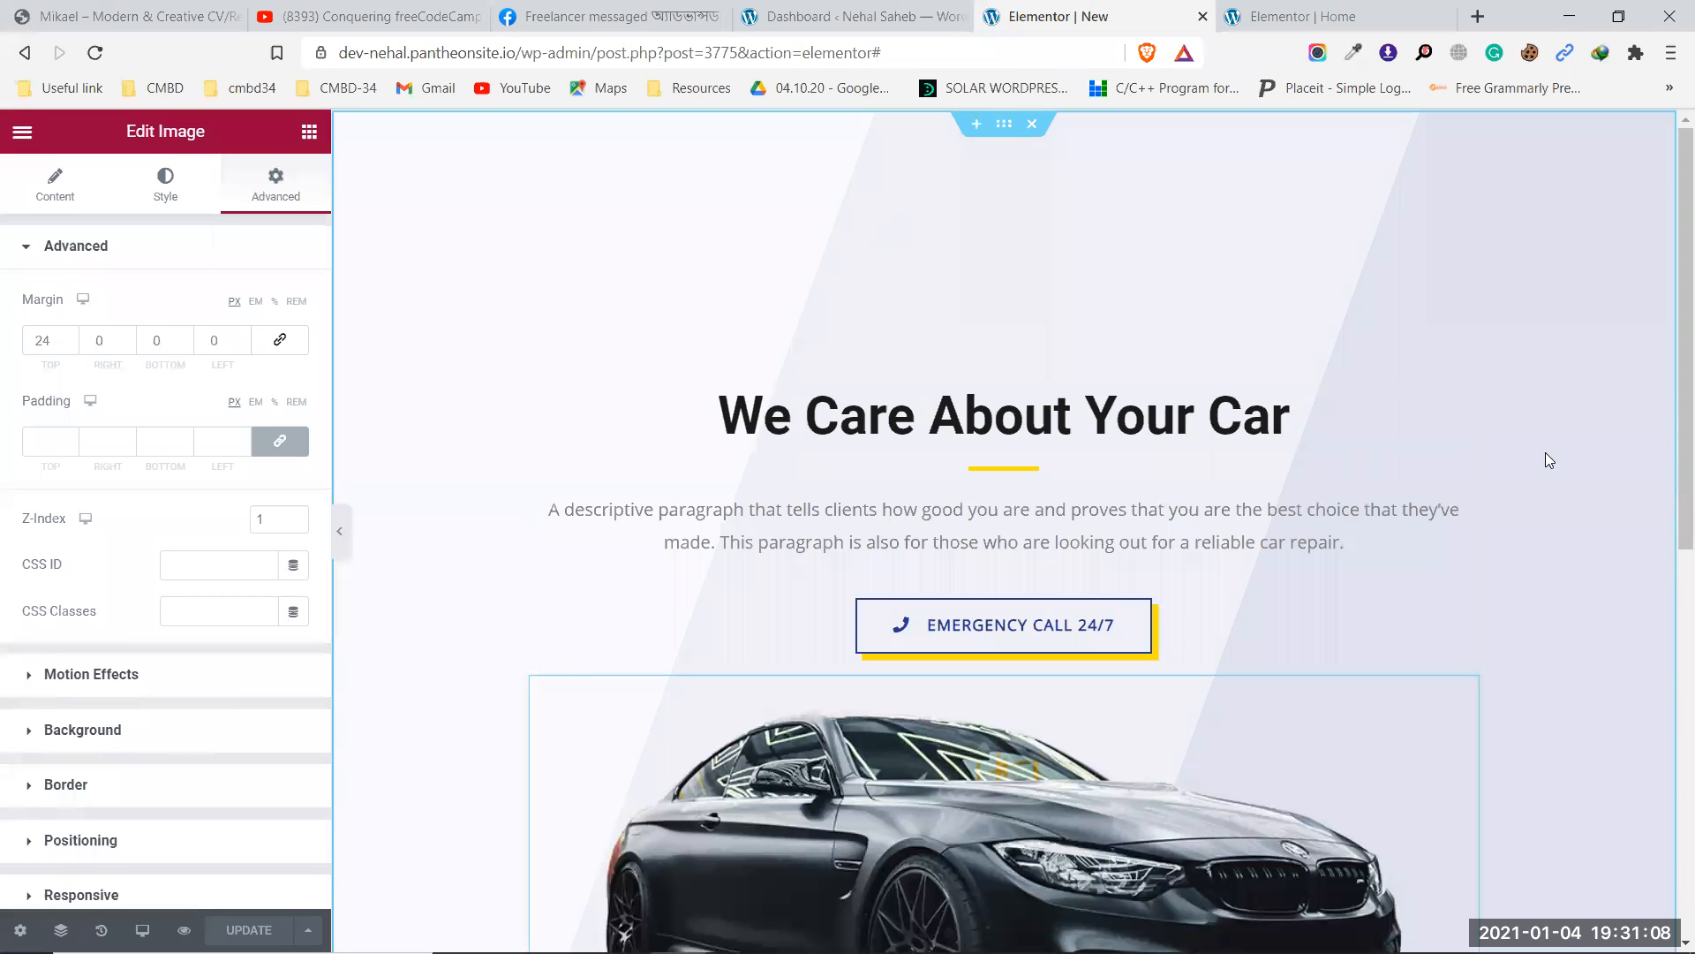
{"action": "scroll", "coordinate": [1545, 452], "scroll_direction": "down", "scroll_amount": 10}
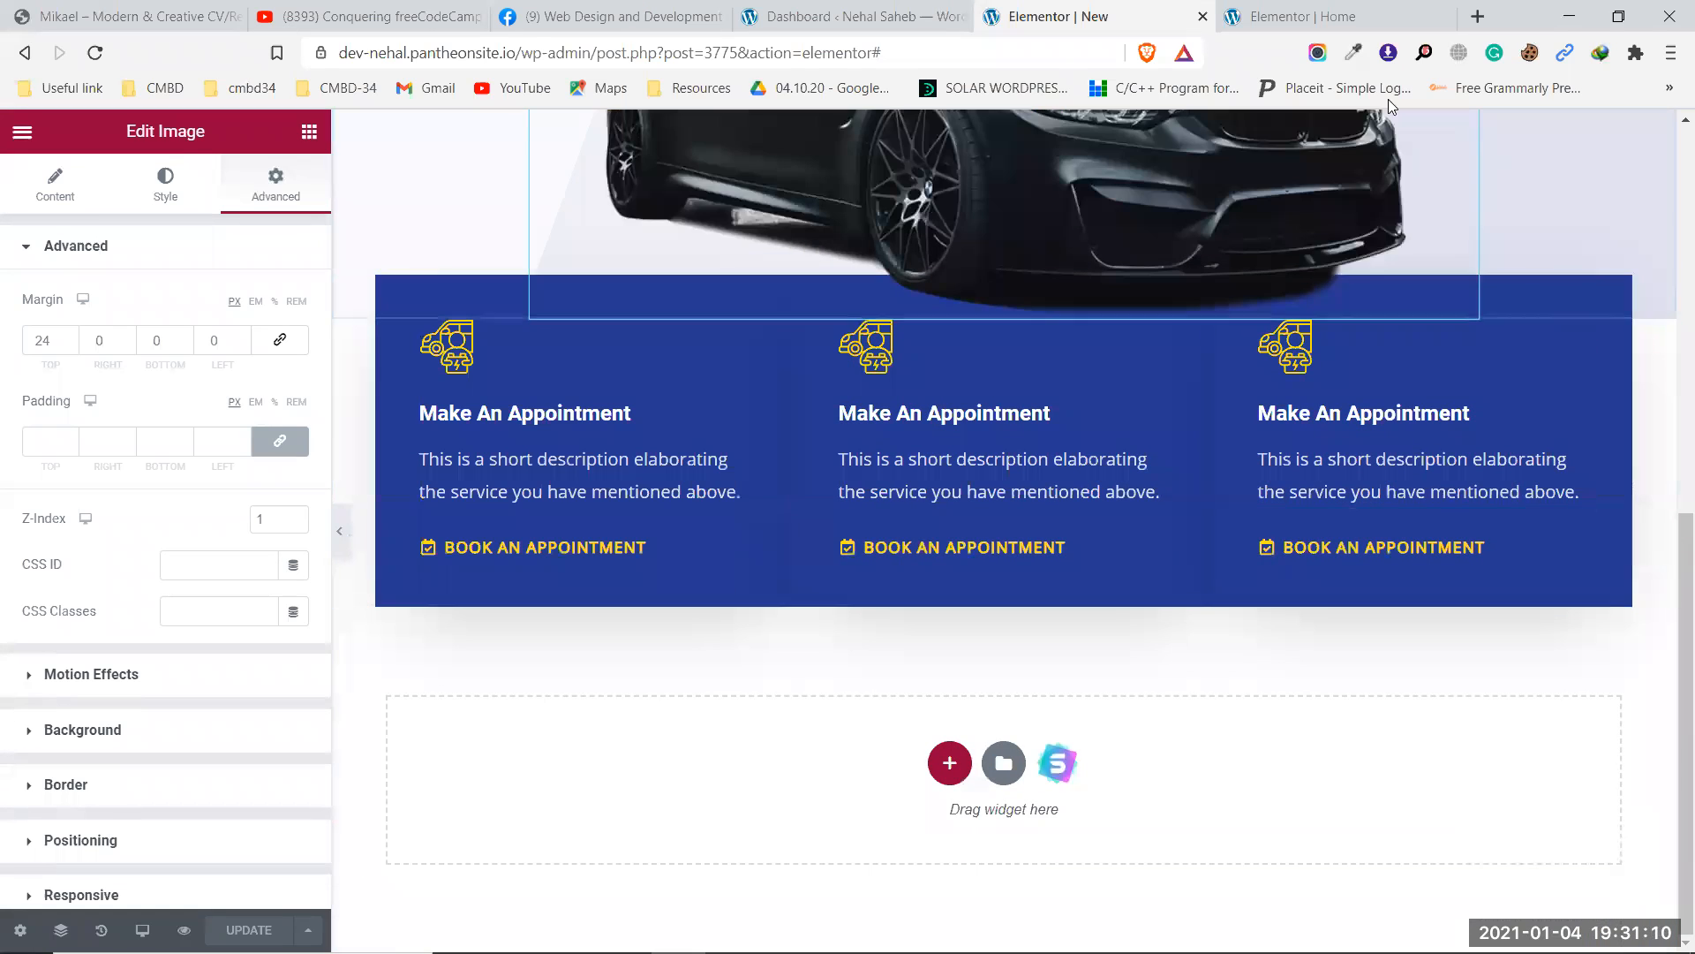
{"action": "left_click", "coordinate": [1305, 16]}
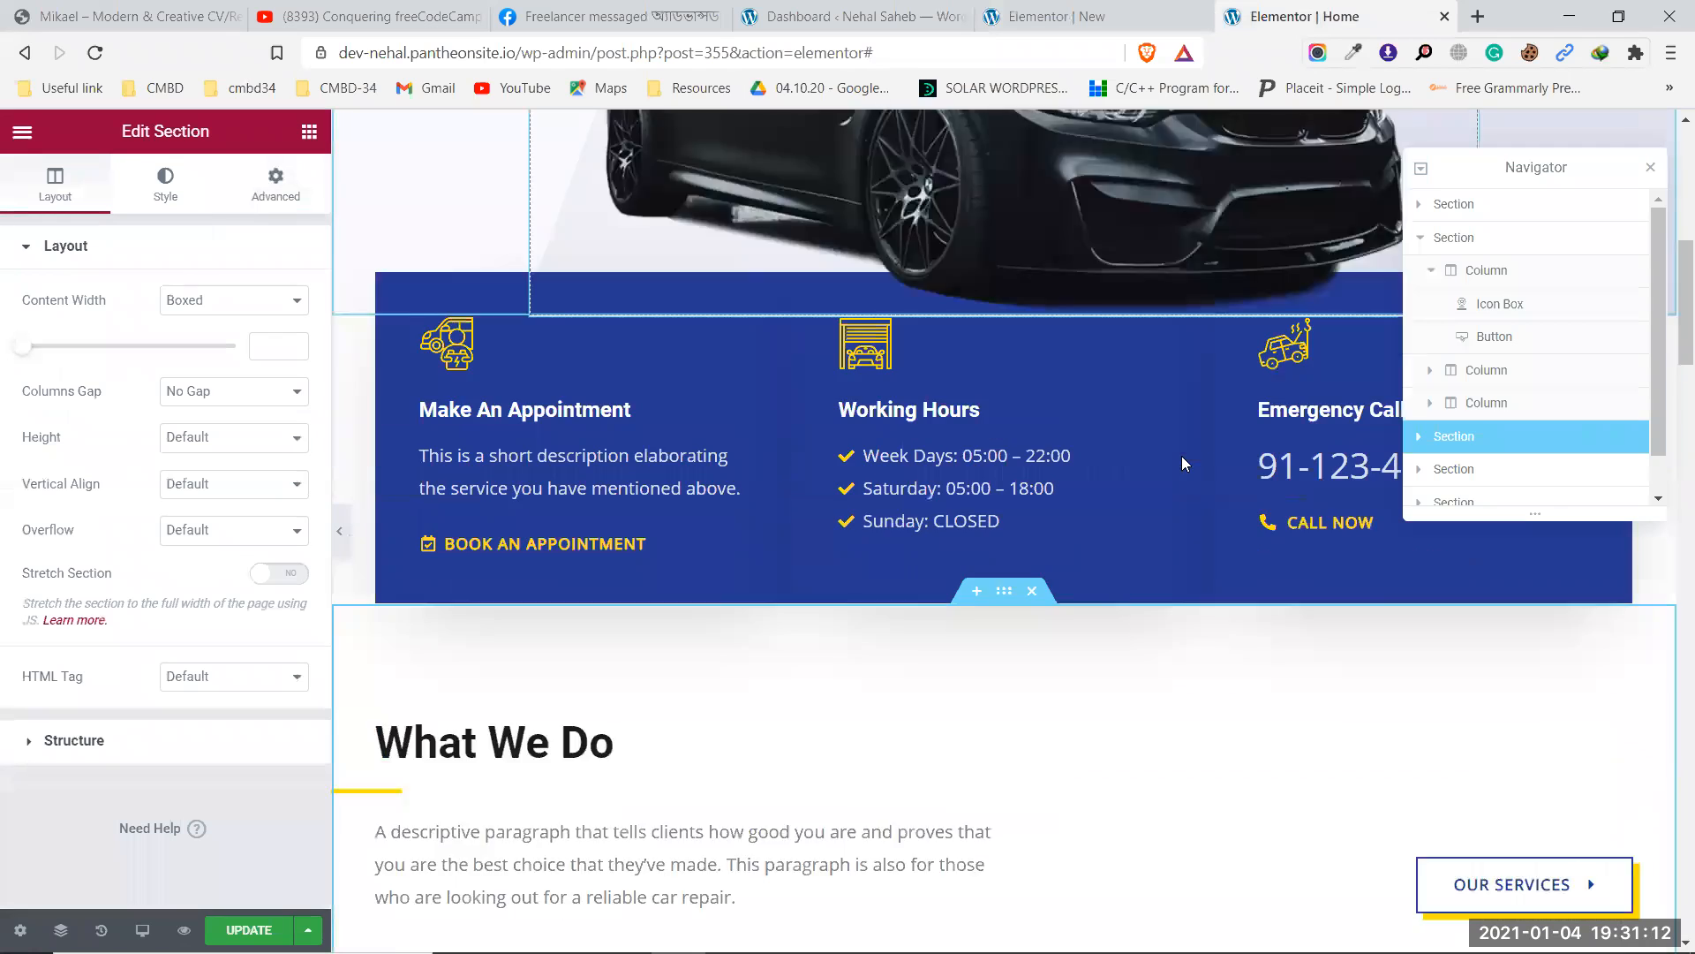
{"action": "scroll", "coordinate": [1181, 456], "scroll_direction": "down", "scroll_amount": 6}
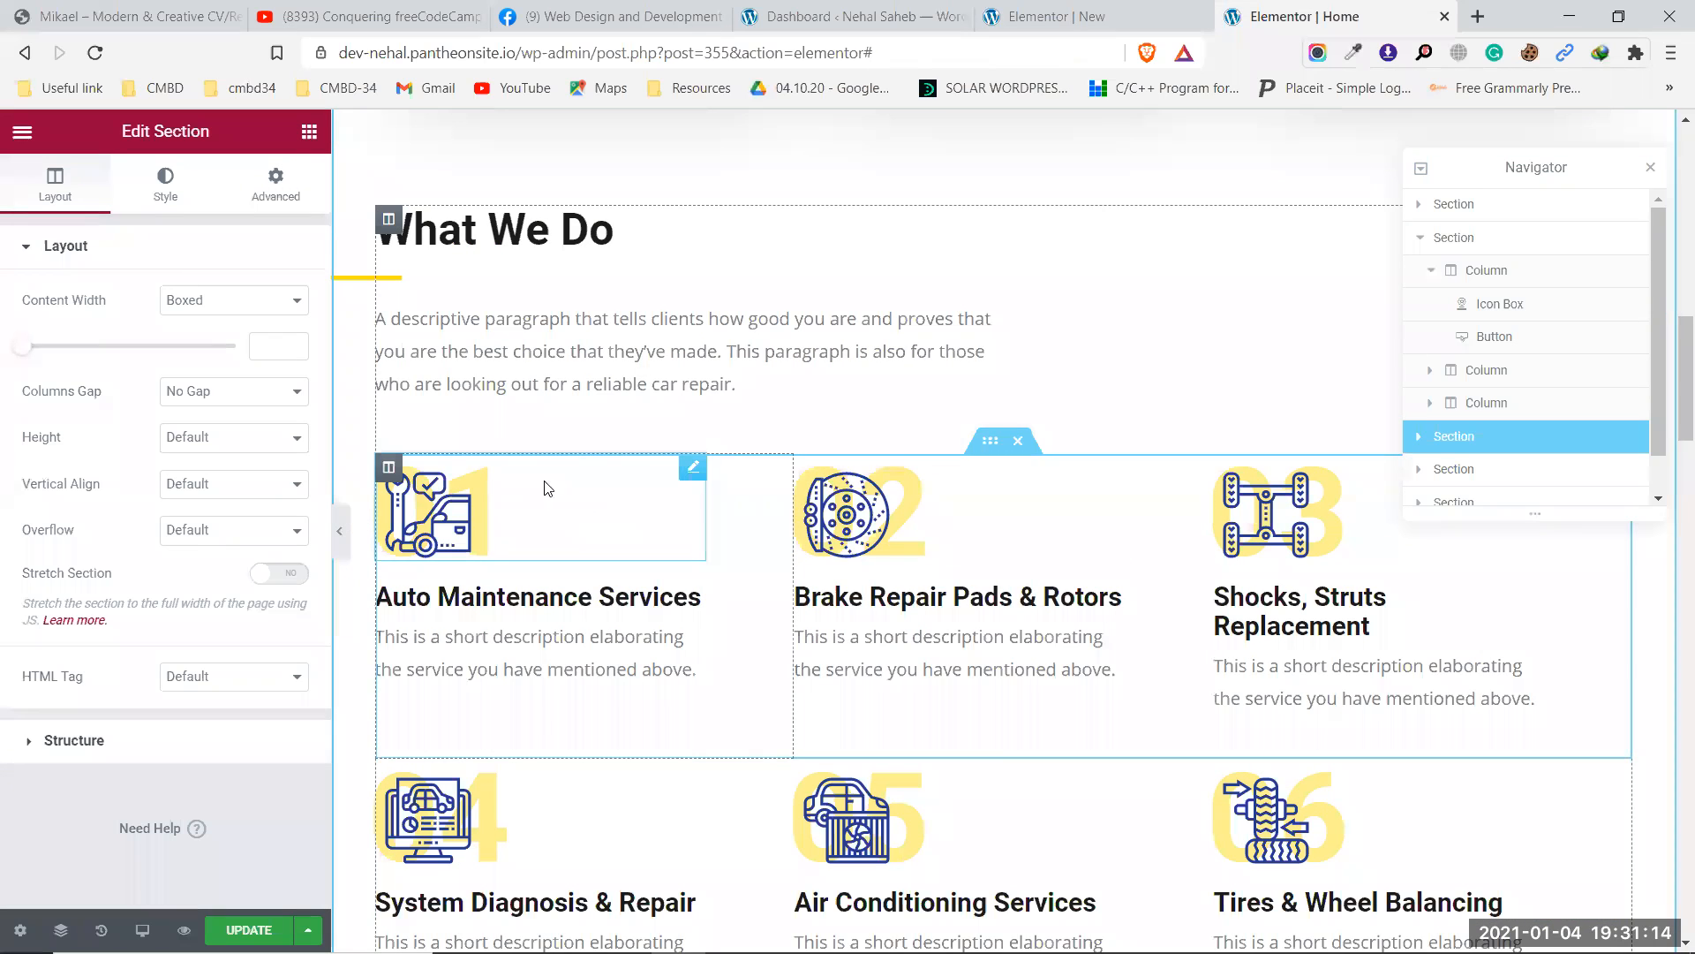
{"action": "left_click", "coordinate": [1646, 170]}
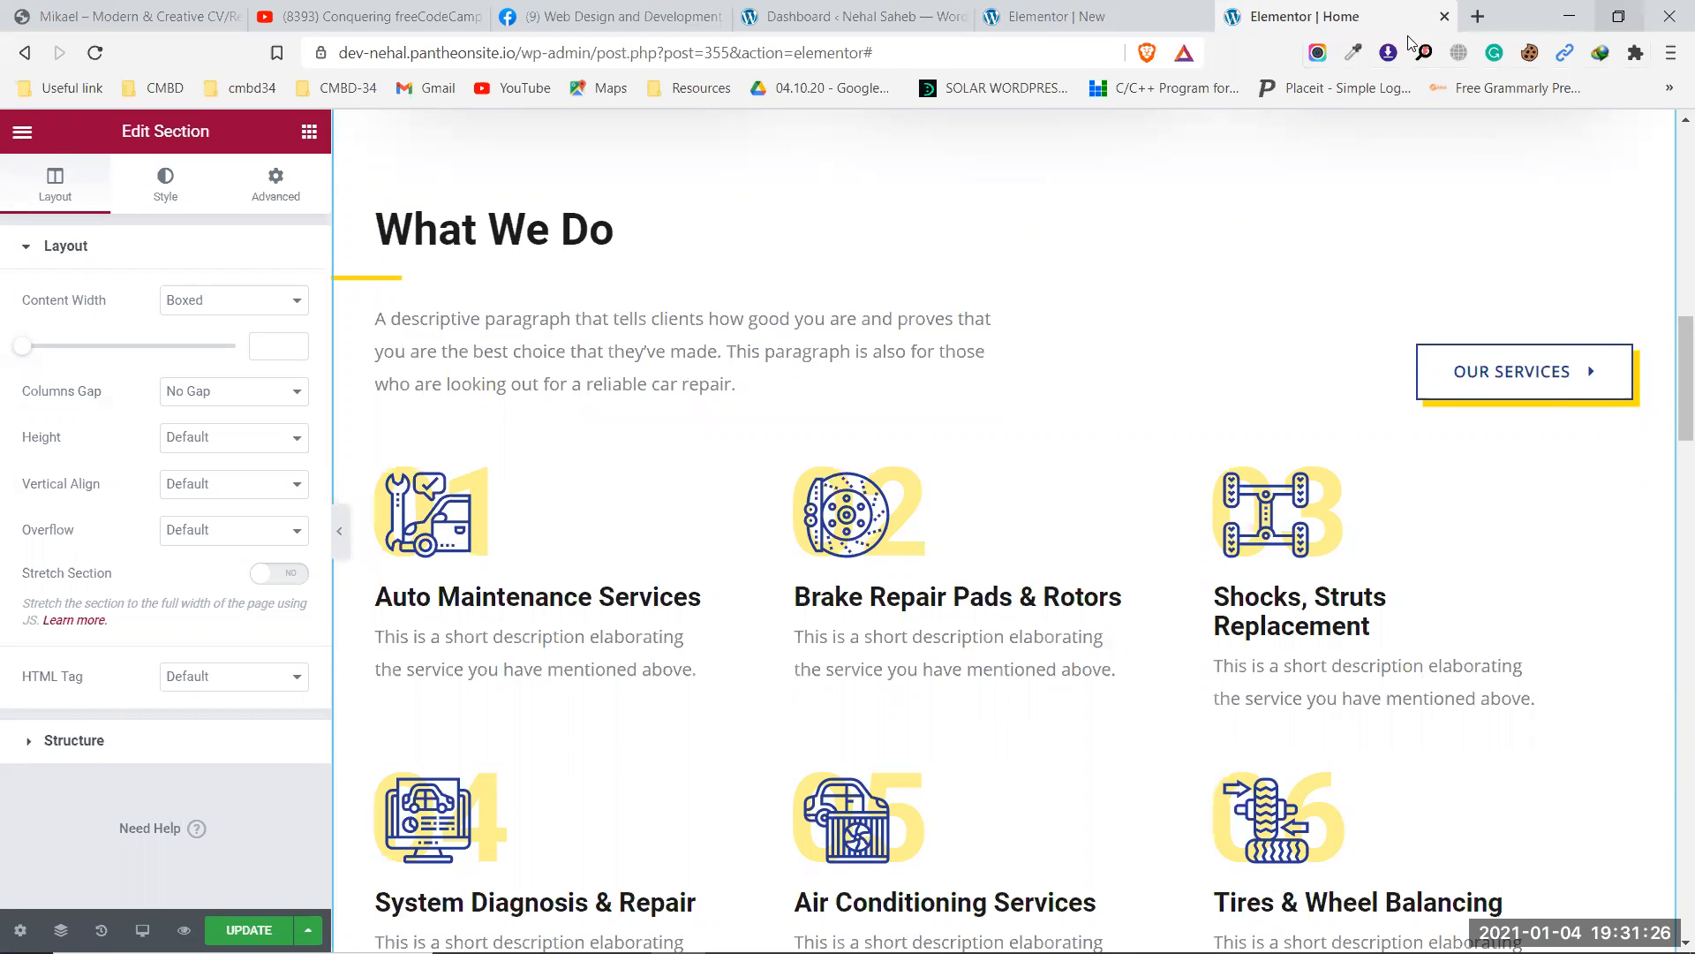
{"action": "left_click", "coordinate": [618, 15]}
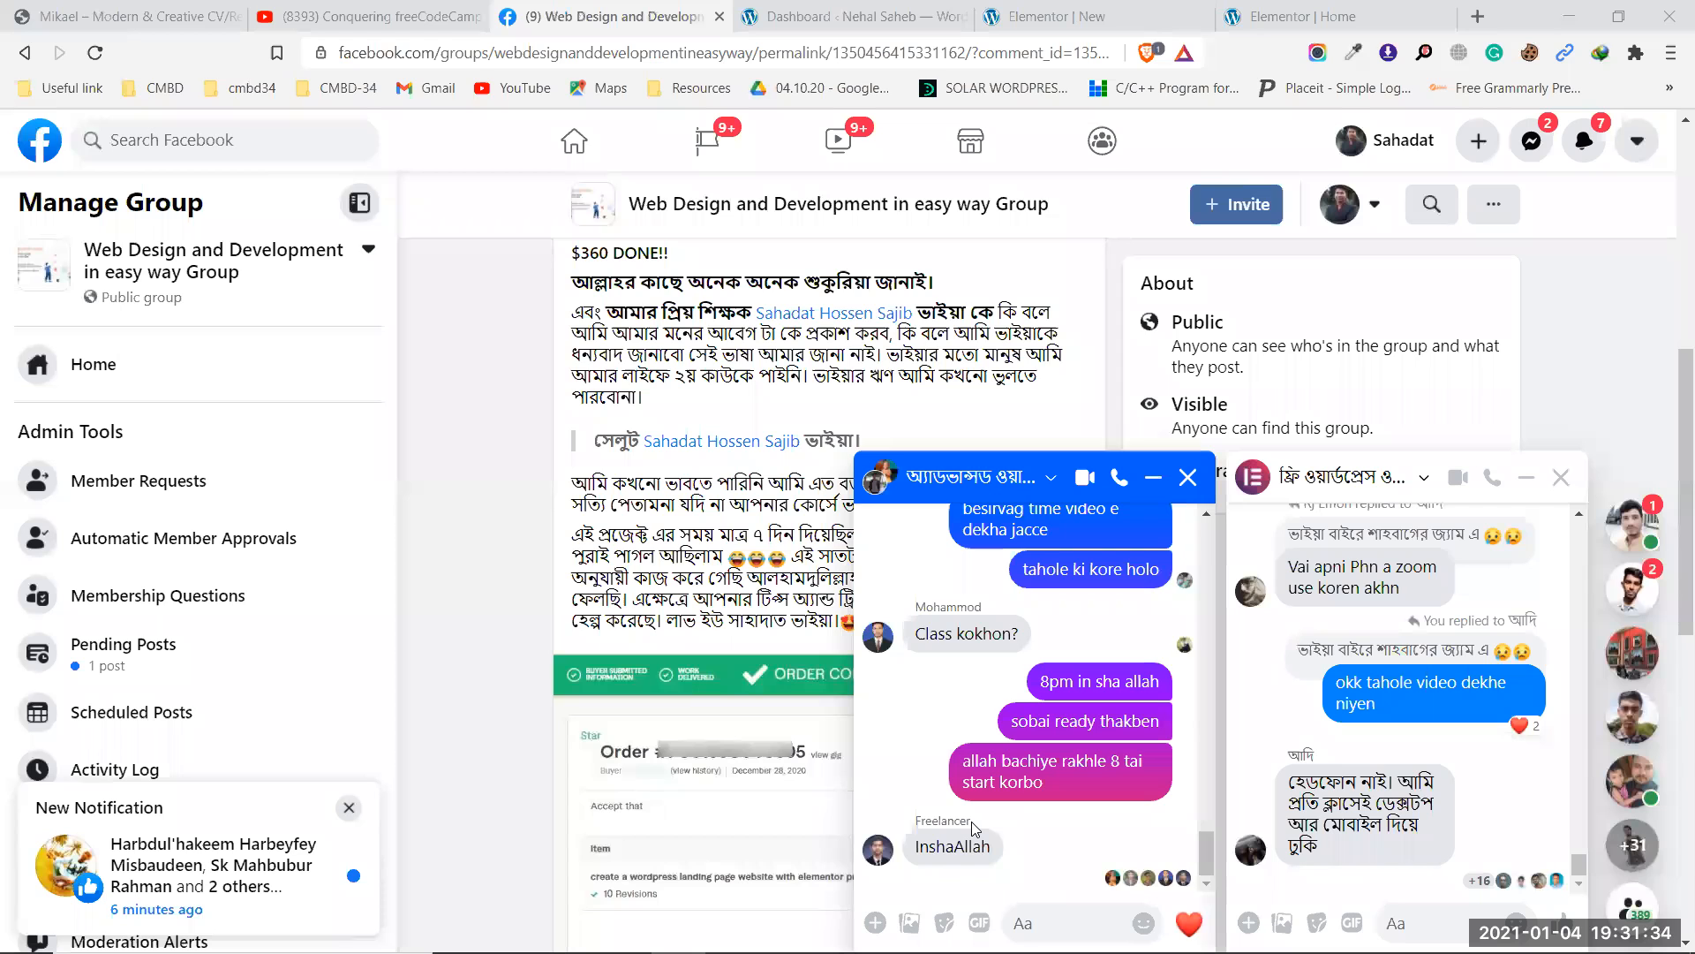
{"action": "left_click", "coordinate": [1287, 10]}
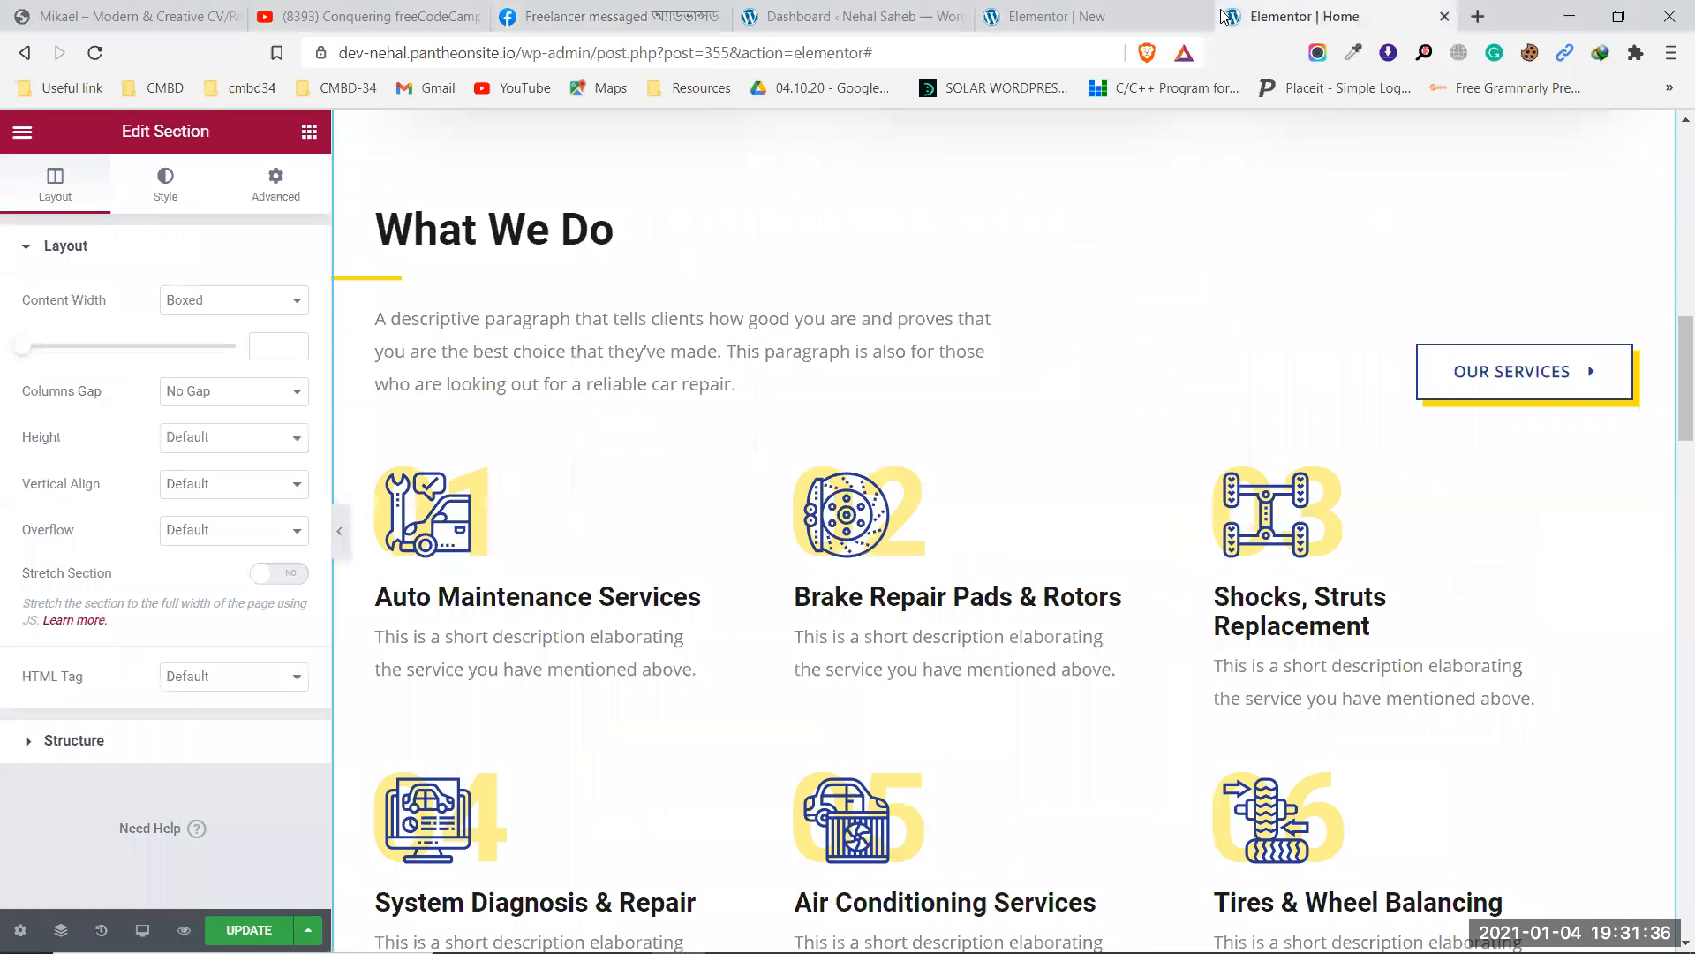
{"action": "scroll", "coordinate": [992, 395], "scroll_direction": "up", "scroll_amount": 10}
{"action": "scroll", "coordinate": [1021, 375], "scroll_direction": "down", "scroll_amount": 2}
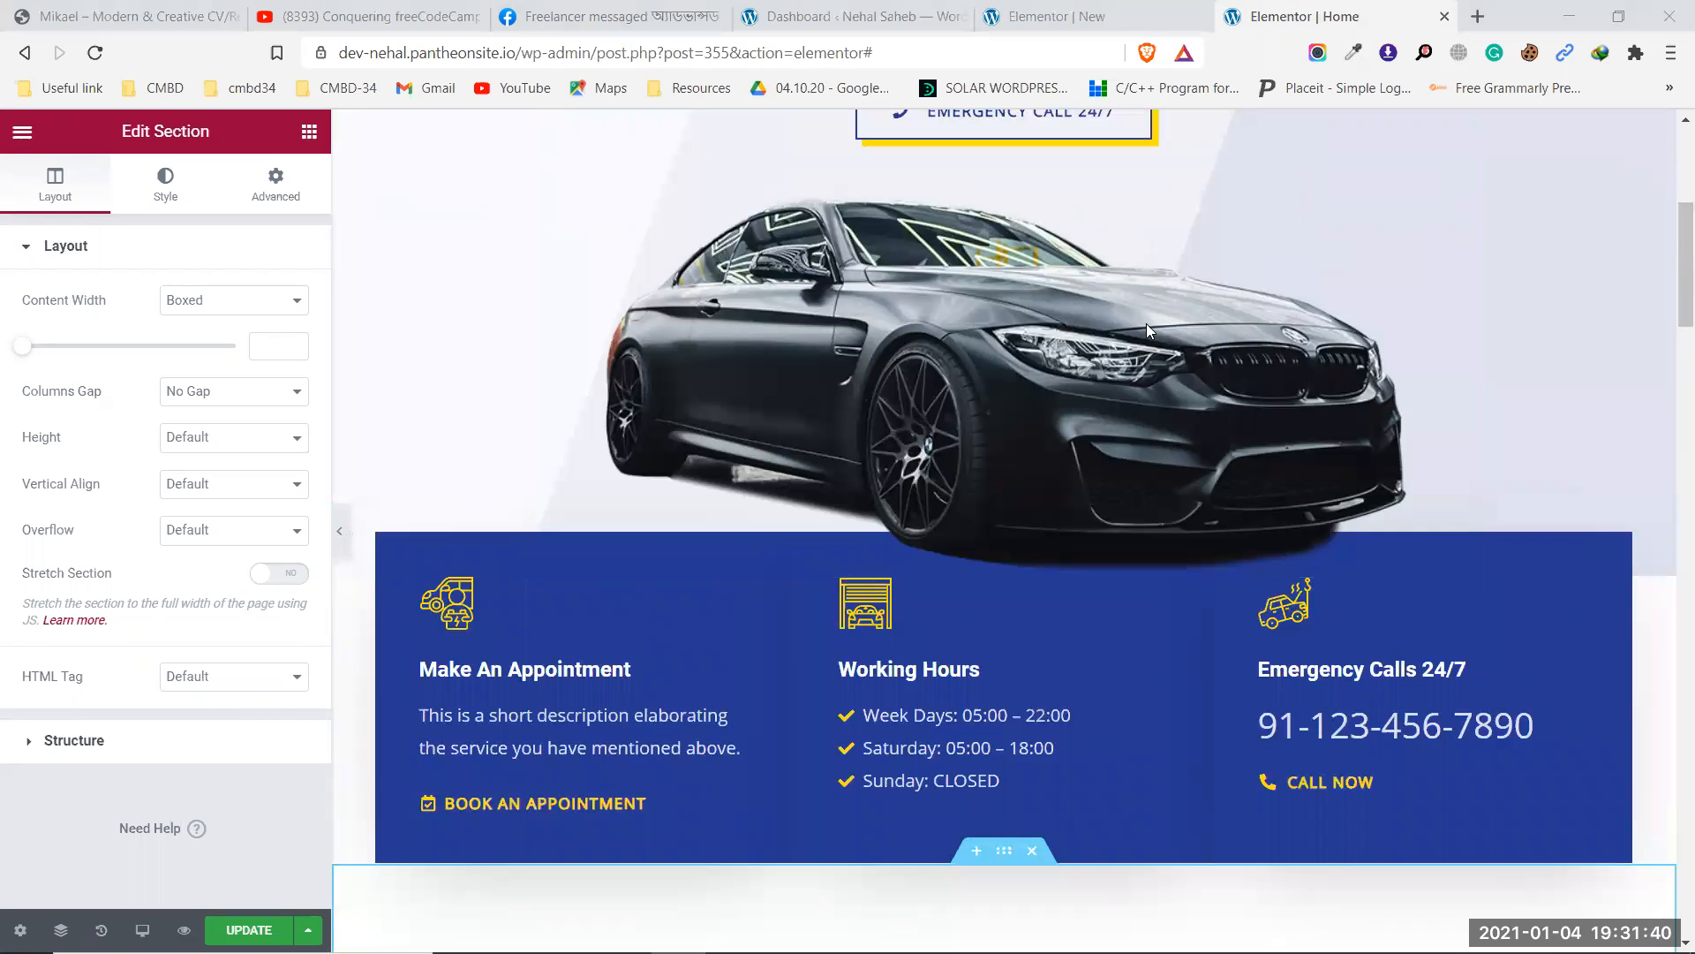
{"action": "scroll", "coordinate": [1437, 286], "scroll_direction": "up", "scroll_amount": 3}
{"action": "scroll", "coordinate": [1466, 301], "scroll_direction": "down", "scroll_amount": 1}
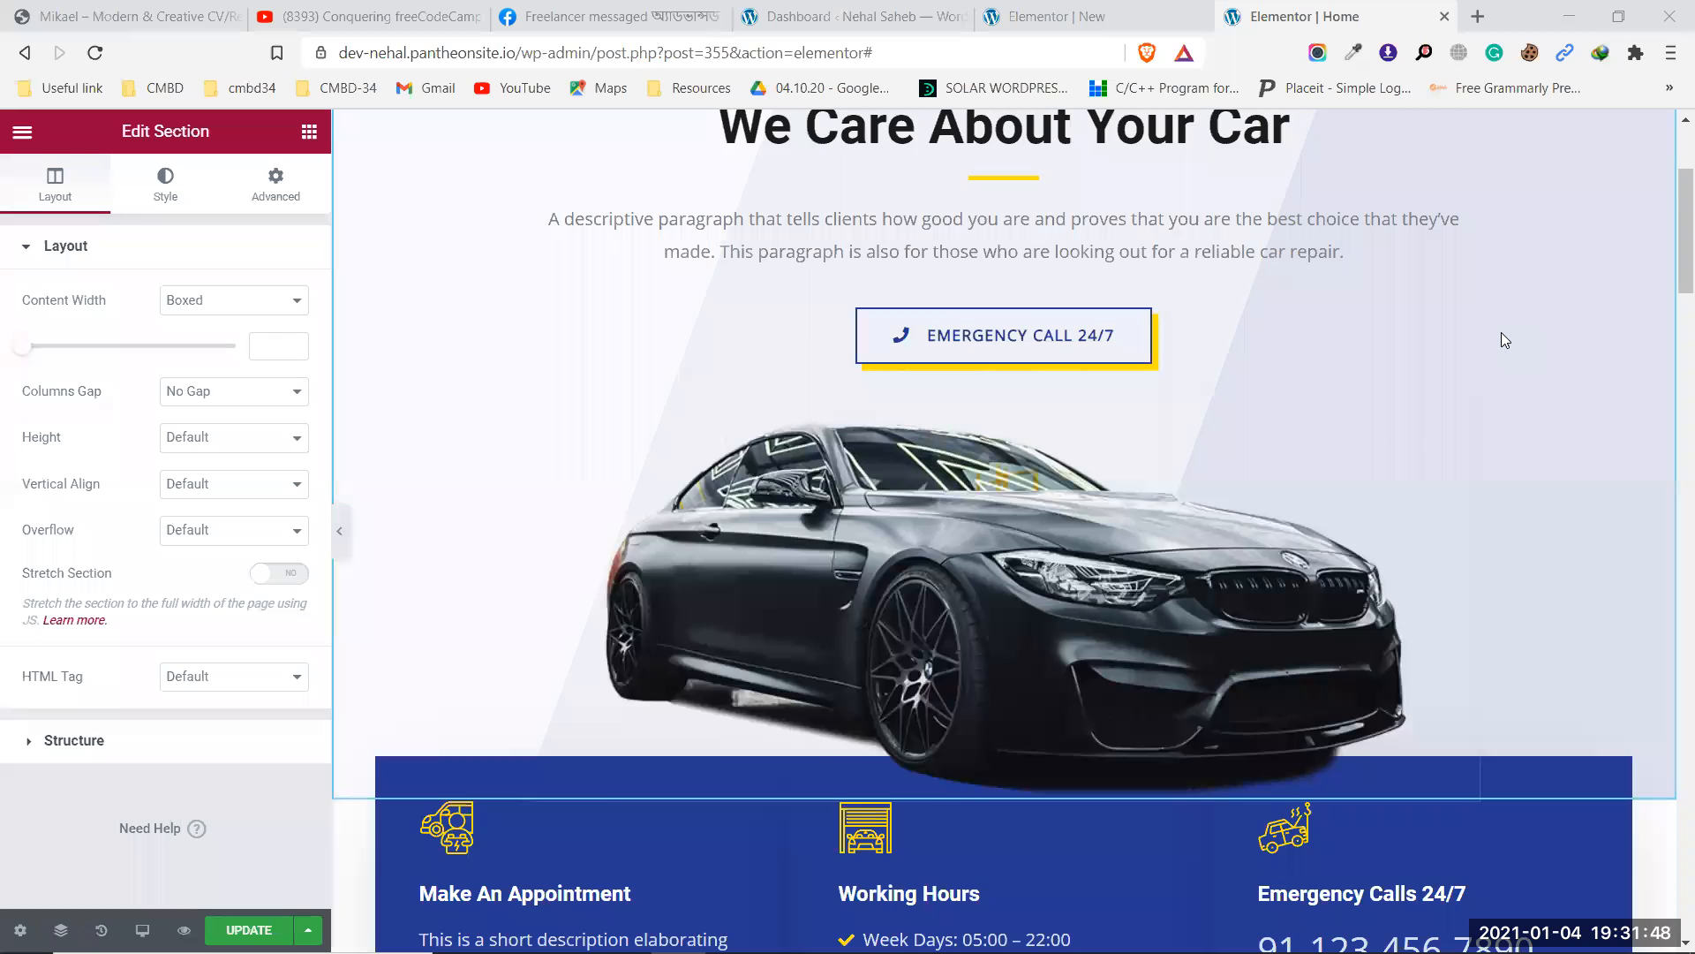
{"action": "scroll", "coordinate": [810, 178], "scroll_direction": "up", "scroll_amount": 3}
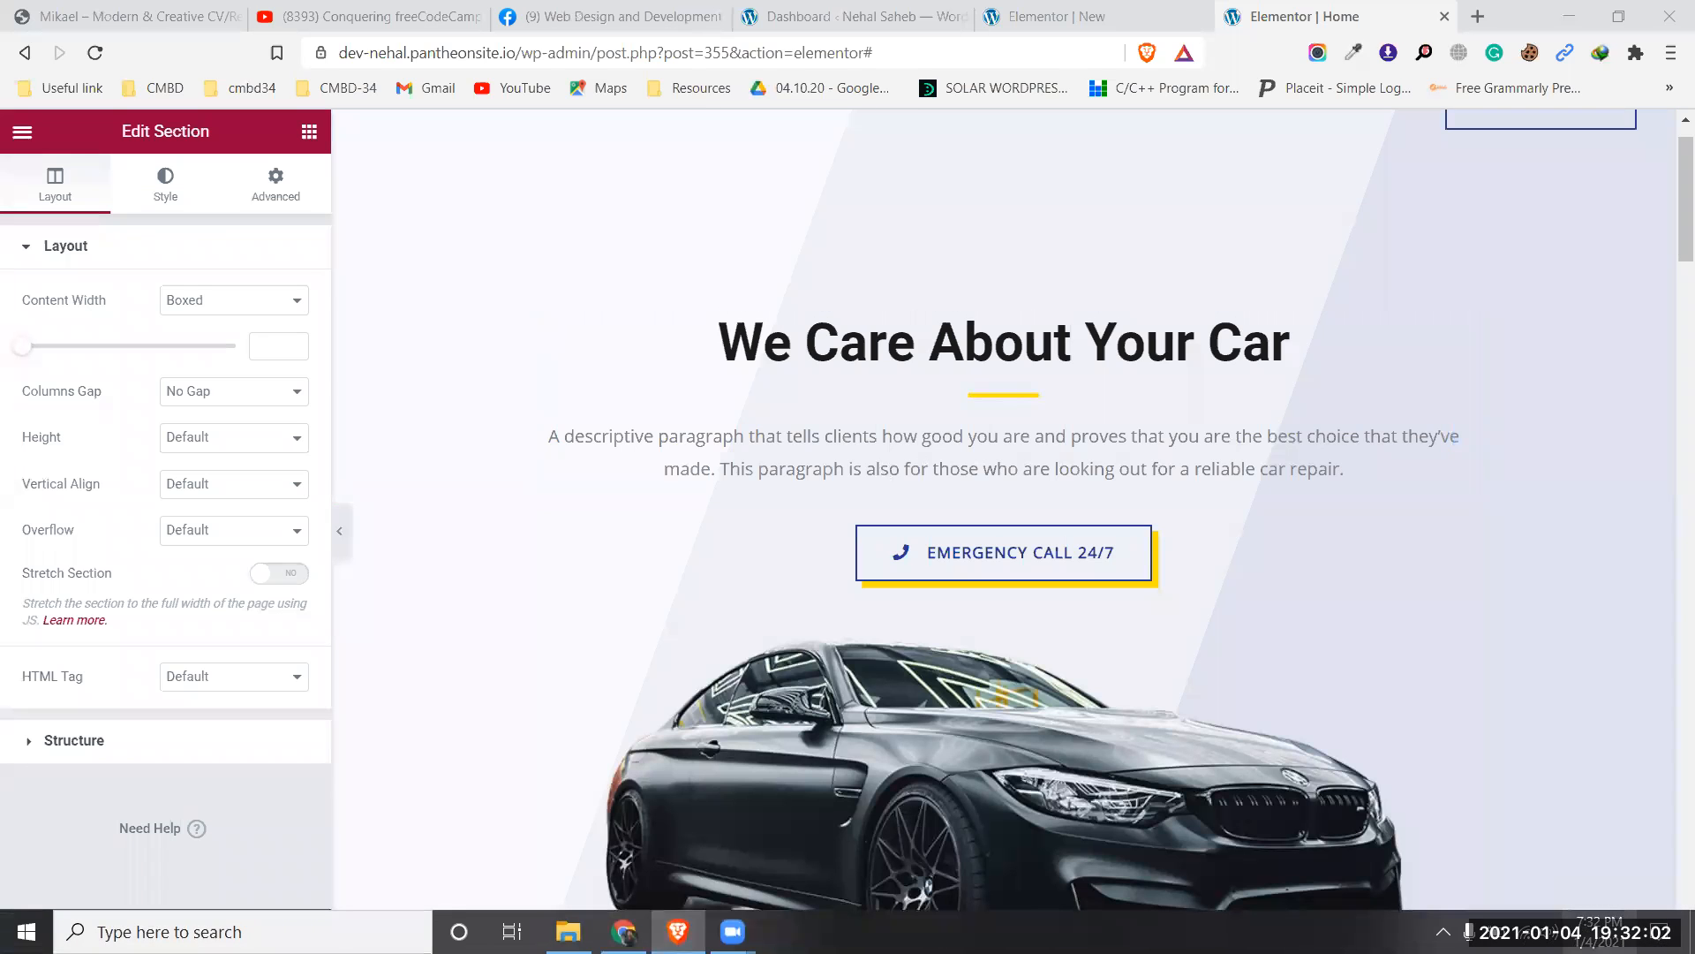
{"action": "left_click", "coordinate": [609, 16]}
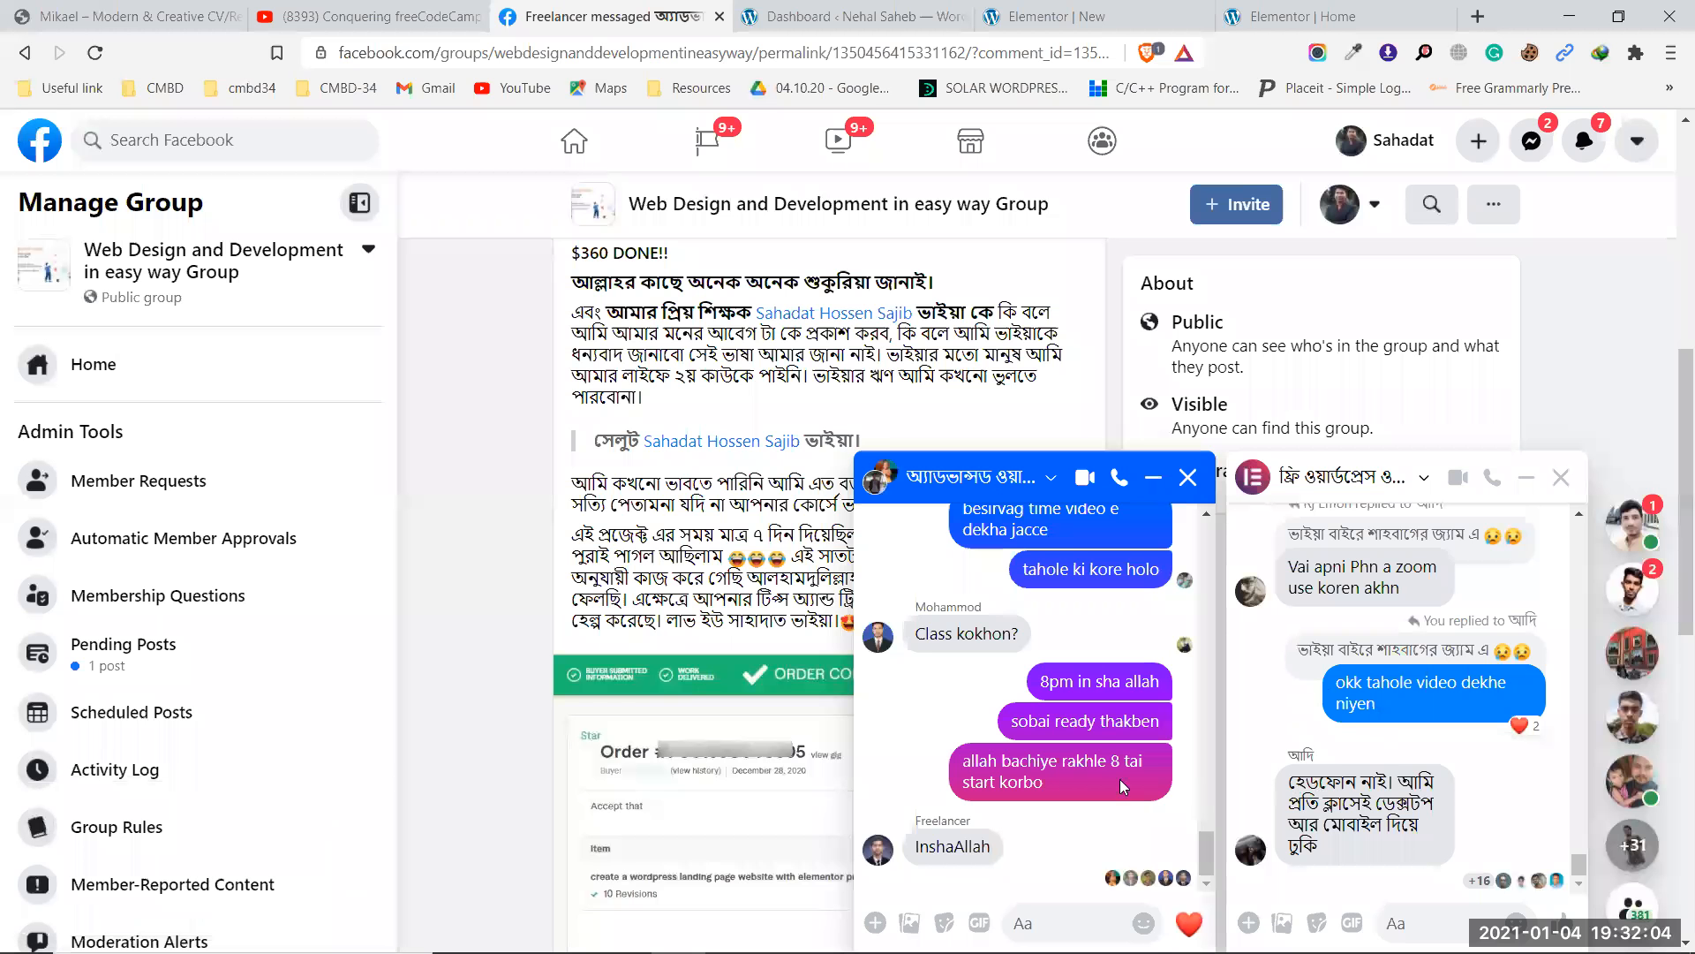
{"action": "left_click_drag", "start_coordinate": [1053, 676], "coordinate": [1041, 678]}
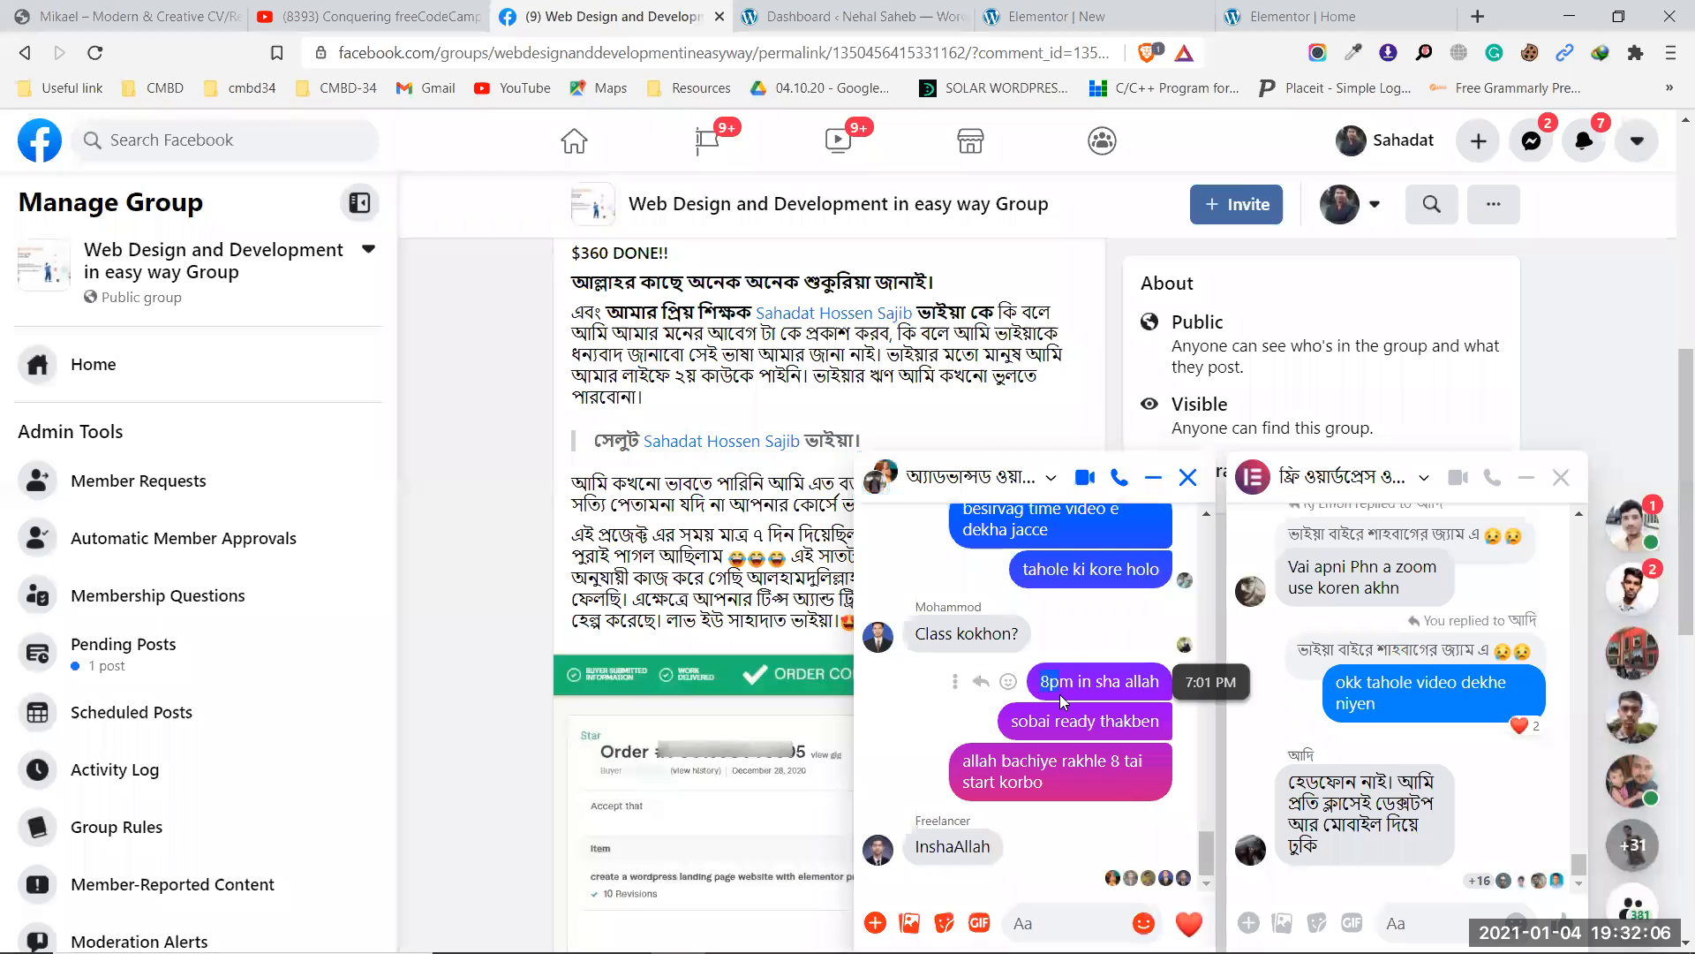
{"action": "left_click", "coordinate": [1065, 713]}
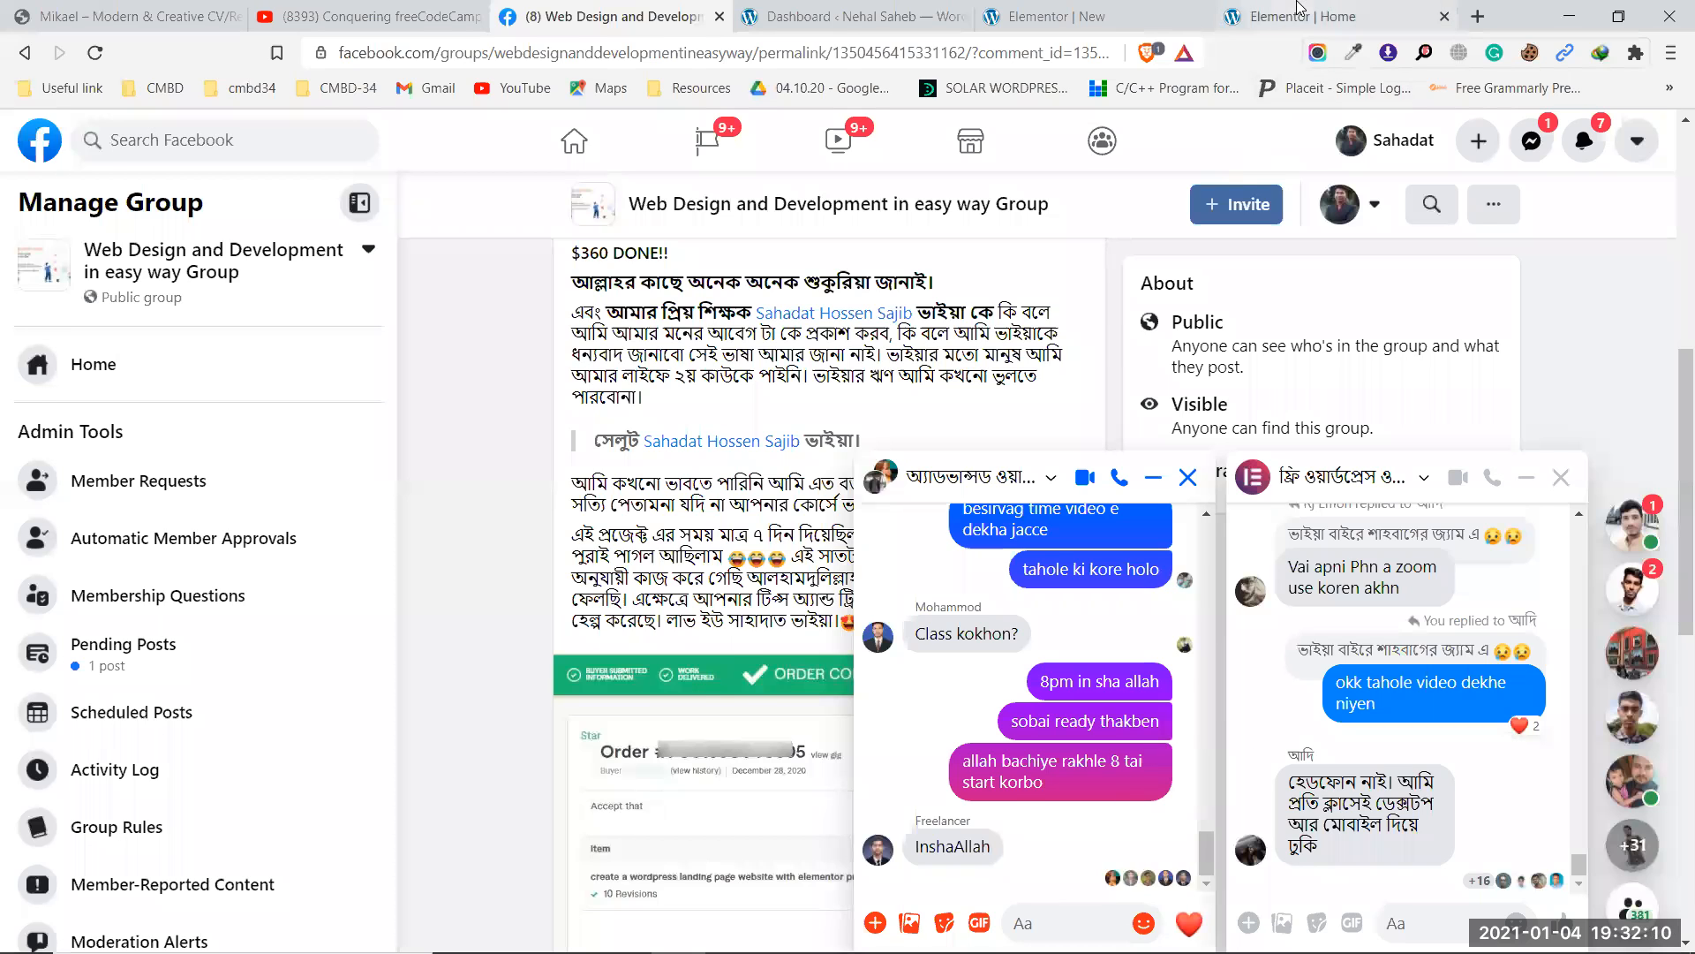
Switch to the Home page's editor and examine its sections from the hero through What We Do and Why Choose Us to Our Customer Say.
{"action": "left_click", "coordinate": [1309, 12]}
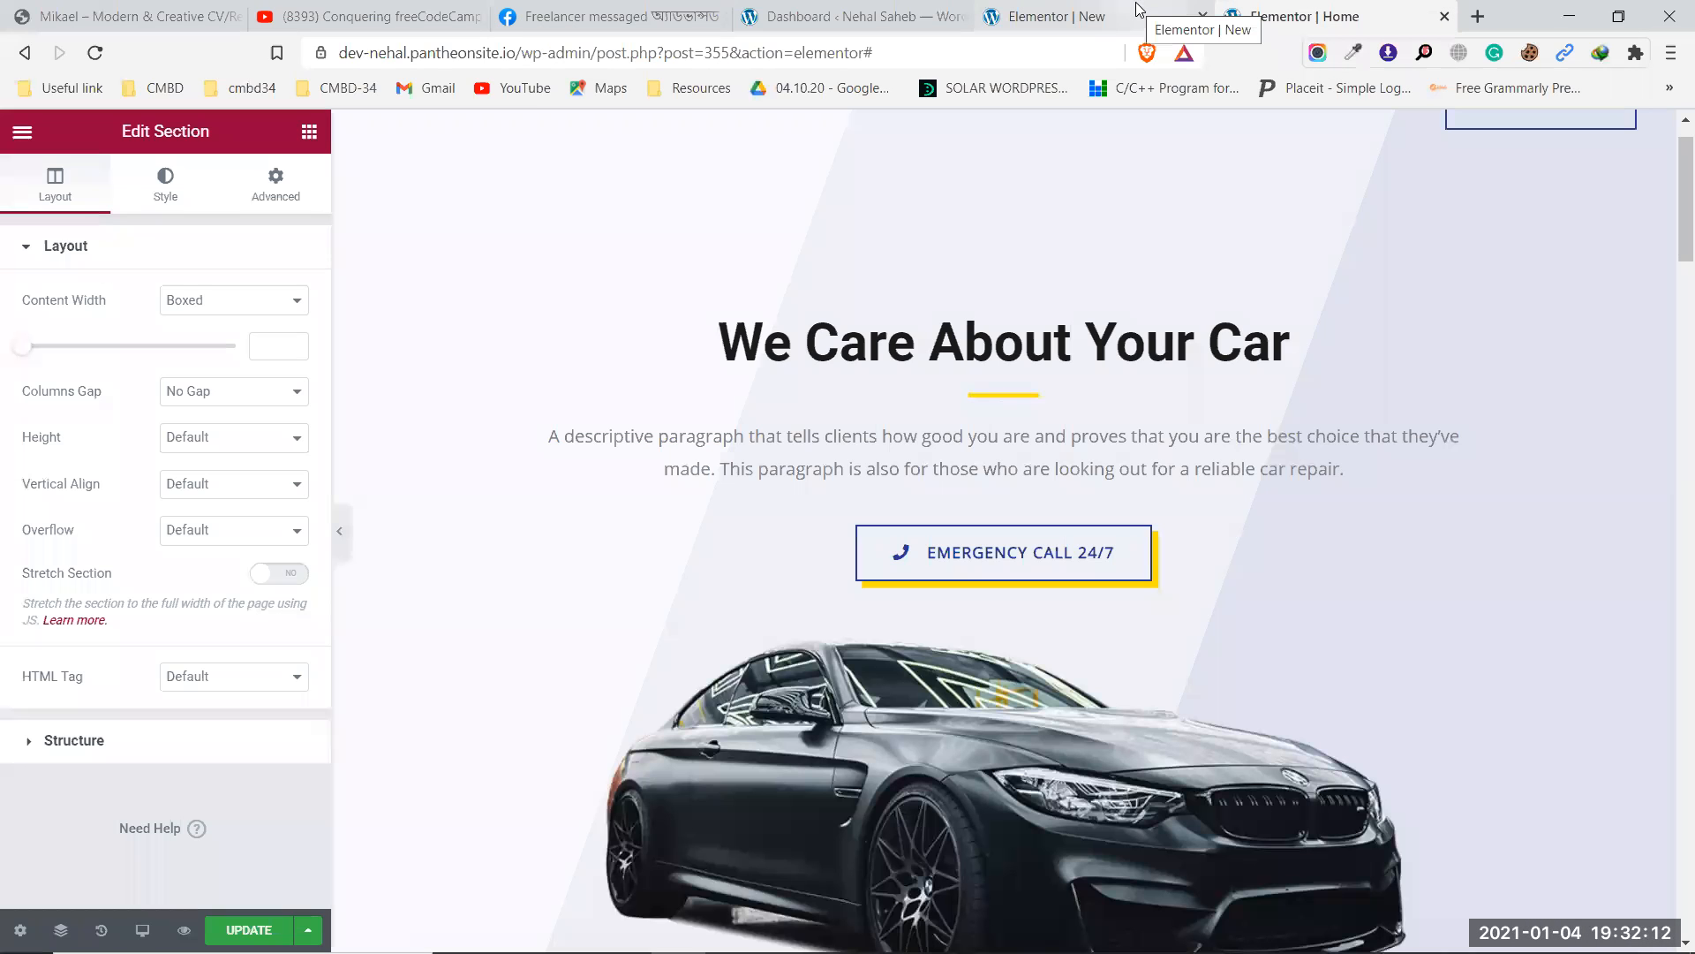
{"action": "scroll", "coordinate": [1097, 378], "scroll_direction": "down", "scroll_amount": 5}
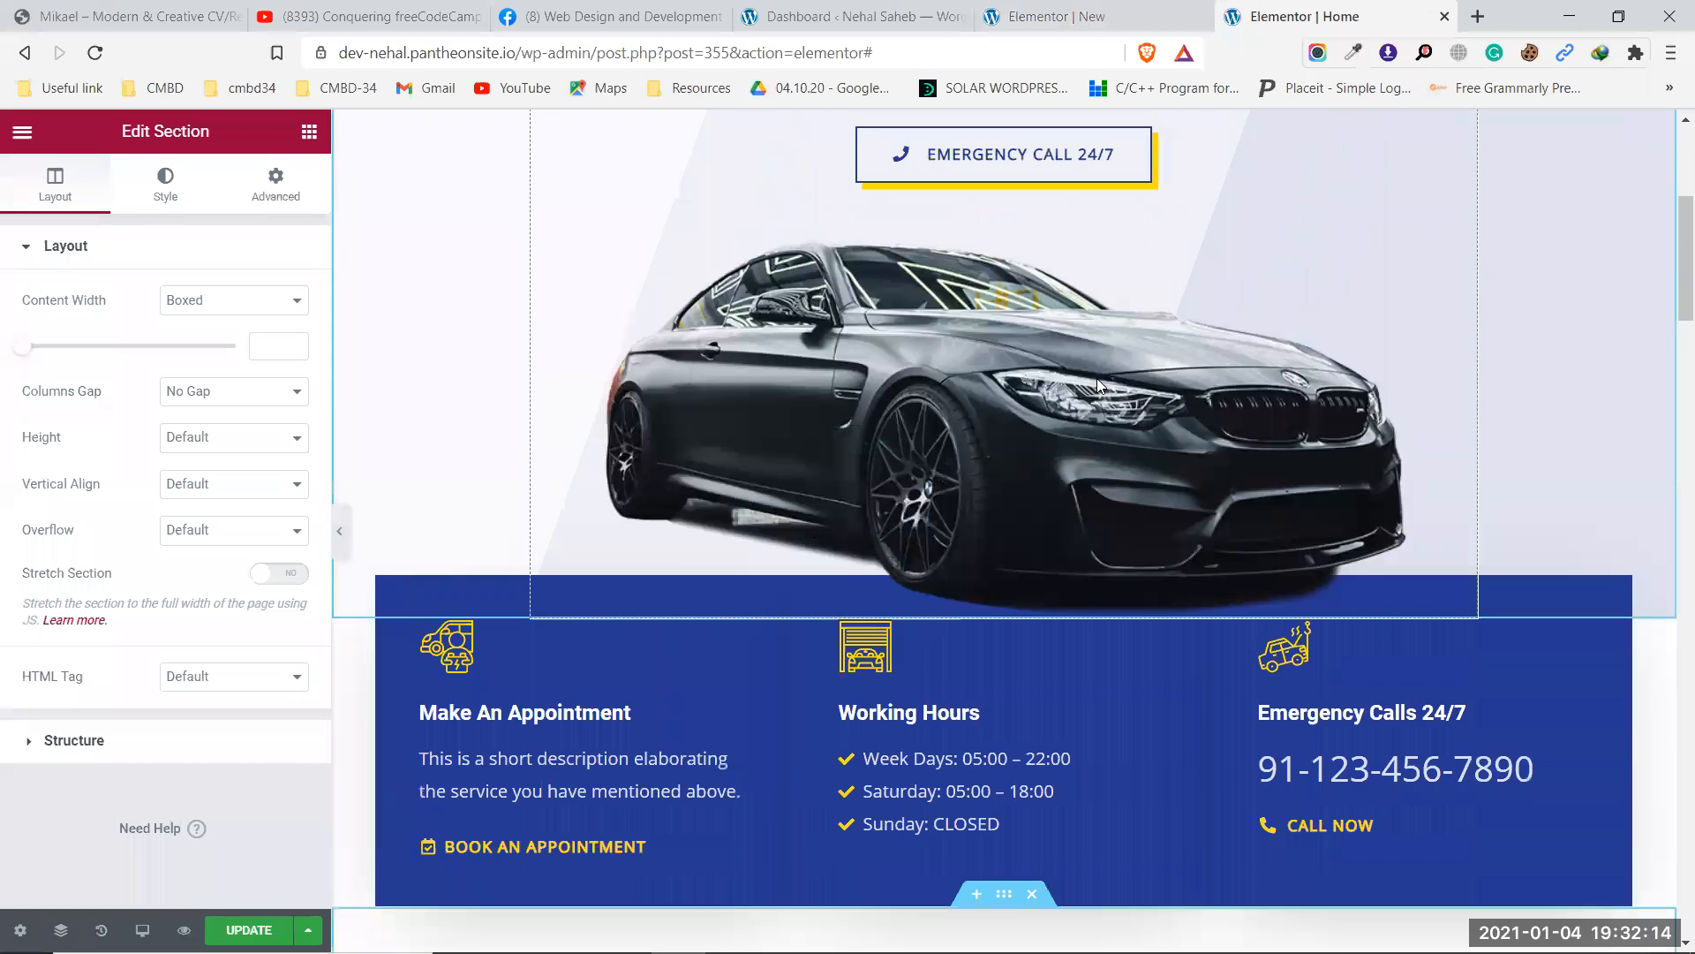
{"action": "scroll", "coordinate": [1097, 378], "scroll_direction": "down", "scroll_amount": 8}
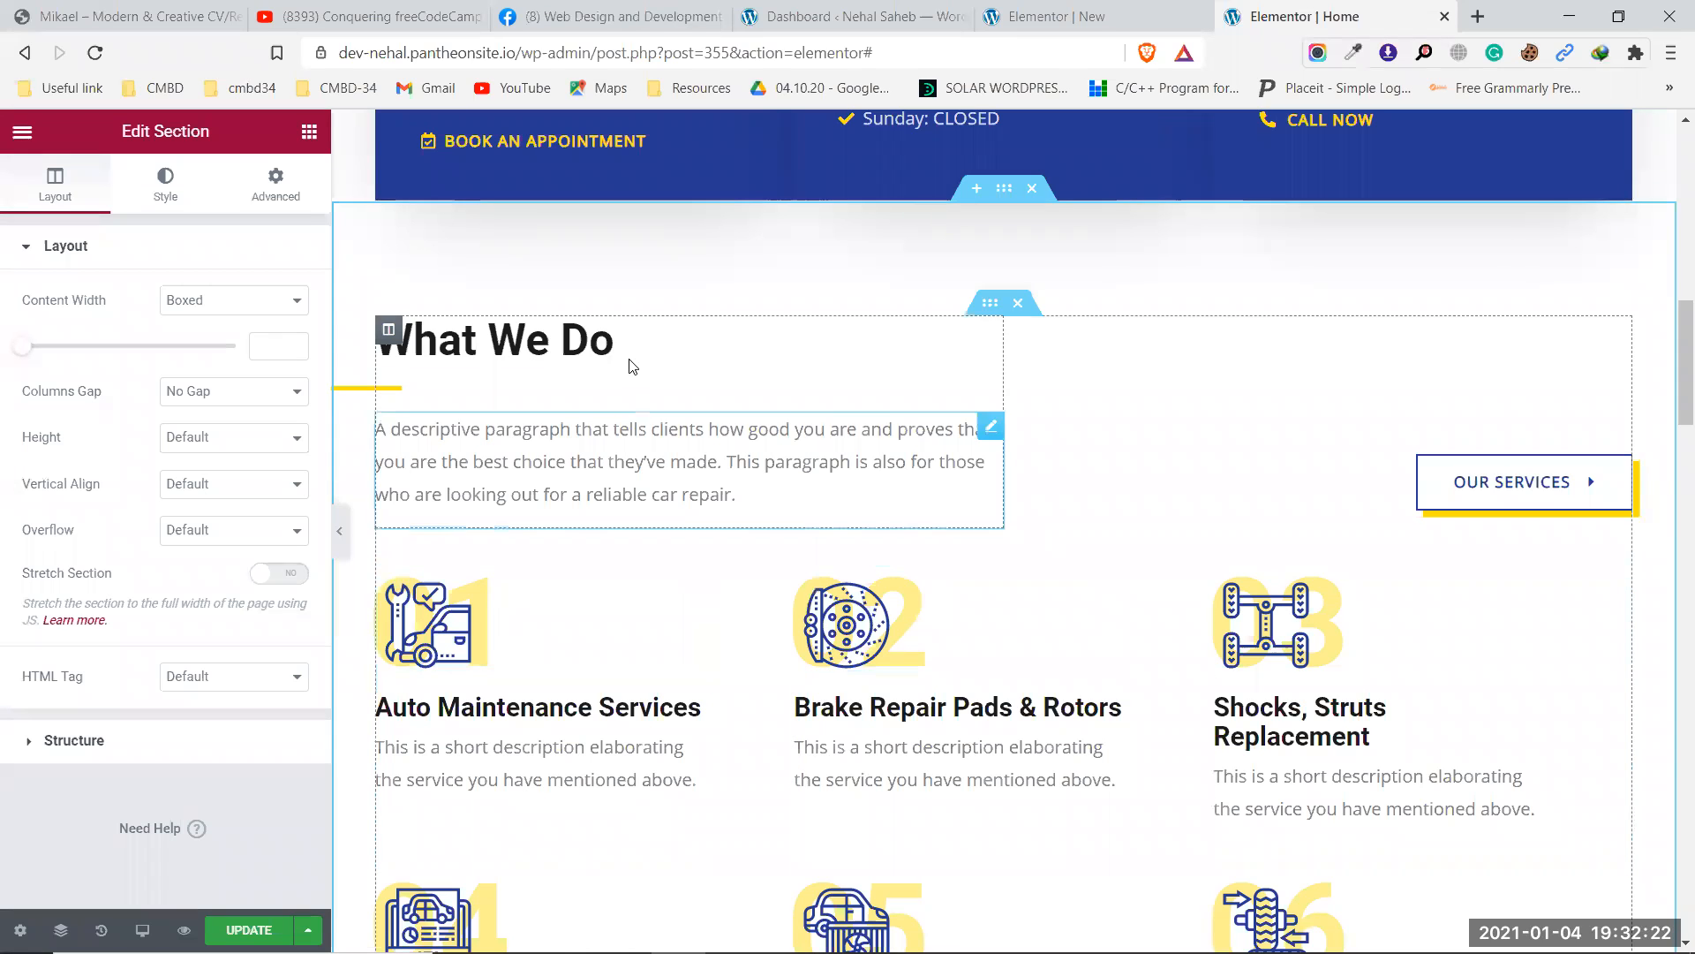
{"action": "scroll", "coordinate": [942, 459], "scroll_direction": "up", "scroll_amount": 5}
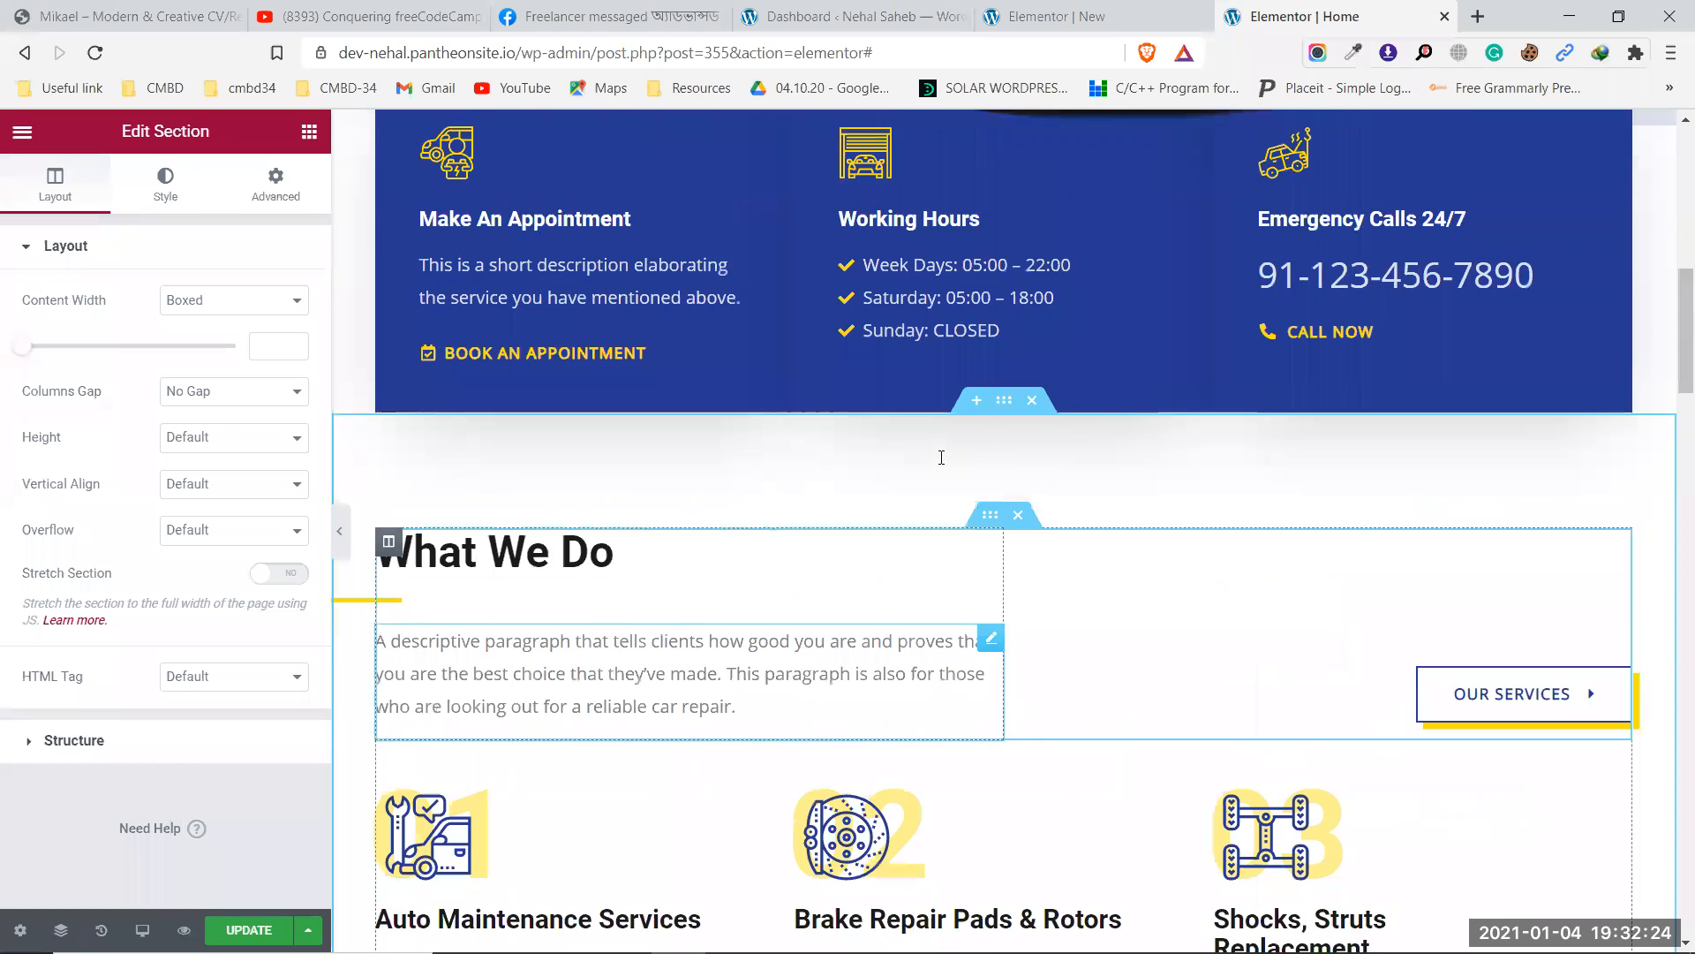
{"action": "scroll", "coordinate": [1145, 445], "scroll_direction": "down", "scroll_amount": 6}
{"action": "scroll", "coordinate": [1148, 453], "scroll_direction": "down", "scroll_amount": 1}
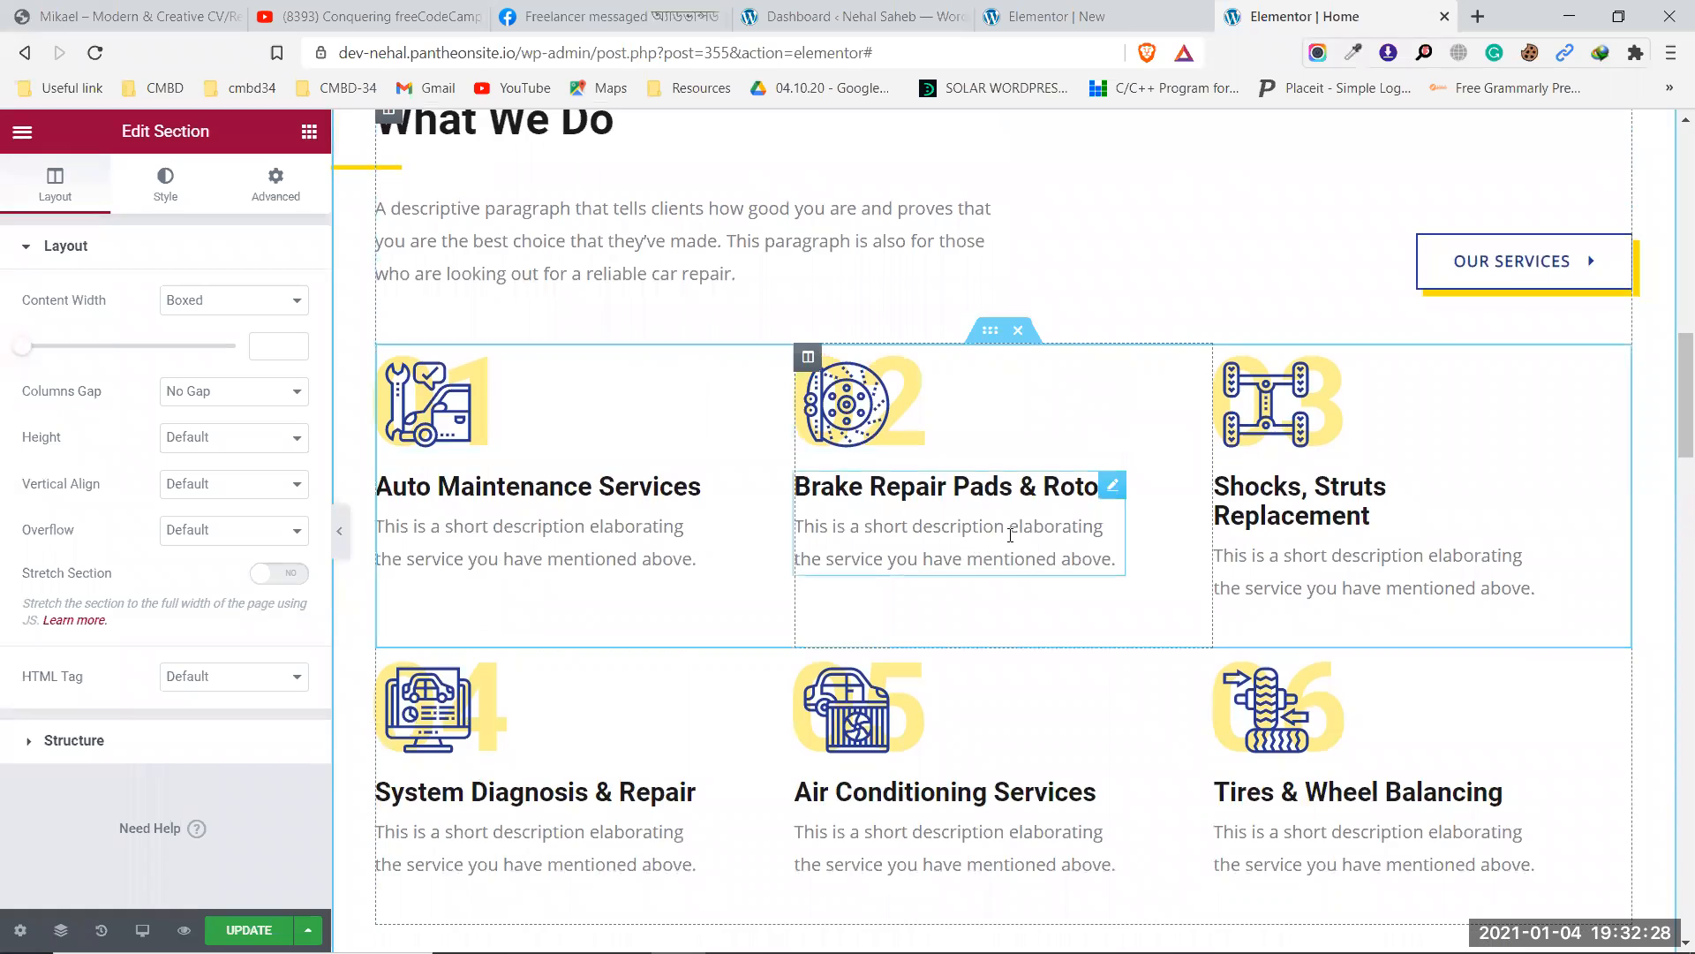
{"action": "scroll", "coordinate": [1044, 537], "scroll_direction": "down", "scroll_amount": 5}
{"action": "scroll", "coordinate": [1044, 537], "scroll_direction": "down", "scroll_amount": 5}
{"action": "scroll", "coordinate": [850, 221], "scroll_direction": "up", "scroll_amount": 4}
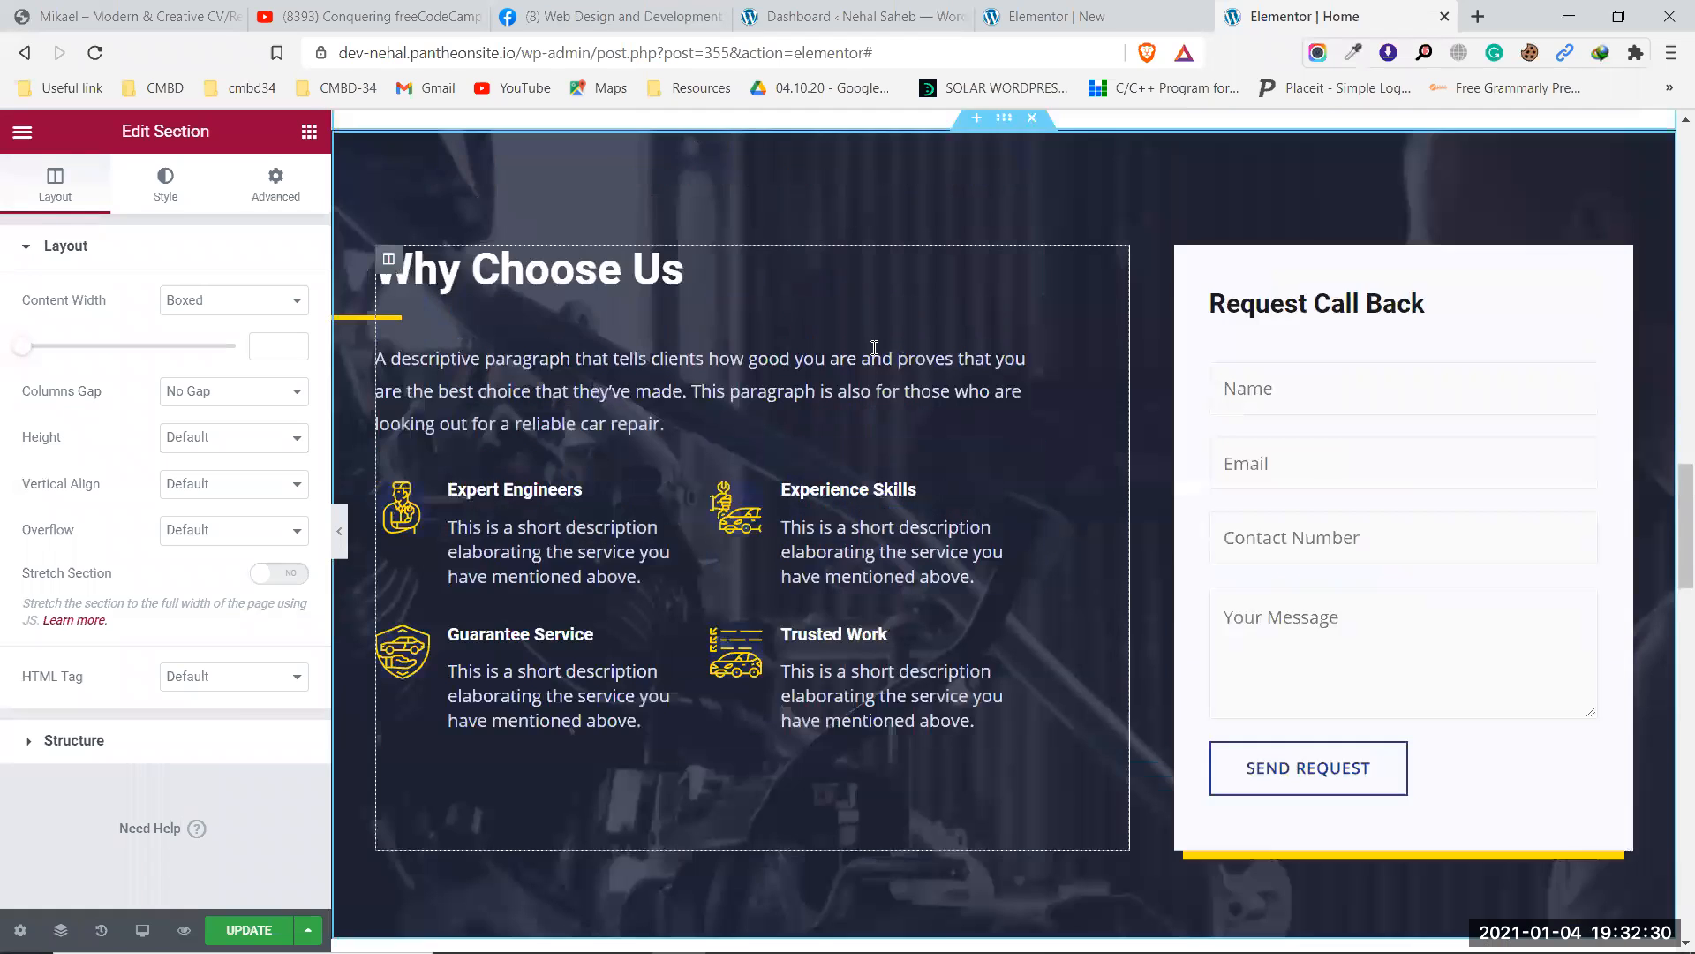
{"action": "scroll", "coordinate": [1356, 570], "scroll_direction": "down", "scroll_amount": 1}
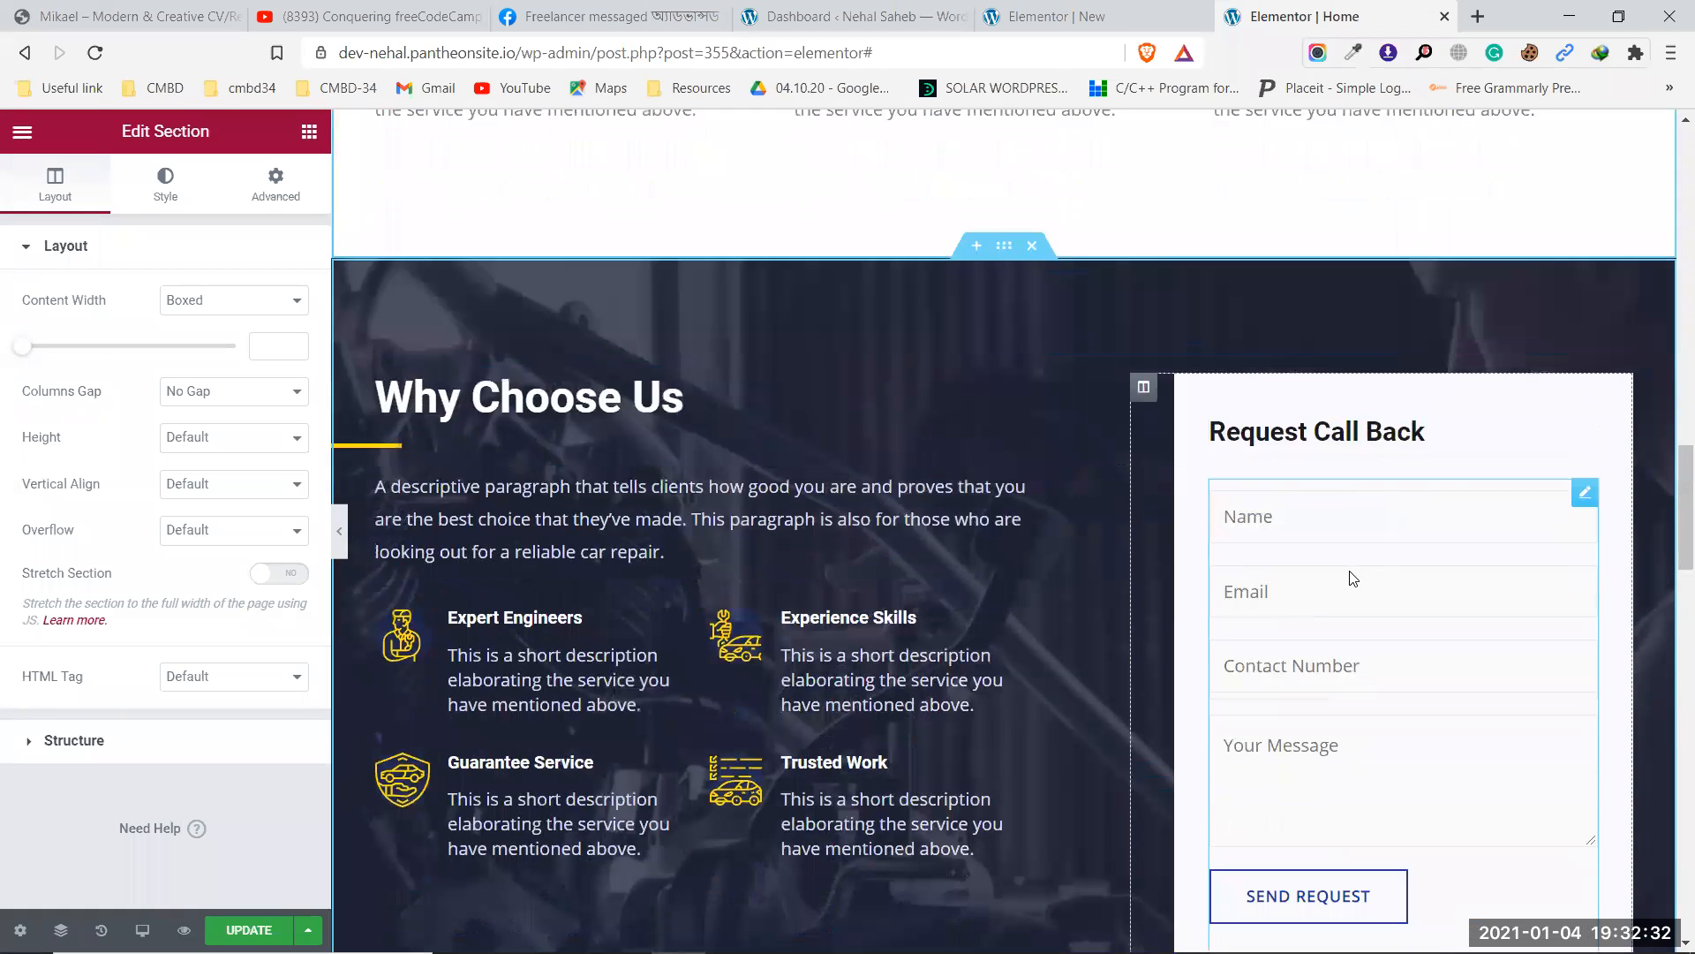
{"action": "scroll", "coordinate": [1033, 472], "scroll_direction": "down", "scroll_amount": 1}
{"action": "scroll", "coordinate": [1058, 484], "scroll_direction": "down", "scroll_amount": 5}
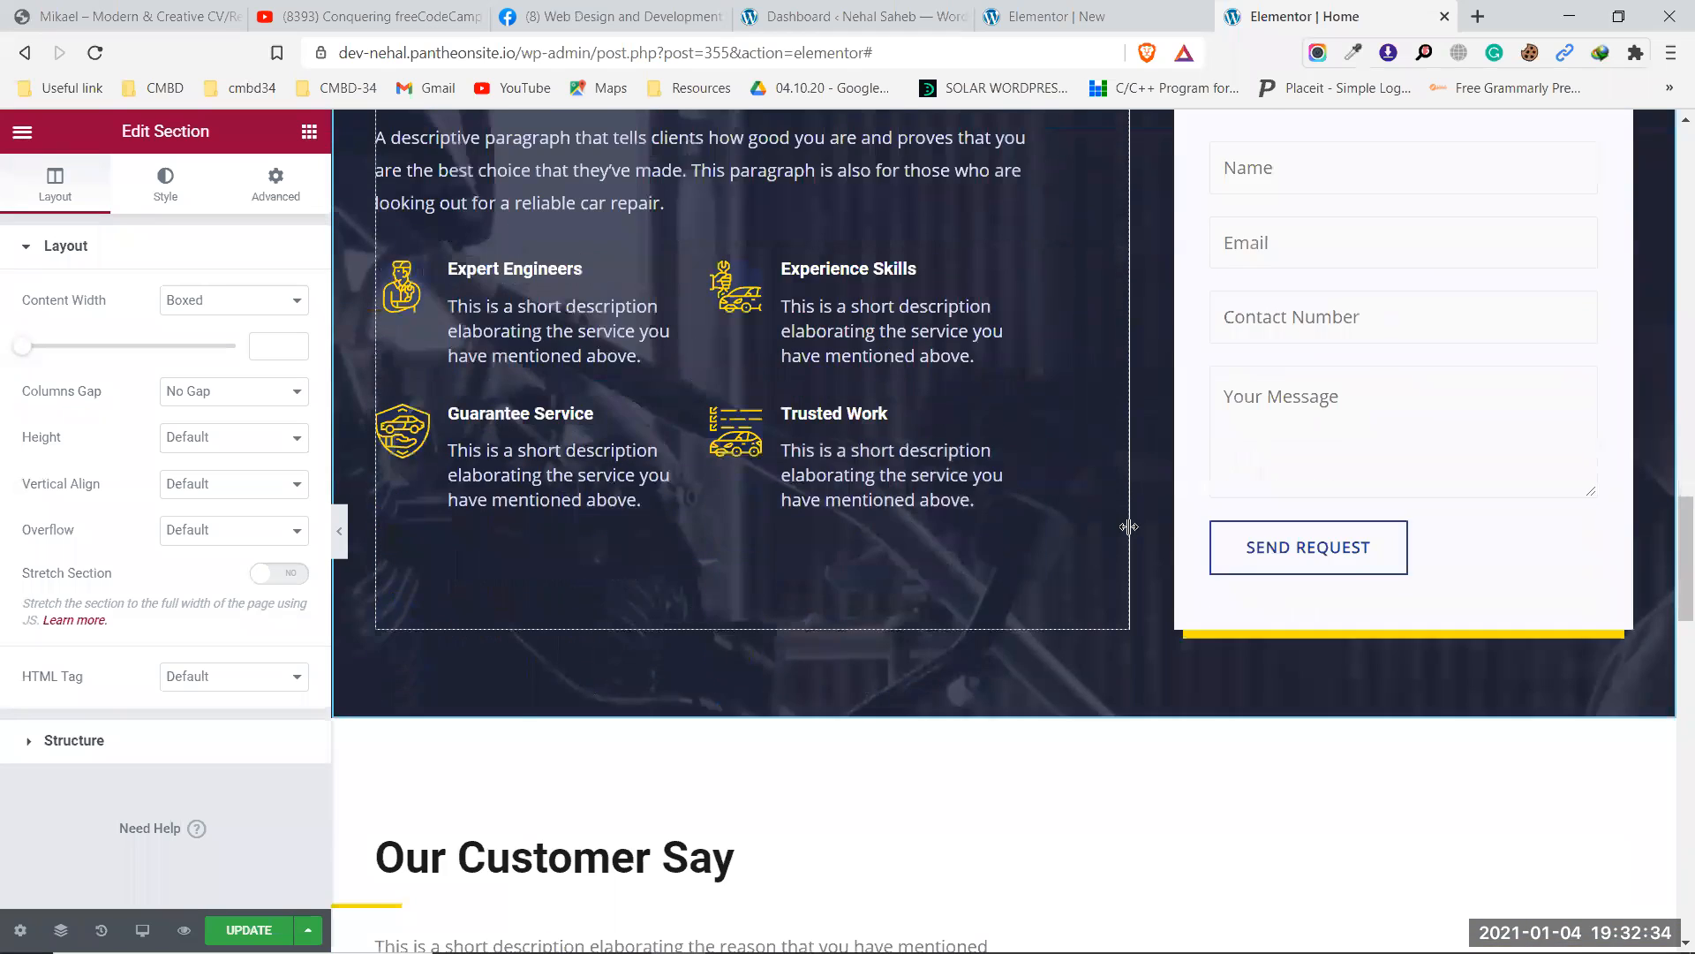
{"action": "scroll", "coordinate": [1132, 532], "scroll_direction": "down", "scroll_amount": 3}
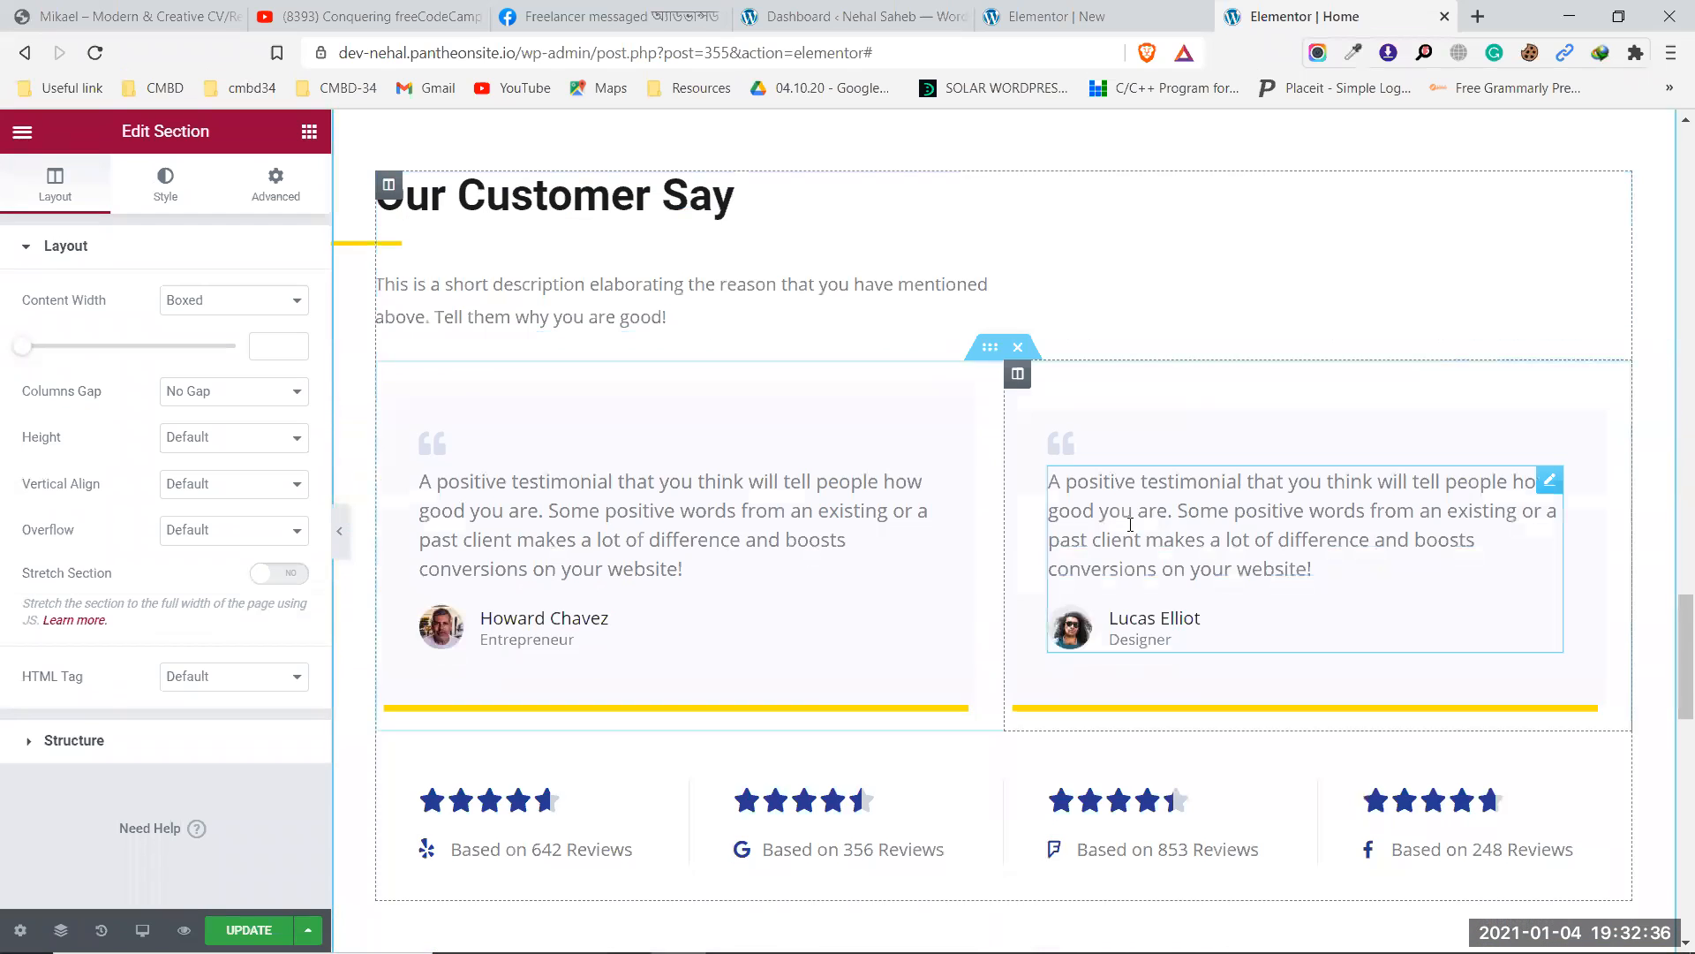
{"action": "scroll", "coordinate": [1128, 524], "scroll_direction": "up", "scroll_amount": 7}
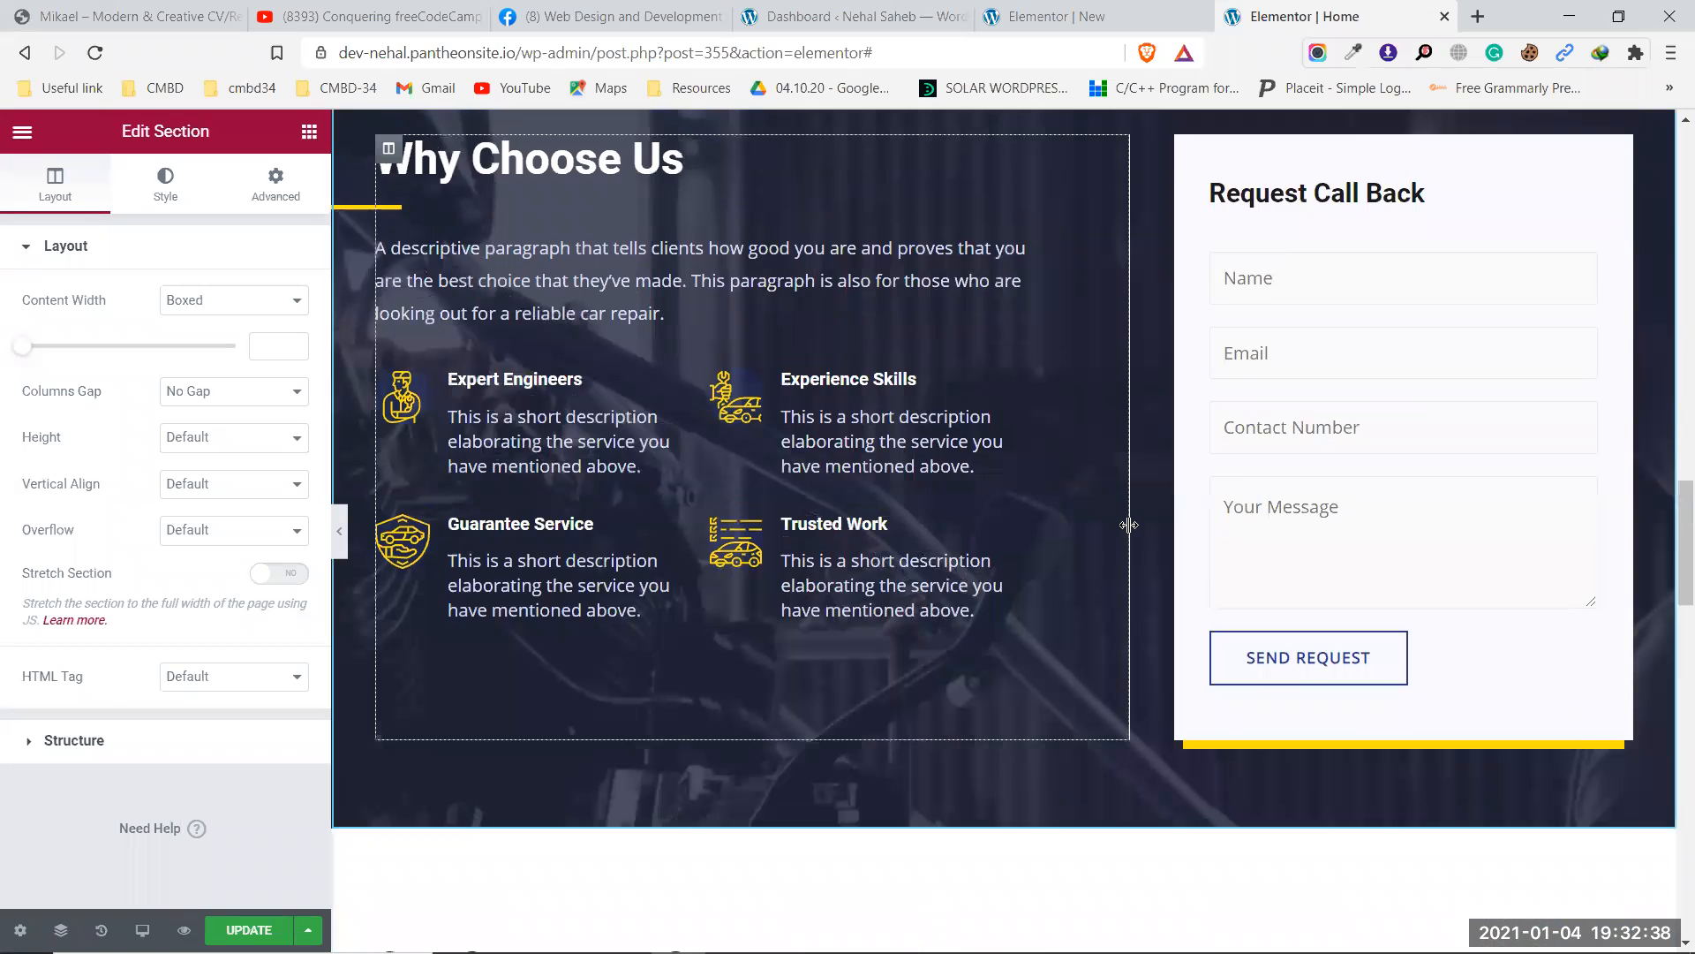
{"action": "scroll", "coordinate": [1287, 397], "scroll_direction": "up", "scroll_amount": 1}
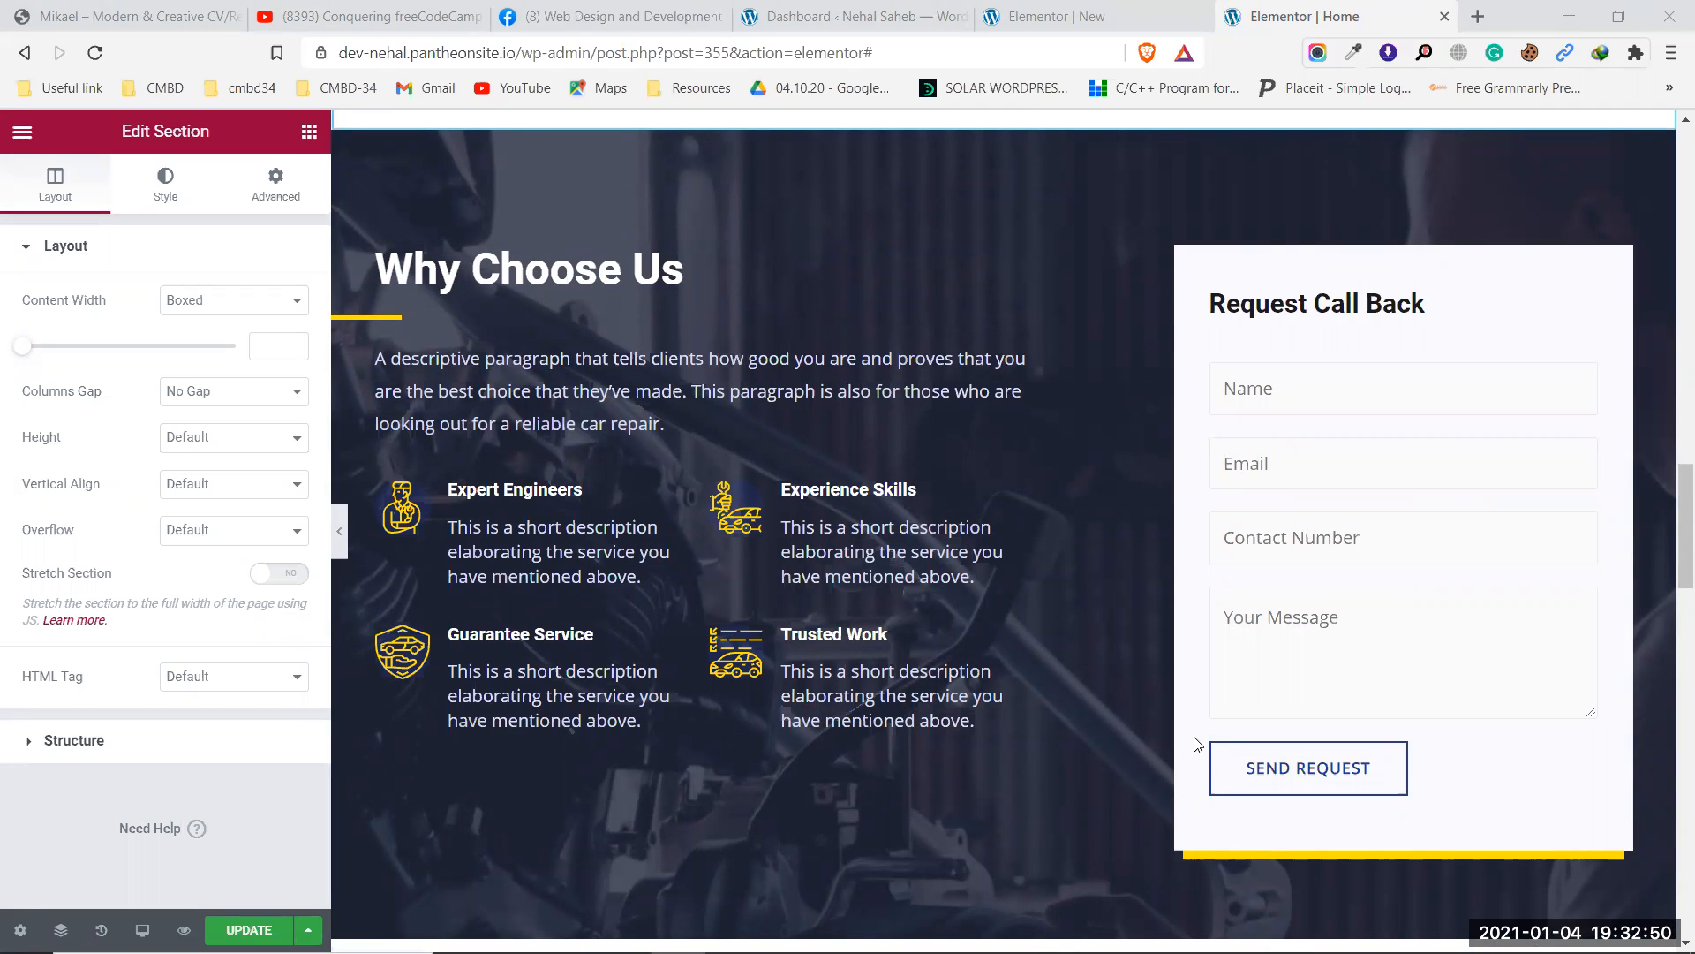
Switch to the New page's editor and look through the Basic and Pro widgets, including the Form widget.
{"action": "key", "text": "ctrl+shift+Tab"}
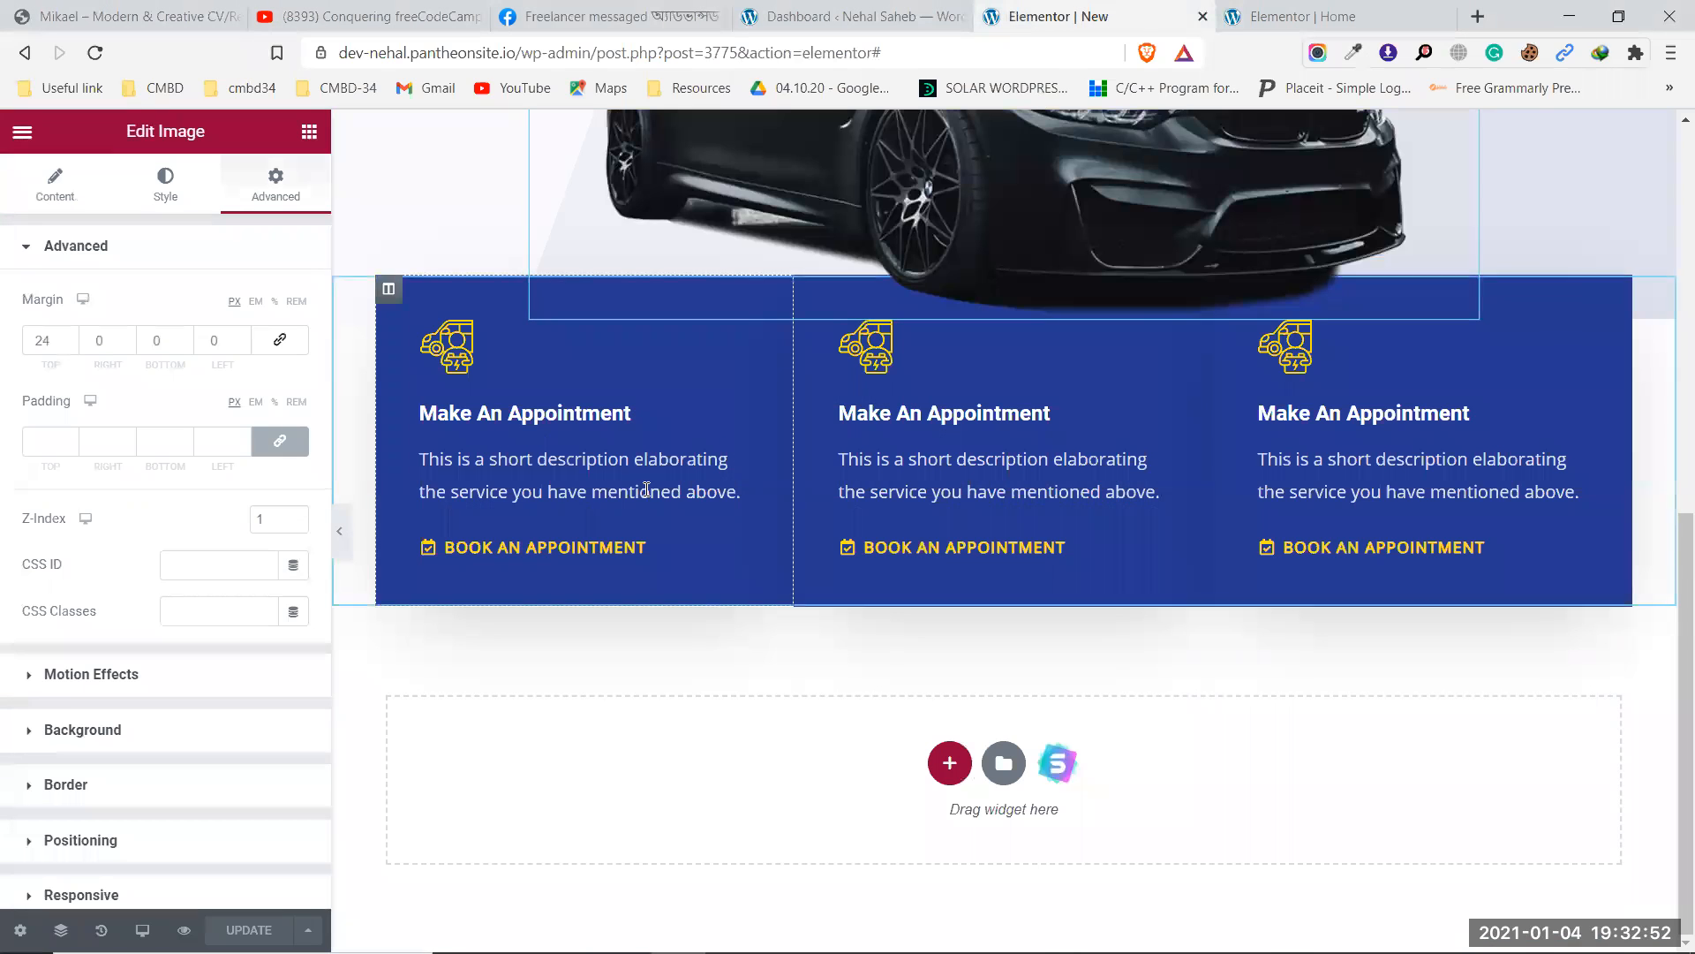
{"action": "left_click", "coordinate": [309, 139]}
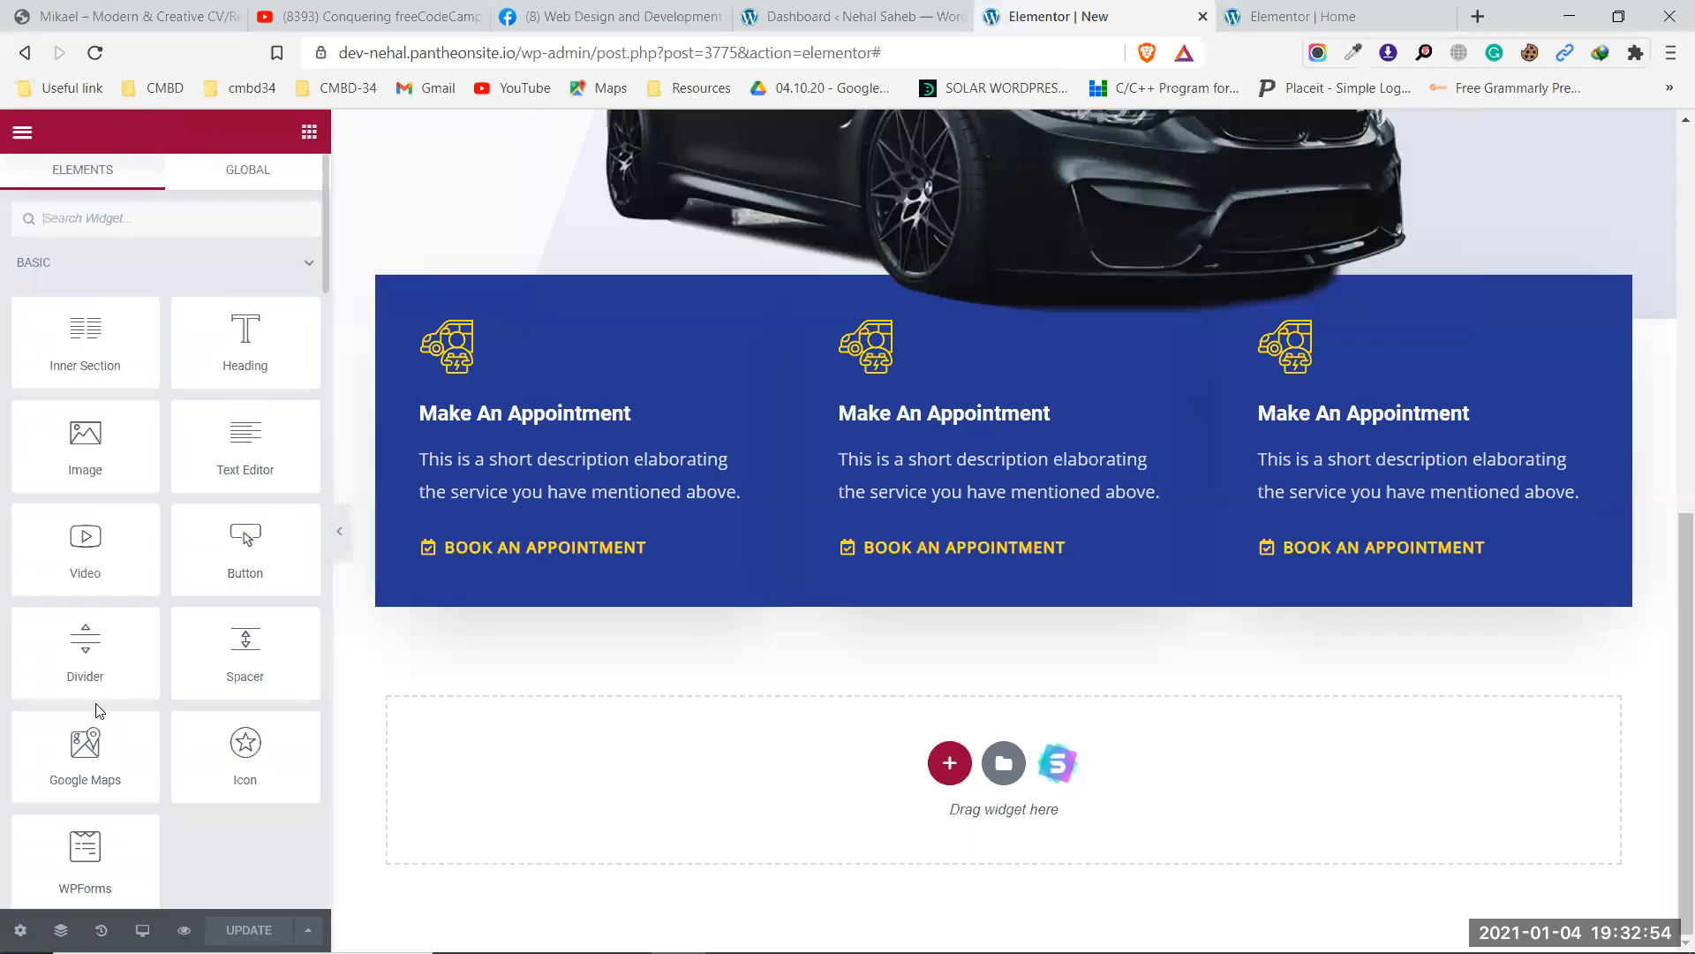
{"action": "scroll", "coordinate": [178, 682], "scroll_direction": "down", "scroll_amount": 5}
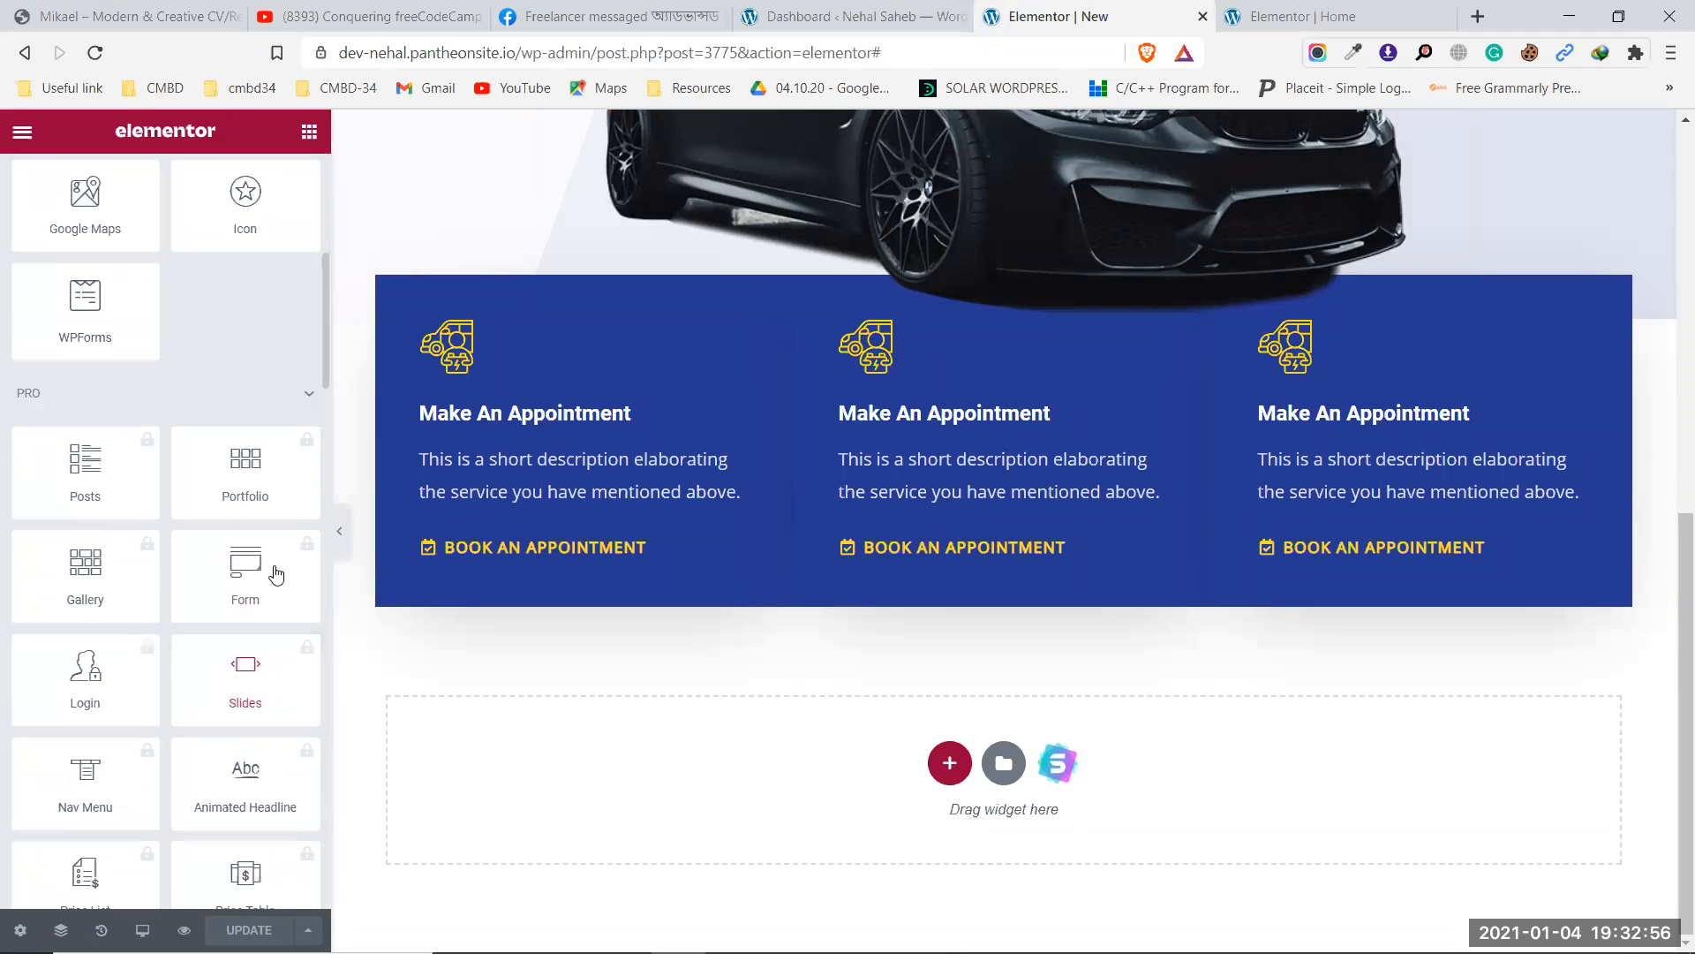
{"action": "scroll", "coordinate": [265, 711], "scroll_direction": "down", "scroll_amount": 3}
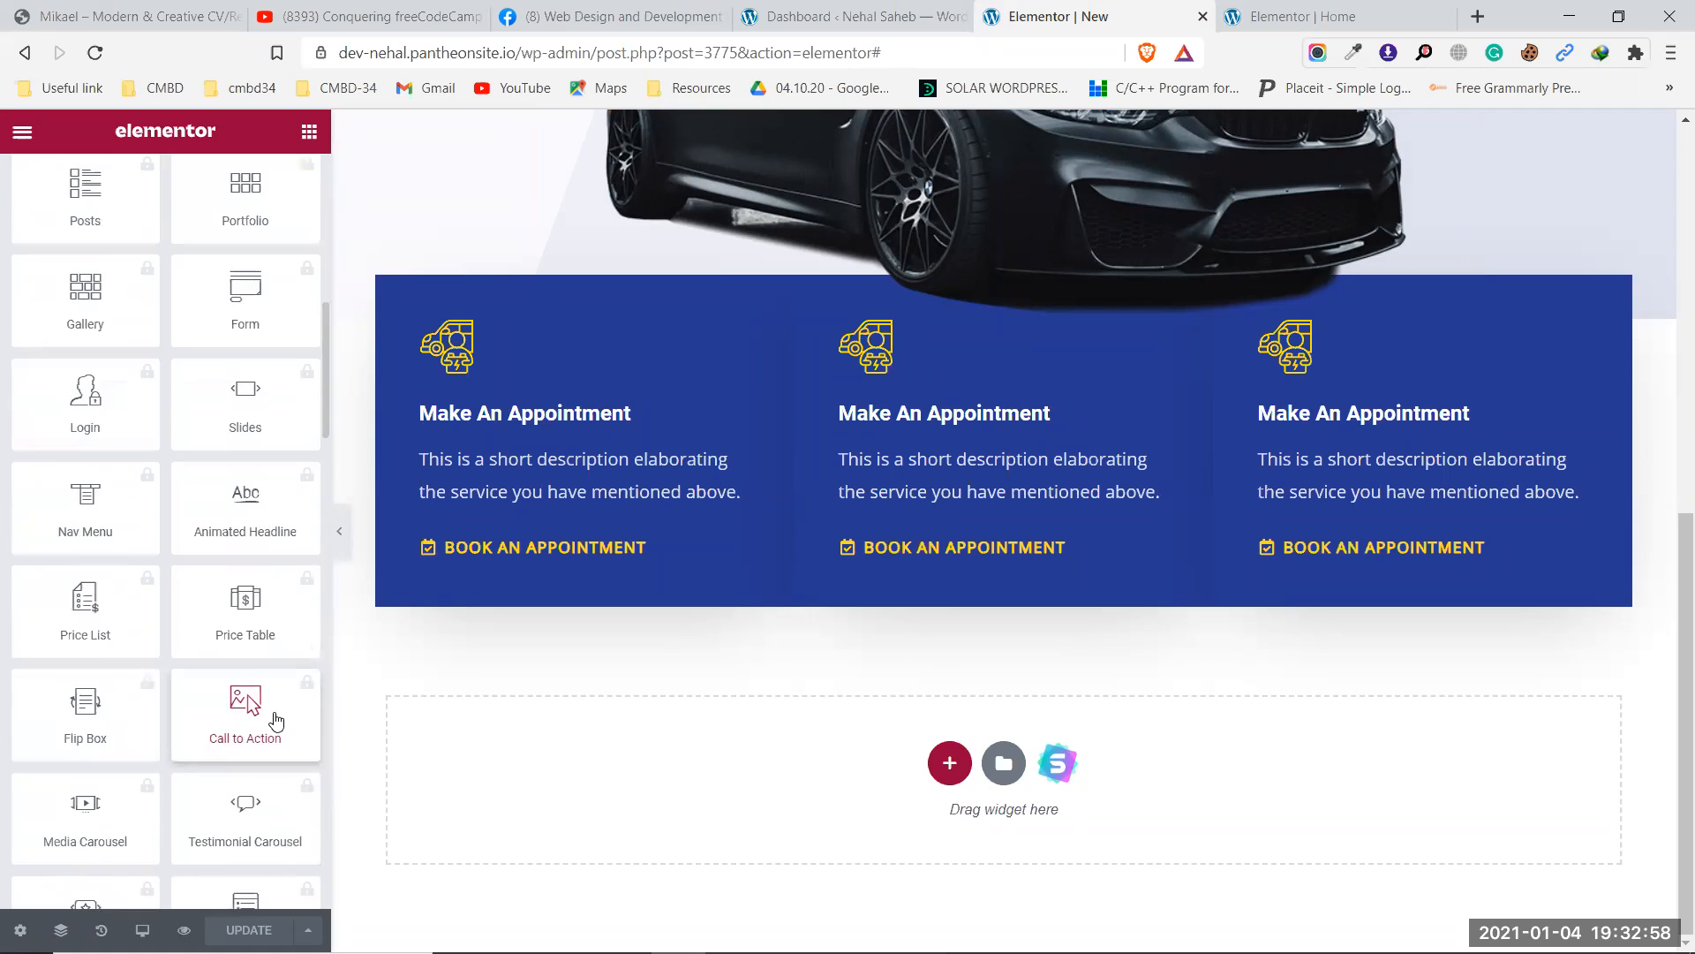
{"action": "scroll", "coordinate": [275, 717], "scroll_direction": "up", "scroll_amount": 10}
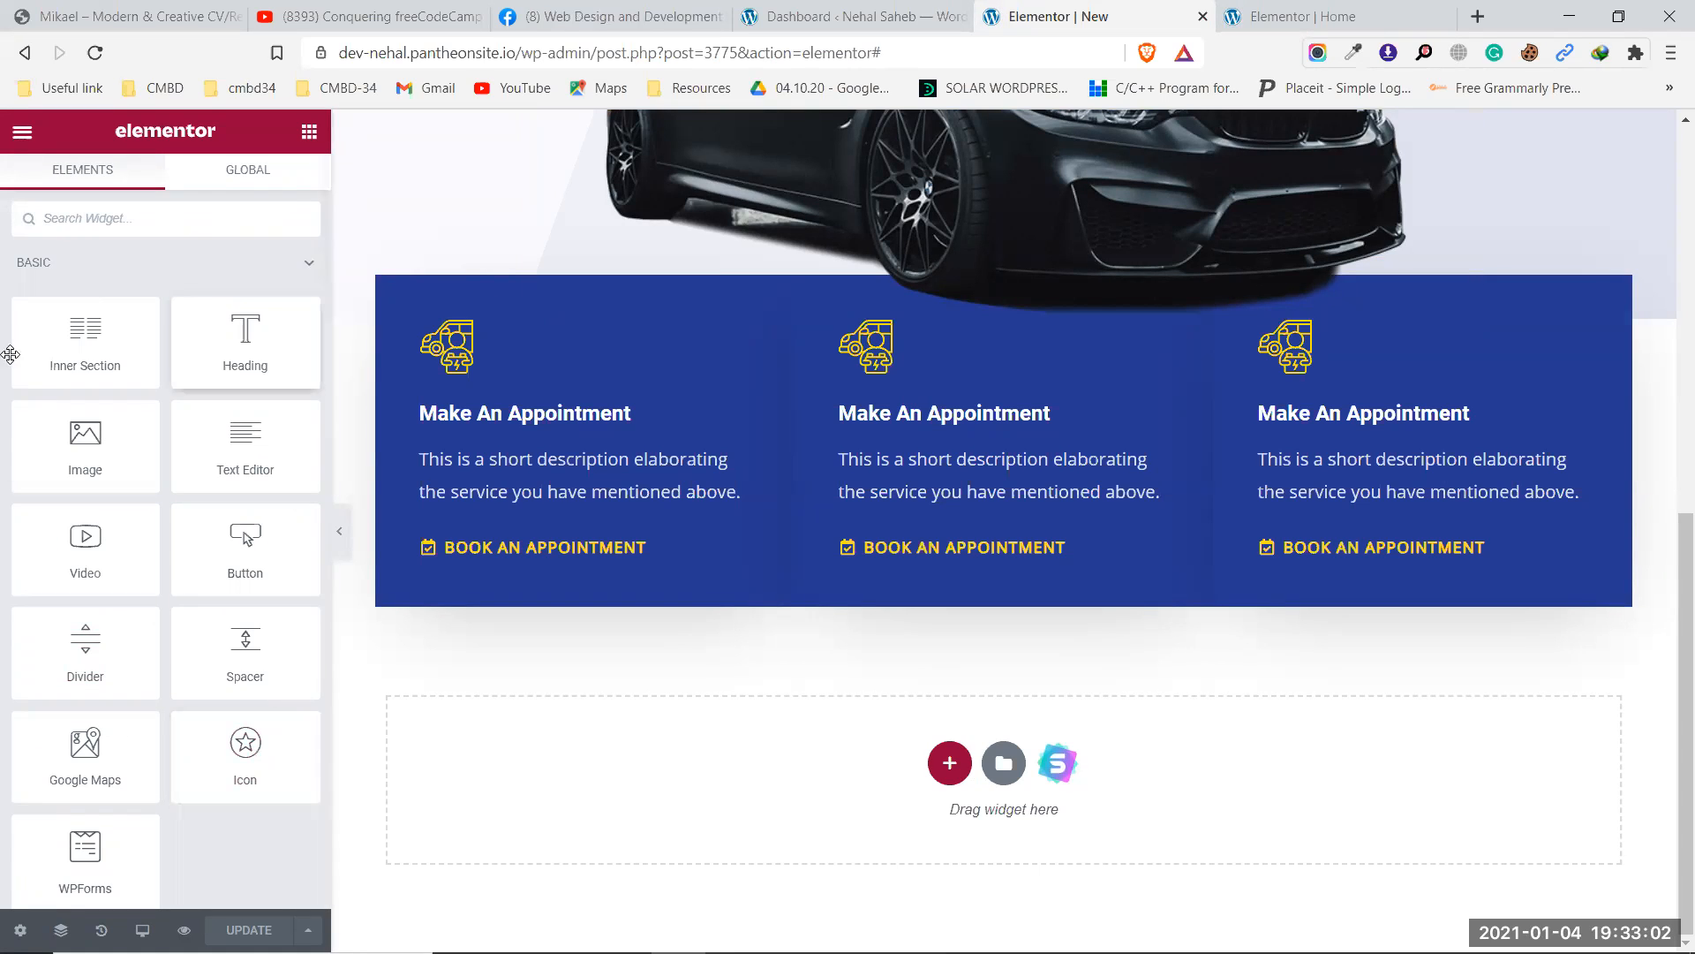
{"action": "scroll", "coordinate": [114, 498], "scroll_direction": "down", "scroll_amount": 8}
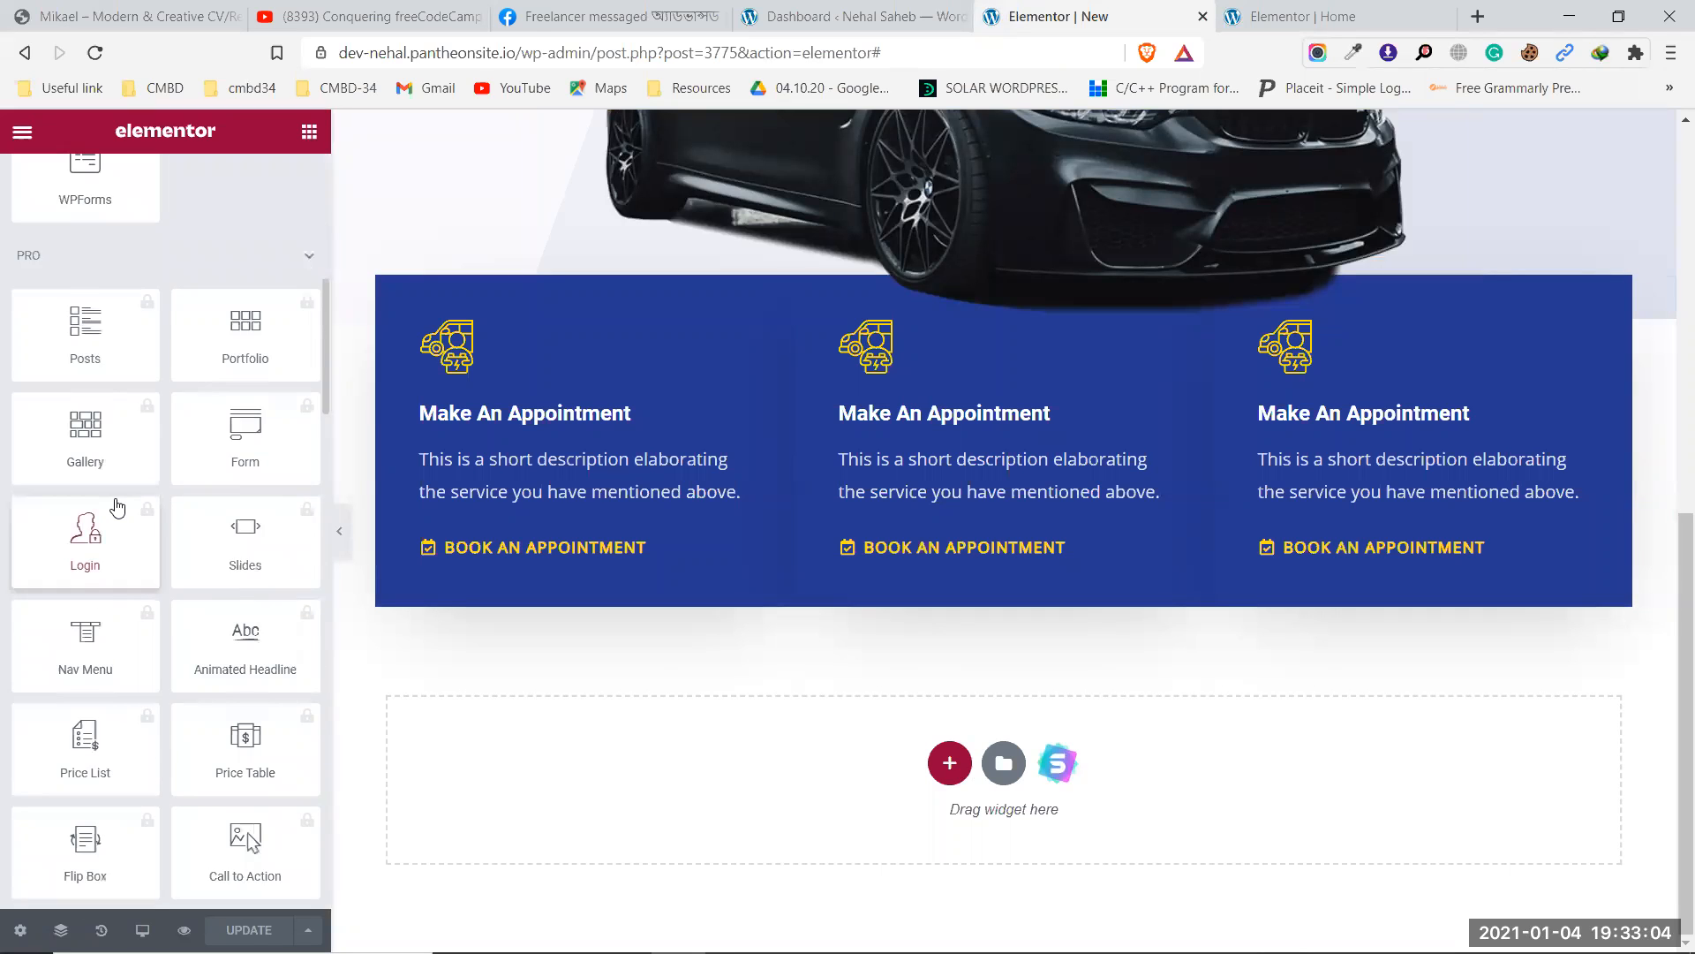
{"action": "scroll", "coordinate": [114, 498], "scroll_direction": "up", "scroll_amount": 8}
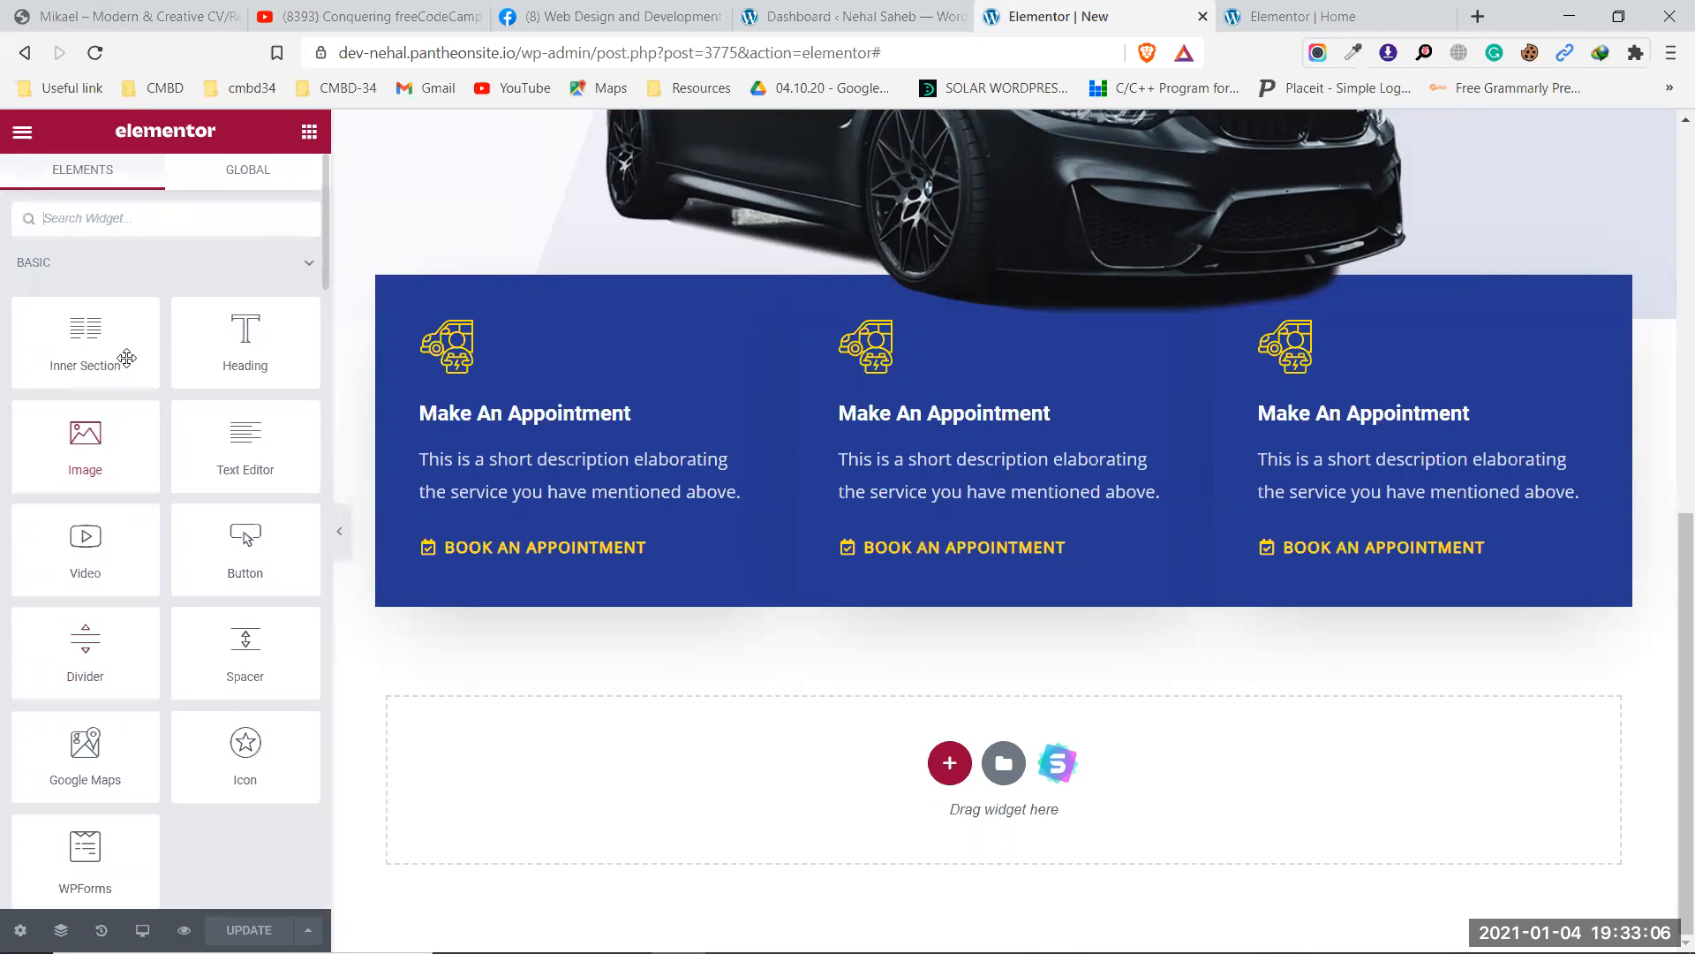
{"action": "scroll", "coordinate": [172, 557], "scroll_direction": "down", "scroll_amount": 6}
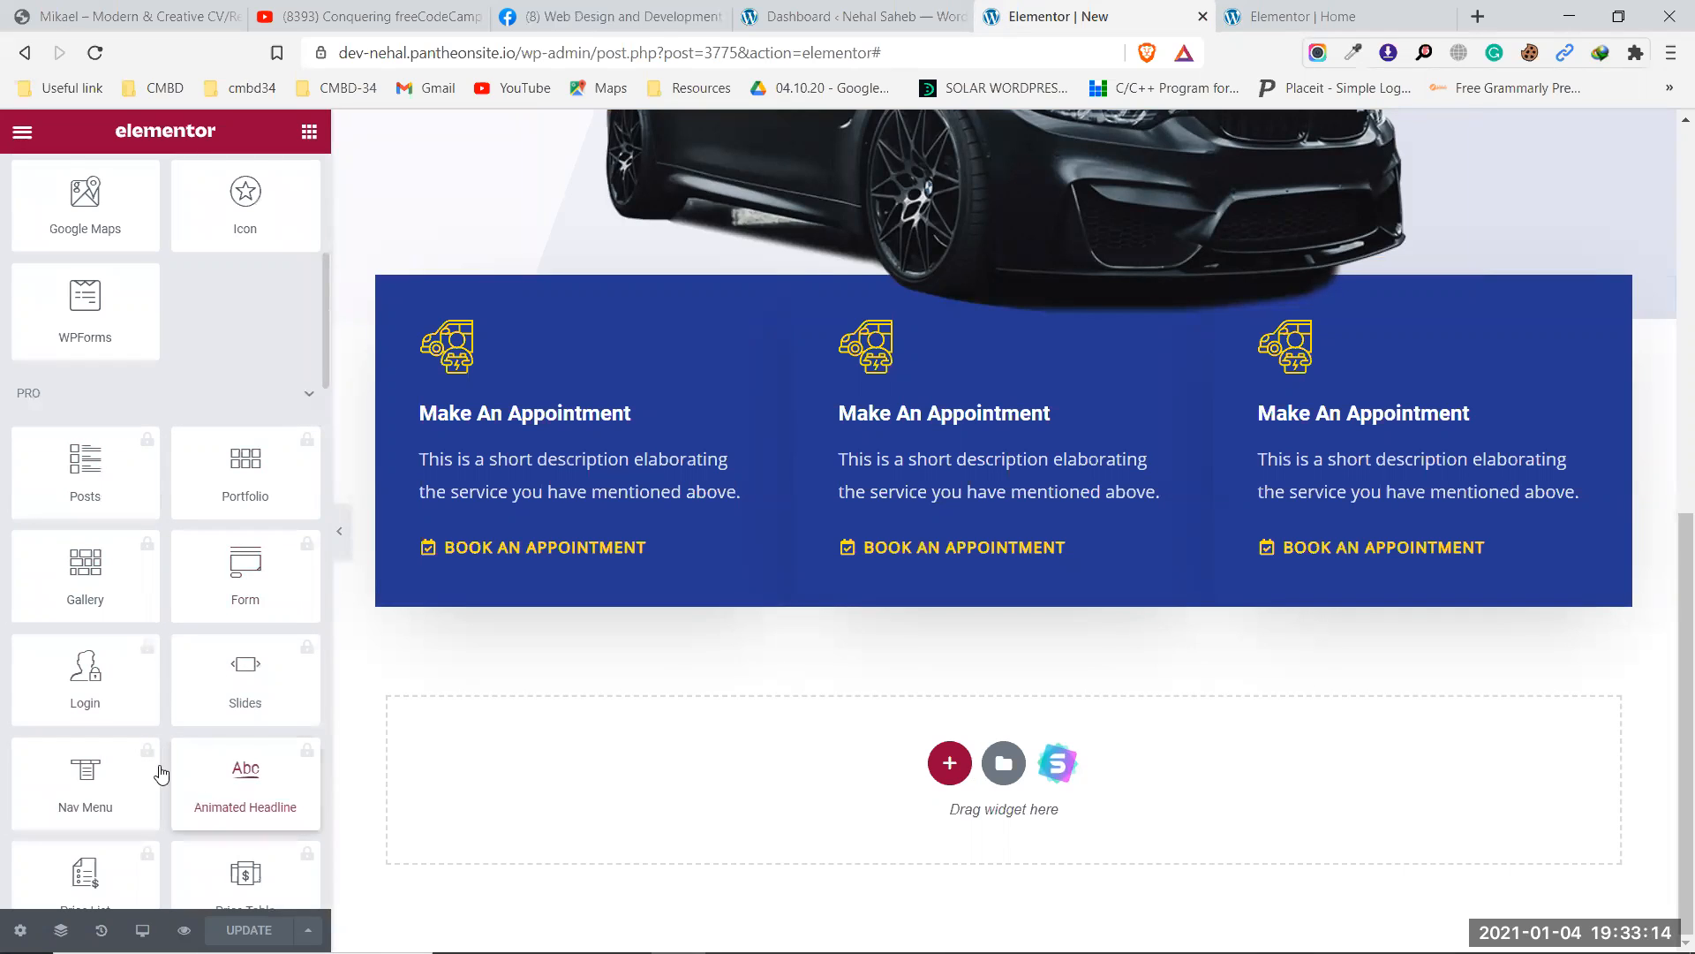
{"action": "scroll", "coordinate": [212, 768], "scroll_direction": "down", "scroll_amount": 3}
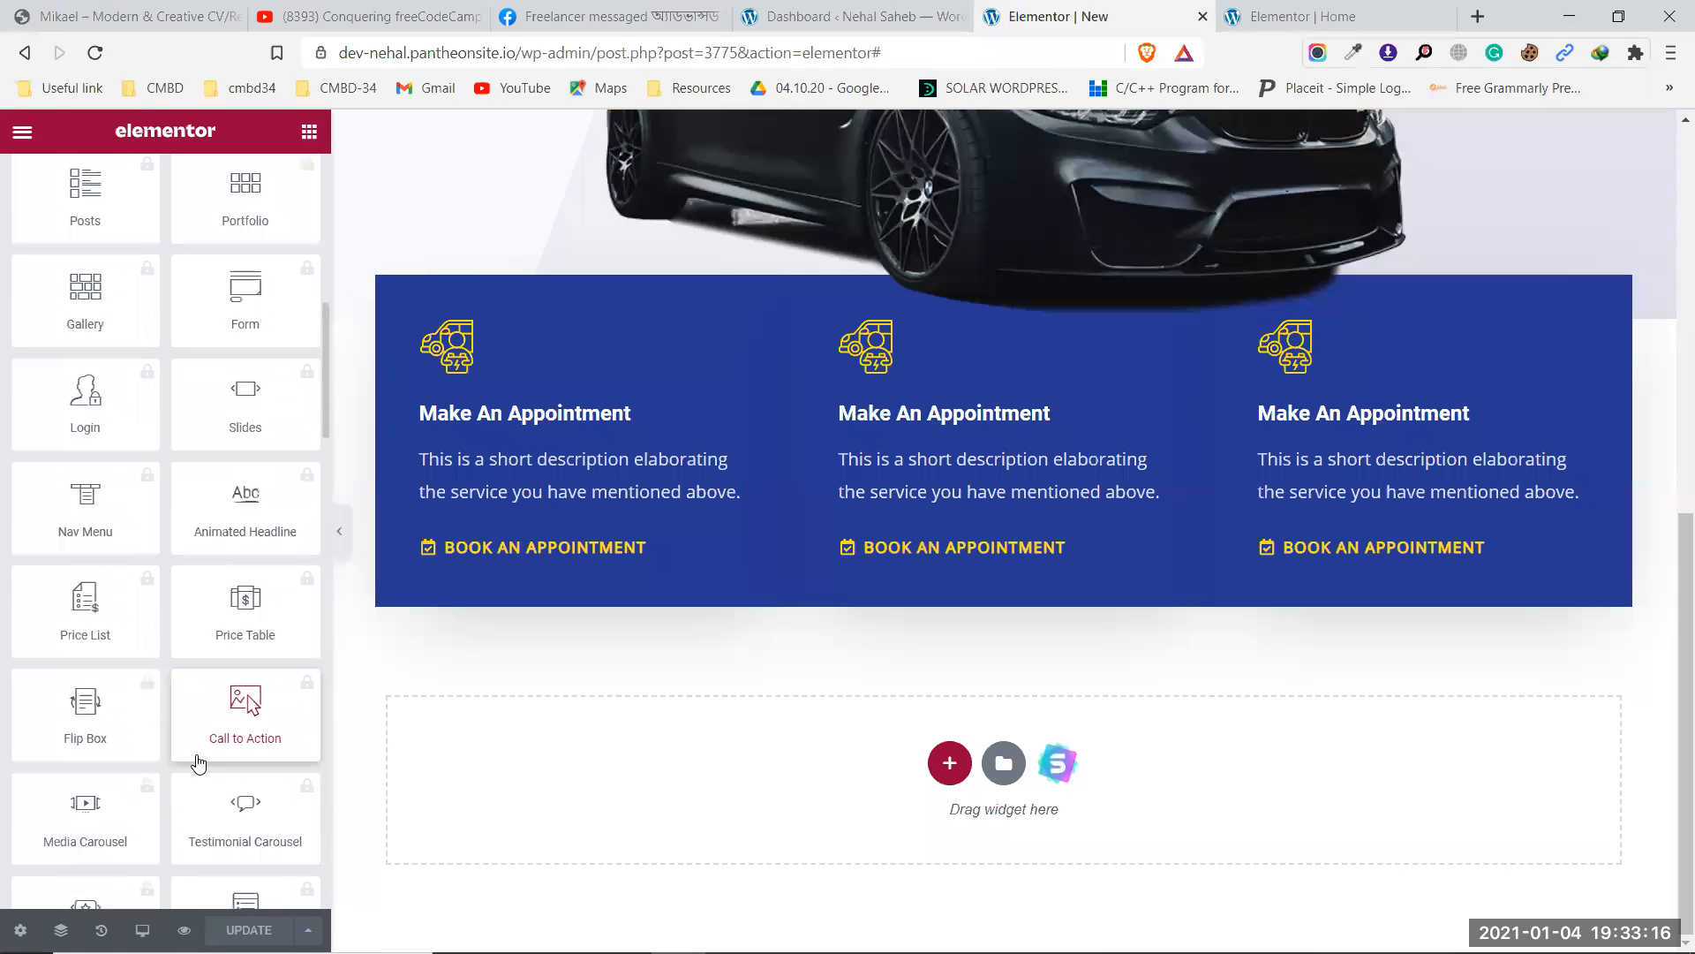
{"action": "scroll", "coordinate": [198, 765], "scroll_direction": "down", "scroll_amount": 2}
{"action": "scroll", "coordinate": [199, 764], "scroll_direction": "up", "scroll_amount": 10}
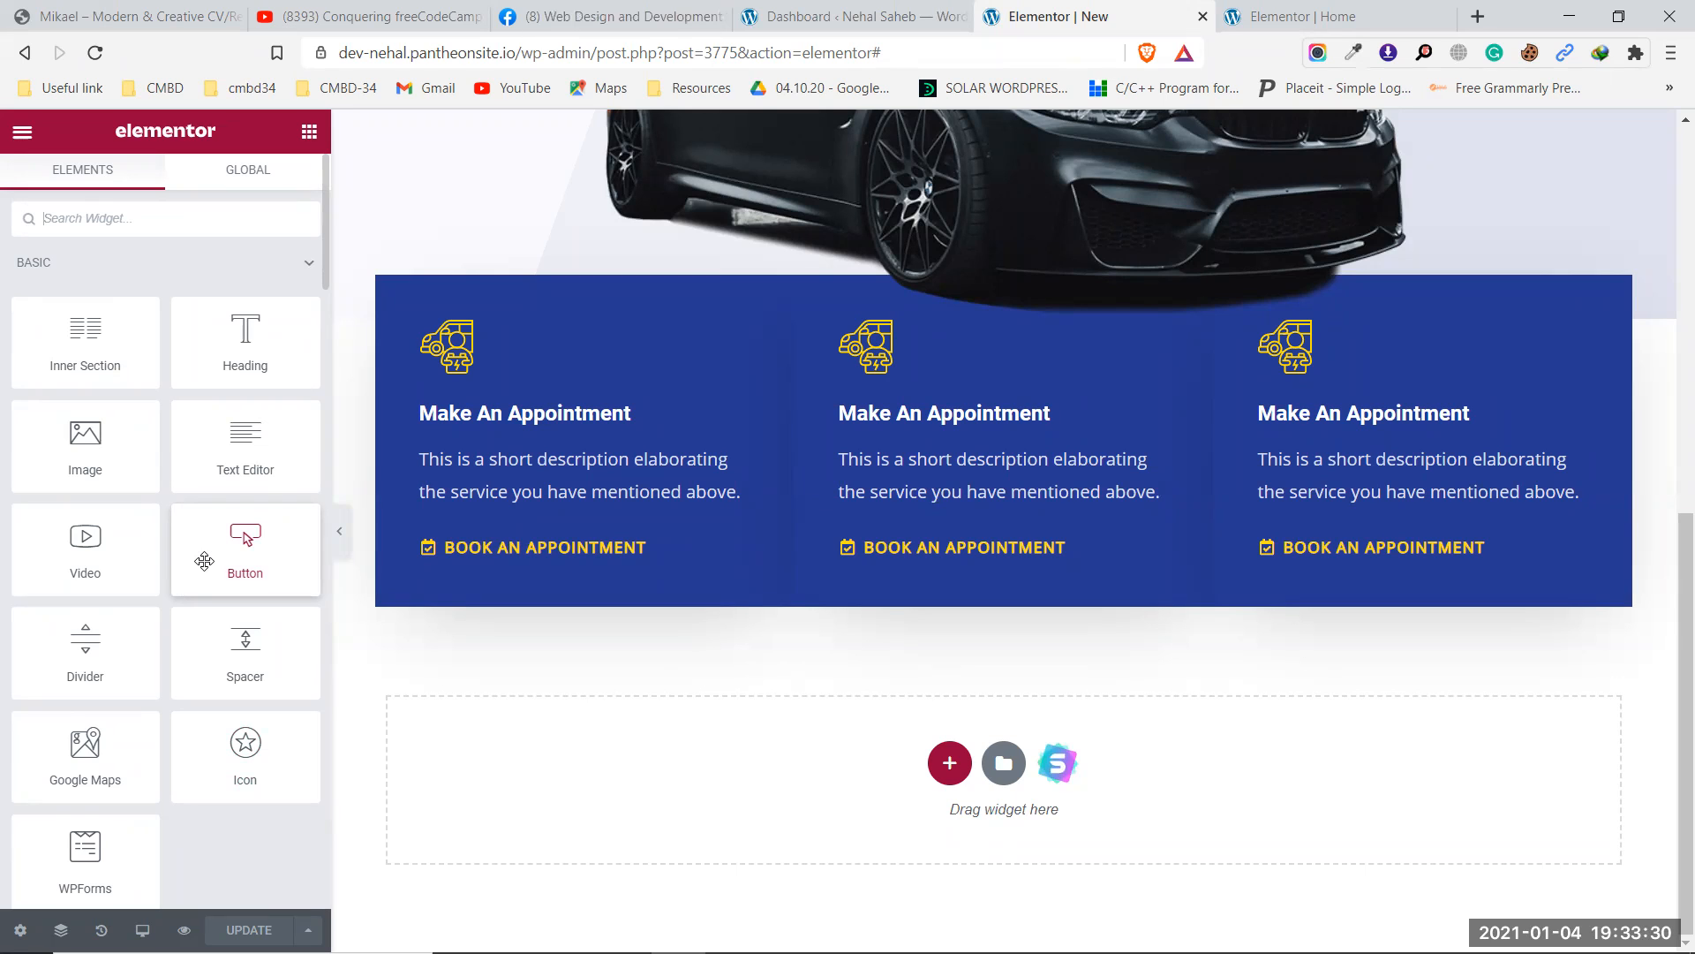
{"action": "scroll", "coordinate": [162, 564], "scroll_direction": "down", "scroll_amount": 3}
{"action": "scroll", "coordinate": [162, 560], "scroll_direction": "down", "scroll_amount": 3}
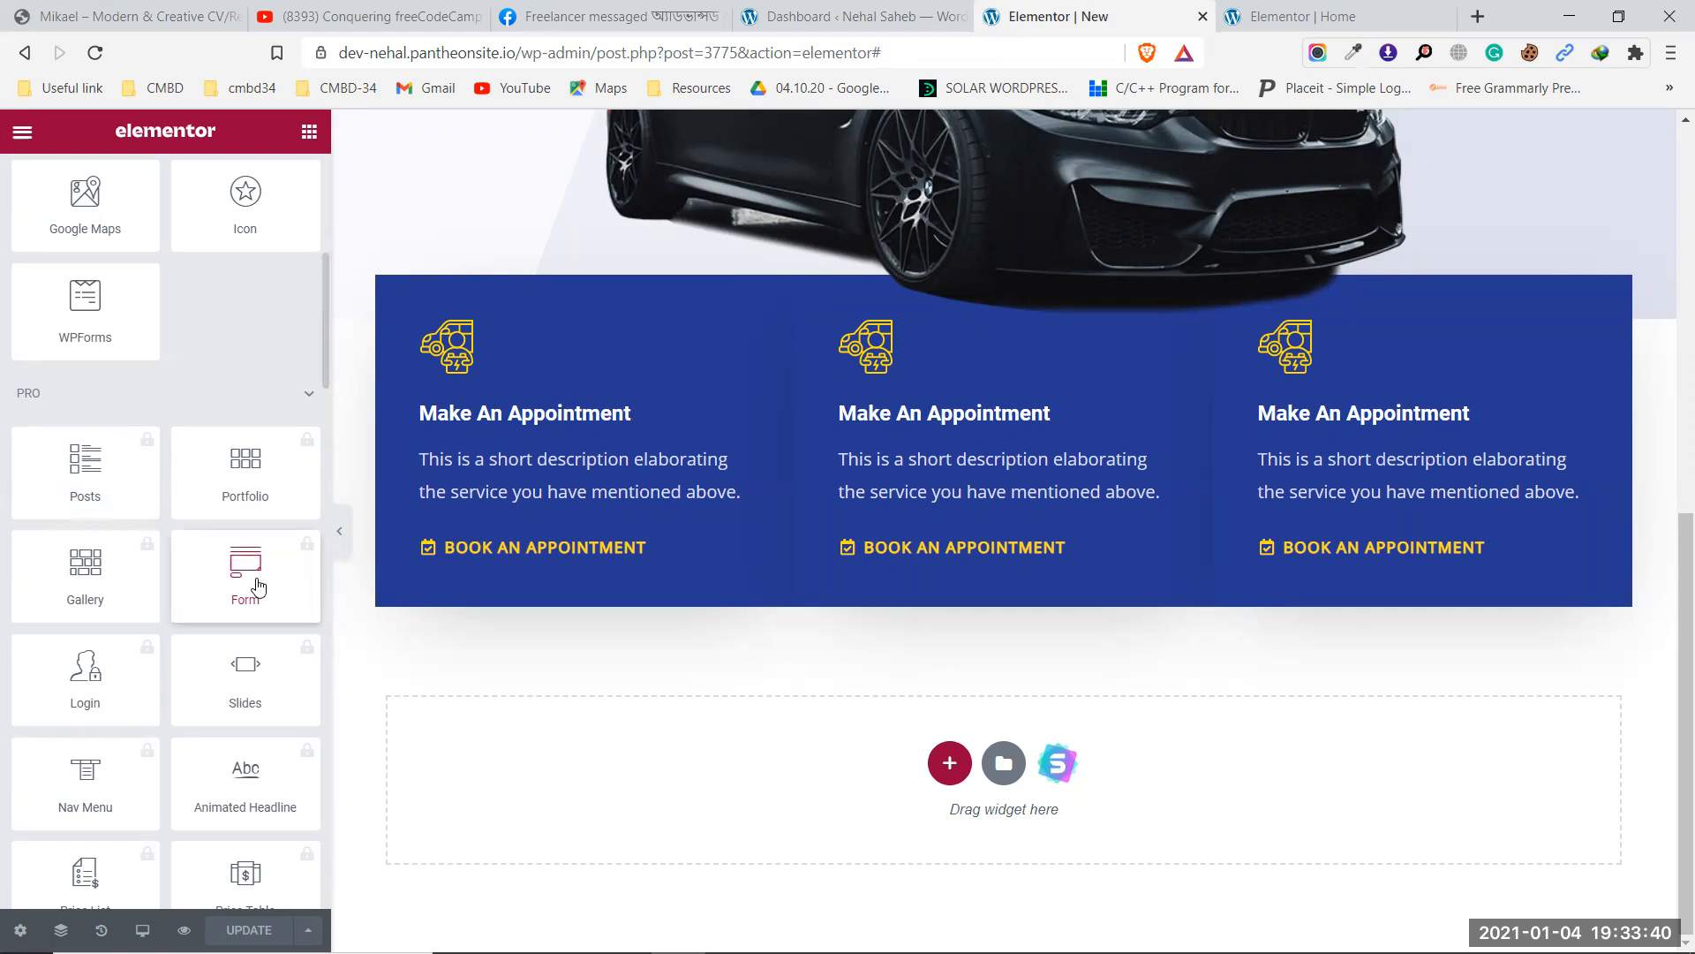
Switch to the WordPress dashboard and deactivate the Elementor plugin in the installed plugins, skipping the feedback survey.
{"action": "left_click", "coordinate": [841, 7]}
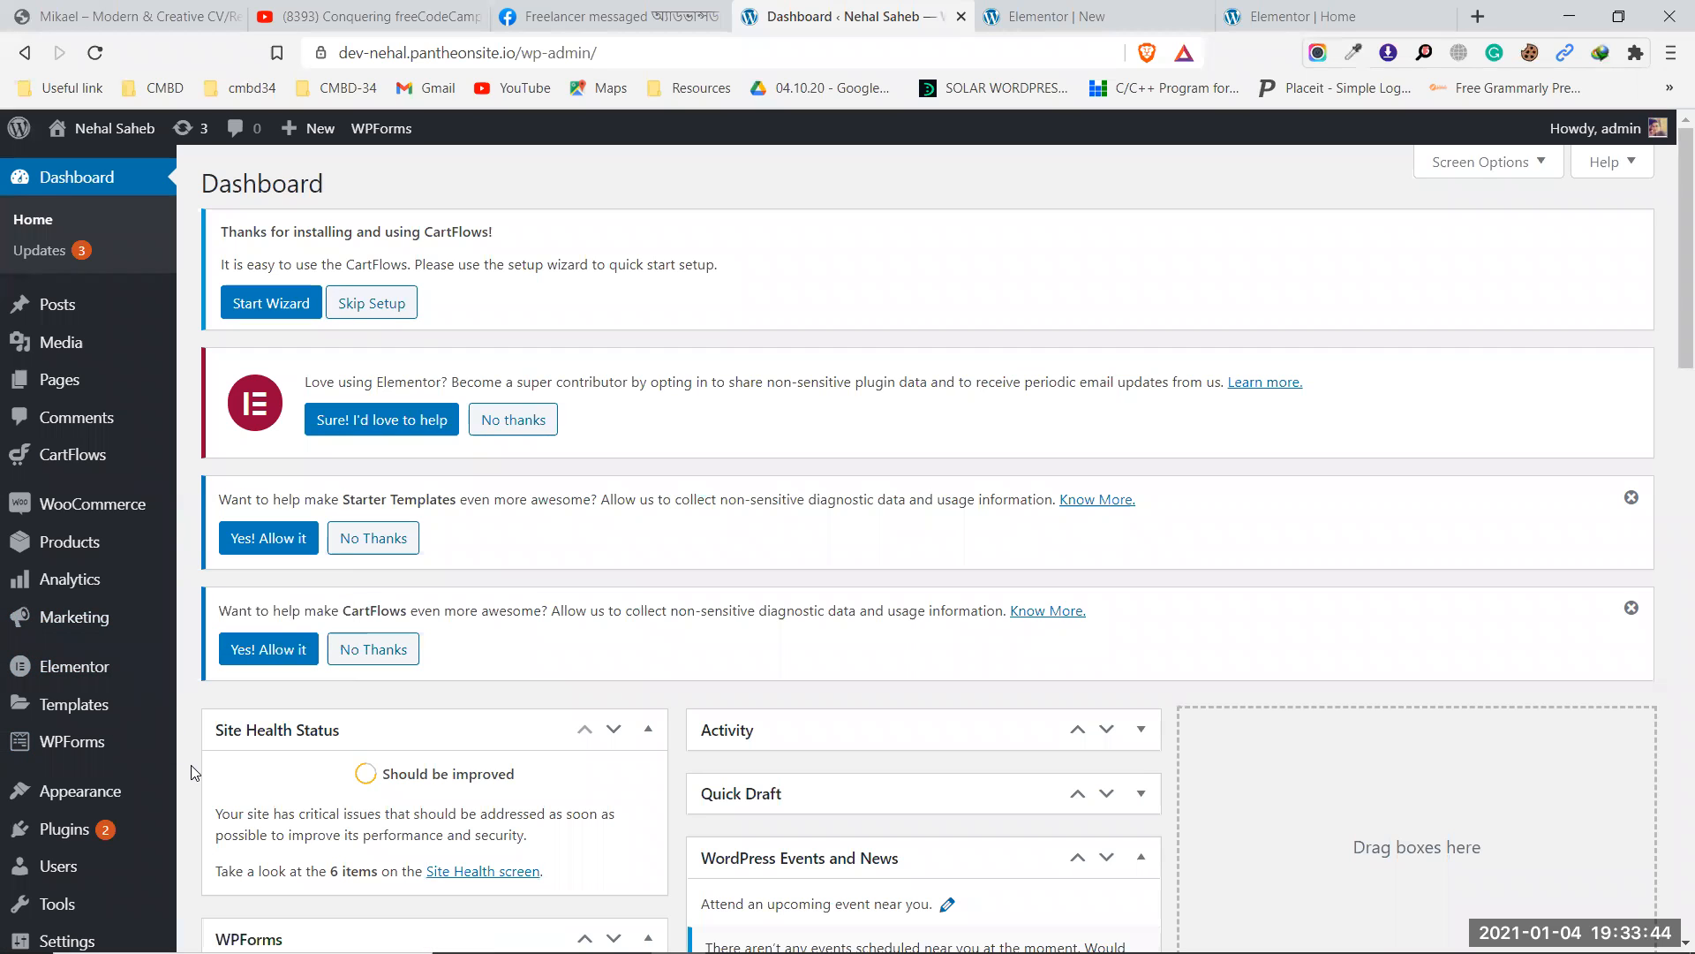
{"action": "mouse_move", "coordinate": [72, 797]}
{"action": "scroll", "coordinate": [73, 800], "scroll_direction": "down", "scroll_amount": 1}
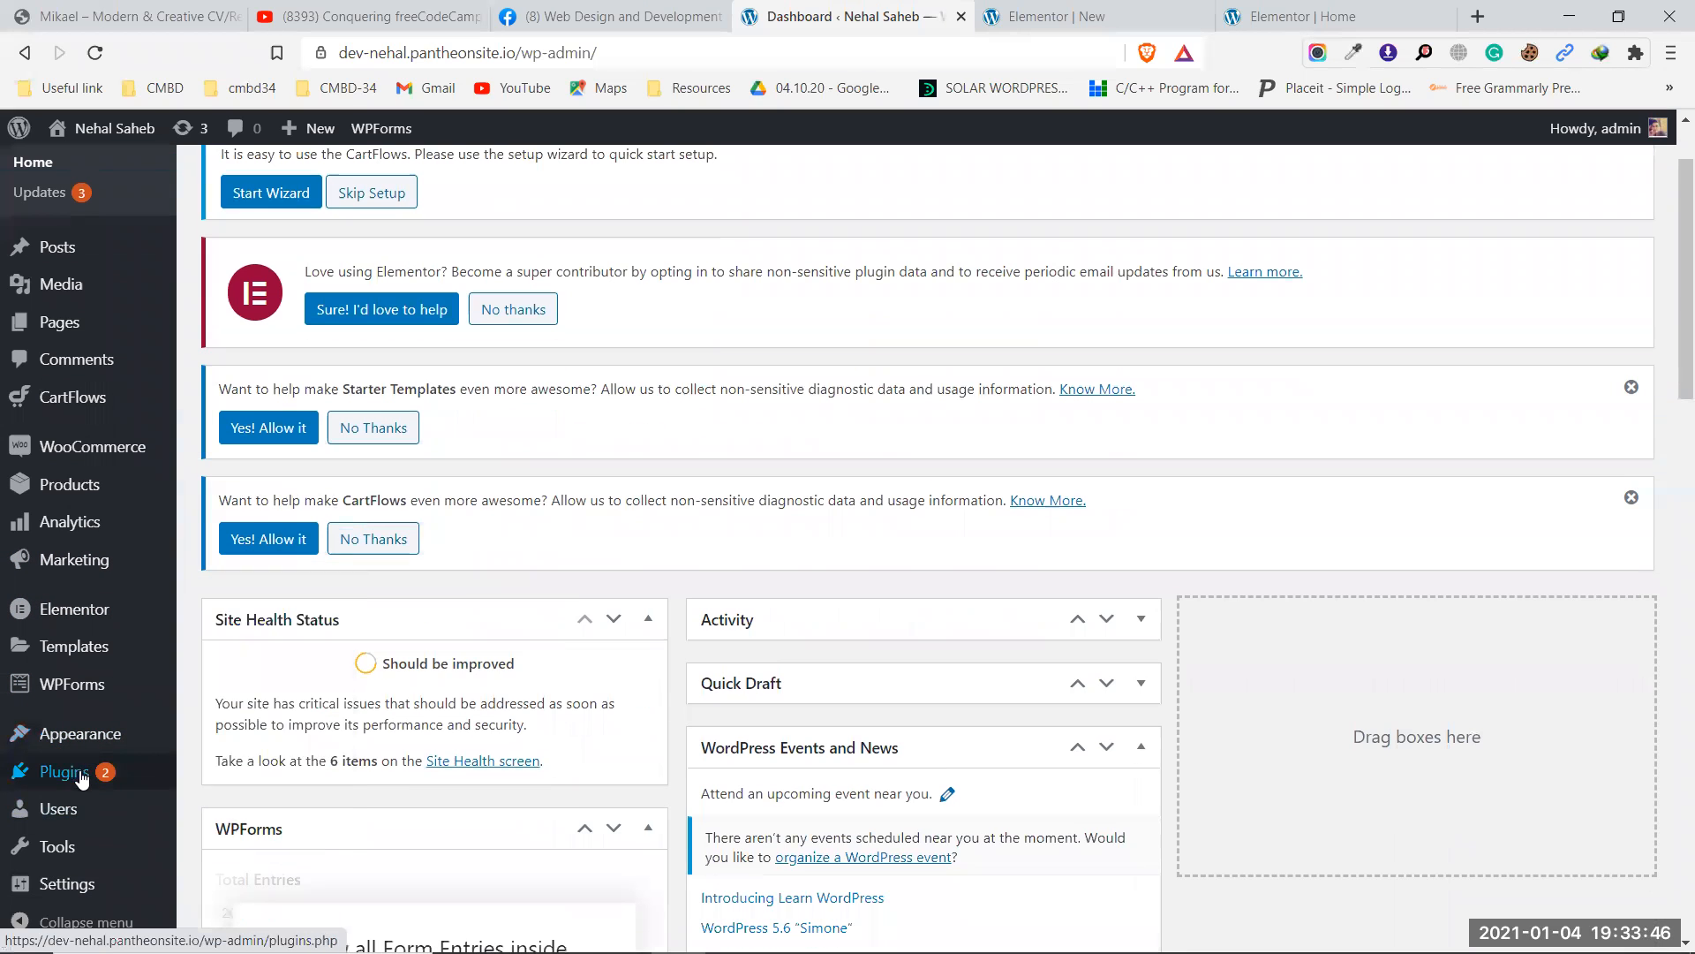
{"action": "left_click", "coordinate": [81, 777]}
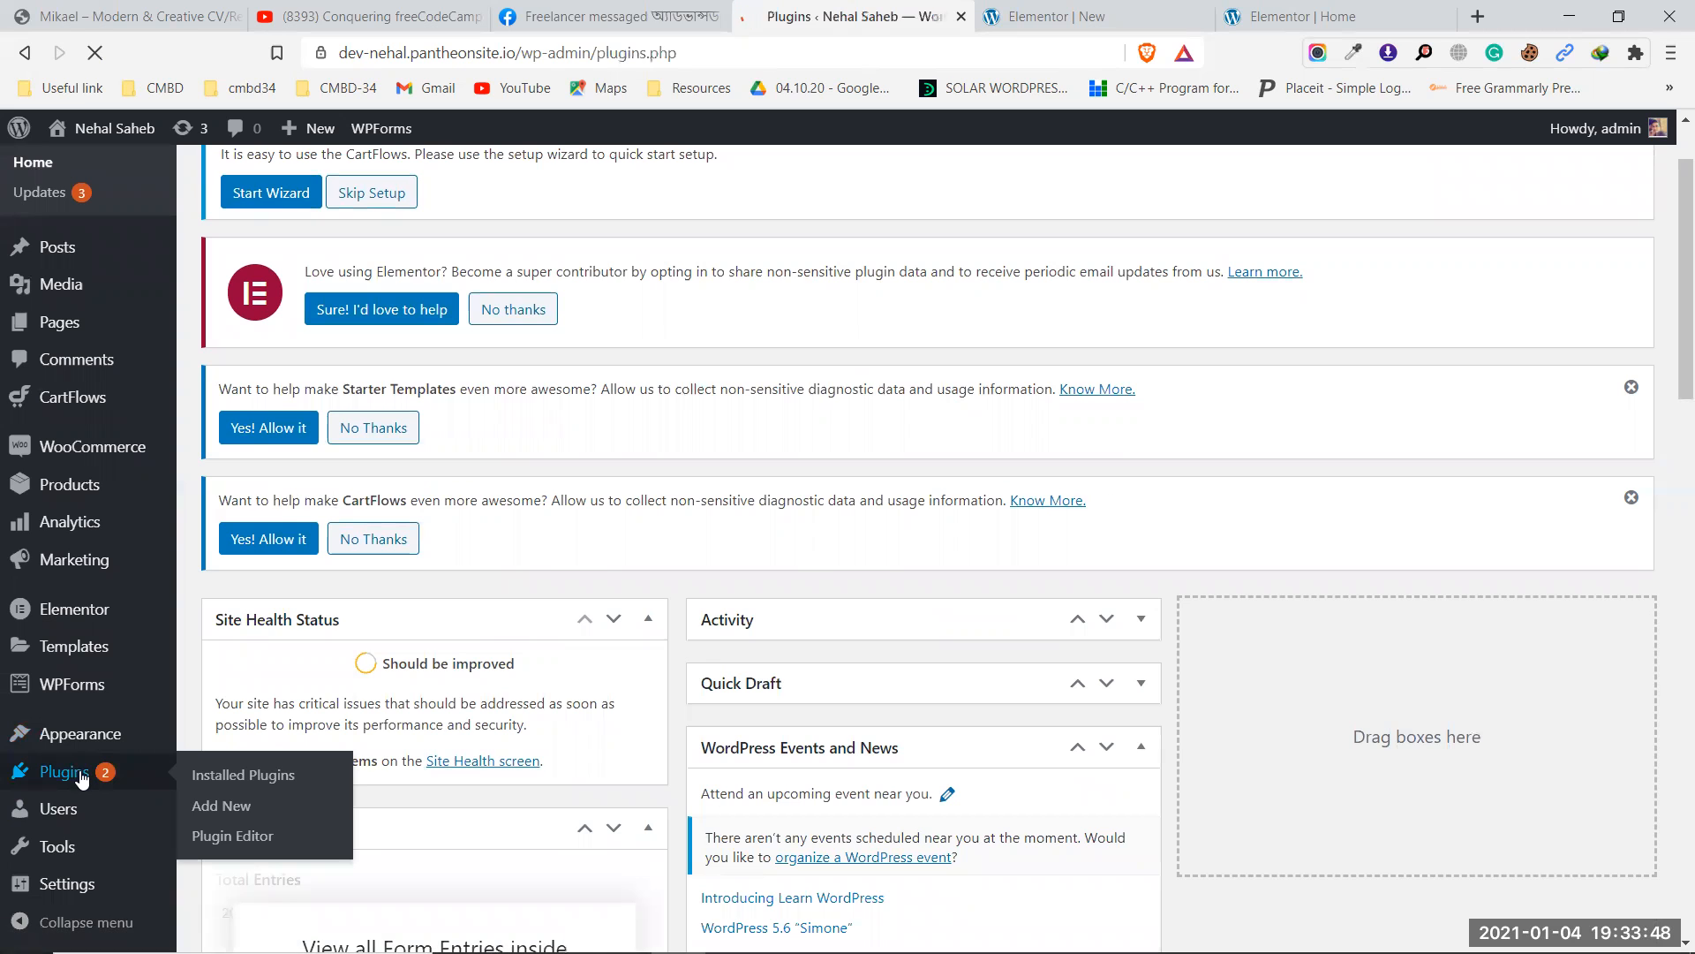
{"action": "scroll", "coordinate": [533, 672], "scroll_direction": "down", "scroll_amount": 6}
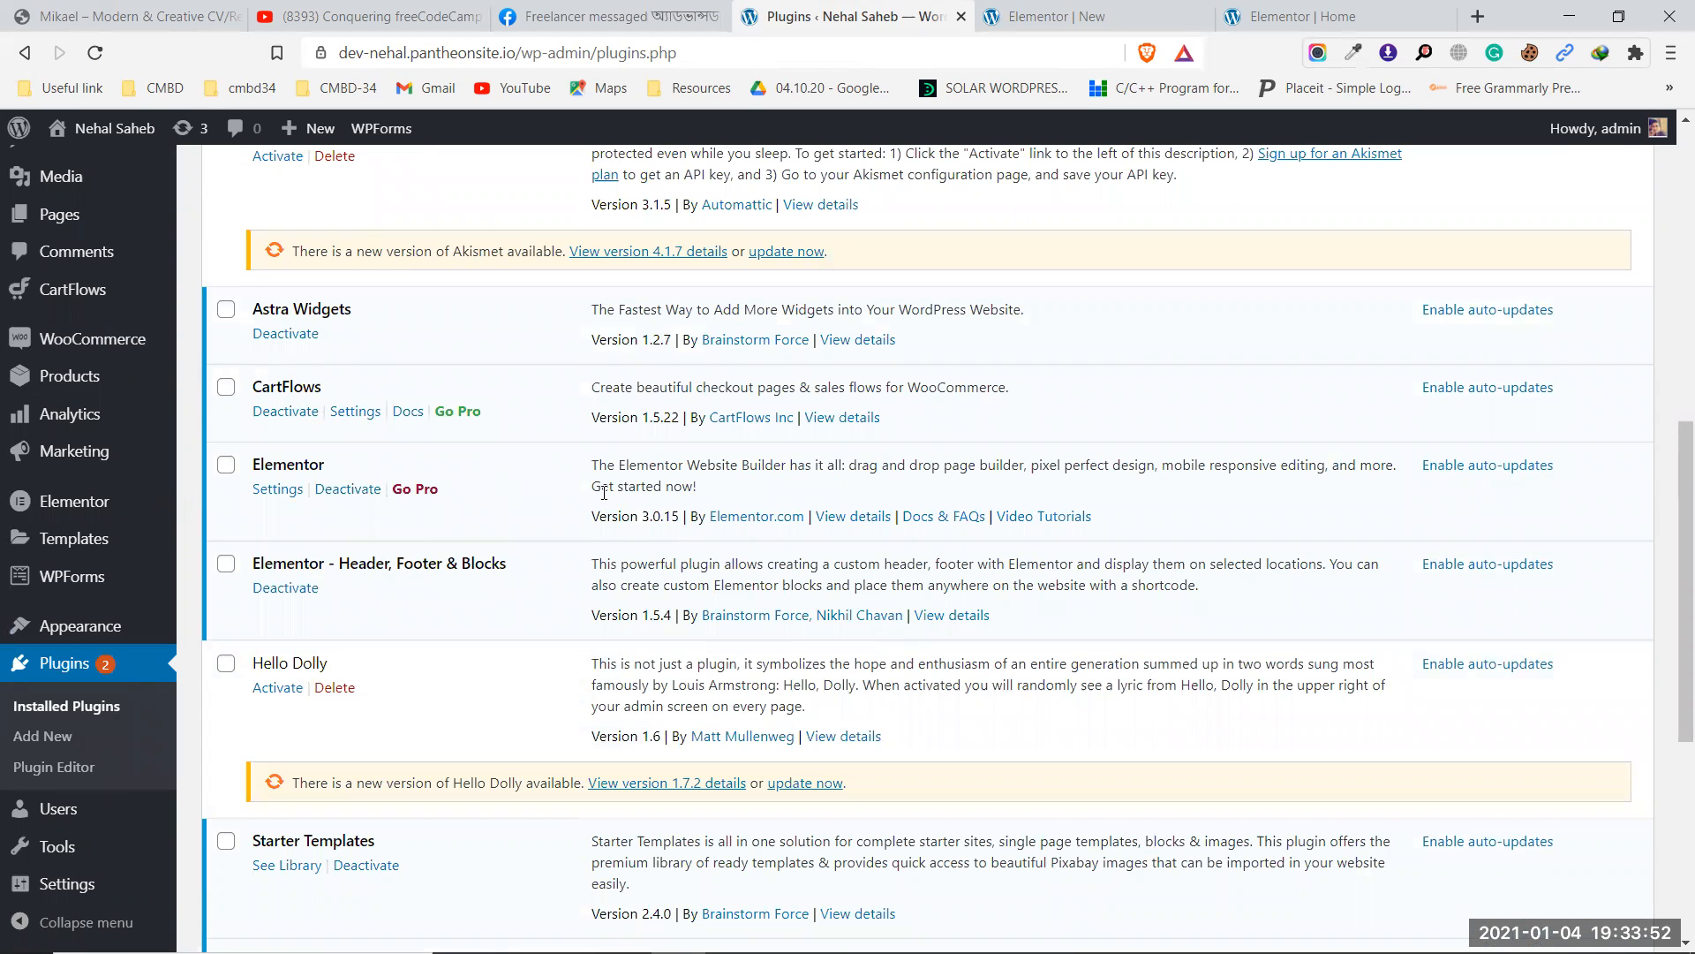
{"action": "left_click", "coordinate": [350, 488]}
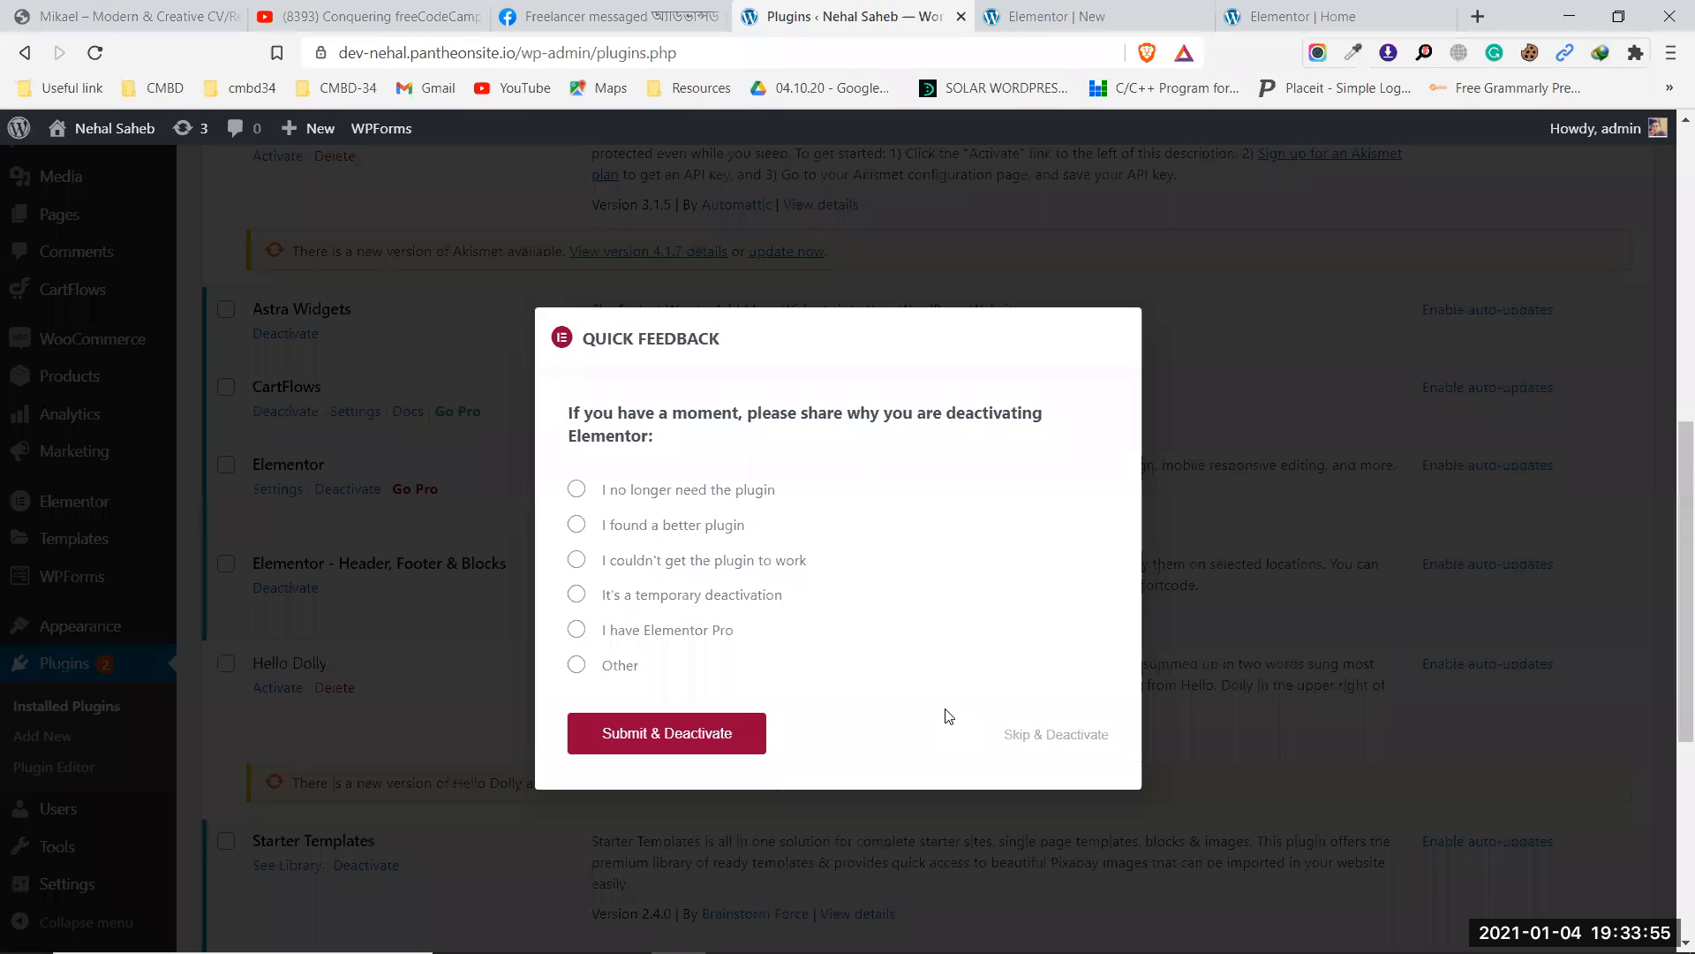
{"action": "left_click", "coordinate": [1029, 734]}
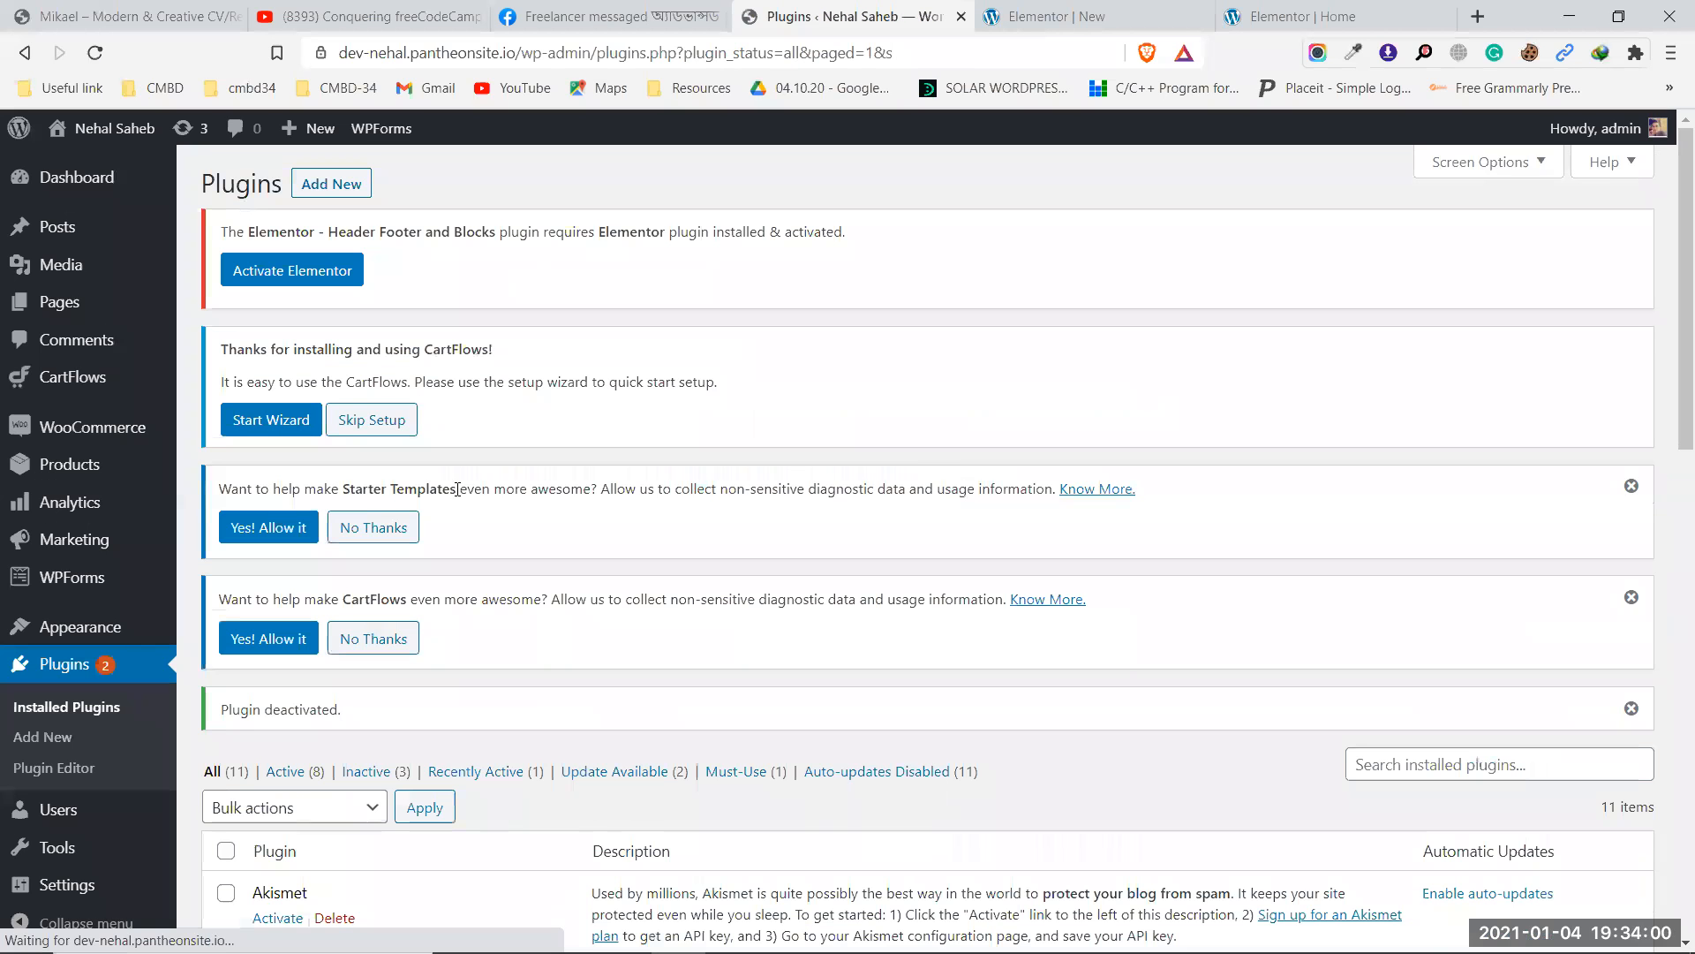
Delete the deactivated Elementor plugin and its data, then return to the beginning of the plugins page.
{"action": "scroll", "coordinate": [458, 496], "scroll_direction": "down", "scroll_amount": 3}
{"action": "scroll", "coordinate": [458, 496], "scroll_direction": "down", "scroll_amount": 9}
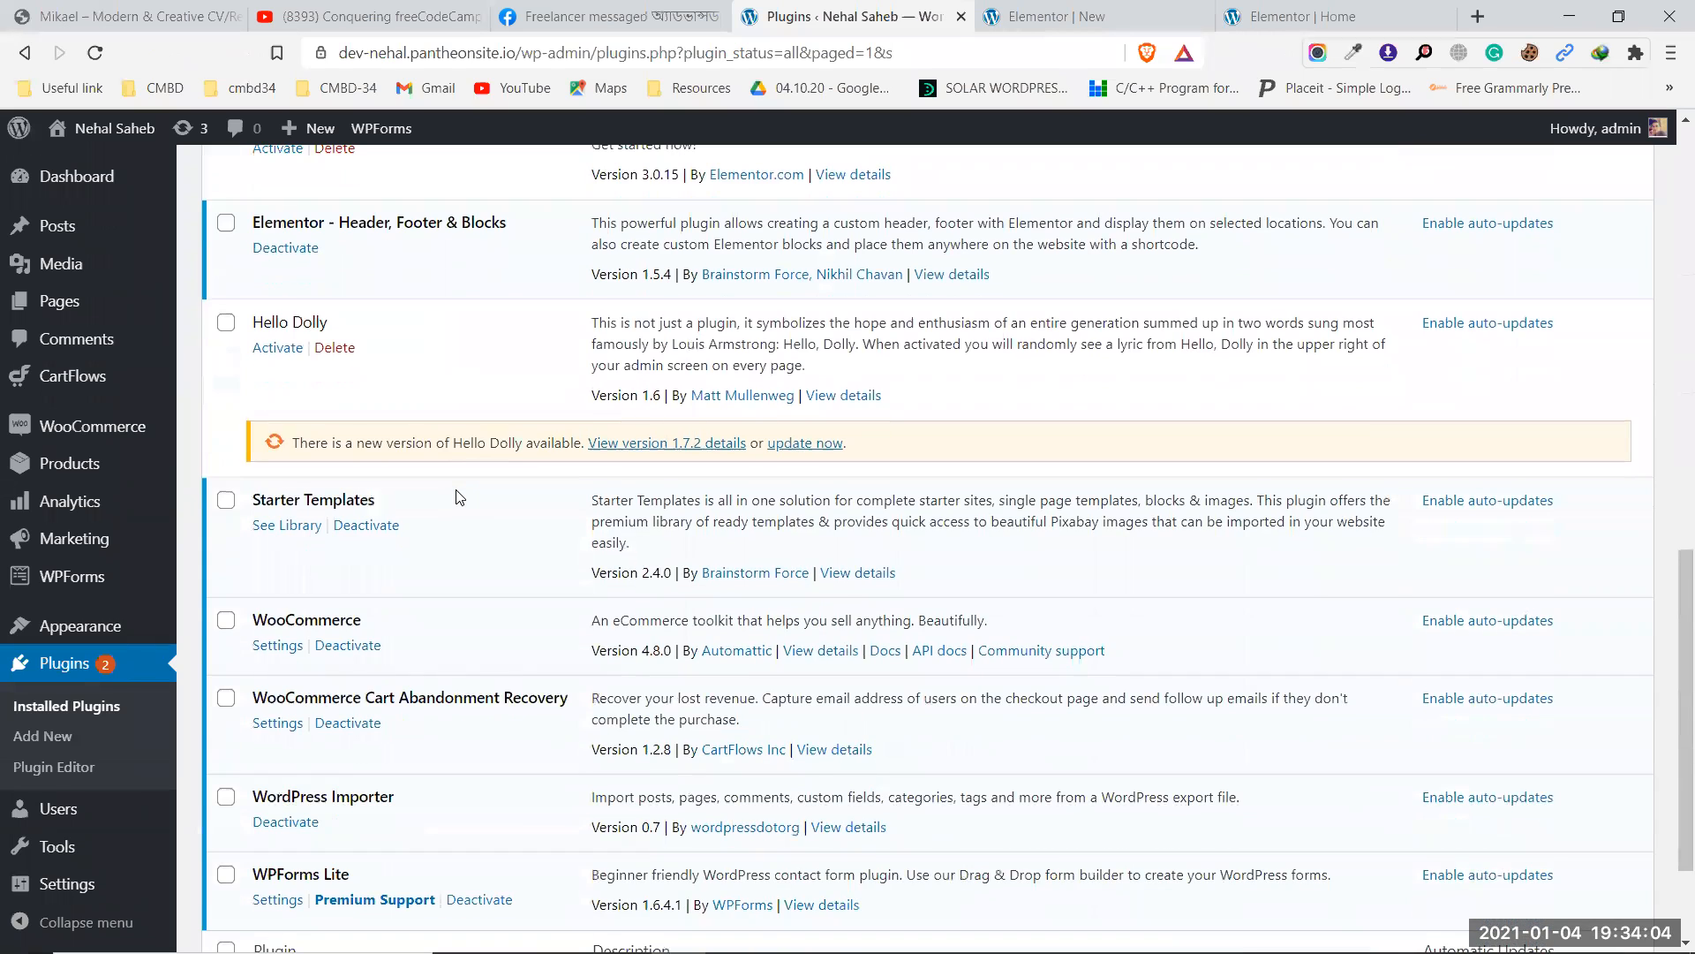
{"action": "scroll", "coordinate": [458, 496], "scroll_direction": "down", "scroll_amount": 2}
{"action": "scroll", "coordinate": [454, 496], "scroll_direction": "up", "scroll_amount": 7}
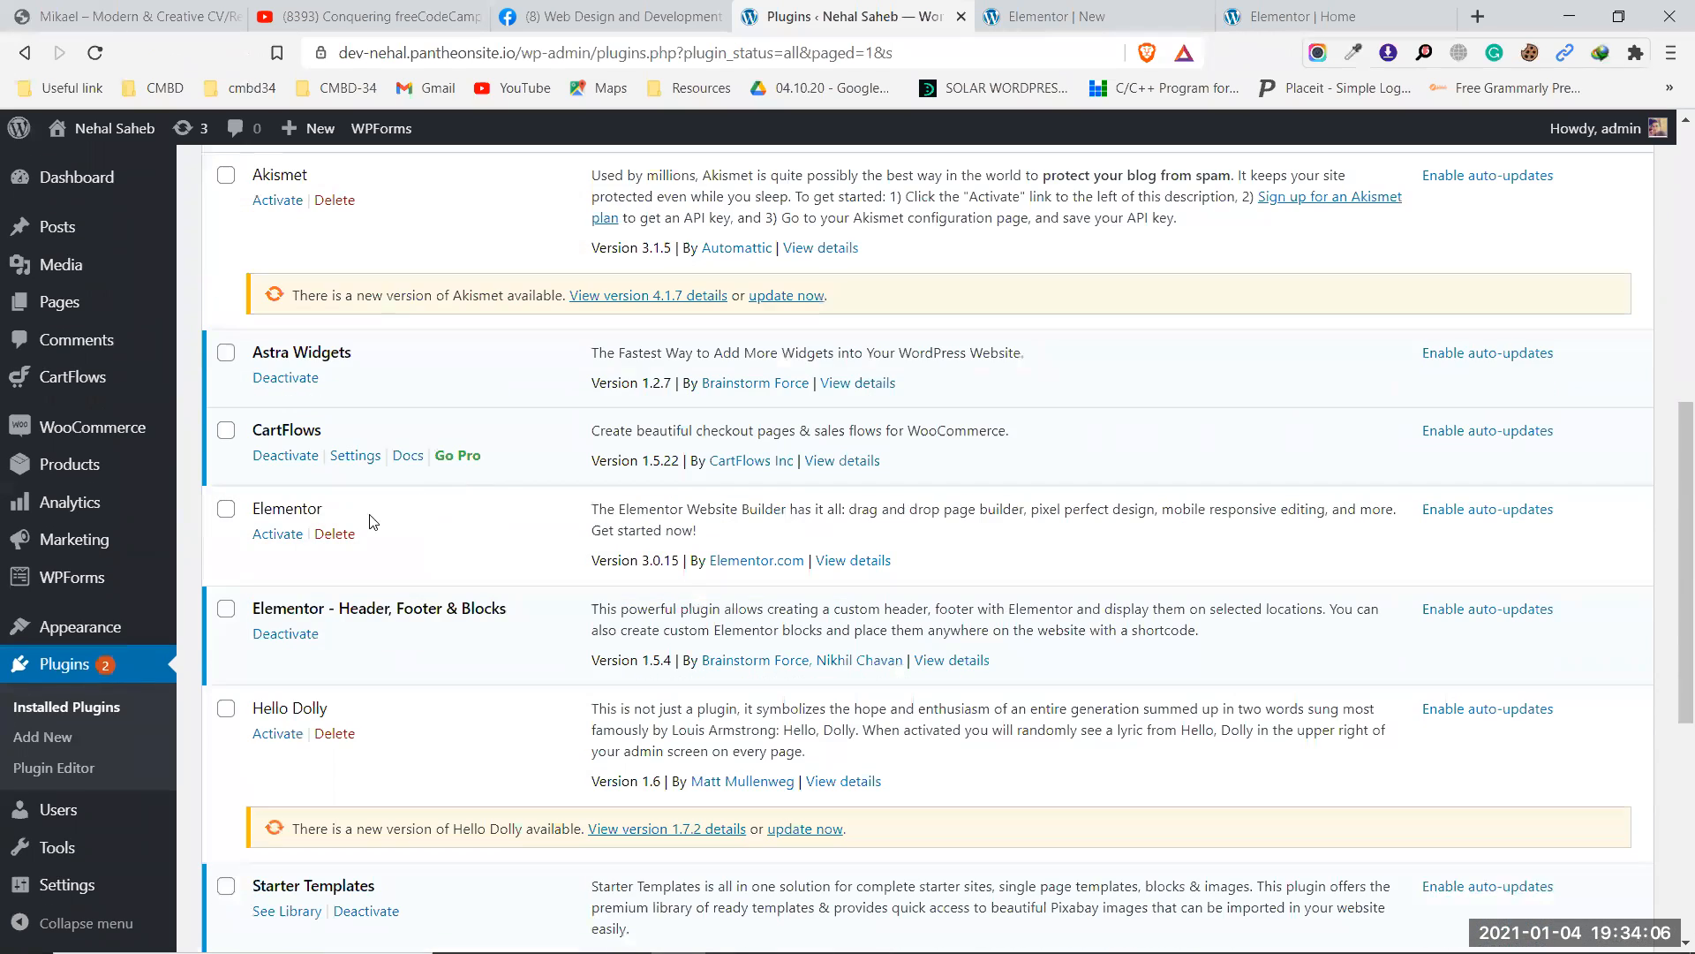
{"action": "left_click", "coordinate": [346, 533]}
{"action": "left_click", "coordinate": [962, 165]}
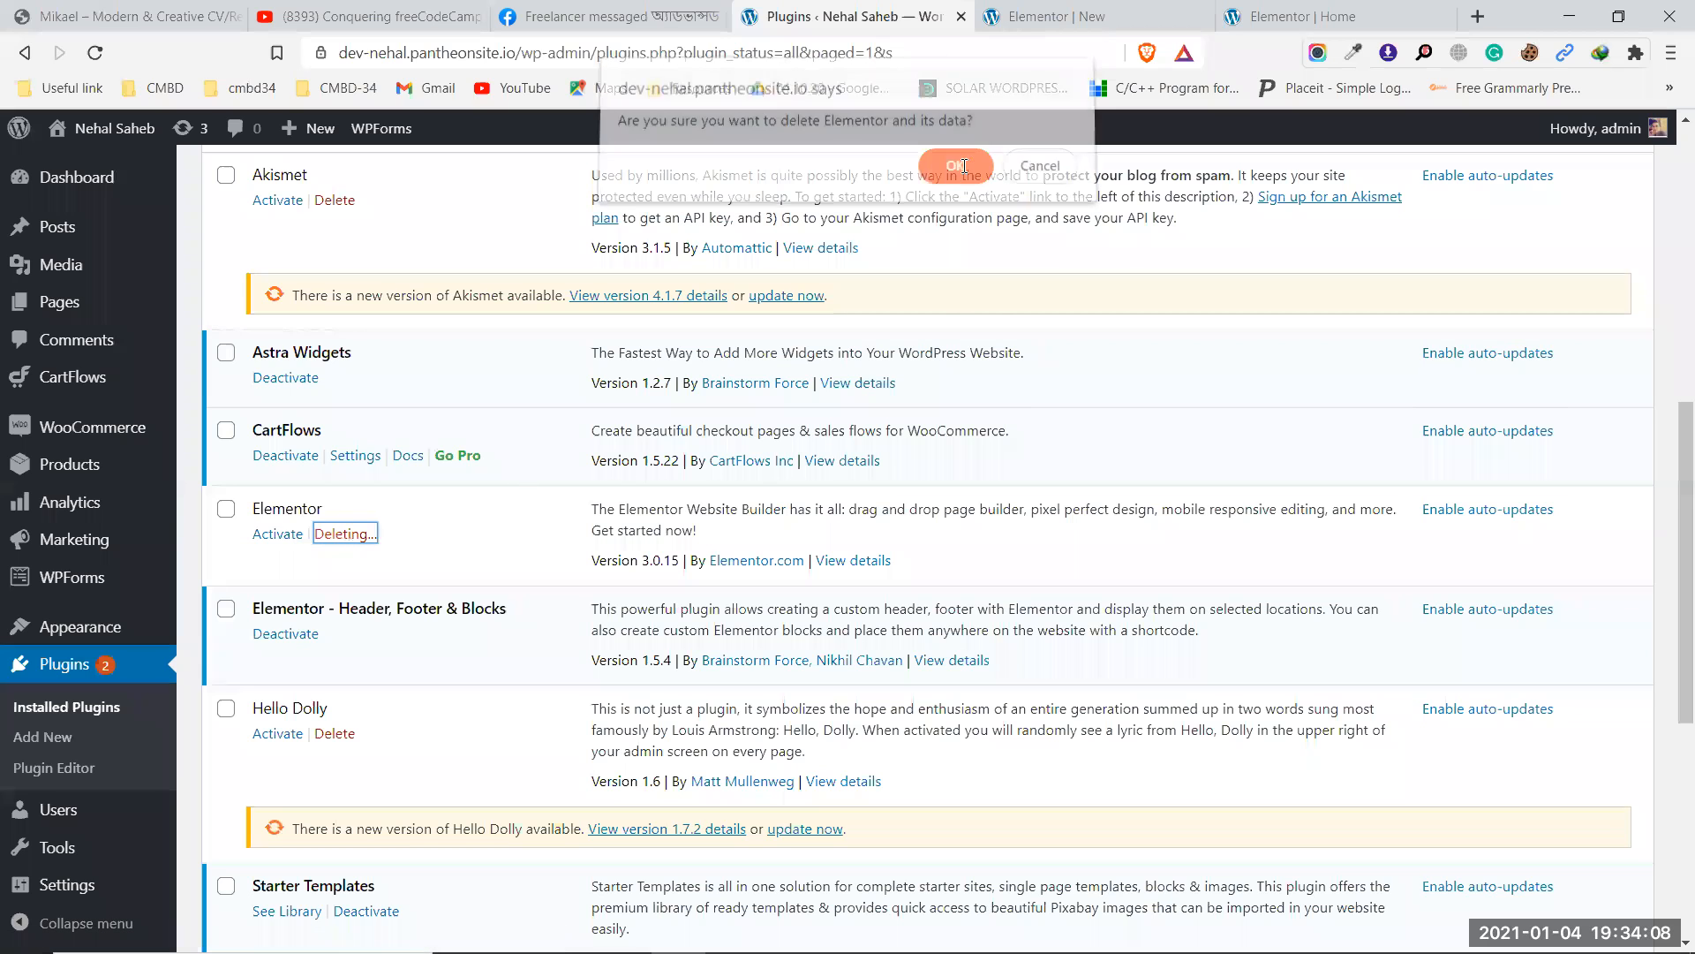
{"action": "scroll", "coordinate": [501, 395], "scroll_direction": "up", "scroll_amount": 2}
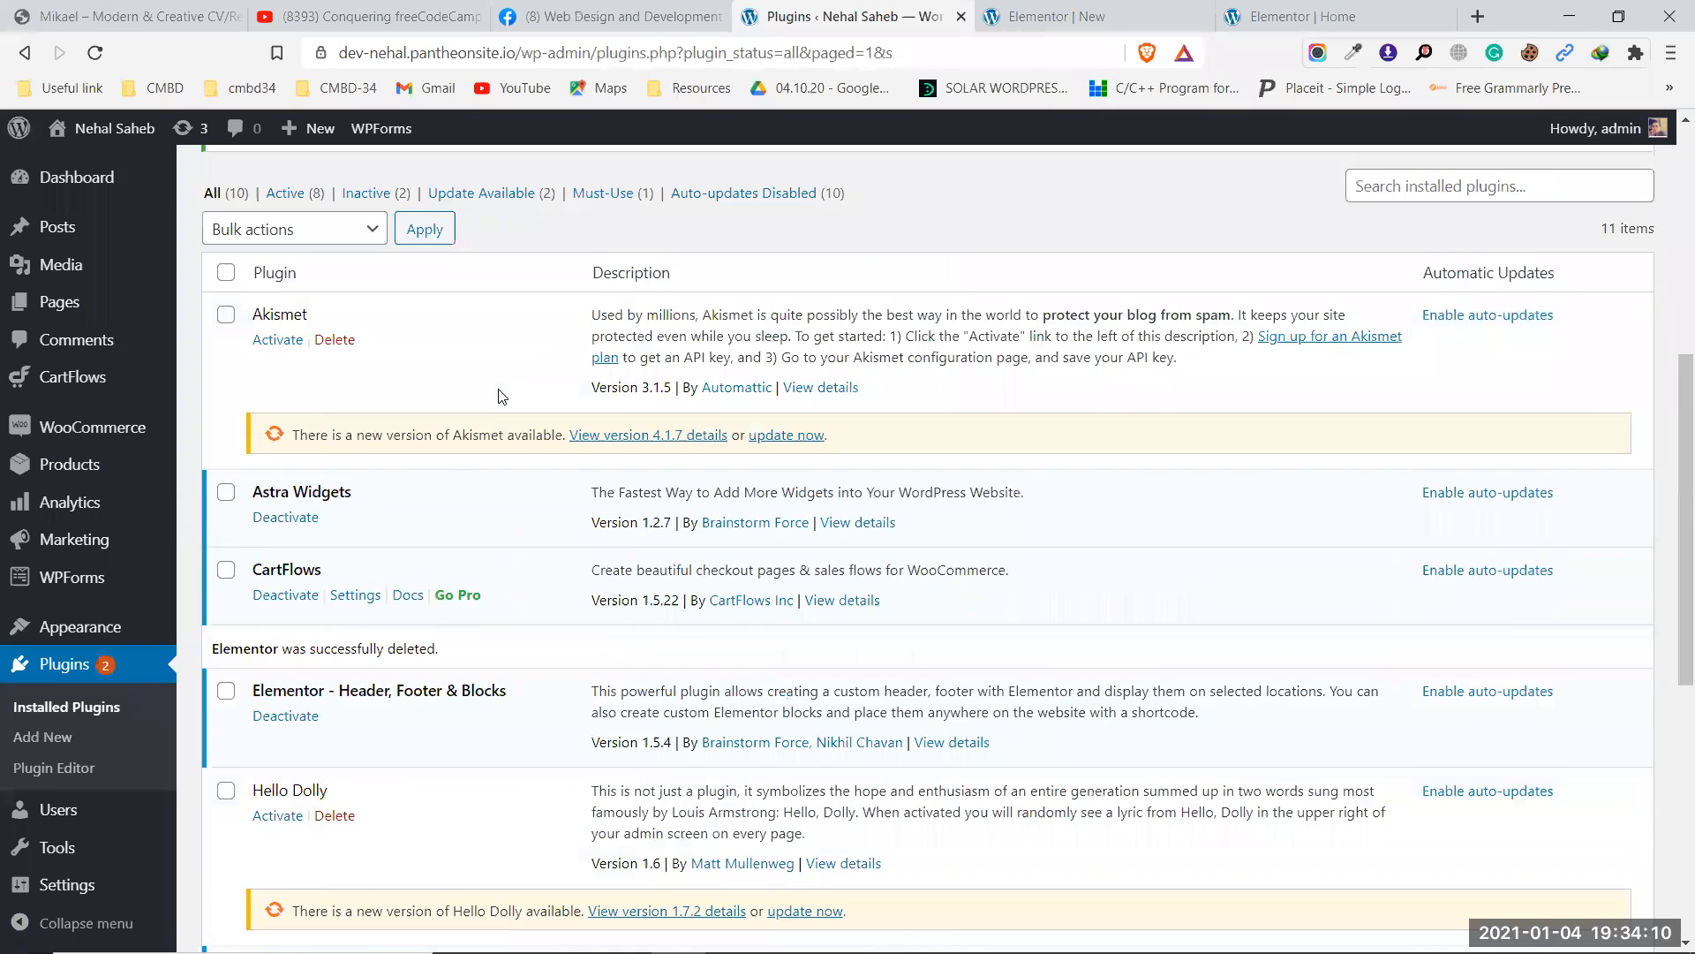
{"action": "scroll", "coordinate": [501, 396], "scroll_direction": "up", "scroll_amount": 5}
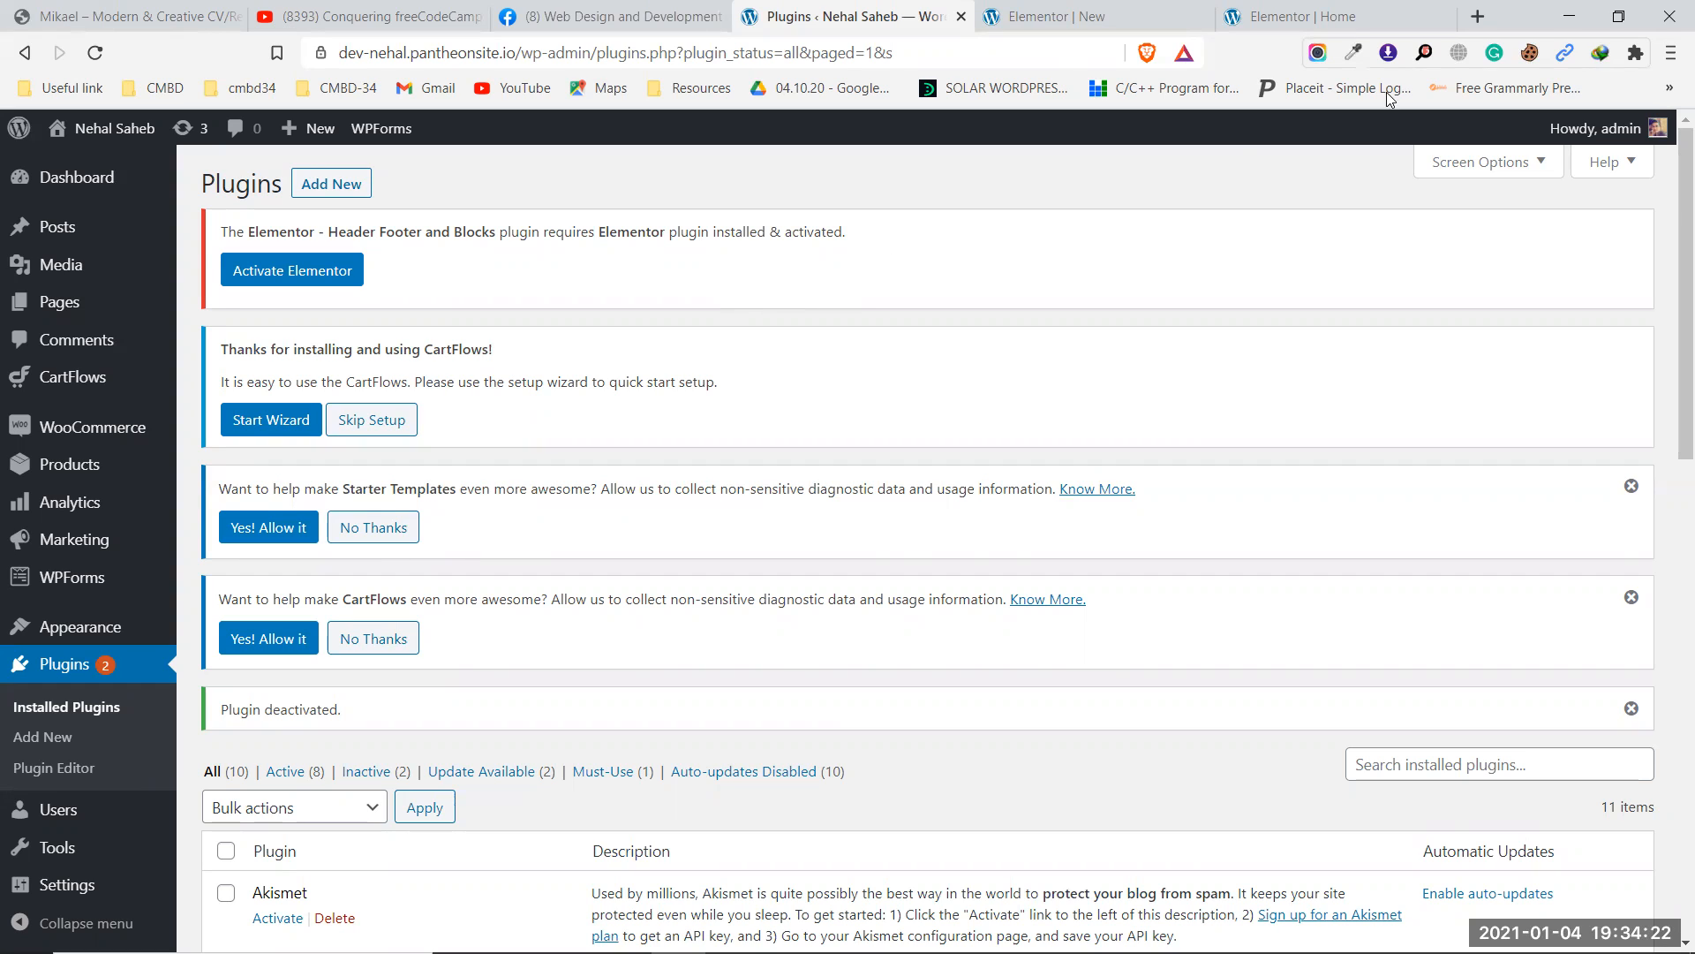
Search Google for "gpl license" in a new browser tab.
{"action": "left_click", "coordinate": [1474, 17]}
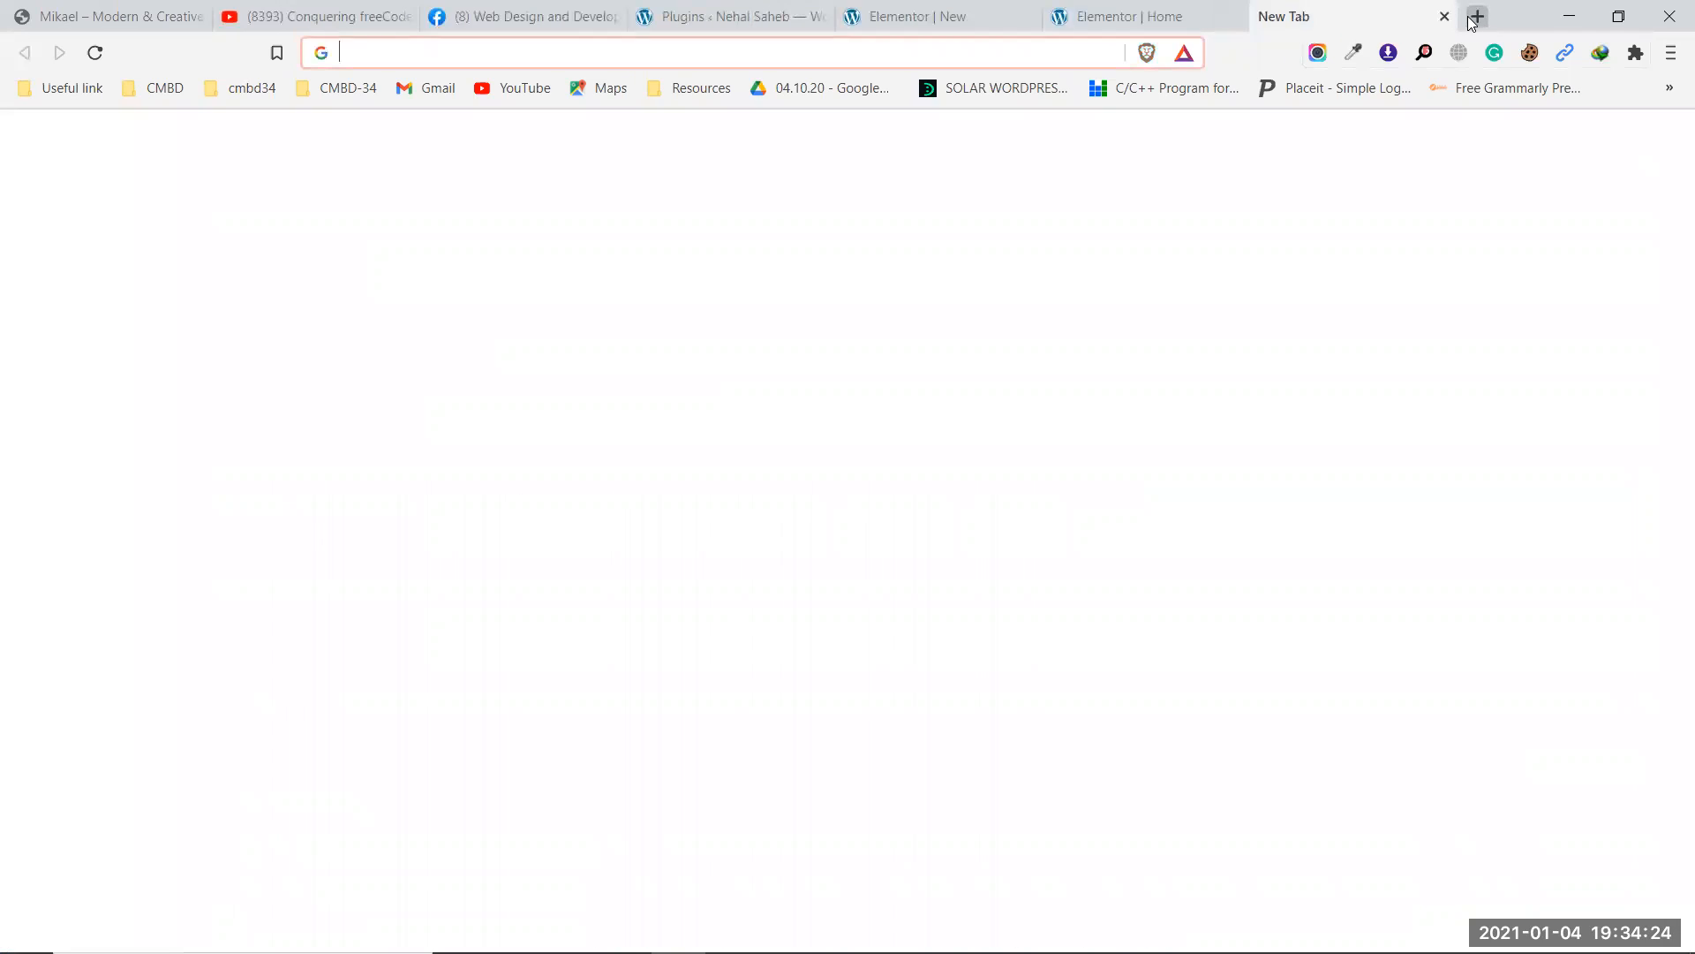
{"action": "type", "text": "g"}
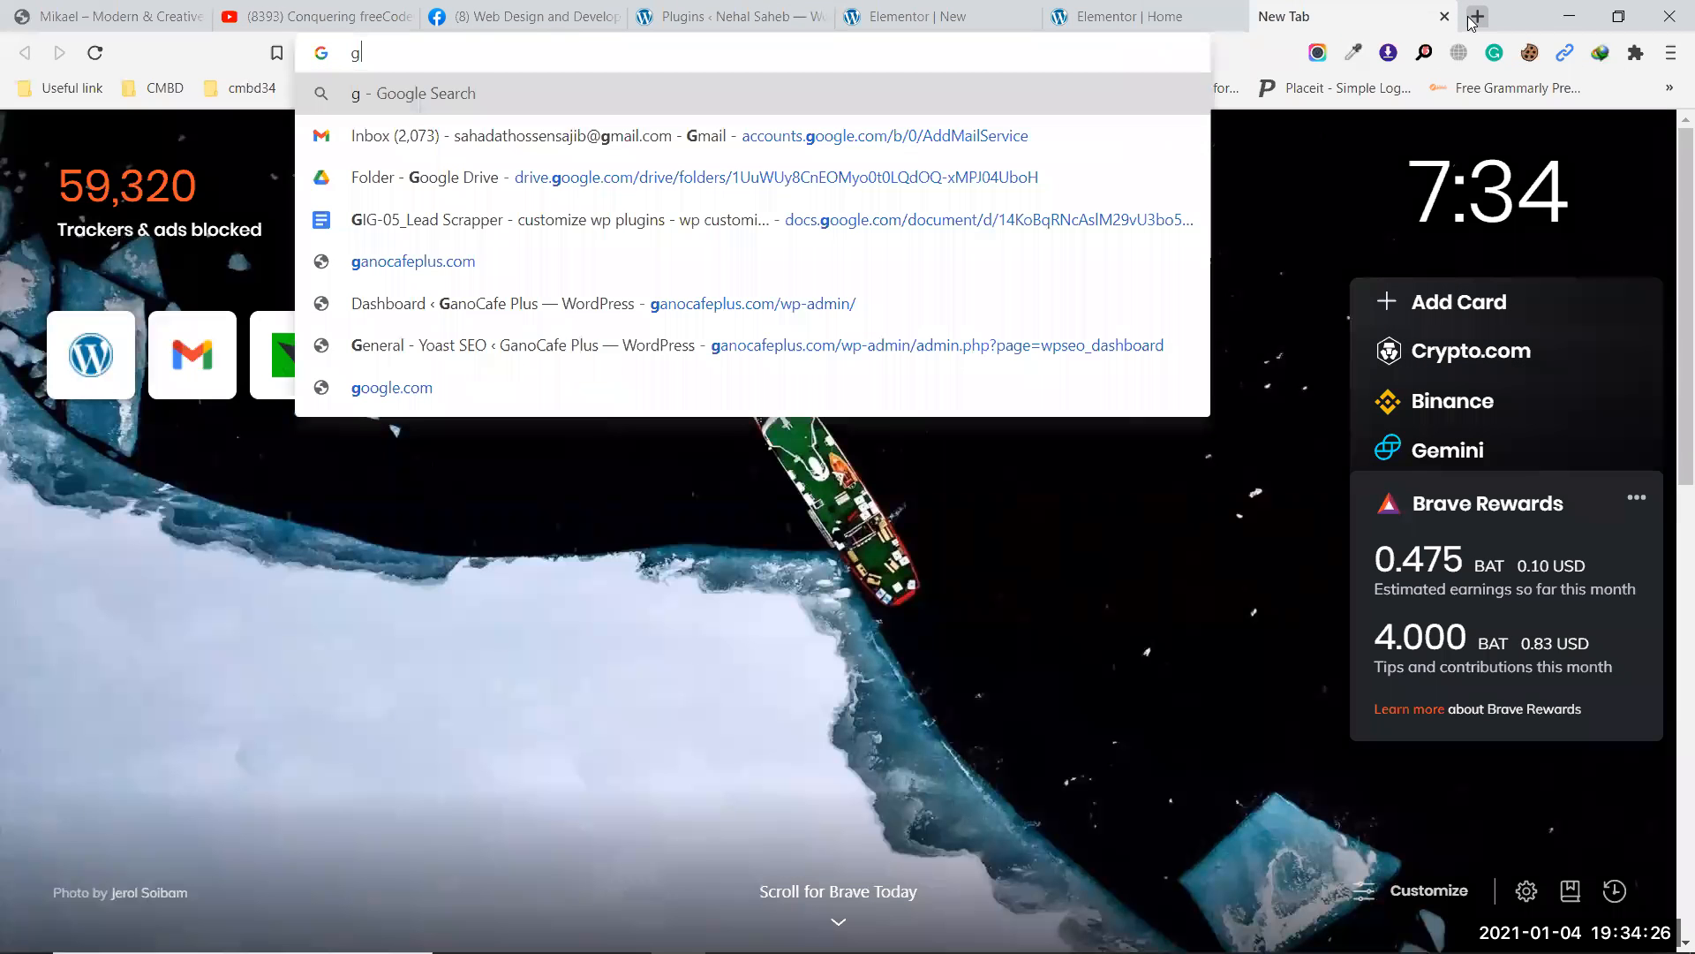
{"action": "type", "text": "pl license"}
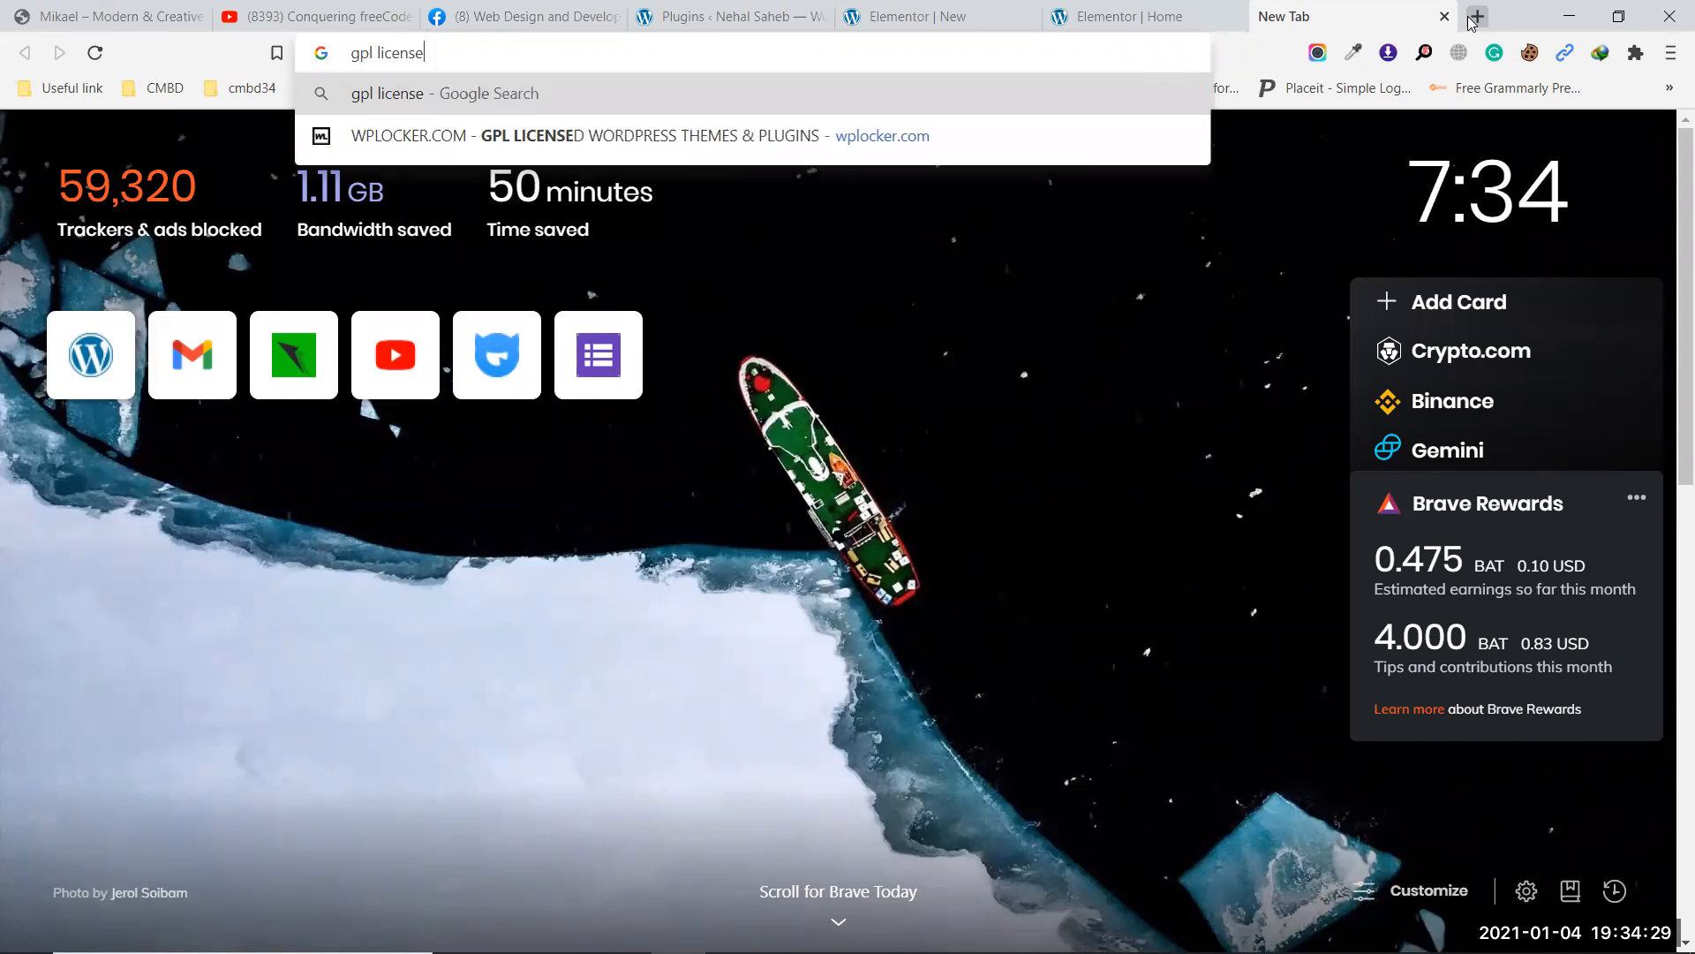
{"action": "key", "text": "Return"}
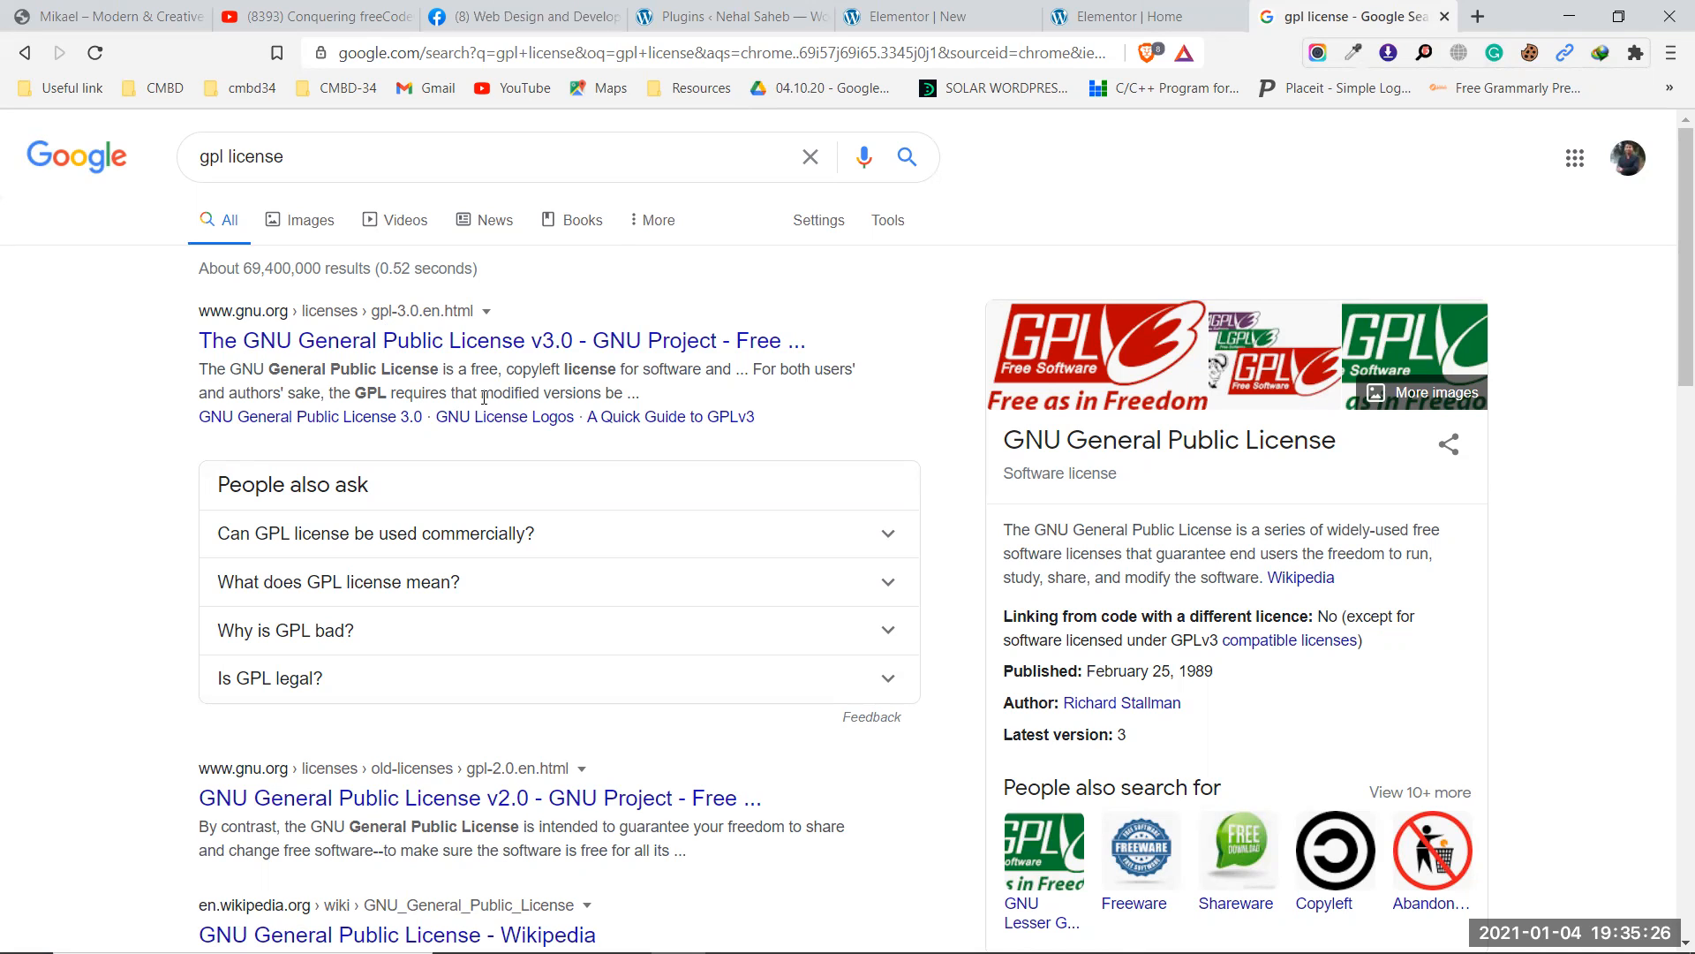
Replace the Google query with "elementor pro nulled" and run the search.
{"action": "left_click", "coordinate": [918, 16]}
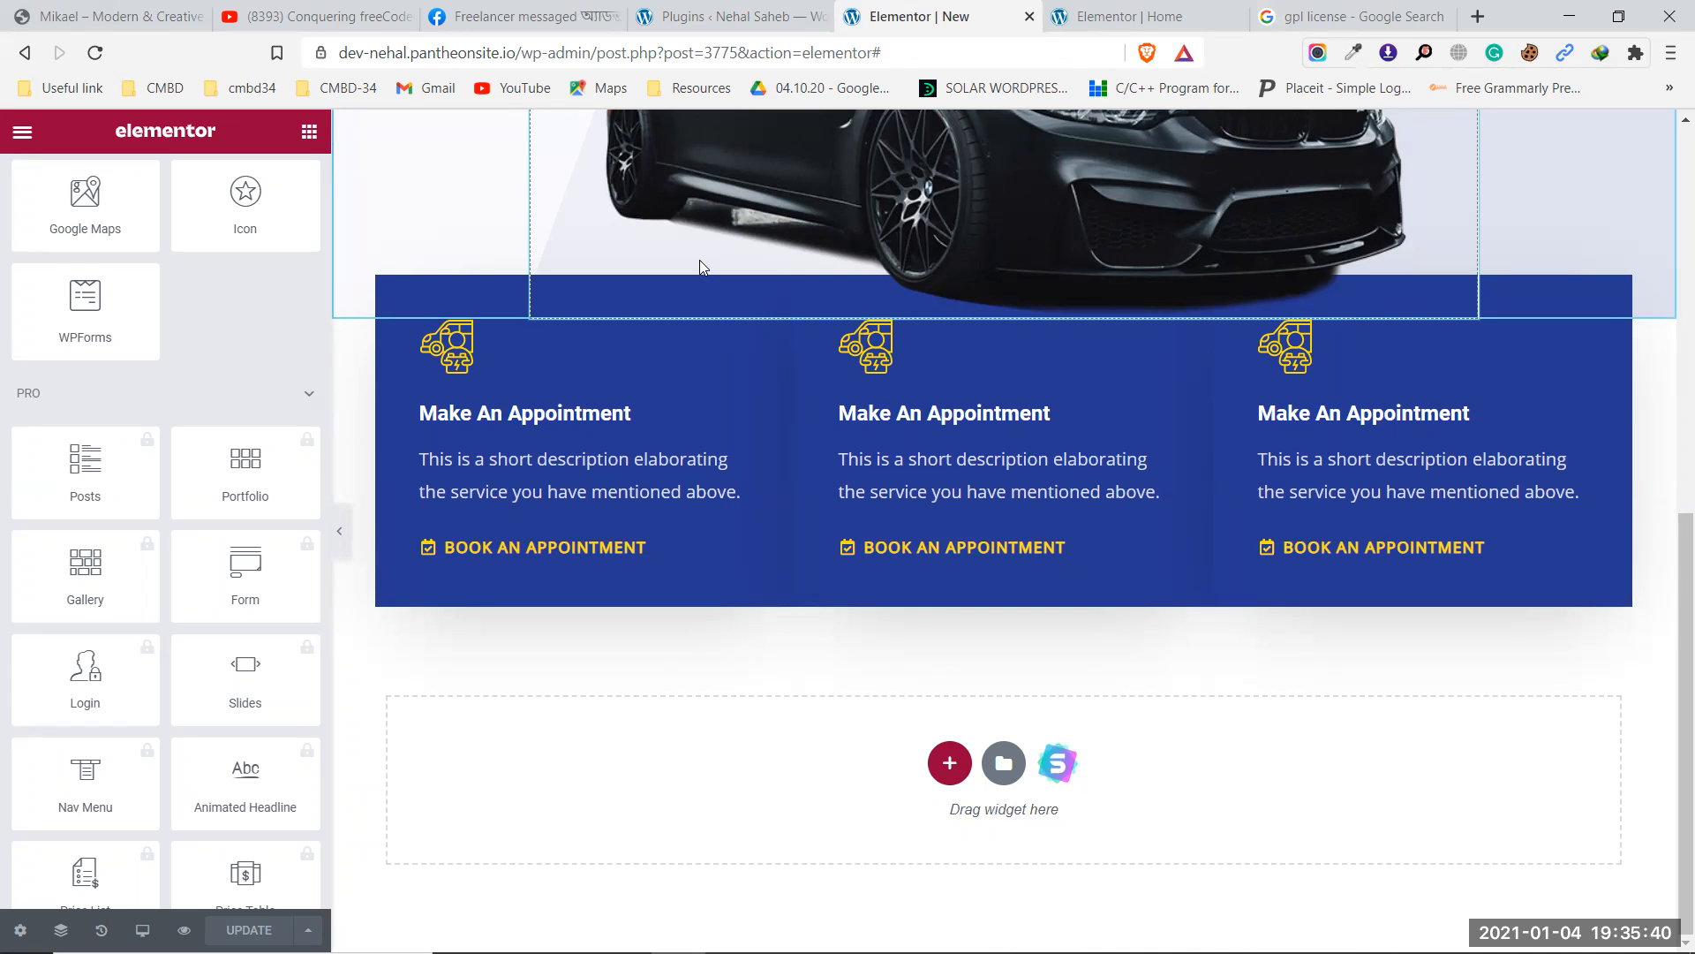
{"action": "left_click", "coordinate": [1351, 16]}
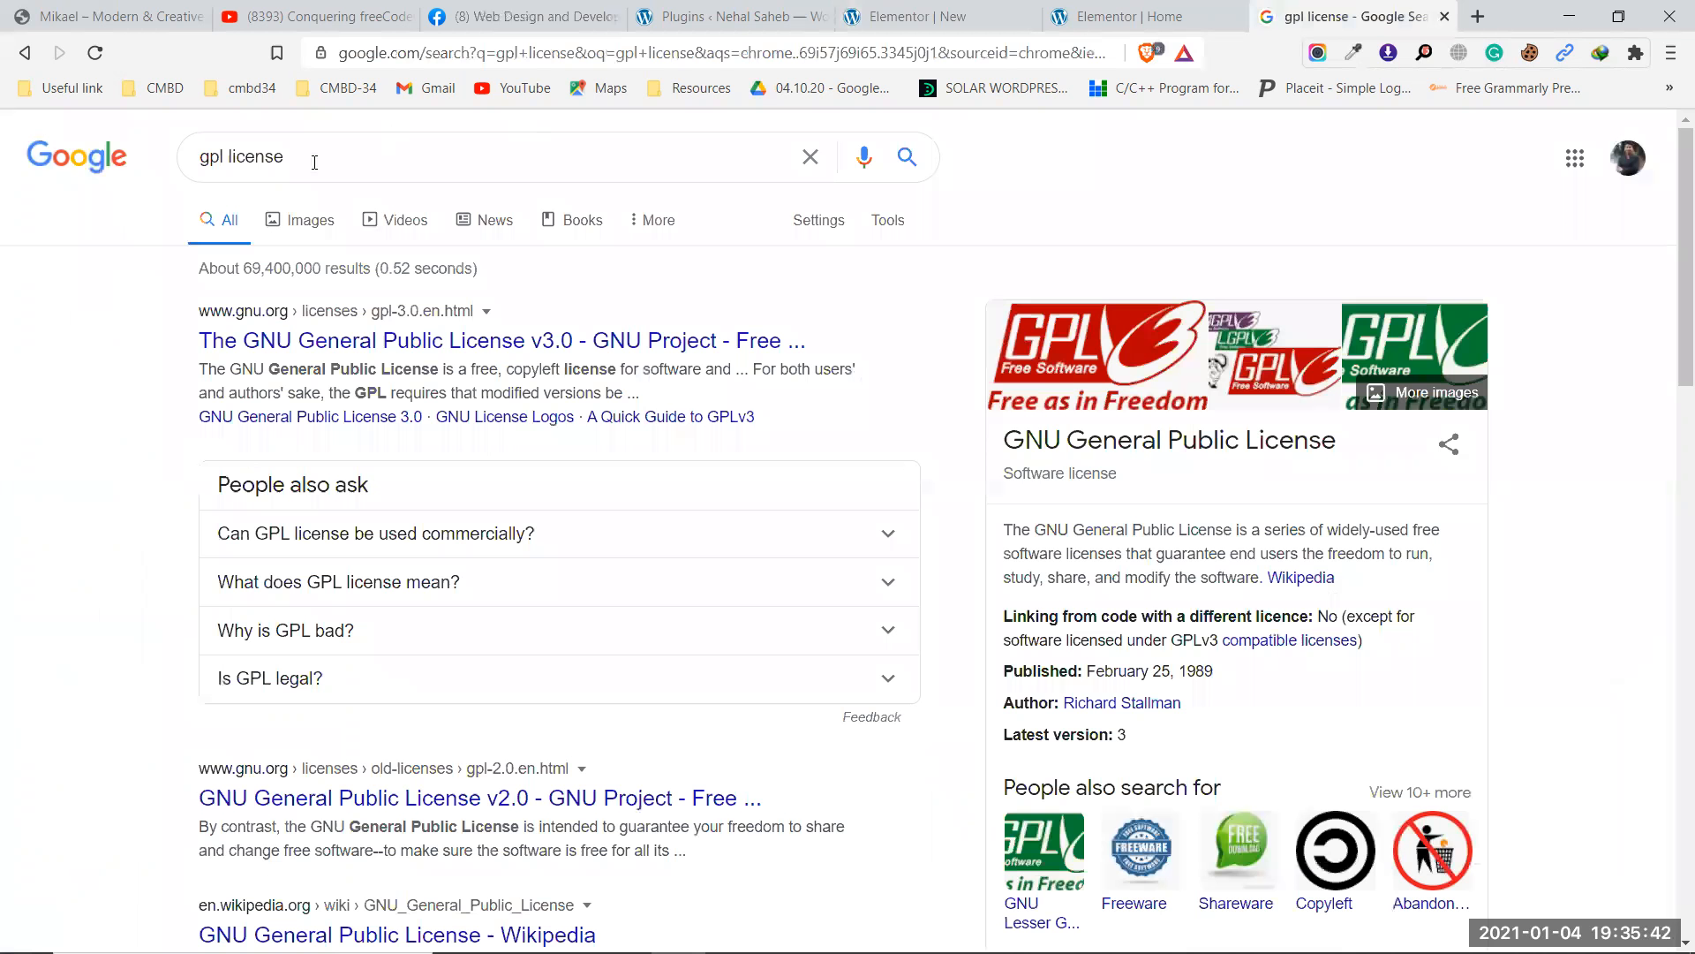
{"action": "left_click_drag", "start_coordinate": [305, 157], "coordinate": [201, 152]}
{"action": "type", "text": "ele"}
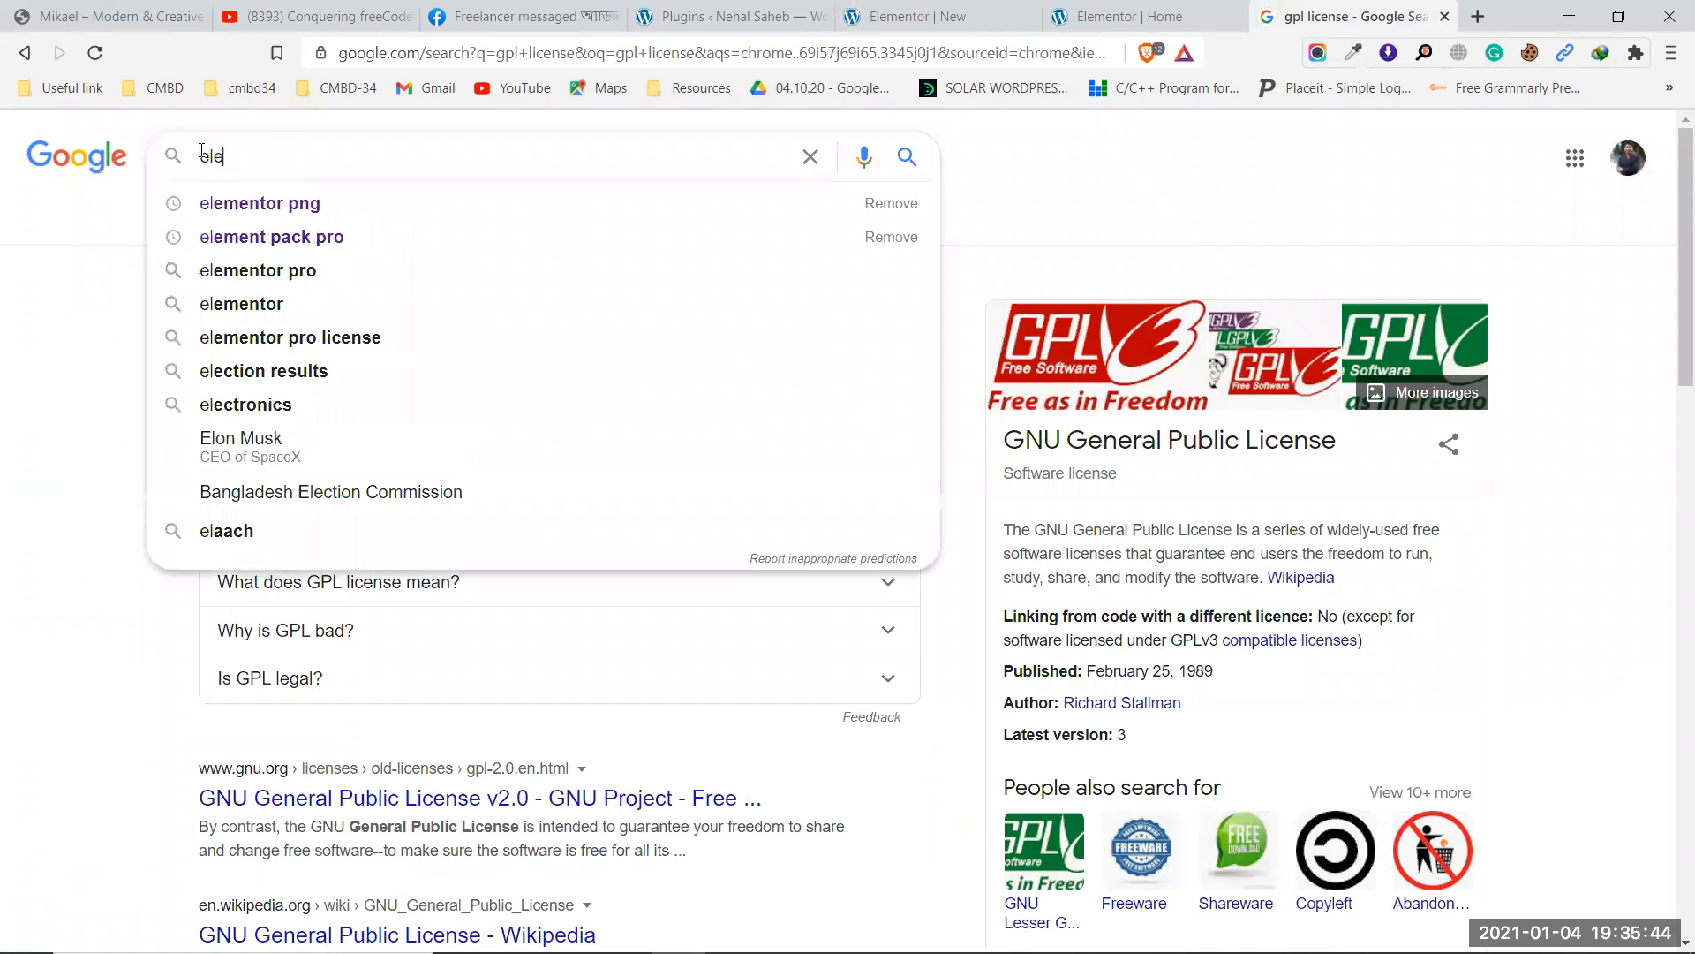
{"action": "type", "text": "mentor pro "}
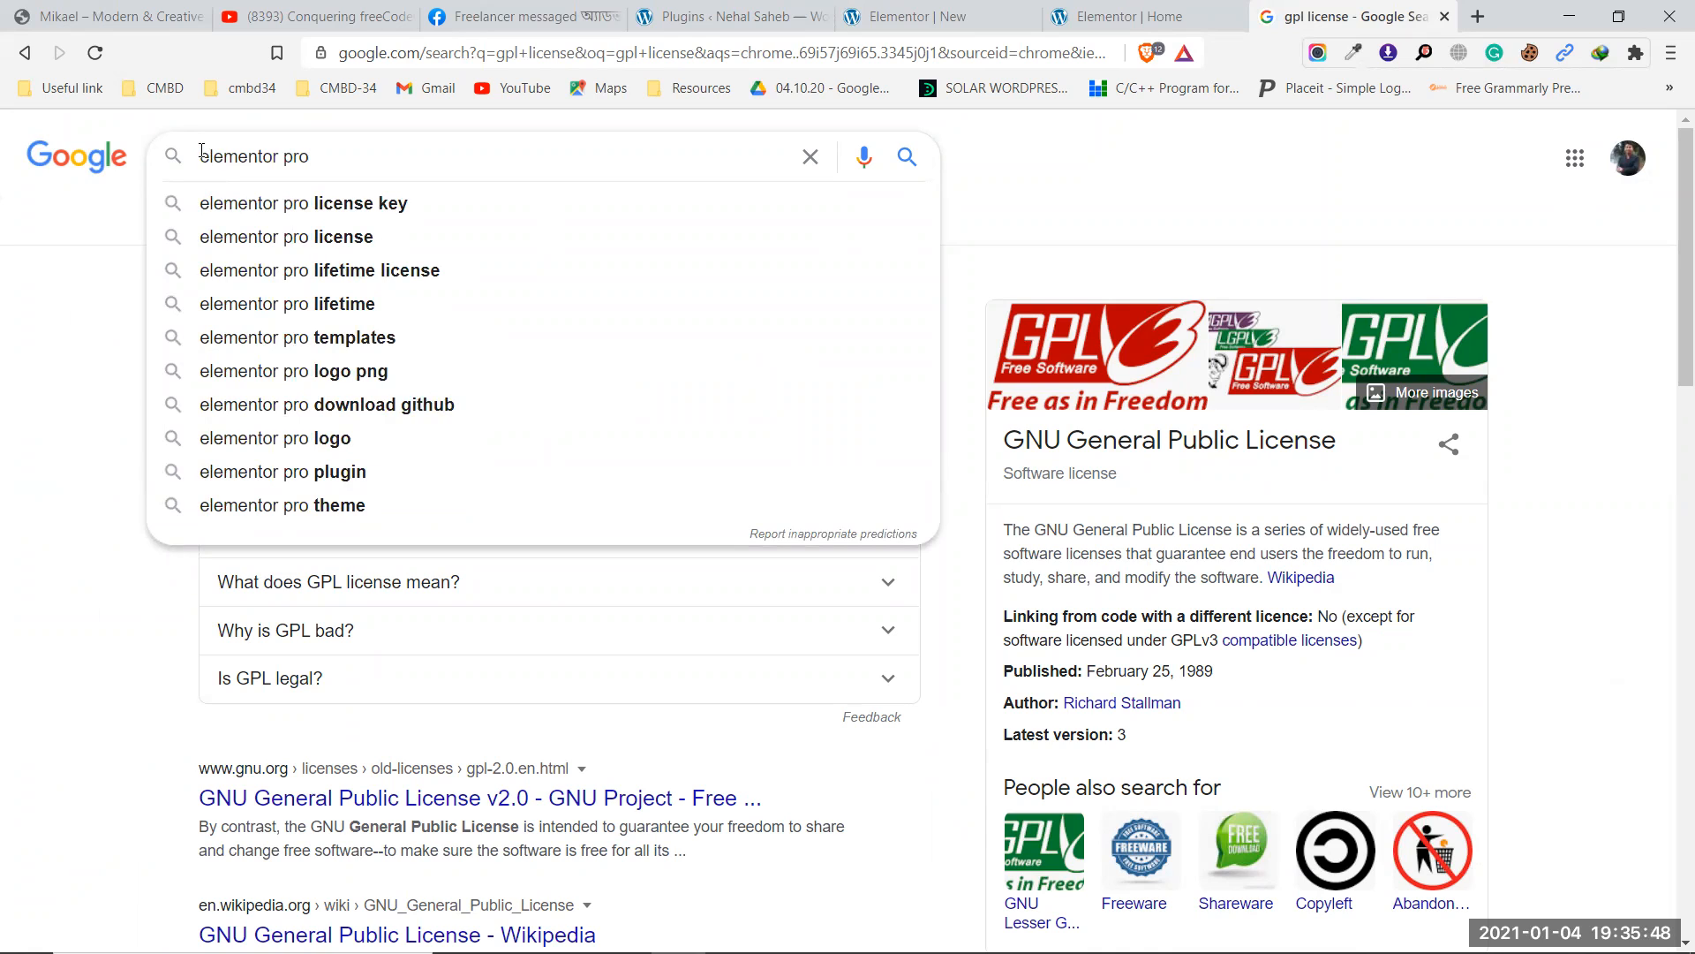
{"action": "type", "text": "nulled"}
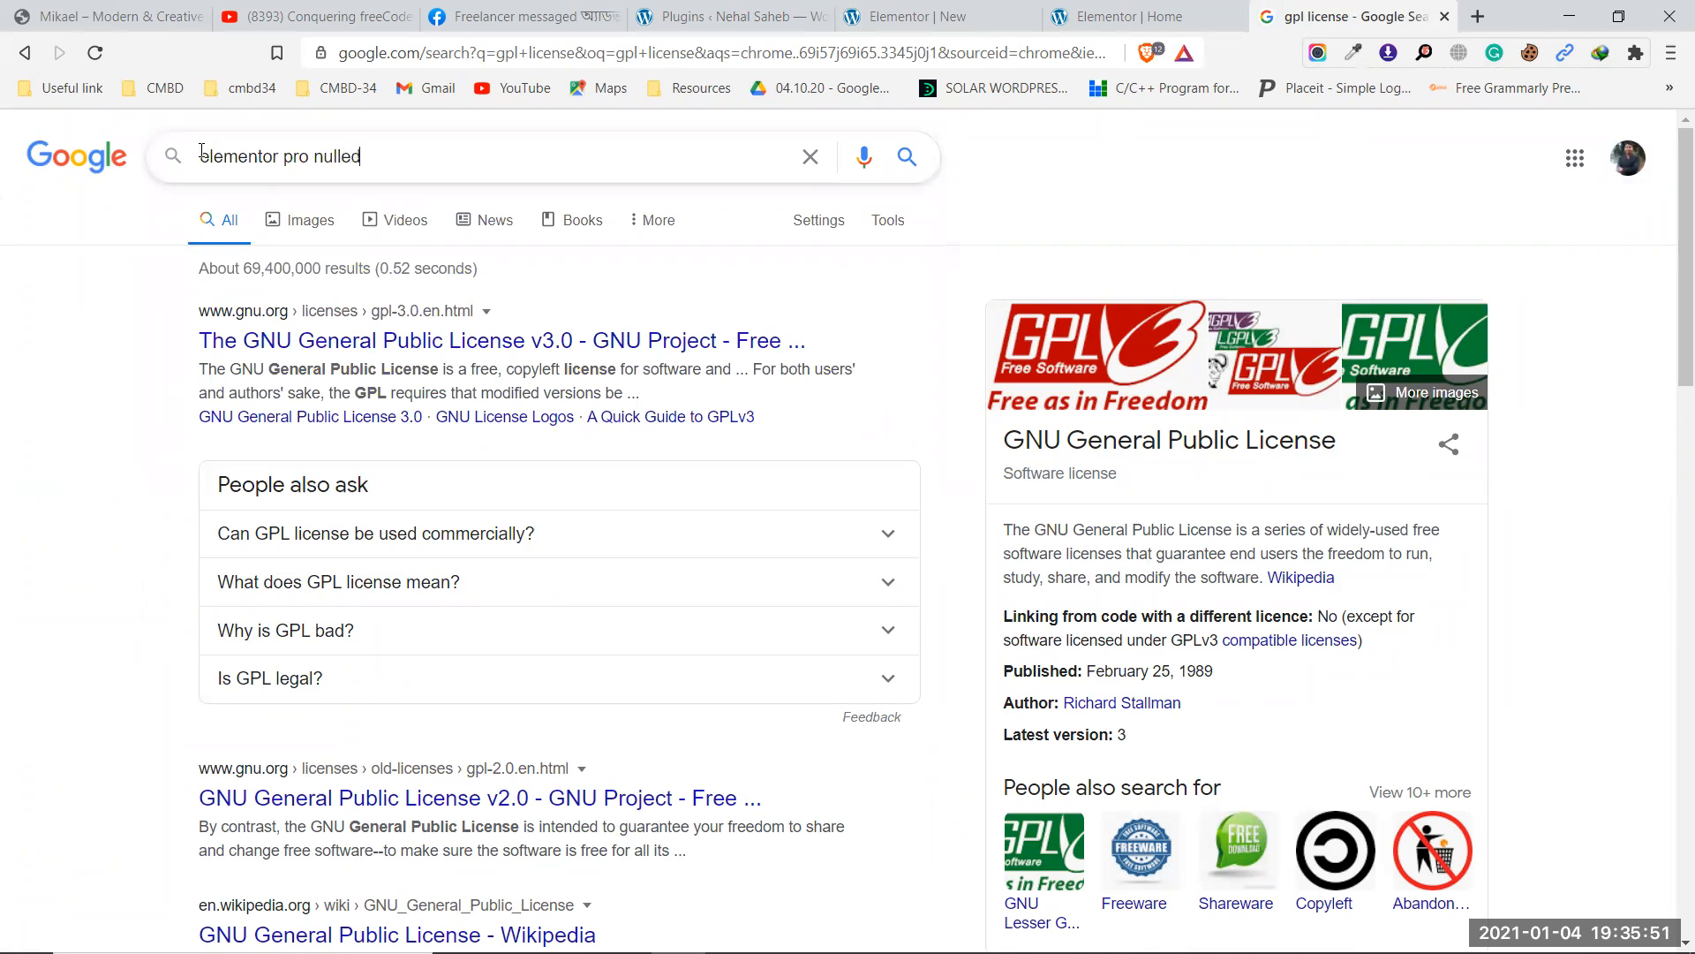
{"action": "key", "text": "Return"}
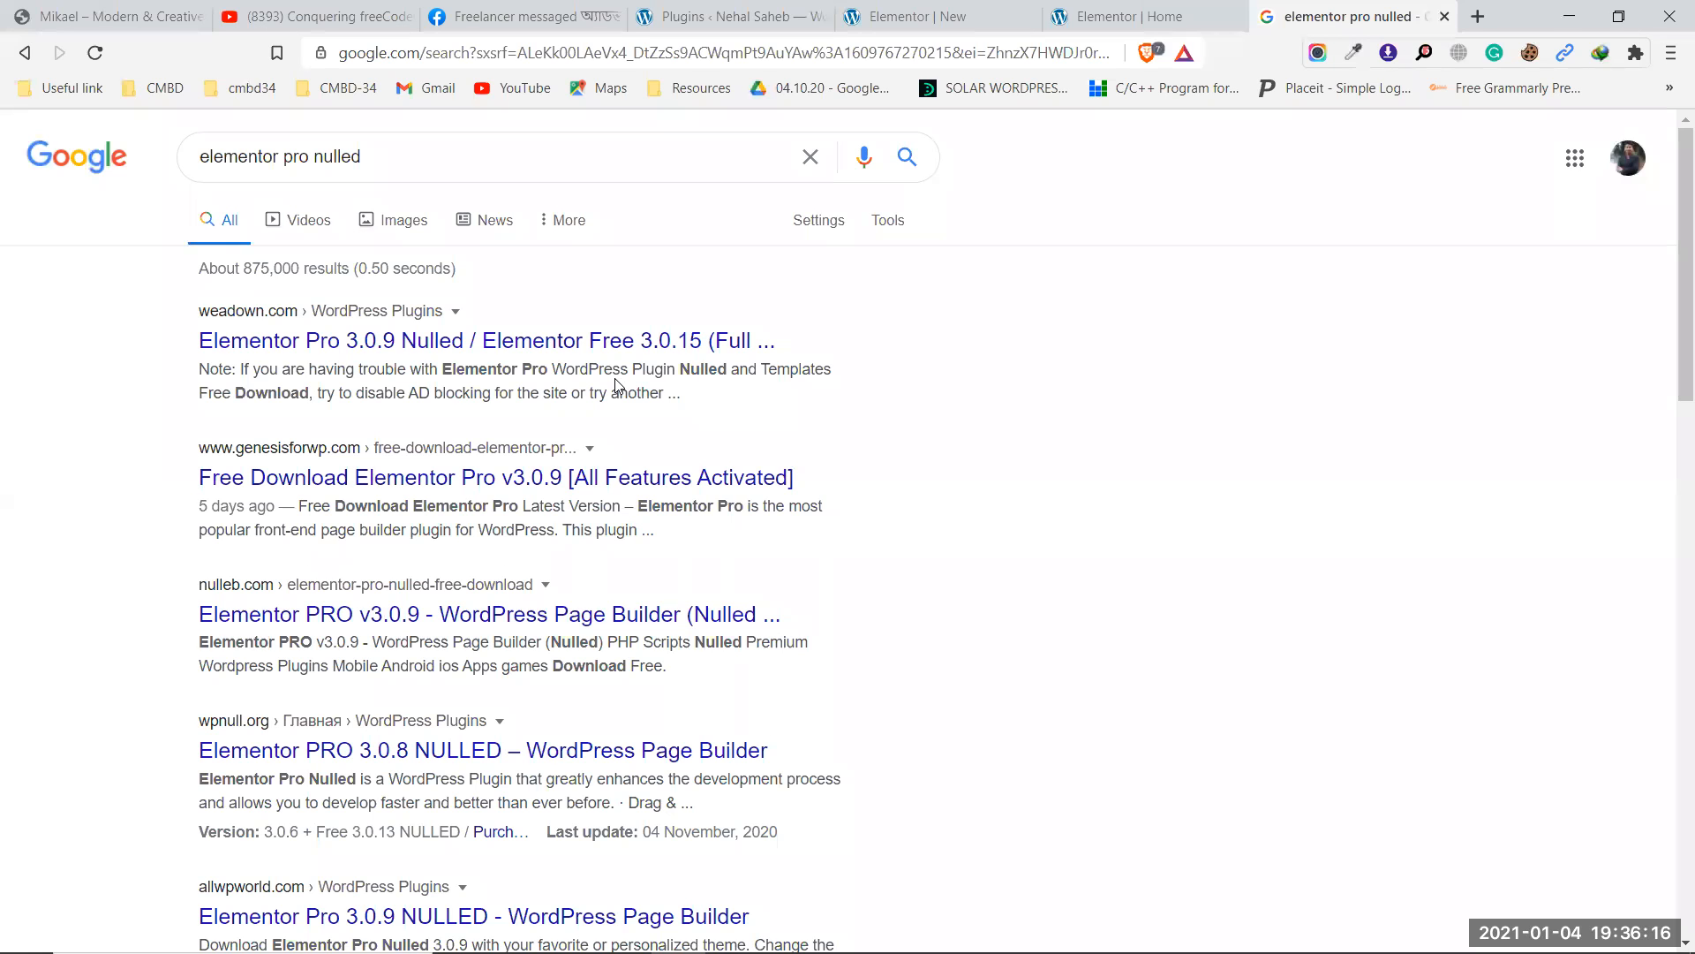
Switch to the WordPress dashboard, open the Theme Editor and acknowledge the warning about direct theme edits.
{"action": "left_click", "coordinate": [1140, 16]}
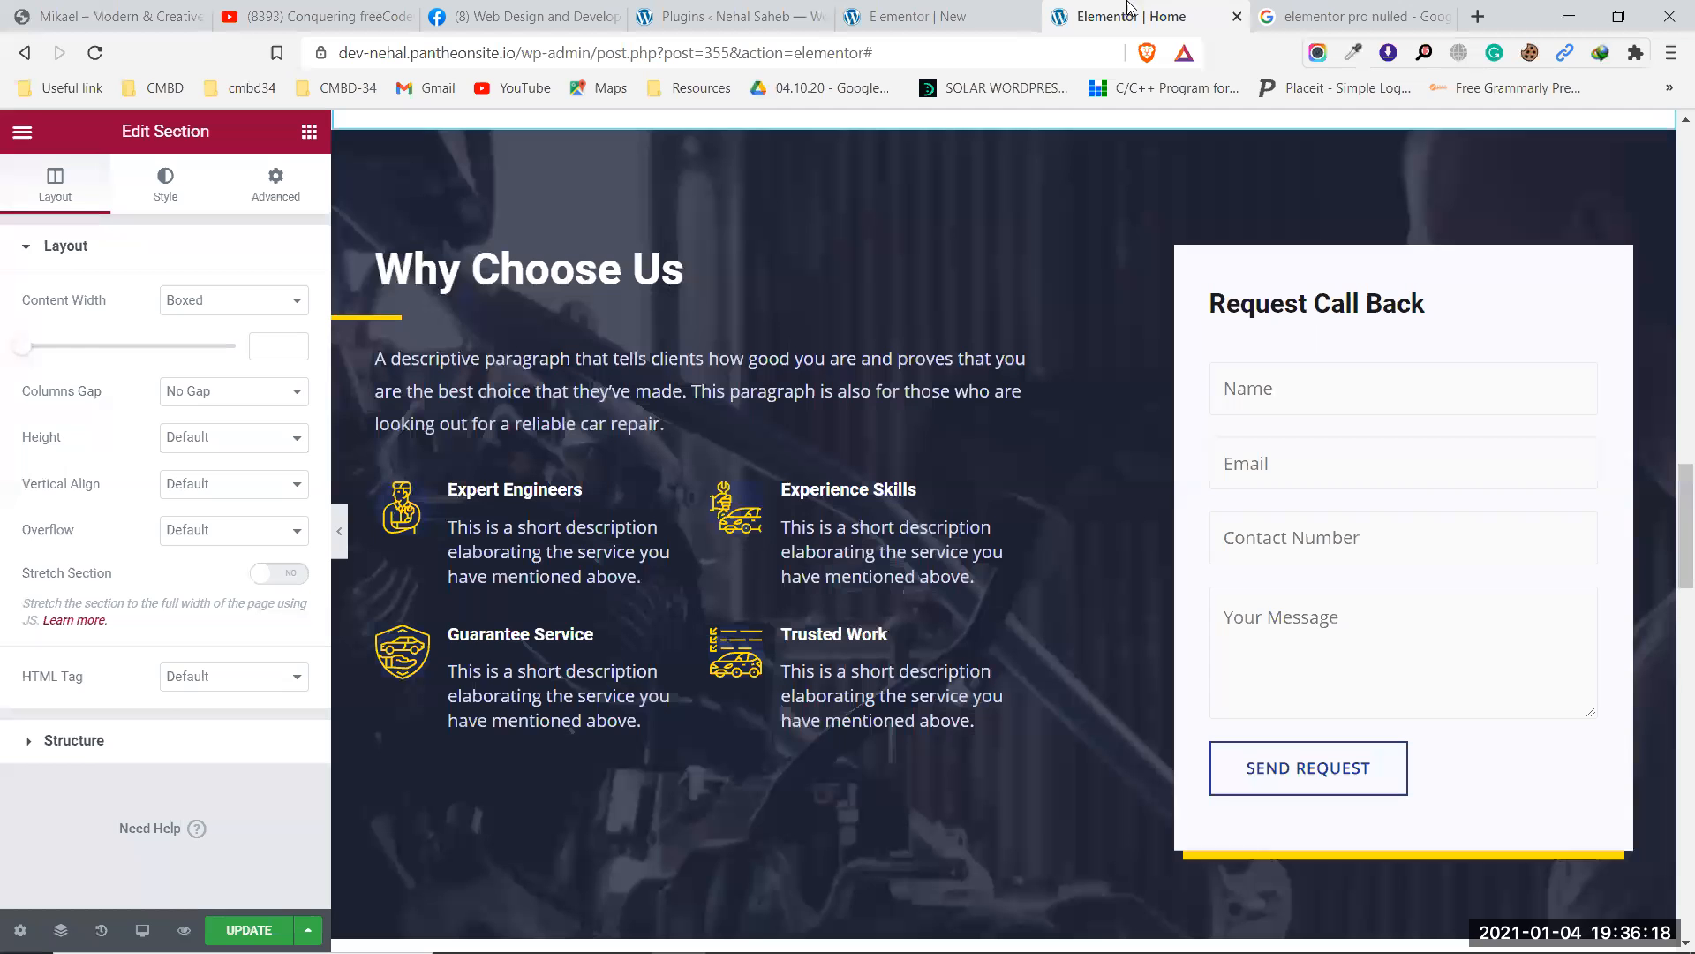
{"action": "left_click", "coordinate": [923, 16]}
{"action": "left_click", "coordinate": [715, 16]}
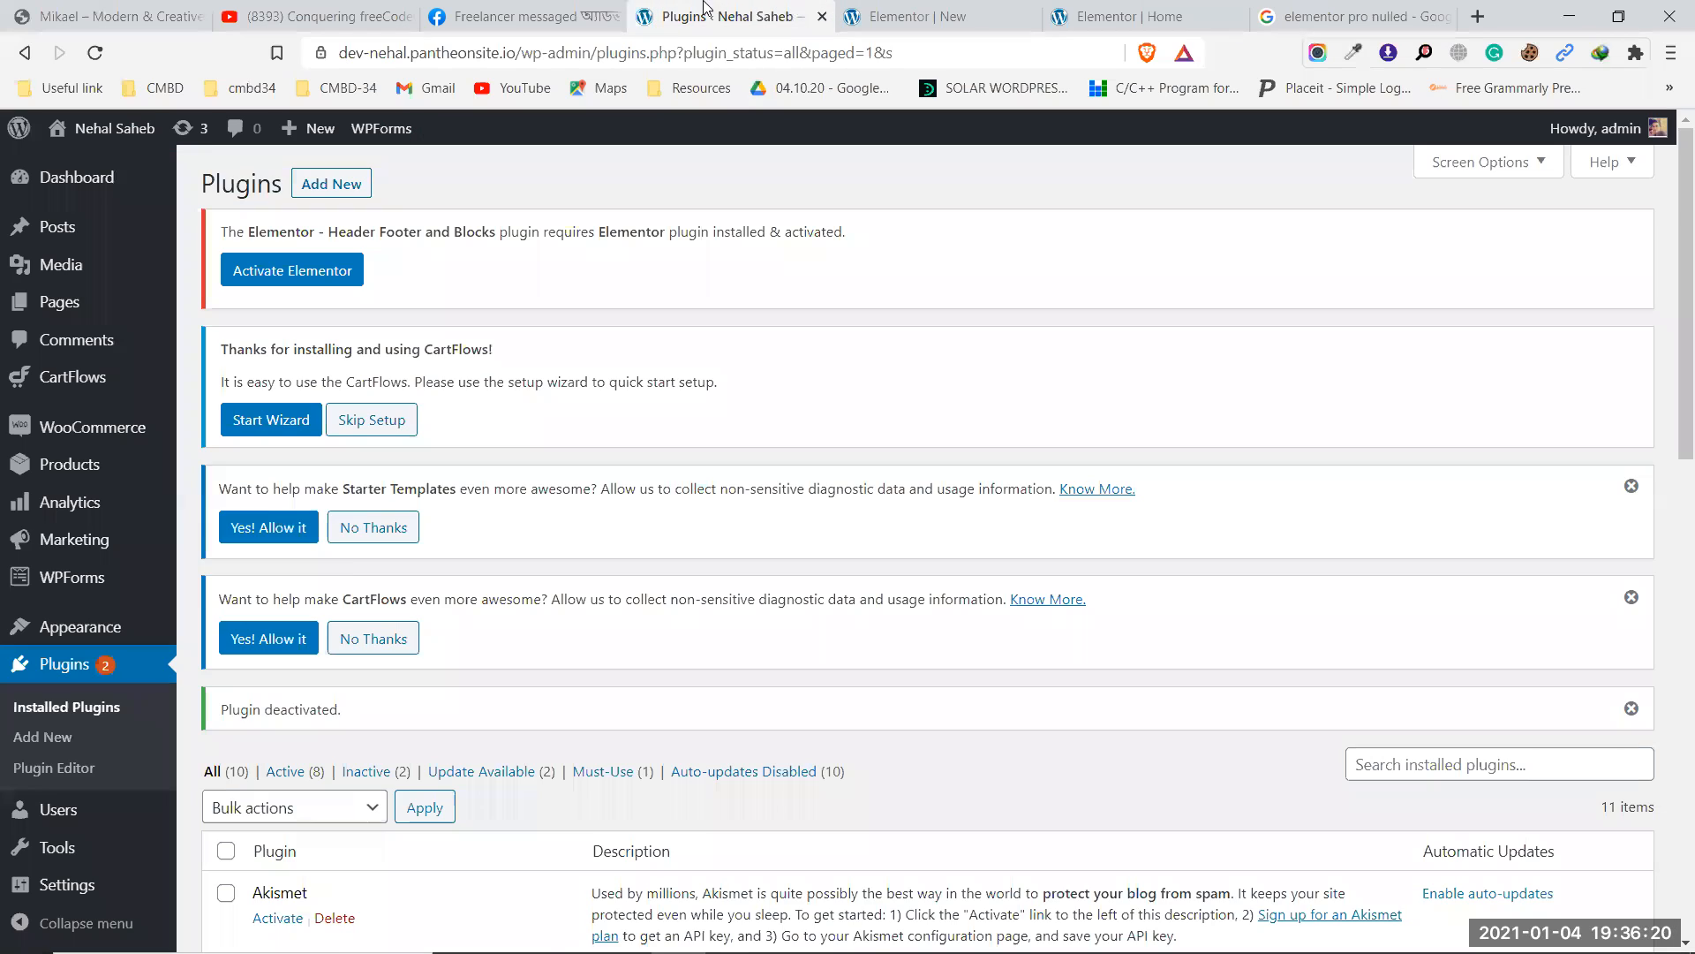
{"action": "scroll", "coordinate": [116, 629], "scroll_direction": "down", "scroll_amount": 5}
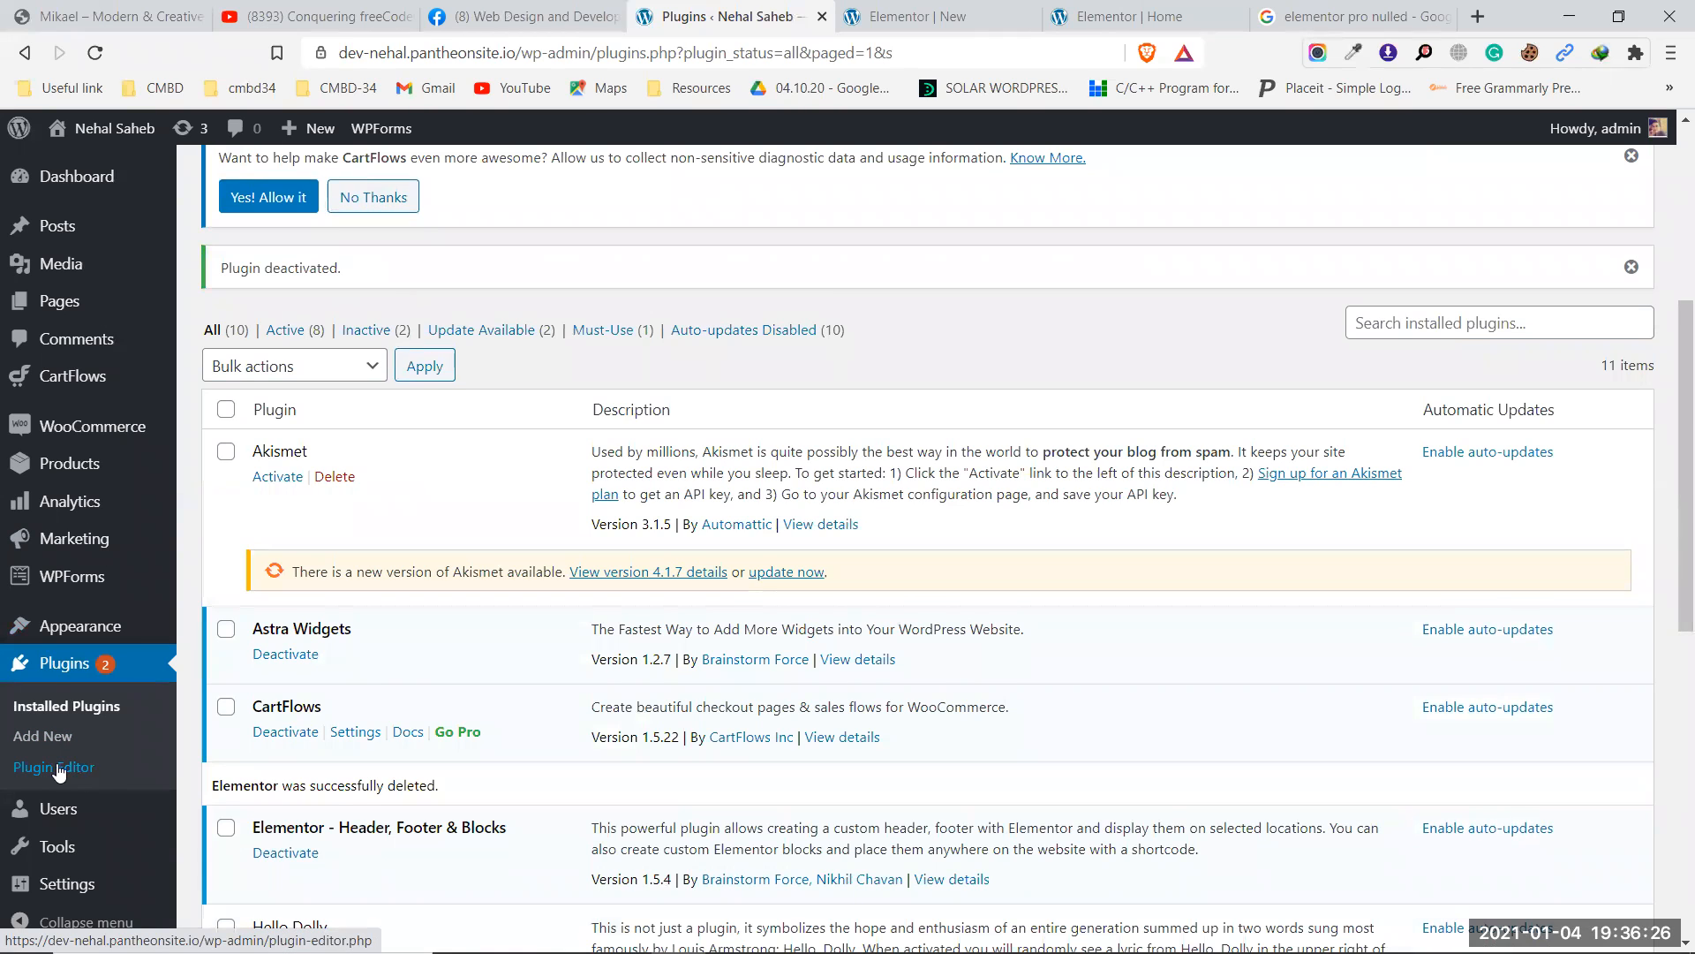
{"action": "mouse_move", "coordinate": [75, 634]}
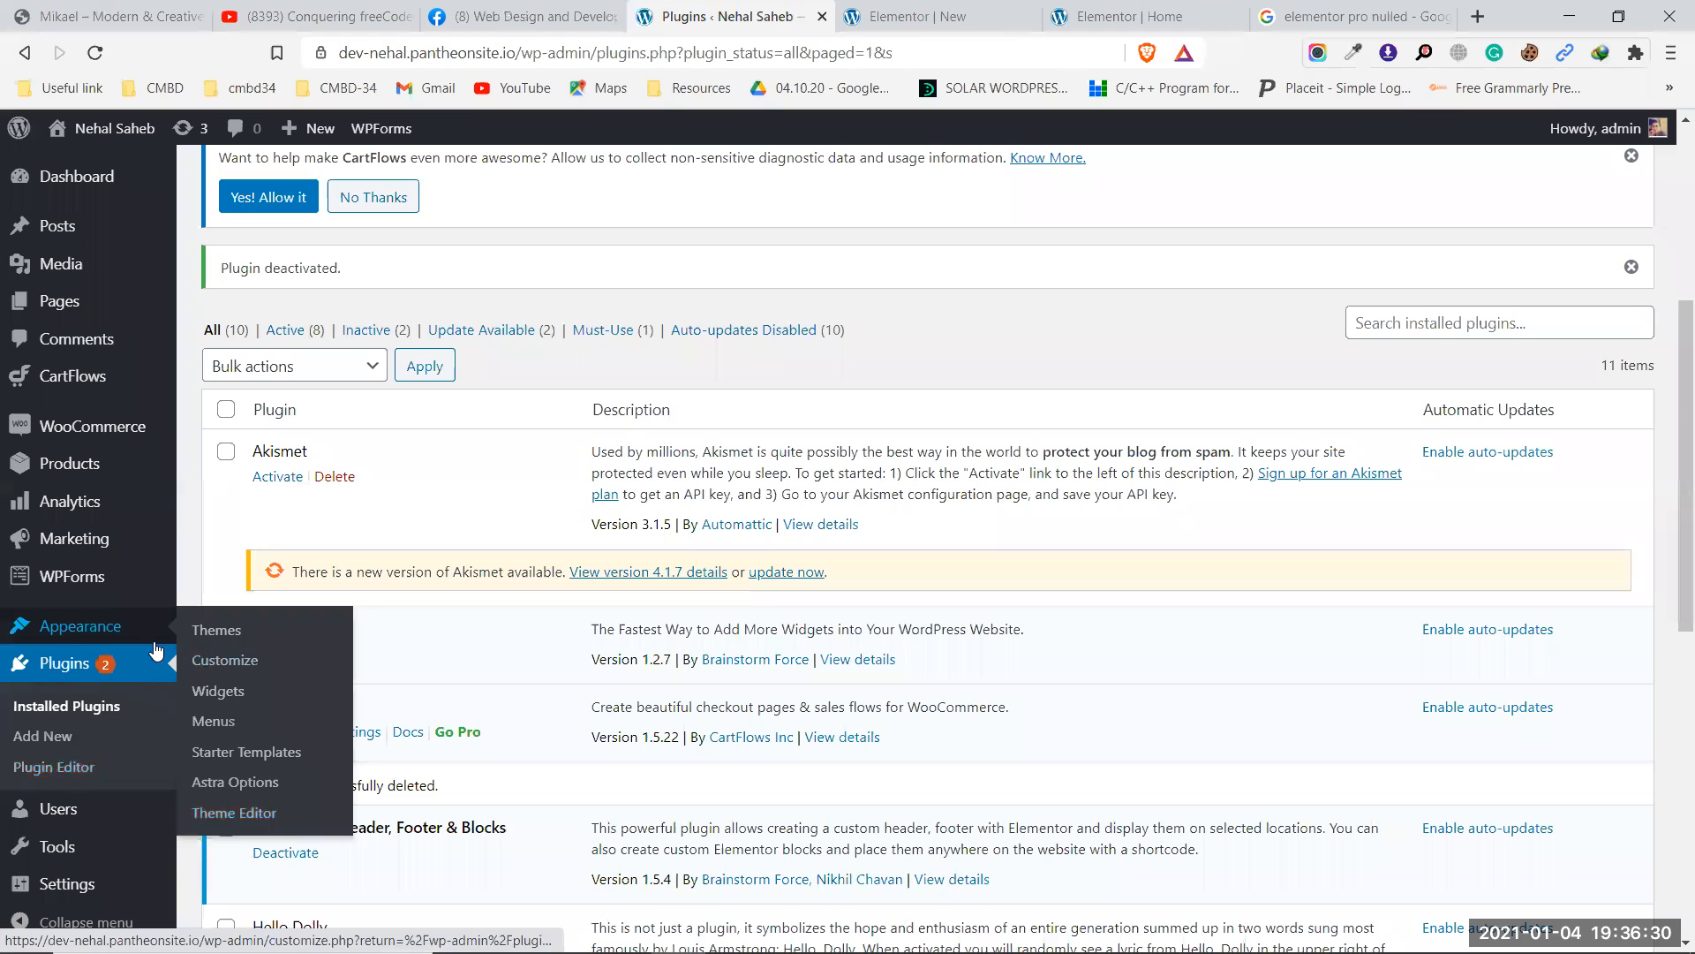
{"action": "left_click", "coordinate": [238, 813]}
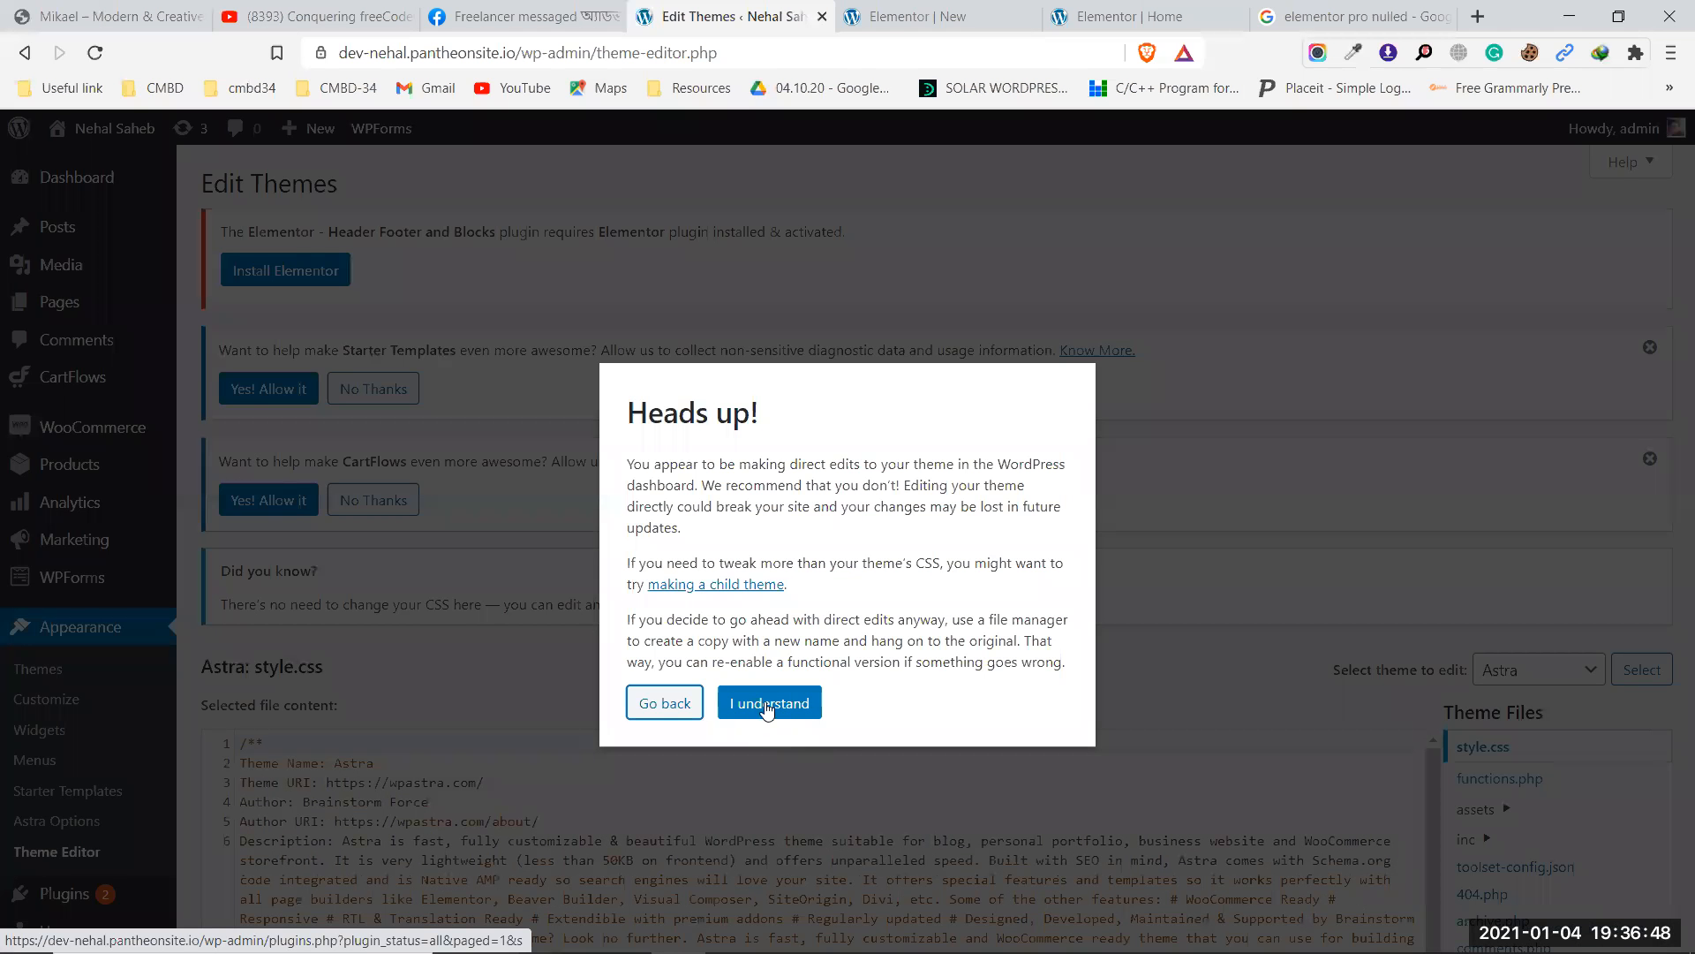
{"action": "left_click", "coordinate": [767, 709]}
Read through Astra's style.css, from the theme name, version and license header to the credits and closing note.
{"action": "scroll", "coordinate": [618, 641], "scroll_direction": "down", "scroll_amount": 4}
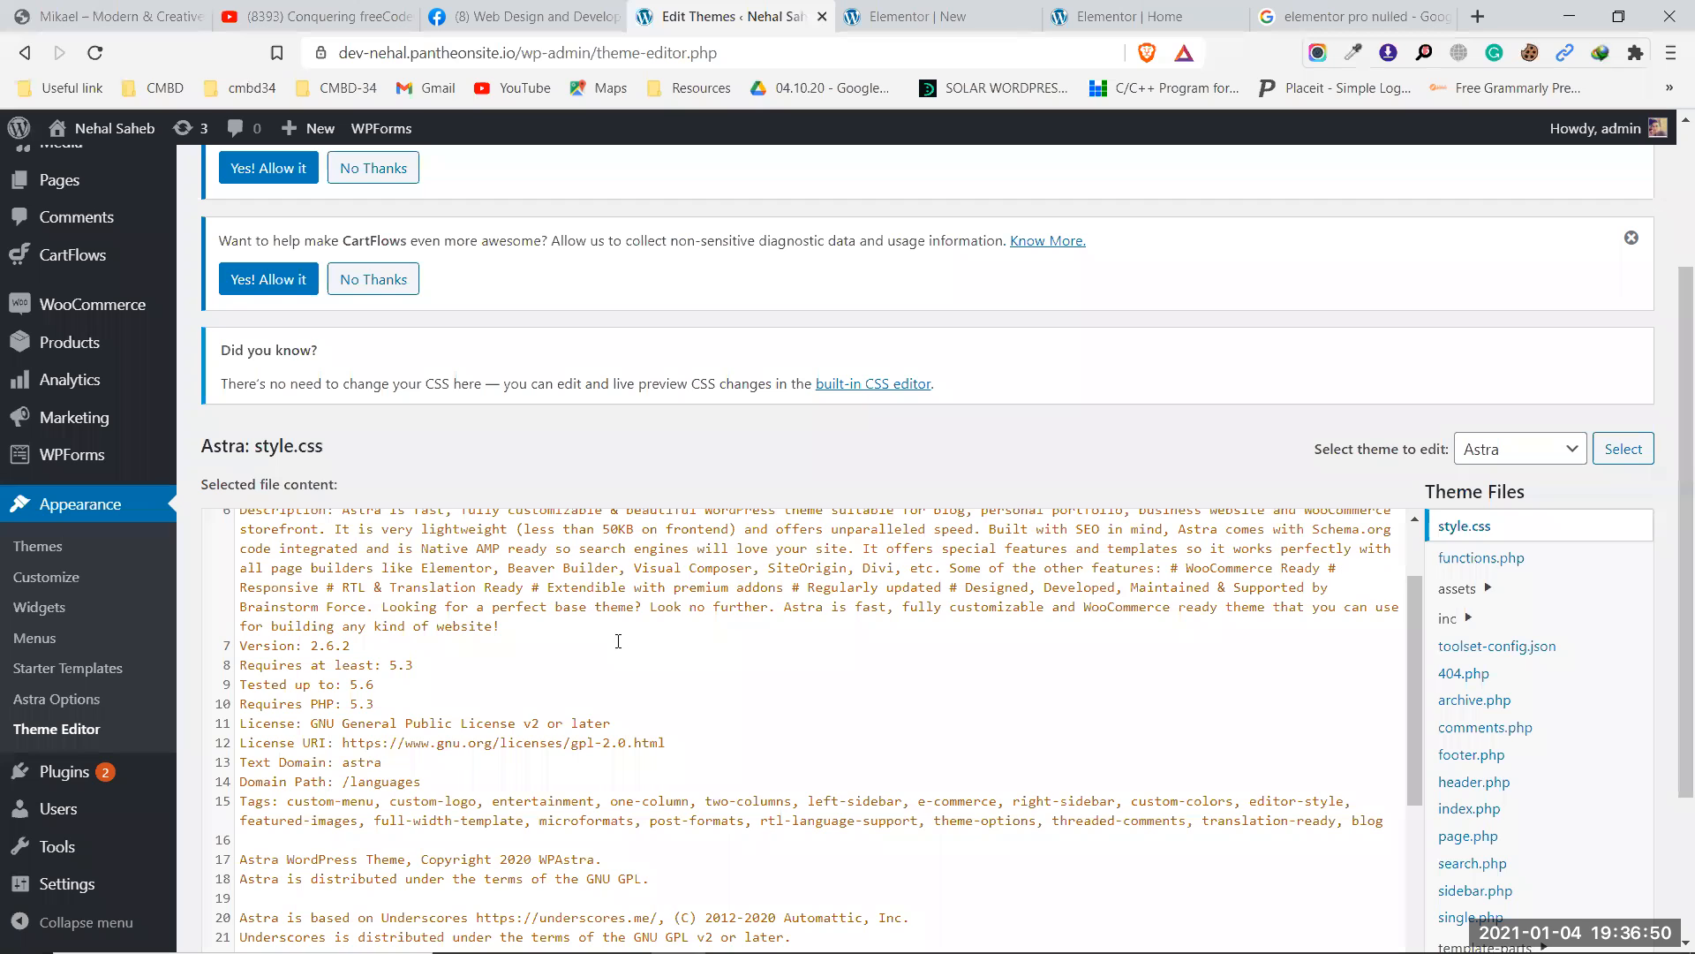
{"action": "scroll", "coordinate": [424, 583], "scroll_direction": "up", "scroll_amount": 2}
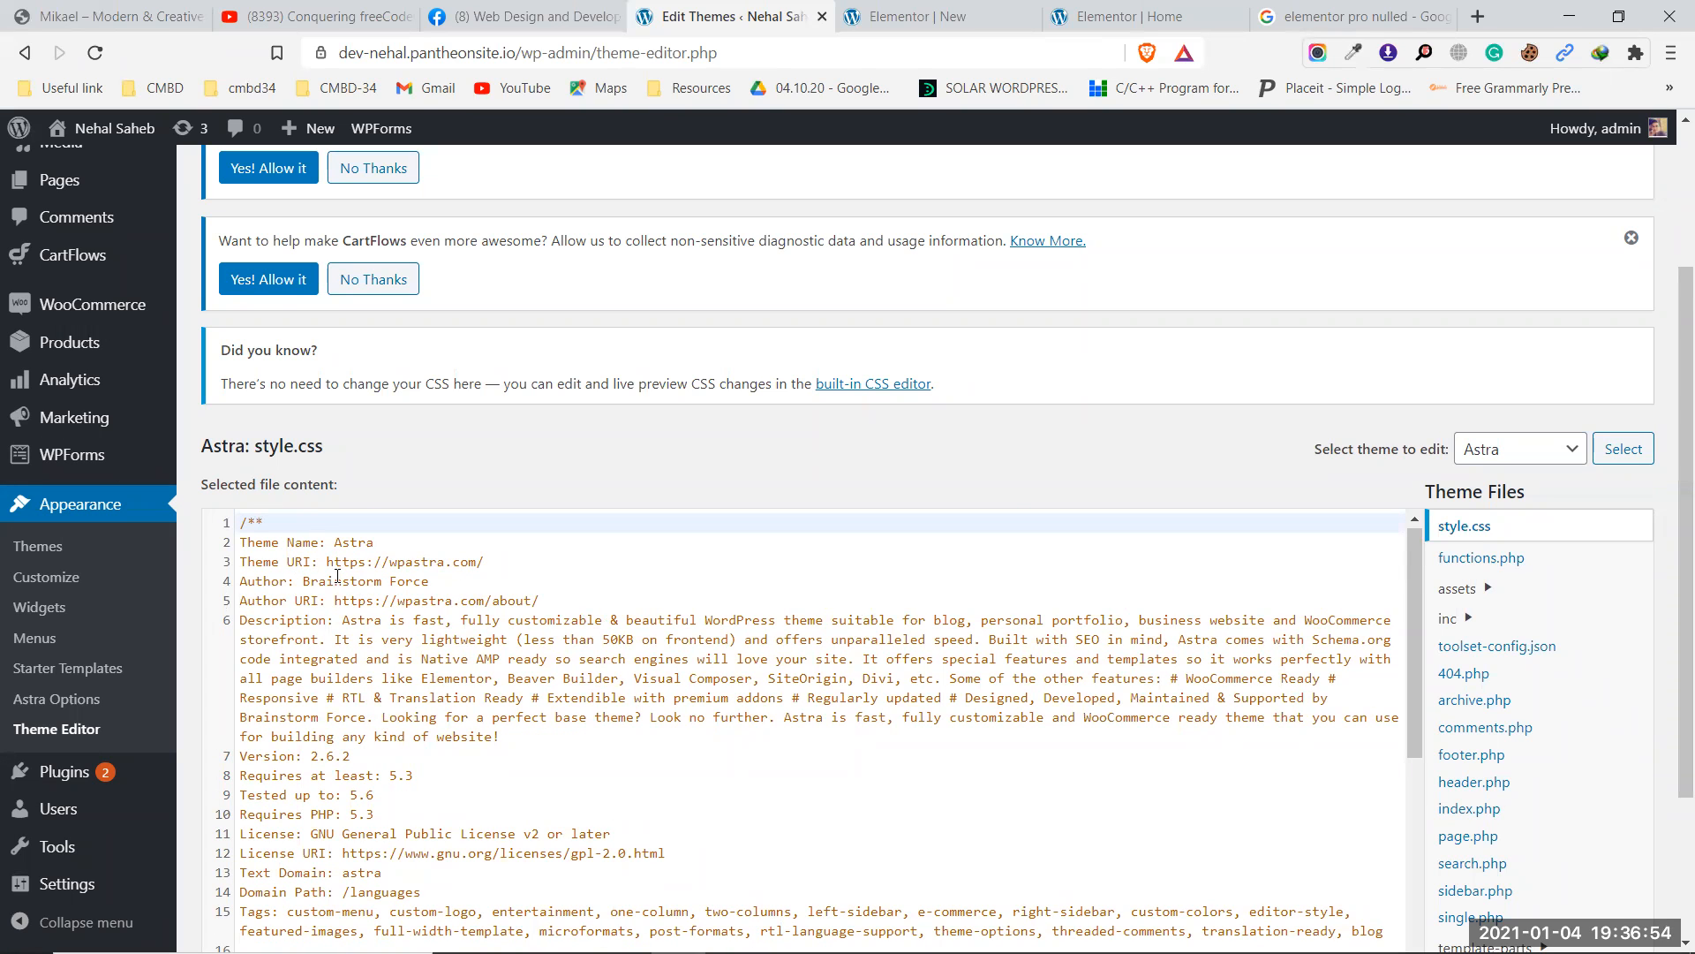
{"action": "scroll", "coordinate": [534, 772], "scroll_direction": "down", "scroll_amount": 2}
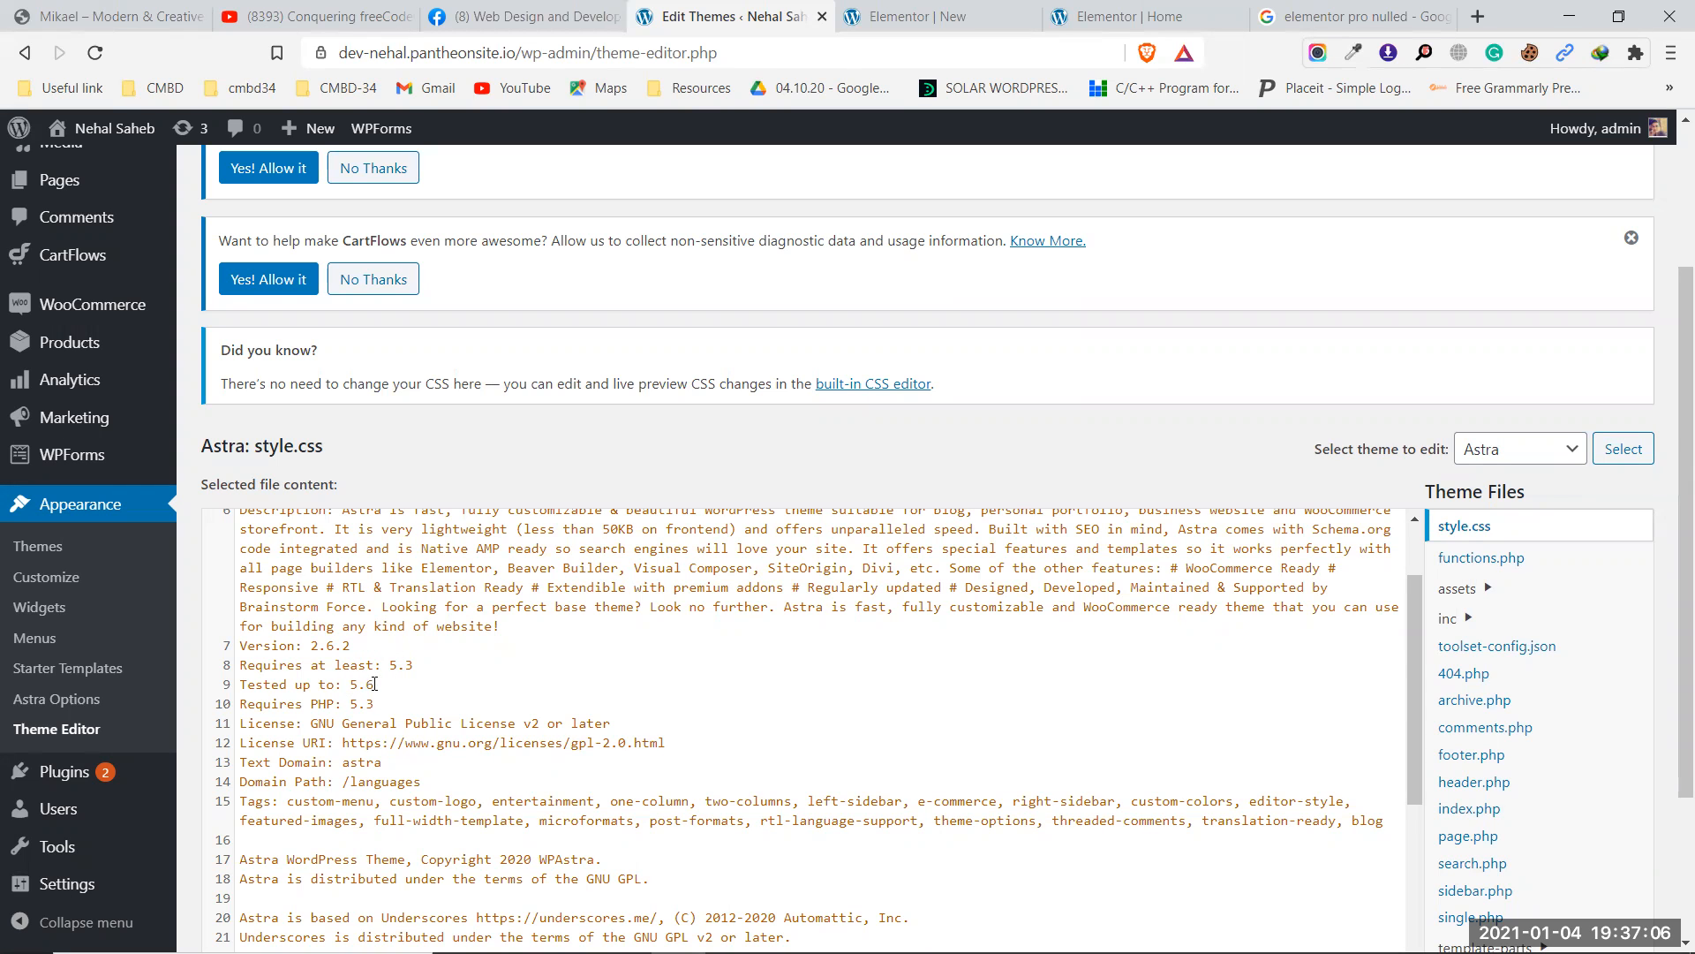
{"action": "scroll", "coordinate": [378, 683], "scroll_direction": "down", "scroll_amount": 1}
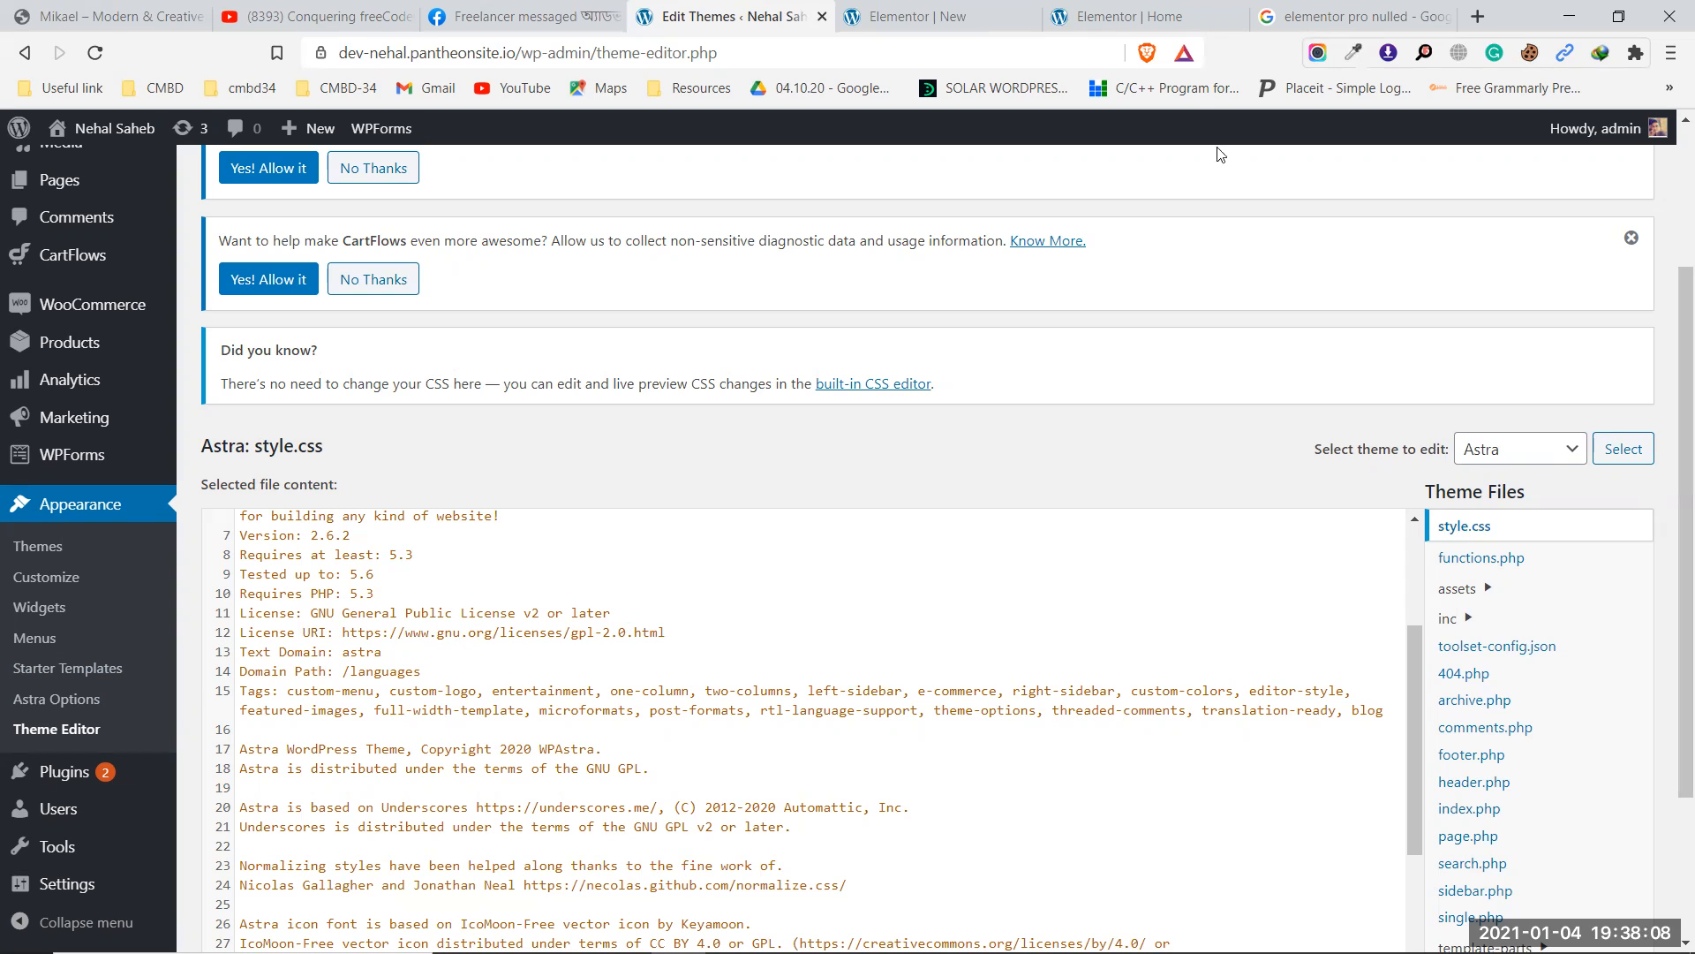
{"action": "left_click", "coordinate": [1342, 14]}
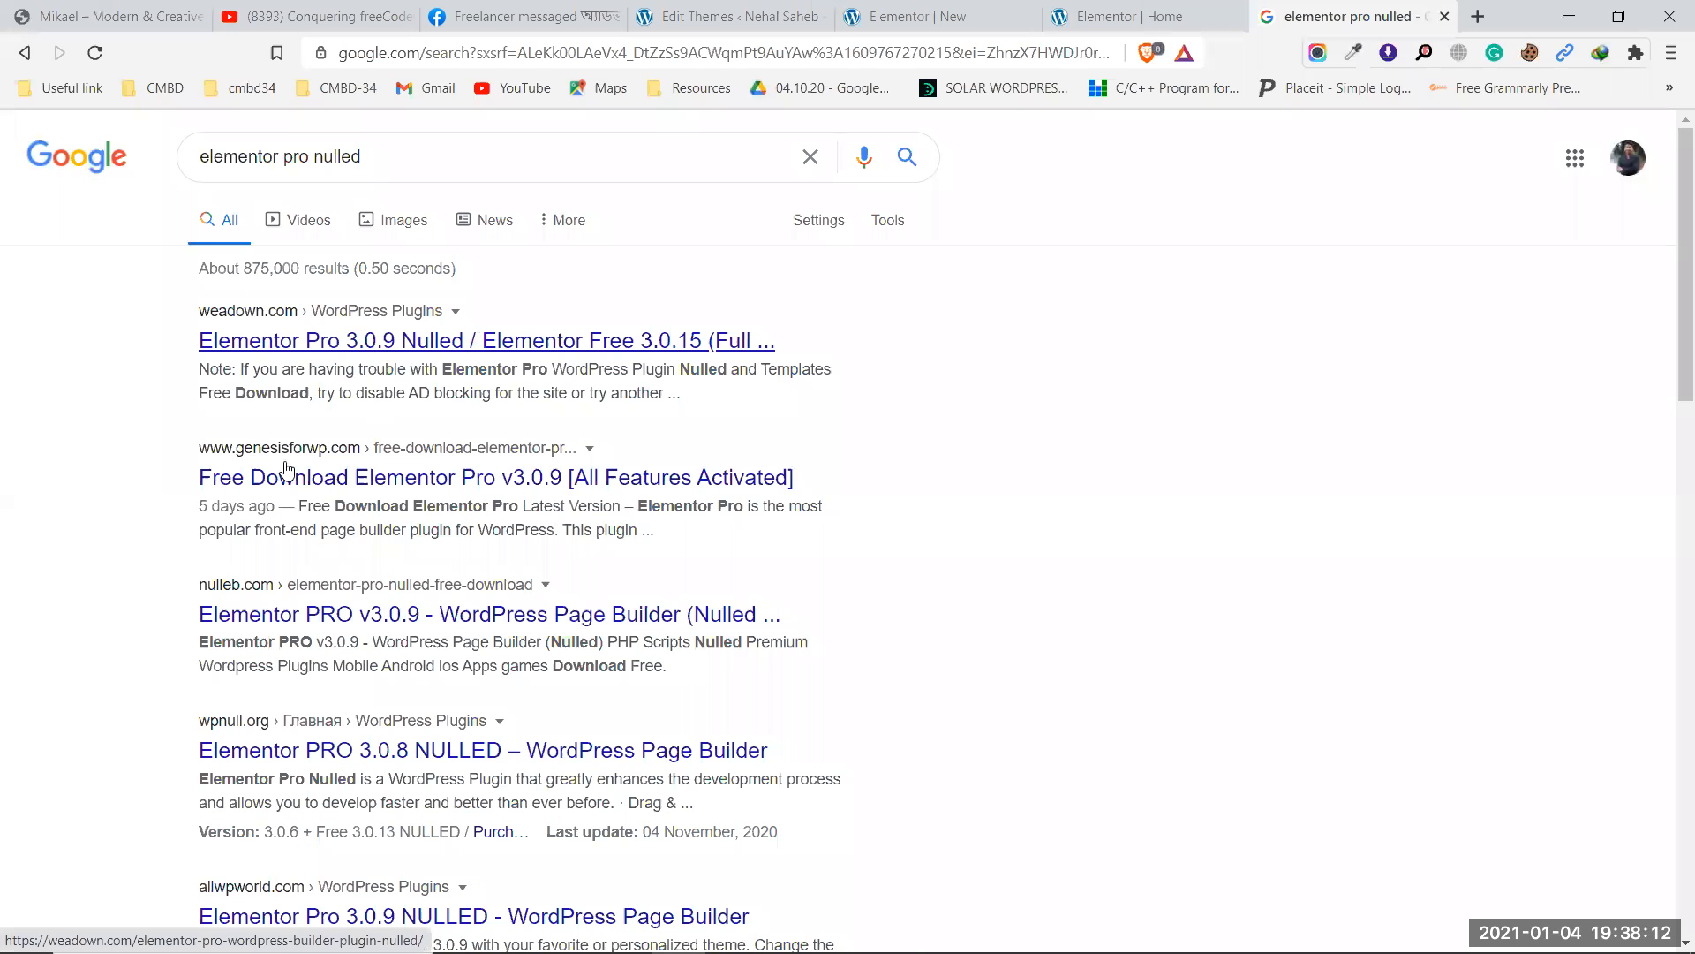
{"action": "left_click", "coordinate": [1142, 11]}
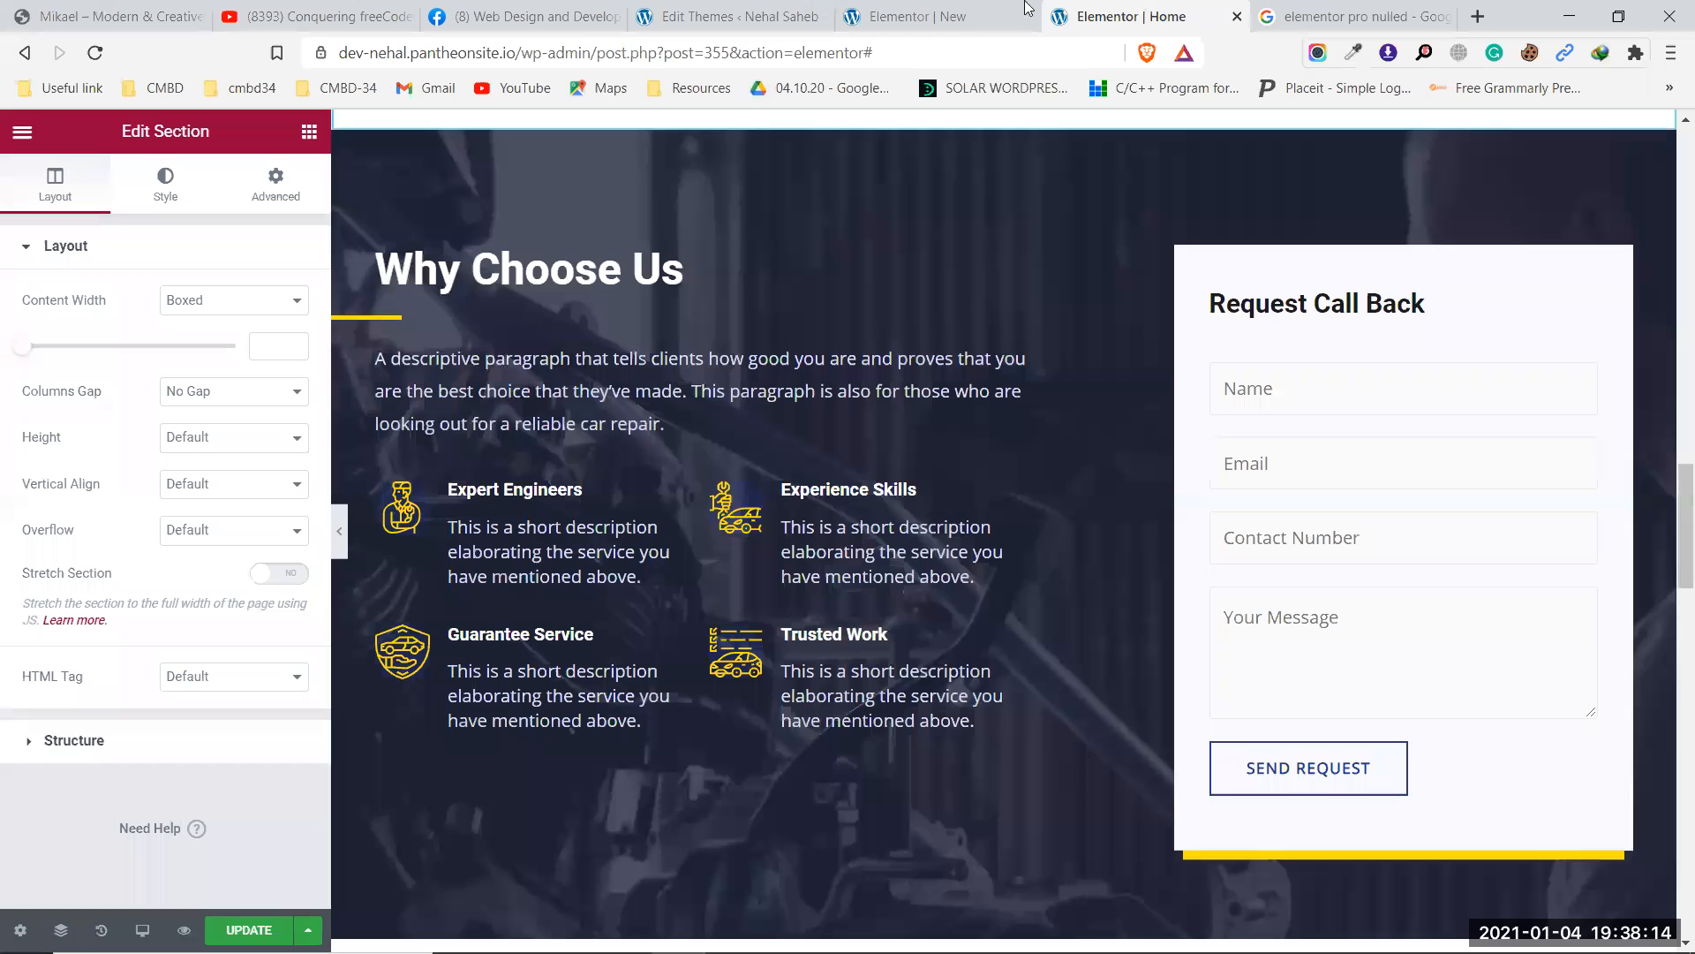
{"action": "left_click", "coordinate": [729, 16]}
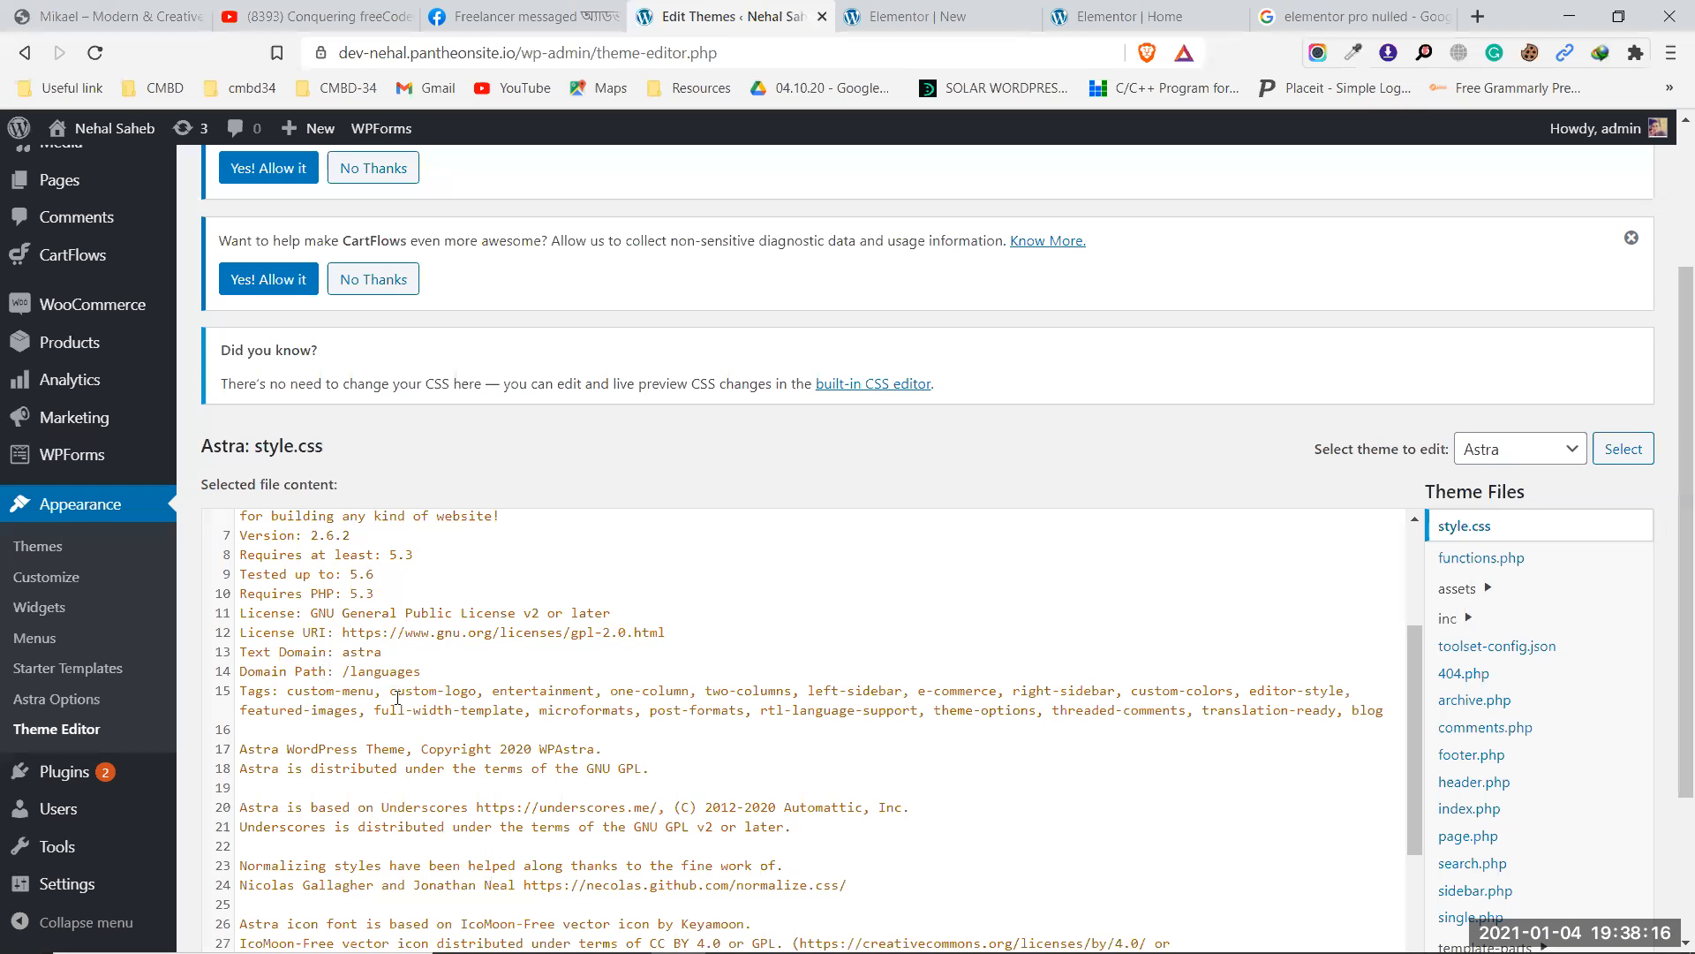
{"action": "scroll", "coordinate": [398, 697], "scroll_direction": "down", "scroll_amount": 4}
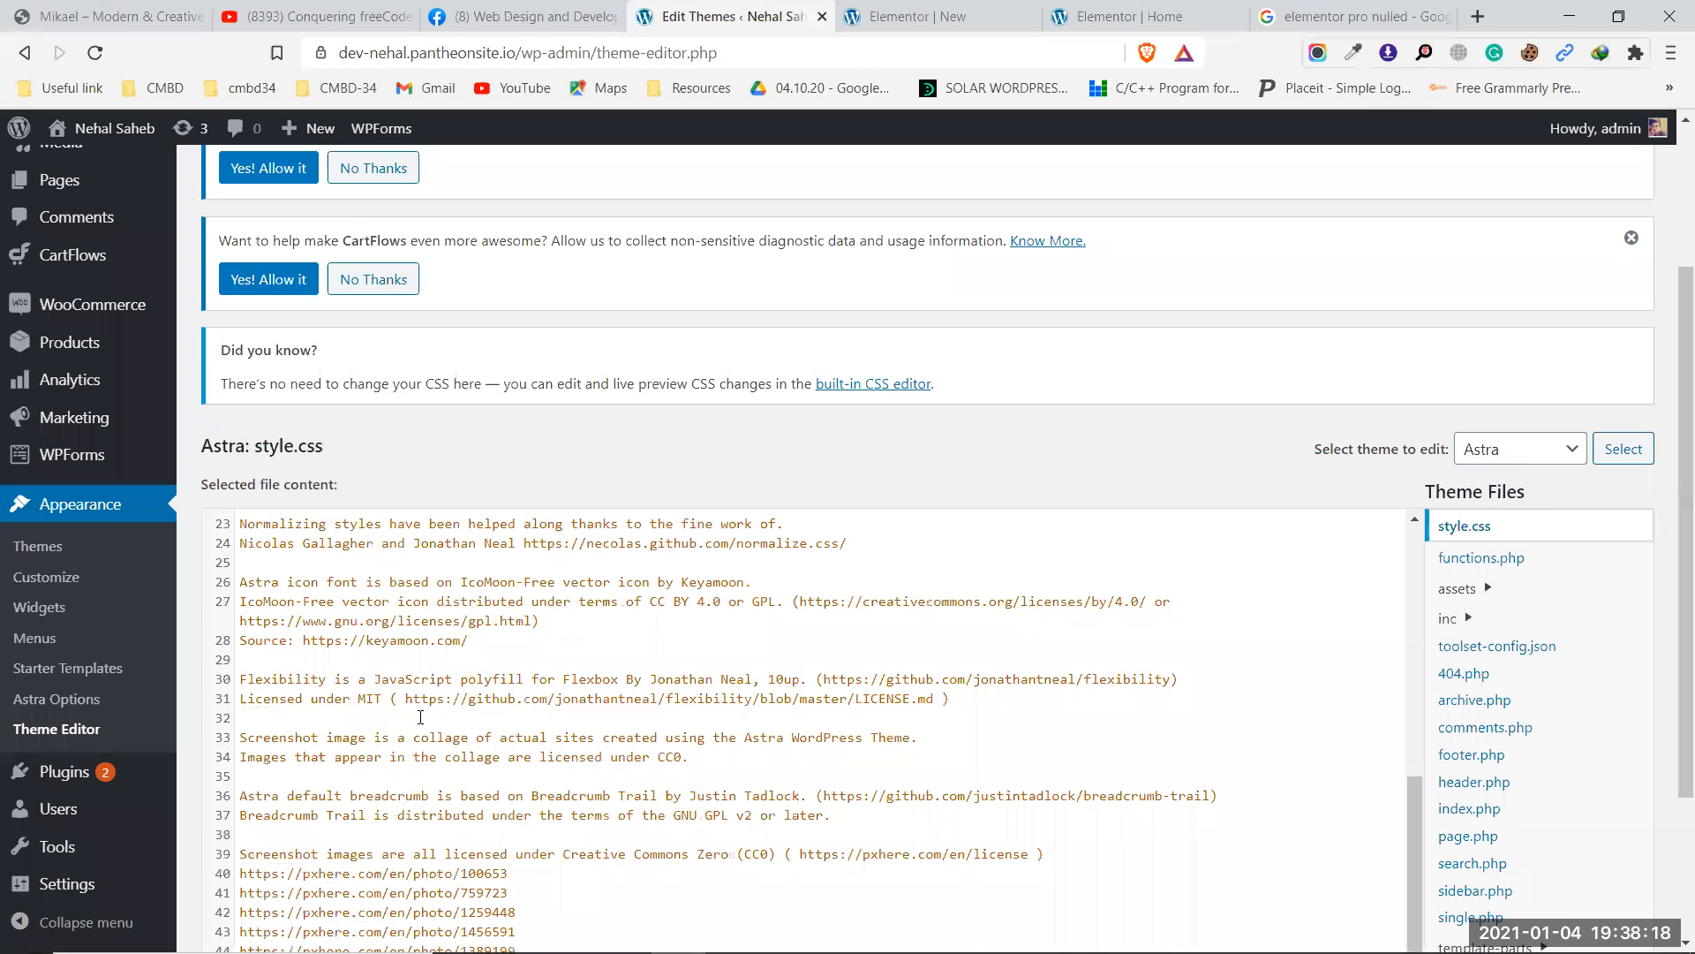
{"action": "scroll", "coordinate": [1555, 676], "scroll_direction": "down", "scroll_amount": 3}
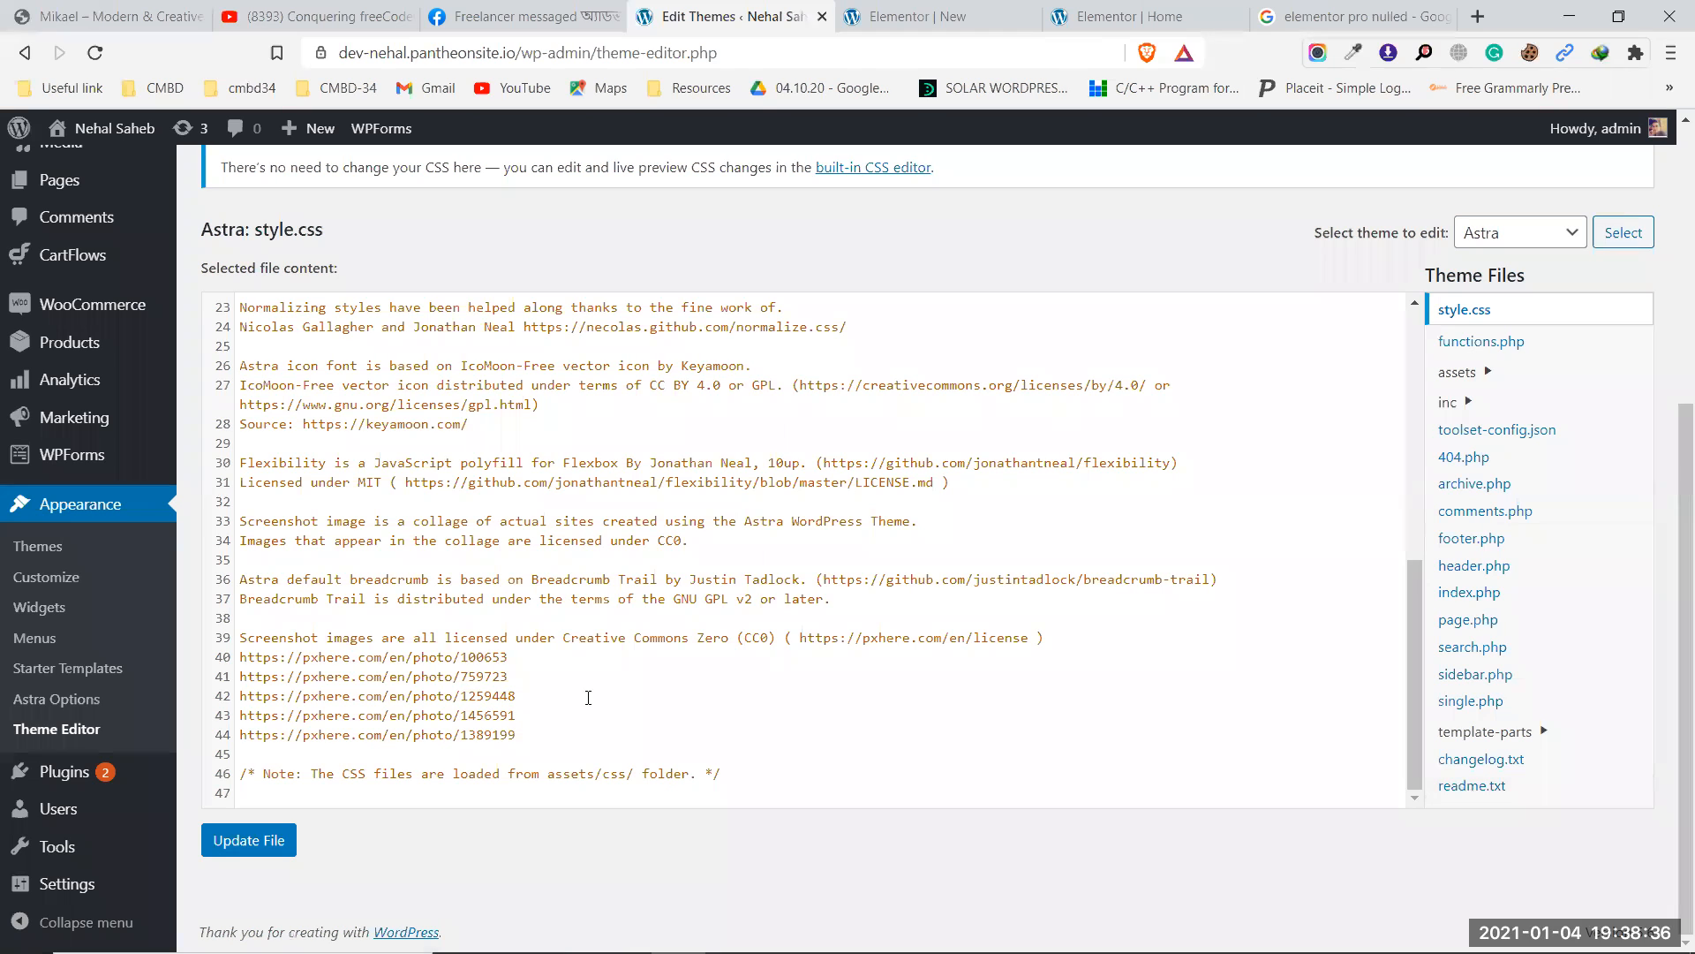
{"action": "left_click", "coordinate": [533, 704]}
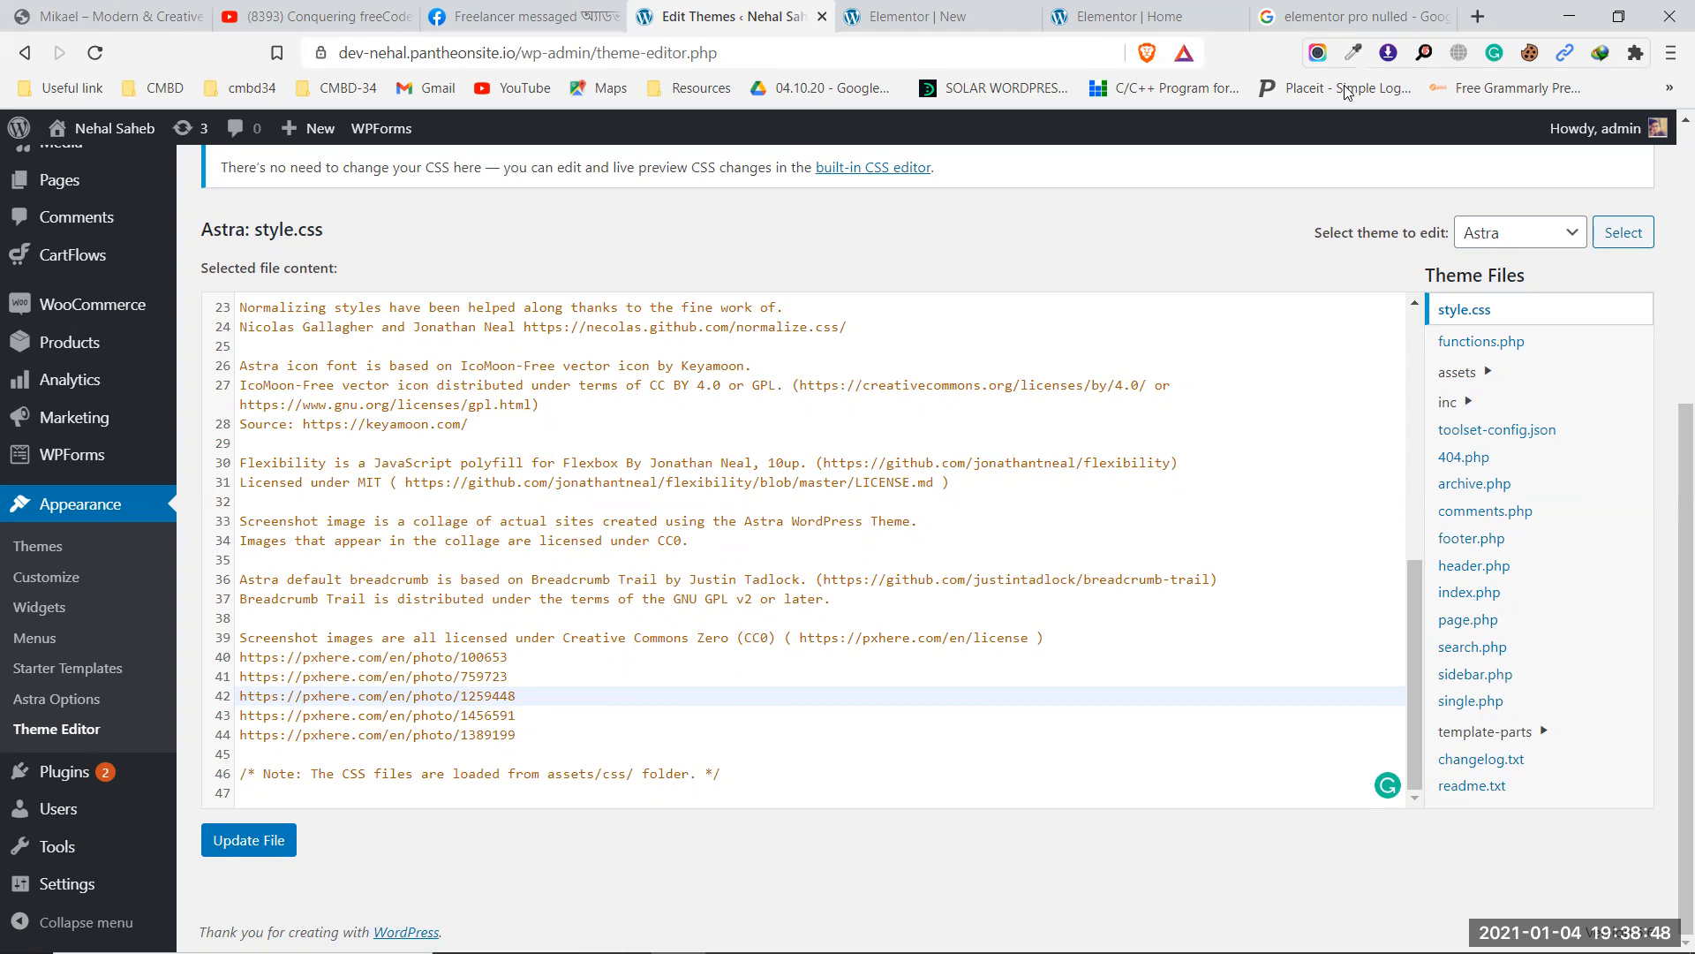
Review the "elementor pro nulled" search results, then return to the beginning of the Edit Themes page.
{"action": "left_click", "coordinate": [1360, 13]}
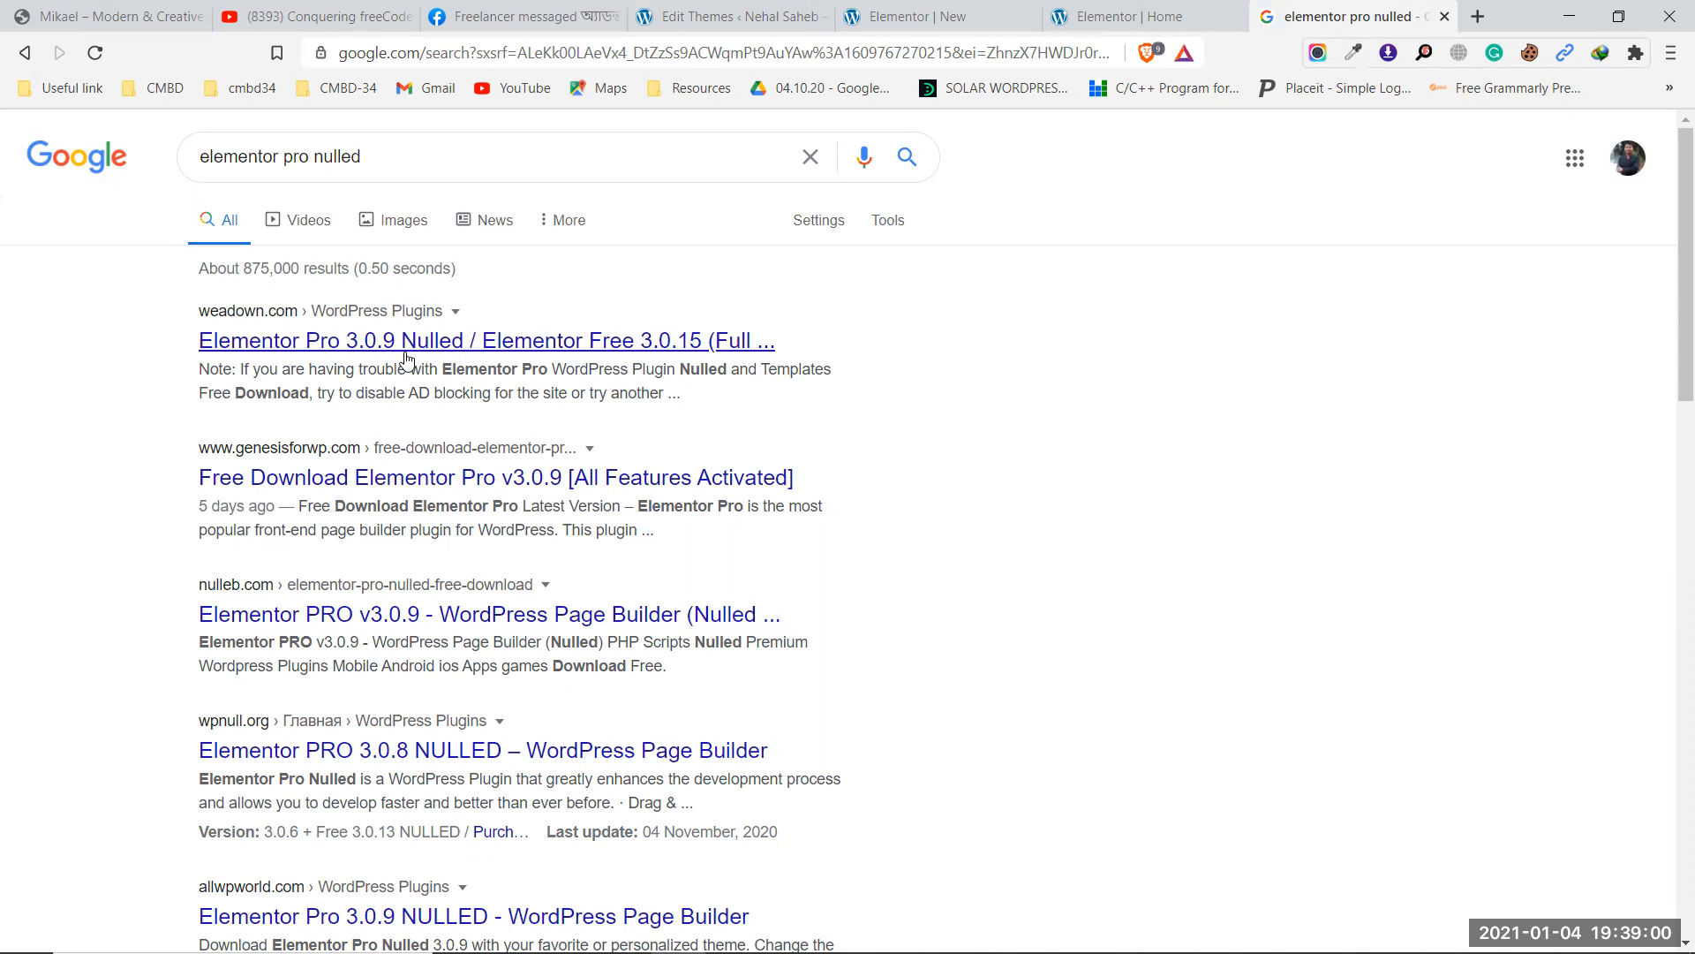
{"action": "left_click", "coordinate": [945, 16]}
{"action": "left_click", "coordinate": [682, 16]}
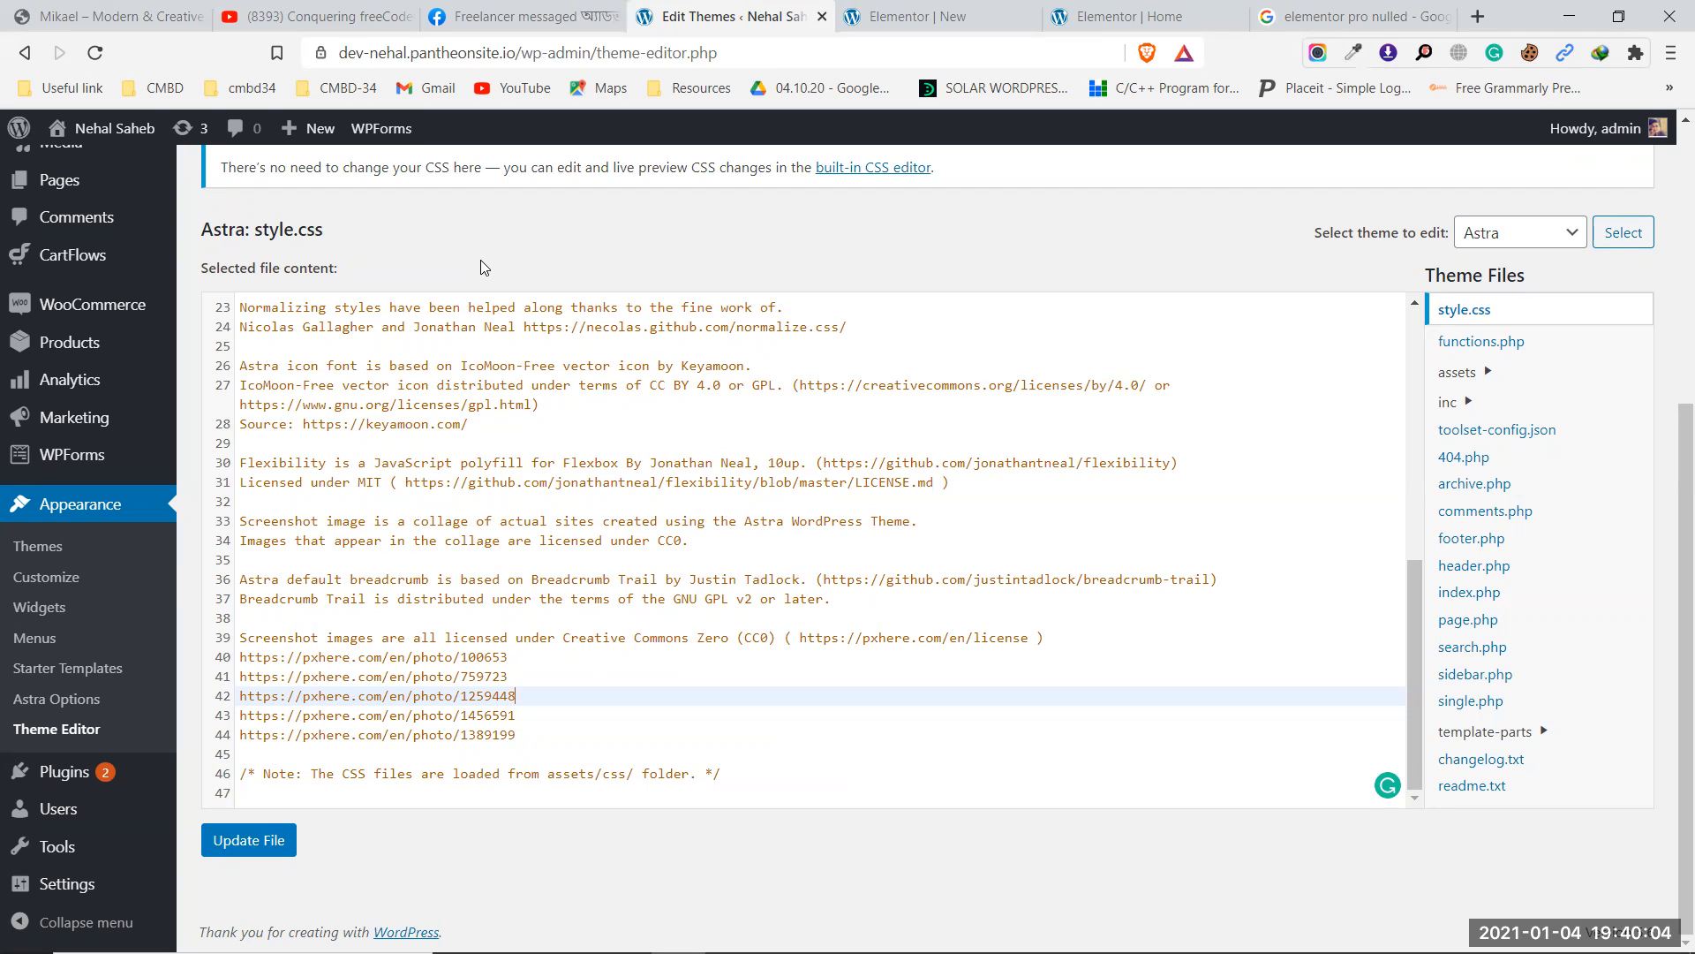
{"action": "scroll", "coordinate": [484, 266], "scroll_direction": "up", "scroll_amount": 5}
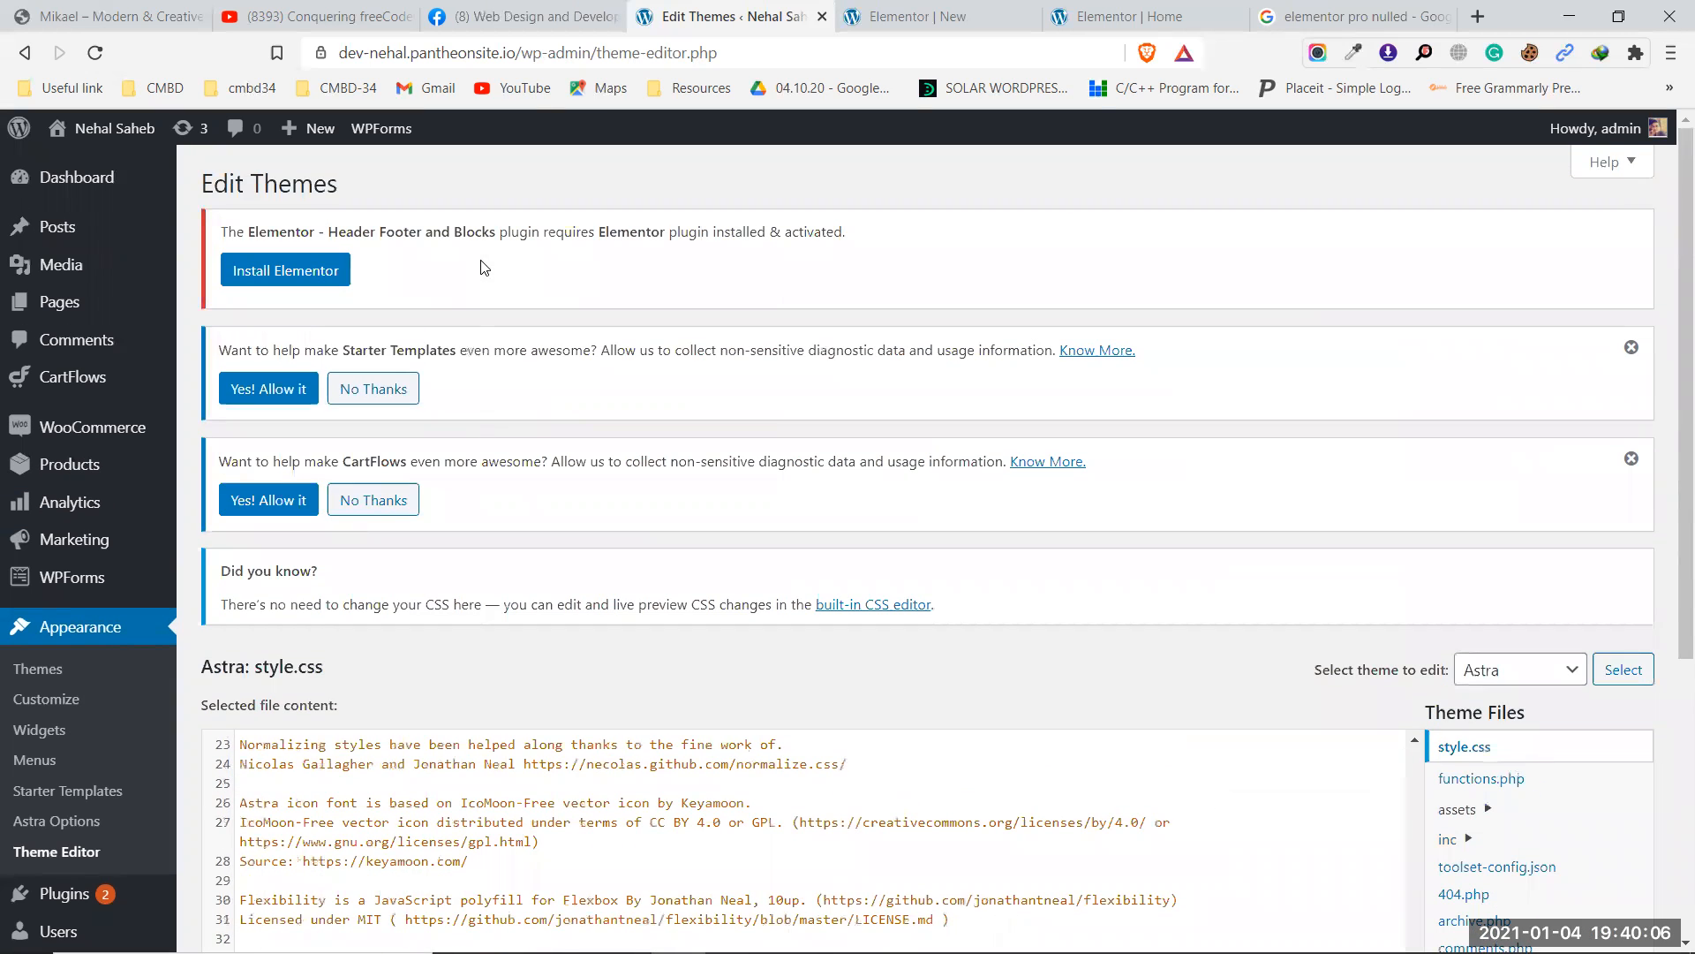